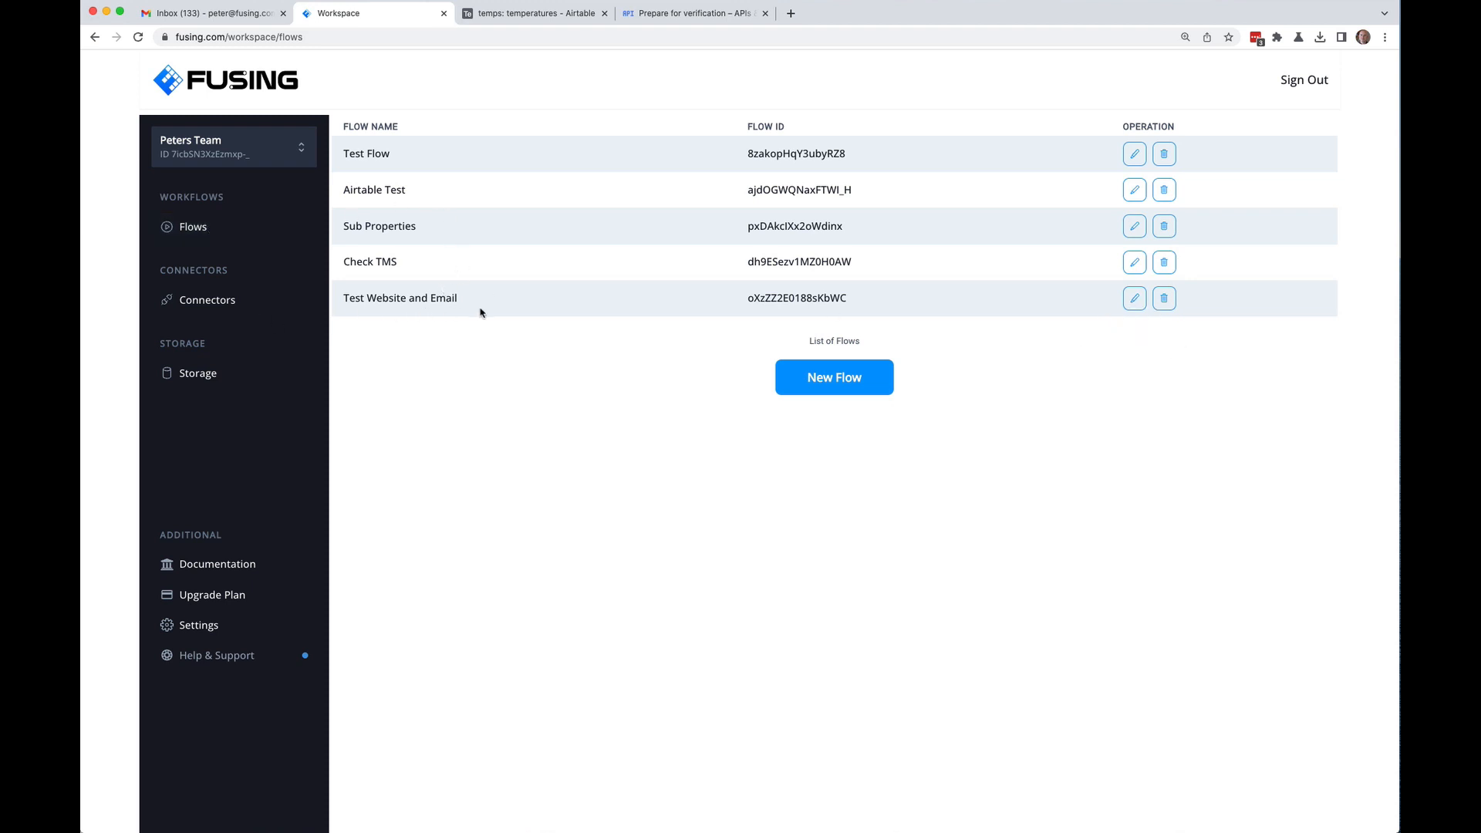
Step: Open the Test Website and Email flow for editing
left_click(1134, 299)
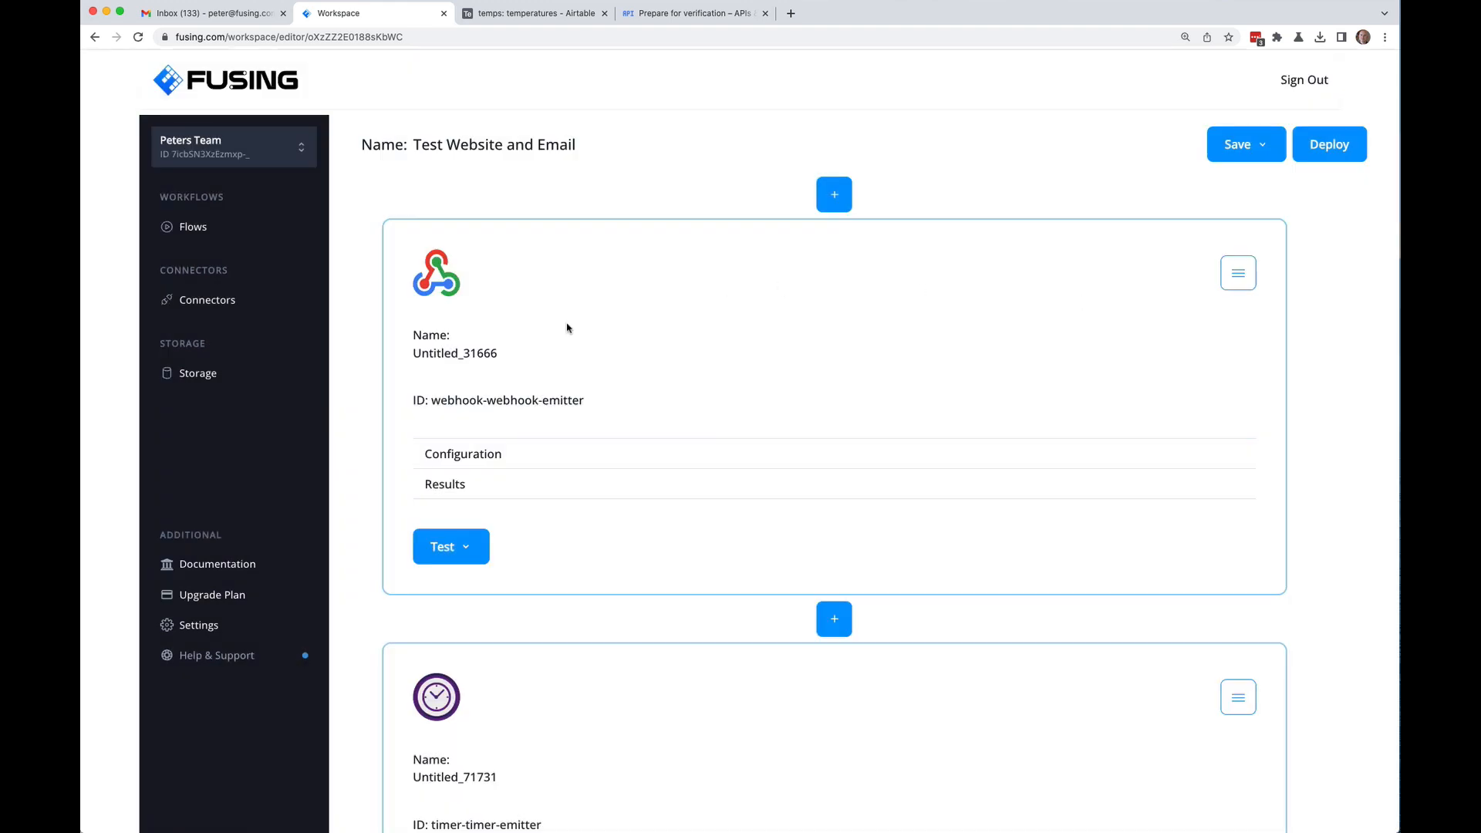
scroll(360, 346, "down", 9)
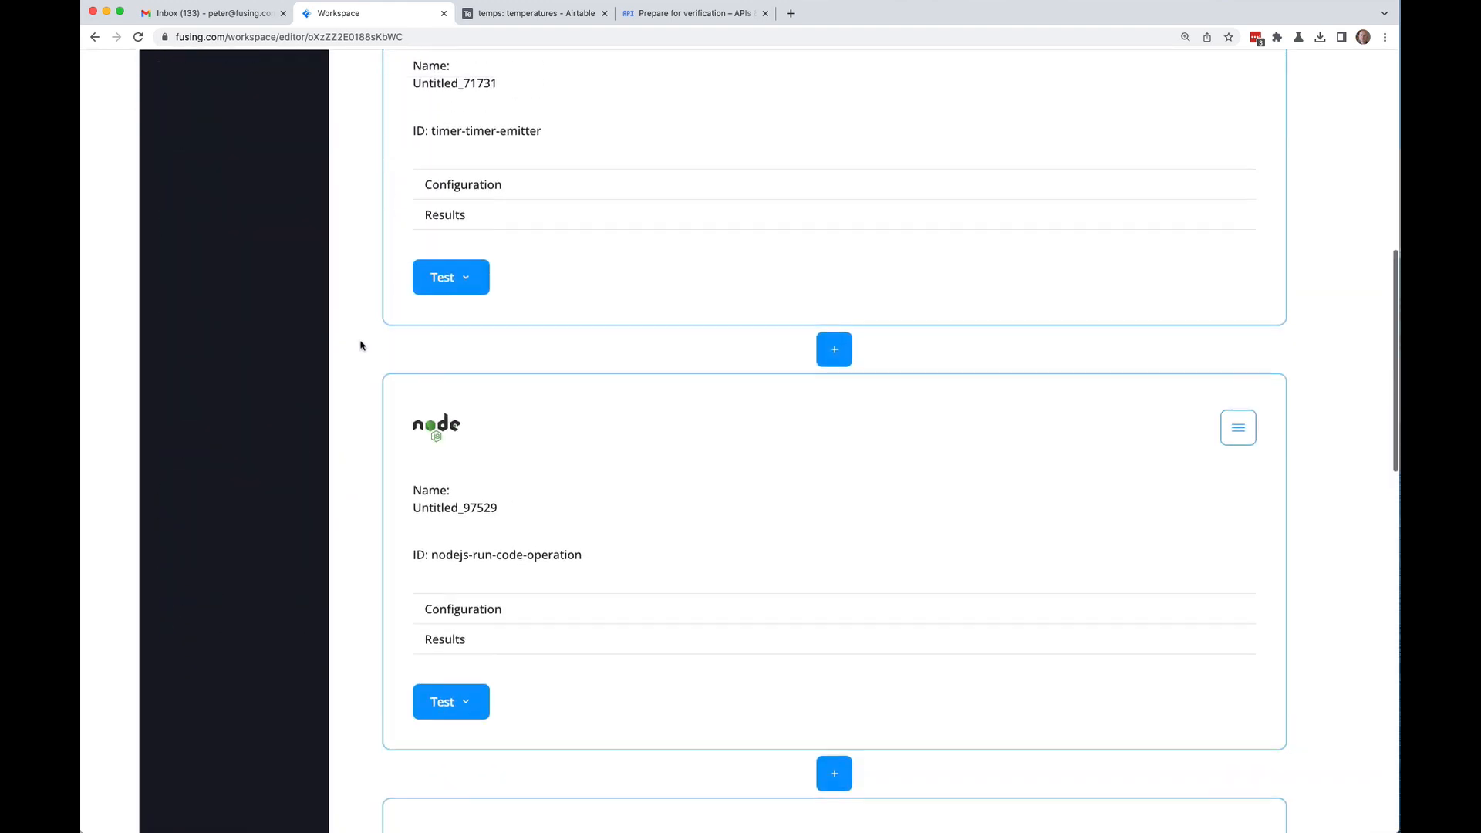
scroll(362, 342, "up", 2)
Step: Expand the timer and Node.js step configurations to show the interval and axios.head code
left_click(497, 327)
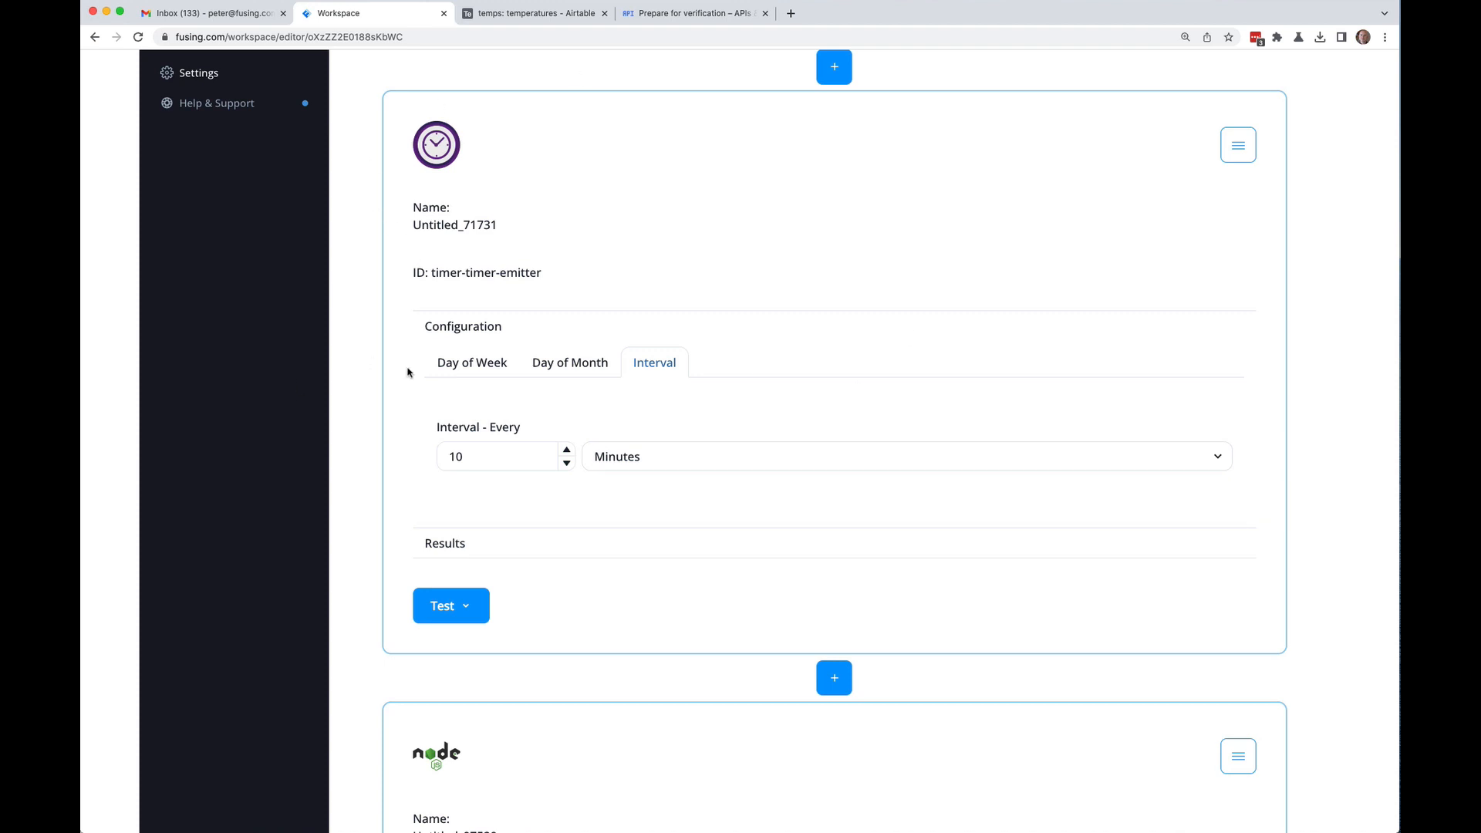
scroll(364, 430, "down", 7)
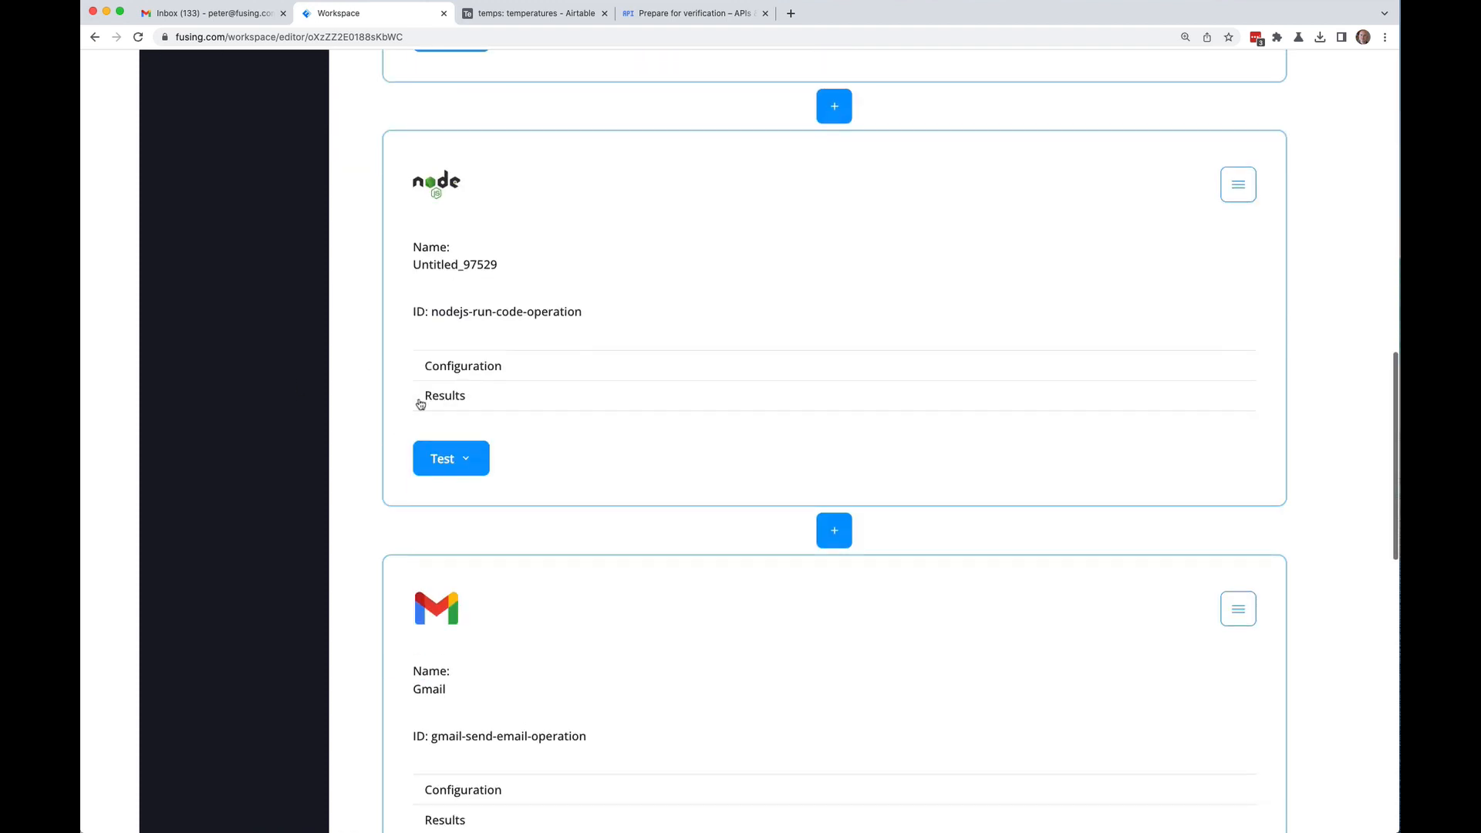
left_click(433, 368)
scroll(407, 517, "down", 3)
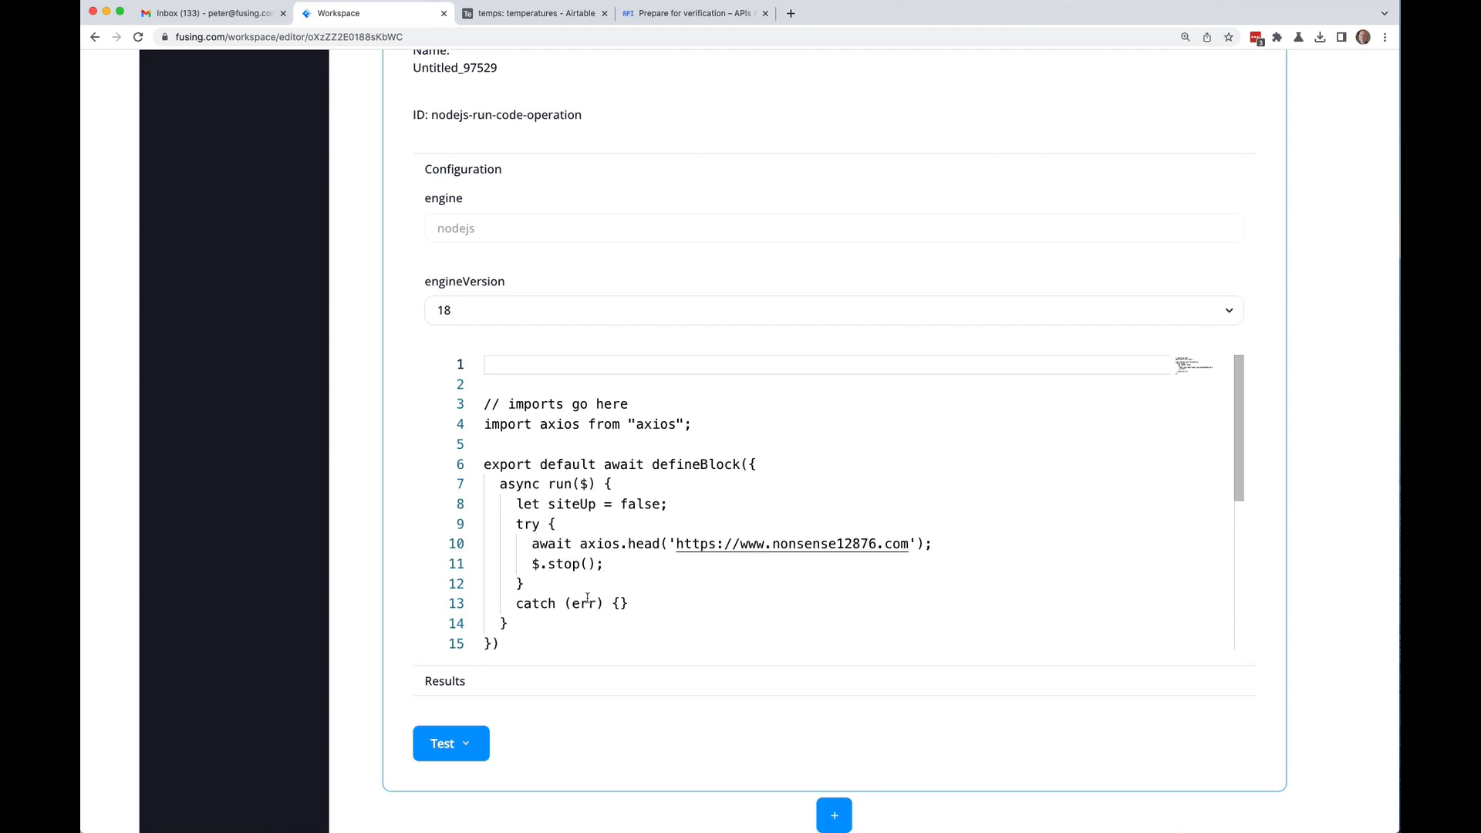
scroll(635, 694, "down", 4)
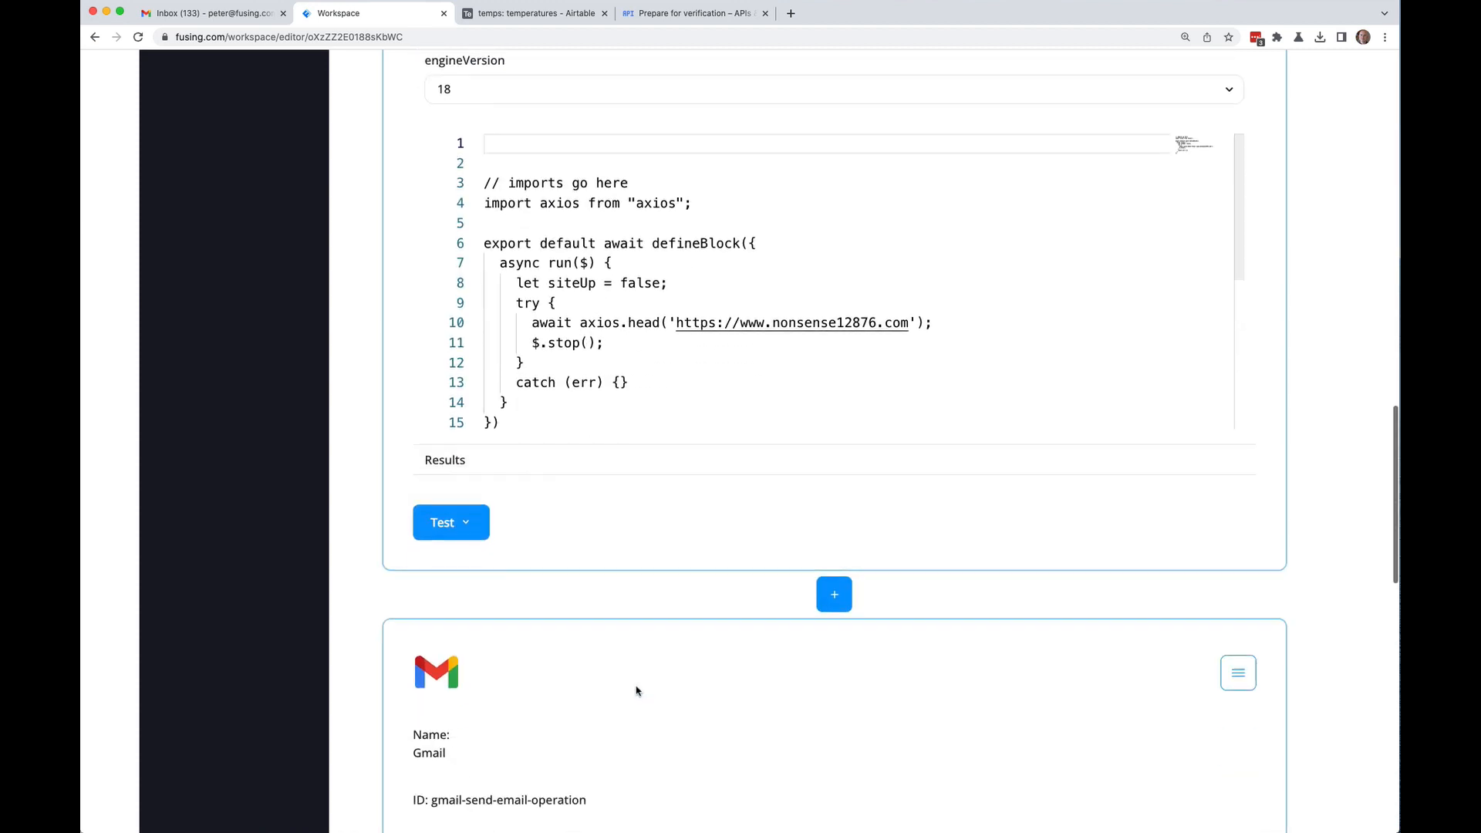
scroll(752, 580, "down", 4)
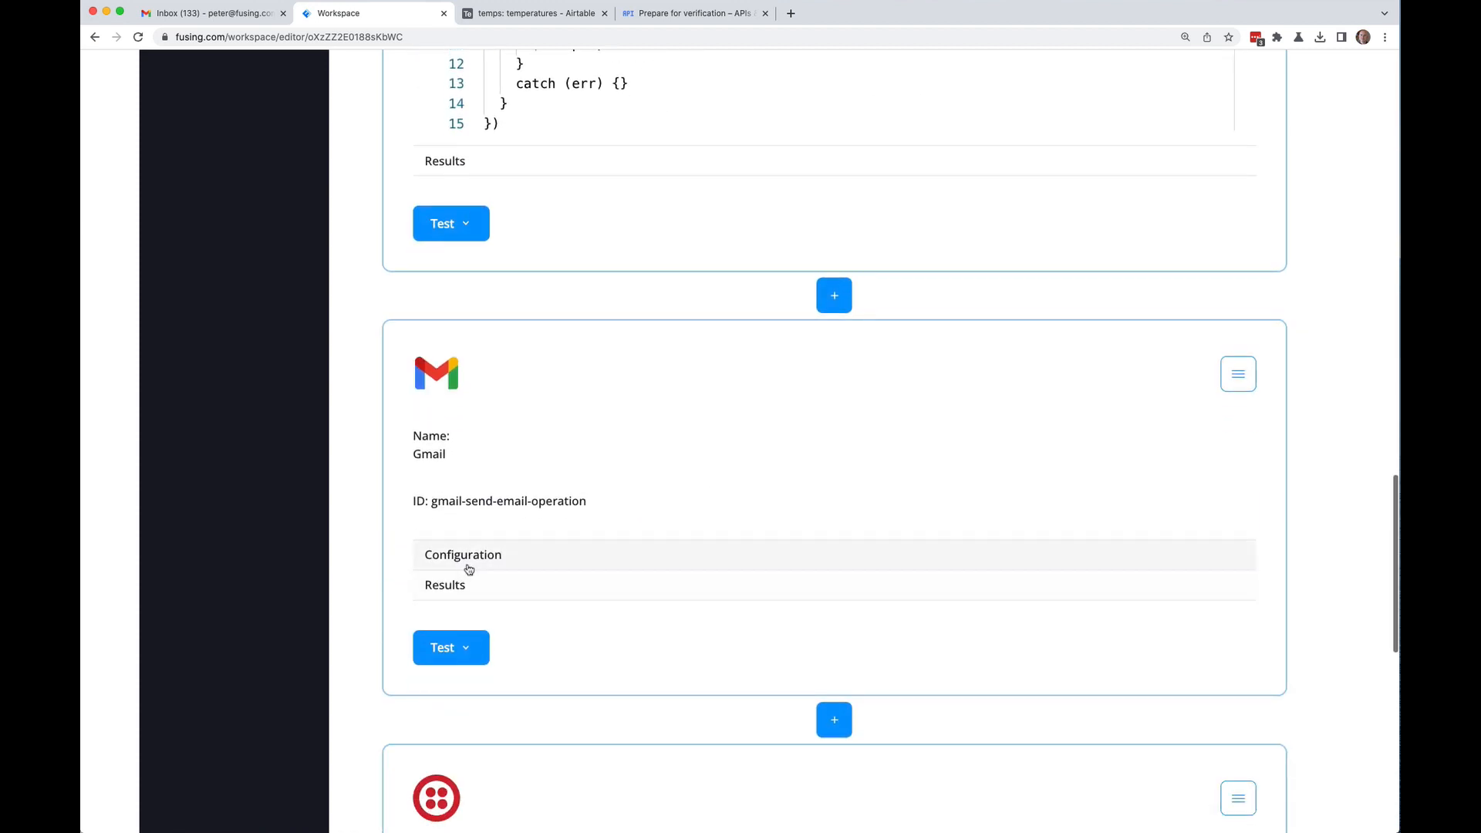
Step: Expand the Gmail send-email and Twilio phone-call configurations, showing the 'website is down' text
left_click(469, 565)
scroll(368, 494, "down", 3)
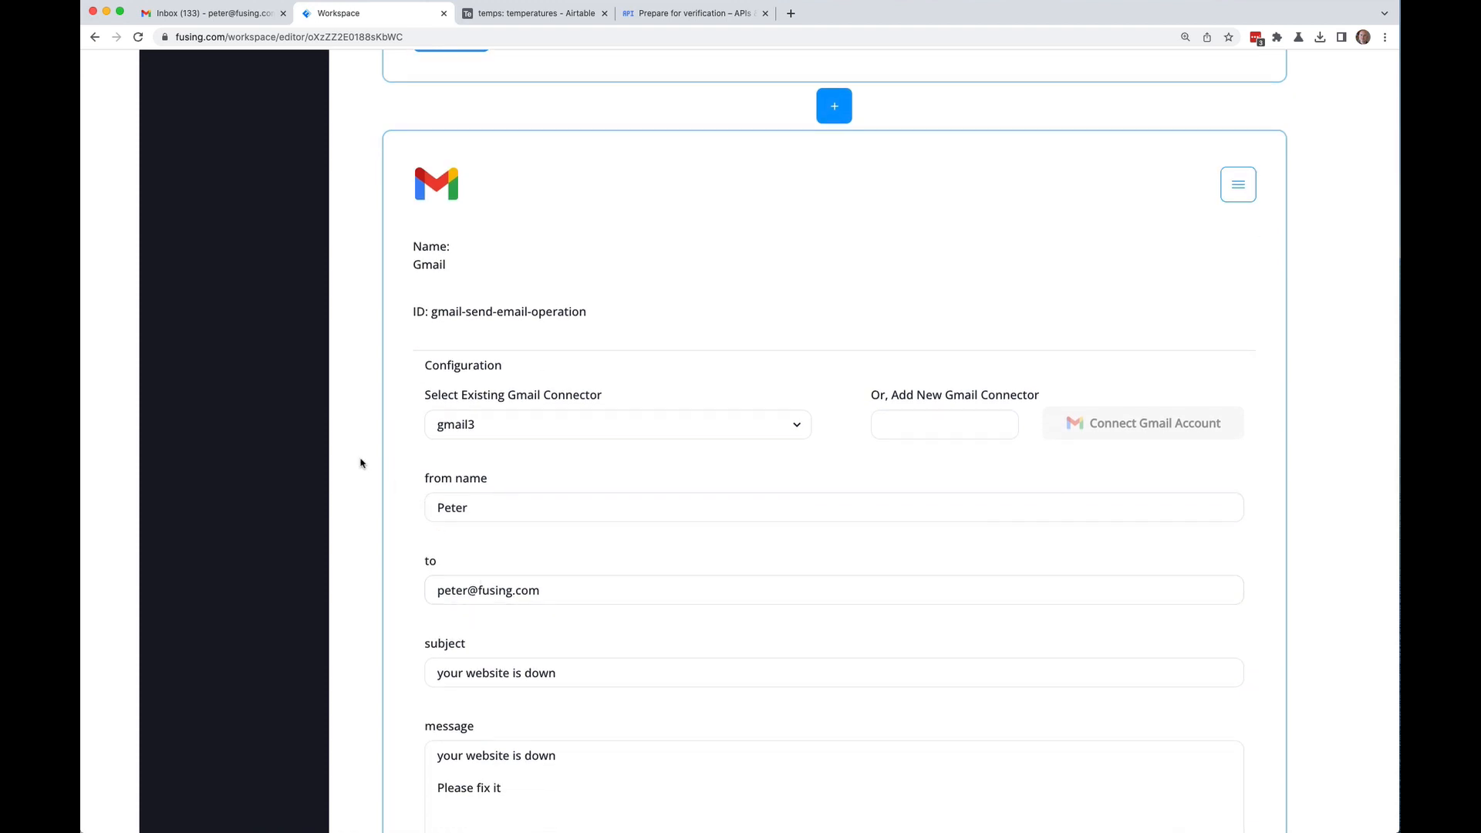
scroll(360, 463, "down", 15)
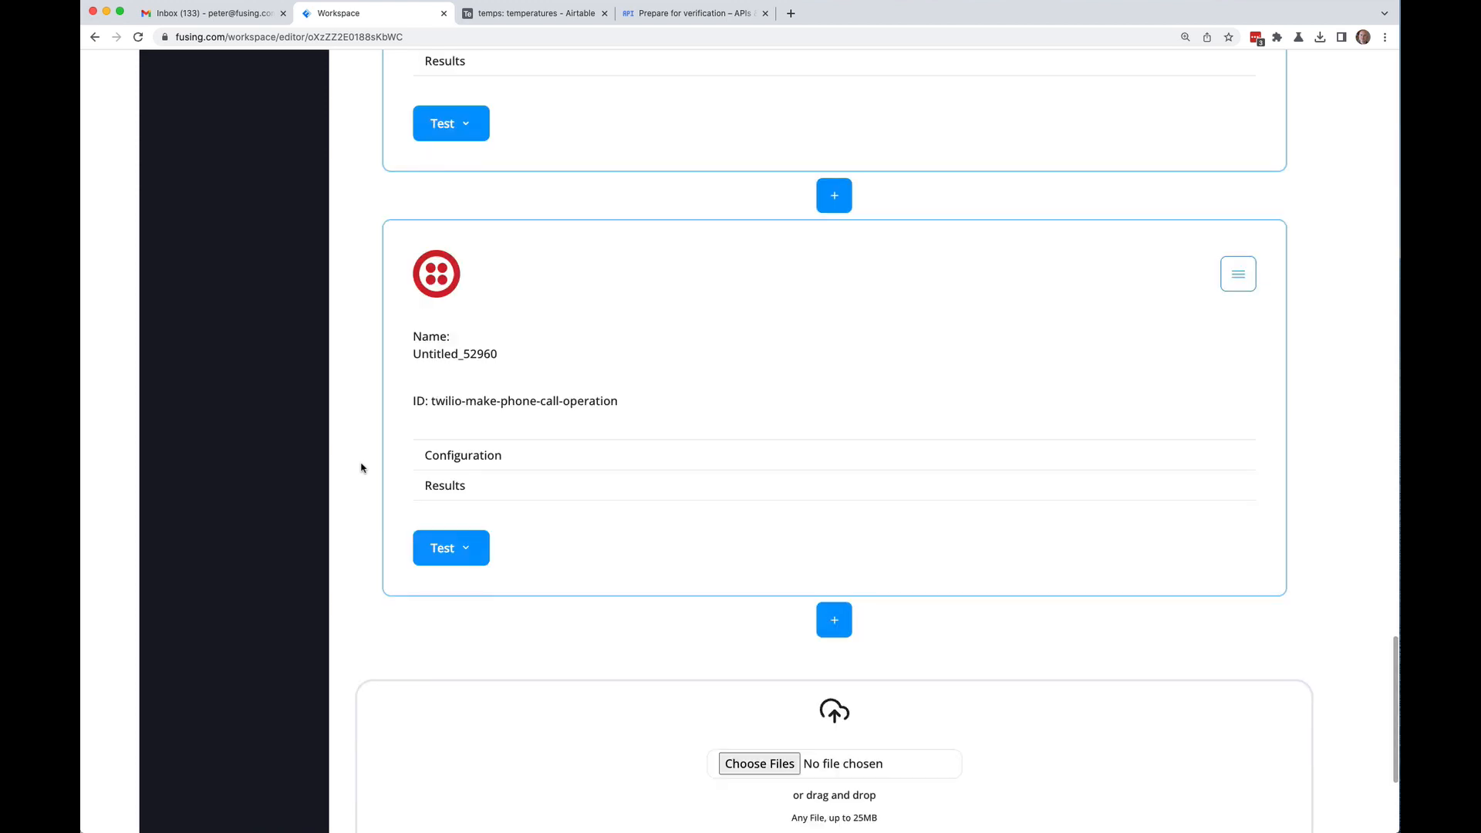
left_click(453, 463)
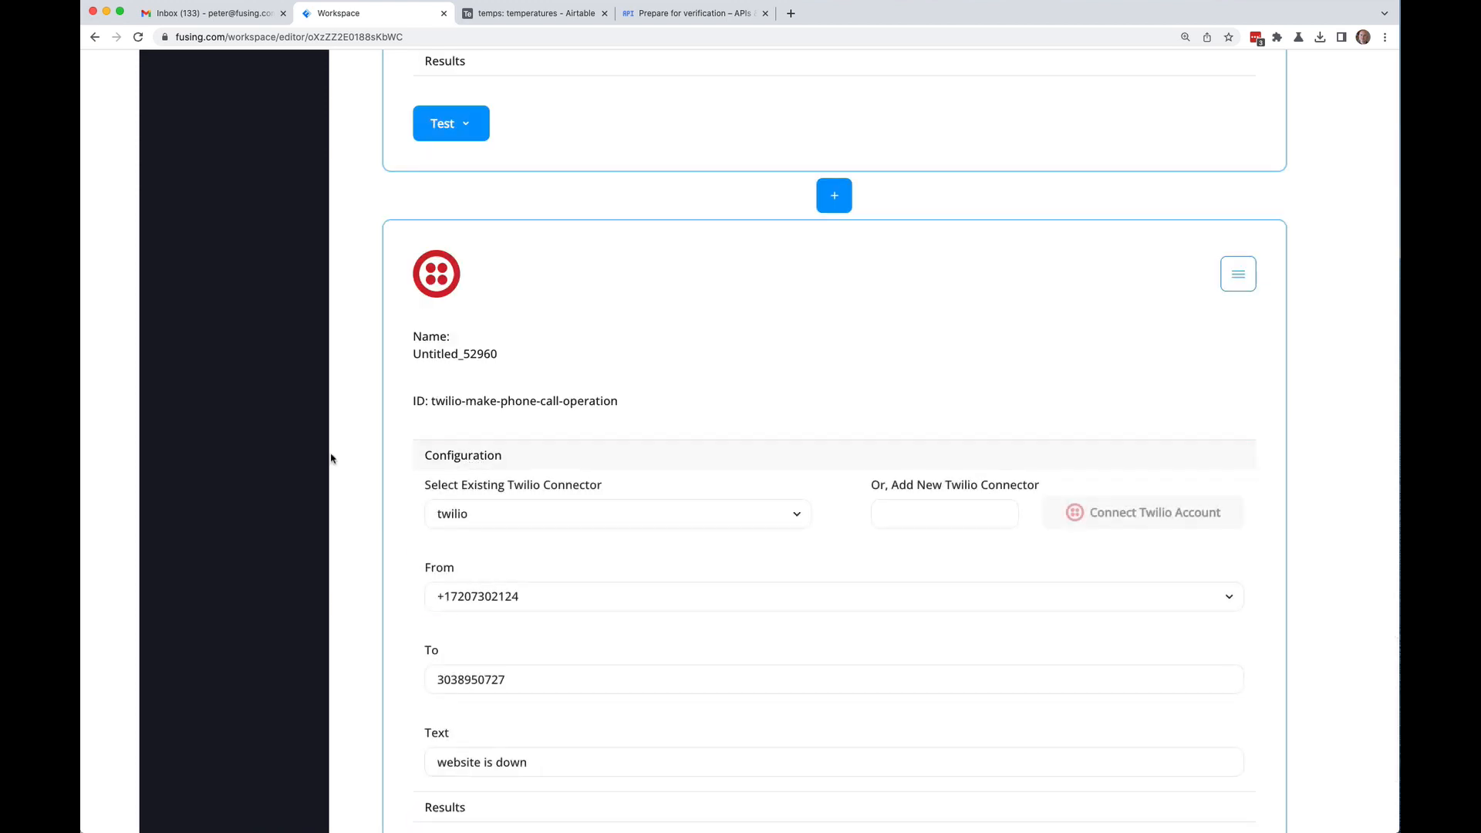
scroll(343, 455, "down", 3)
scroll(345, 454, "down", 1)
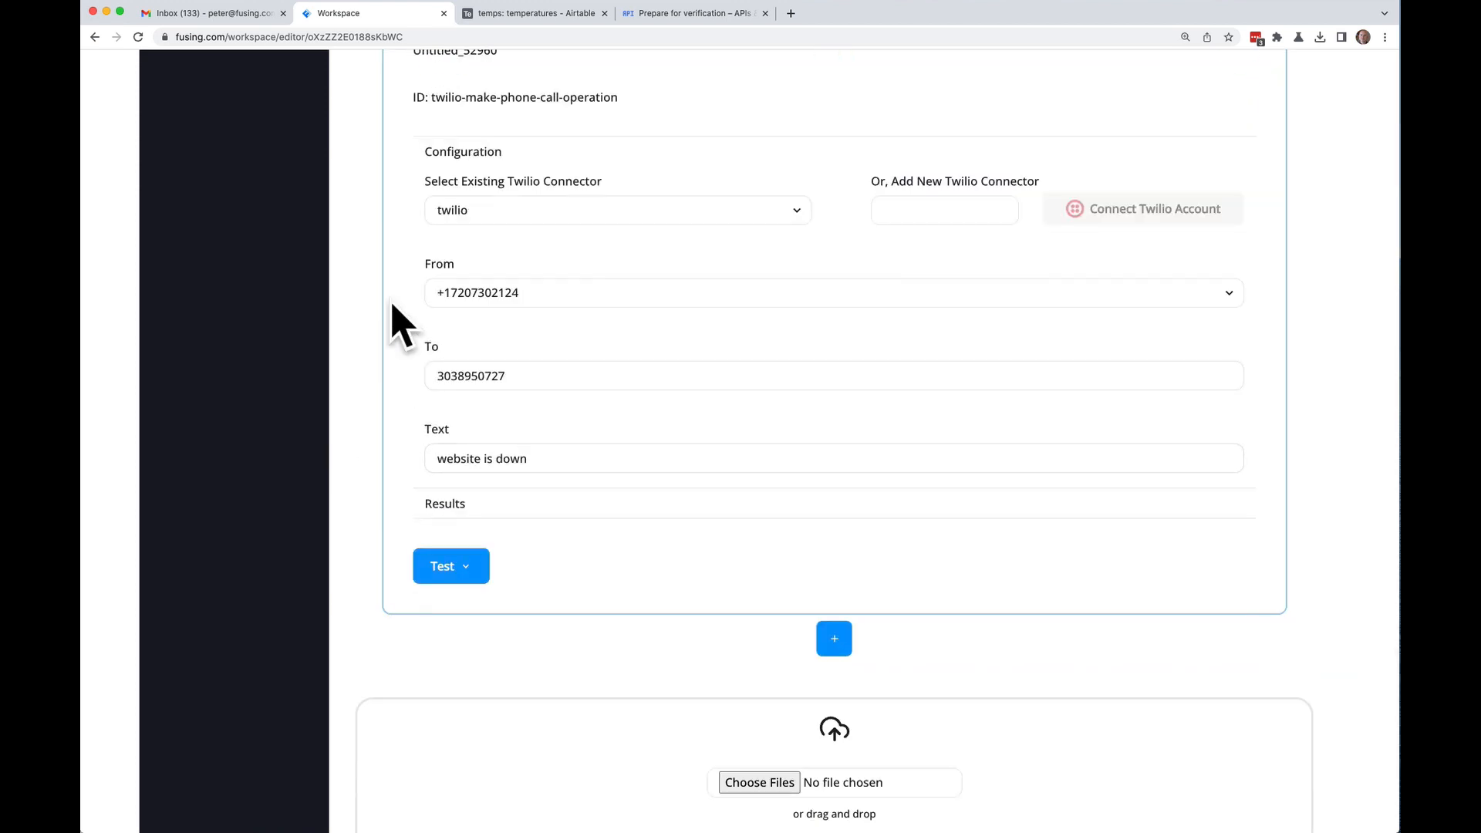
scroll(385, 262, "up", 20)
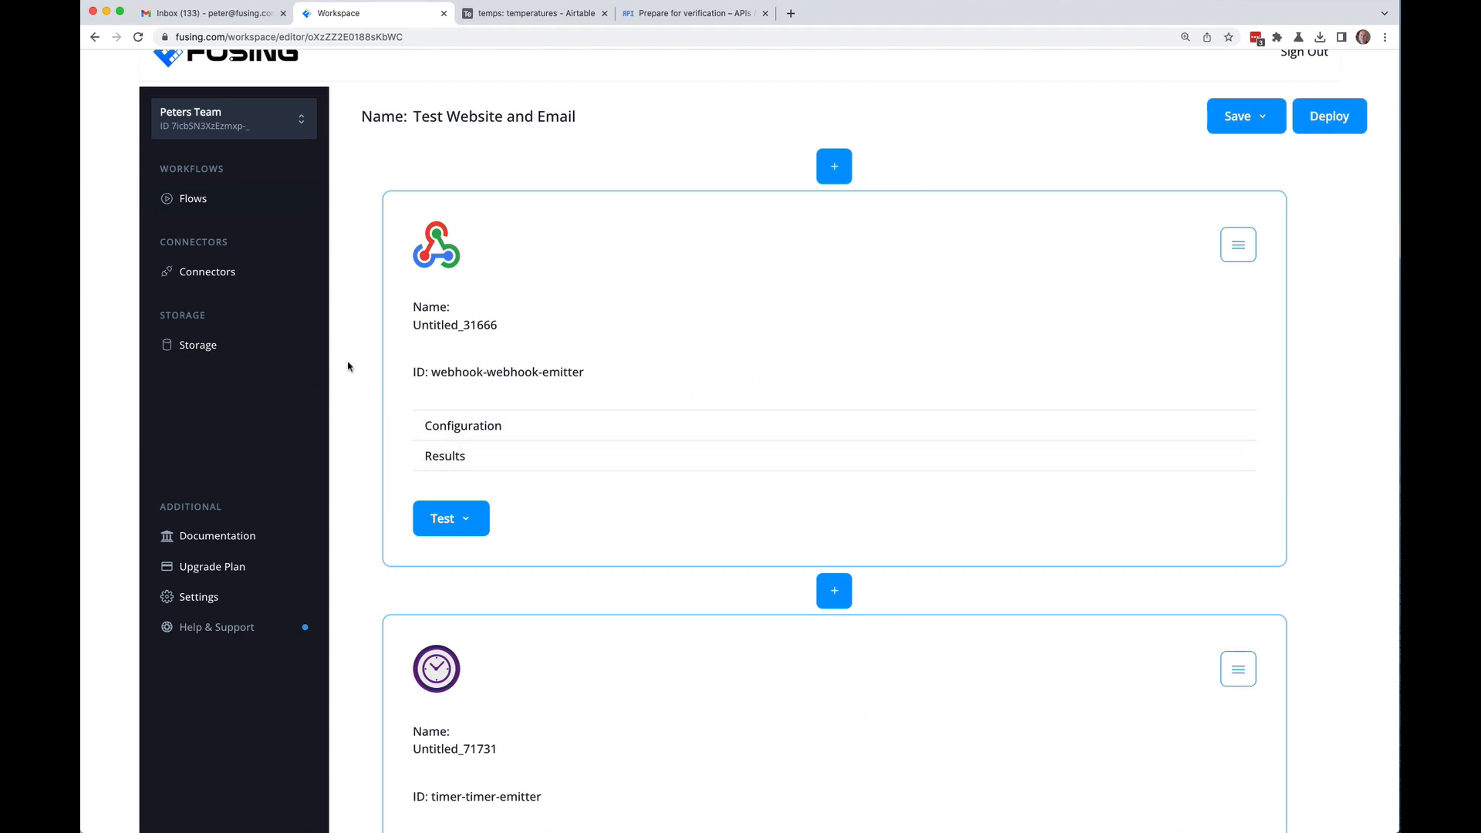
Step: Expand the webhook trigger's configuration and copy its Webhook URL to the clipboard
scroll(347, 365, "down", 3)
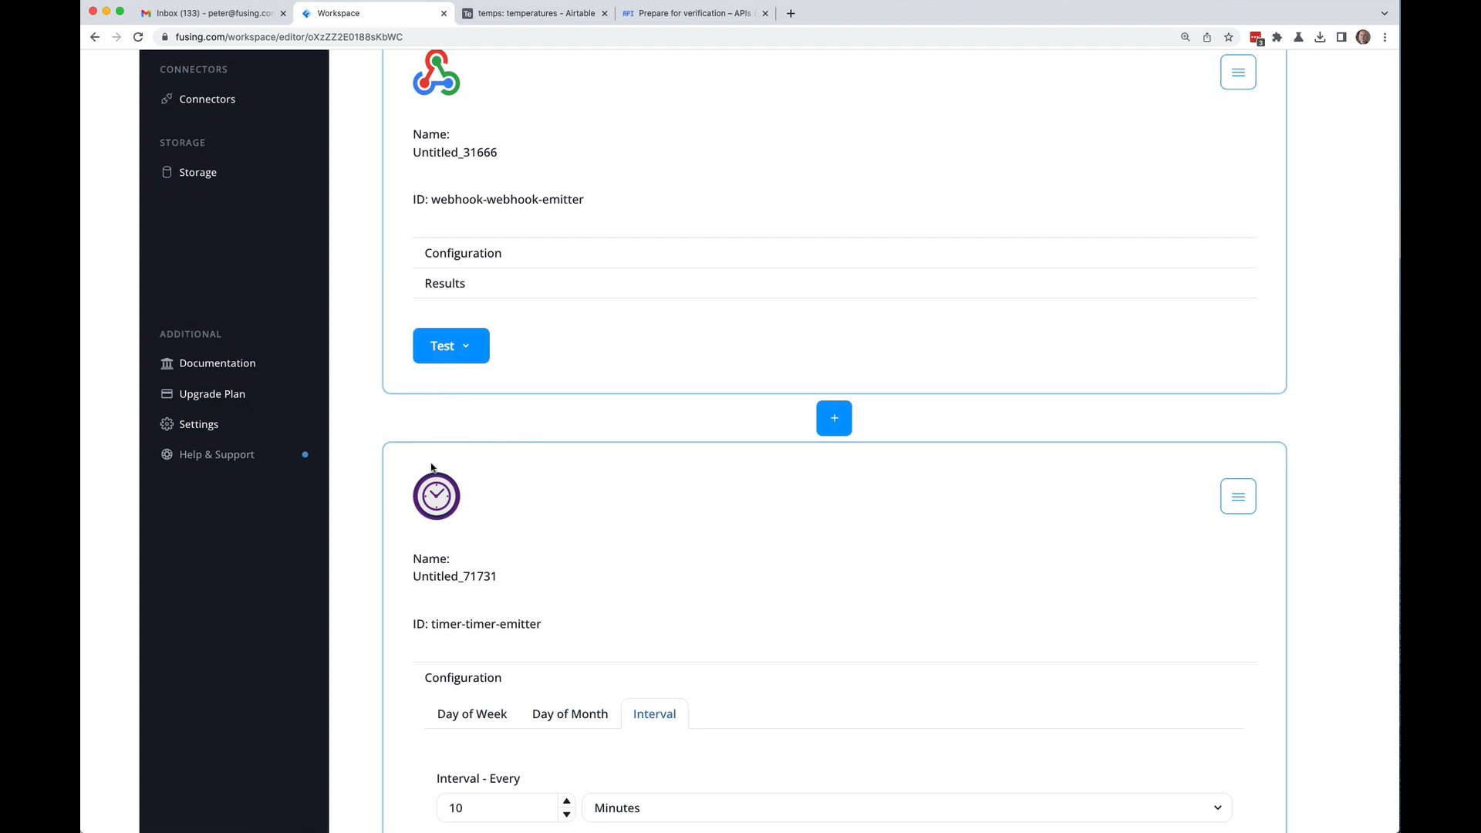
left_click(487, 264)
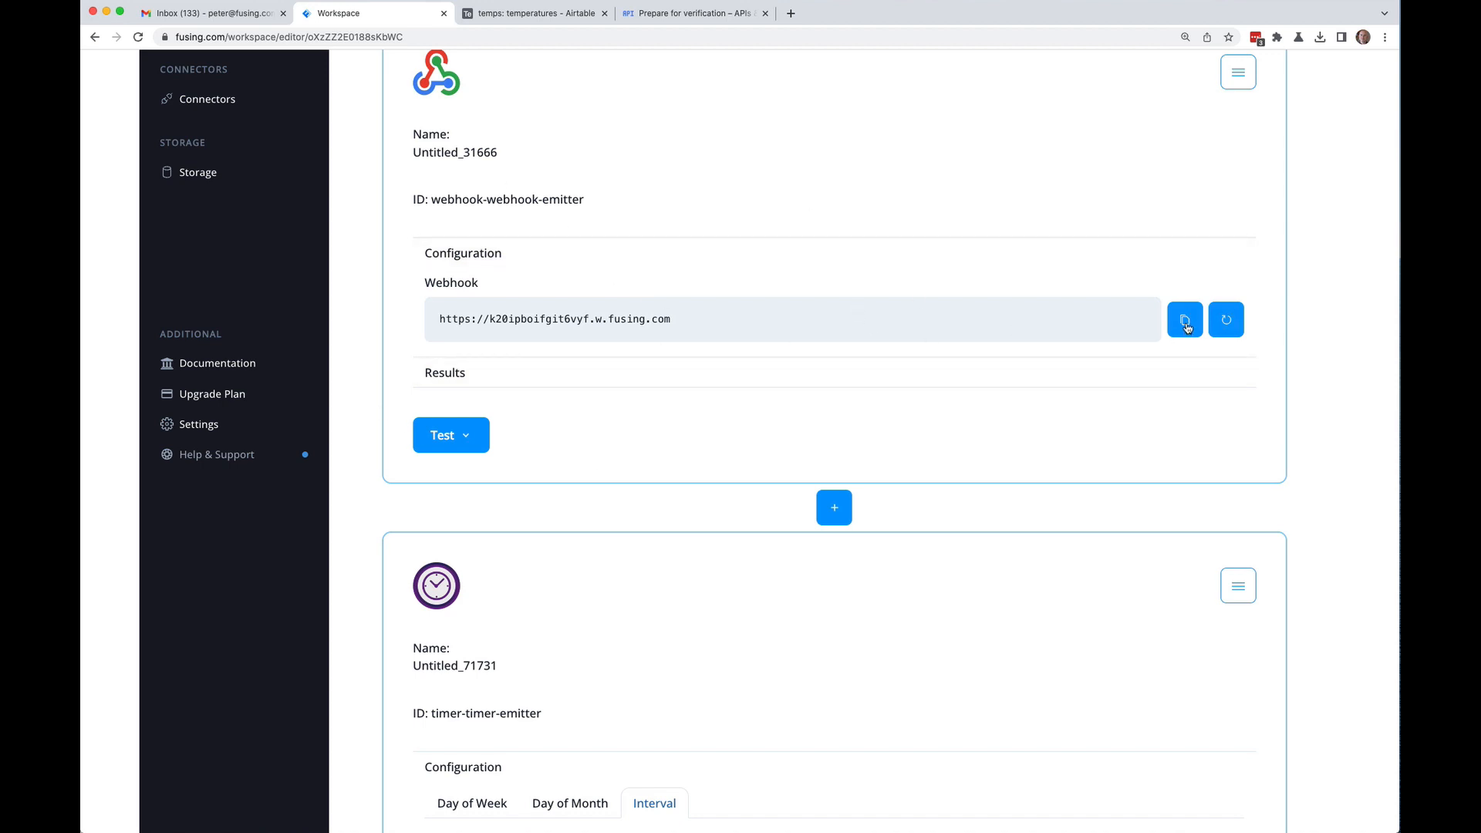
left_click(1185, 324)
scroll(358, 285, "down", 7)
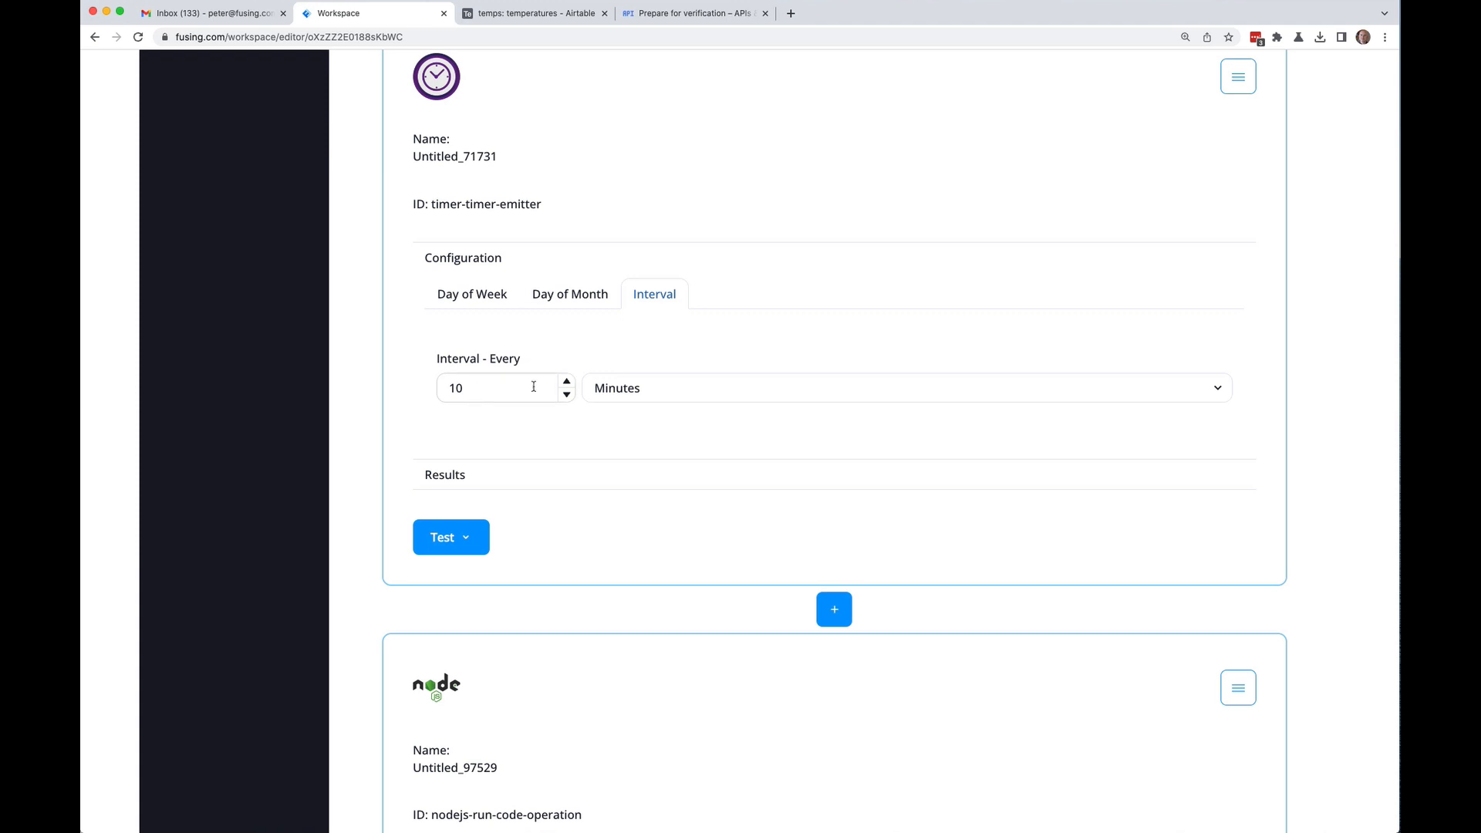
Step: Select days 3 and 11 under Day of Month, then return the timer to its 10-minute interval
left_click(583, 301)
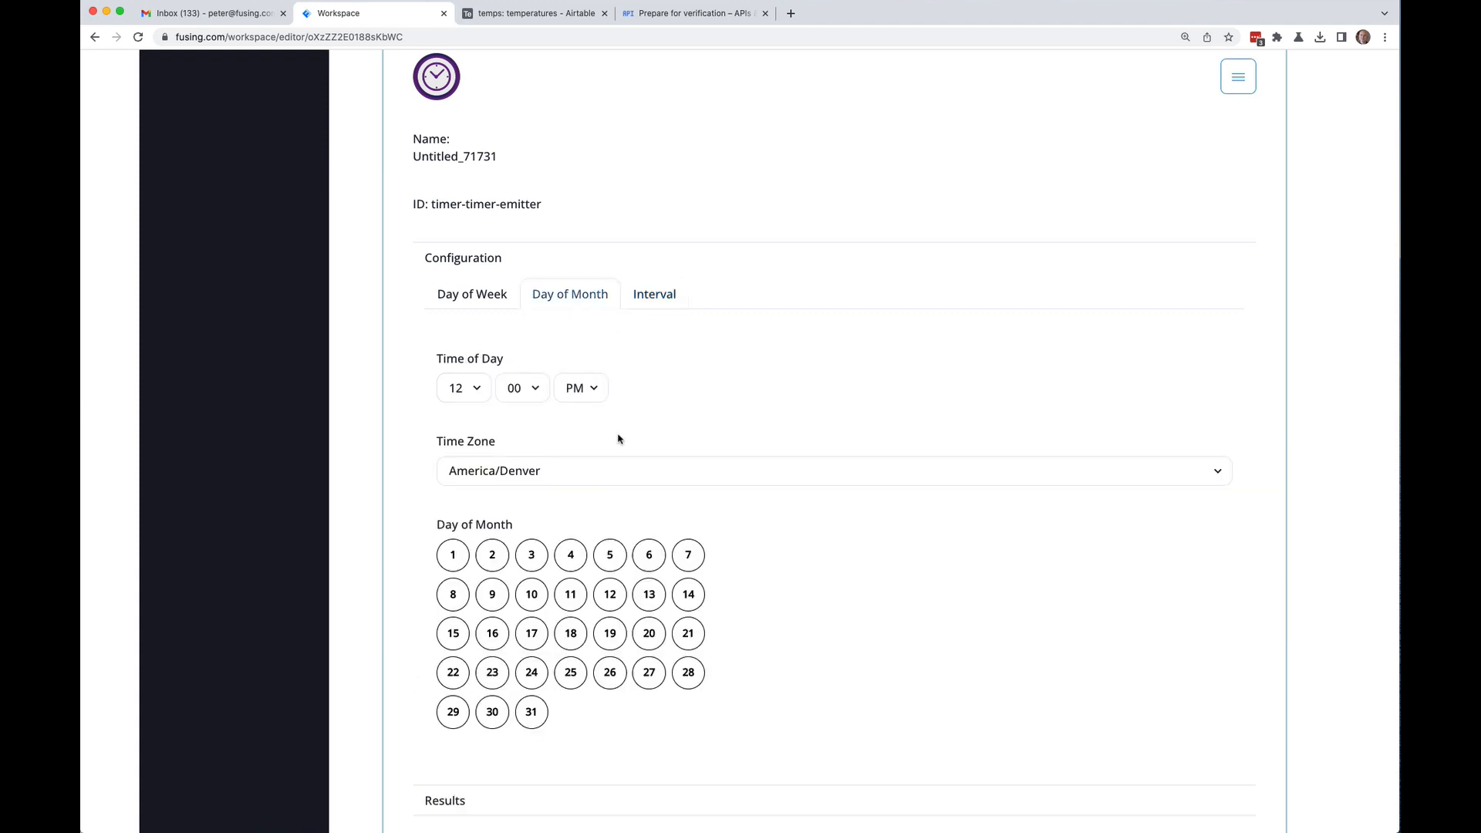
left_click(531, 555)
left_click(562, 591)
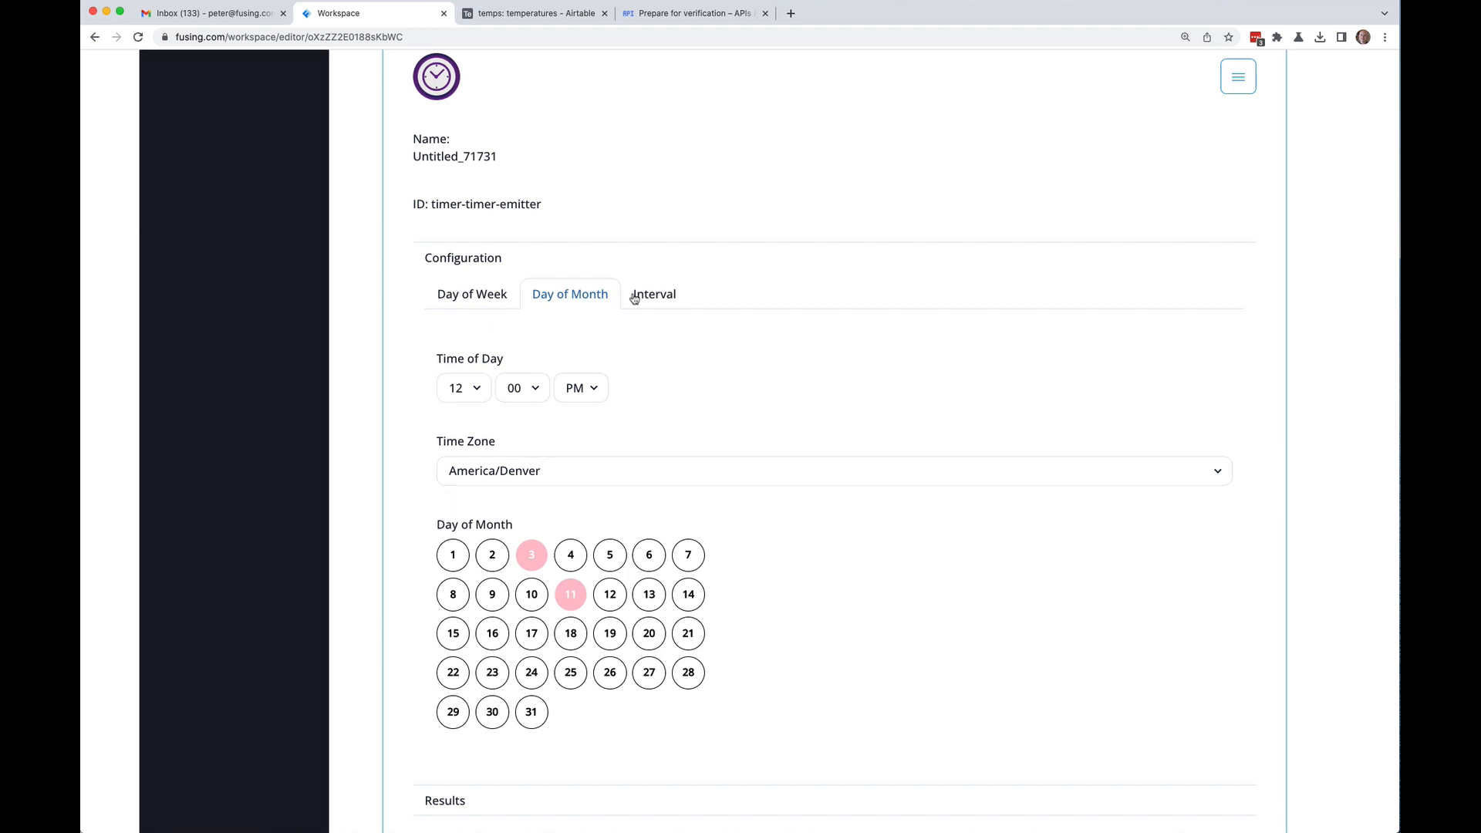
left_click(485, 297)
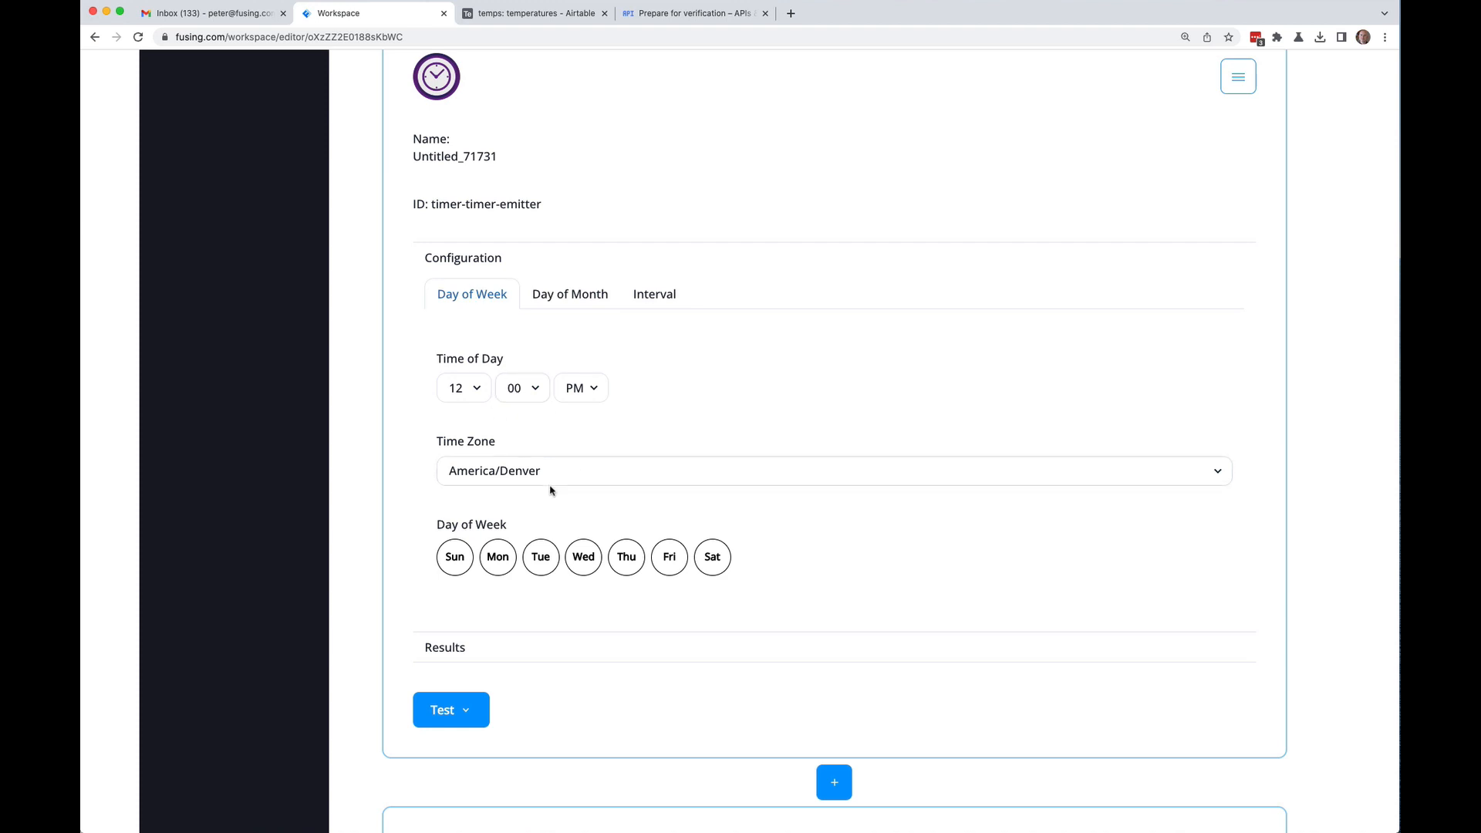
left_click(677, 295)
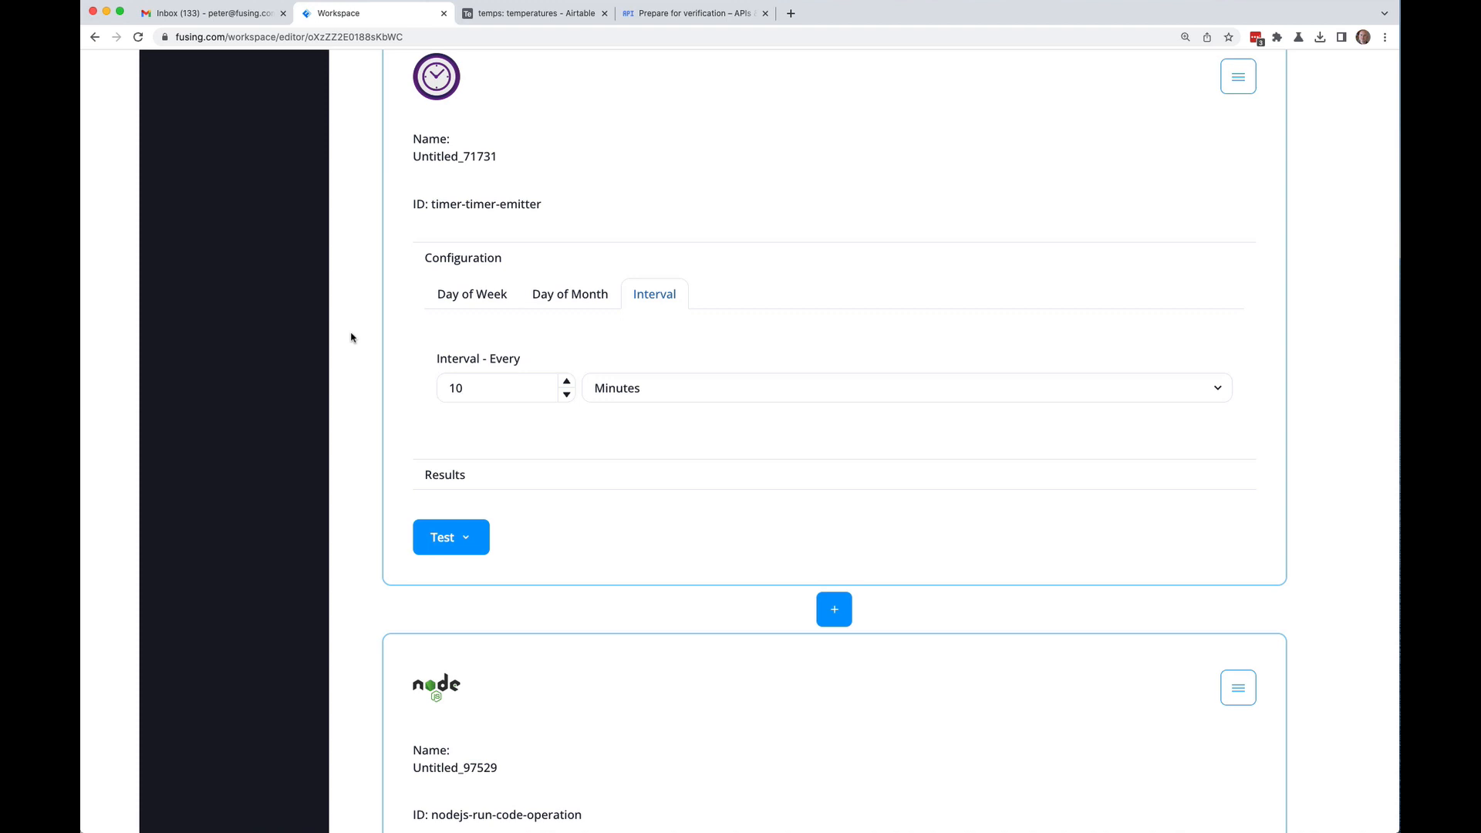
scroll(351, 338, "down", 8)
scroll(351, 338, "up", 15)
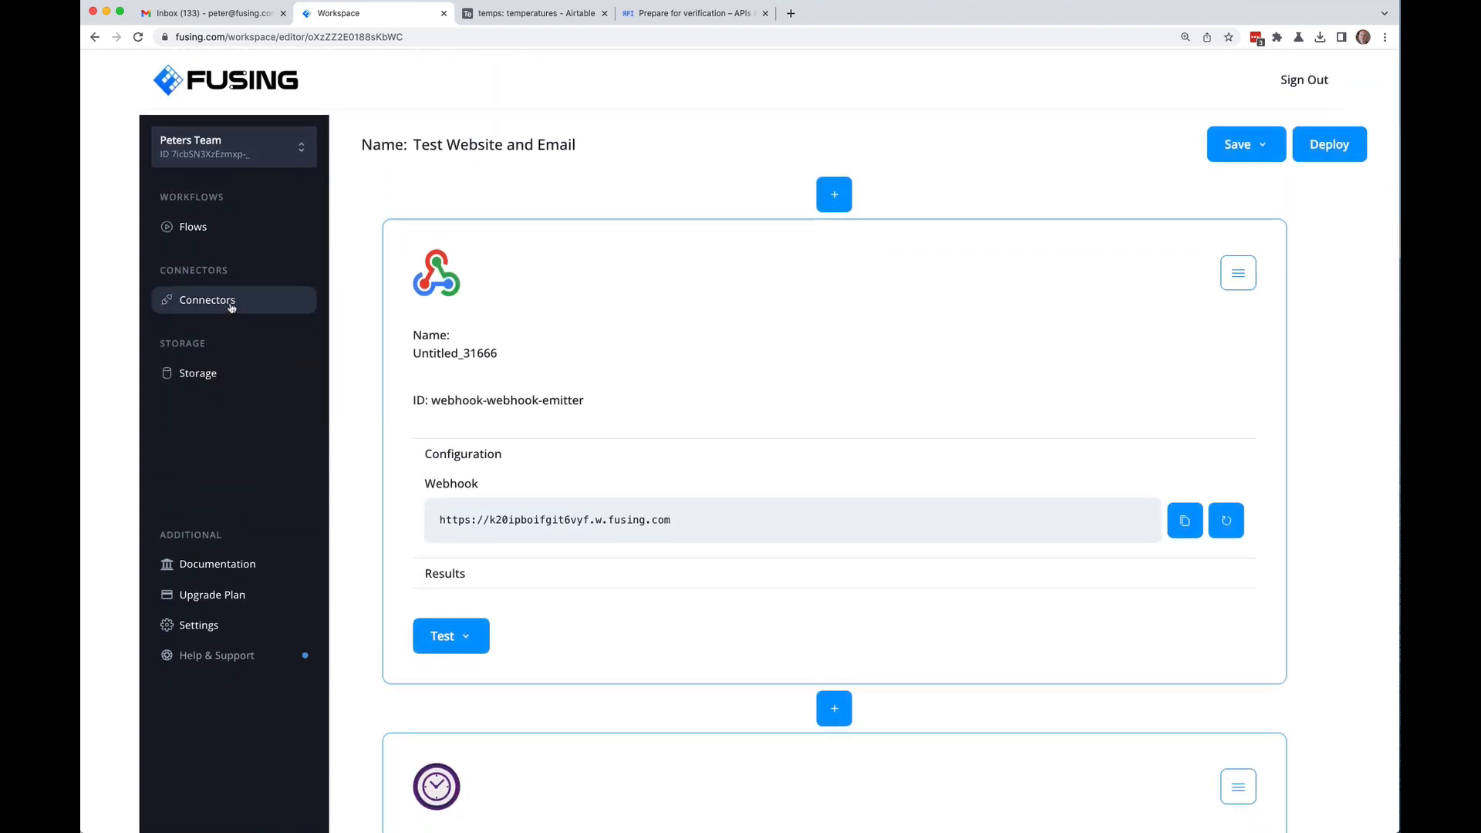
Step: Enter 'gmail4' as the name for a new Gmail connector on the Gmail step
scroll(367, 494, "down", 10)
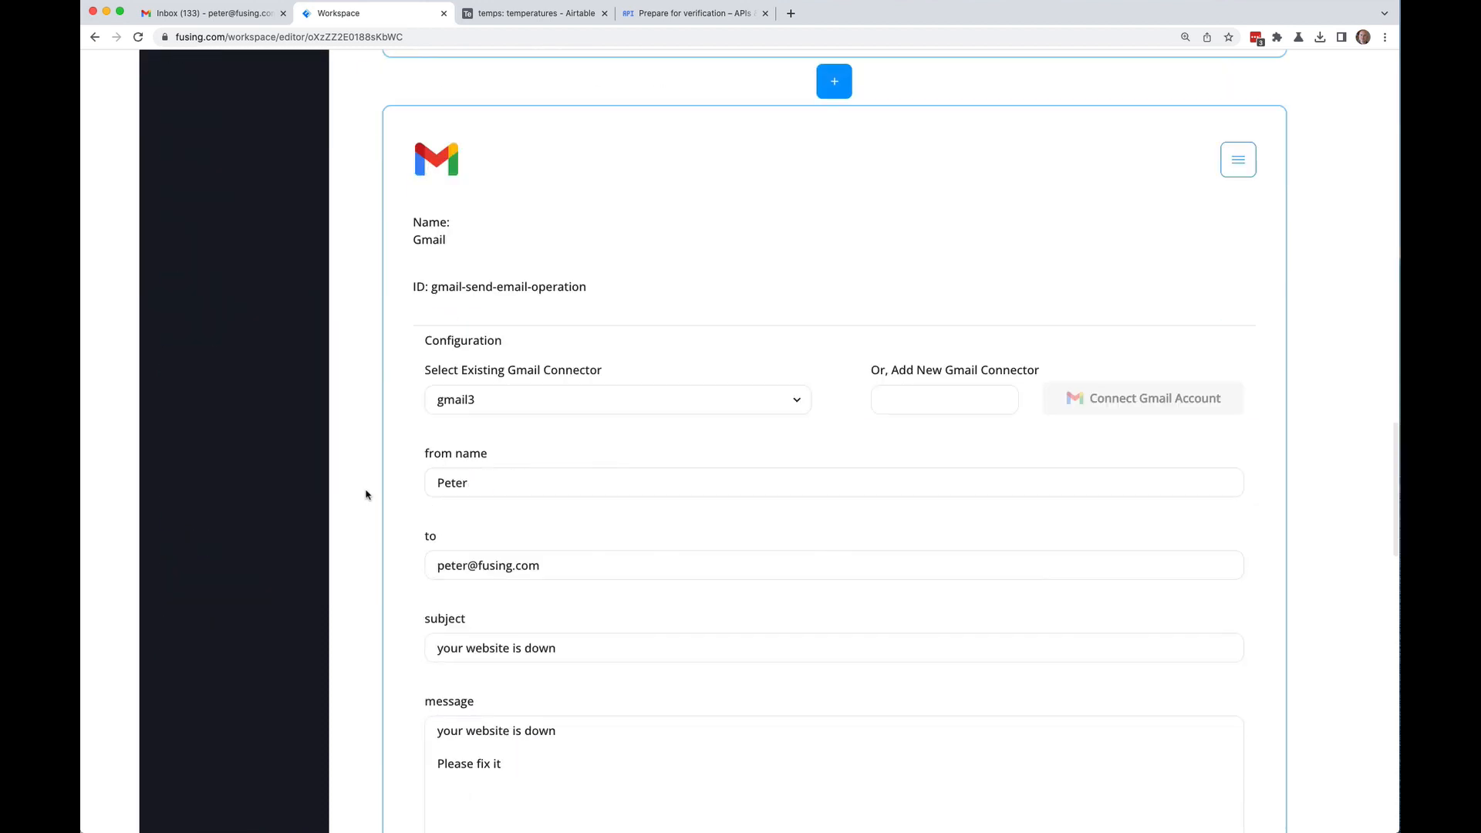
scroll(367, 494, "up", 2)
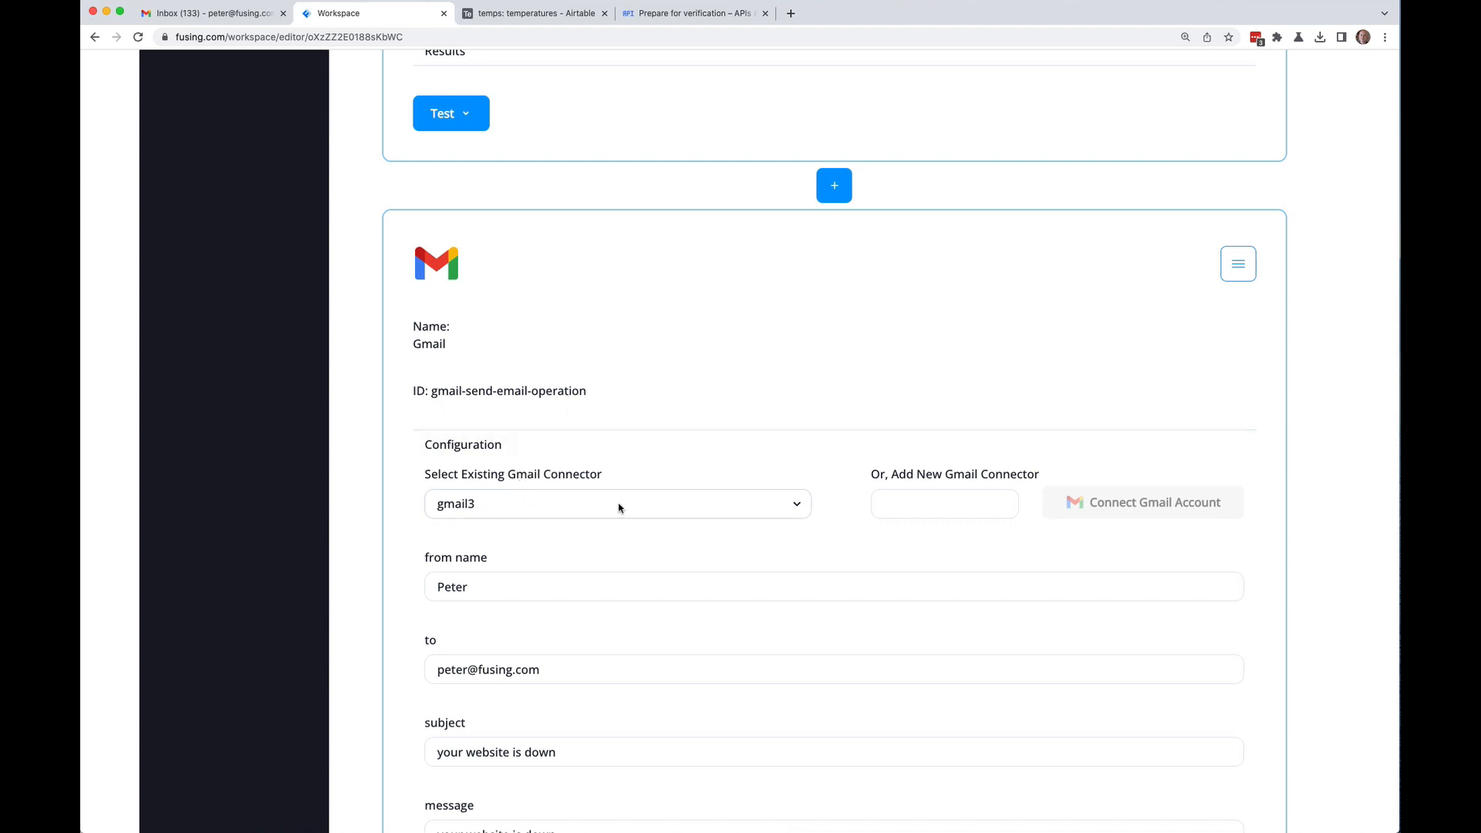
left_click(958, 510)
type("gmail4")
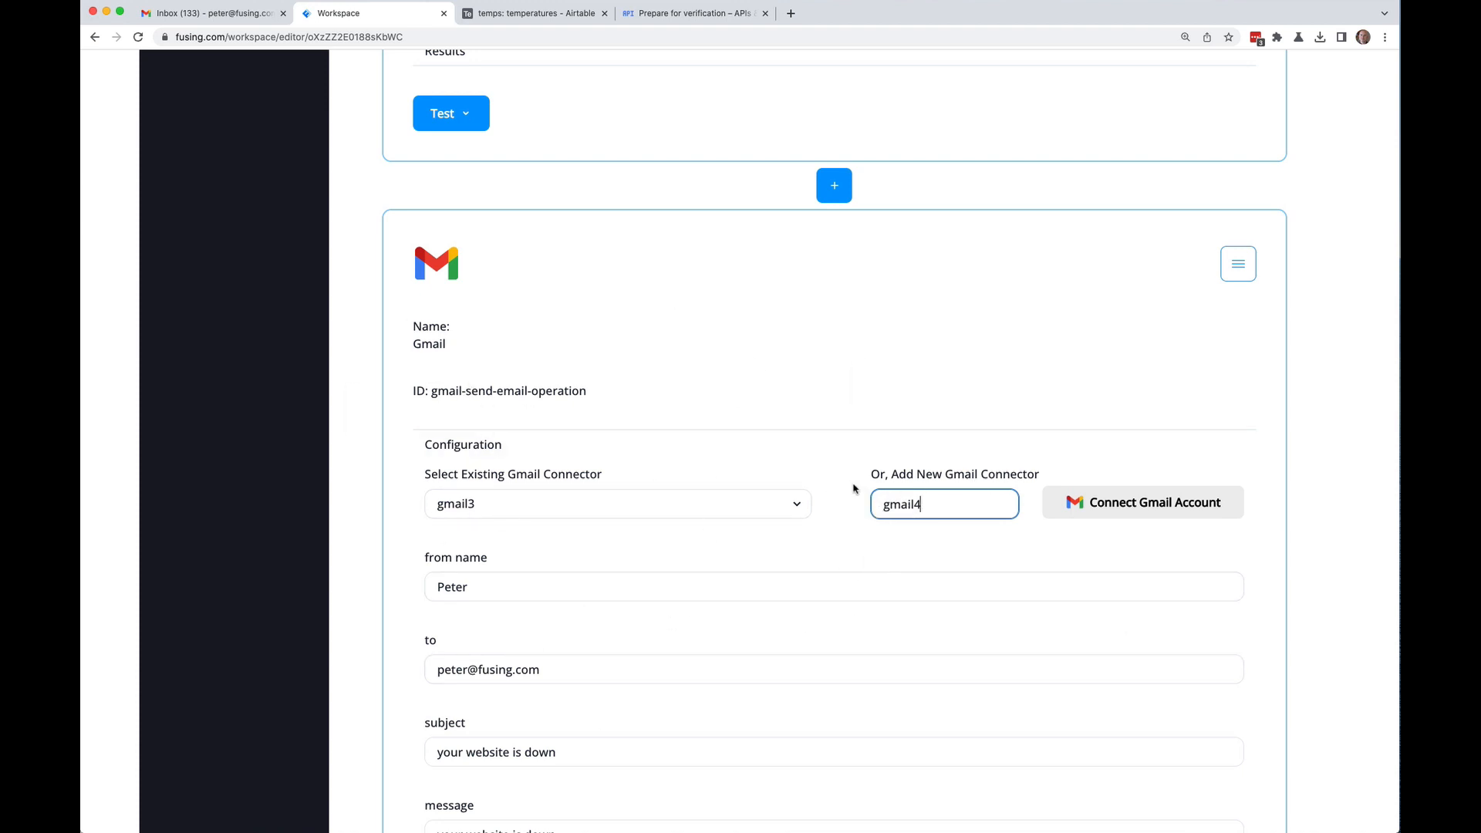
Step: Sign in with the first Google account and allow fusing.com to send email
left_click(1116, 511)
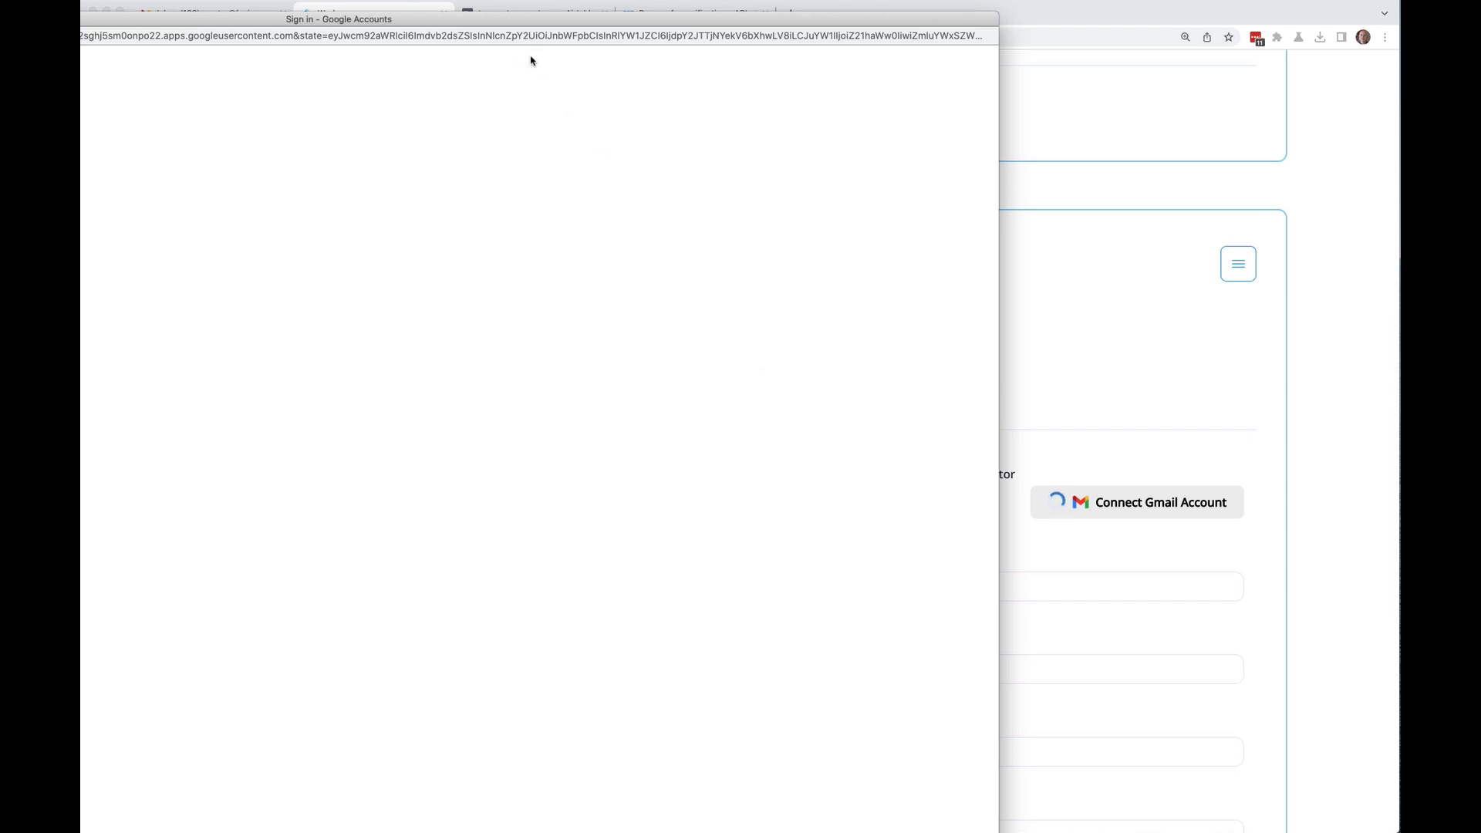
double_click(497, 21)
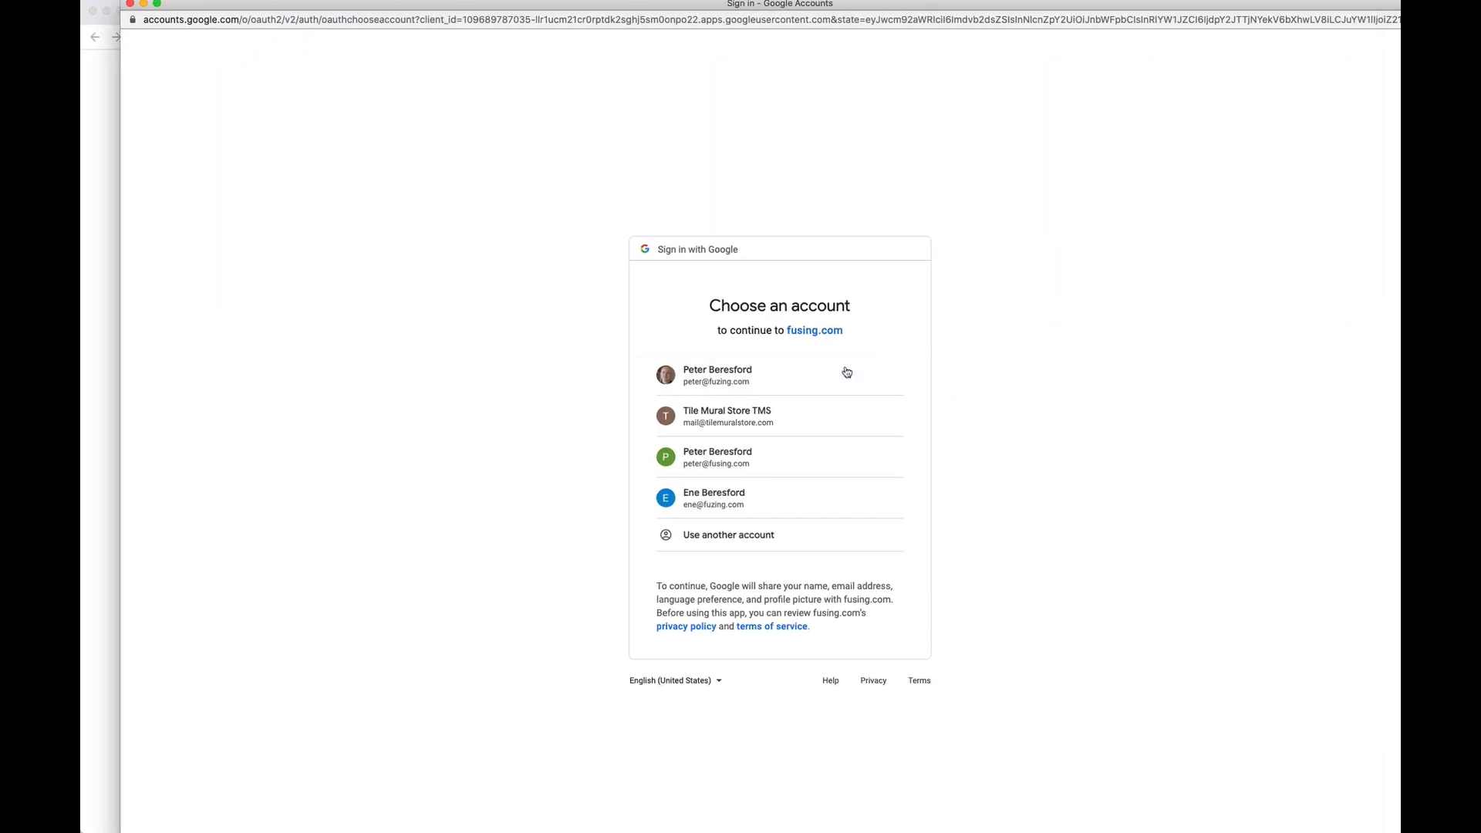
left_click(740, 385)
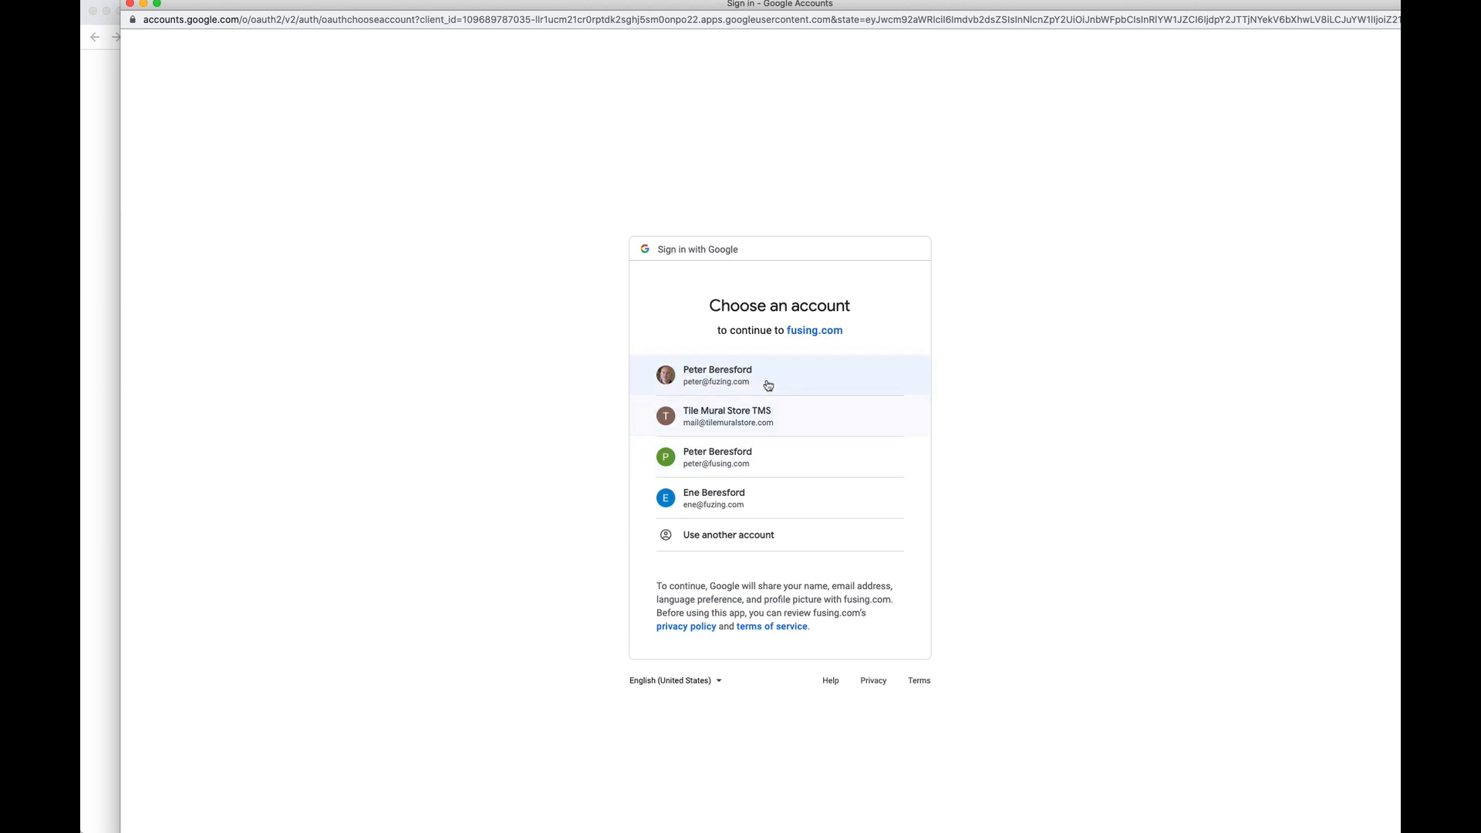
left_click(725, 376)
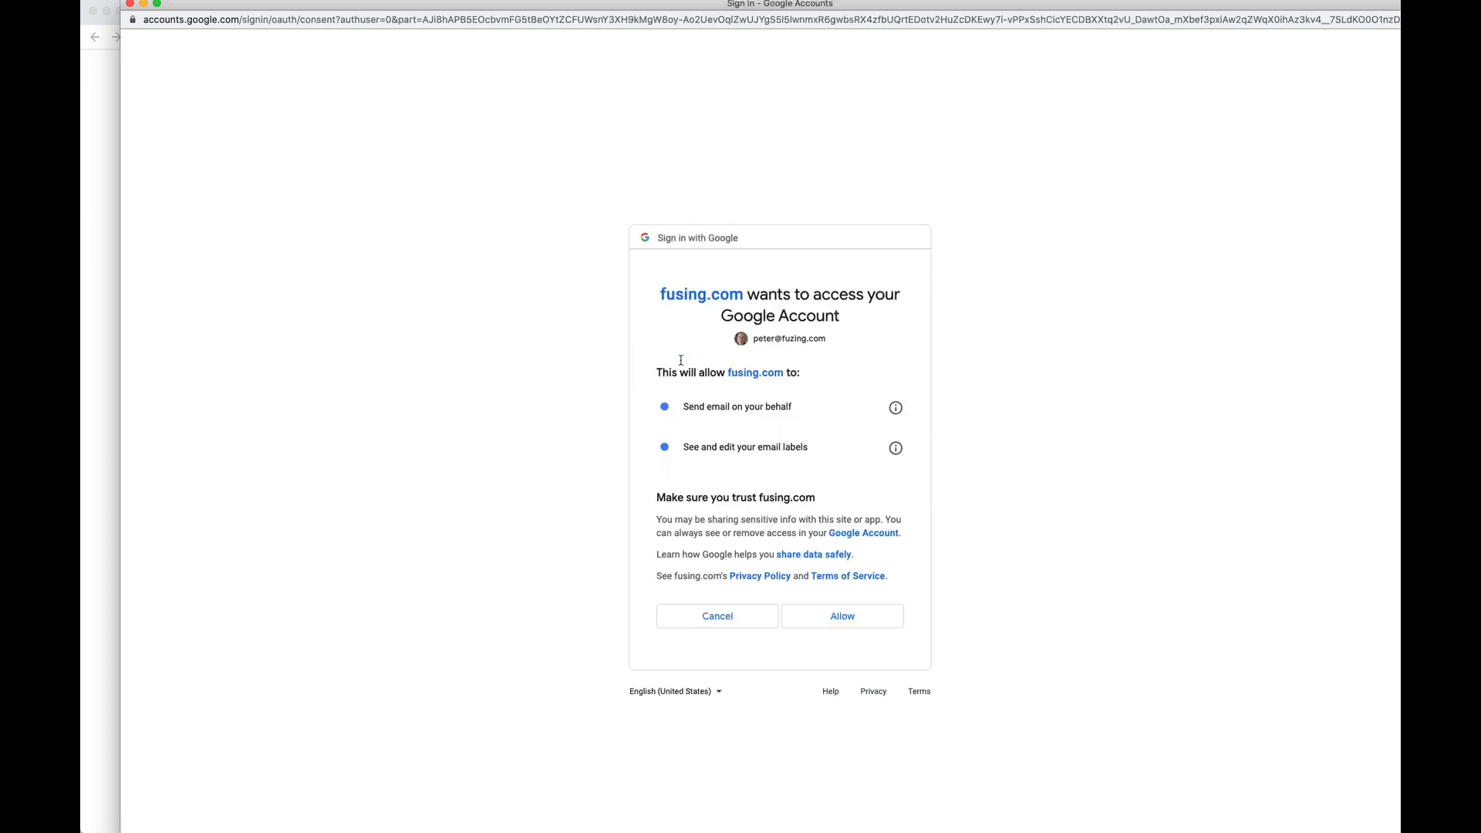
left_click(838, 617)
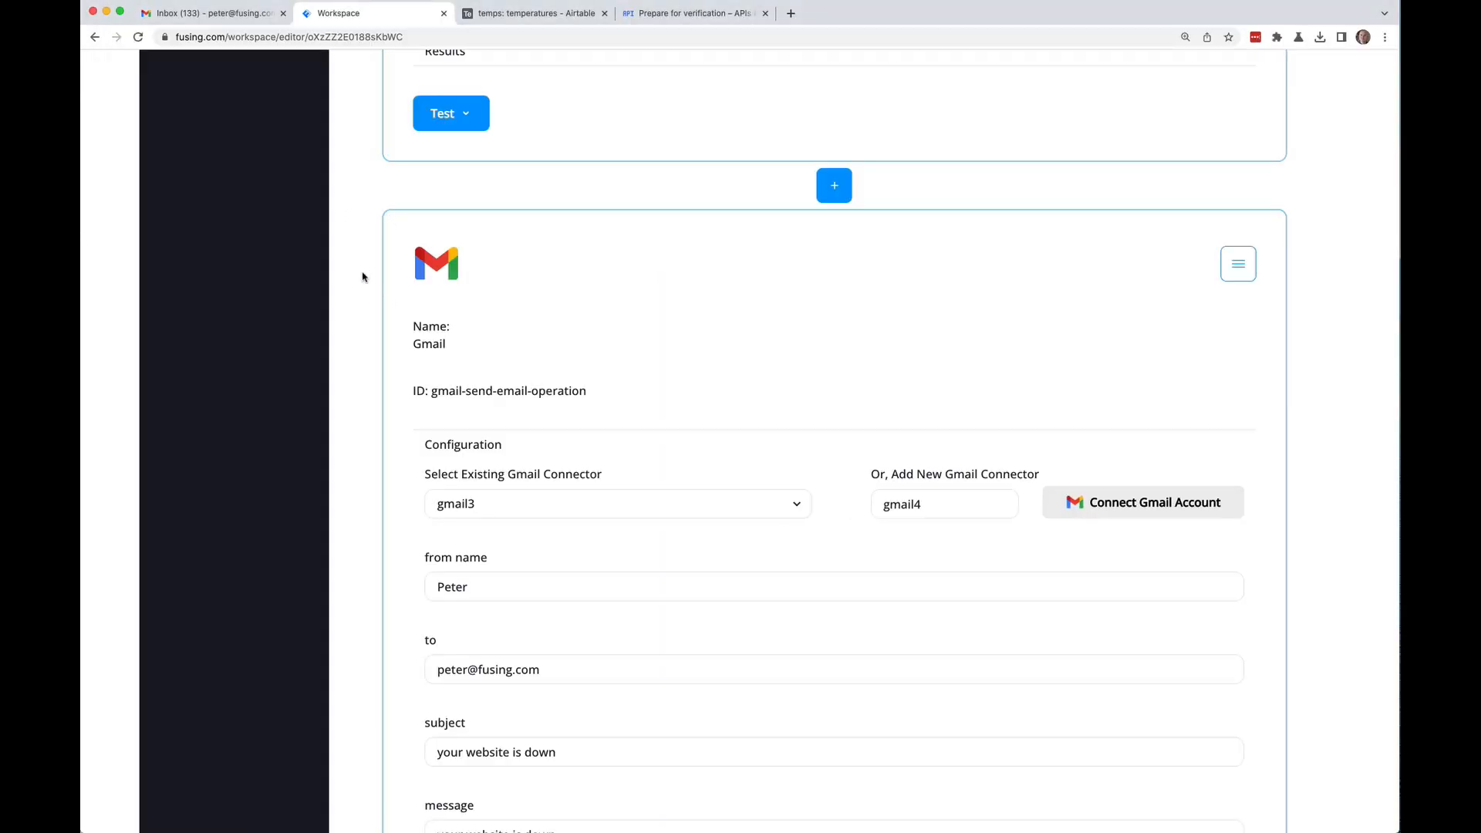
scroll(363, 277, "down", 3)
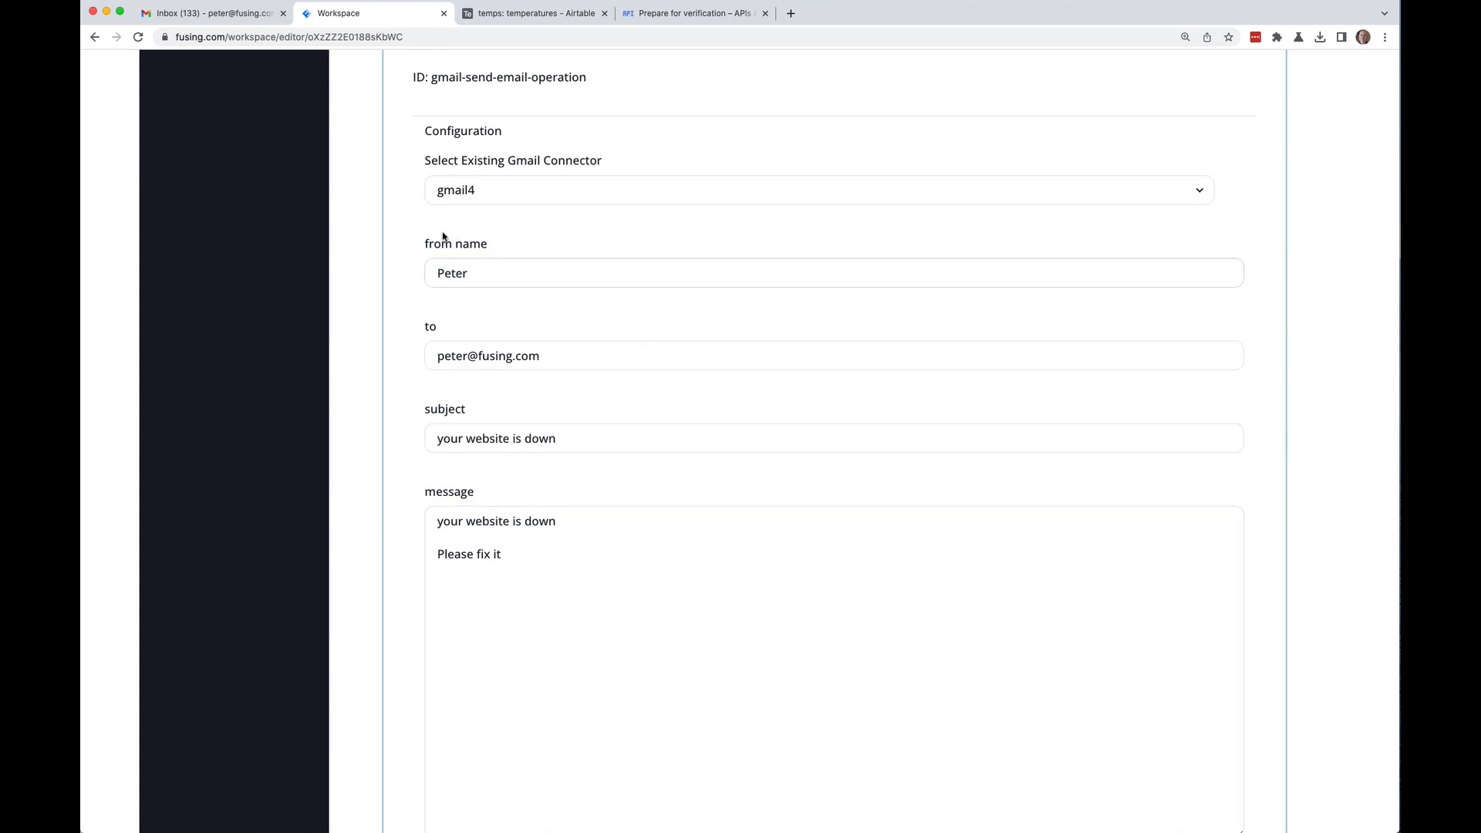
scroll(400, 231, "up", 1)
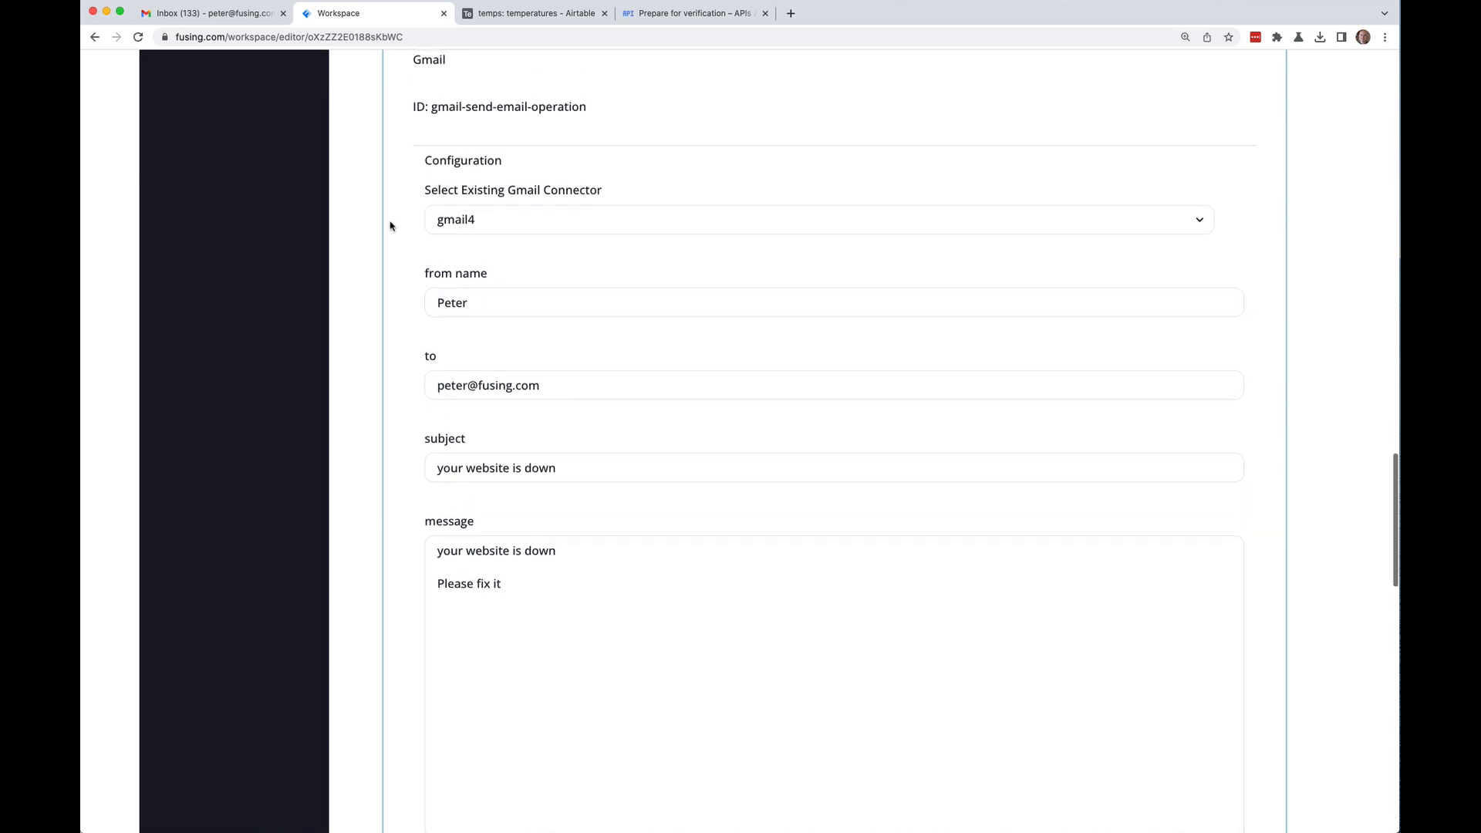
scroll(391, 223, "up", 10)
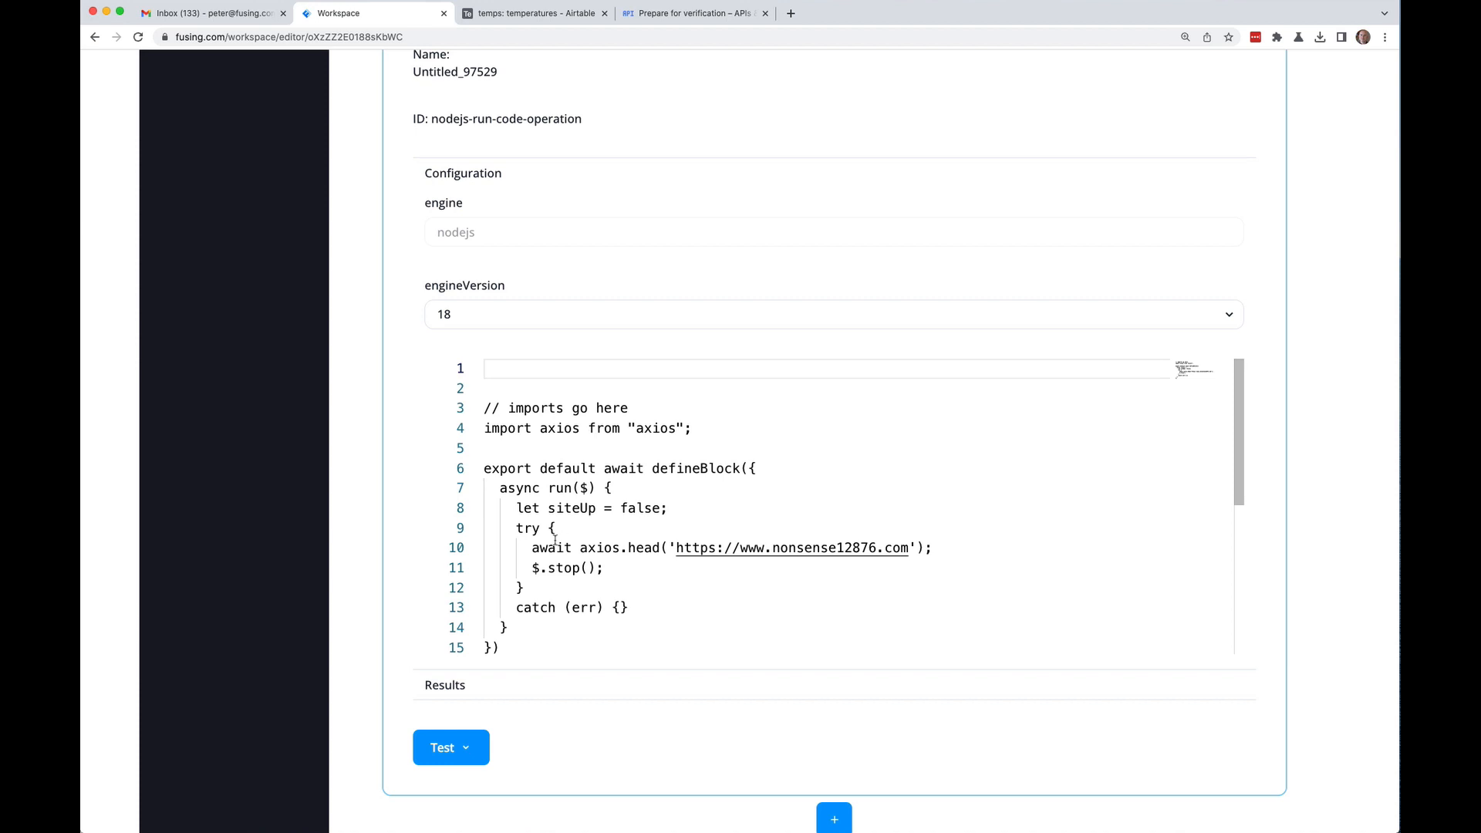
scroll(555, 540, "down", 3)
scroll(555, 540, "up", 3)
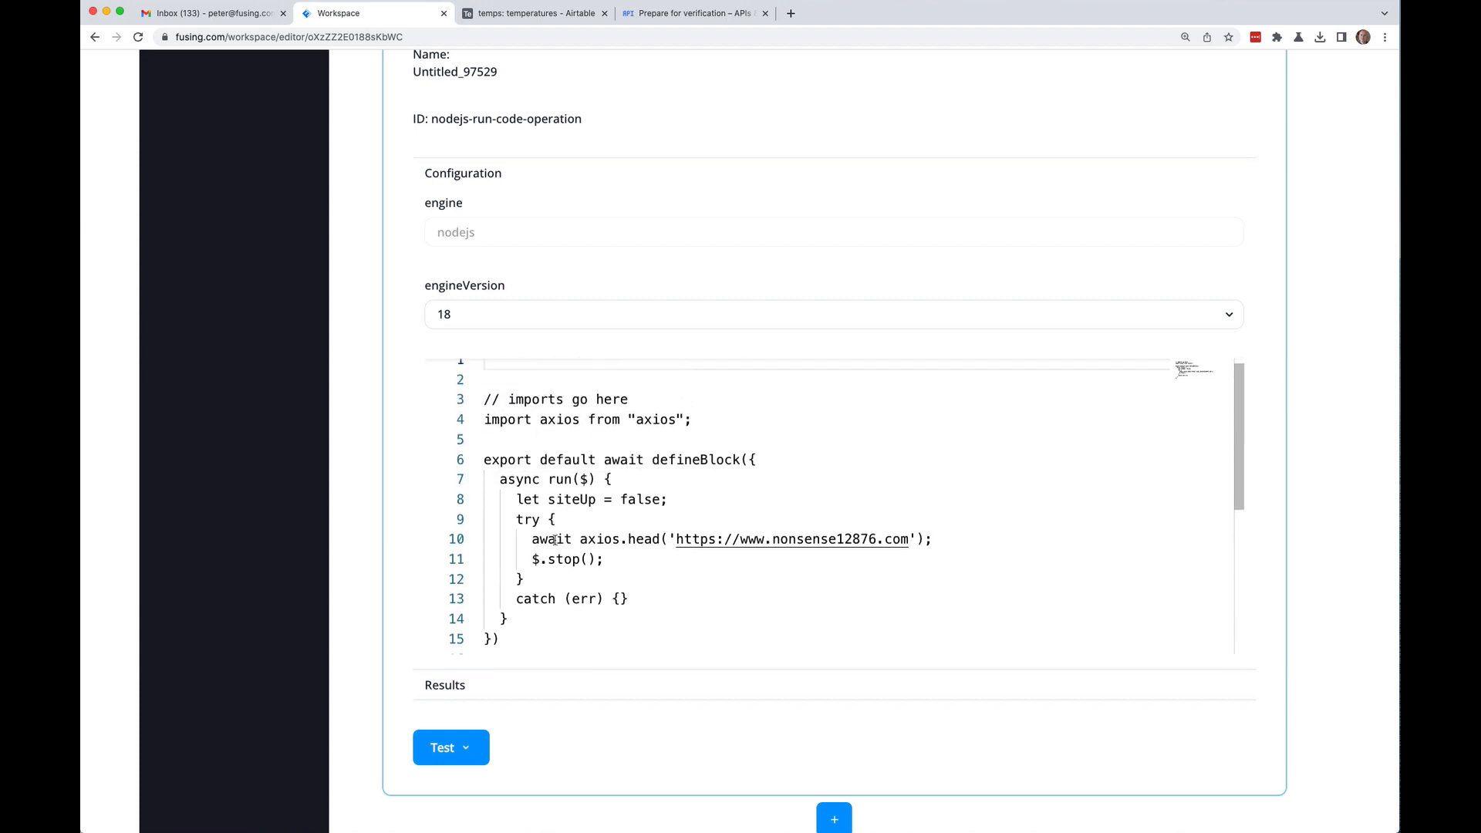
scroll(555, 539, "down", 1)
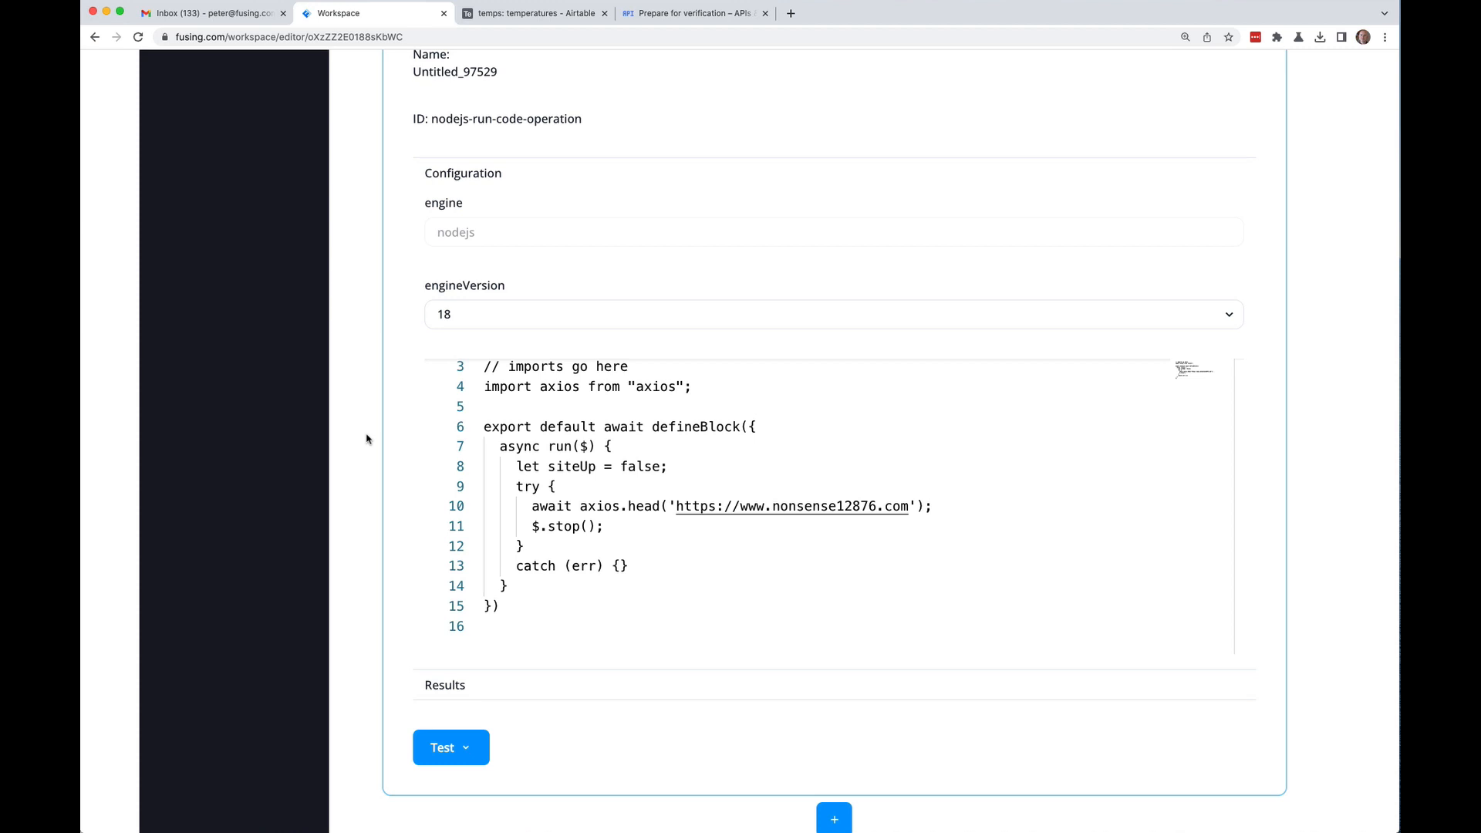
scroll(366, 439, "down", 10)
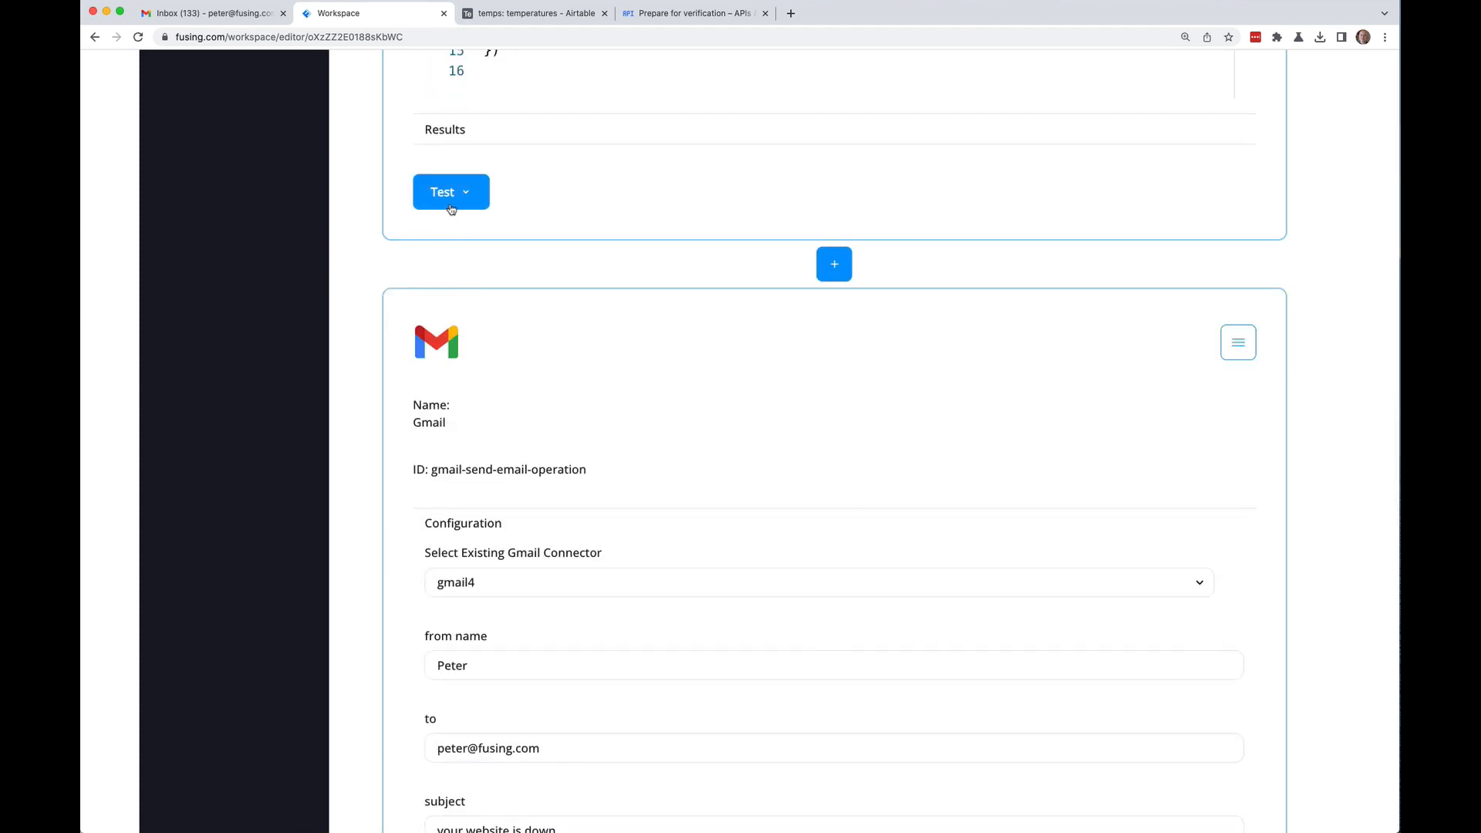
scroll(342, 286, "down", 20)
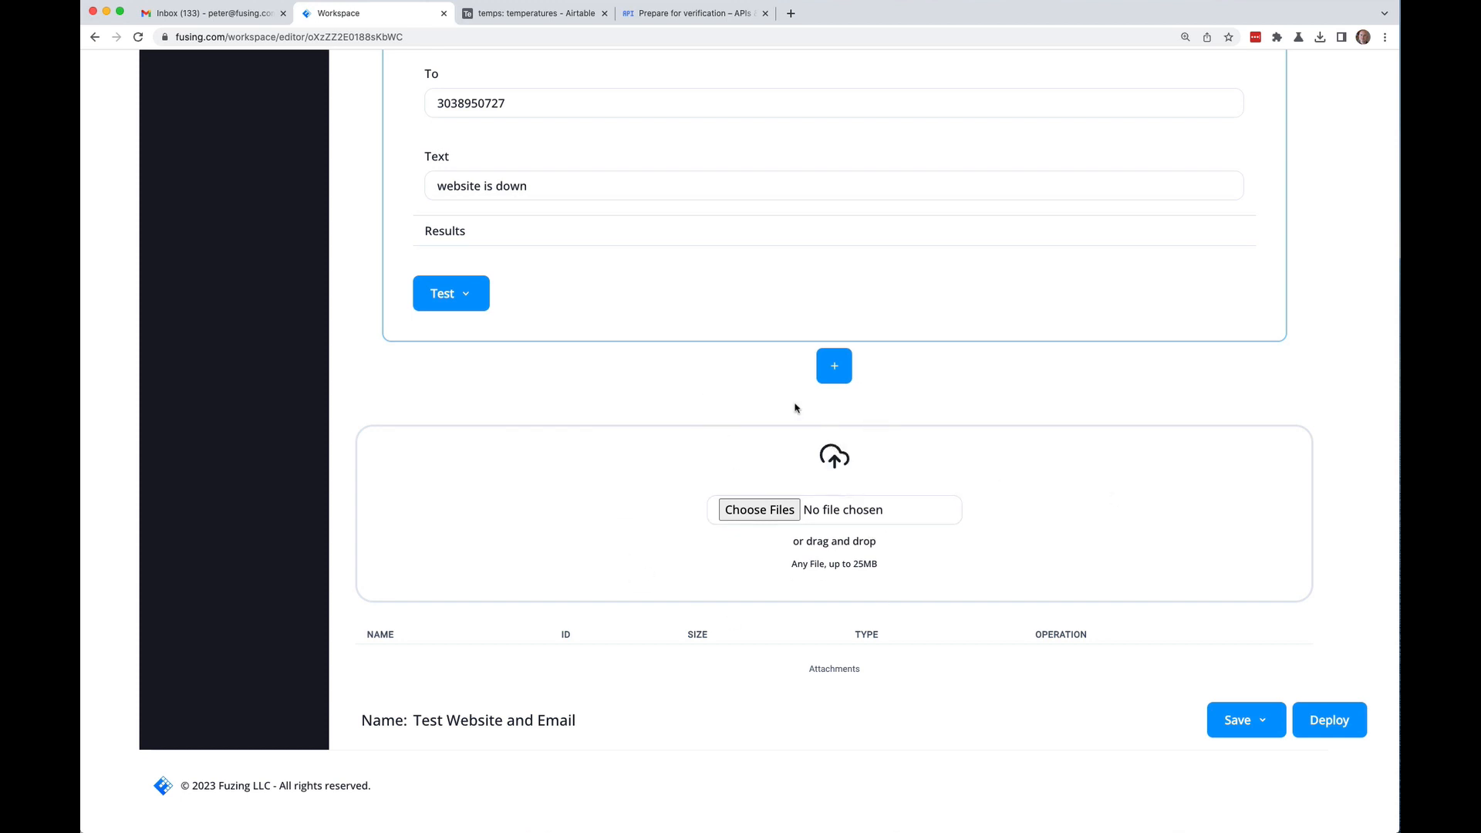
scroll(361, 360, "up", 15)
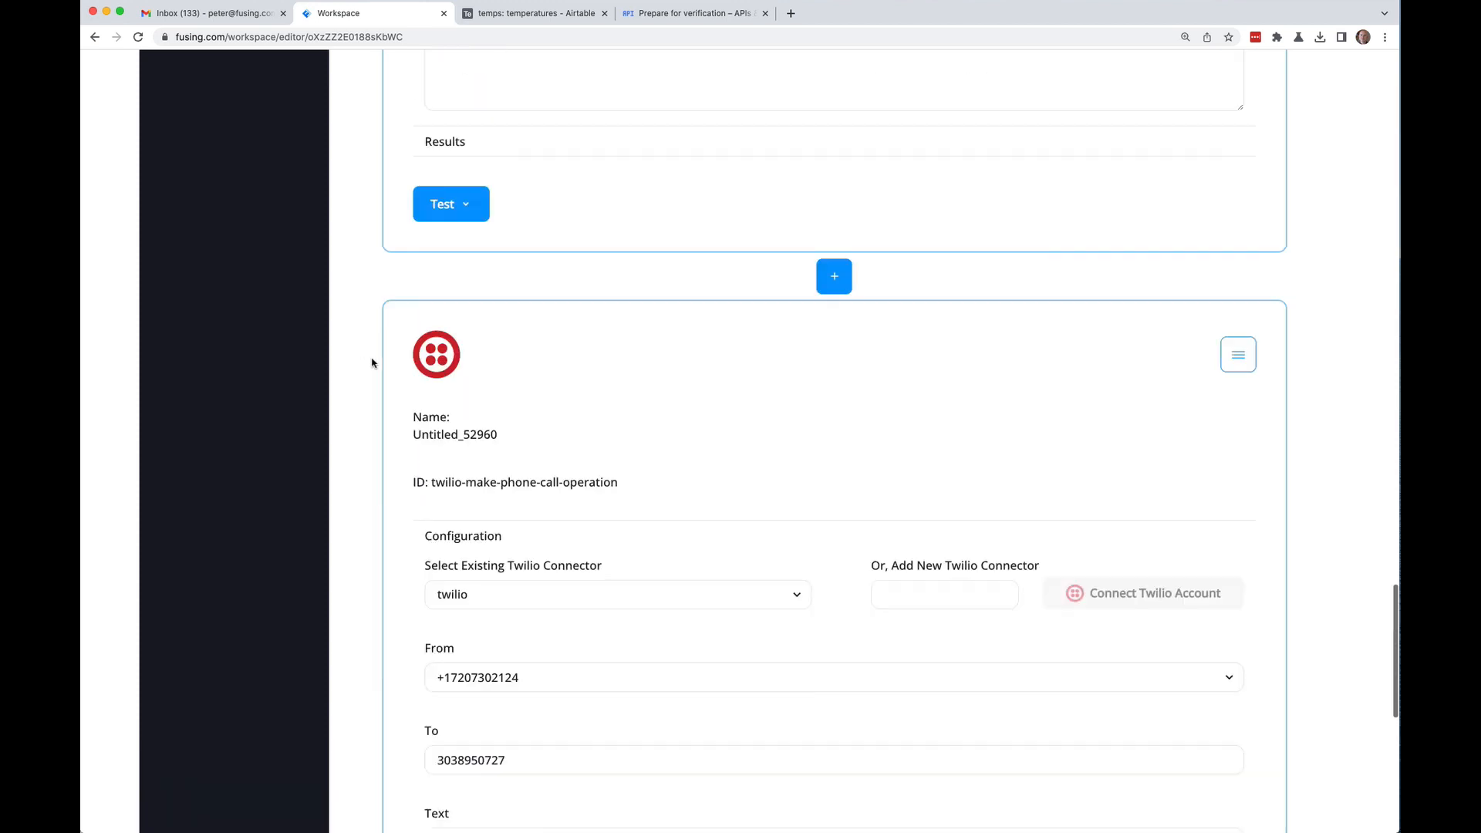
scroll(372, 363, "up", 8)
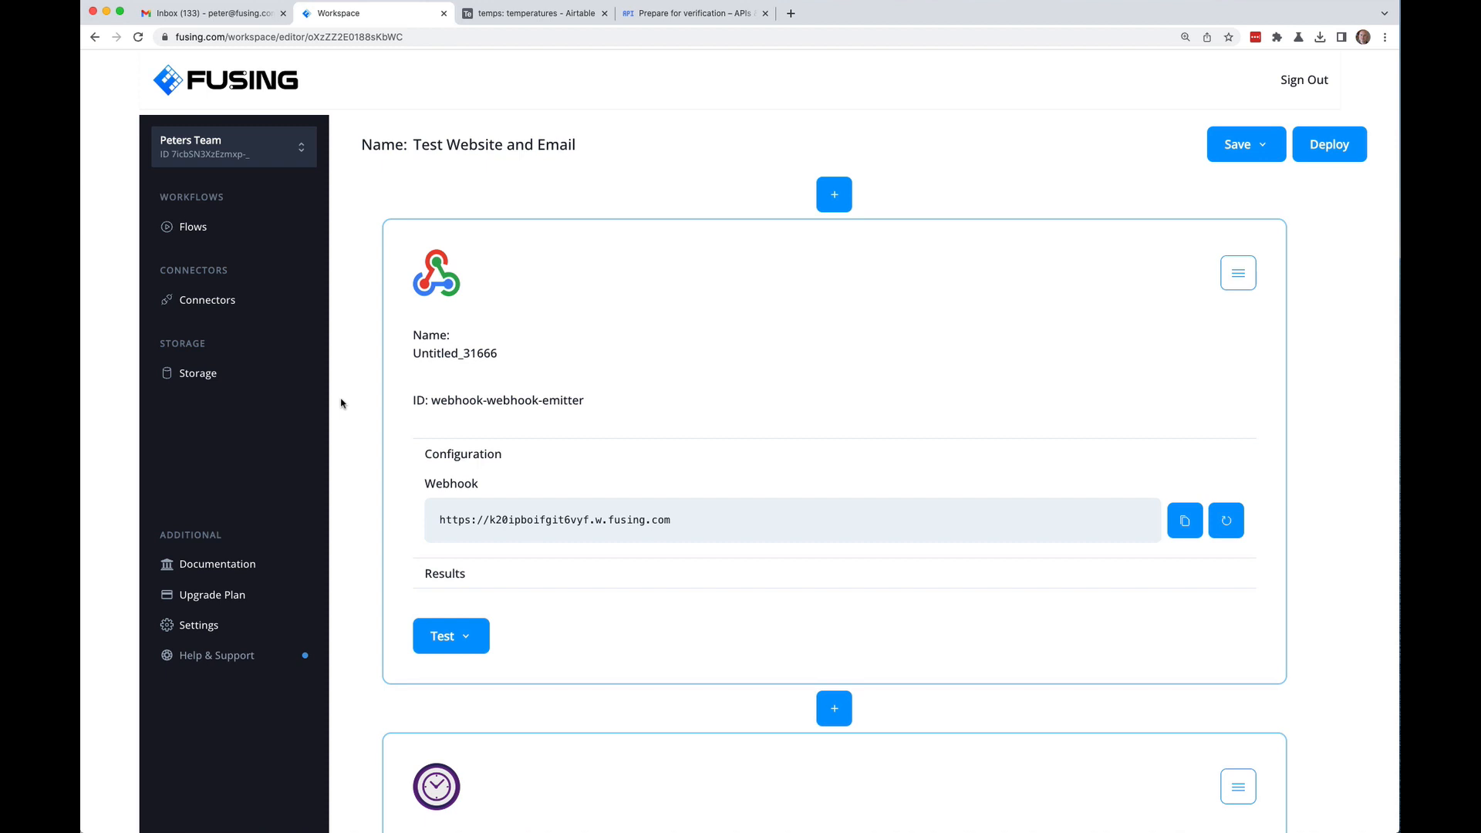
scroll(341, 402, "down", 20)
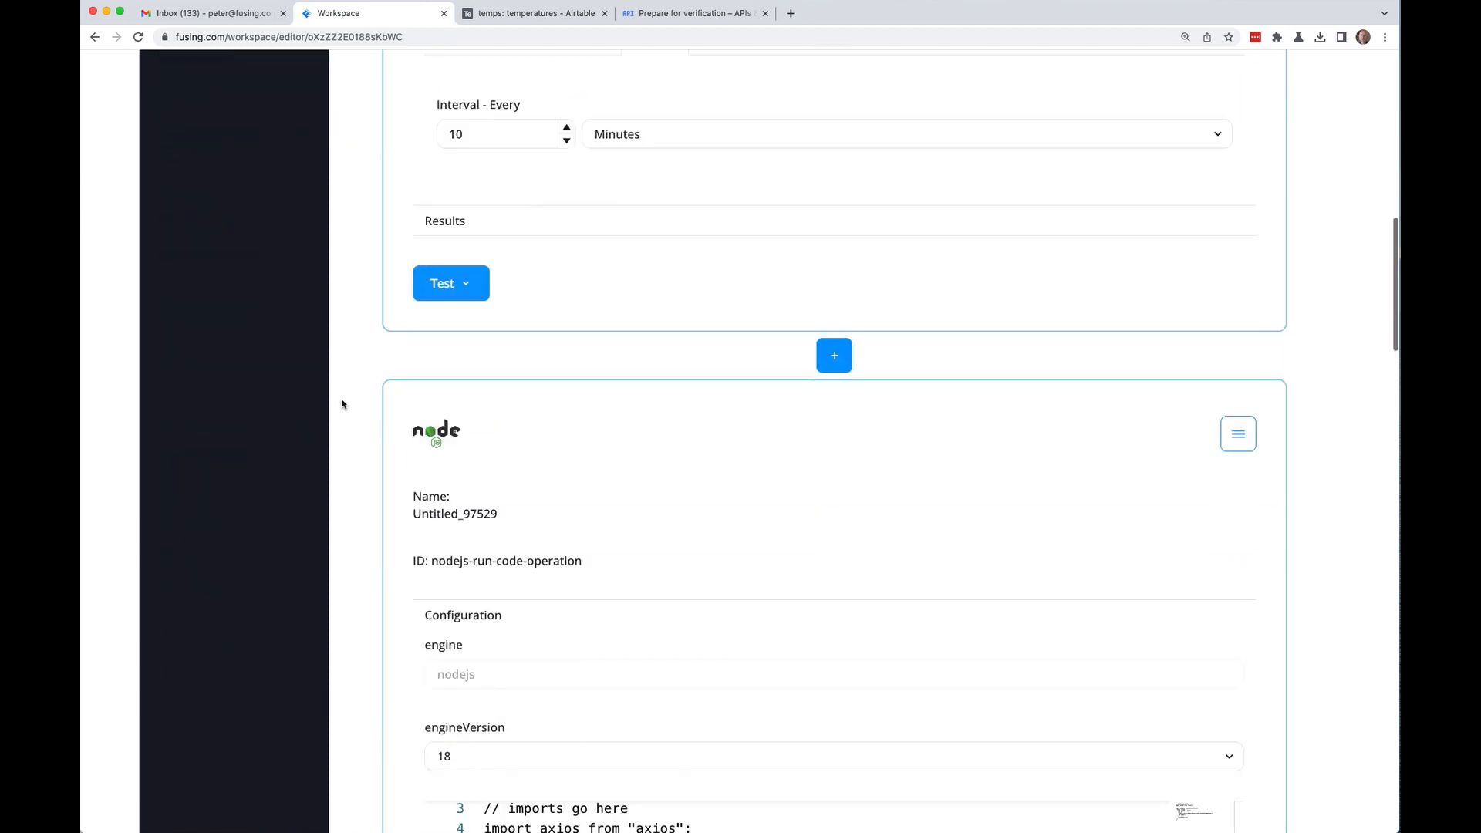
scroll(344, 405, "up", 20)
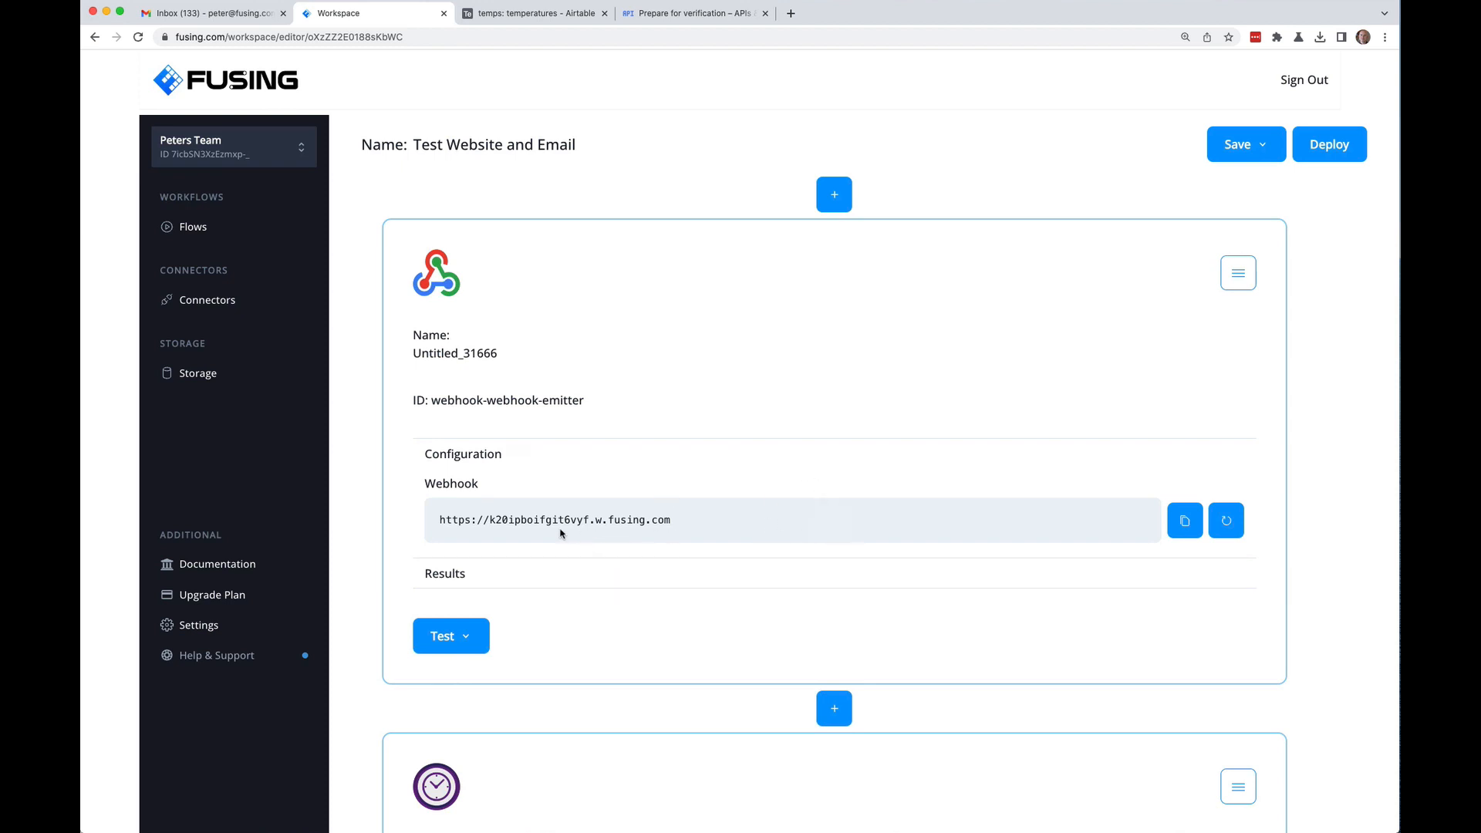
scroll(363, 443, "down", 10)
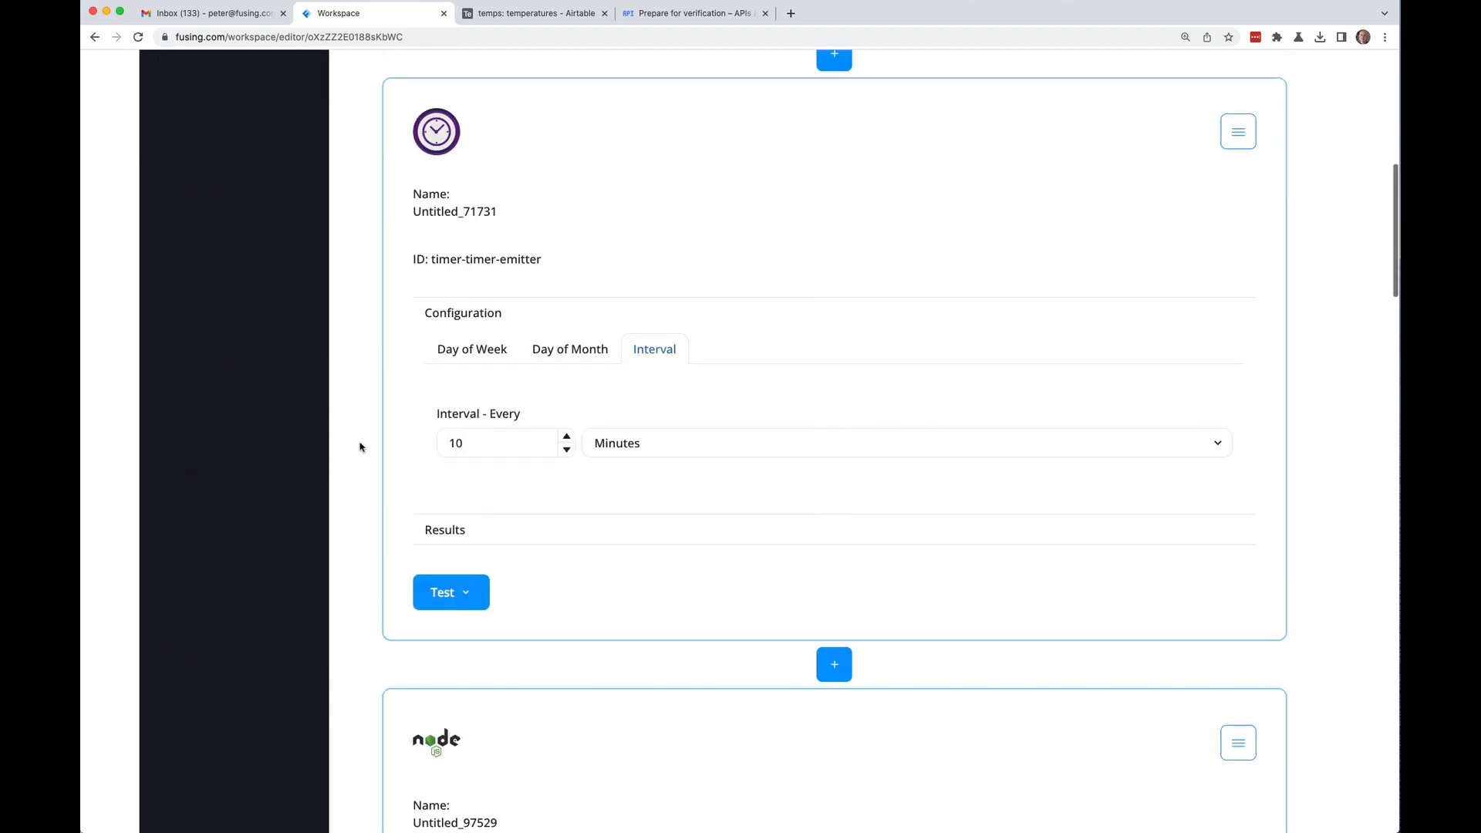
scroll(361, 443, "up", 8)
scroll(361, 442, "down", 2)
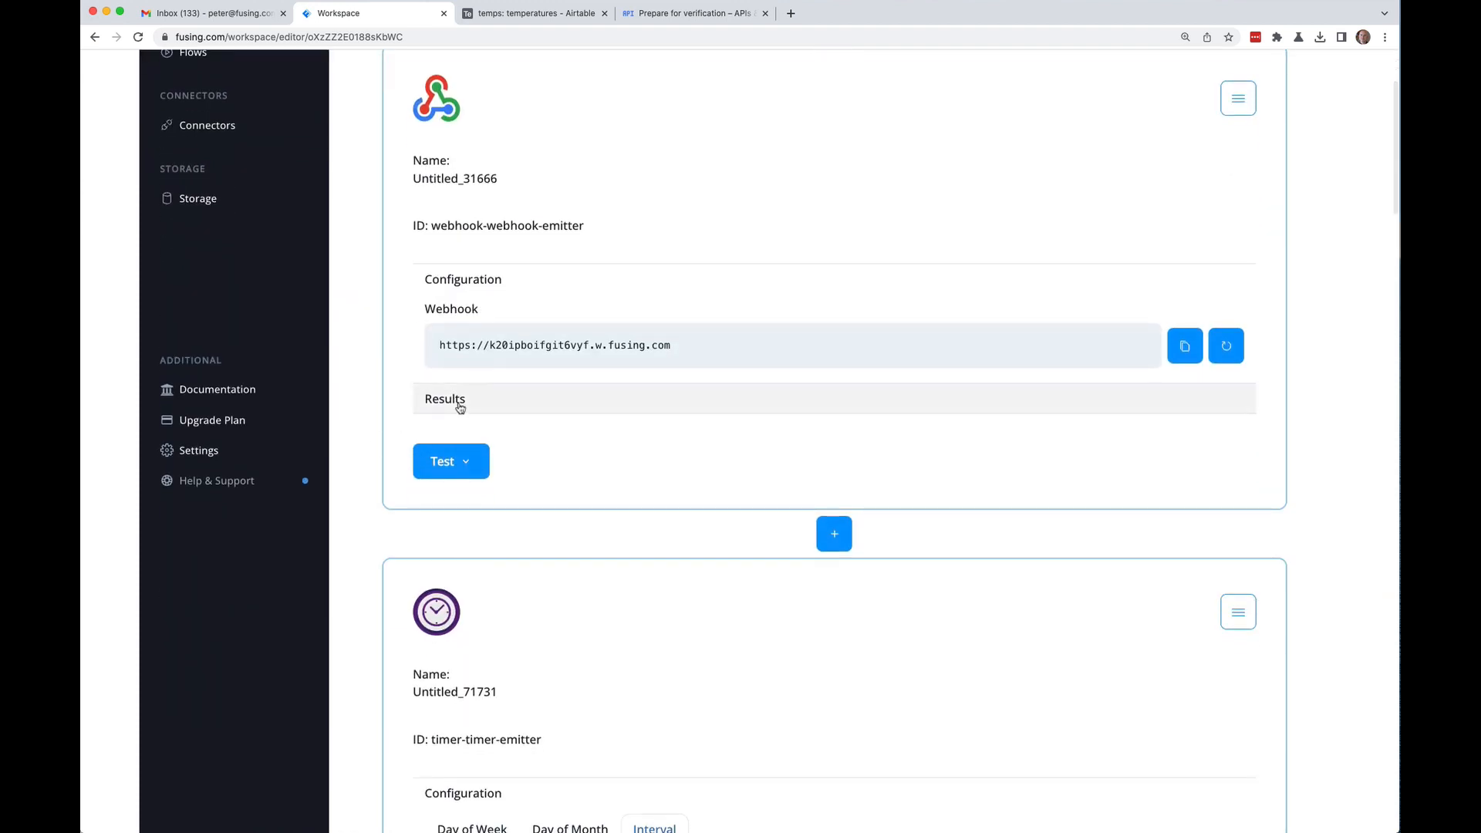
Step: Expand the webhook block's Results into a JSON output tree and scroll down to the NodeJS block
left_click(456, 400)
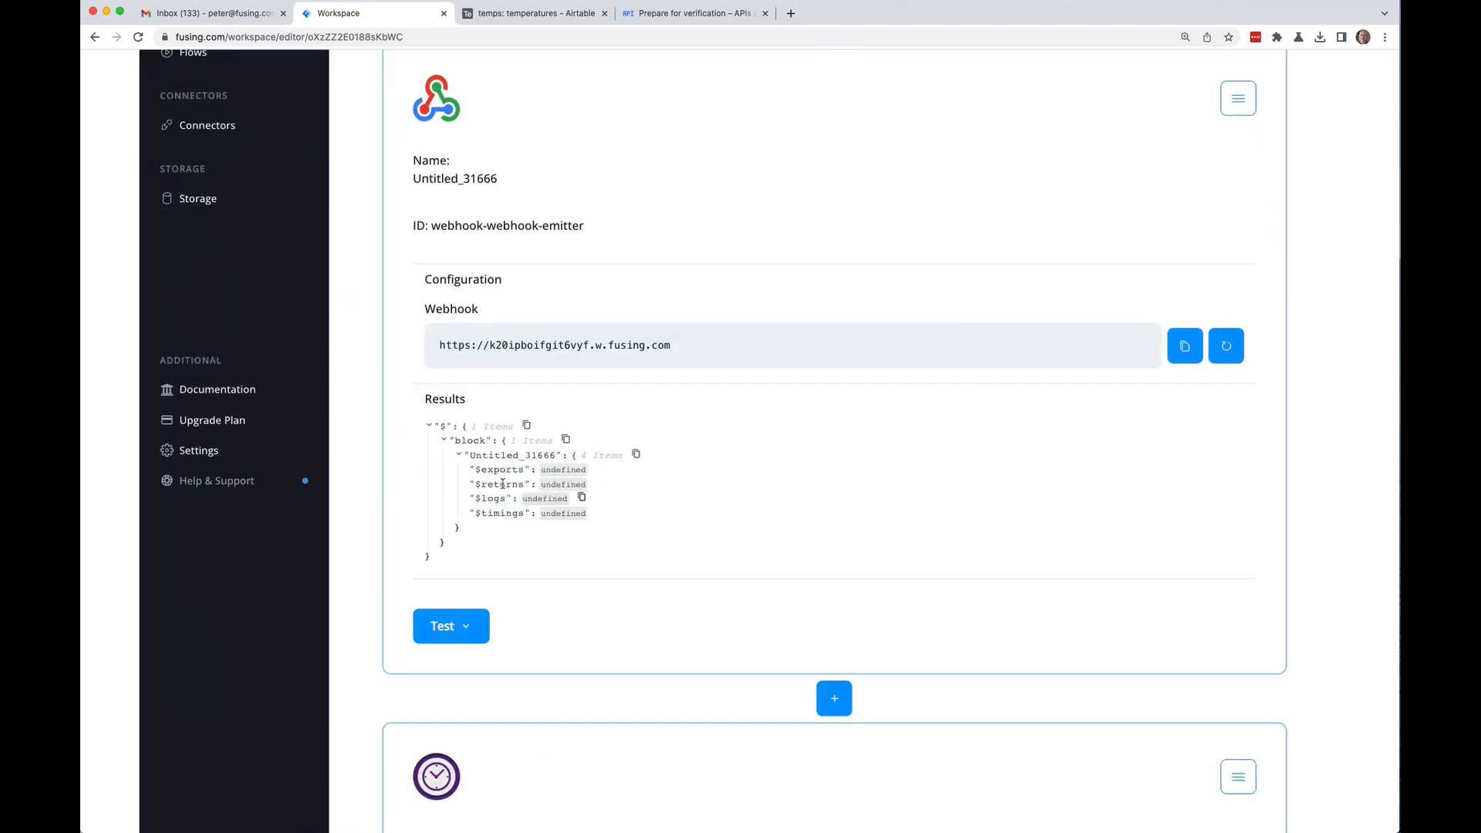
scroll(357, 375, "down", 15)
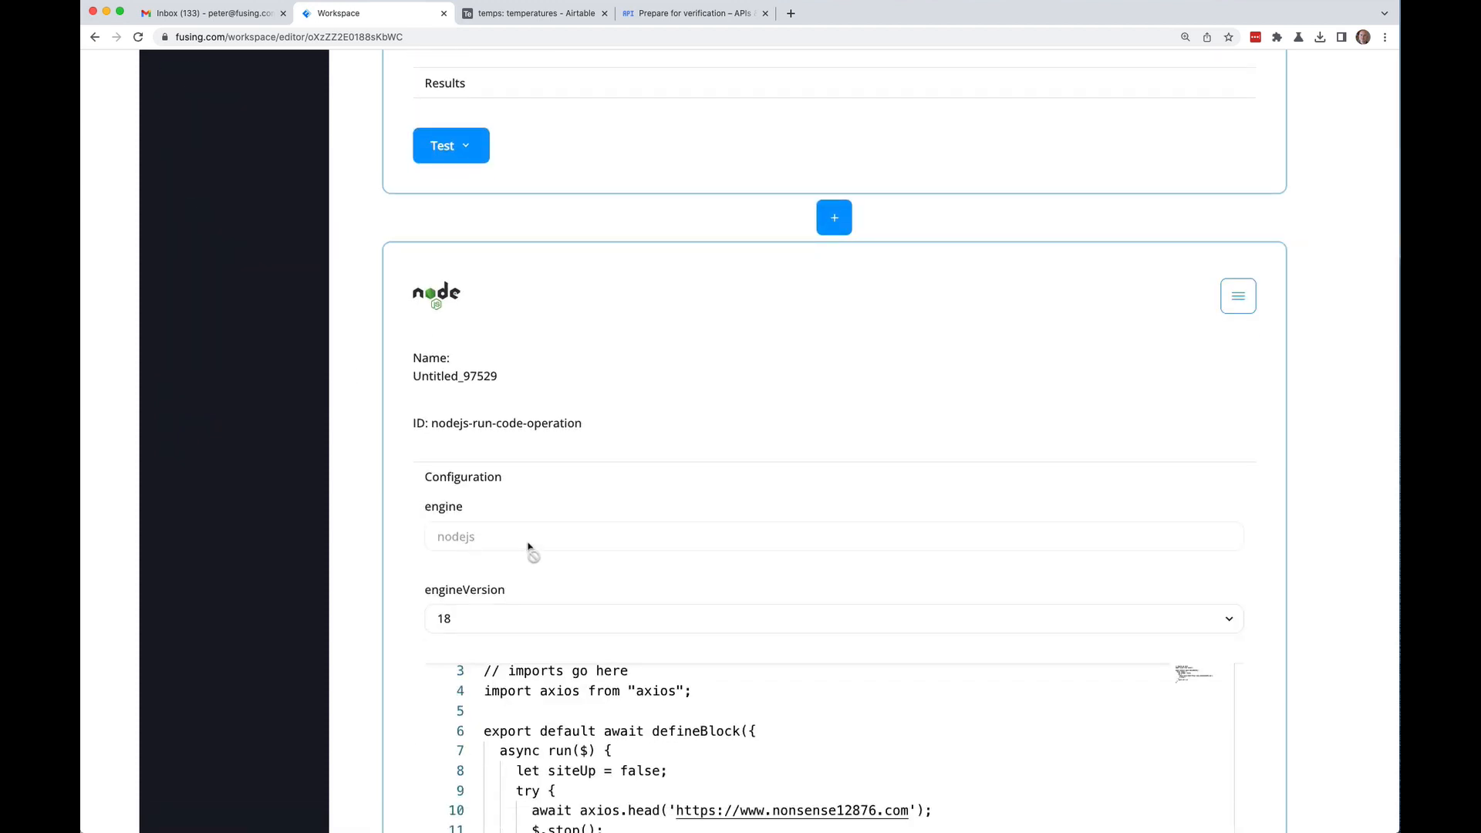
scroll(374, 532, "down", 5)
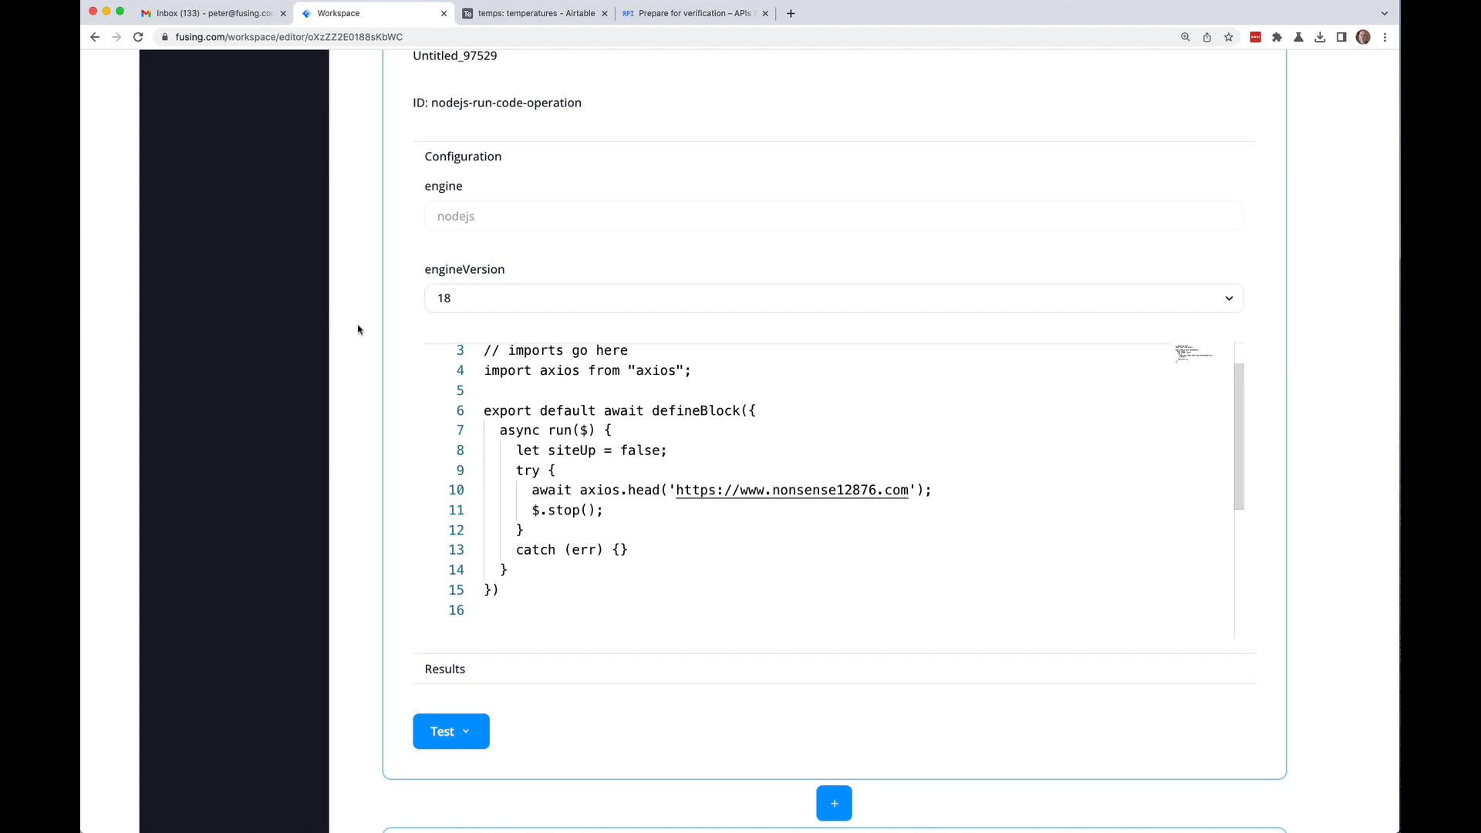
scroll(357, 331, "down", 8)
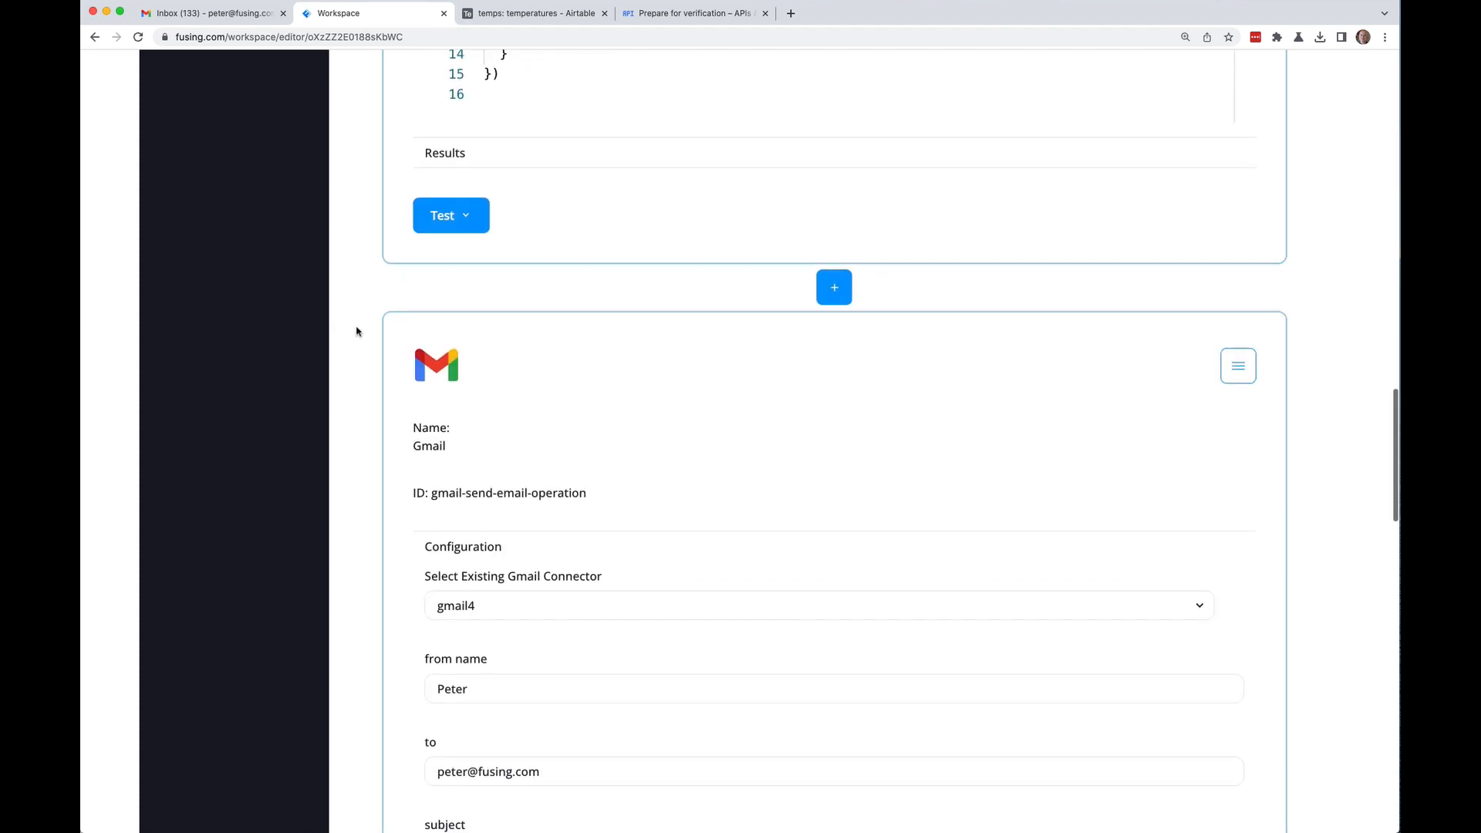
scroll(357, 330, "down", 6)
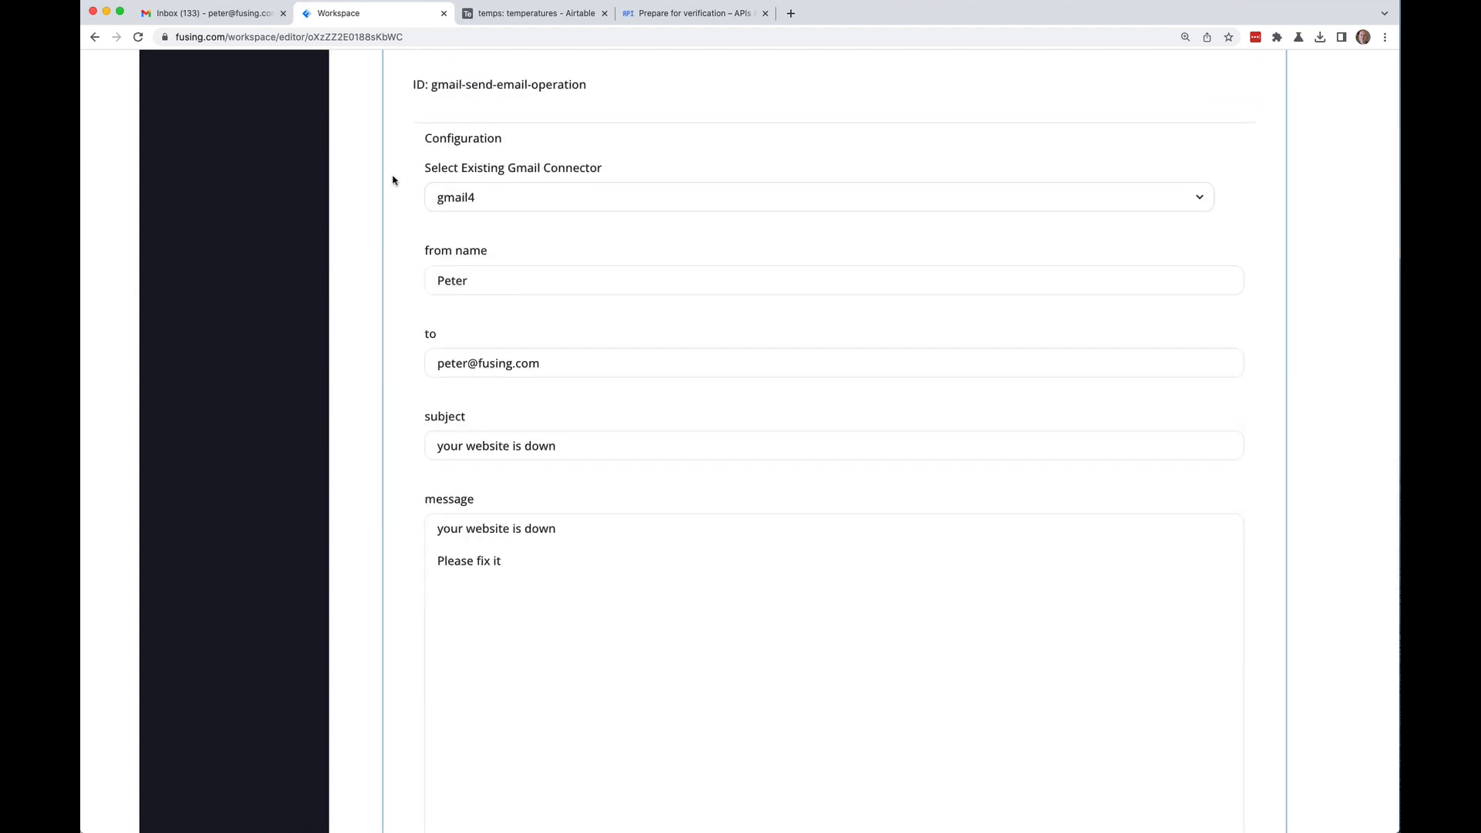
scroll(381, 183, "up", 12)
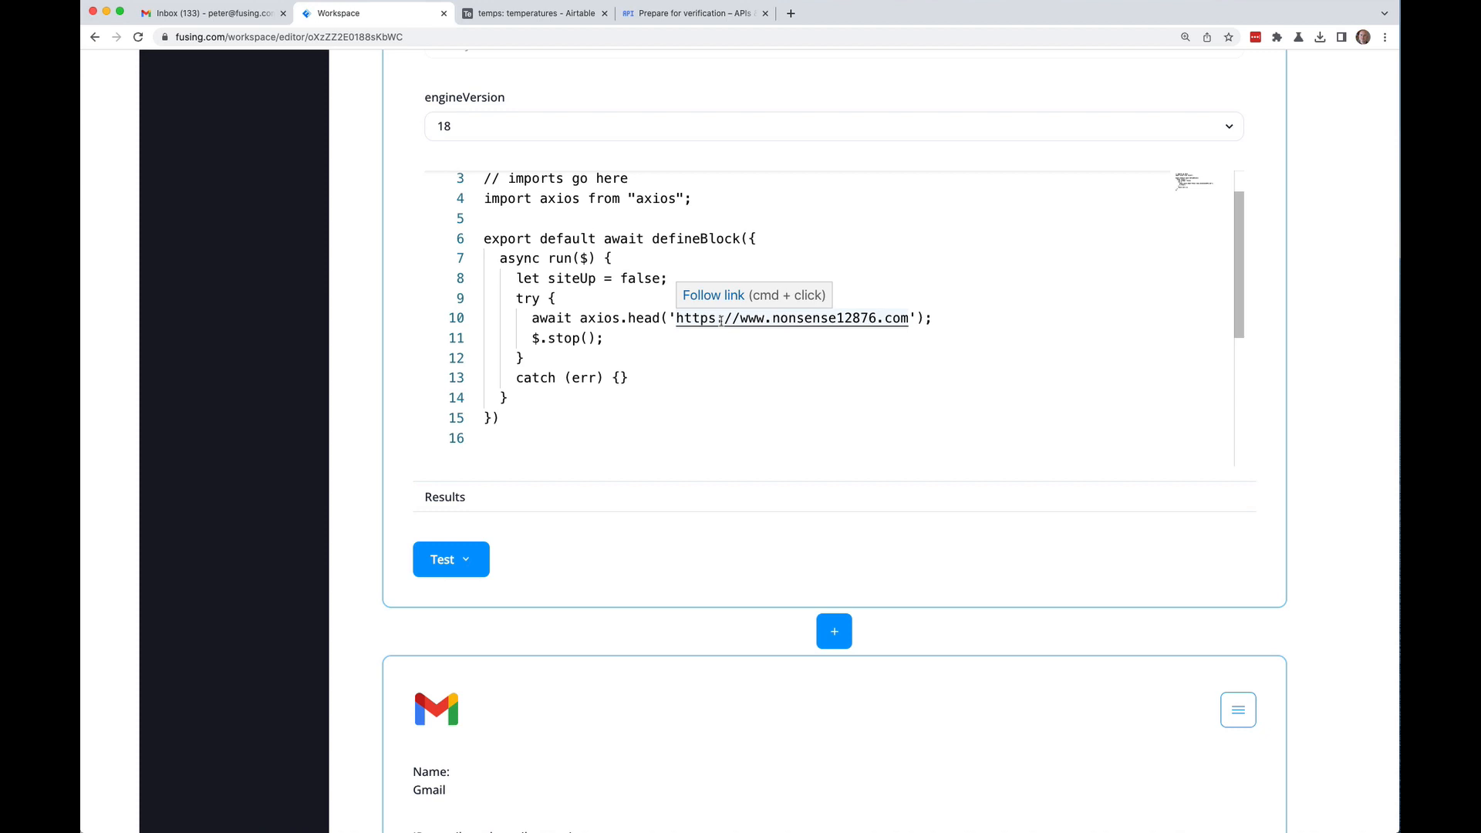
scroll(367, 346, "down", 15)
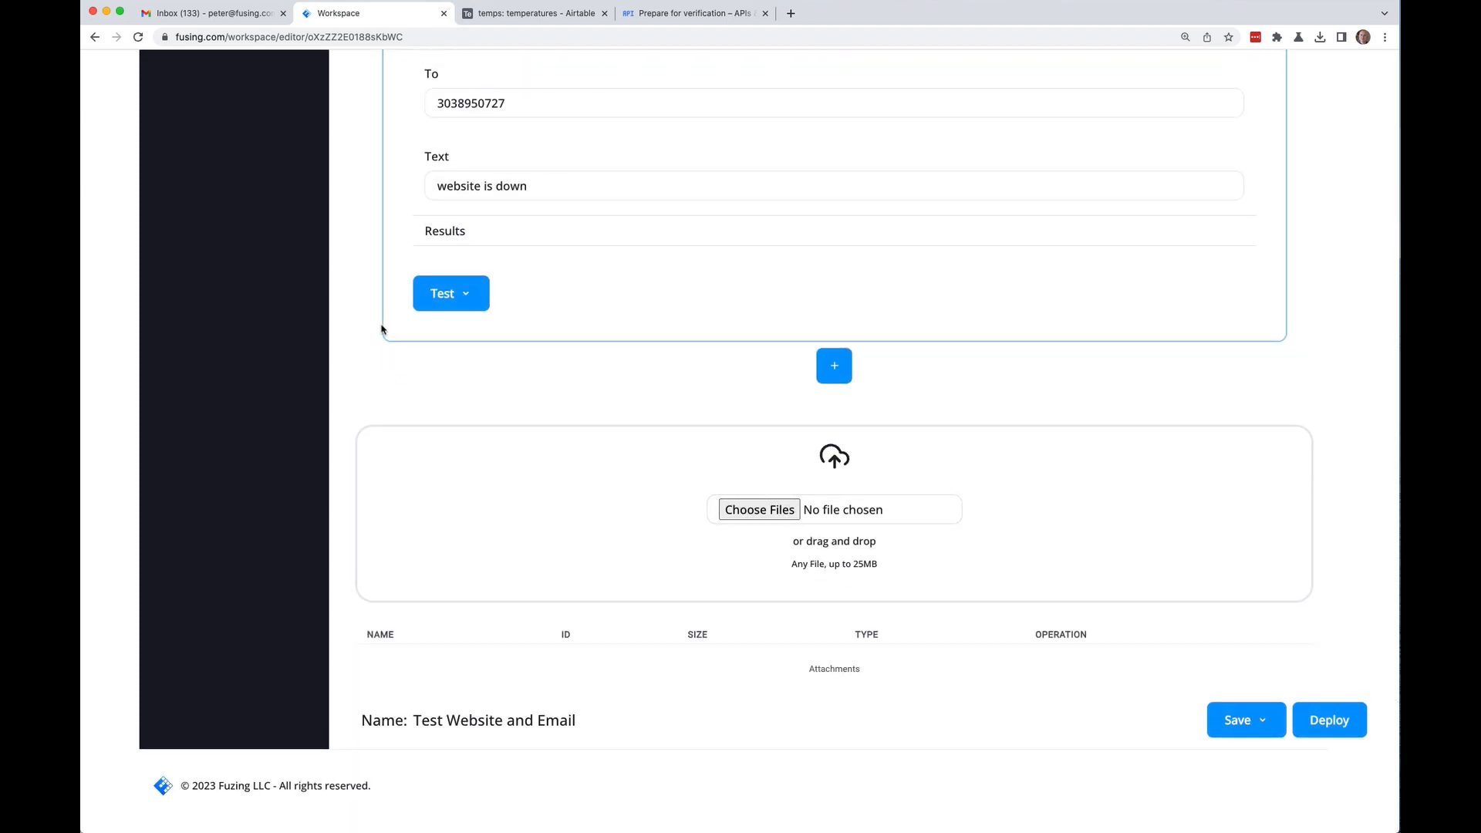
scroll(357, 313, "up", 5)
scroll(357, 313, "up", 20)
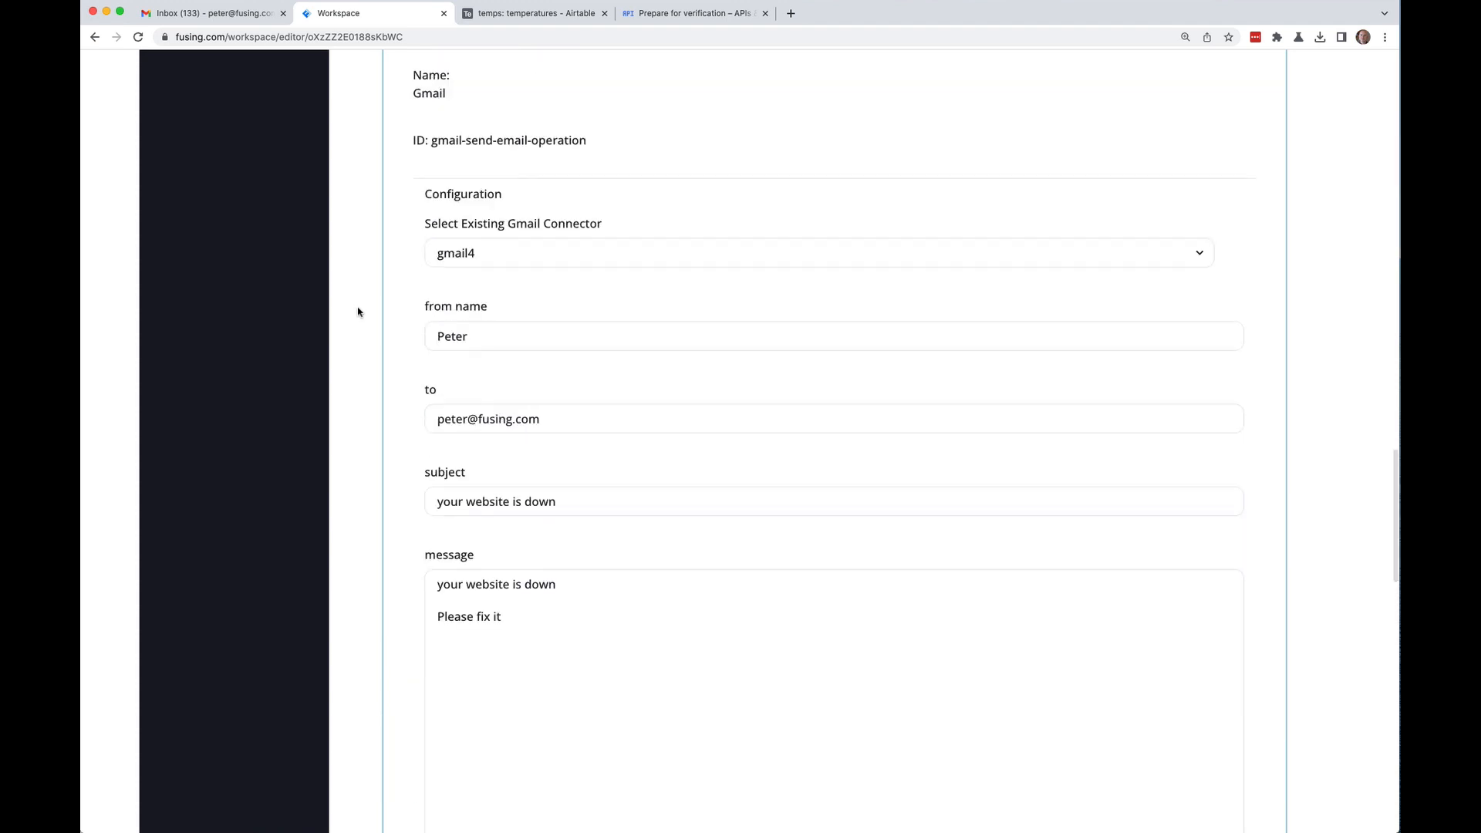
scroll(358, 311, "up", 4)
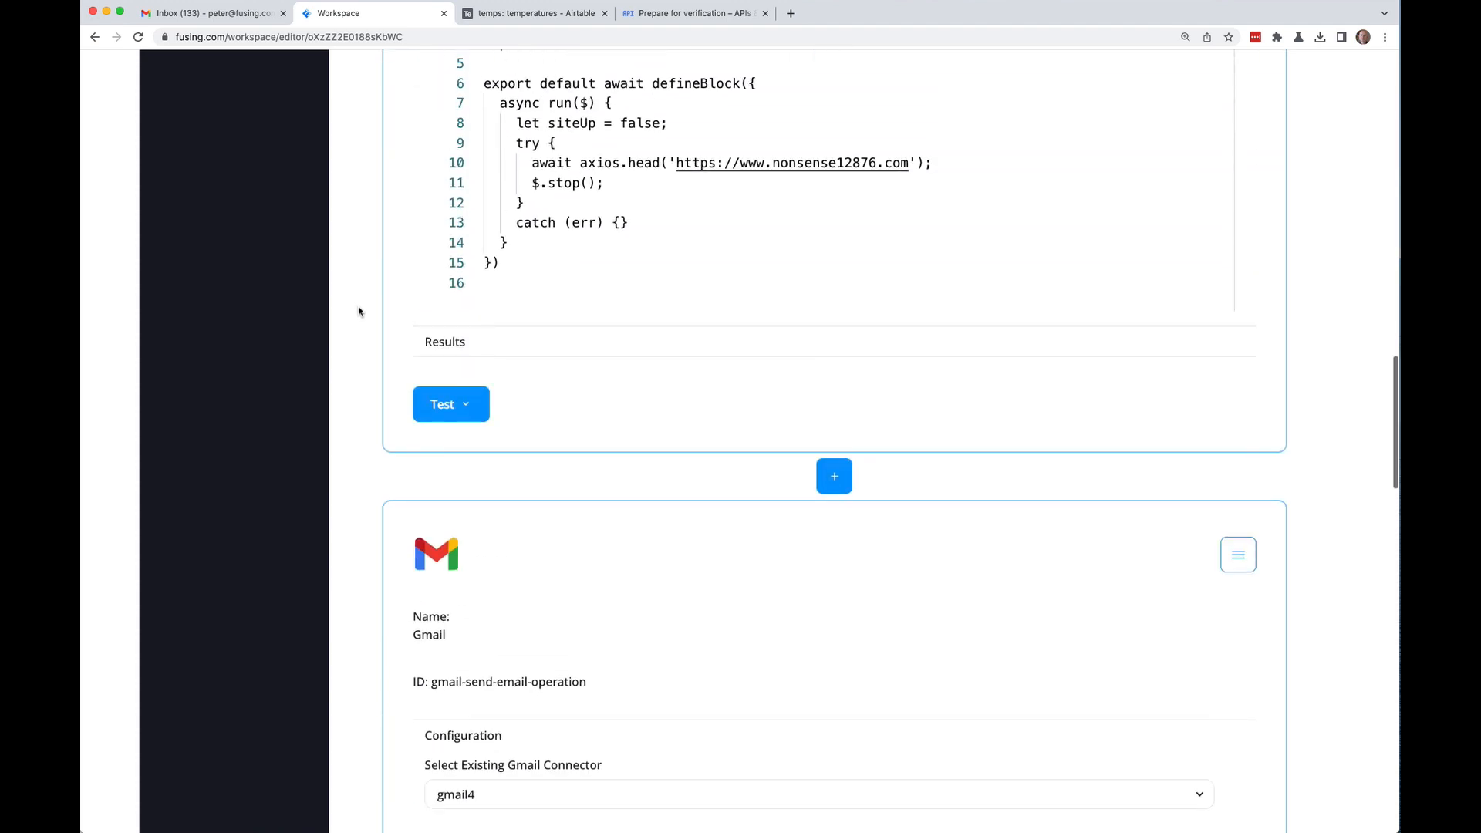
scroll(358, 311, "up", 2)
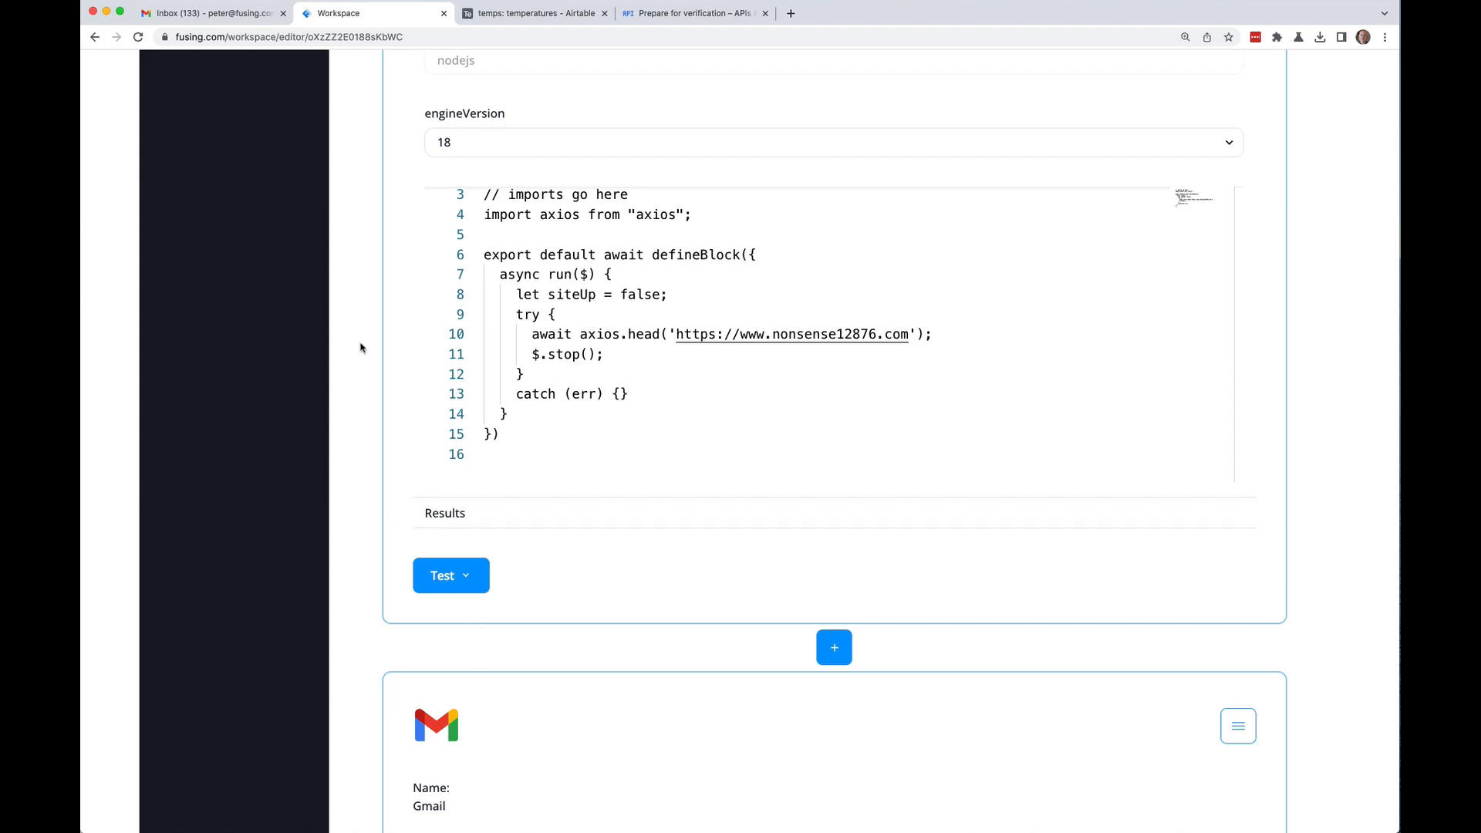
scroll(360, 344, "down", 10)
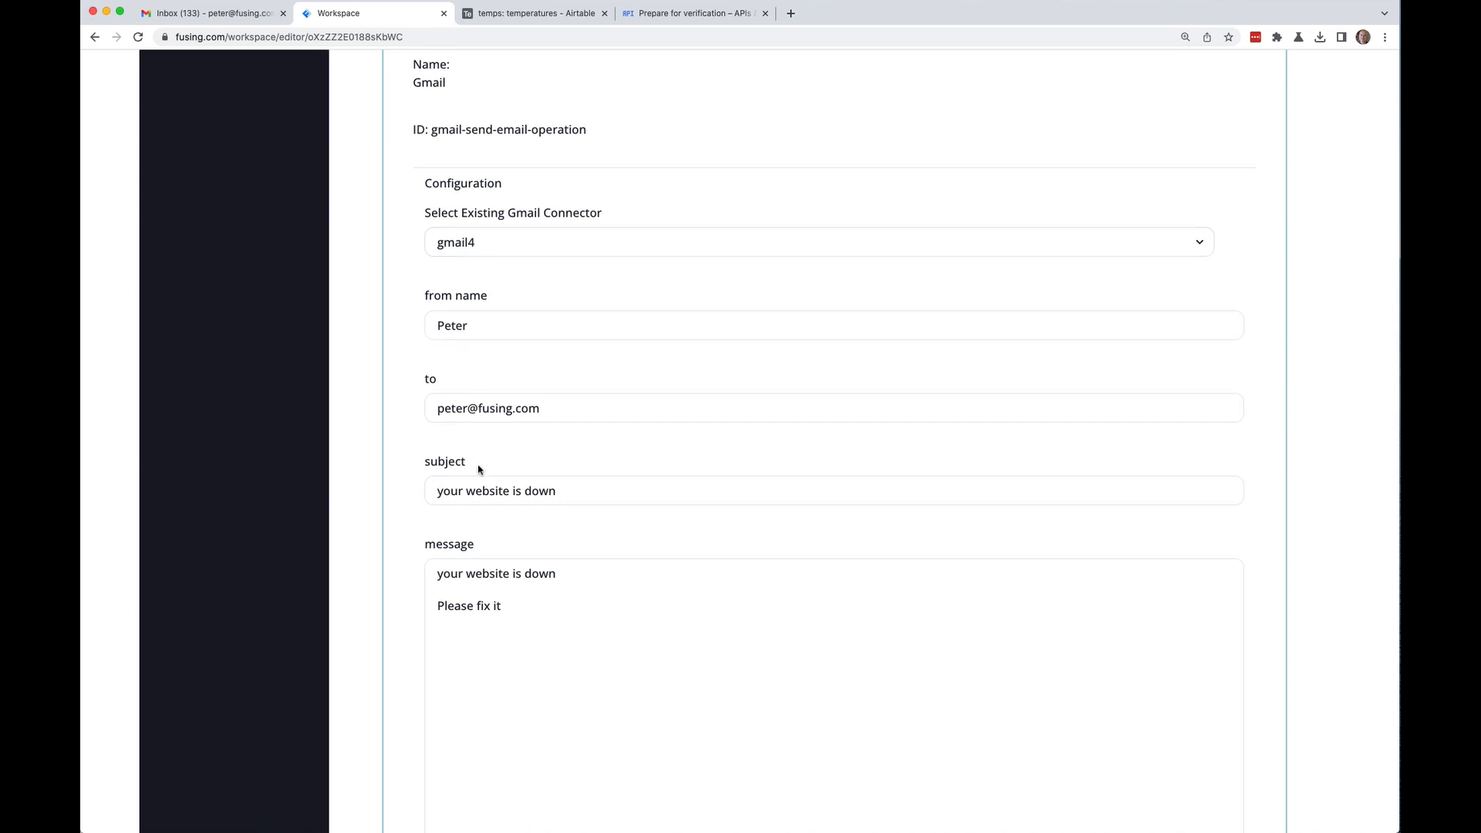
scroll(363, 282, "down", 9)
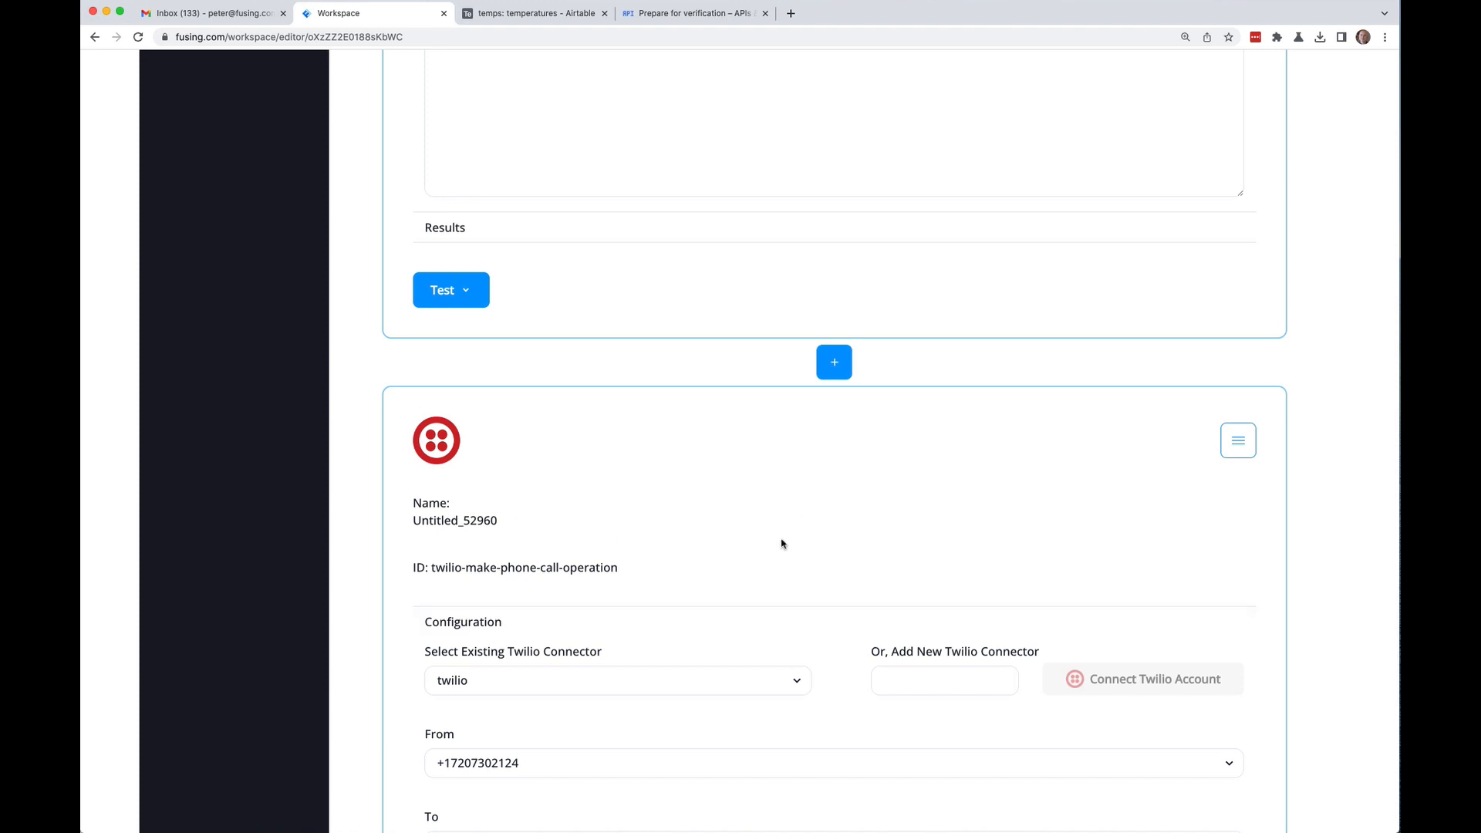
scroll(352, 309, "up", 1)
scroll(359, 306, "up", 4)
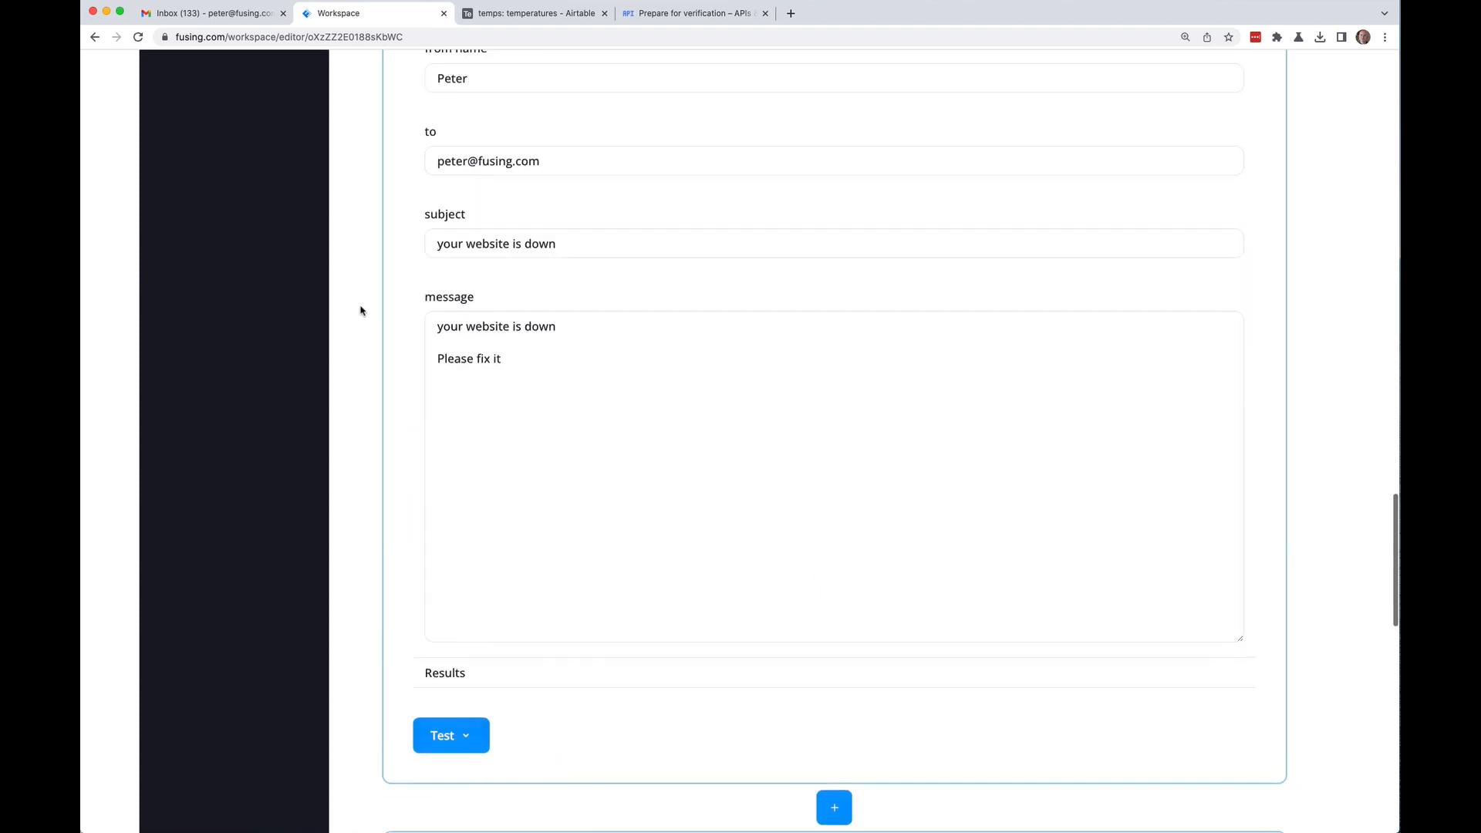
scroll(385, 270, "up", 11)
scroll(374, 266, "down", 20)
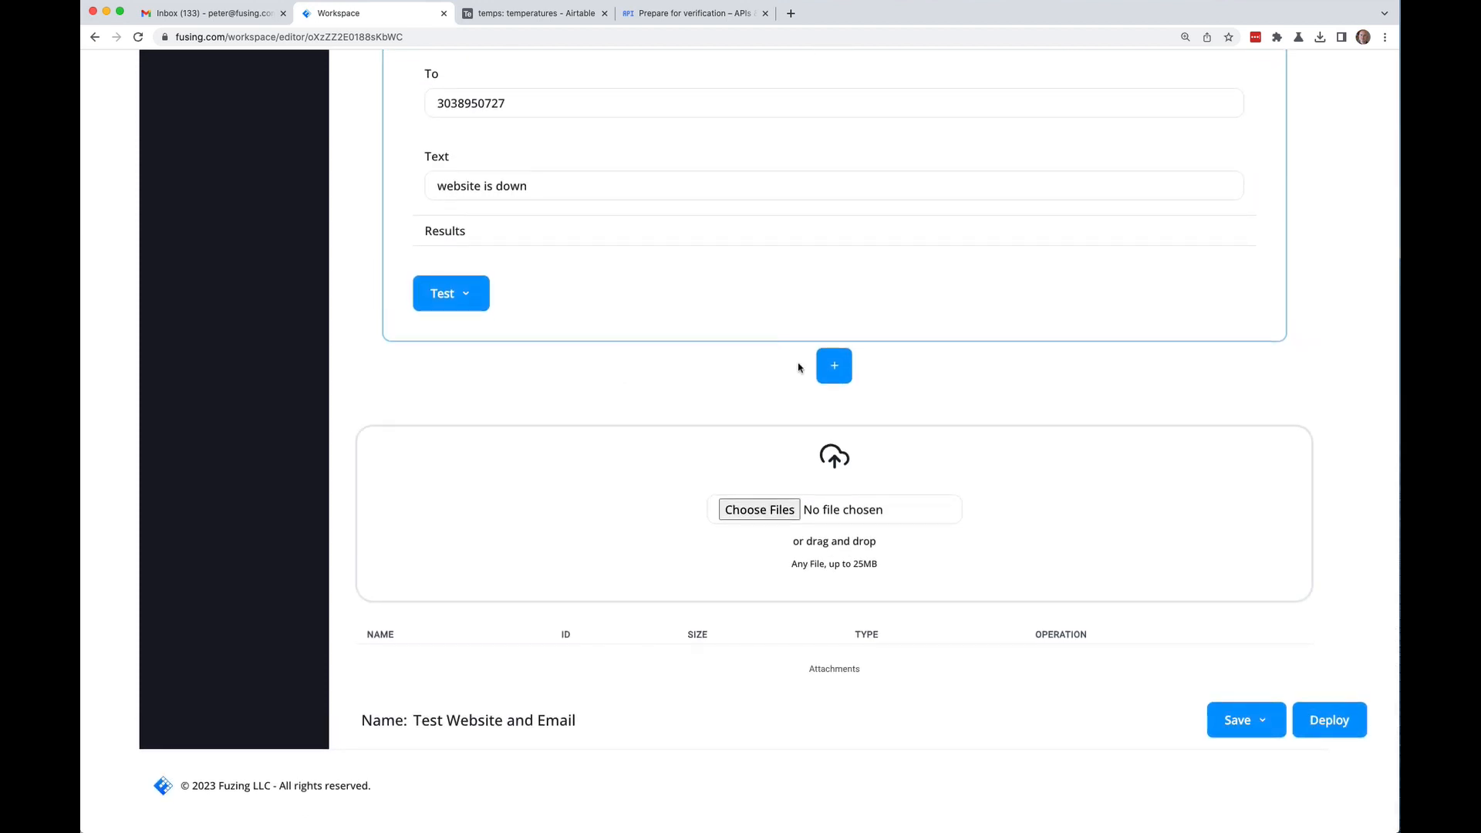
Step: Insert a new block slot after the Twilio block, leaving the Blocks type unchosen
left_click(839, 370)
left_click(798, 395)
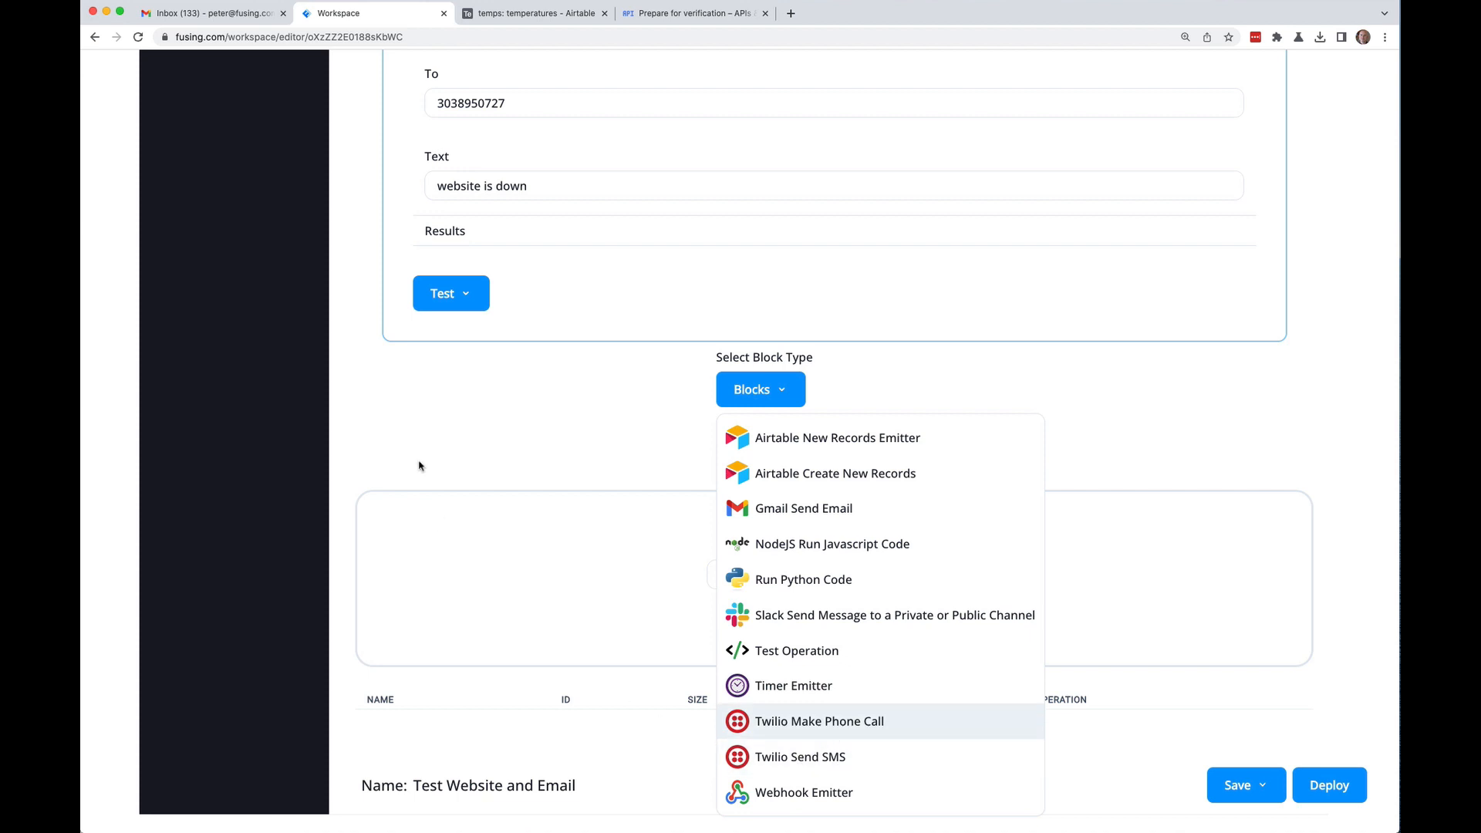
left_click(364, 369)
scroll(362, 354, "up", 1)
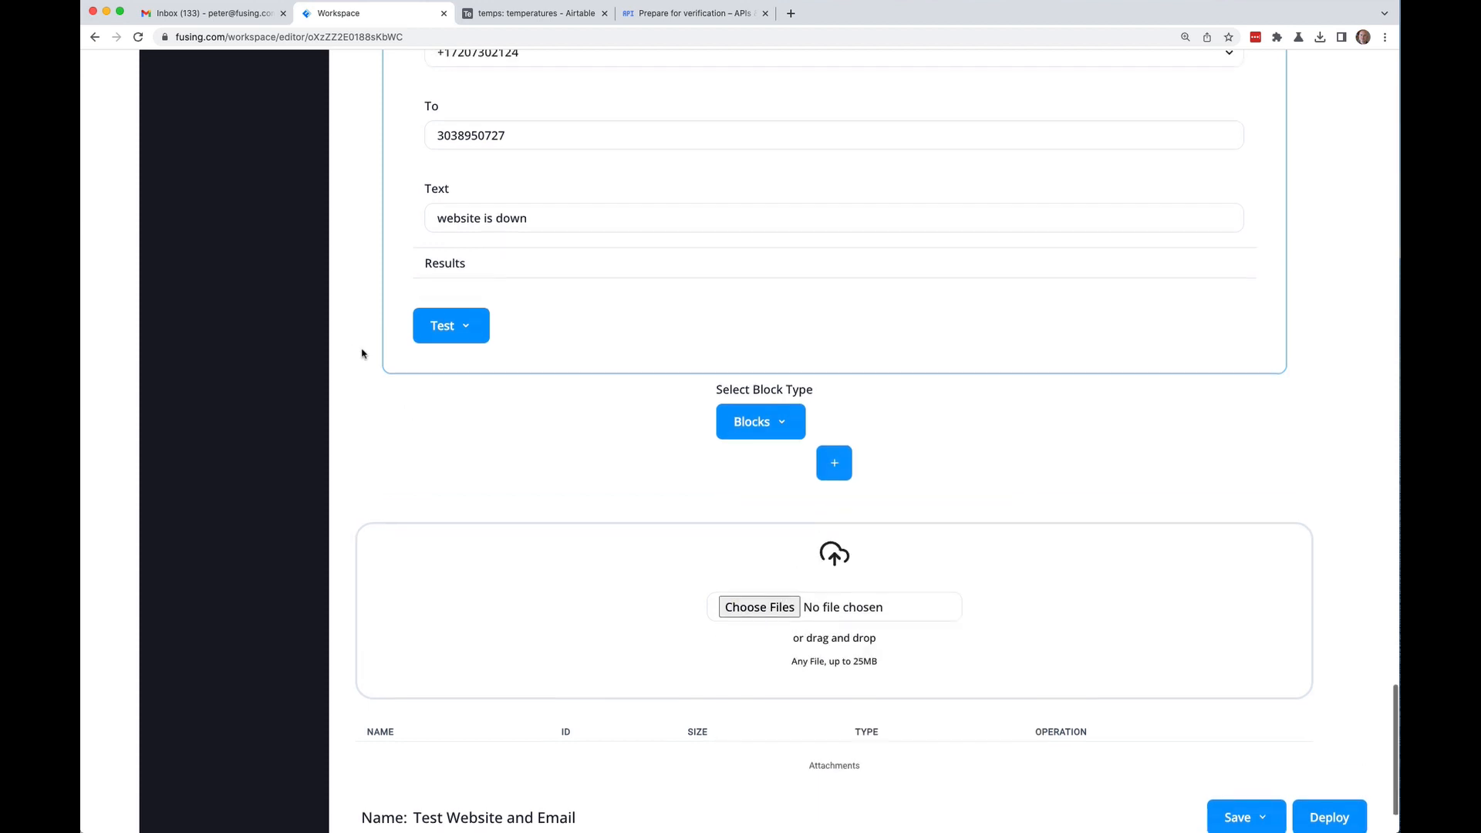
scroll(361, 354, "up", 20)
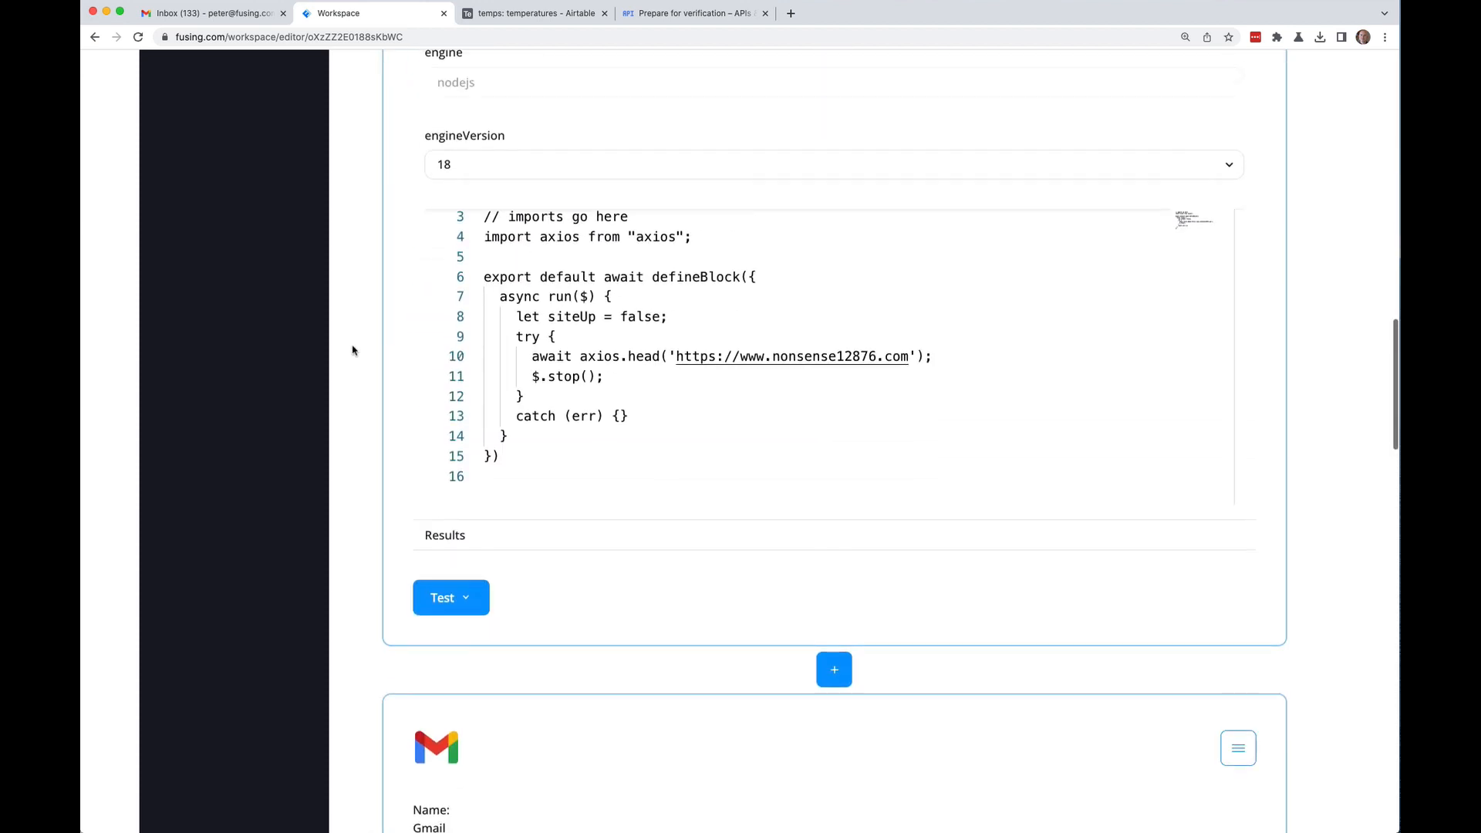
scroll(352, 351, "up", 20)
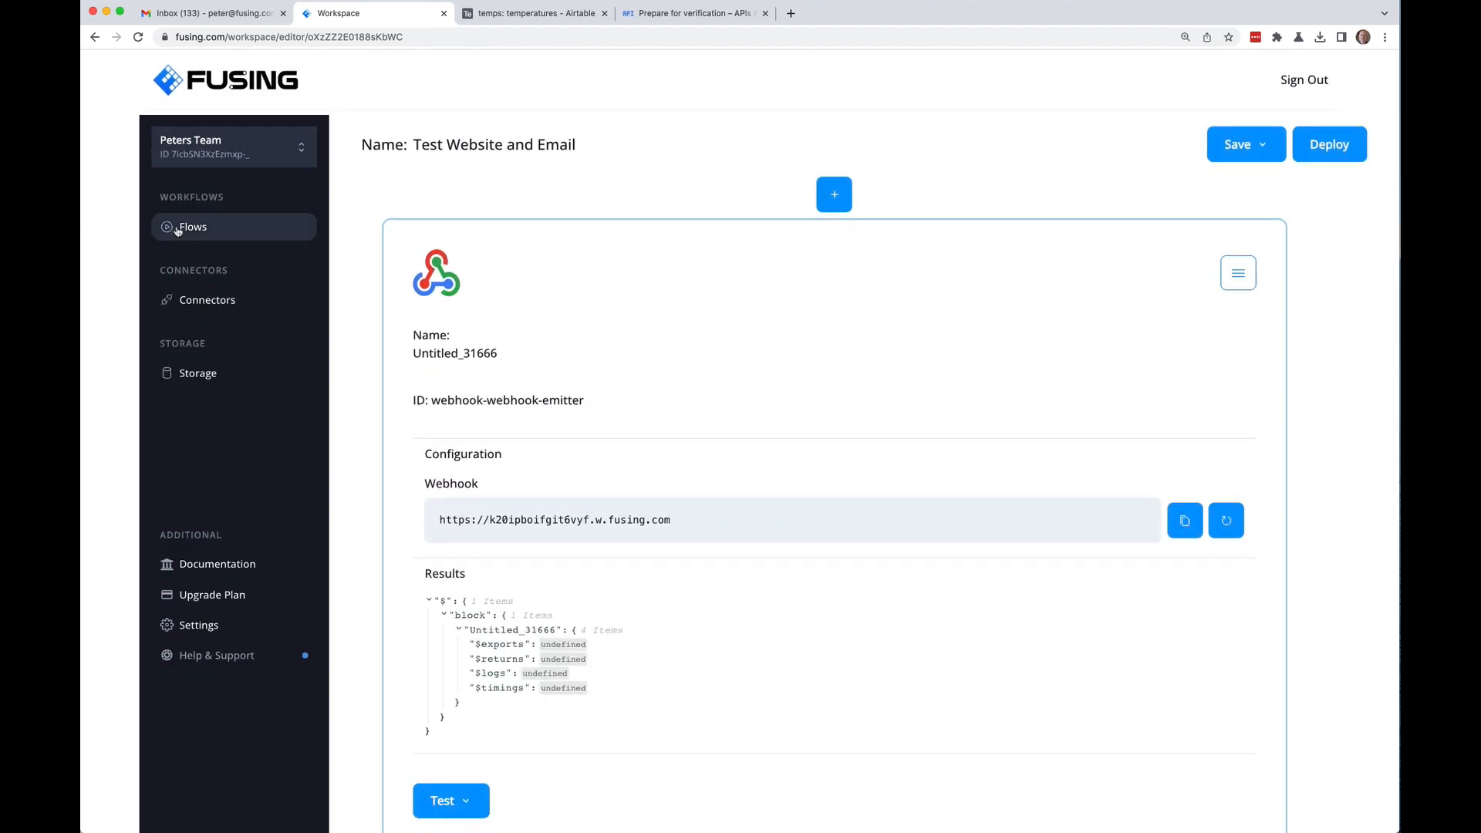
Step: Leave the flow editor without saving and start a new flow
left_click(180, 229)
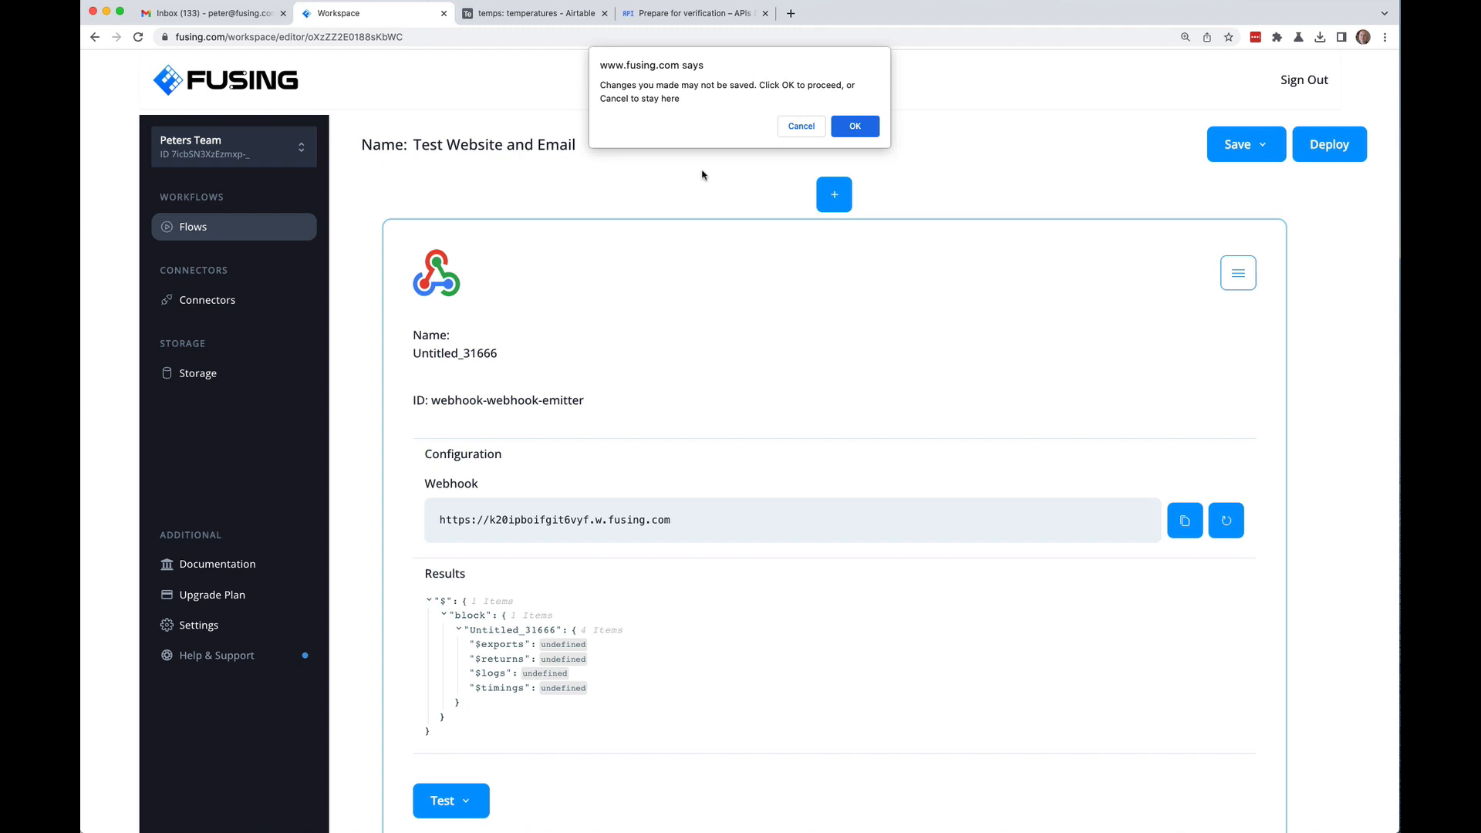
left_click(851, 128)
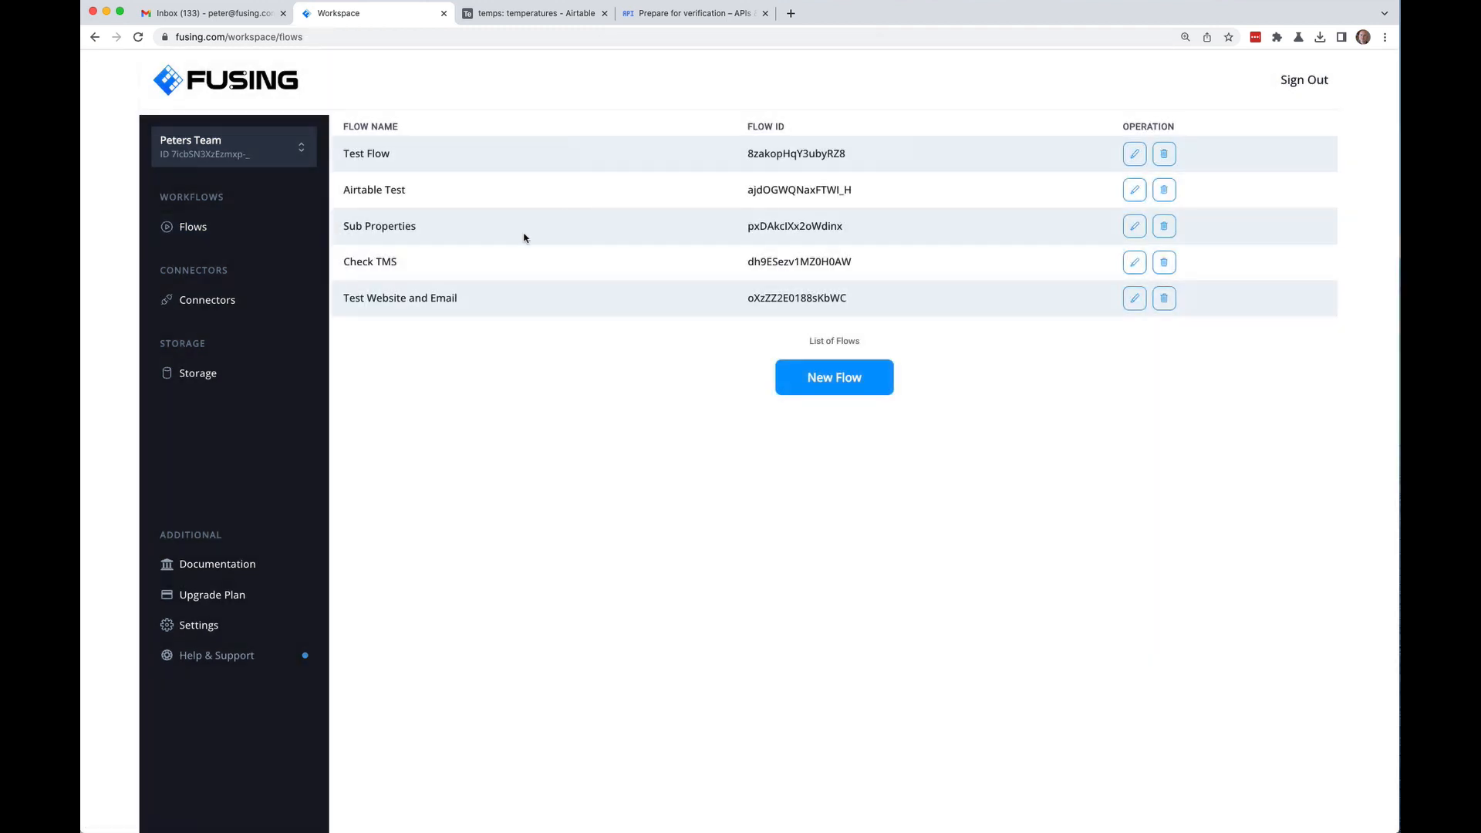
left_click(819, 381)
Step: Rename the new workflow from 'untitled' to 'Temperatures'
left_click(455, 146)
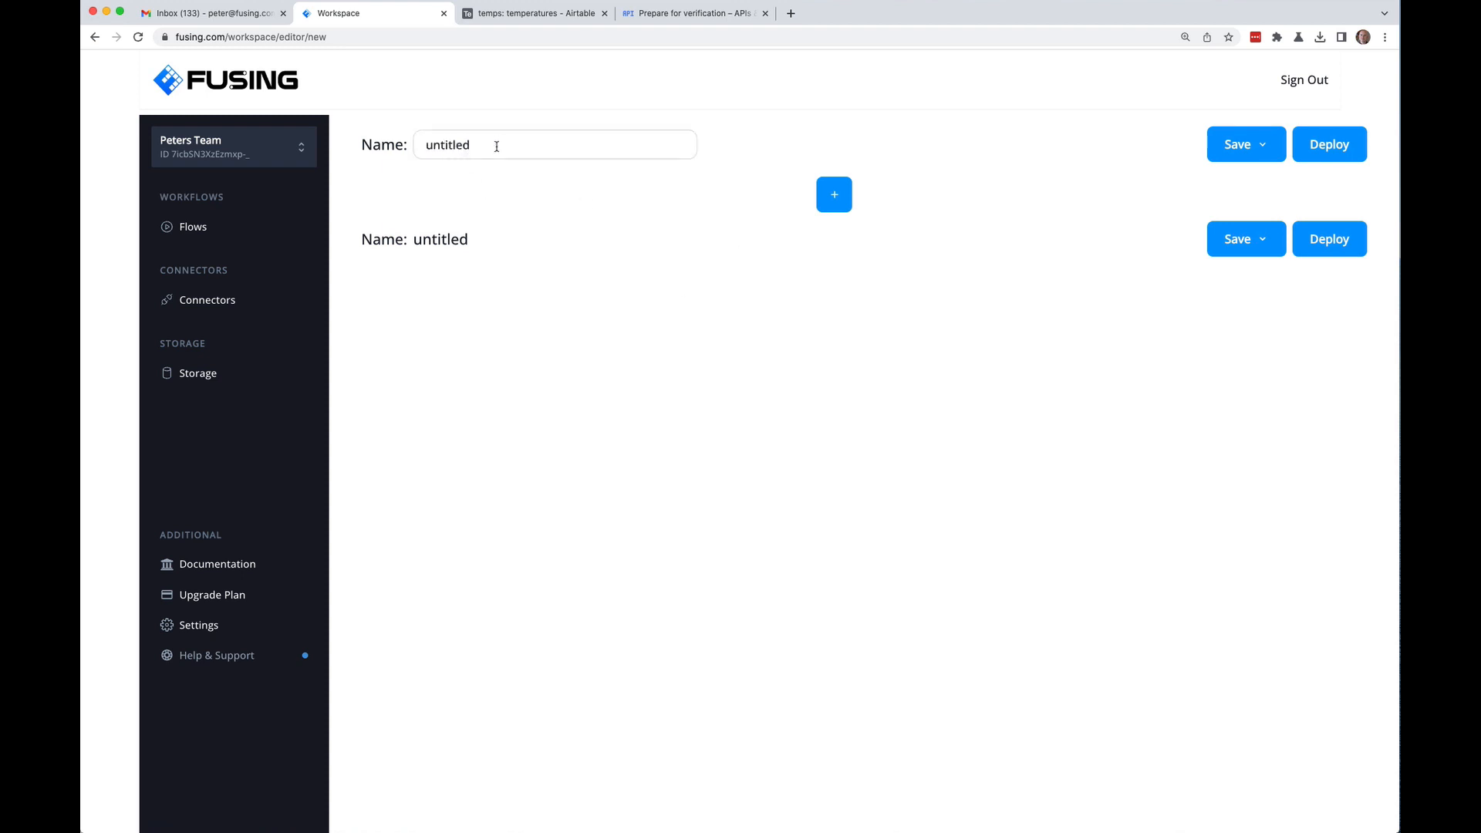
left_click_drag(469, 145, 395, 146)
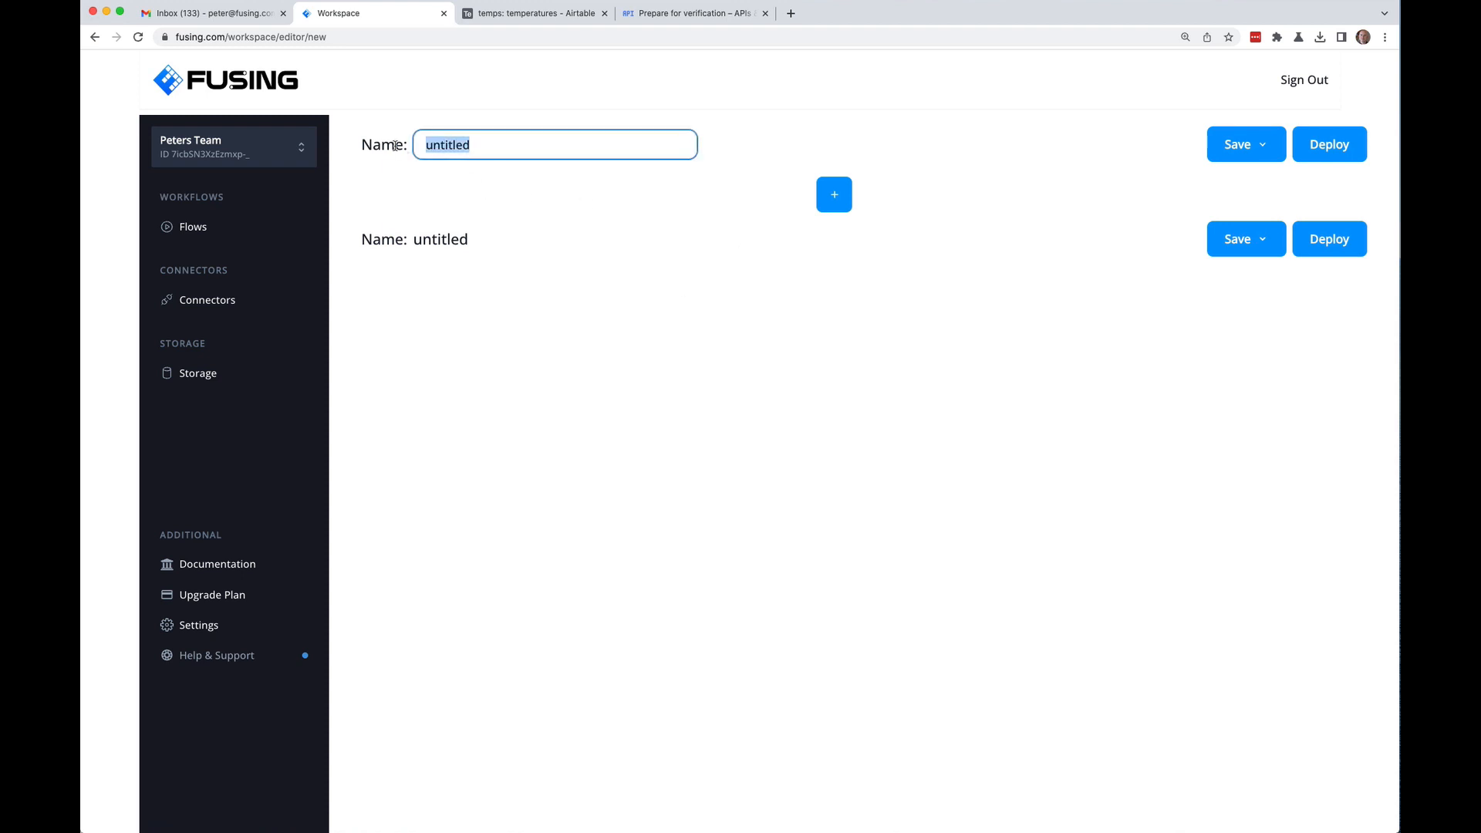
type("Temperatur")
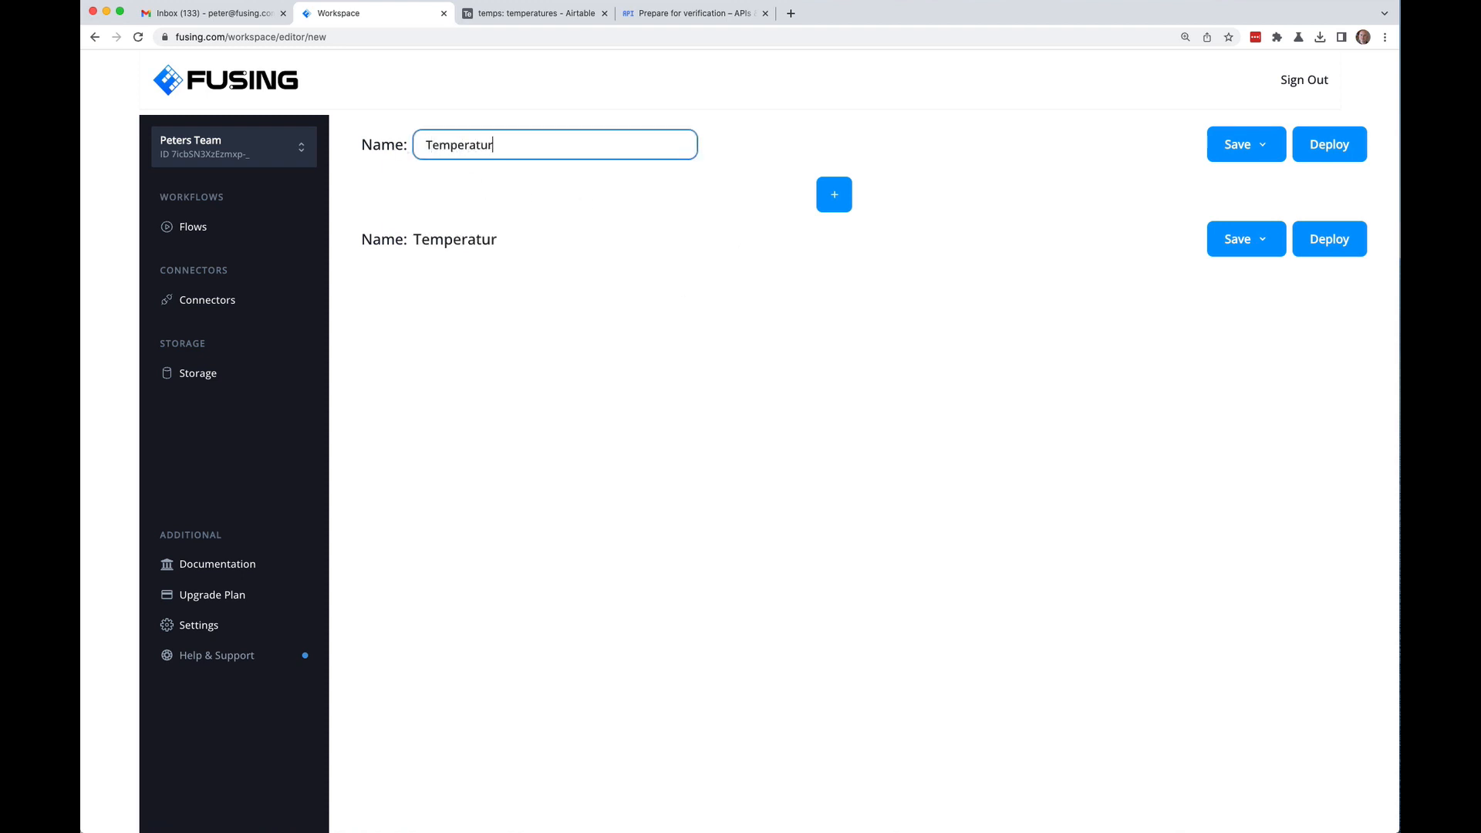
type("es")
key("Tab")
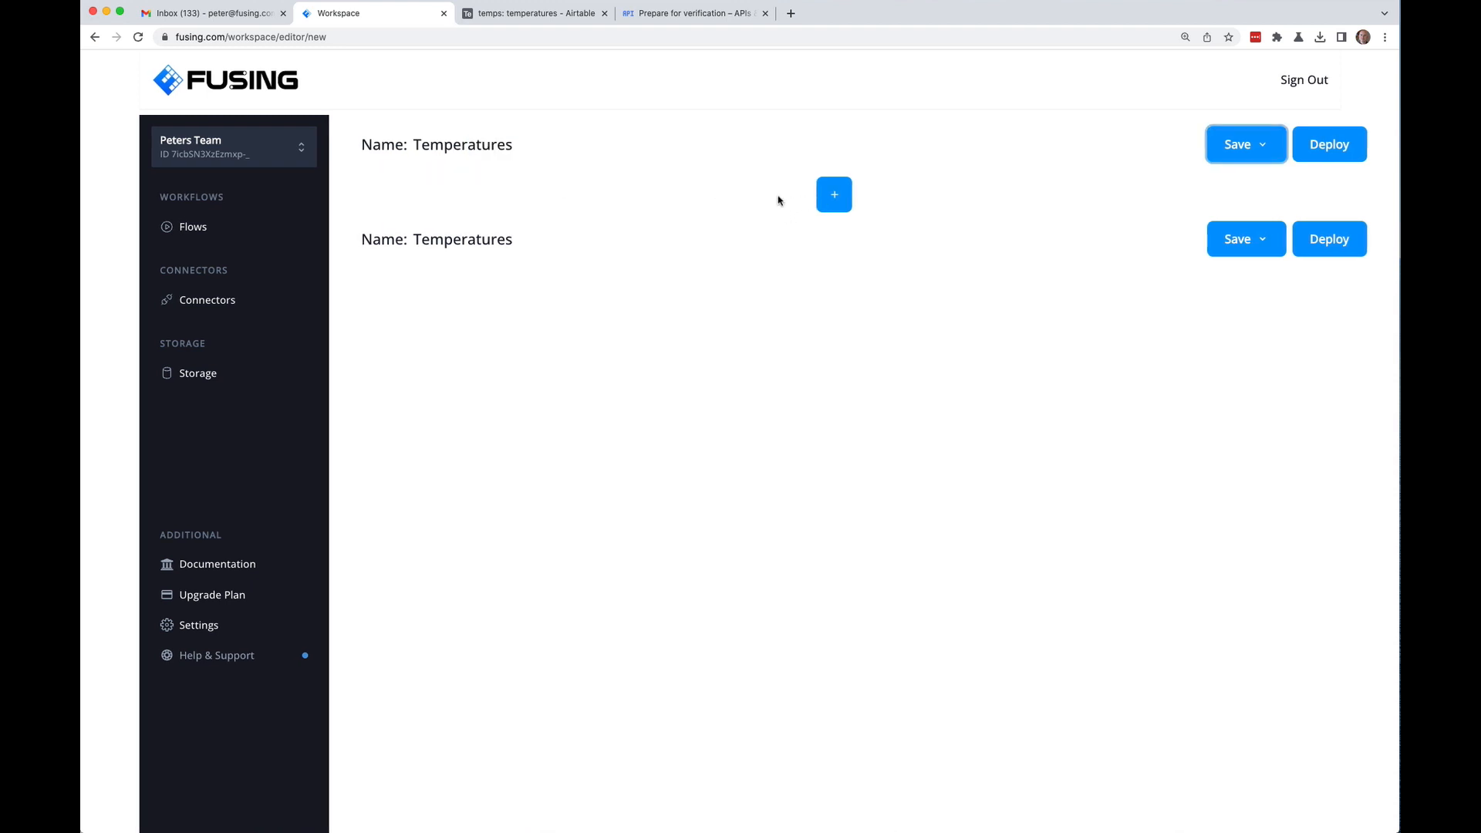
Step: Add a NodeJS Run Javascript Code block and expand its configuration to show the version 18 template code
left_click(834, 197)
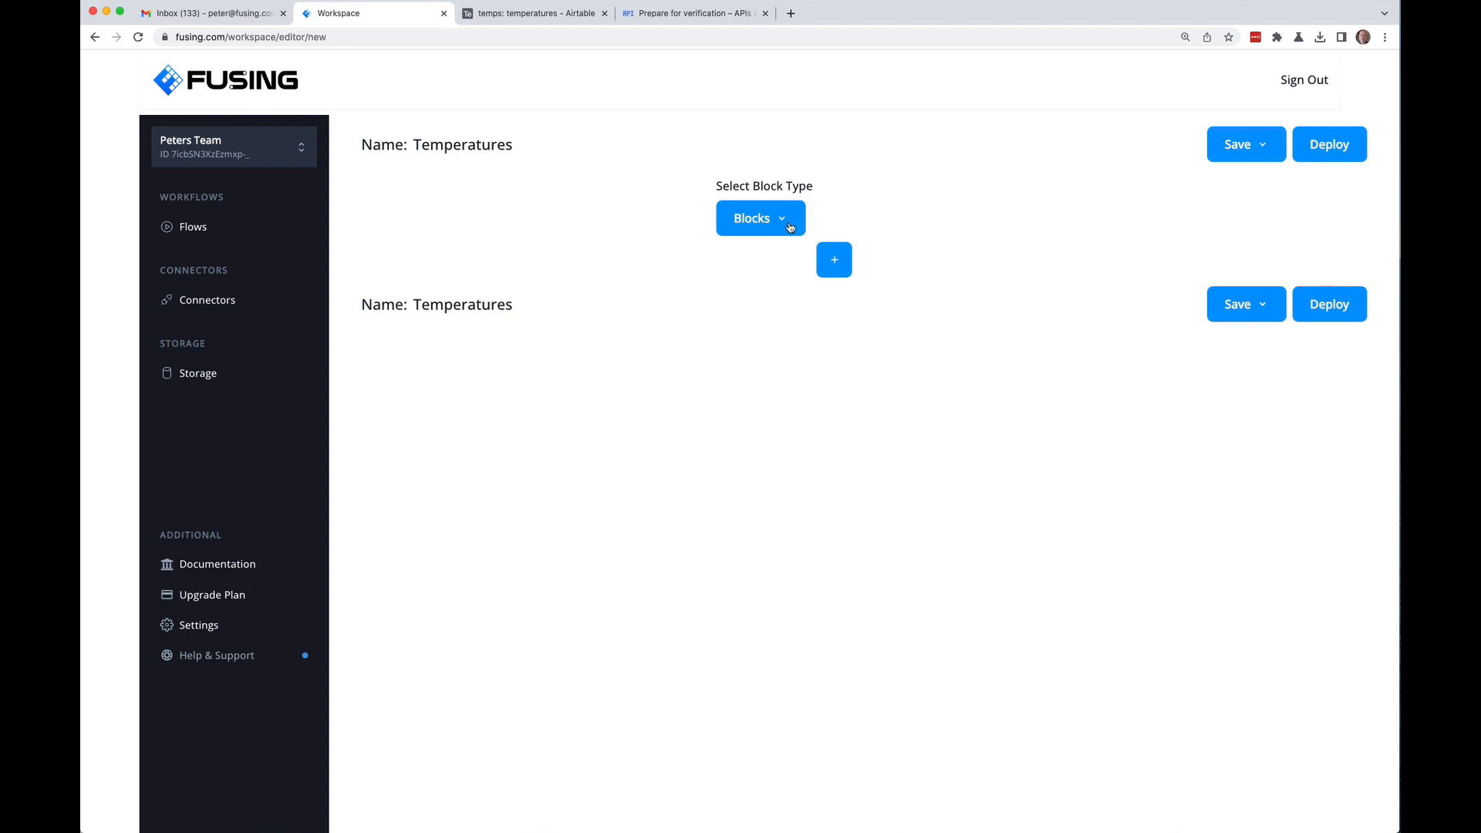
left_click(788, 223)
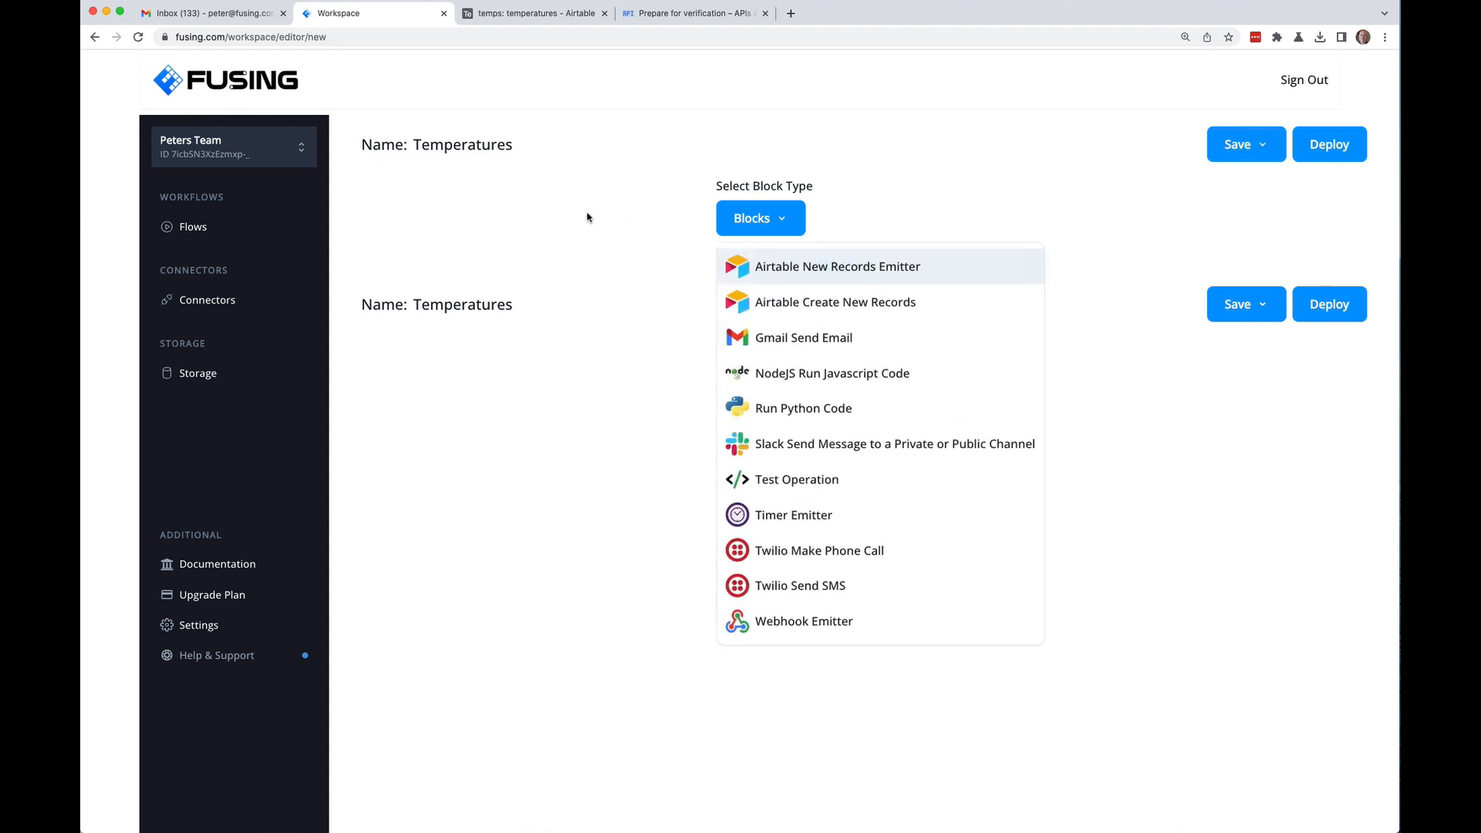
left_click(794, 377)
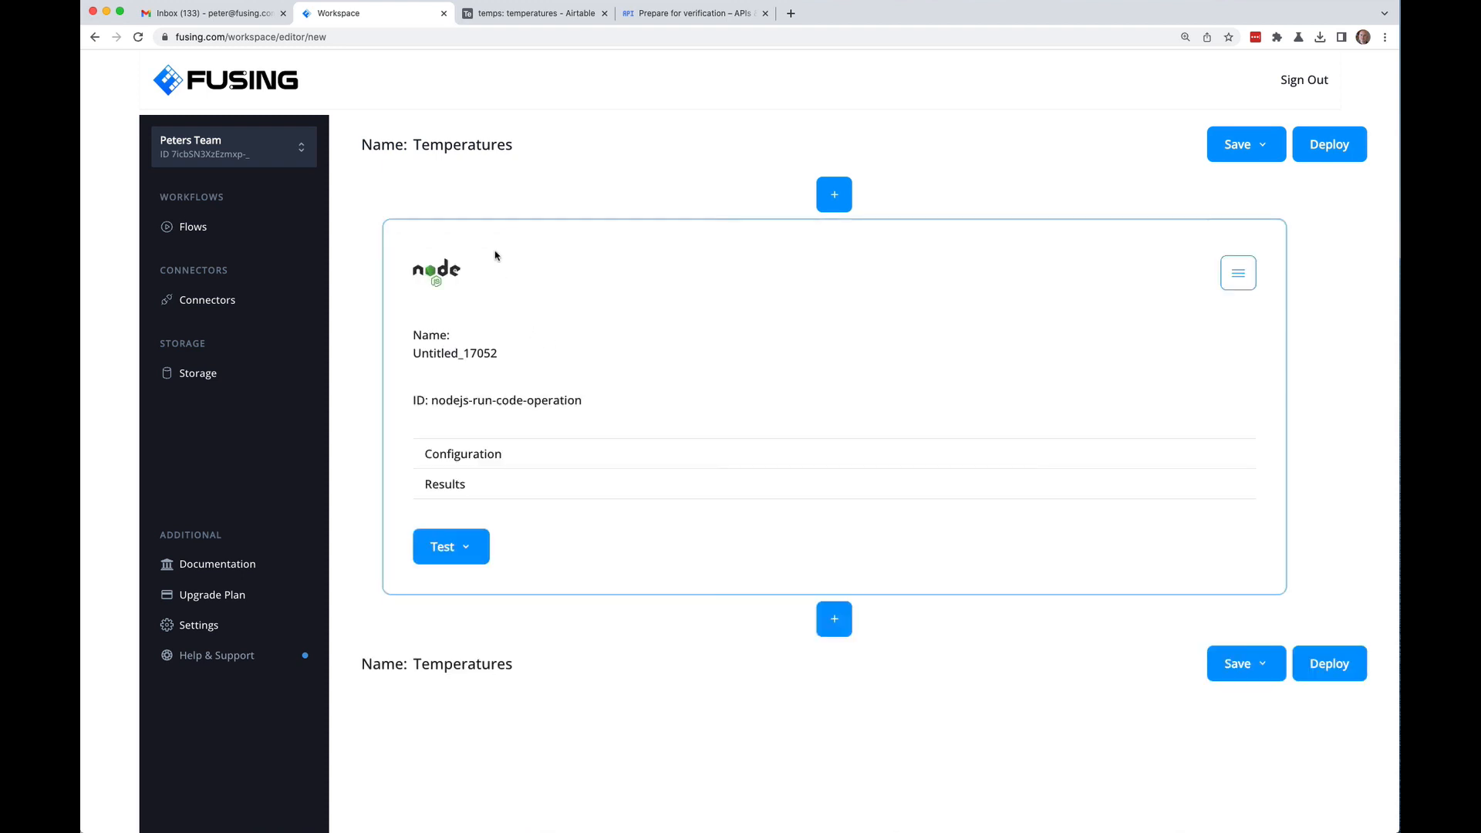
left_click(478, 463)
scroll(369, 401, "down", 5)
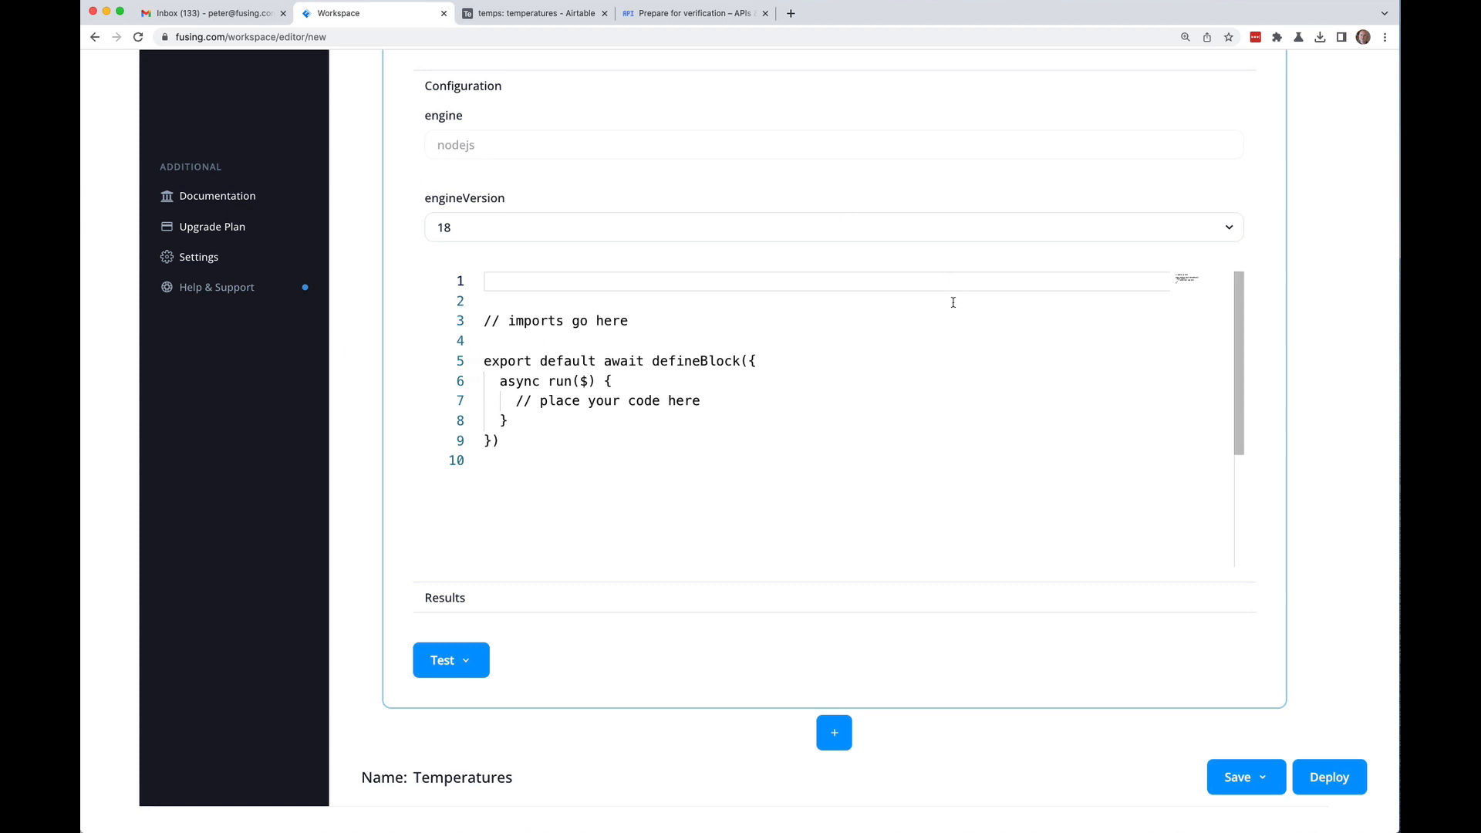
Step: Add the line import axios from "axios" below the imports comment
left_click(631, 321)
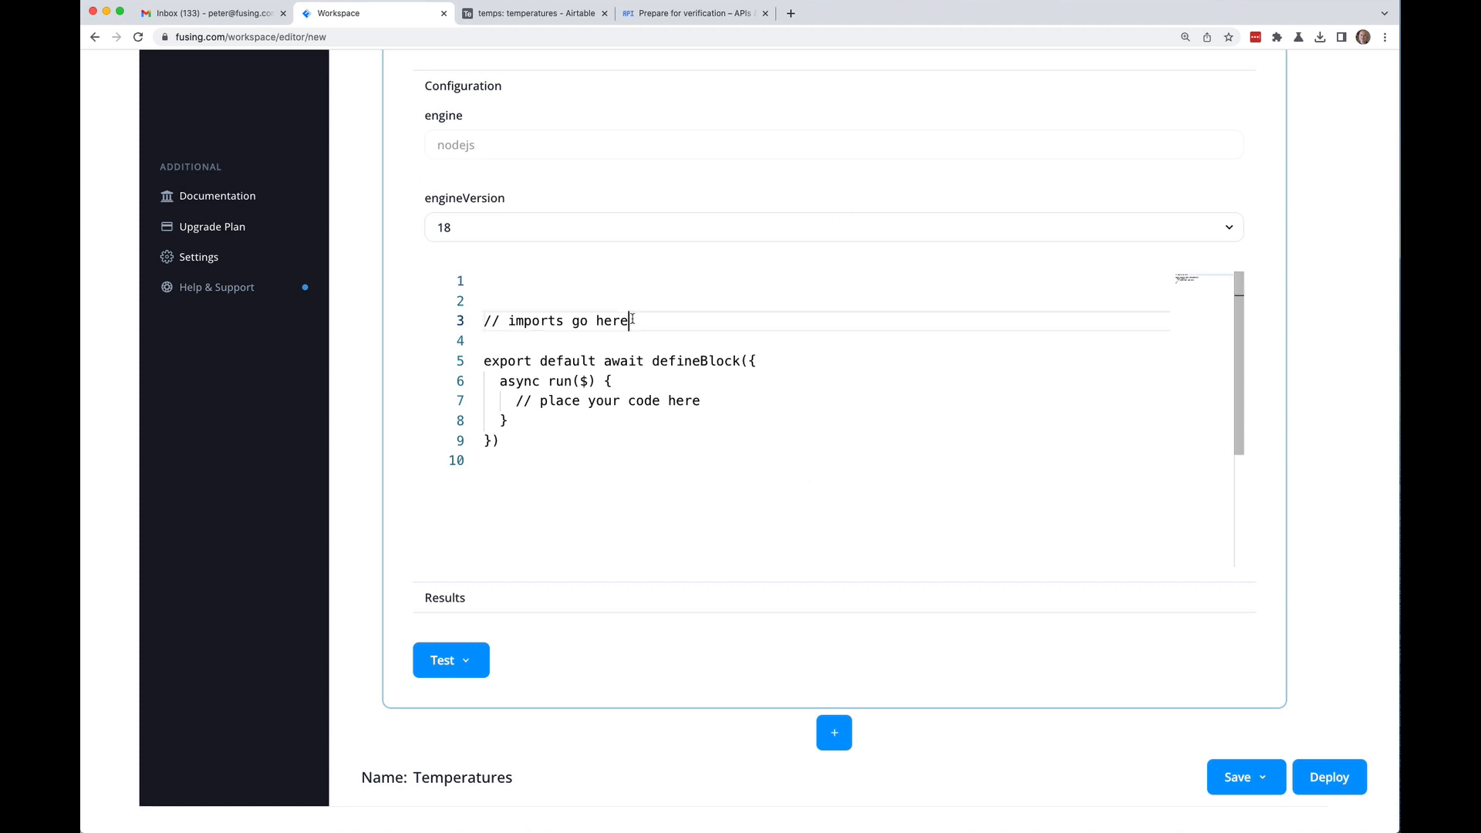
key("Return")
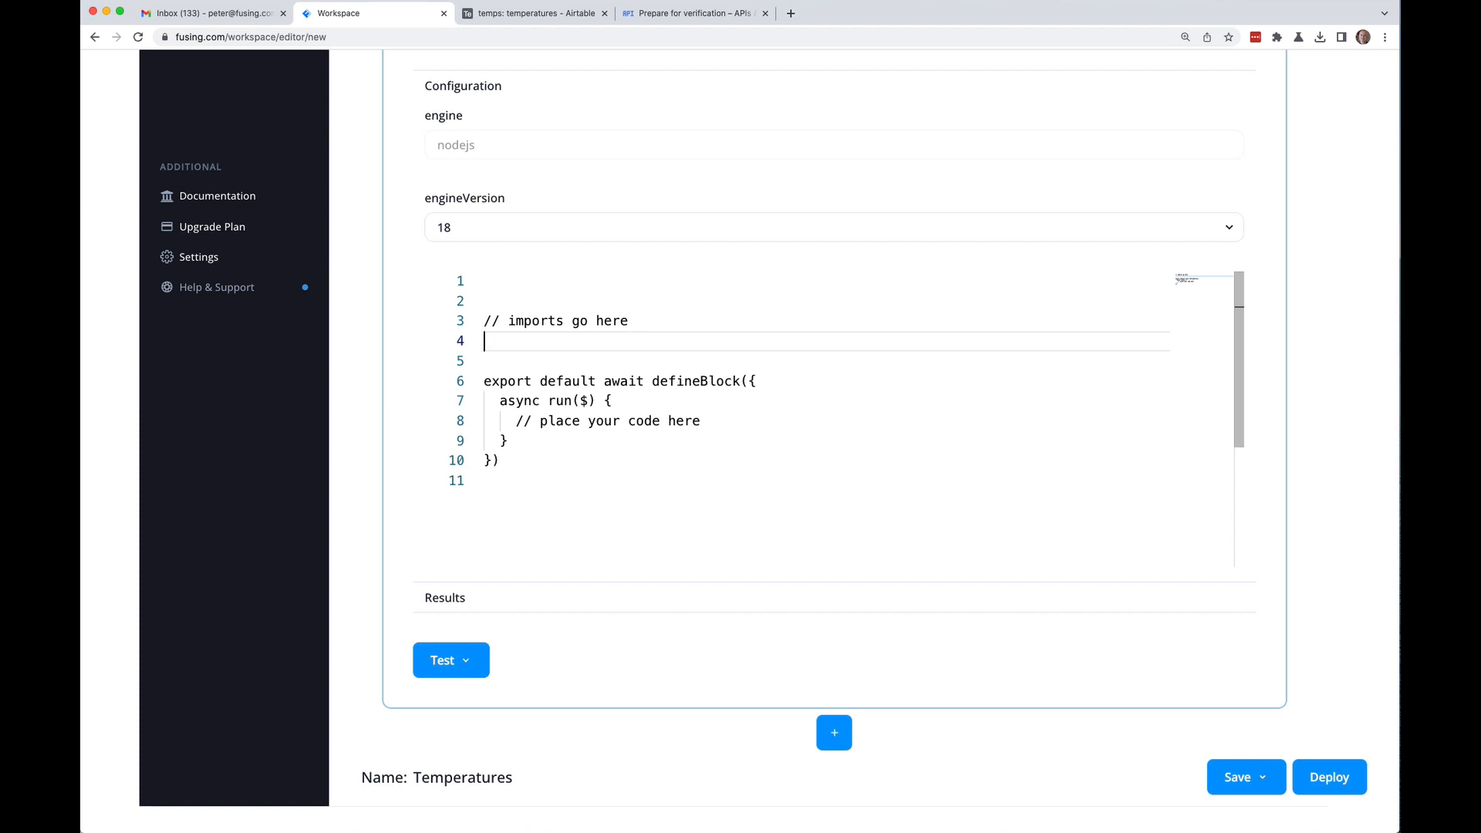
type("import axios from")
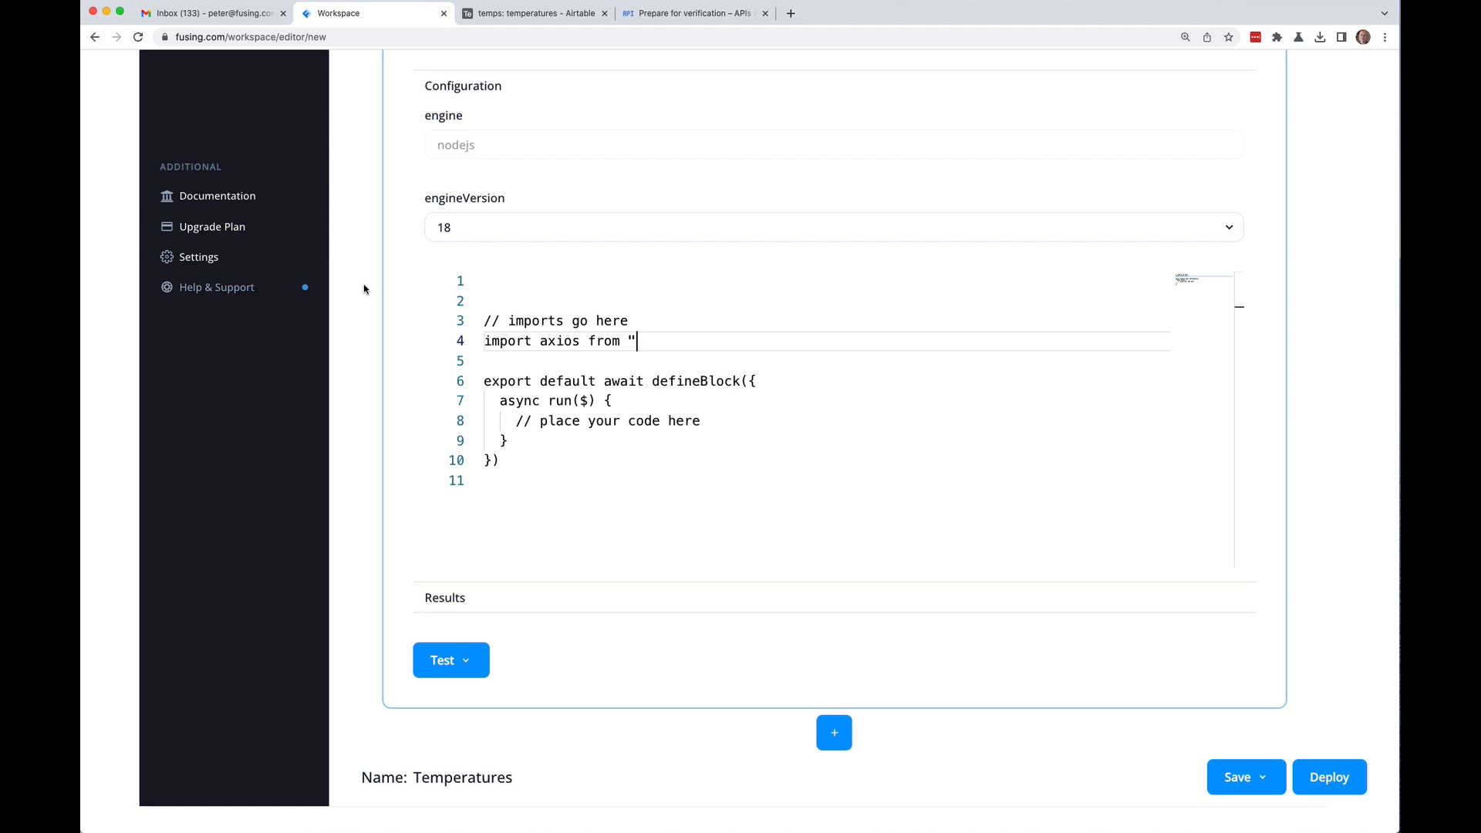
type("axios\"")
Step: Delete the '// imports go here' placeholder comment and its empty line
key("Down")
key("Up")
key("Left")
key("BackSpace")
key("BackSpace")
key("BackSpace")
key("BackSpace")
key("BackSpace")
key("BackSpace")
key("BackSpace")
key("BackSpace")
key("BackSpace")
key("BackSpace")
key("BackSpace")
key("BackSpace")
key("BackSpace")
key("BackSpace")
key("BackSpace")
key("BackSpace")
key("BackSpace")
key("BackSpace")
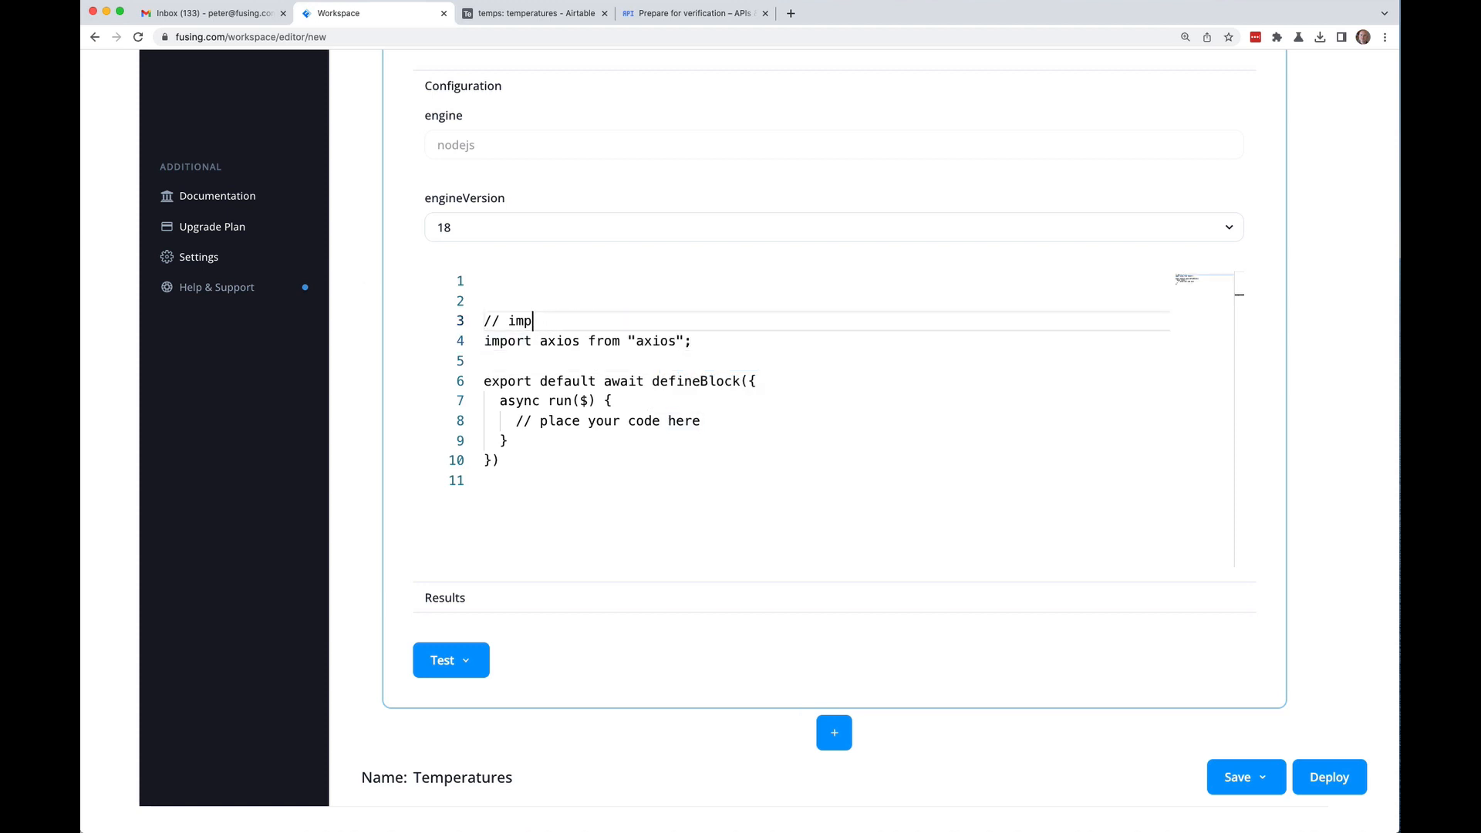
key("Down")
key("BackSpace")
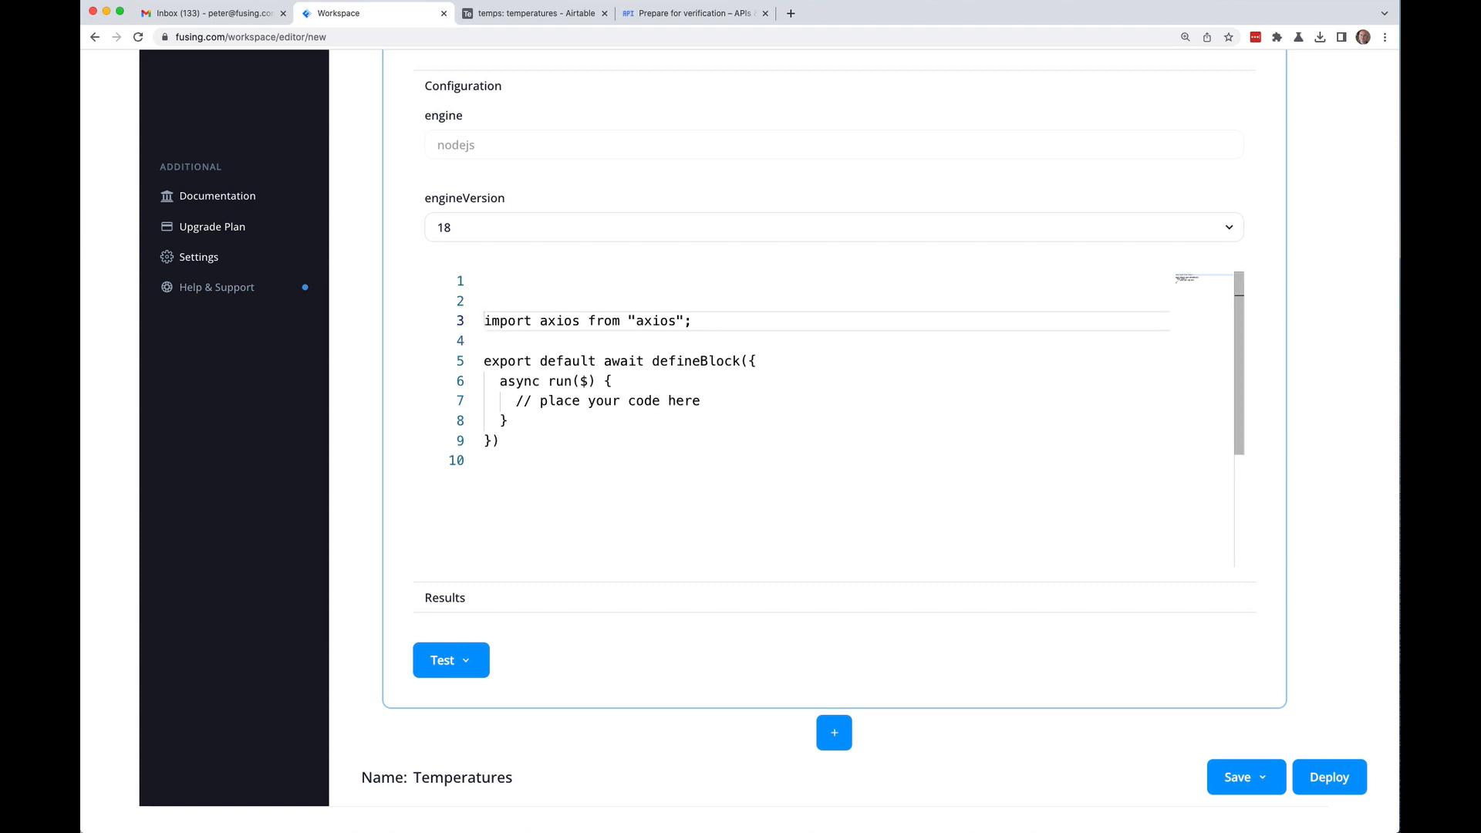
Step: Delete the '// place your code here' comment, leaving run() empty
key("Down")
key("Down")
key("Down")
key("Down")
key("Down")
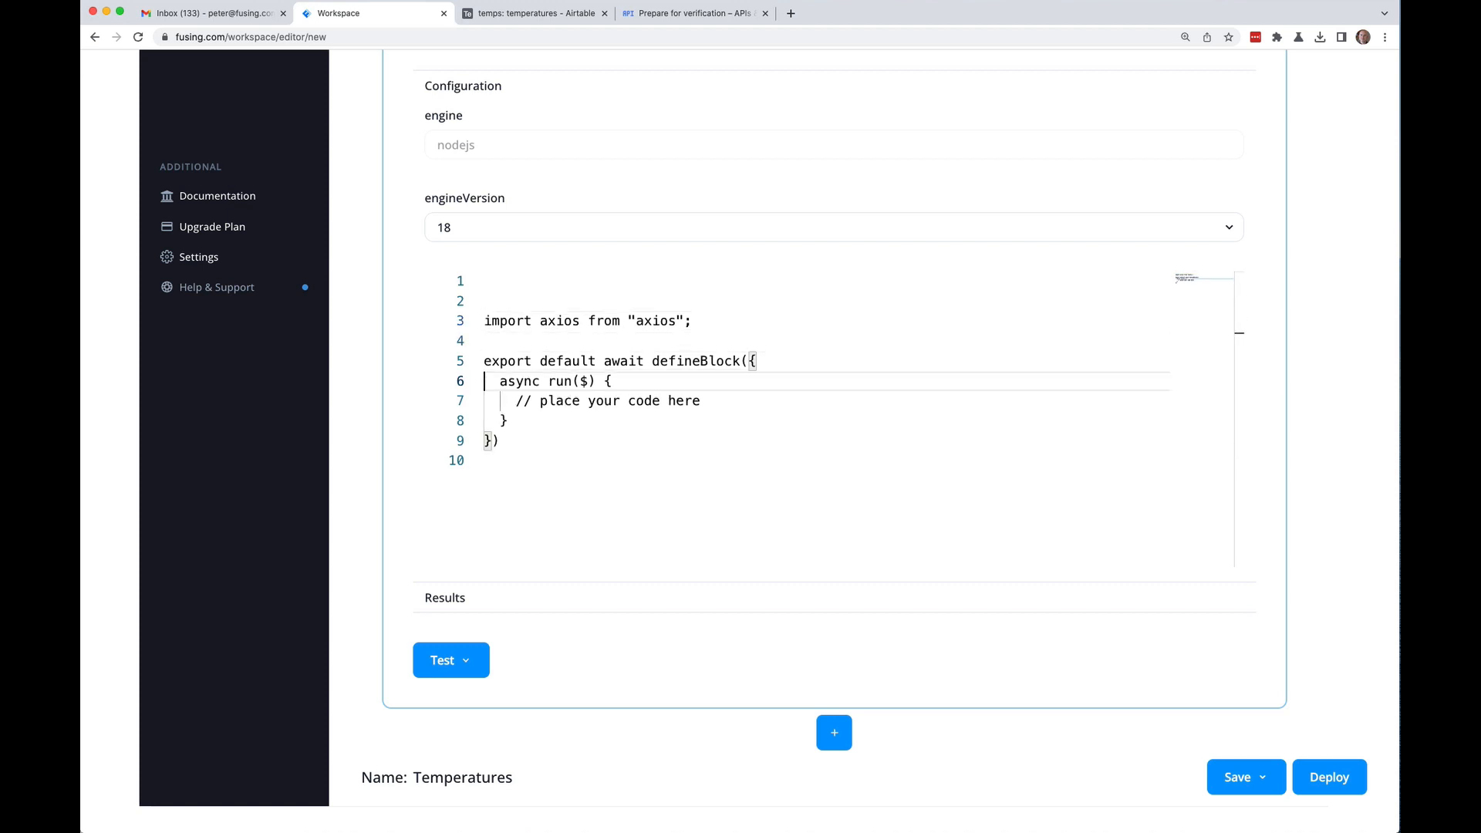
key("Up")
key("End")
key("BackSpace")
key("BackSpace")
key("BackSpace")
key("BackSpace")
key("BackSpace")
key("BackSpace")
key("BackSpace")
key("BackSpace")
key("BackSpace")
key("BackSpace")
key("BackSpace")
key("BackSpace")
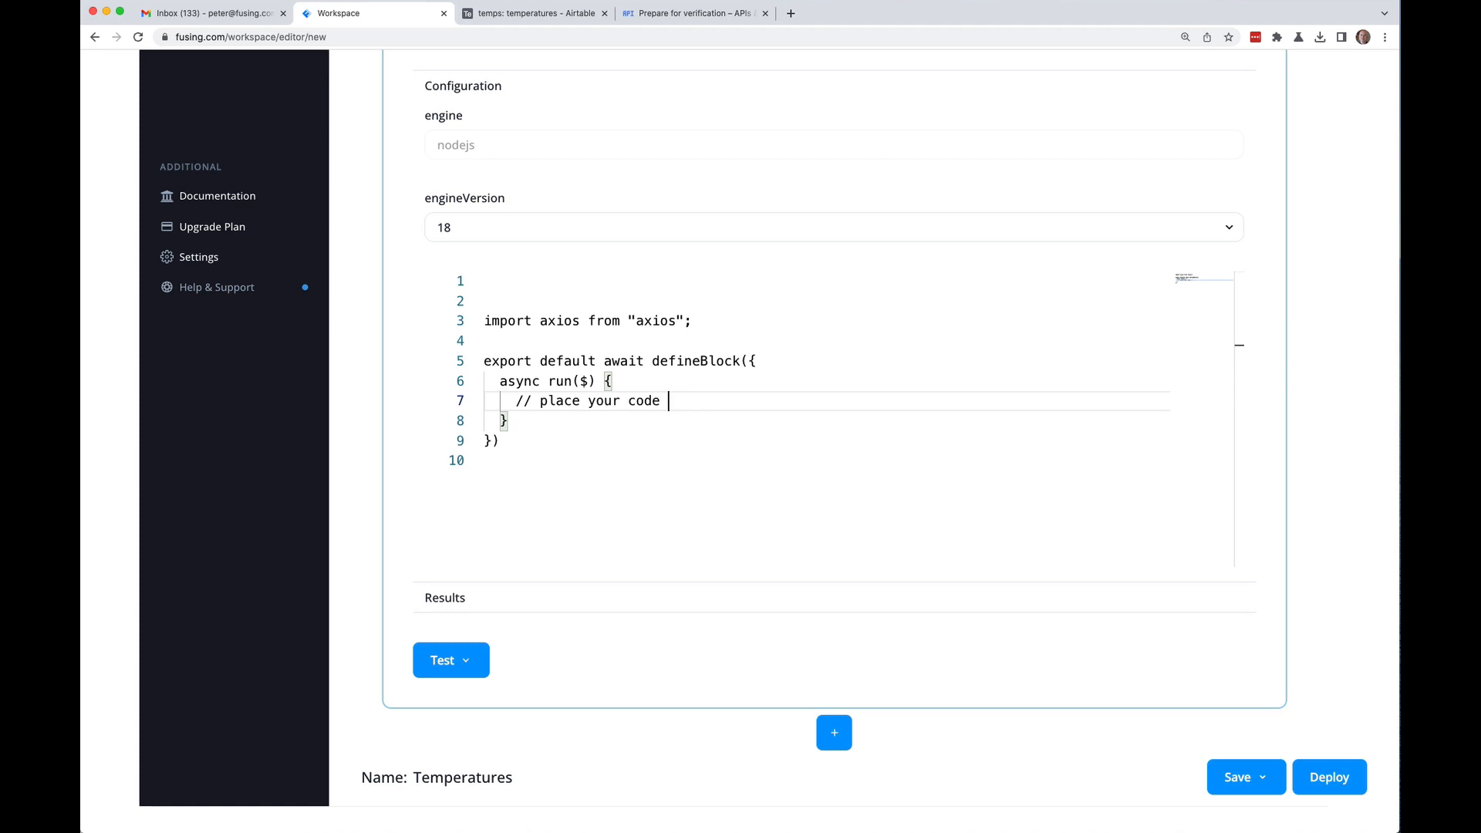
key("BackSpace")
key("BackSpace")
key("BackSpace")
key("BackSpace")
key("BackSpace")
key("BackSpace")
key("BackSpace")
key("BackSpace")
key("BackSpace")
key("BackSpace")
key("BackSpace")
left_click(489, 361)
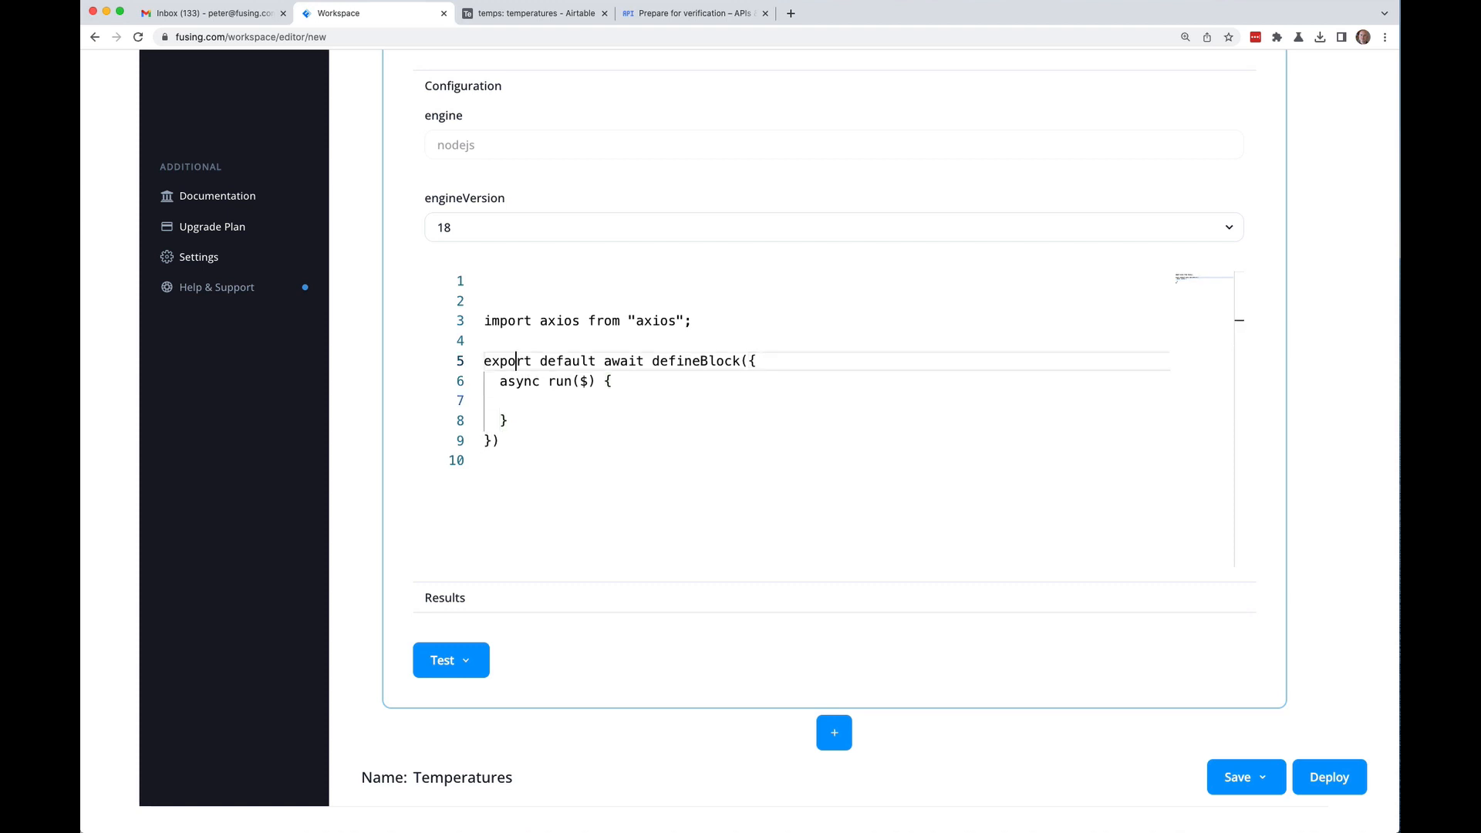
key("Up")
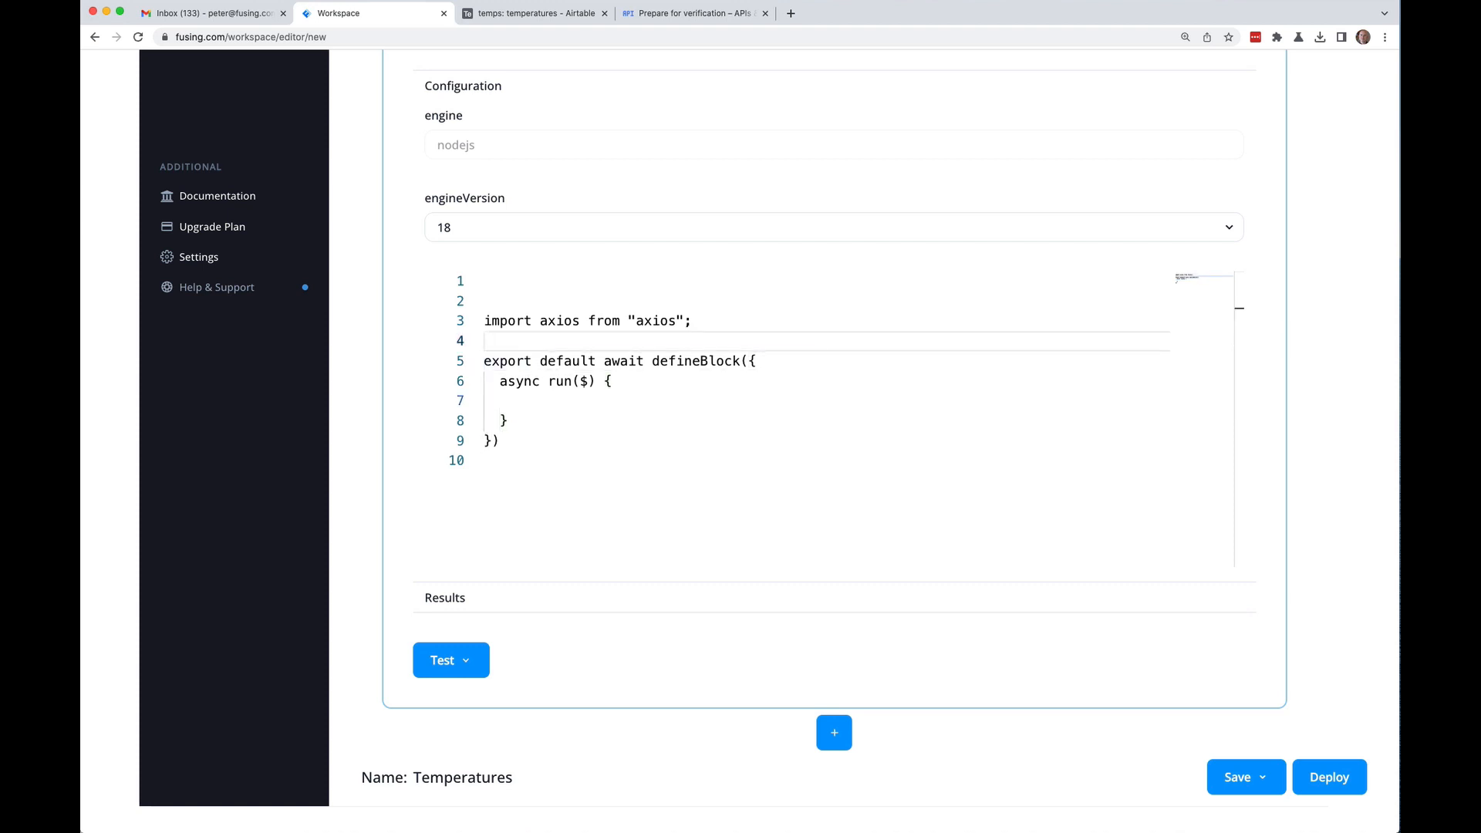
Step: Add import Converter from "node-temperature-converter"; below the axios import
type("import Converter from \"node-tempe")
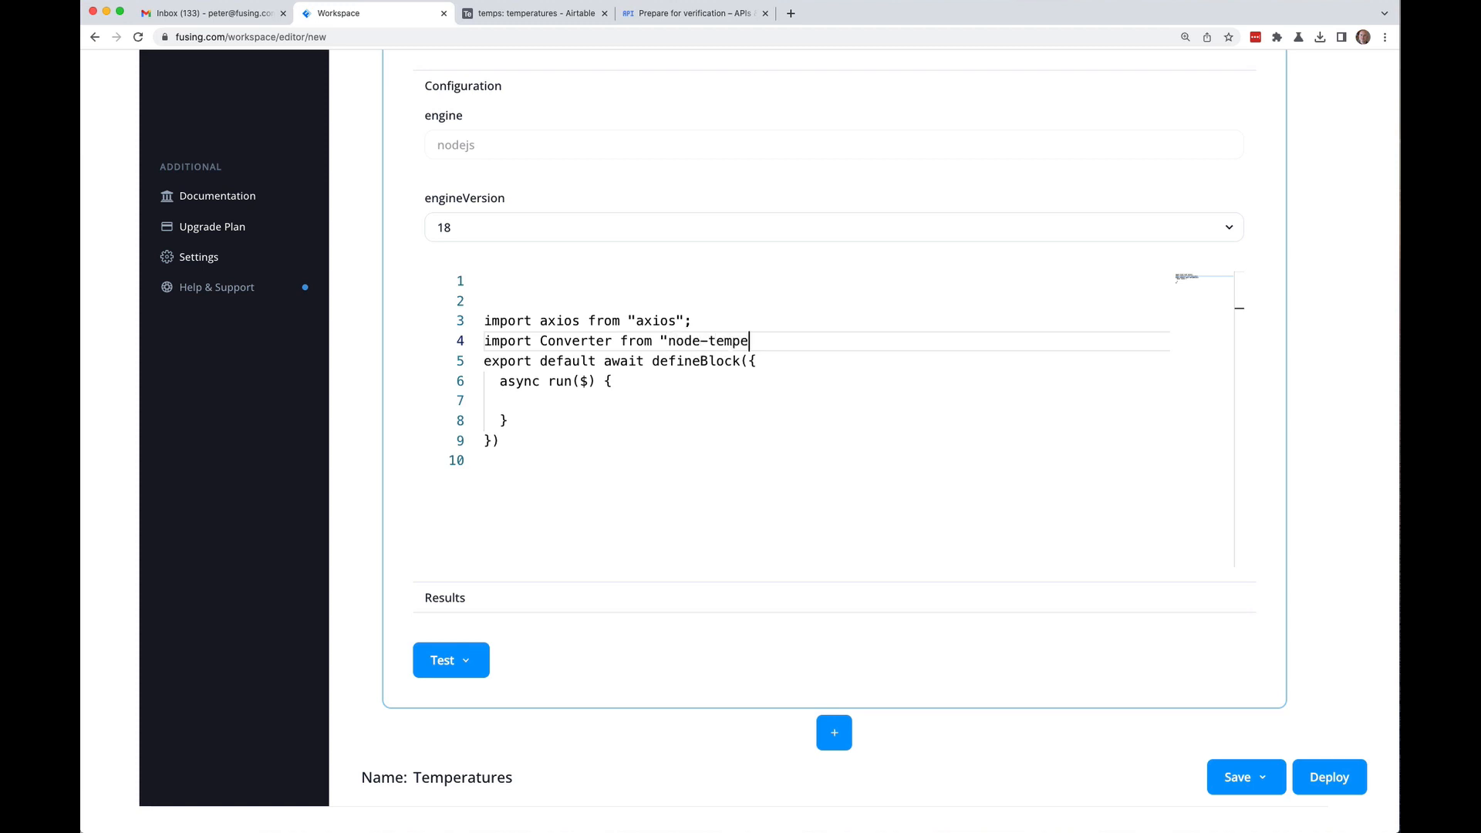
type("rature-conver")
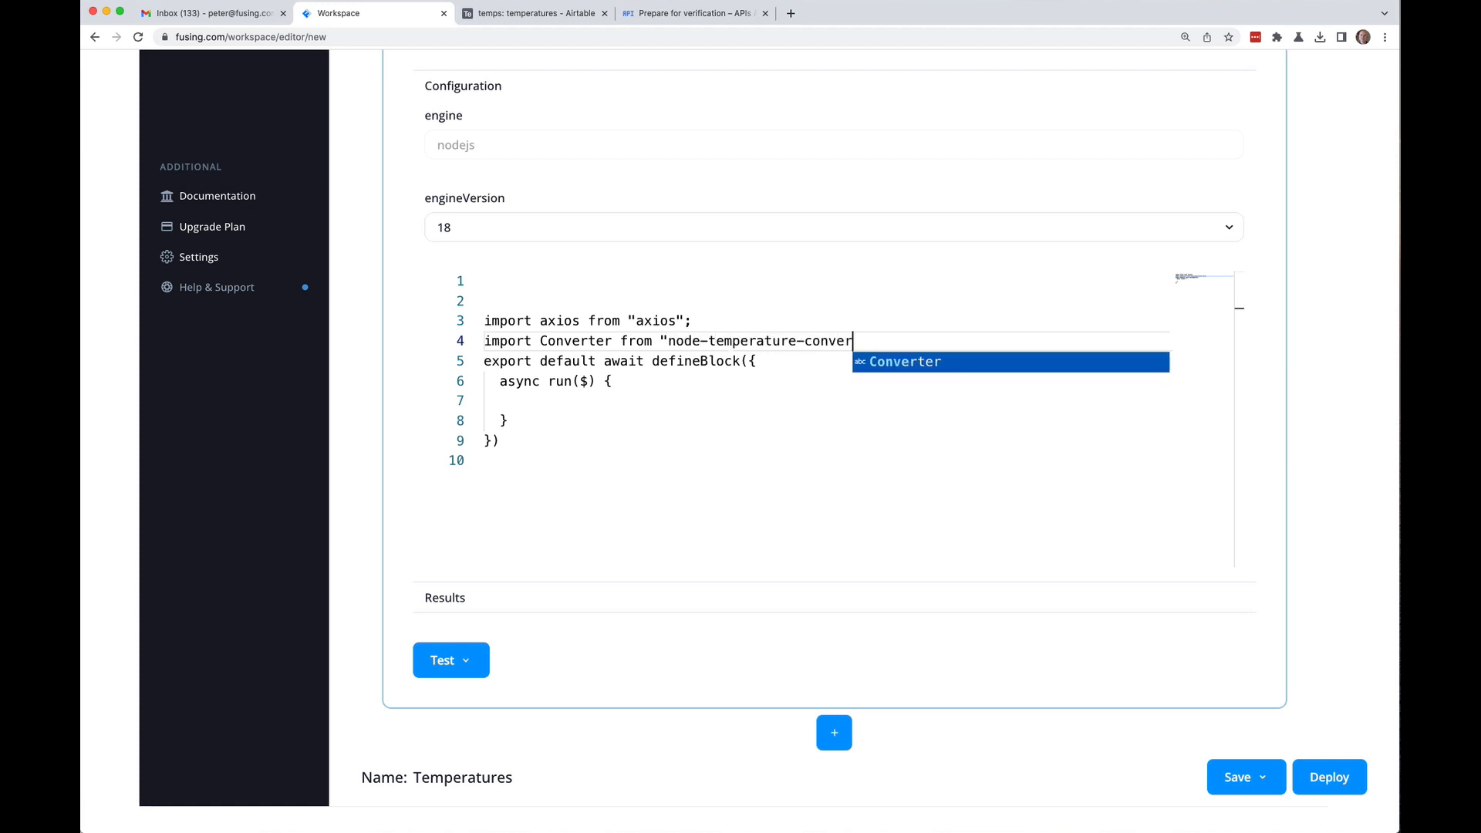
type("ter\";")
key("Return")
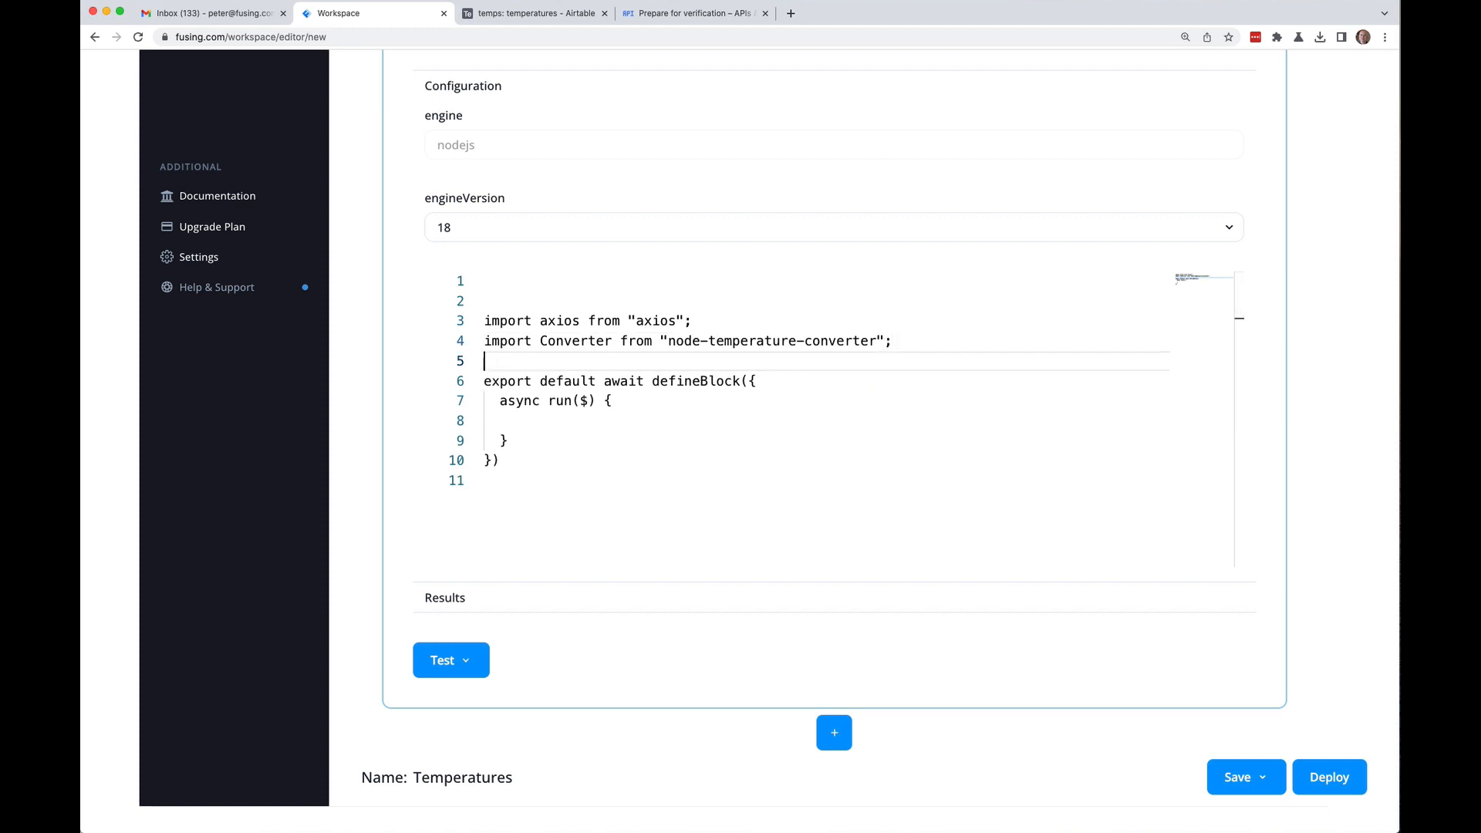
key("Return")
key("Return")
key("Up")
Step: Create an empty const location = { } object
type("const ")
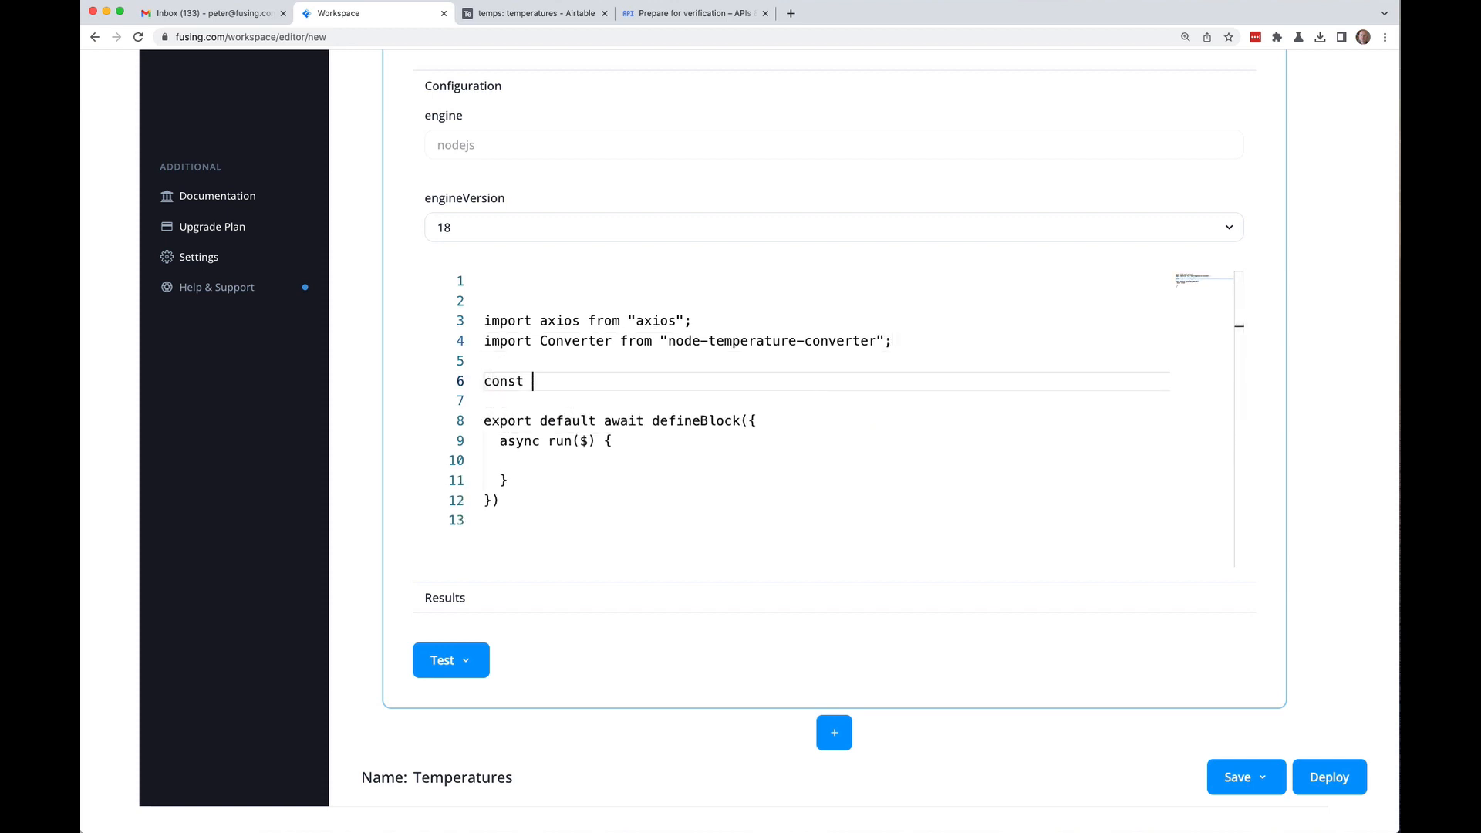
type("{")
key("Return")
key("Down")
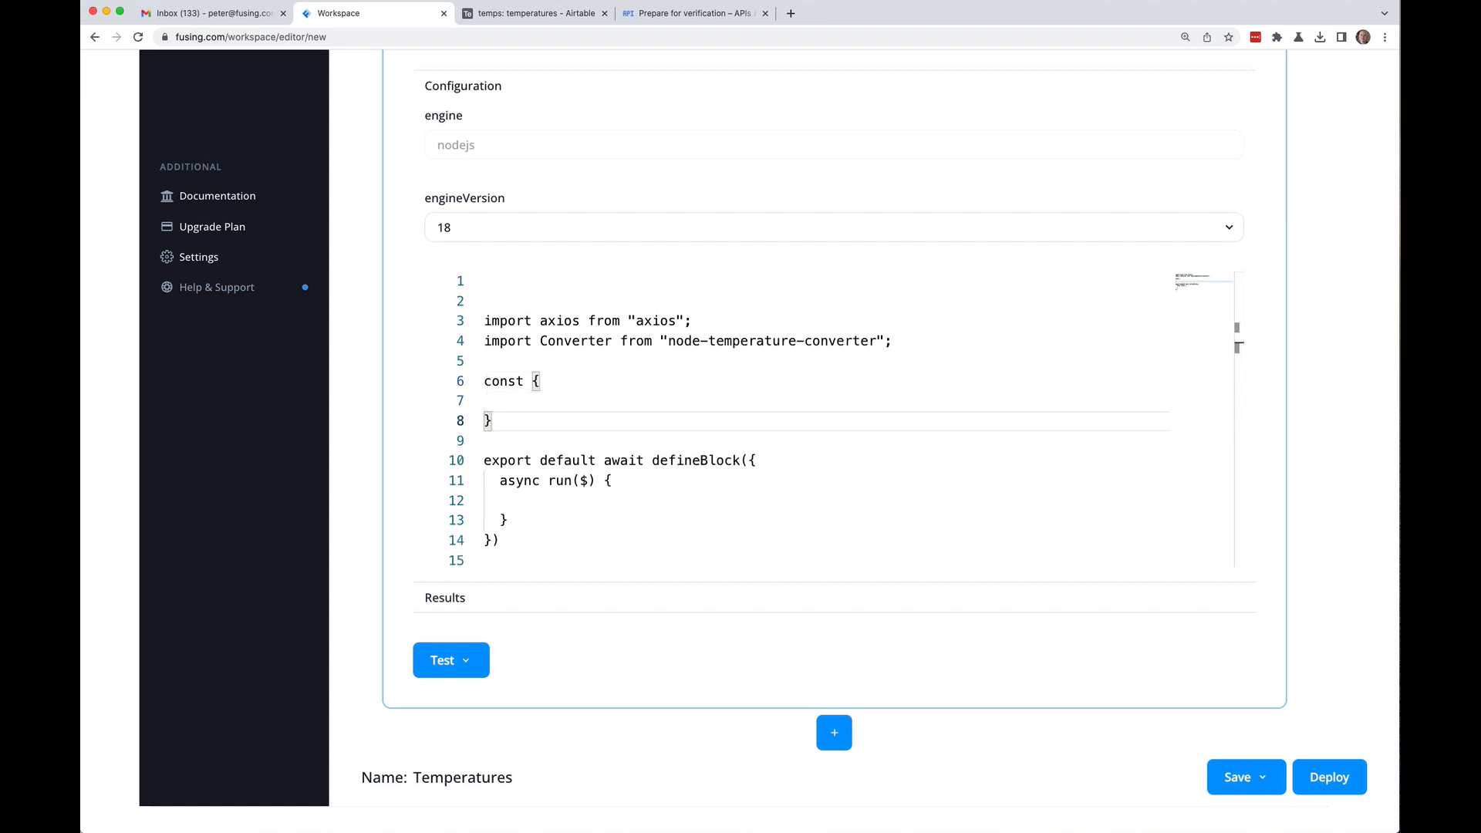
key("Up")
key("Up")
key("Right")
key("Right")
key("Right")
key("Right")
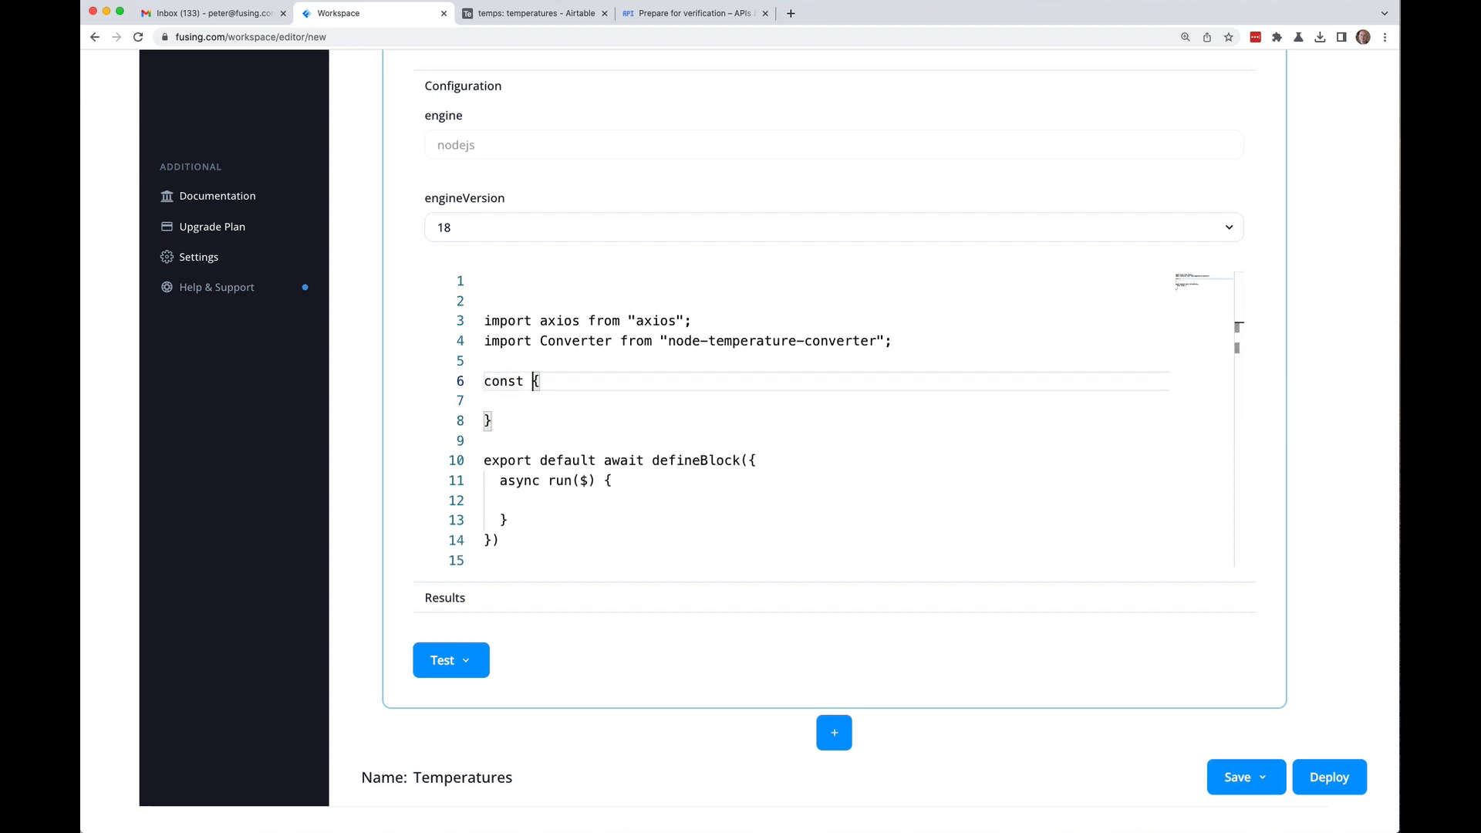
type("location =")
key("Down")
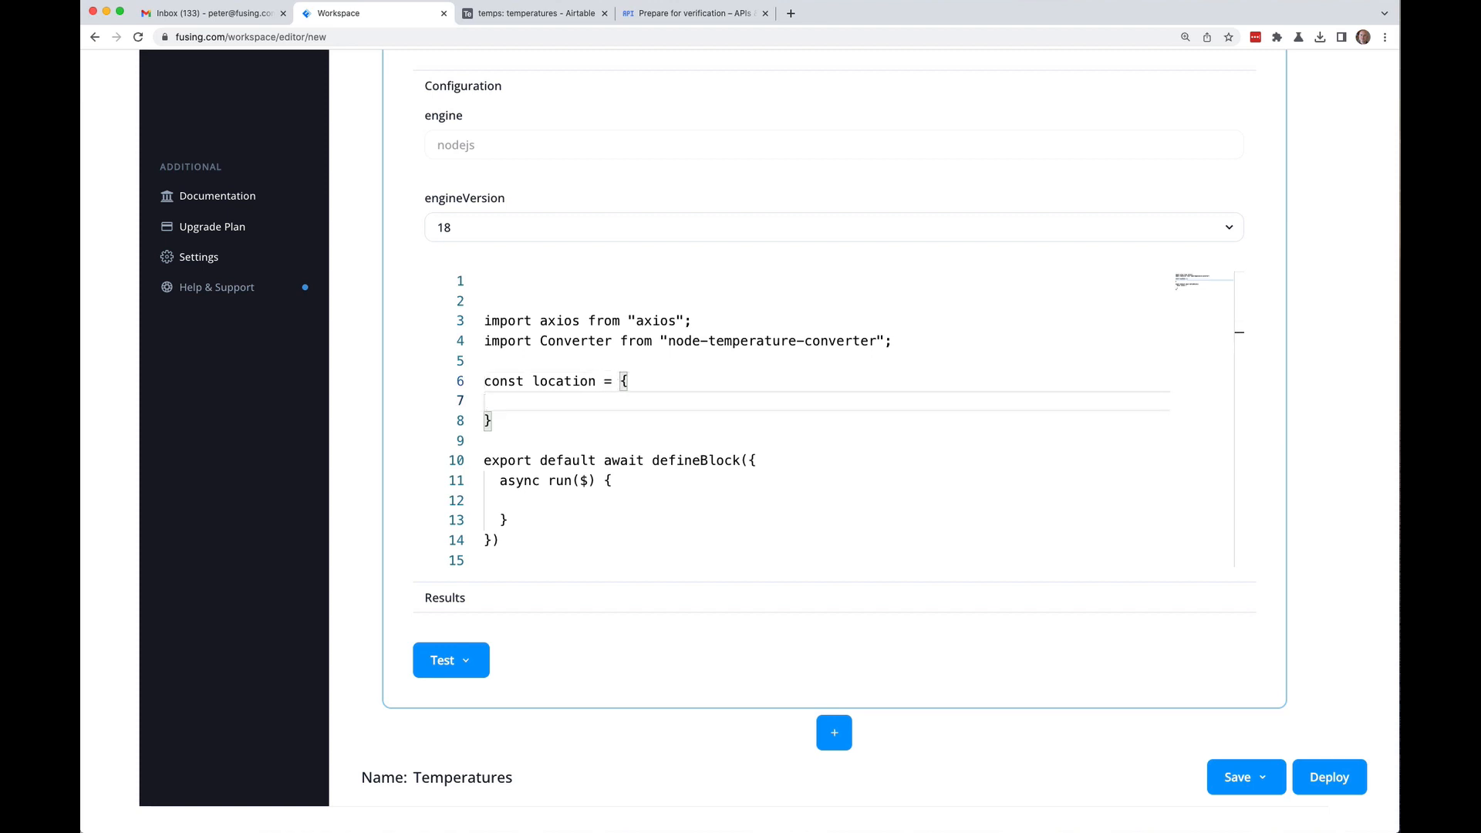
Step: Give location name "Denver", latitude 39.732 and longitude -104.9903
type("name: \"Denver")
key("Return")
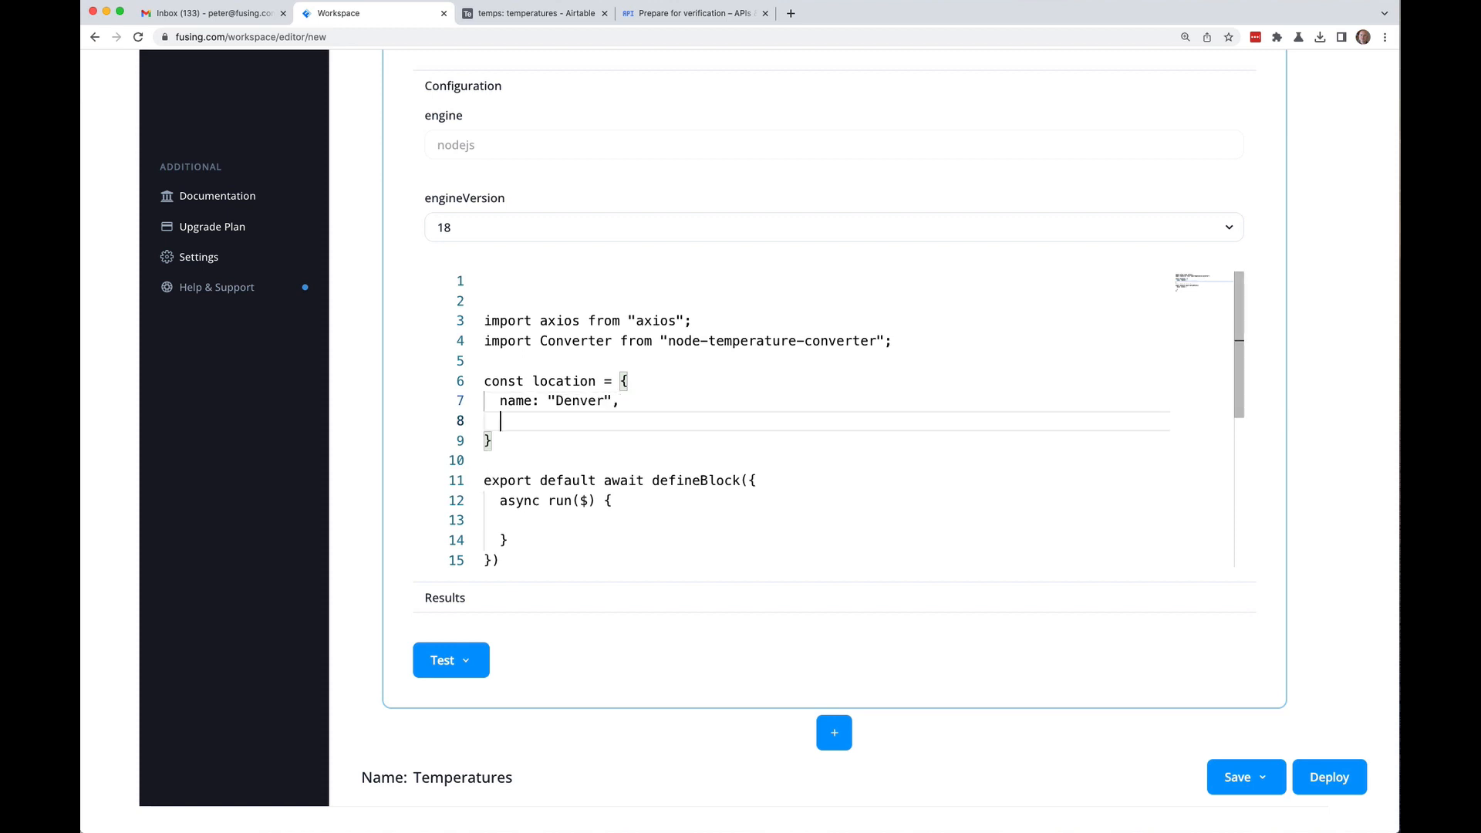
type("lati")
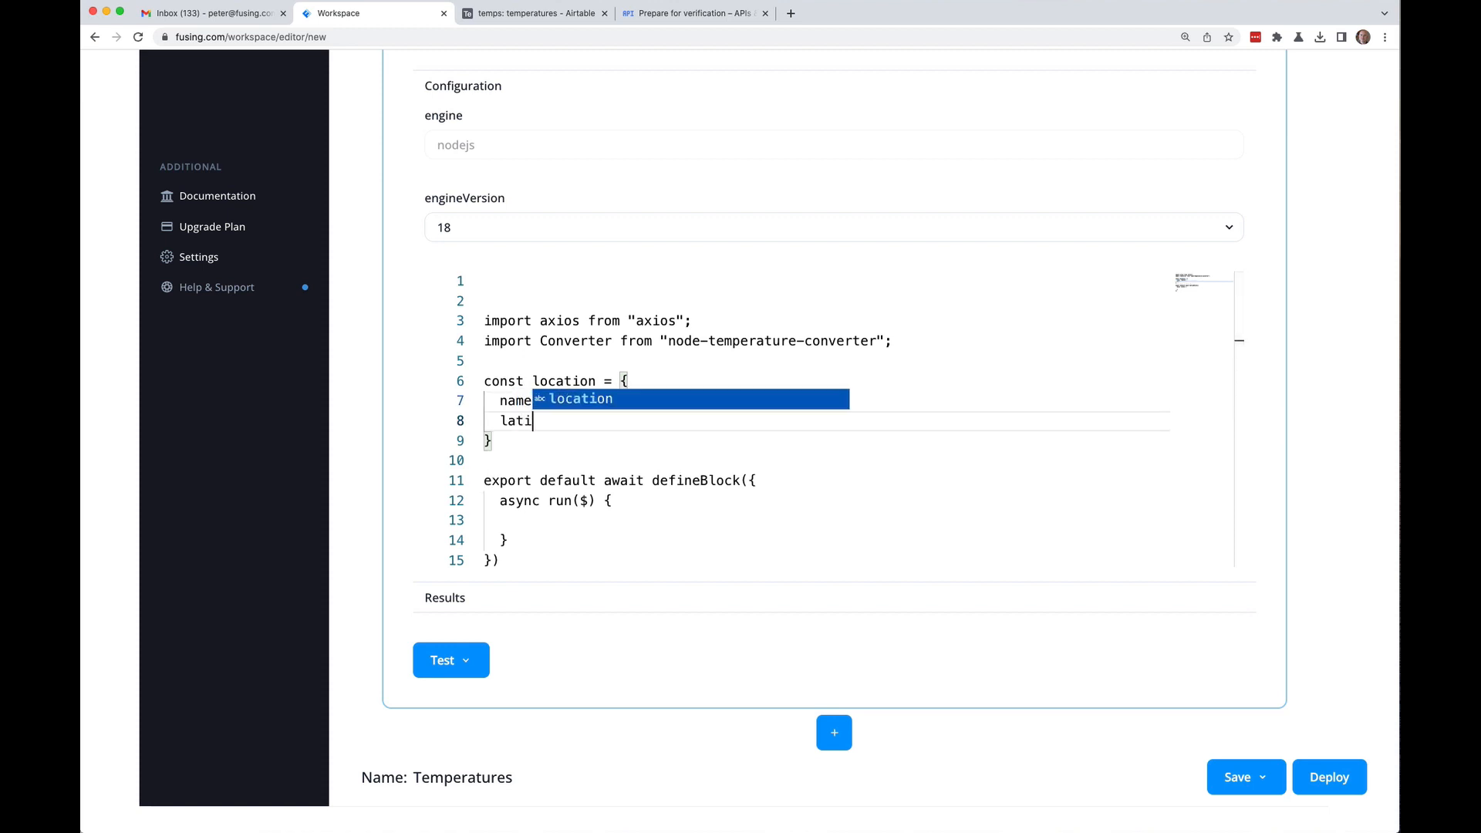
type("tude:")
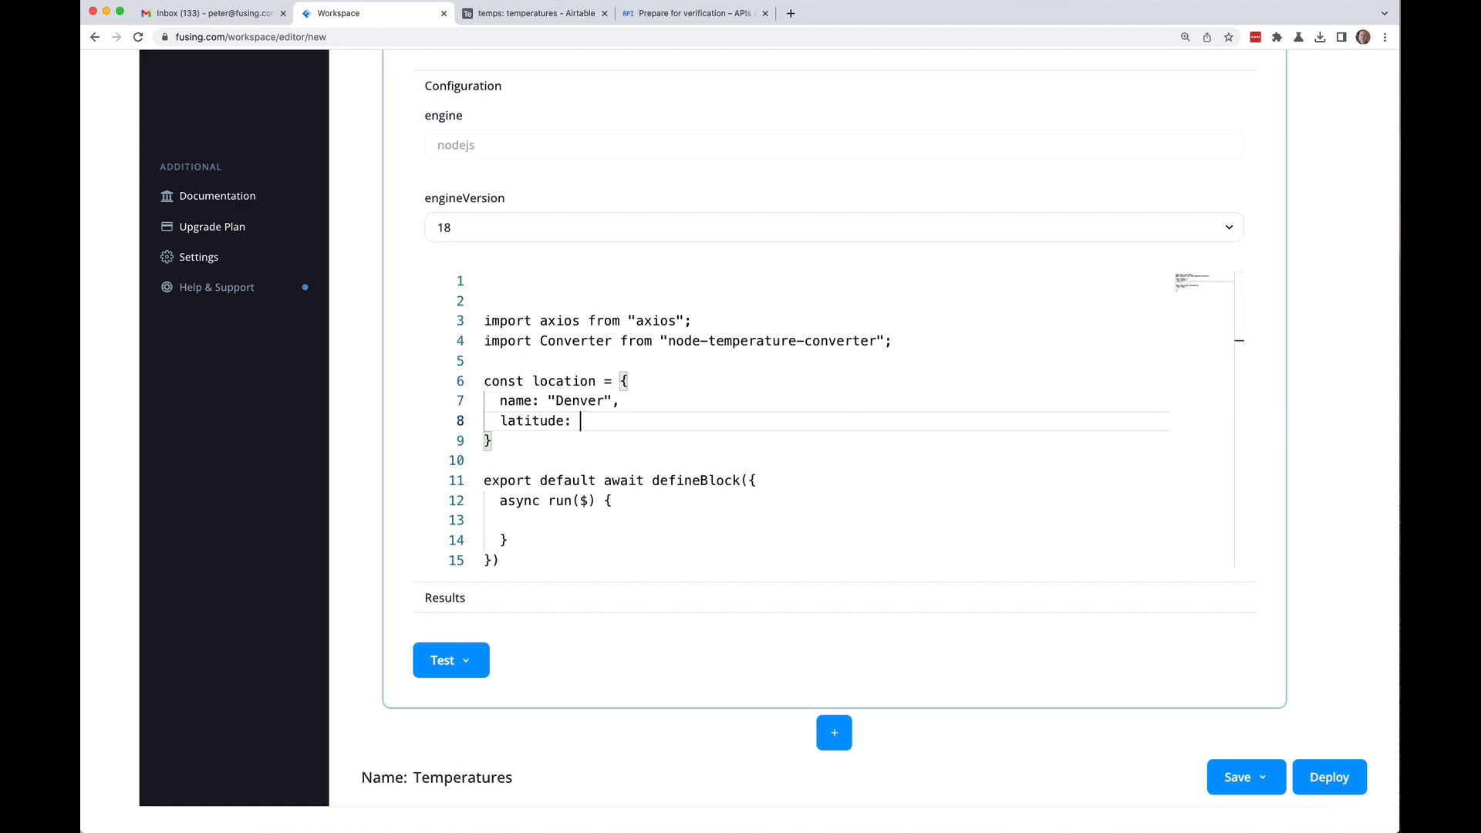
type(" 3j9.")
key("BackSpace")
key("BackSpace")
type("9.732,")
key("Return")
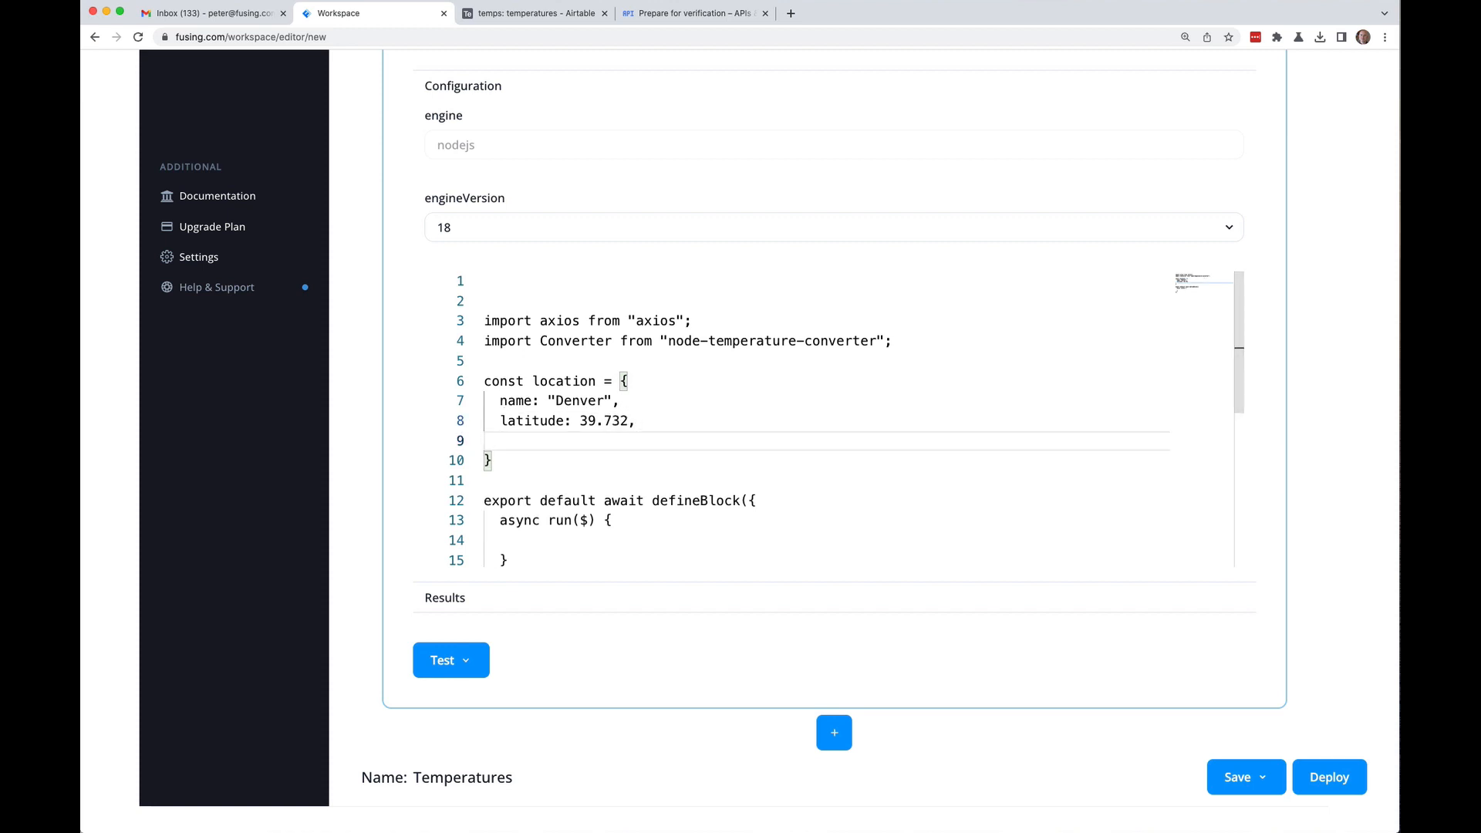
type("longitude")
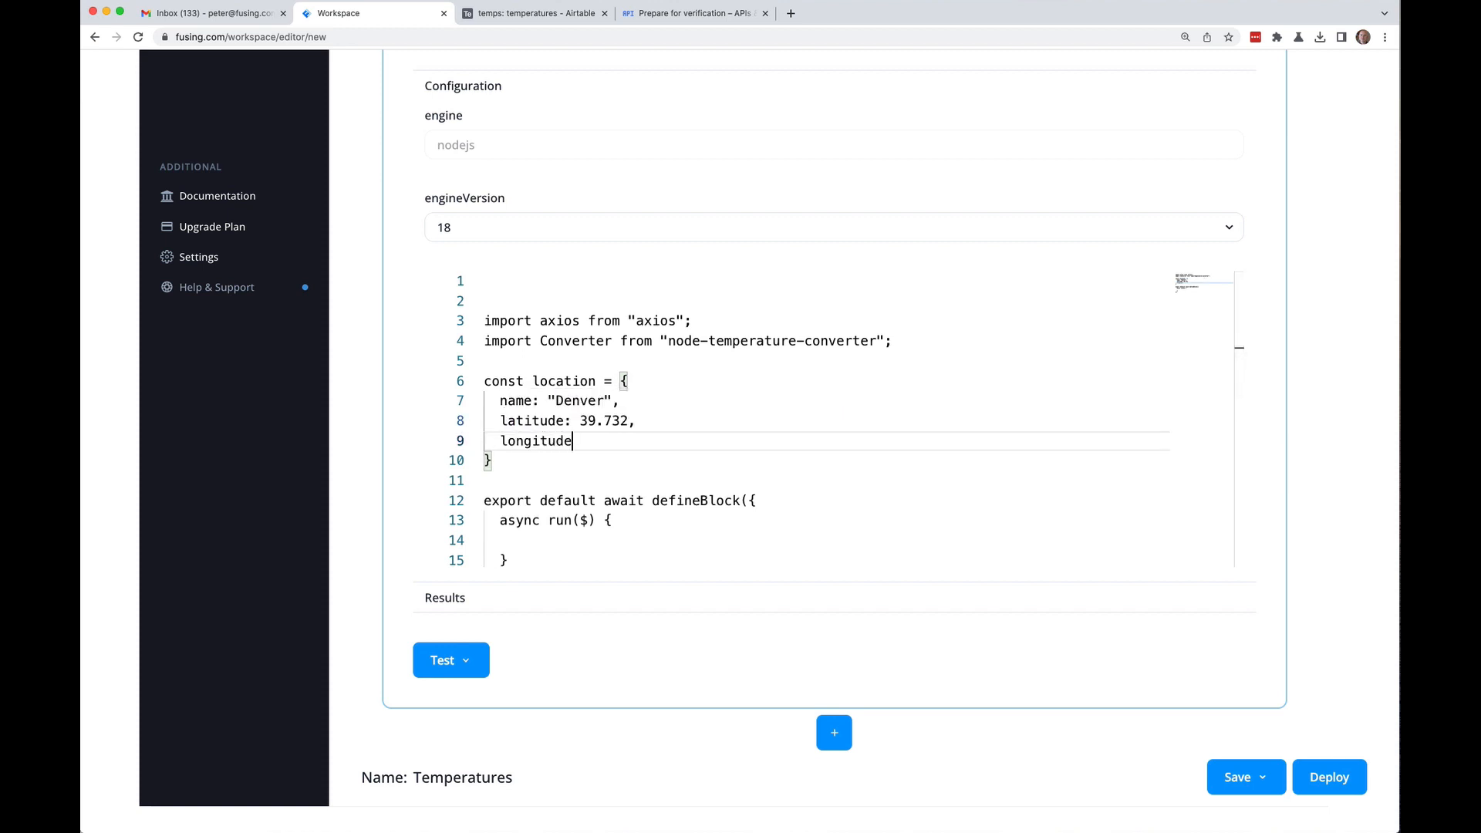
type(": -104.9903,")
Step: Make run() return { a: "hello" };
left_click(486, 479)
left_click(501, 539)
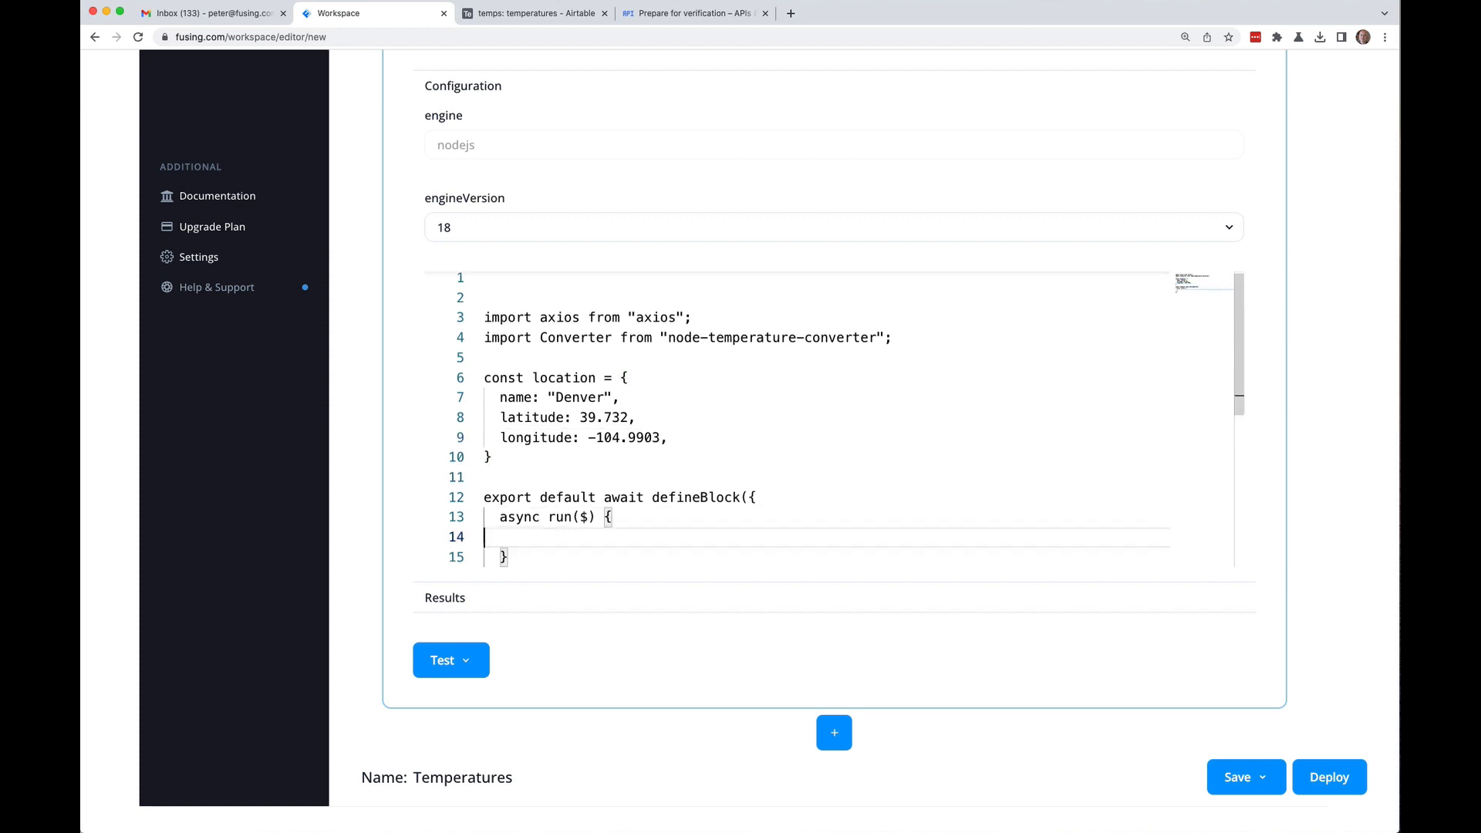
key("Down")
key("Down")
key("Down")
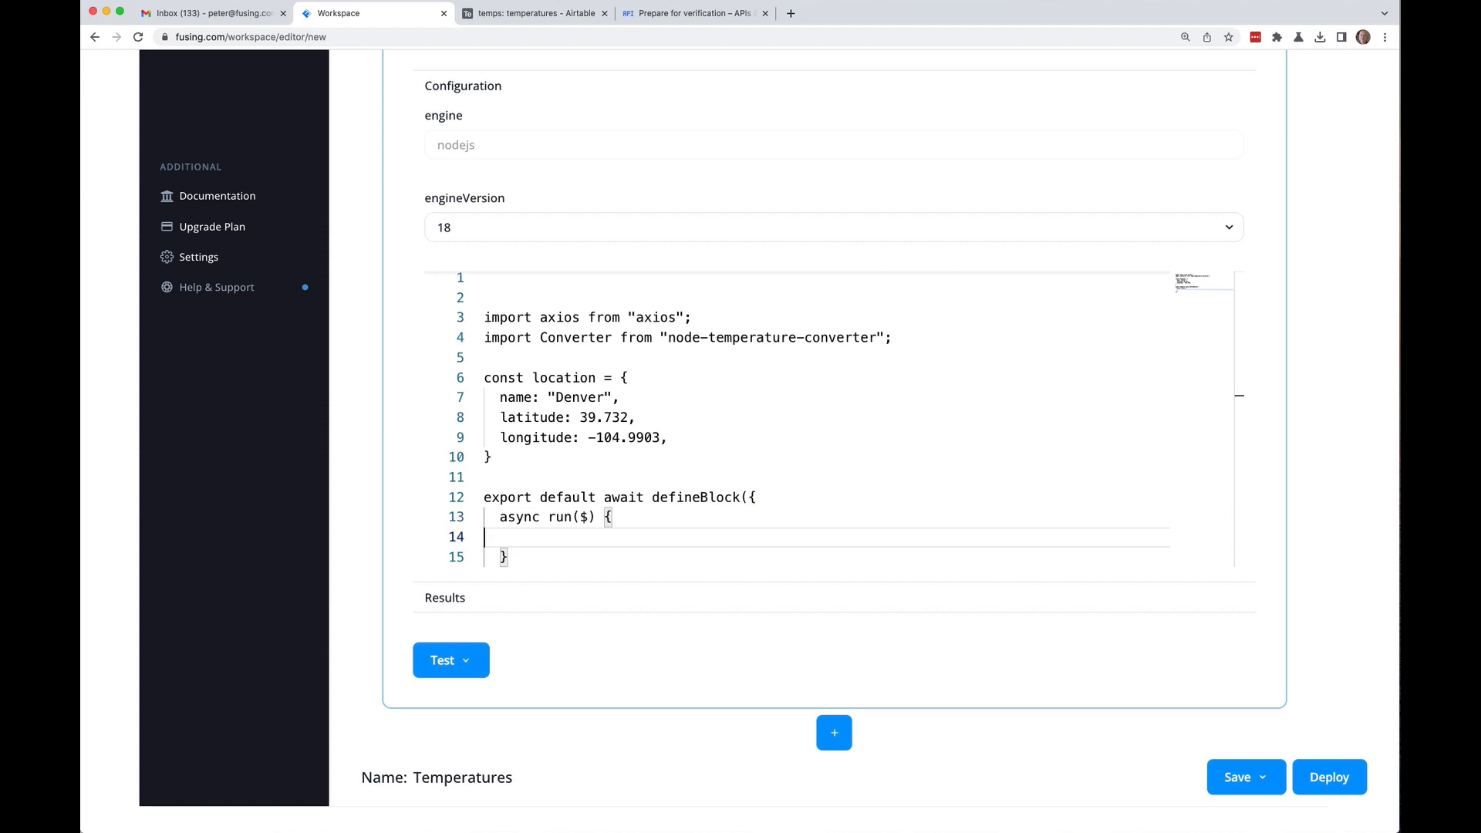
key("Up")
key("Up")
key("Up")
key("Up")
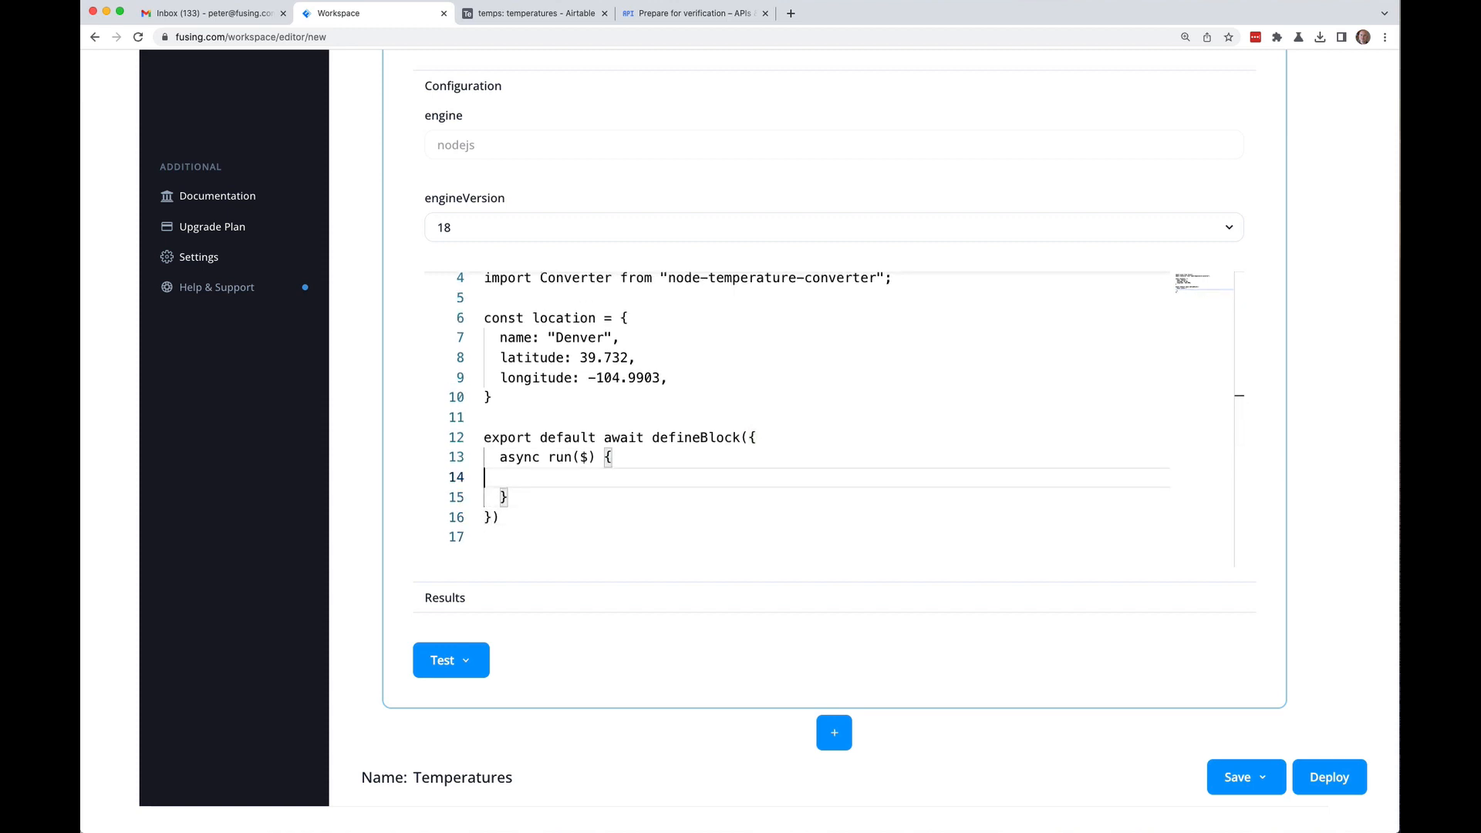
key("Down")
type("return { a: hello")
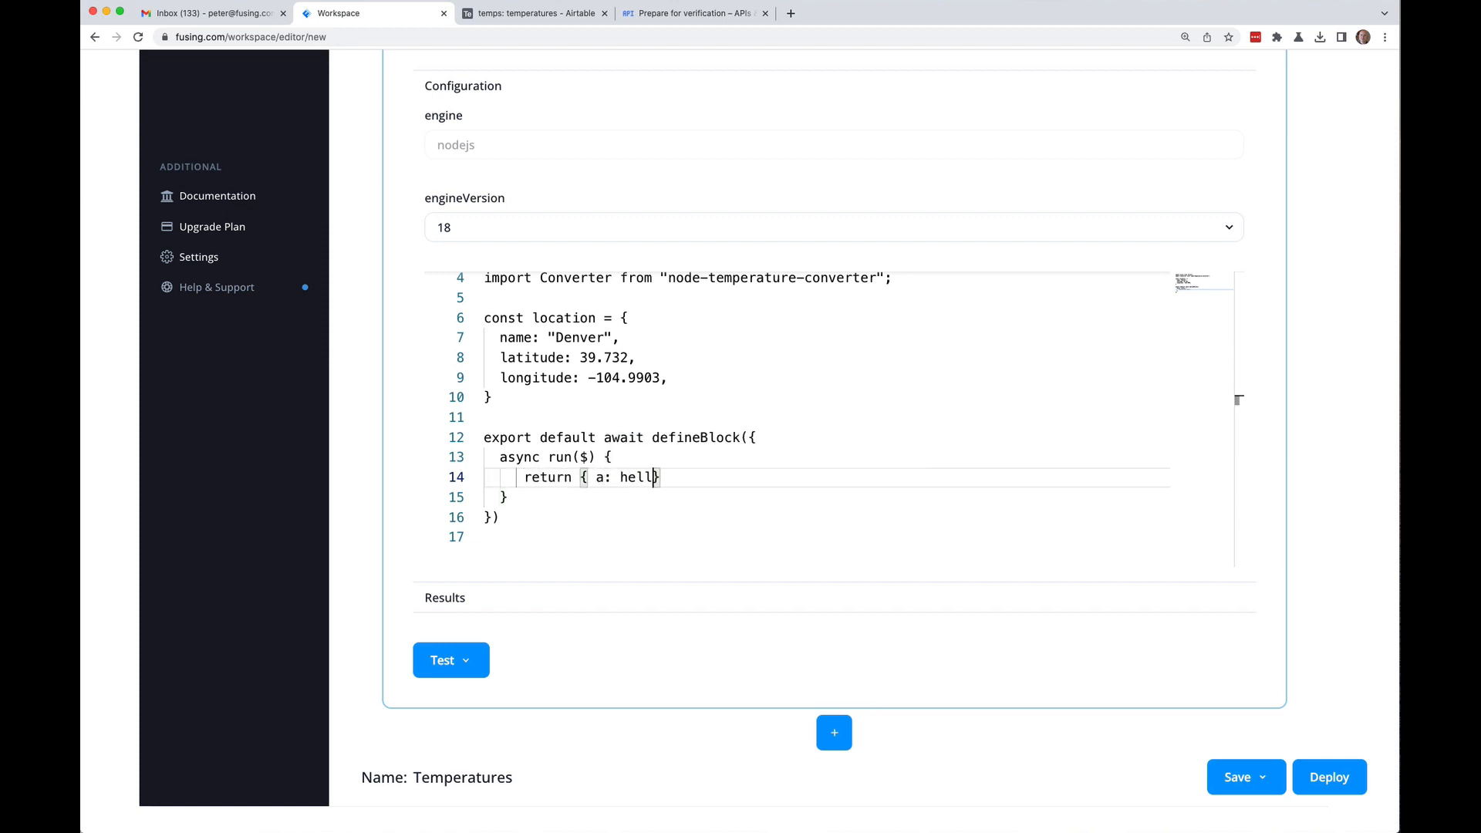
key("BackSpace")
key("BackSpace")
key("BackSpace")
key("BackSpace")
key("BackSpace")
key("BackSpace")
type("\"hello\" }l")
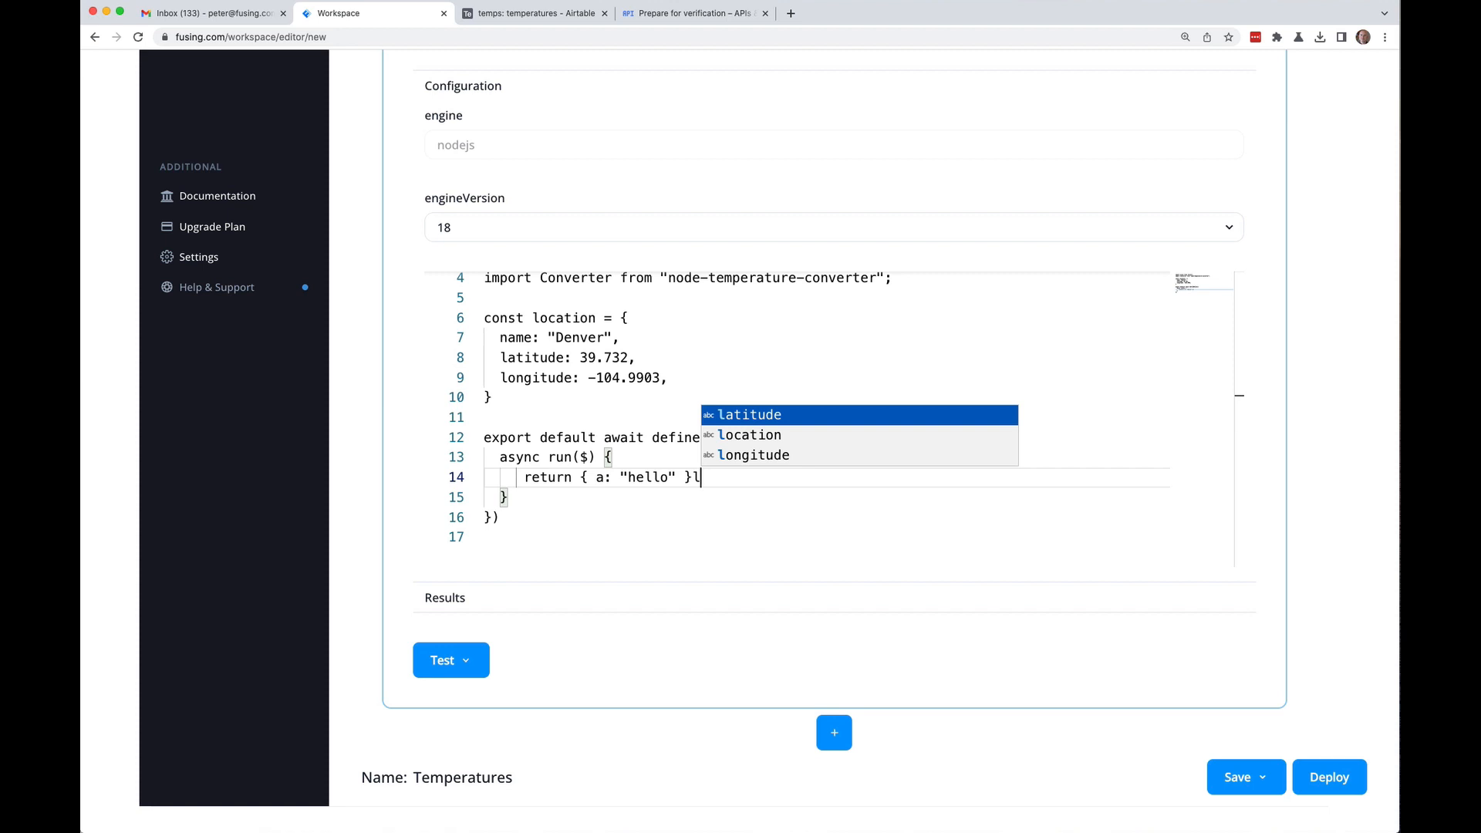
key("BackSpace")
type(";")
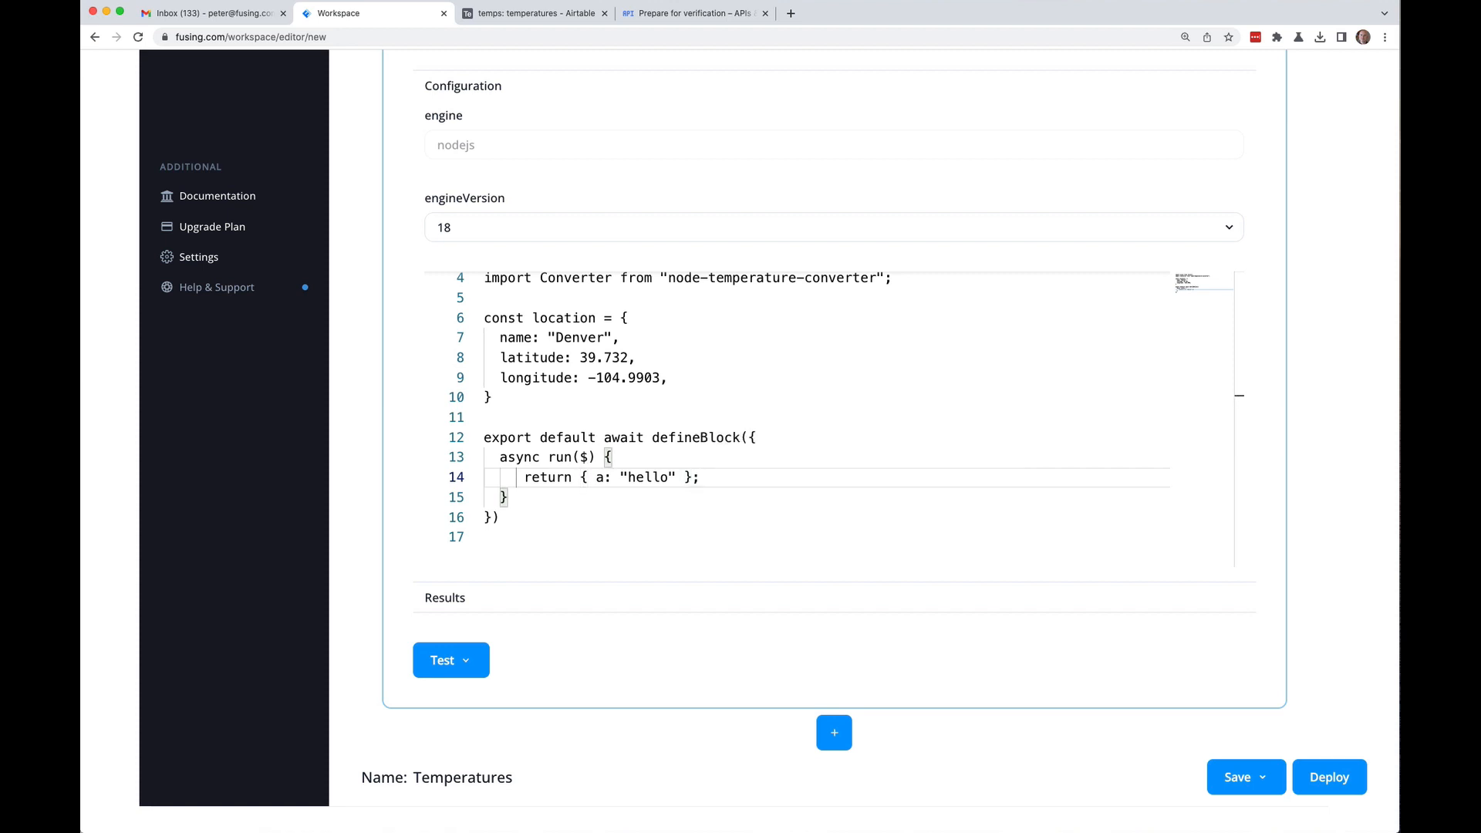
scroll(1273, 413, "up", 5)
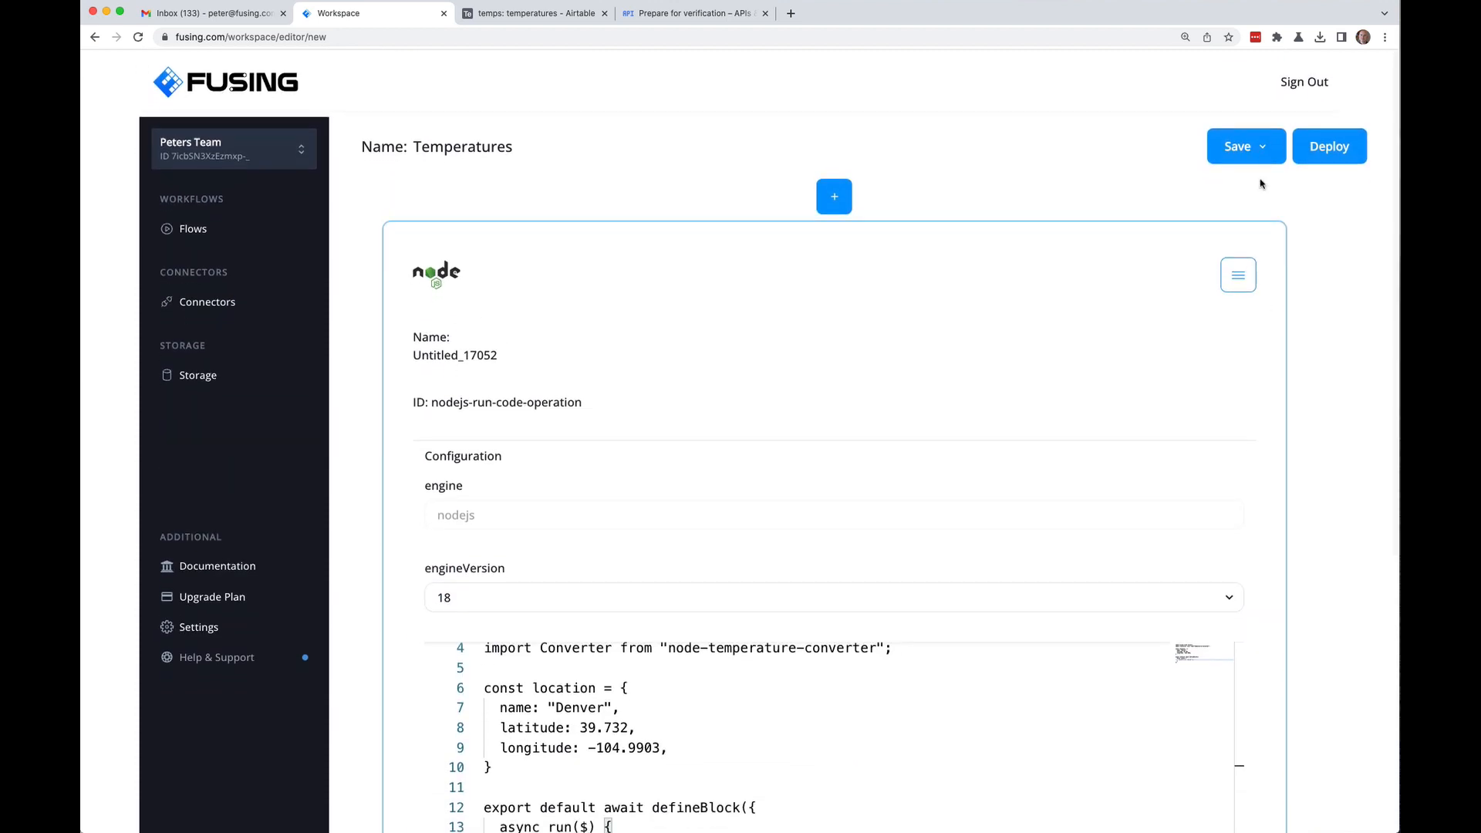
Step: Save the Temperatures flow, reopen it from Flows, and expand the block's Configuration
left_click(1249, 147)
left_click(1230, 188)
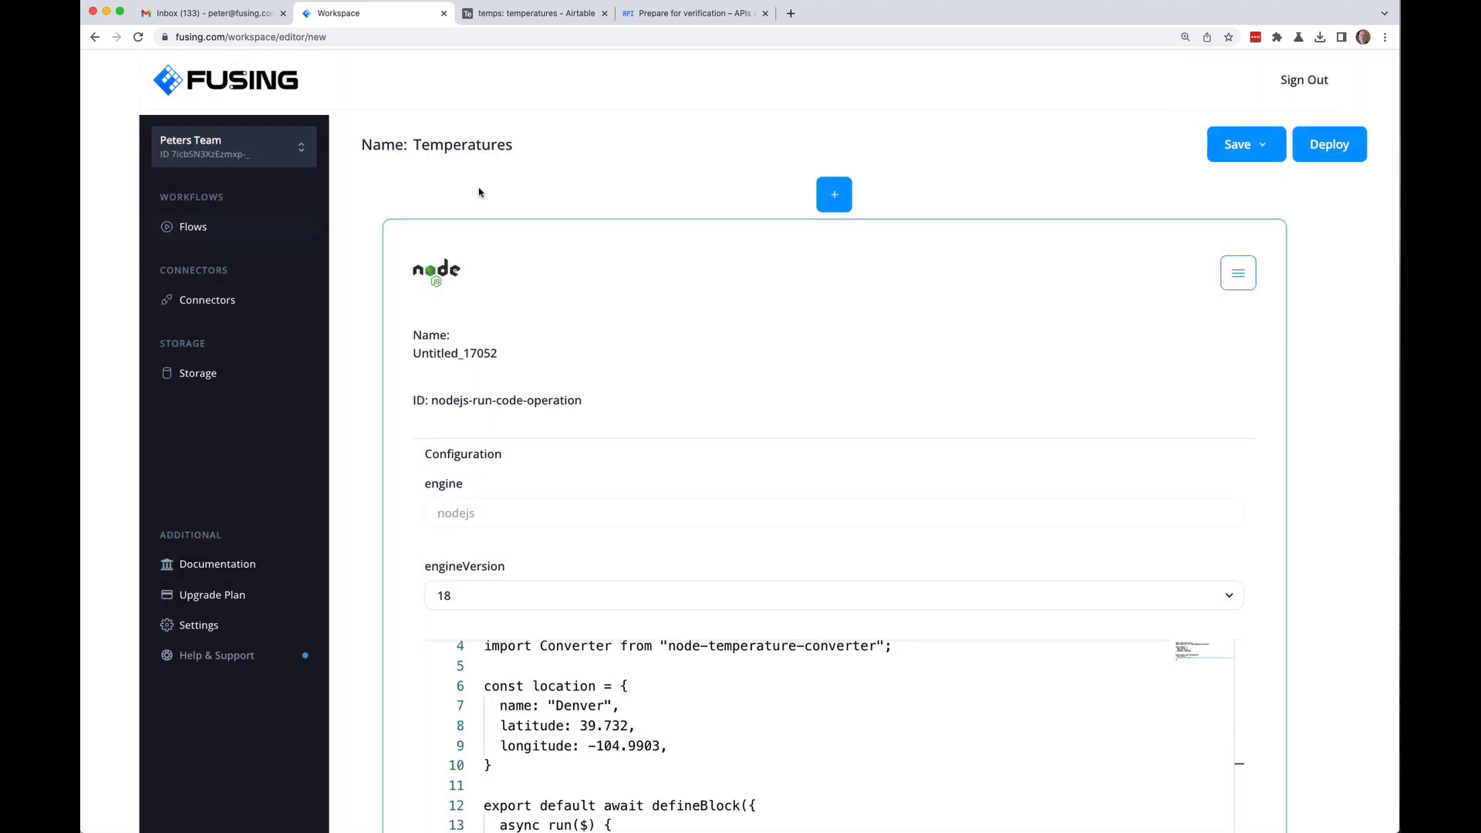
left_click(208, 232)
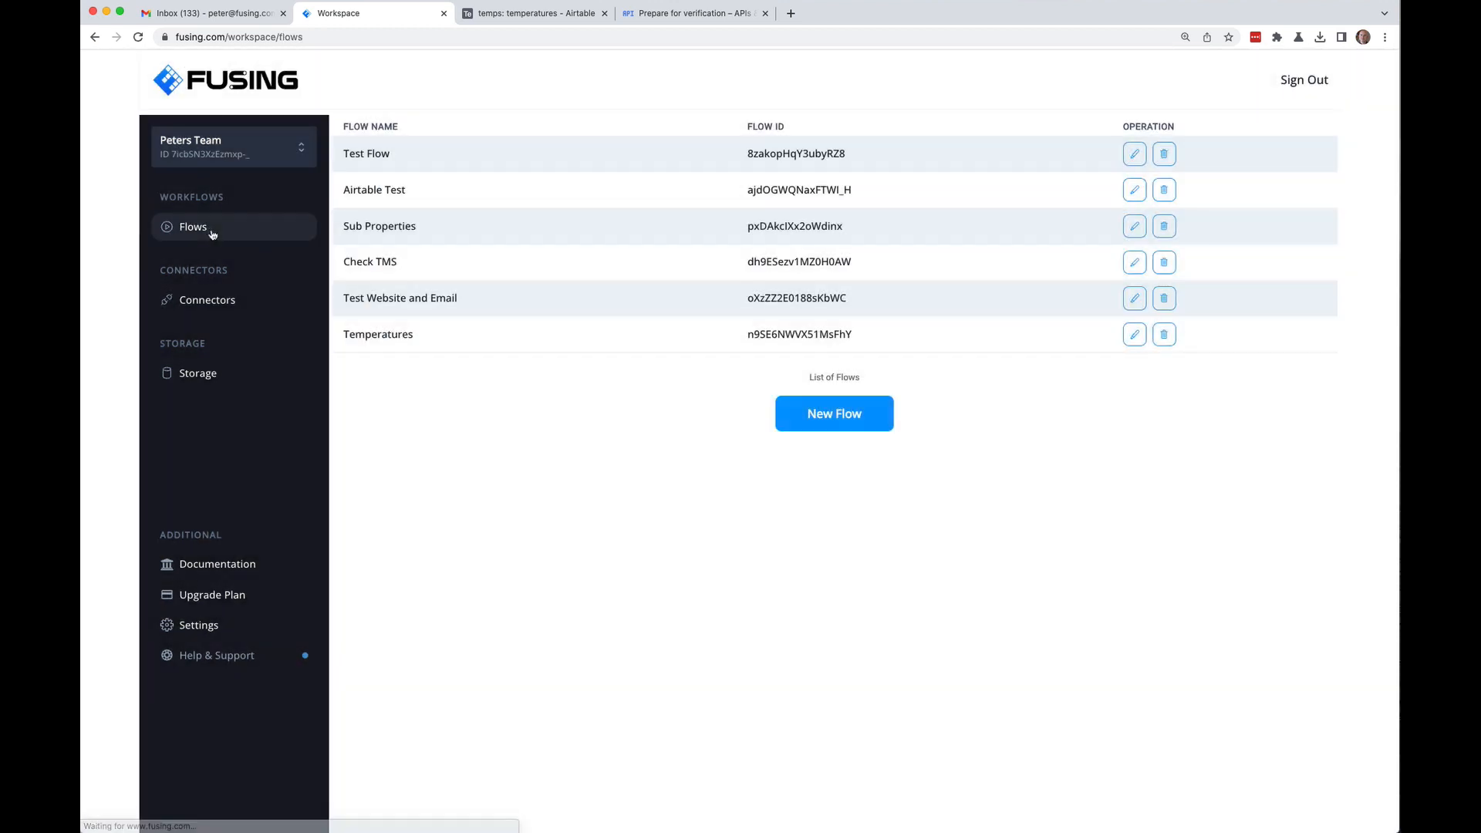
left_click(1134, 334)
scroll(382, 354, "down", 3)
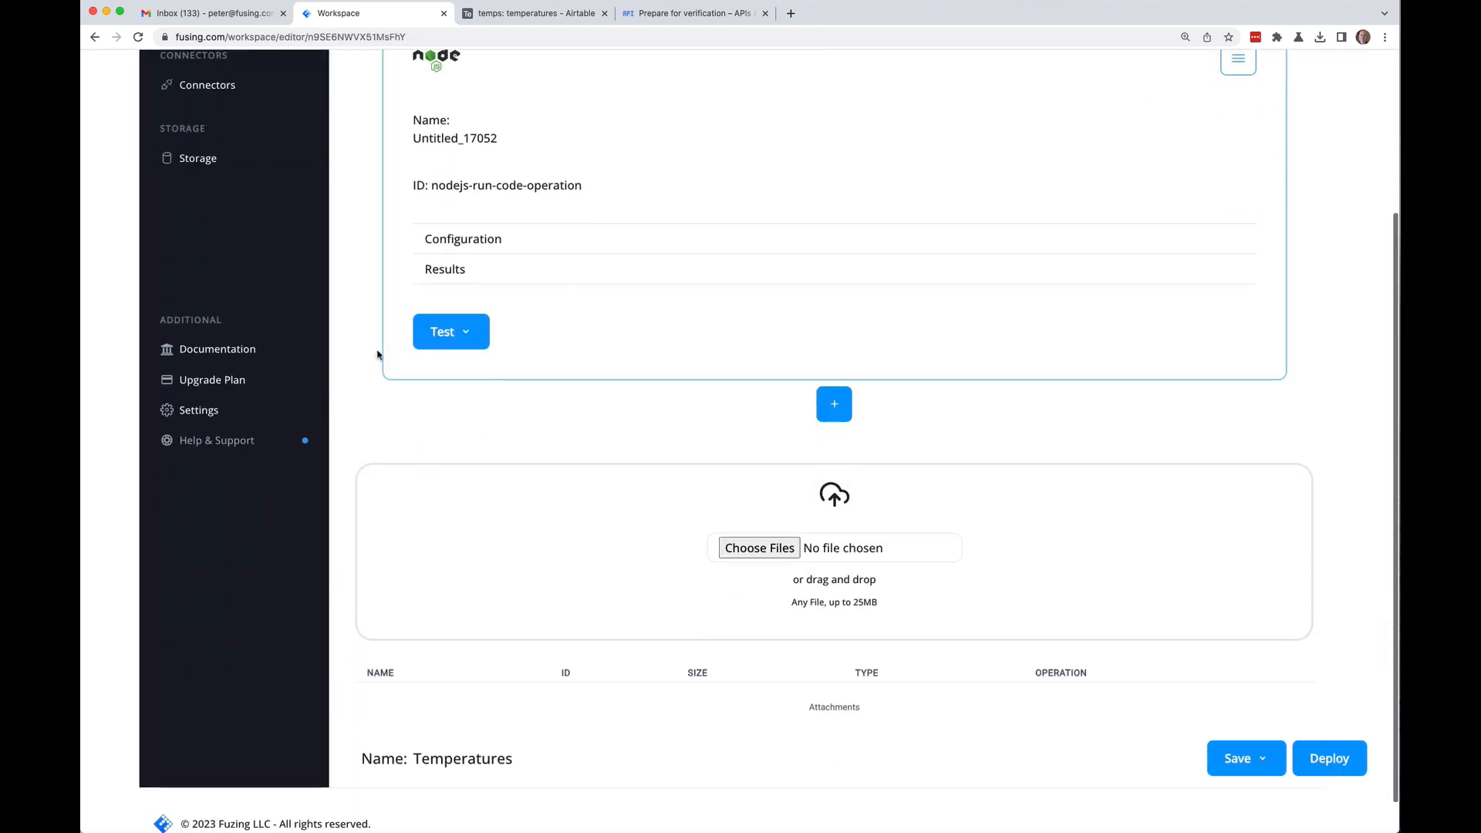
scroll(378, 351, "up", 2)
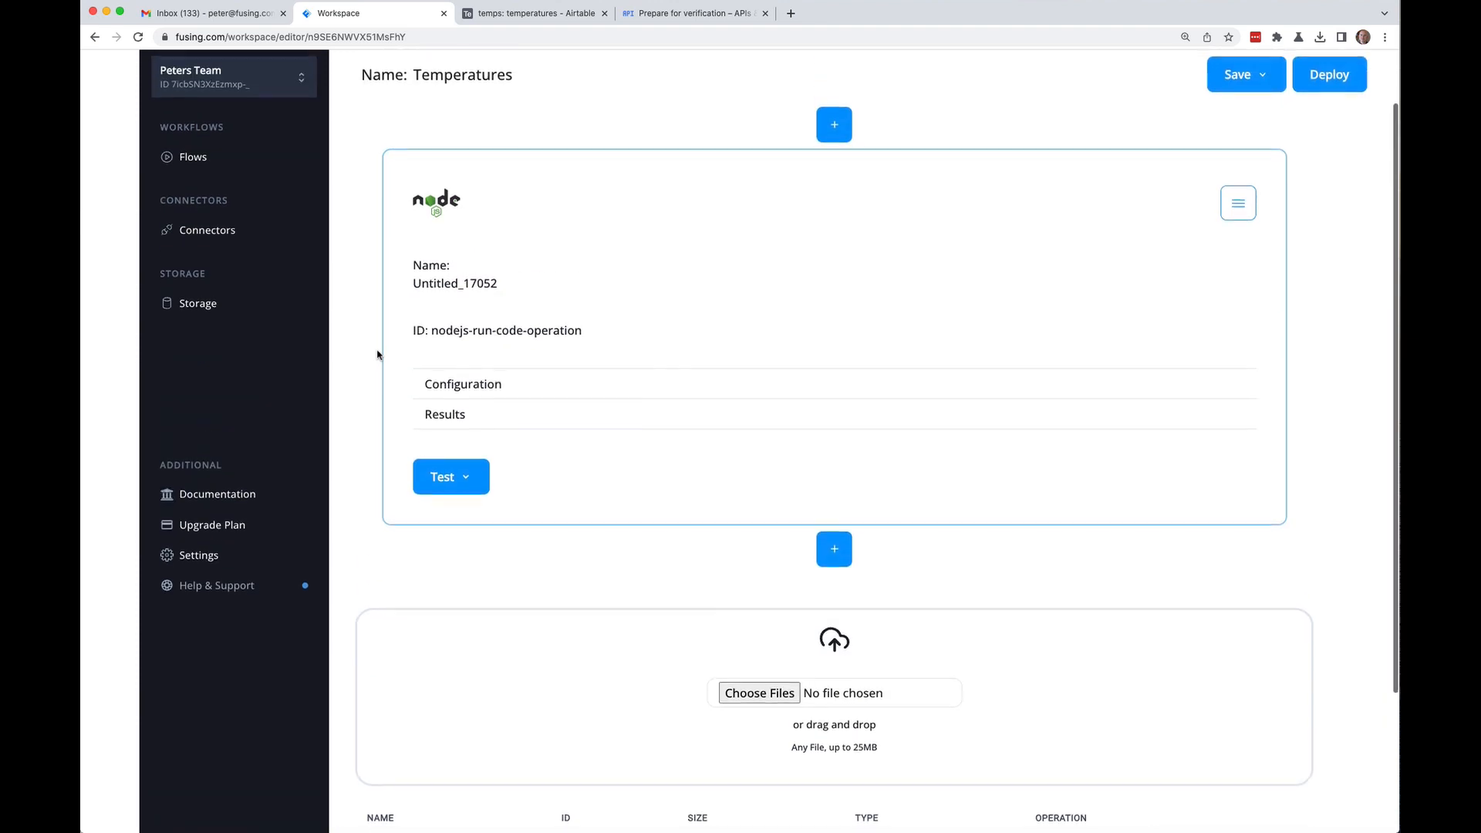
left_click(455, 378)
Step: Run a test of this code block only
scroll(384, 455, "down", 4)
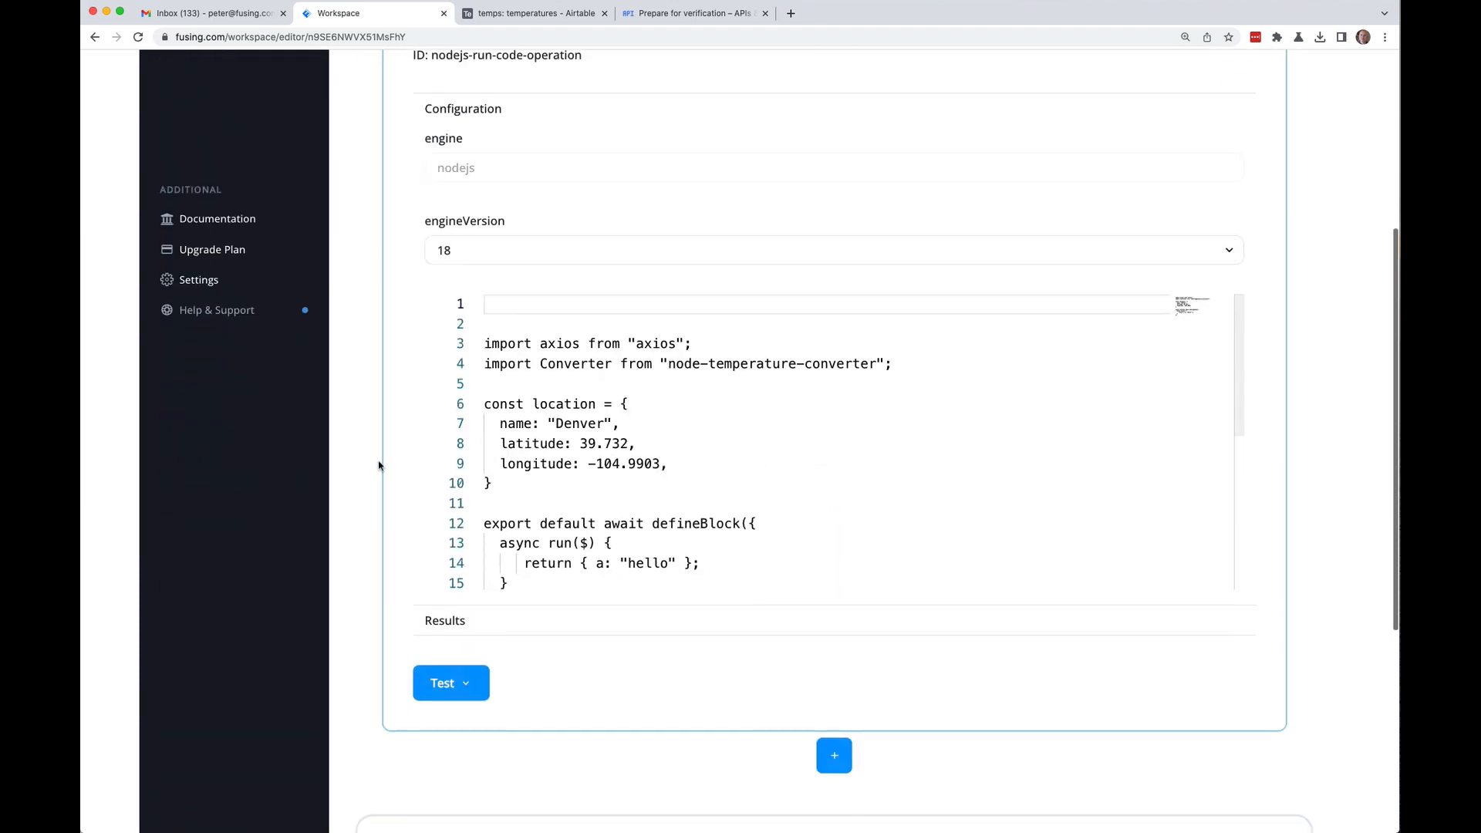
left_click(466, 670)
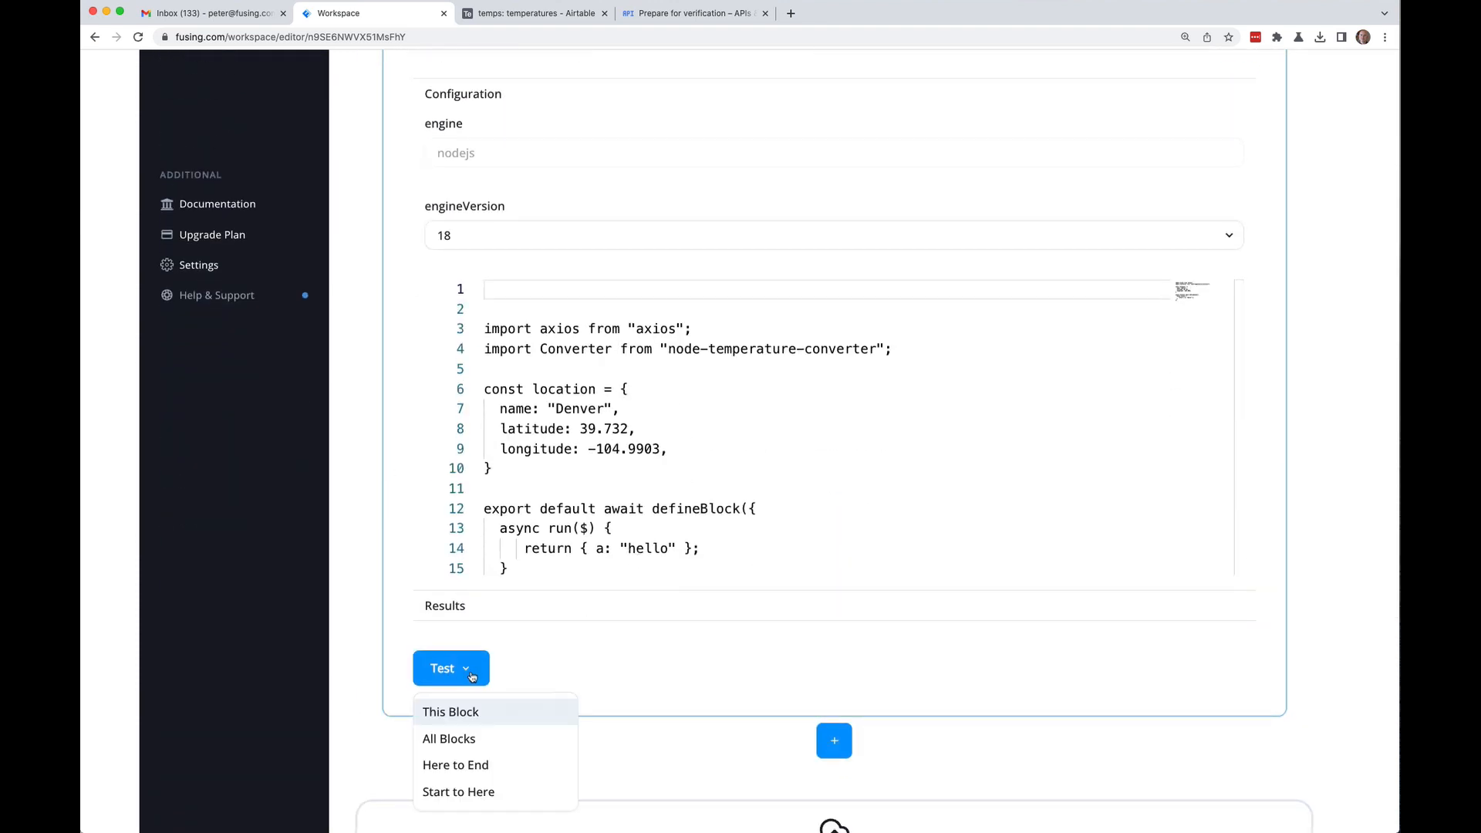
left_click(466, 718)
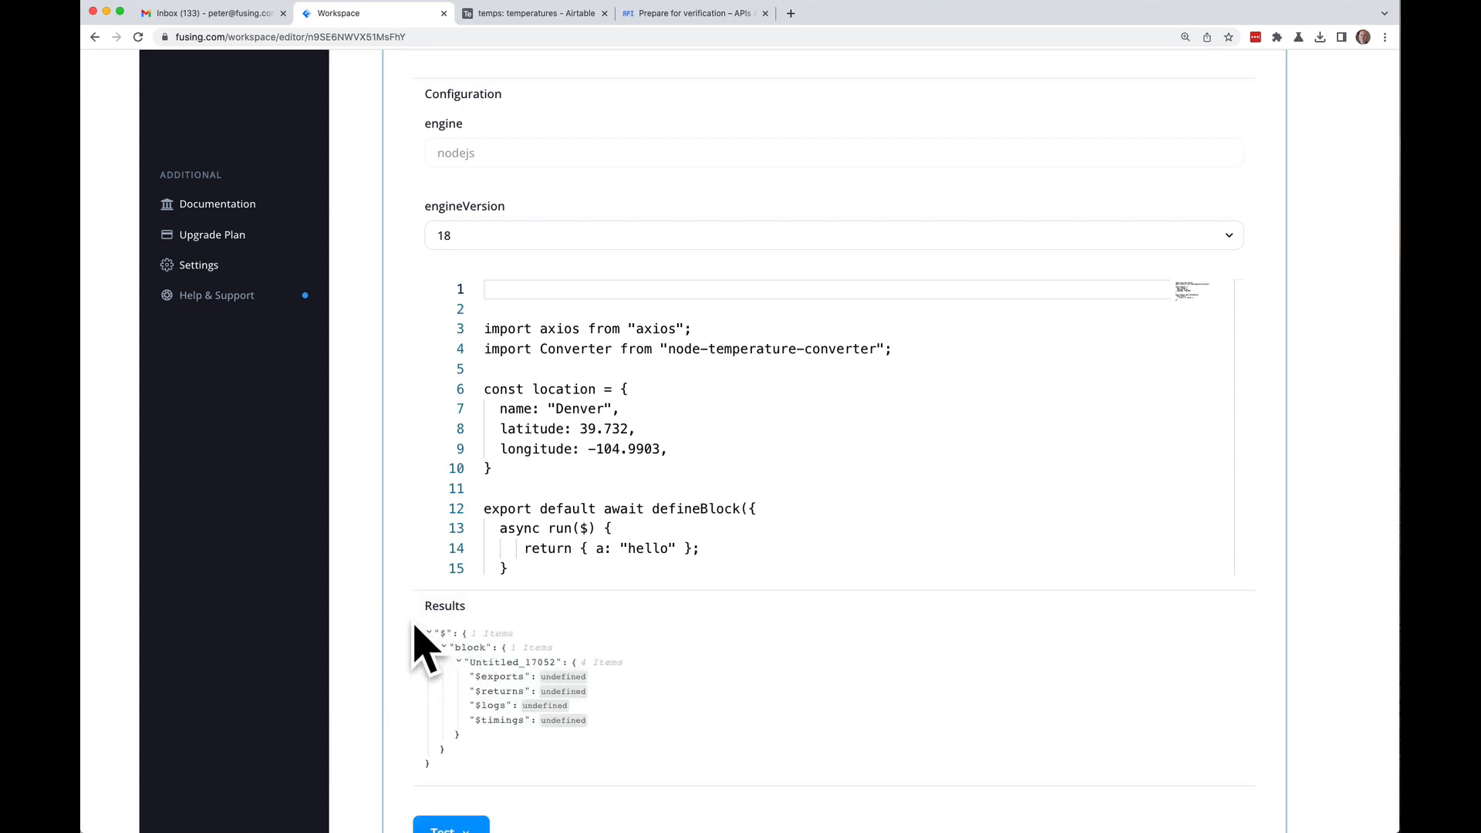
scroll(409, 390, "up", 5)
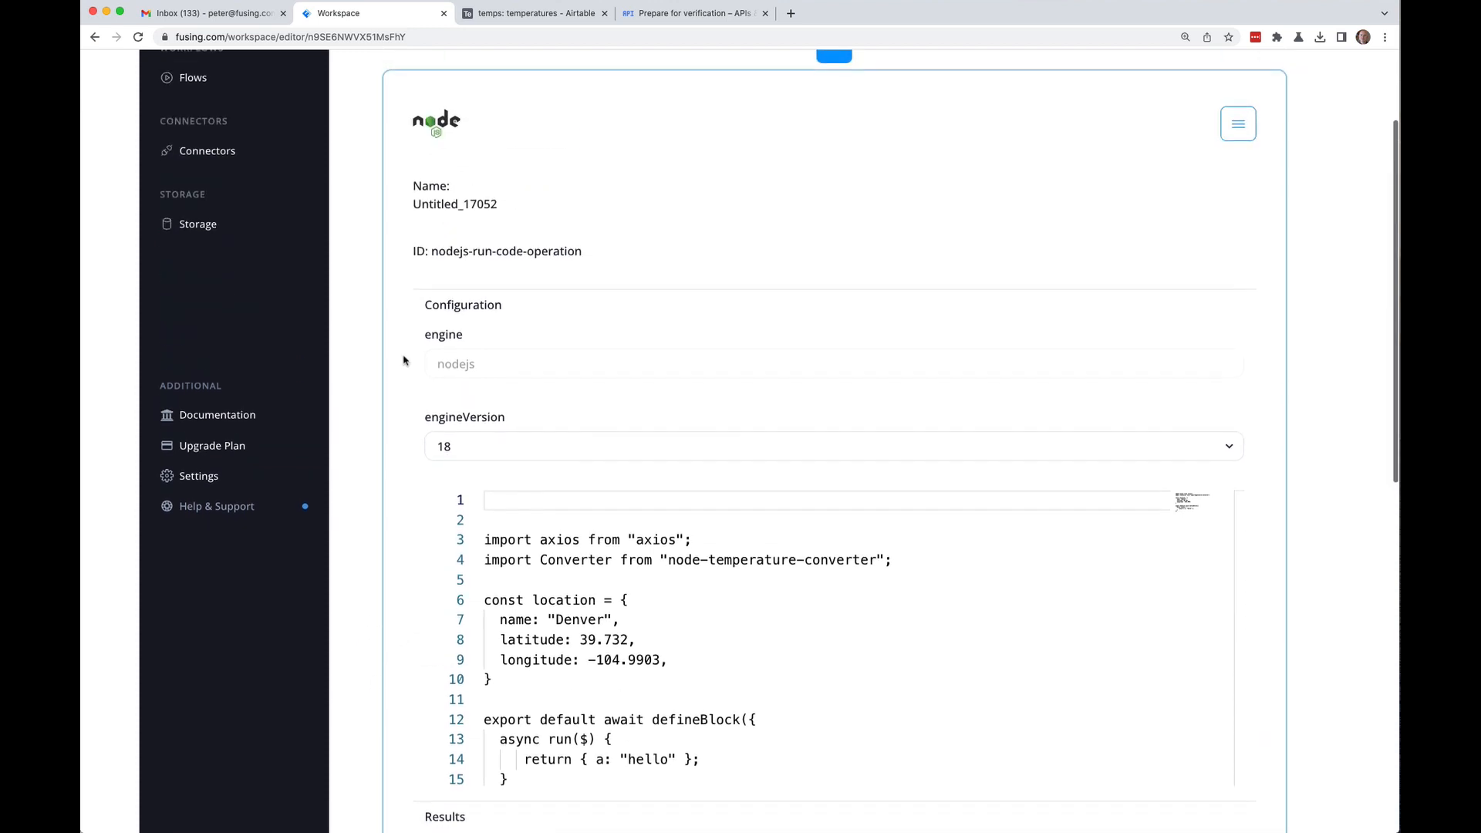
Step: Rename the block from Untitled_17052 to NodeJS and save the flow
left_click(493, 279)
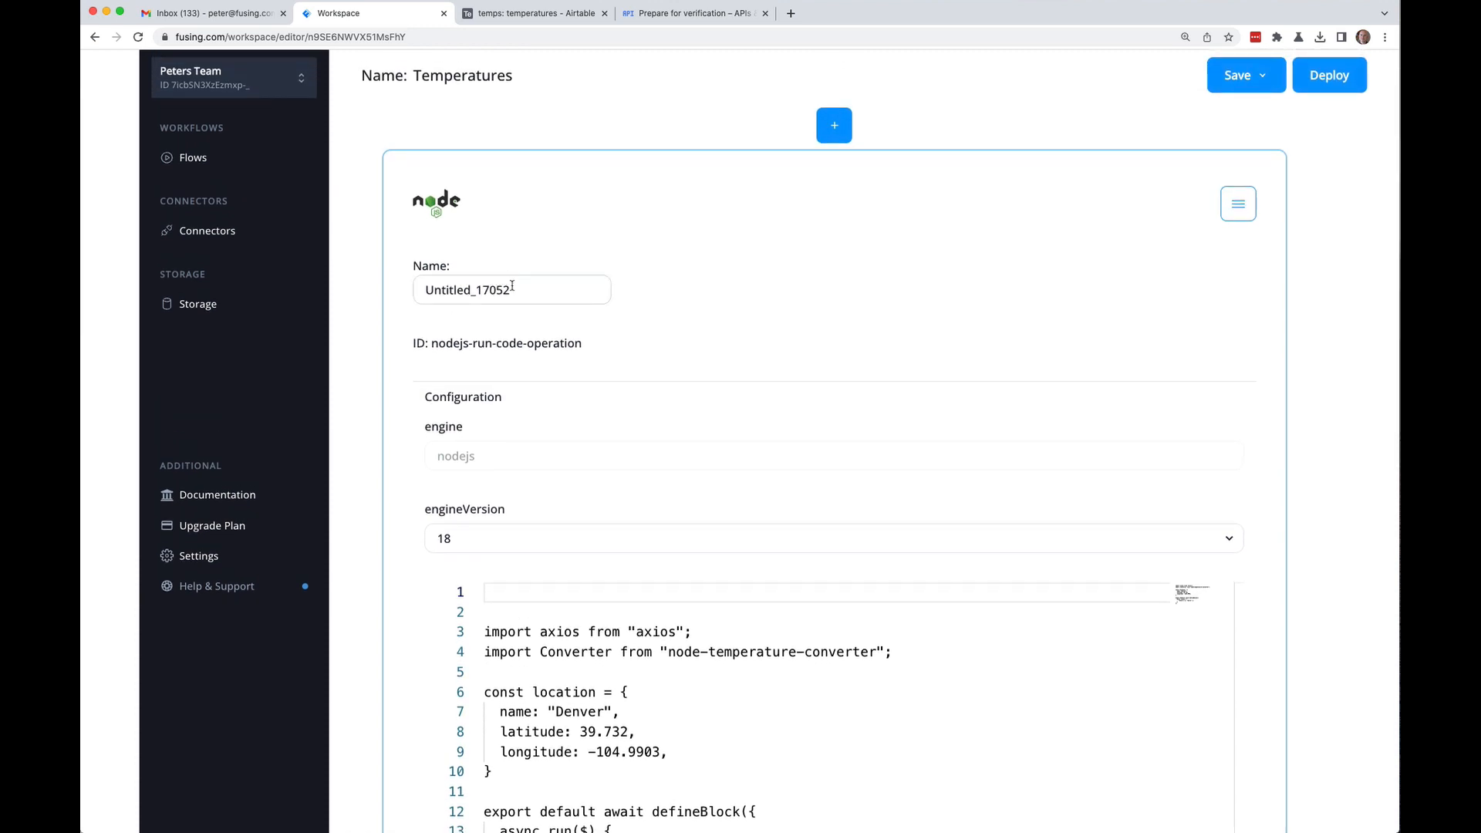
left_click(512, 286)
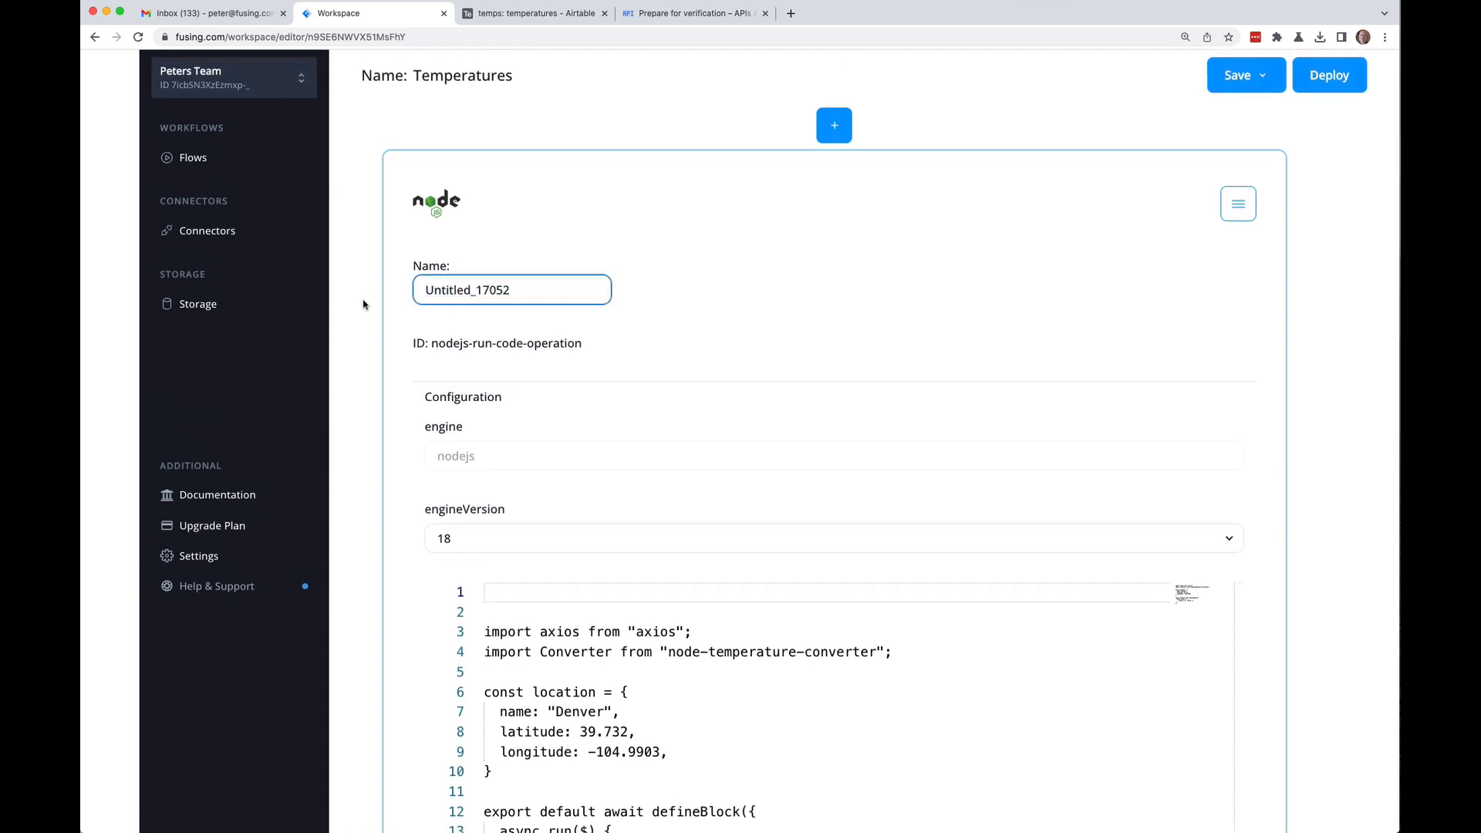
key("BackSpace")
key("BackSpace")
key("BackSpace")
key("BackSpace")
key("BackSpace")
type("Node")
key("Return")
left_click(1262, 85)
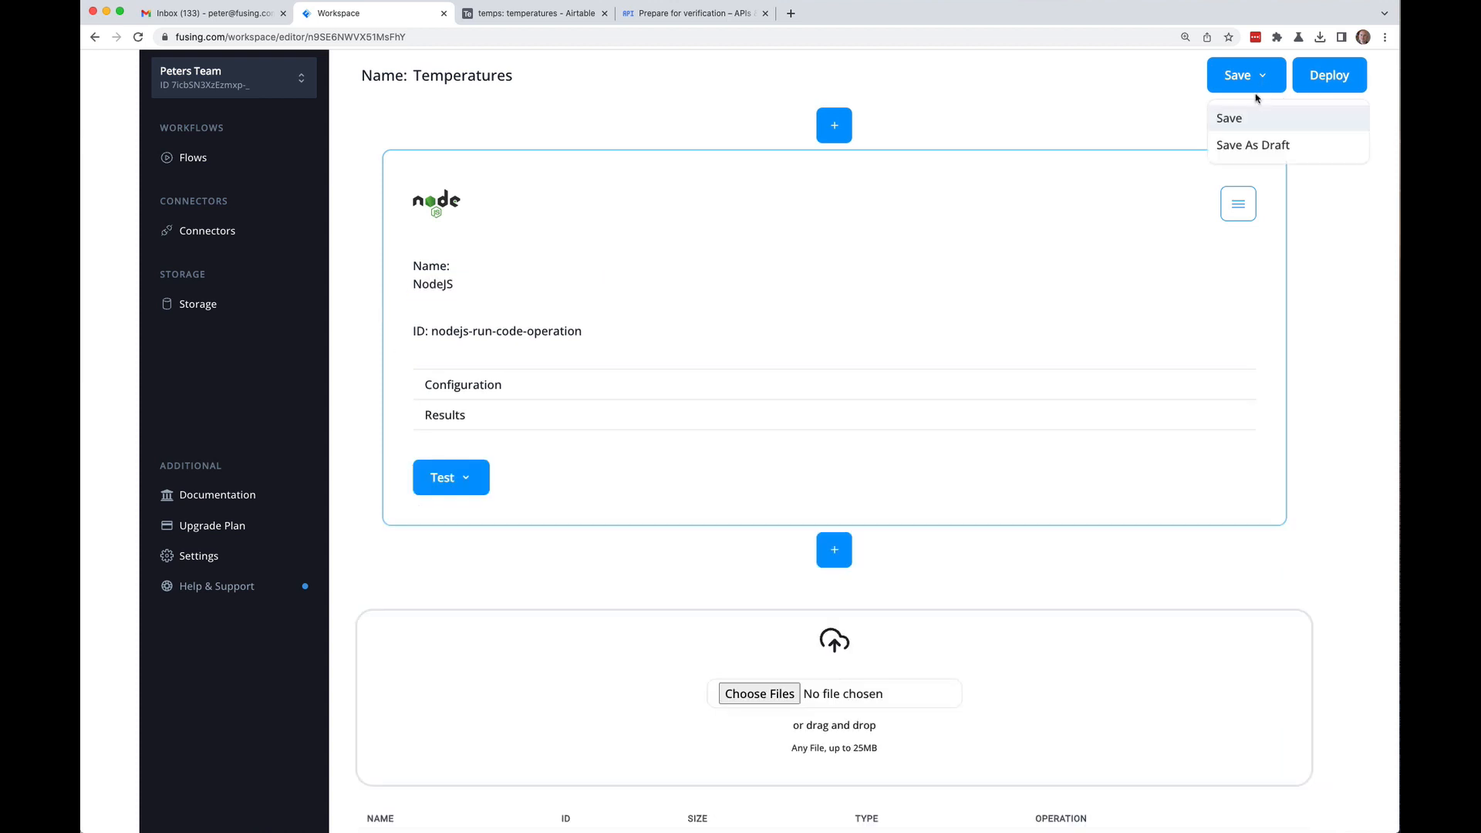
left_click(1232, 117)
left_click(474, 480)
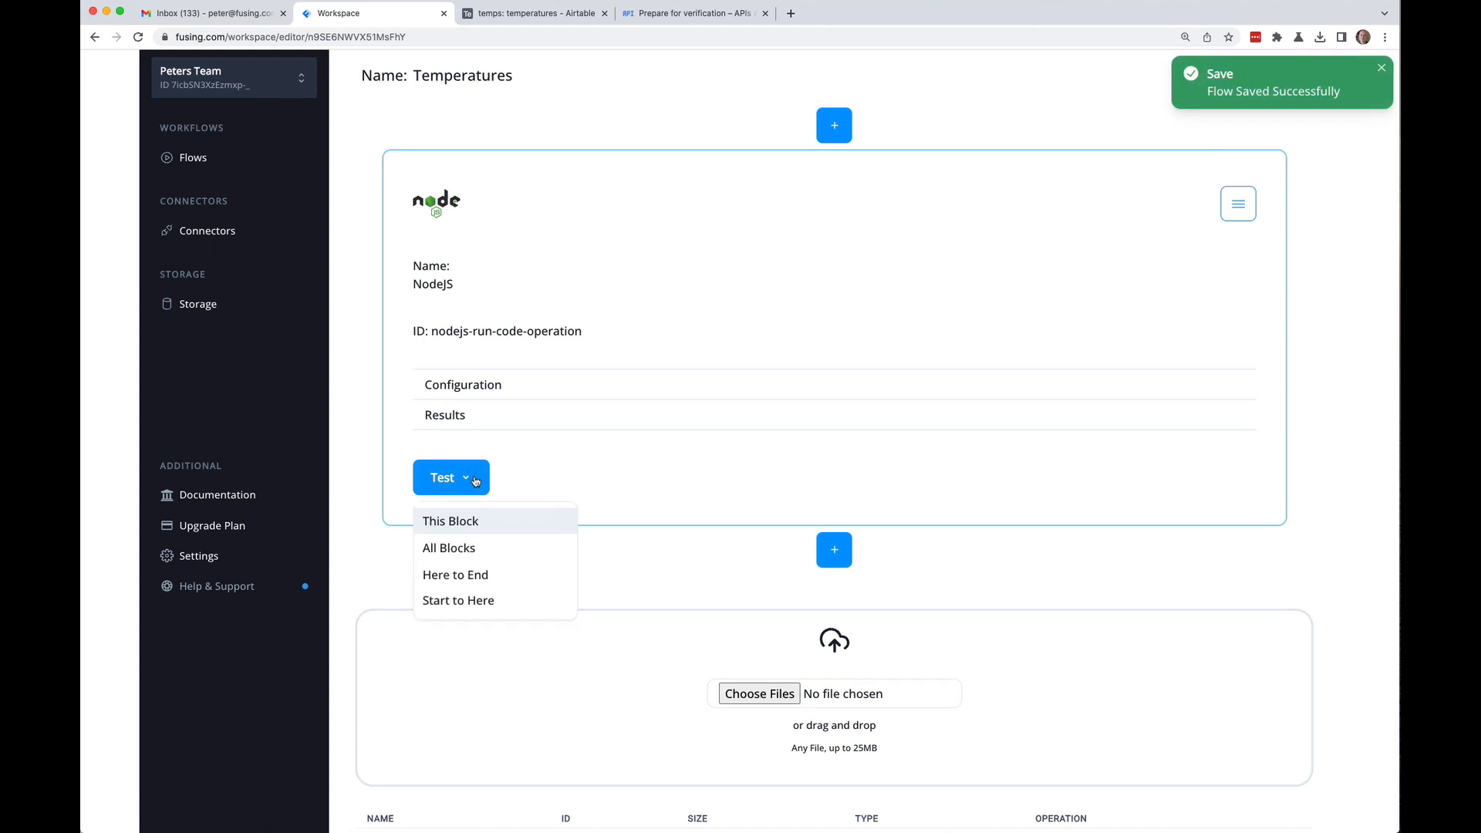
Step: Test the NodeJS block and check Results show a: "hello" in 387 ms
left_click(422, 521)
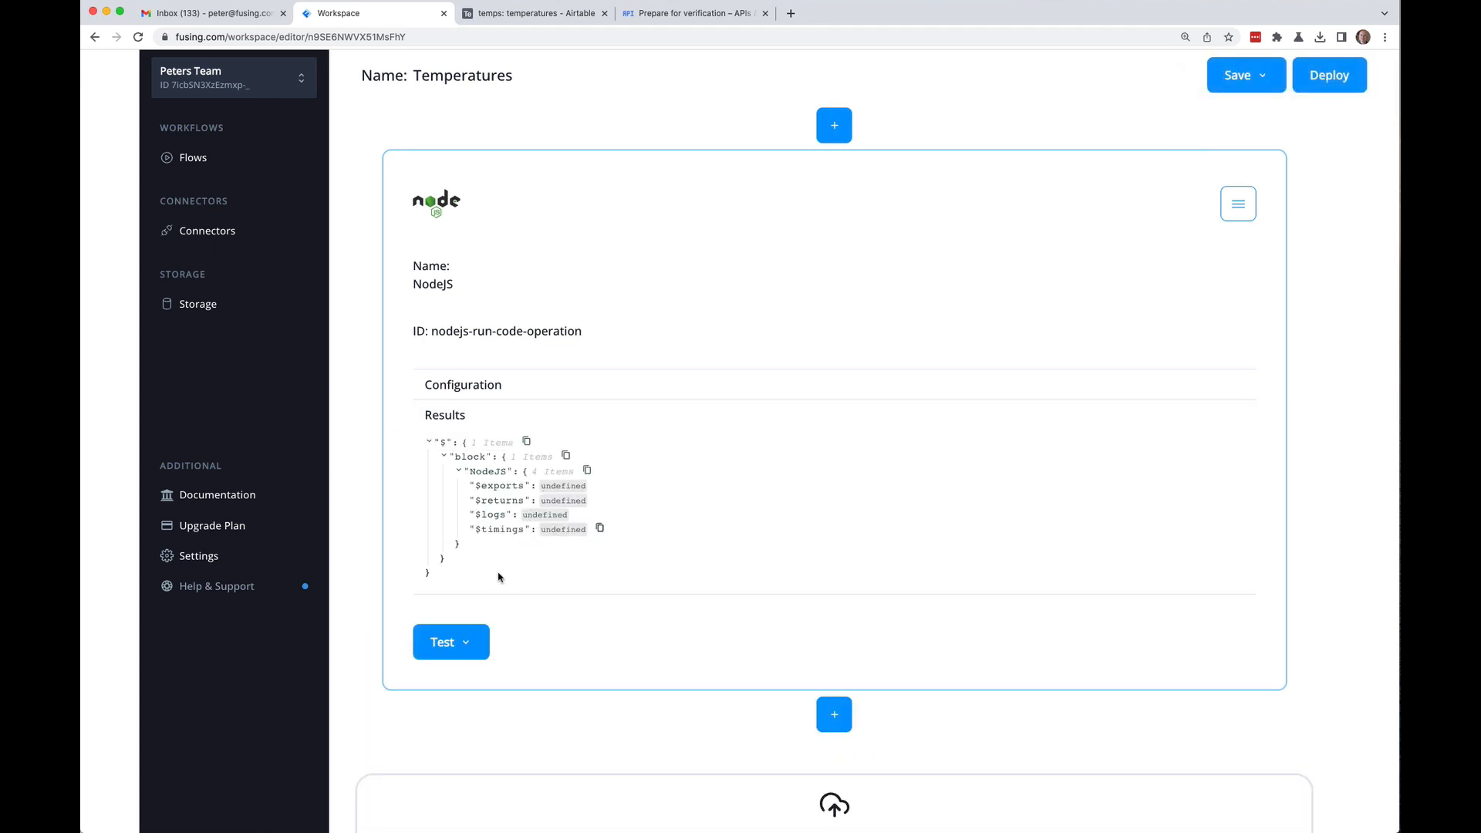
left_click(461, 648)
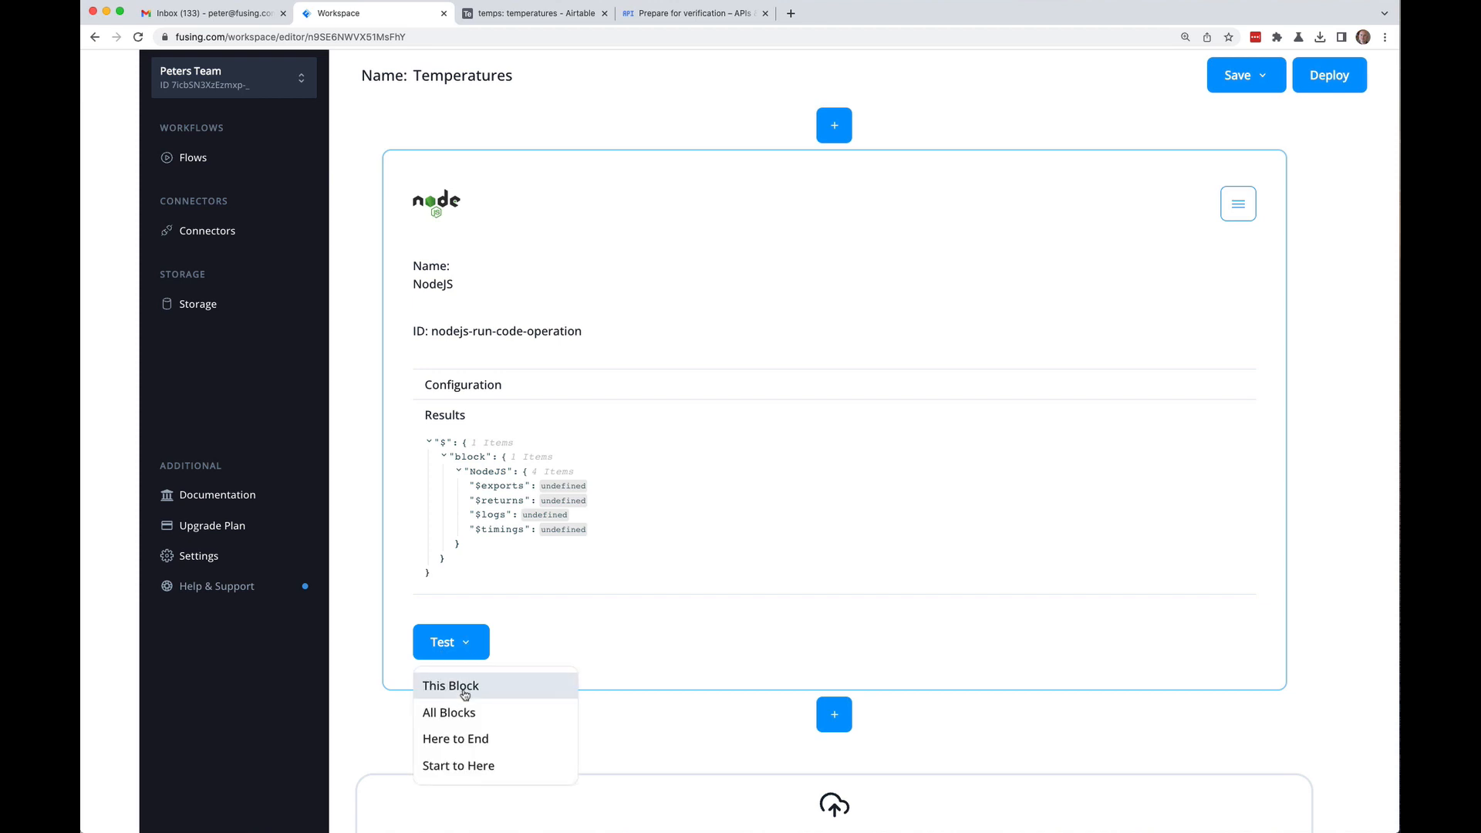
left_click(465, 695)
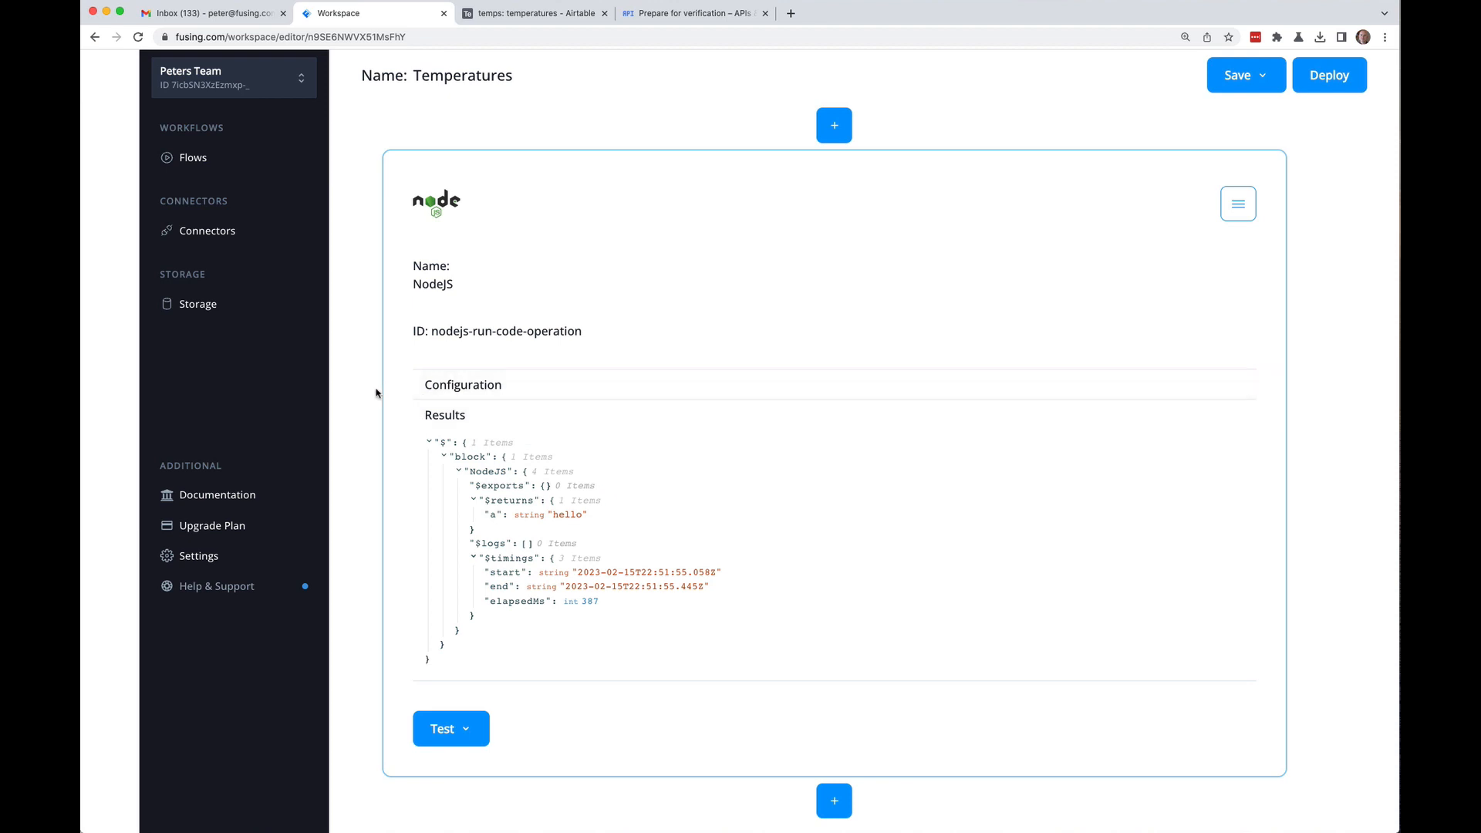
scroll(375, 393, "up", 2)
left_click(466, 448)
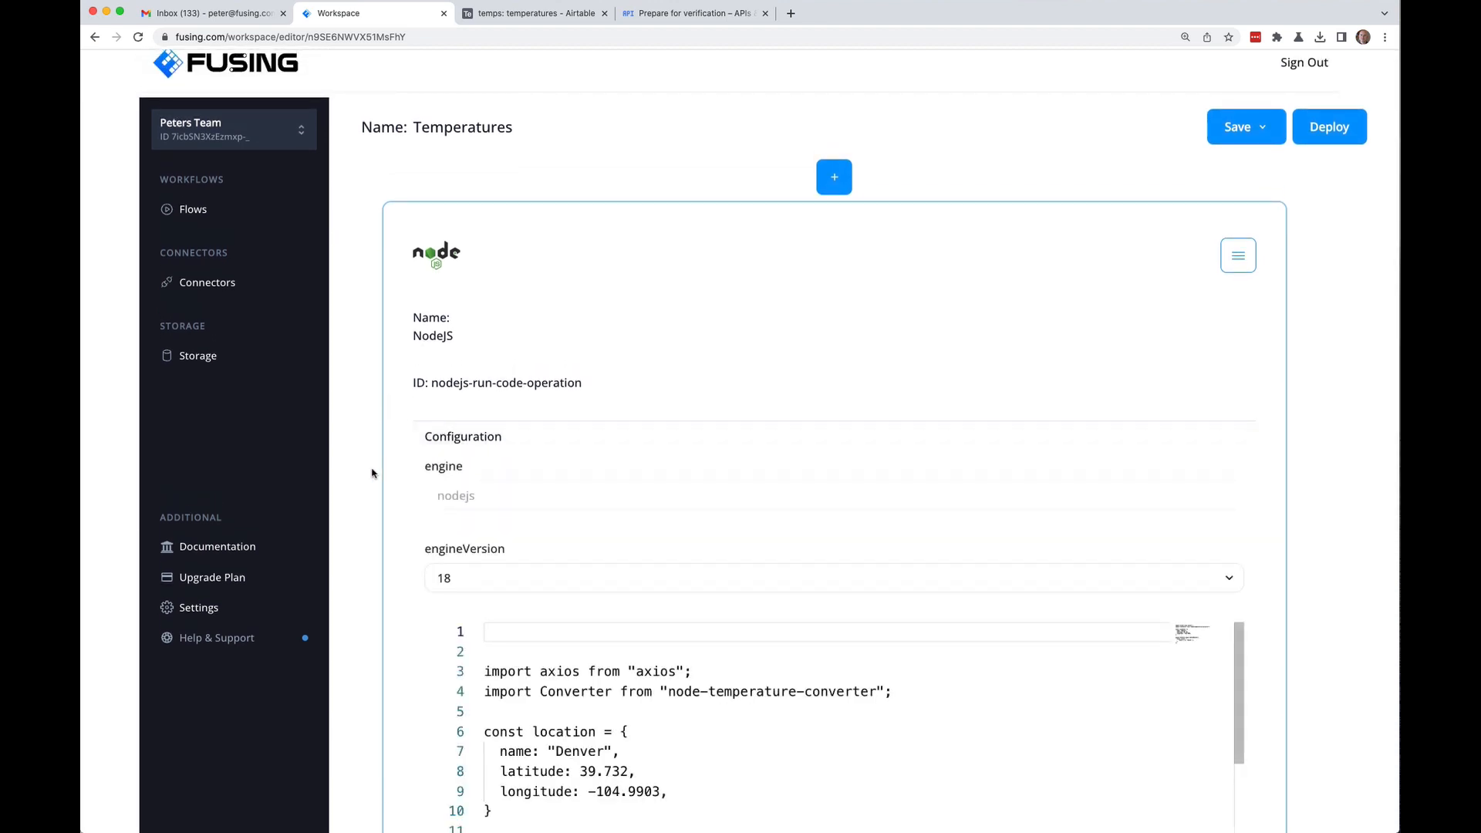
scroll(351, 509, "down", 10)
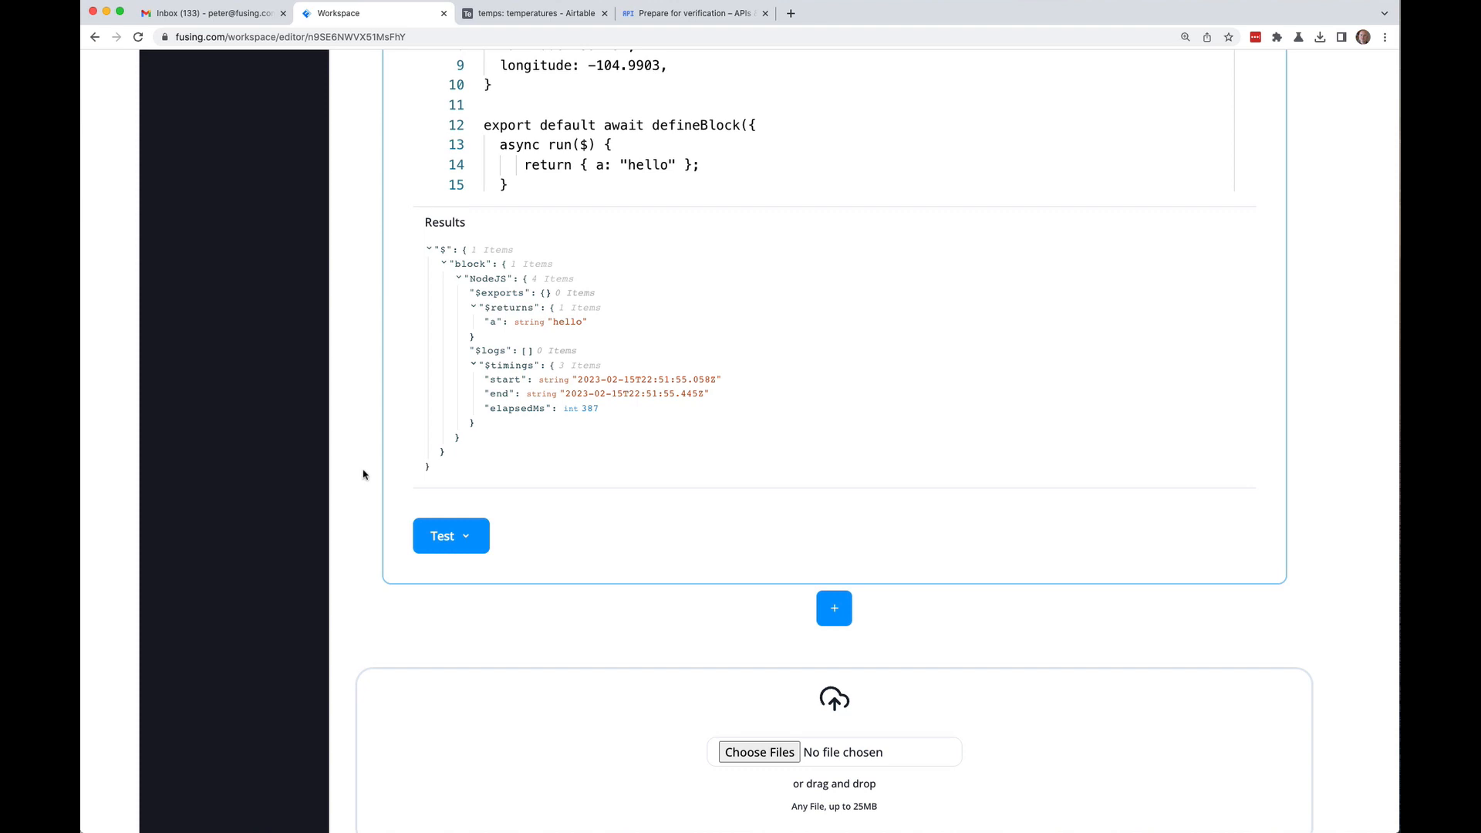
scroll(363, 474, "up", 5)
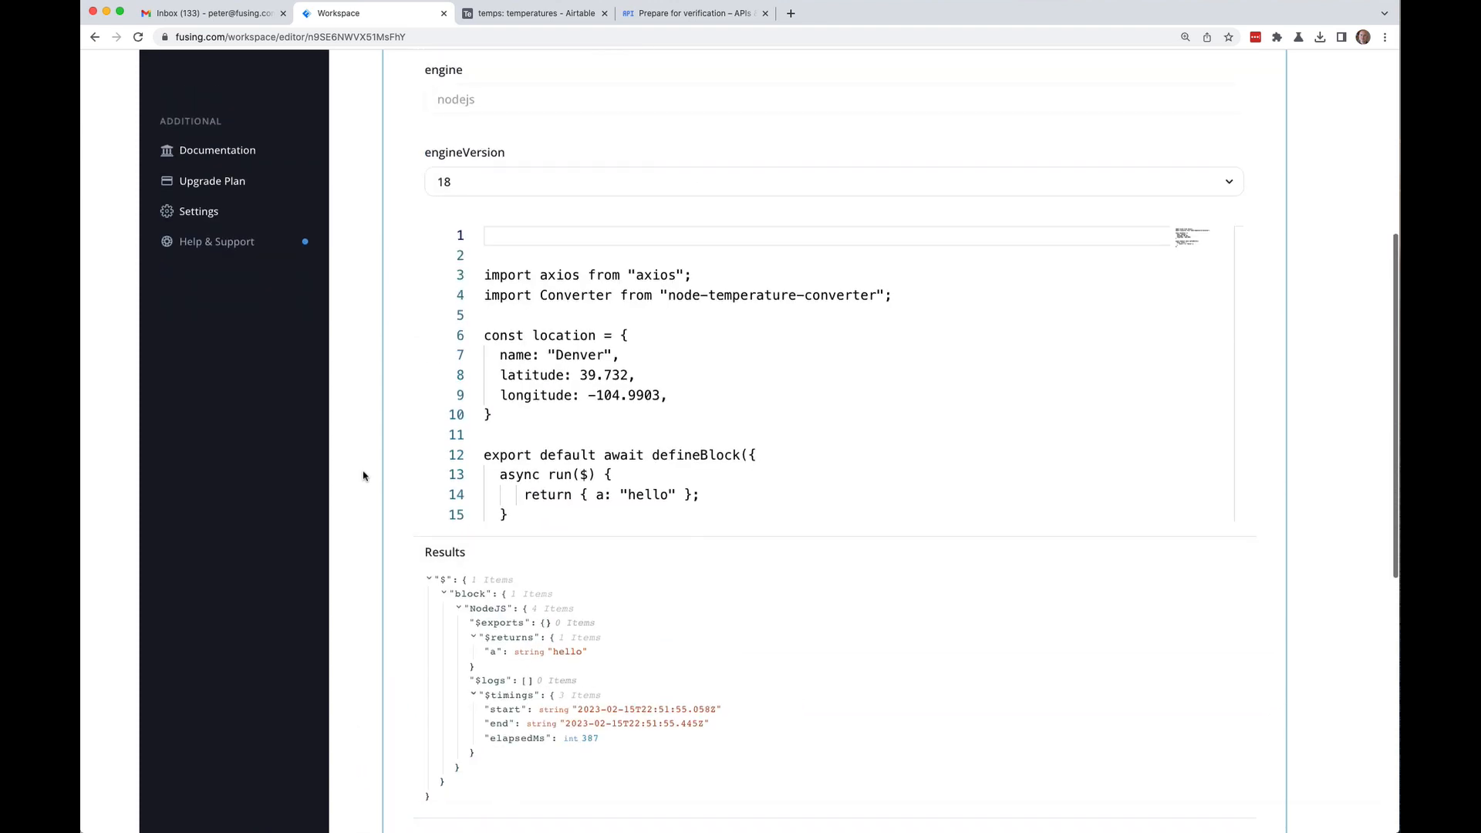
scroll(365, 474, "down", 4)
scroll(369, 476, "up", 4)
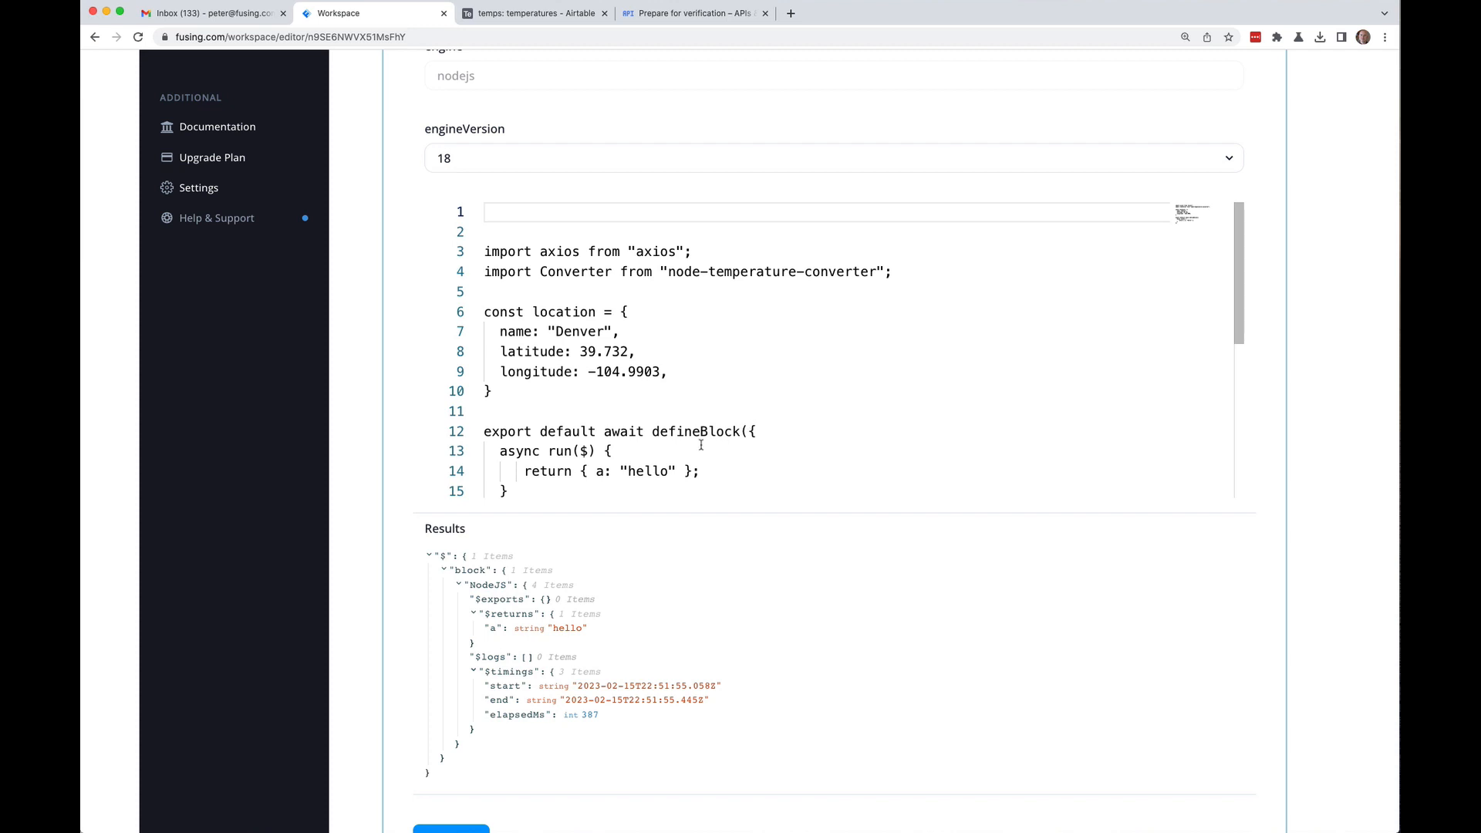
Step: Inside run(), destructure name, latitude, longitude from location and start let response = await axios.get(
left_click(700, 449)
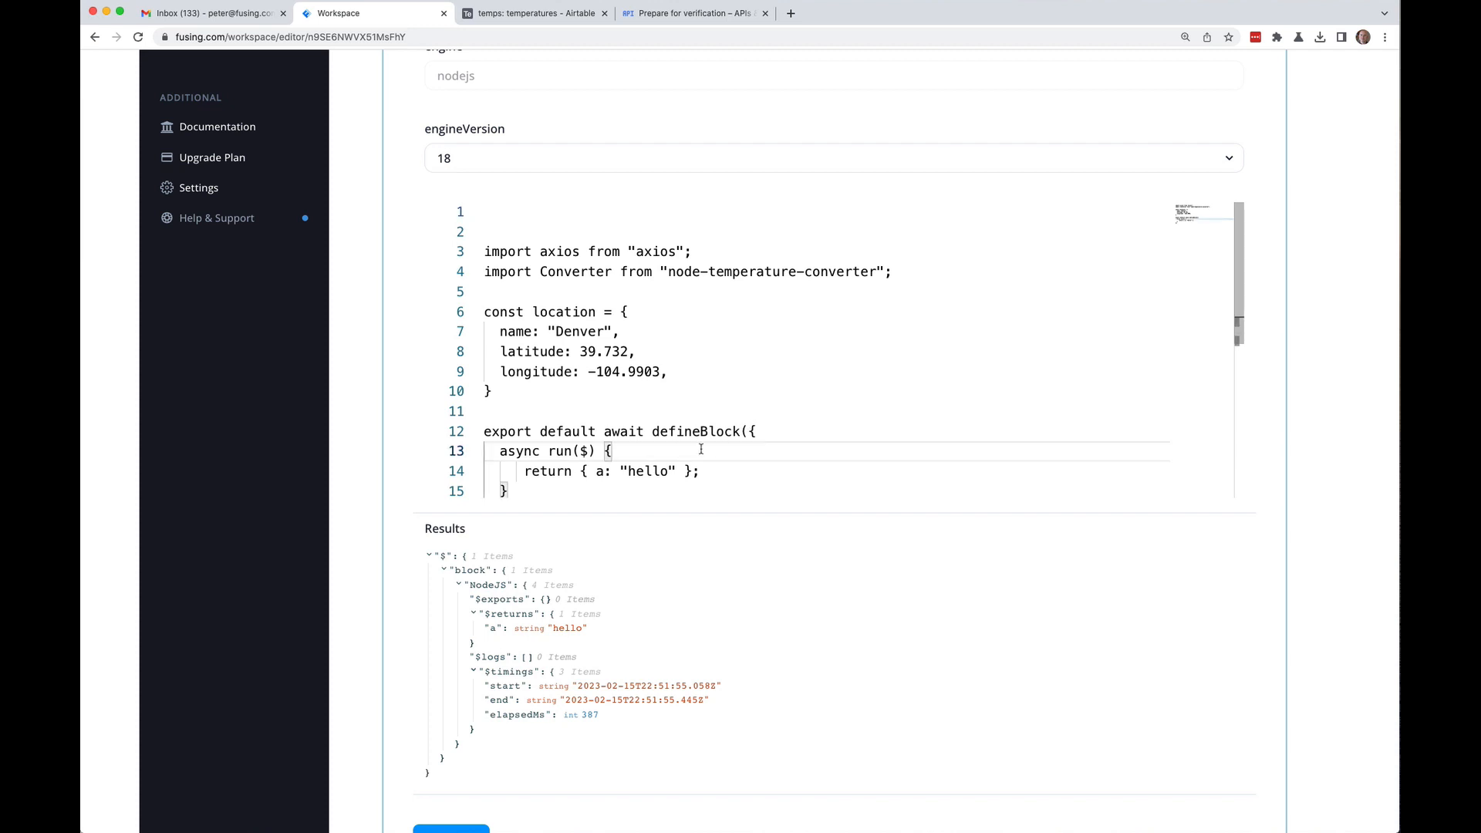
key("Return")
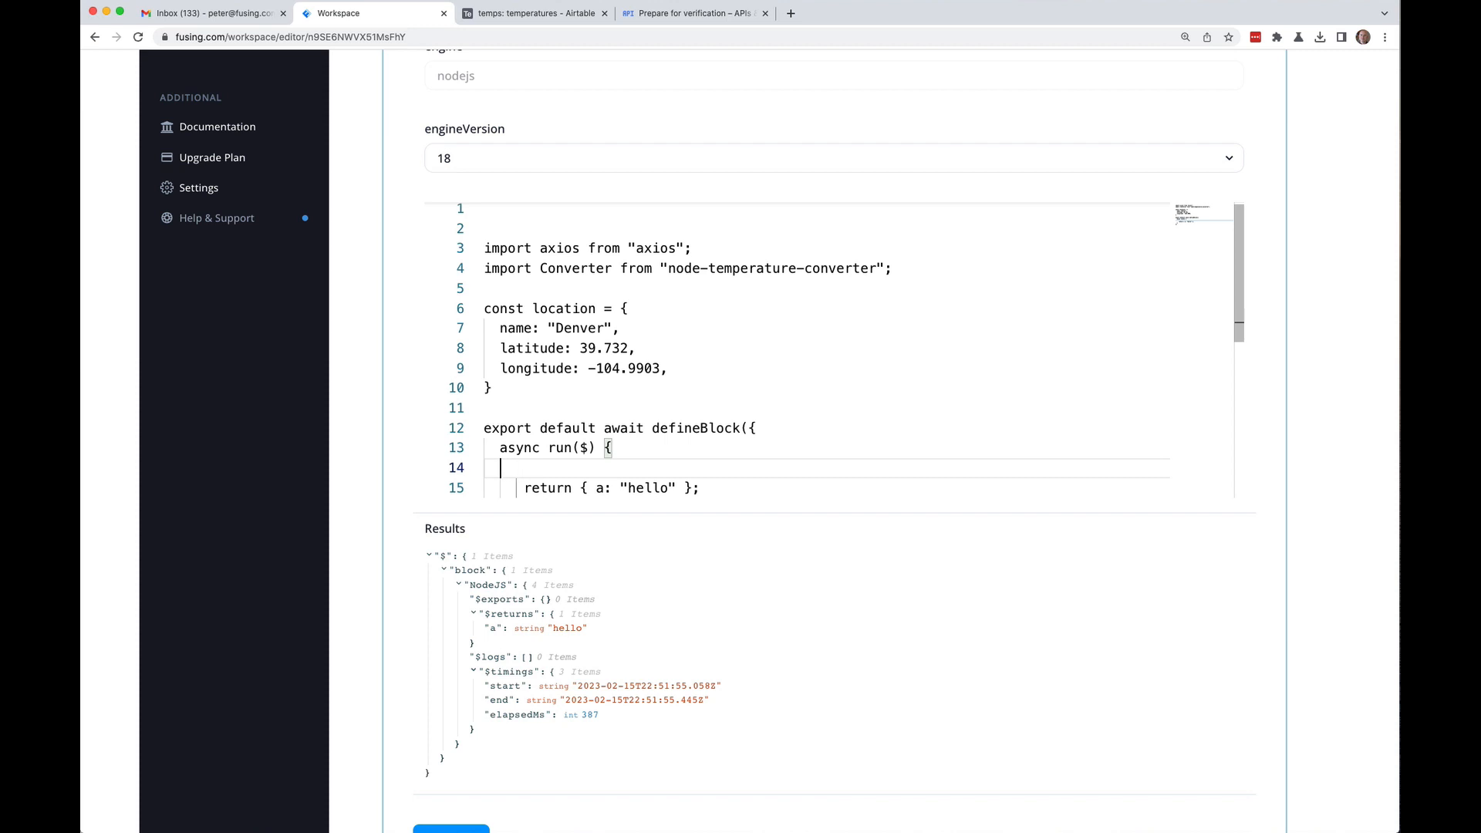
type("const { name, lati")
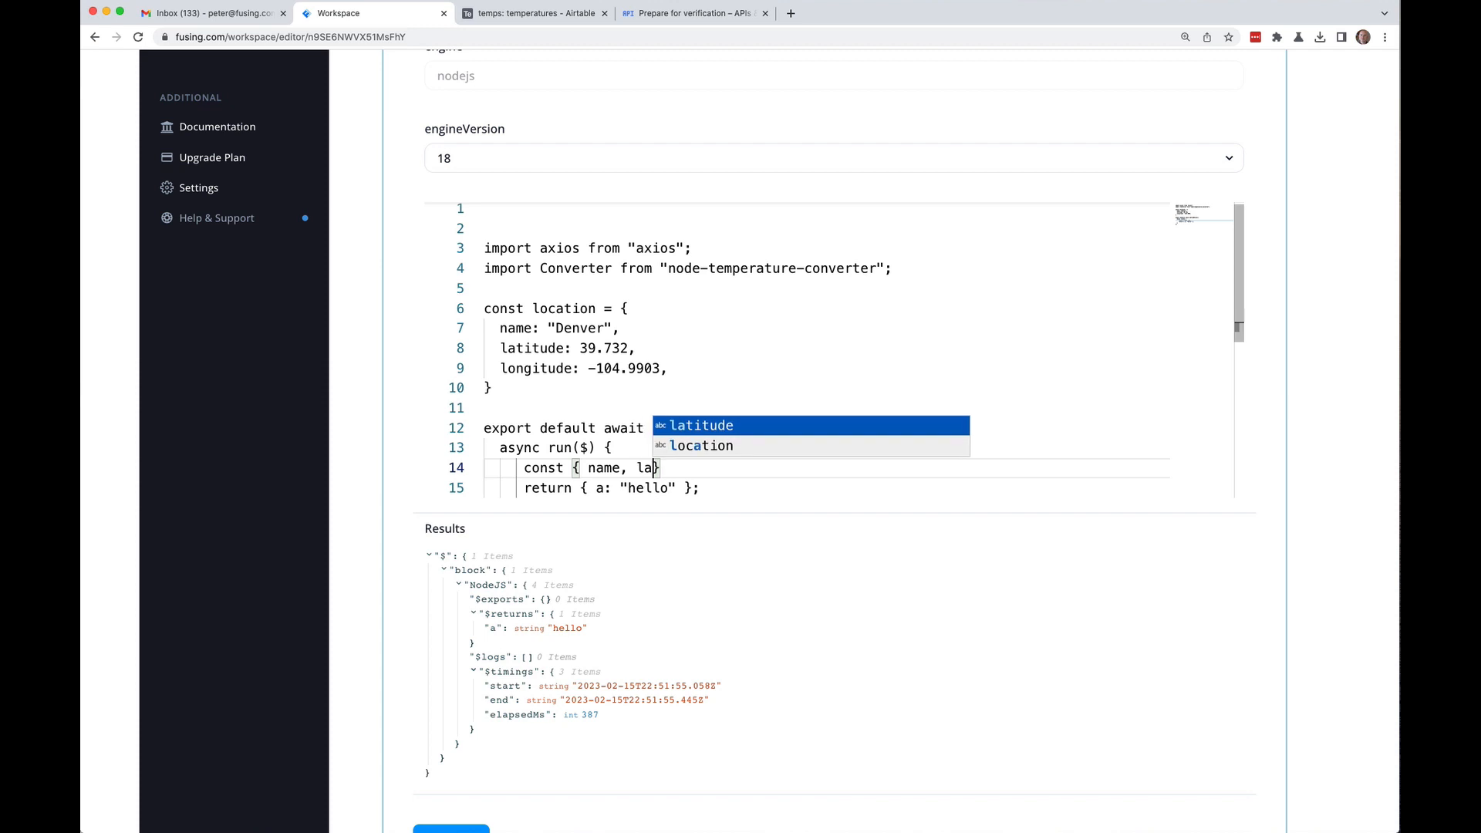
type("tude, ")
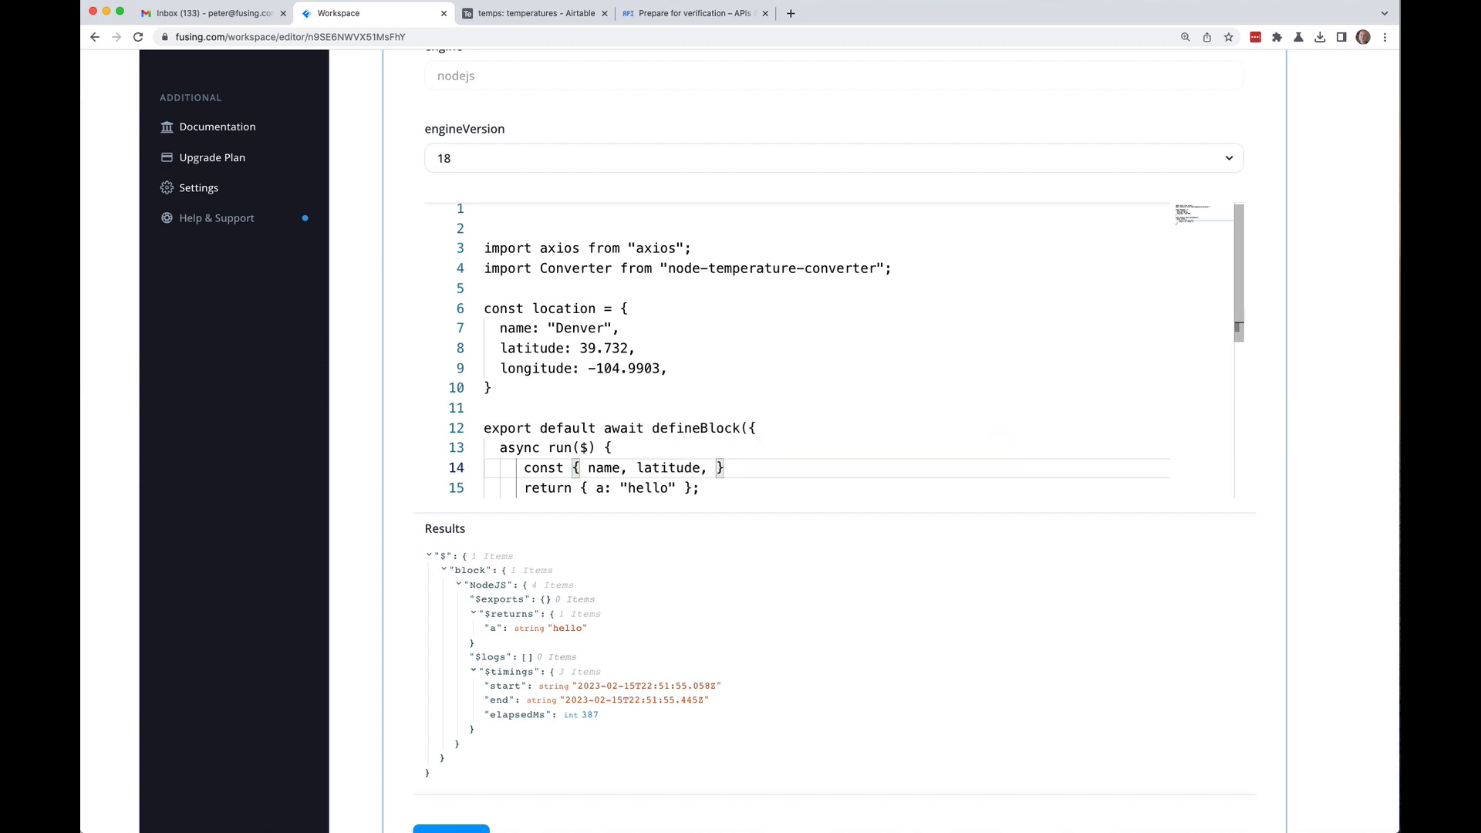
type("lon")
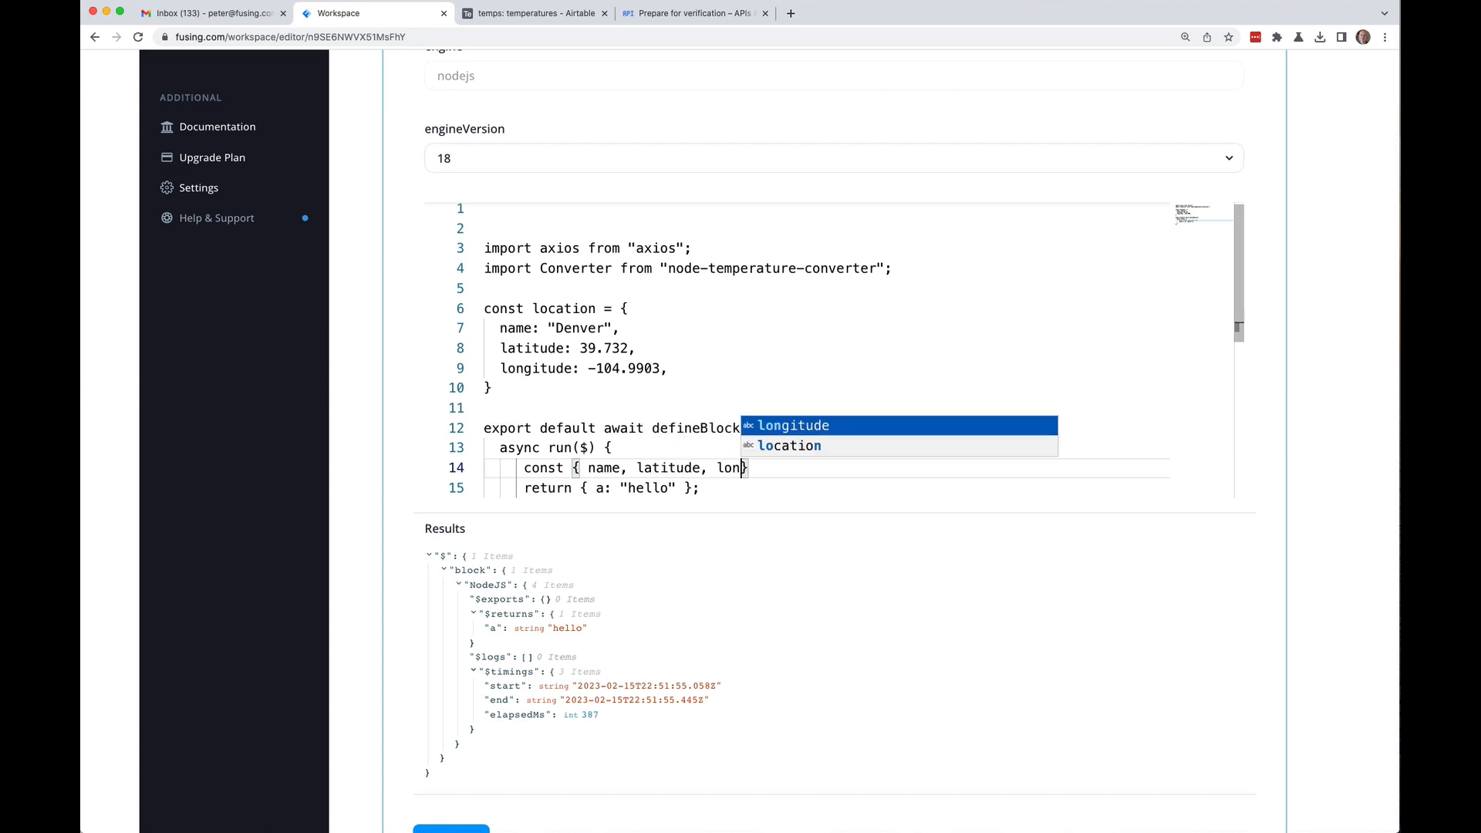
key("Return")
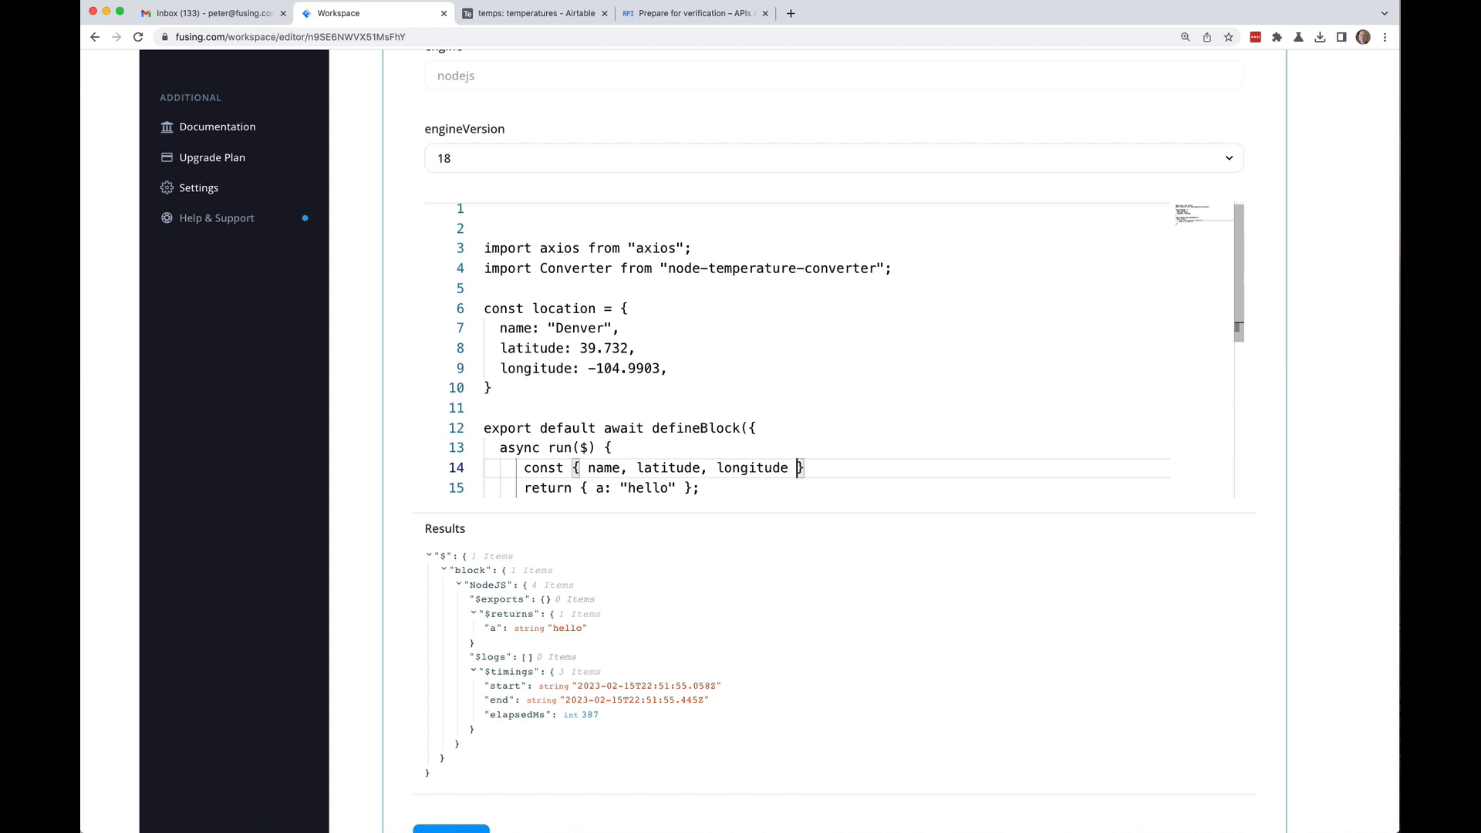
type(".")
type("= location;")
key("Return")
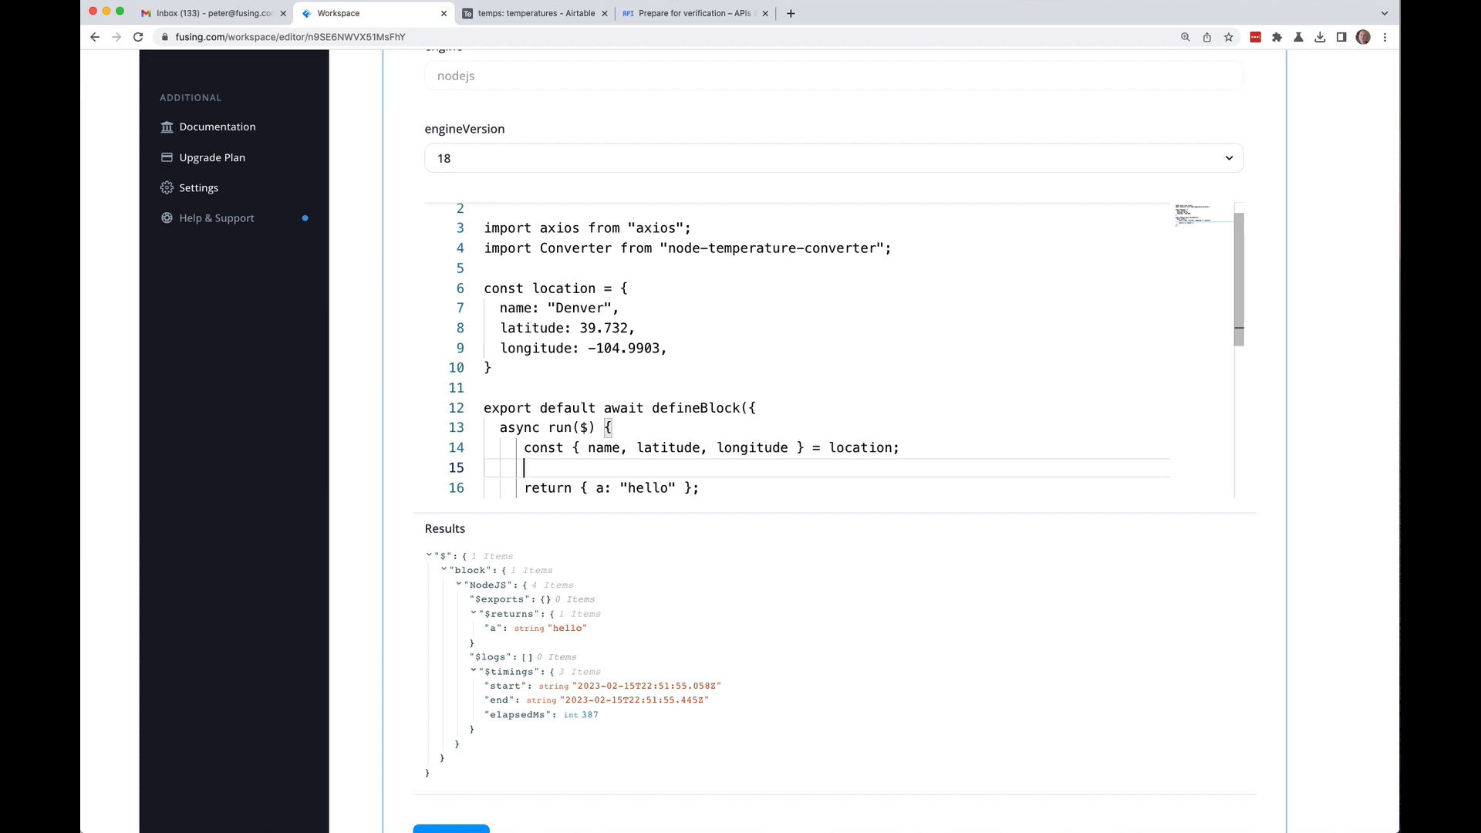
type("let response = await axios.get(")
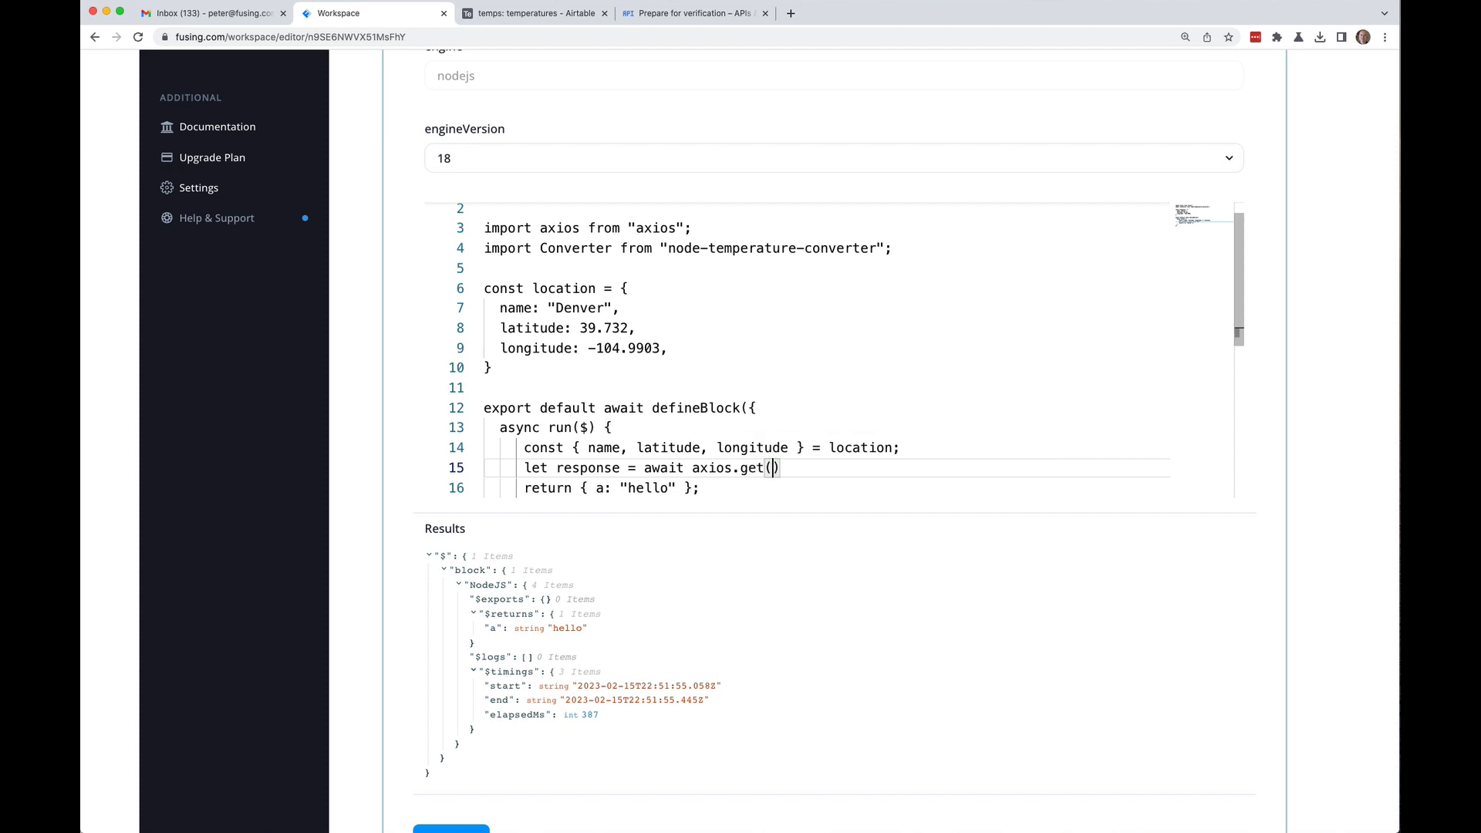
type("''")
key("Right")
type(";")
key("BackSpace")
key("BackSpace")
type("``")
key("Left")
type("https://api.we")
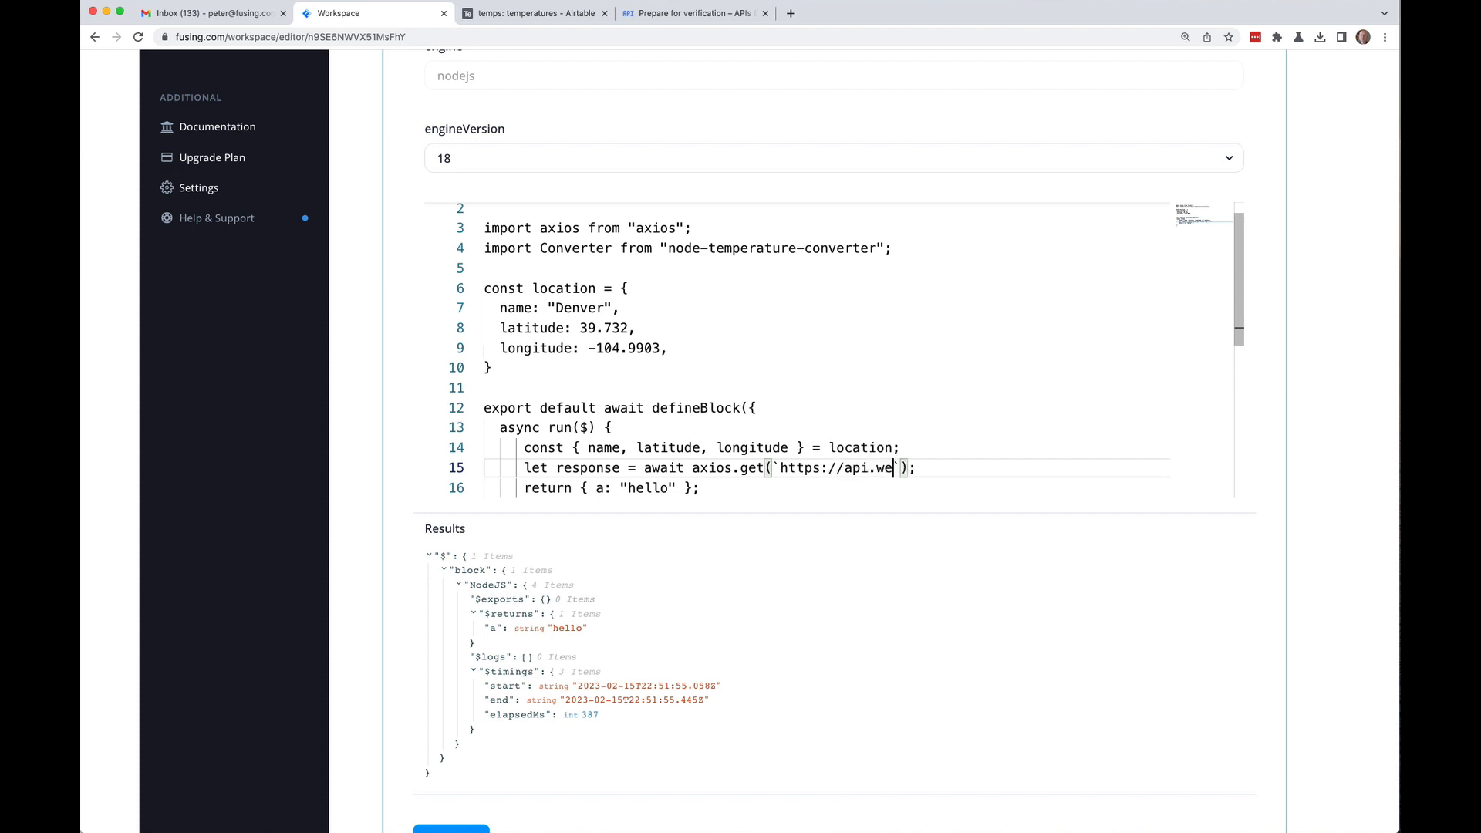
type("ather.")
type("gove")
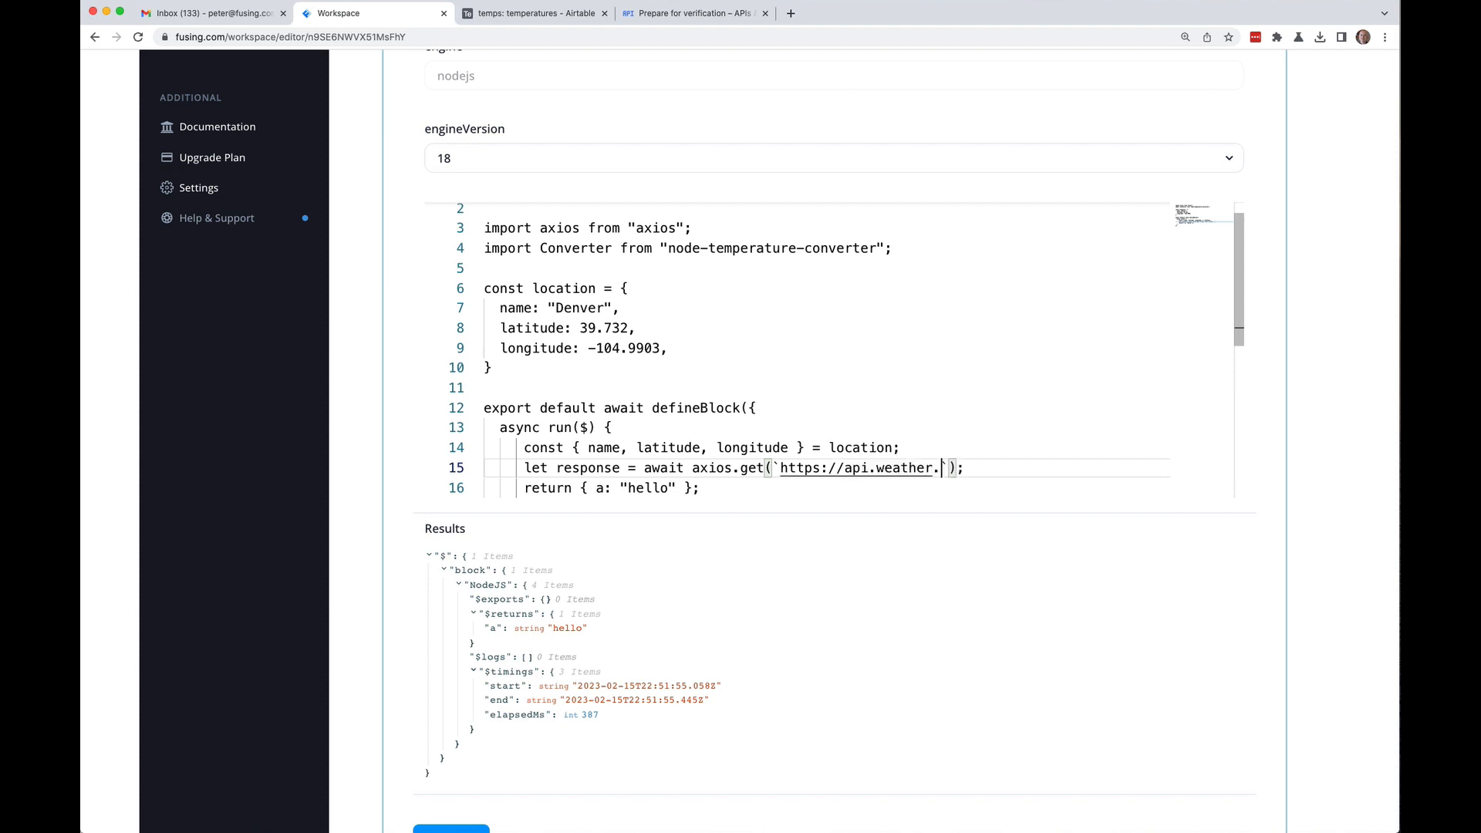
key("BackSpace")
Step: Append /points/${latitude},${longitude} to the request URL
type("/points/")
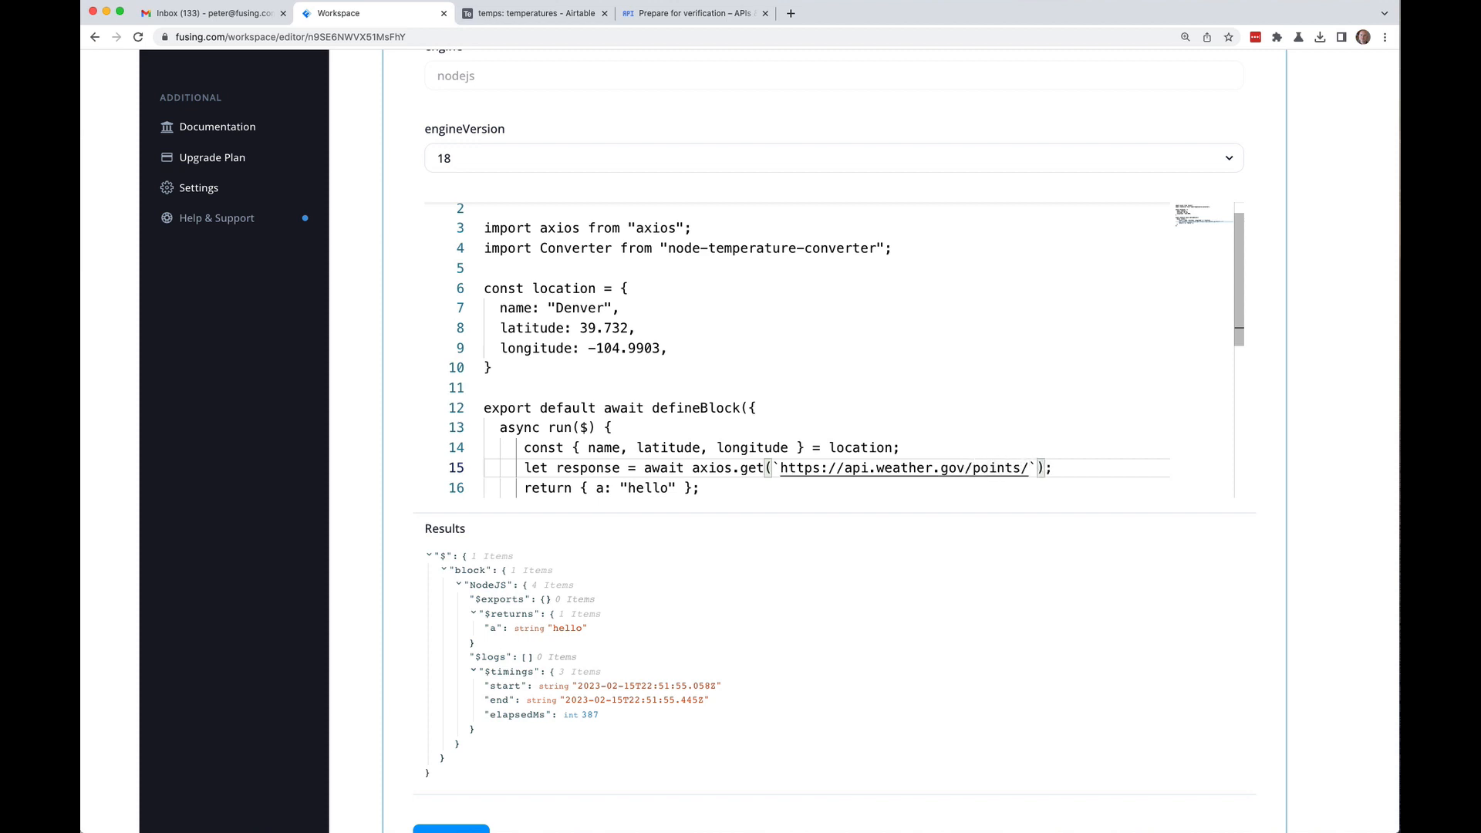
type("${lati")
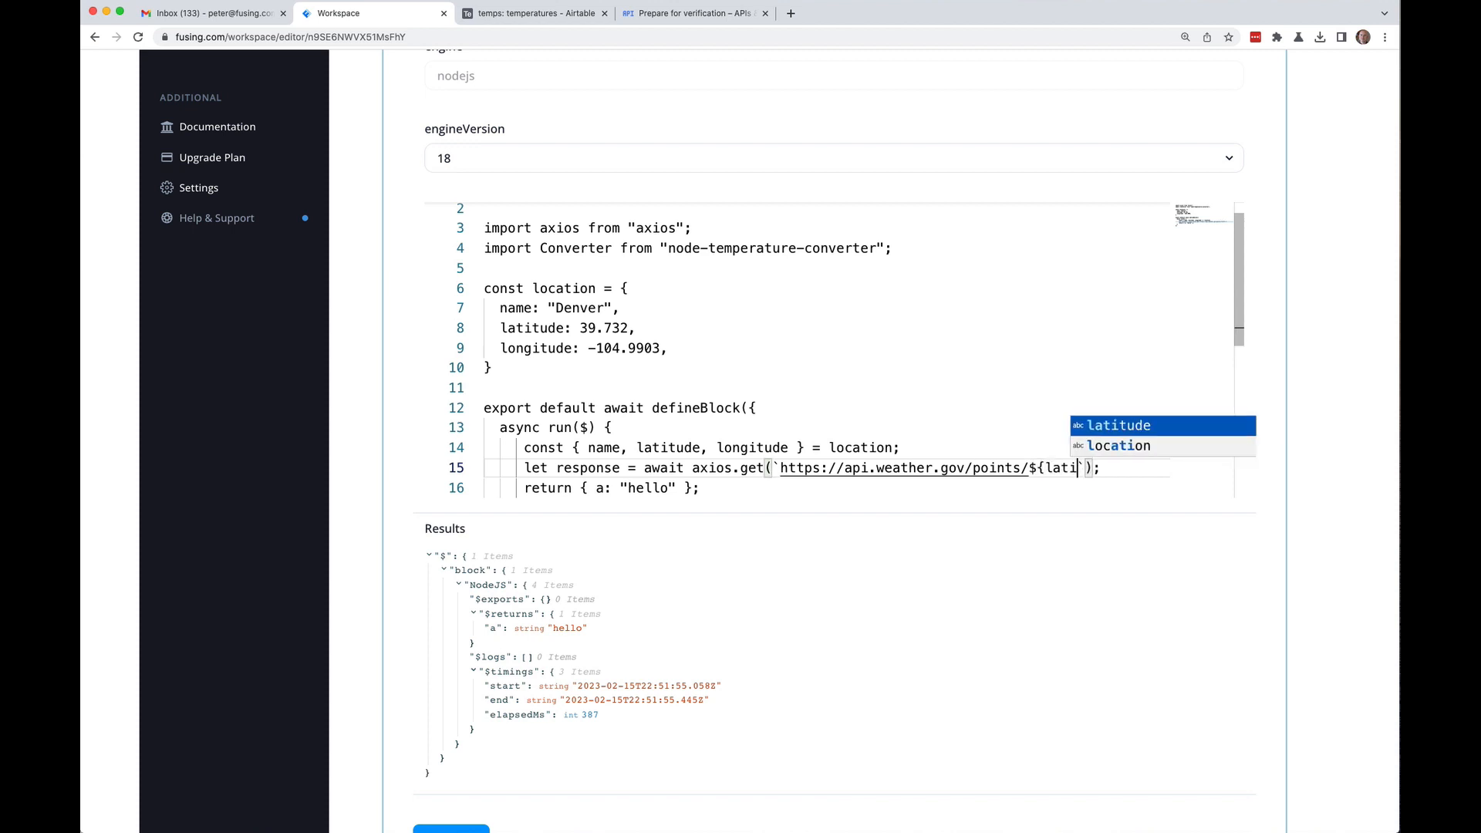
key("Return")
type("}")
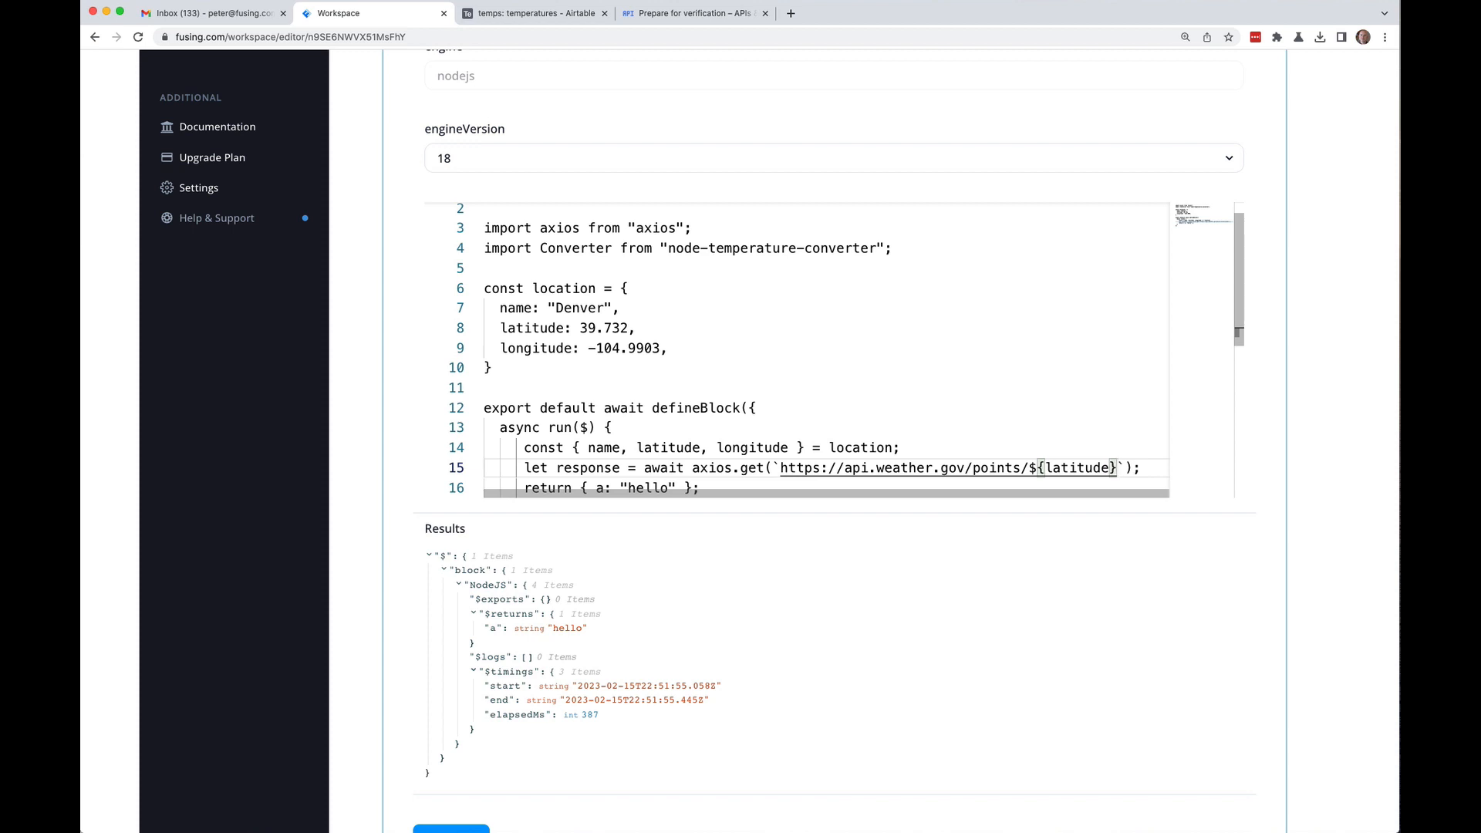
type(",$")
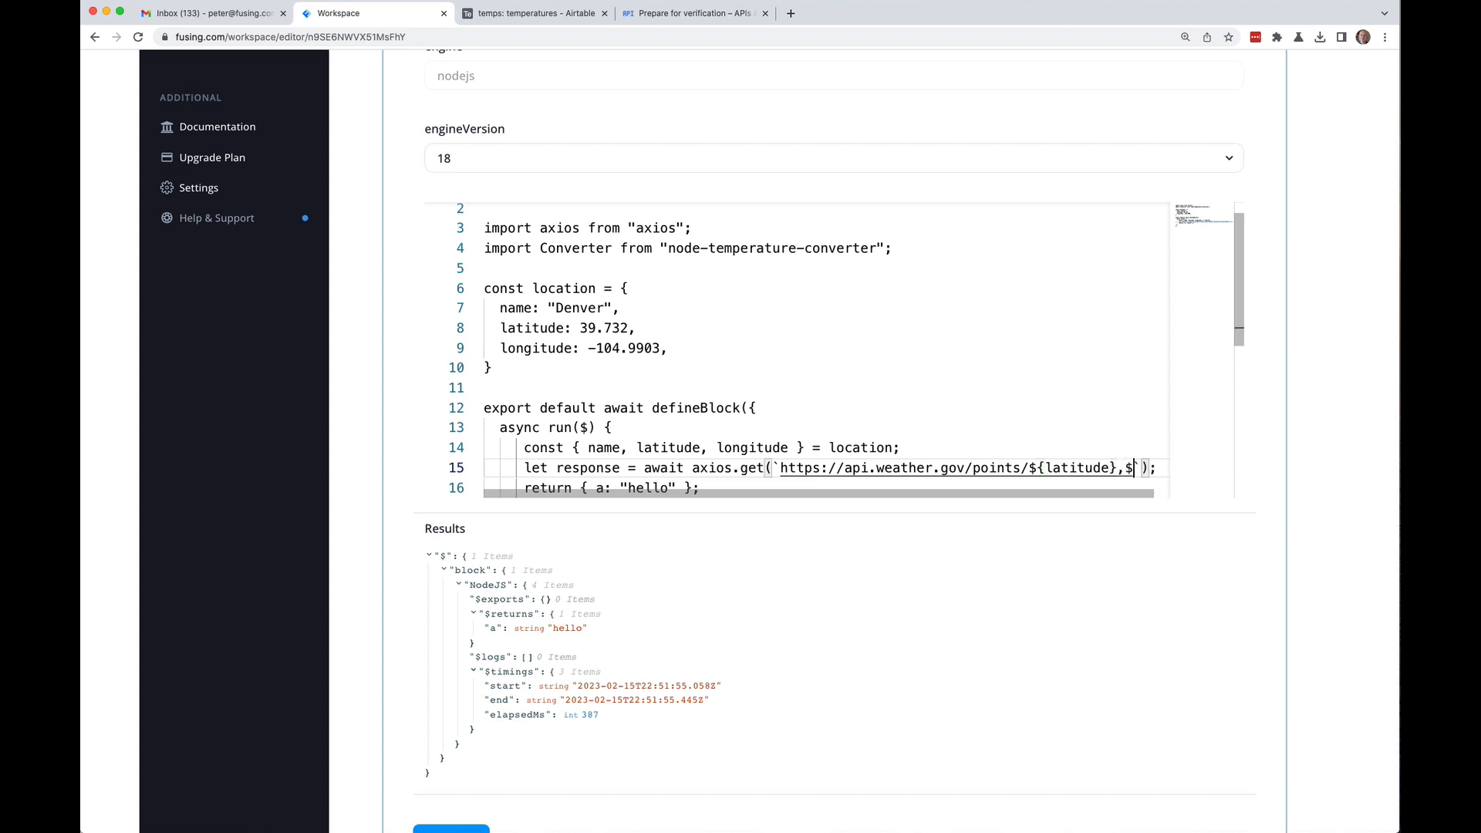
type("{")
type("lon")
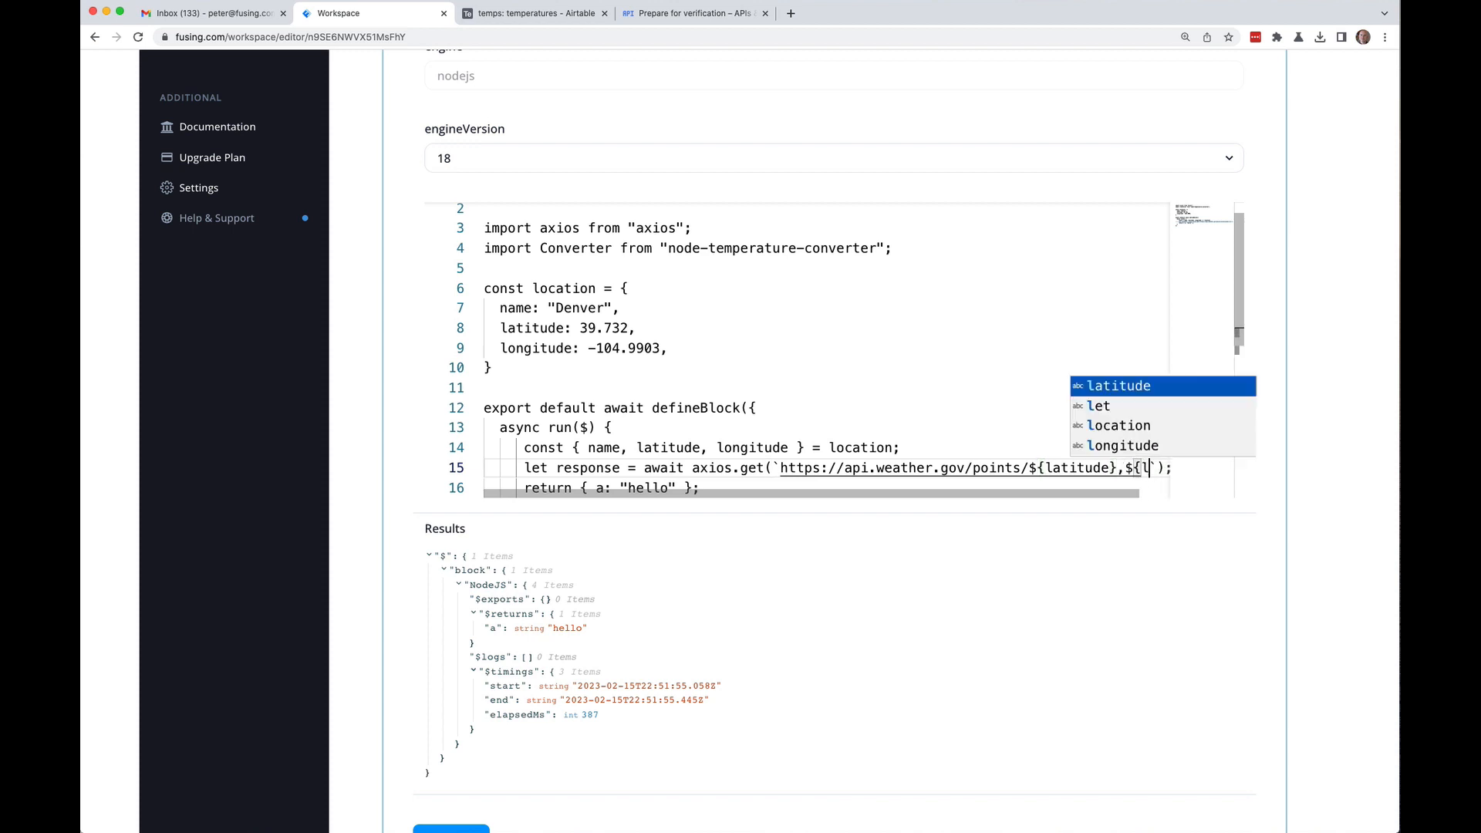
key("Return")
type("}")
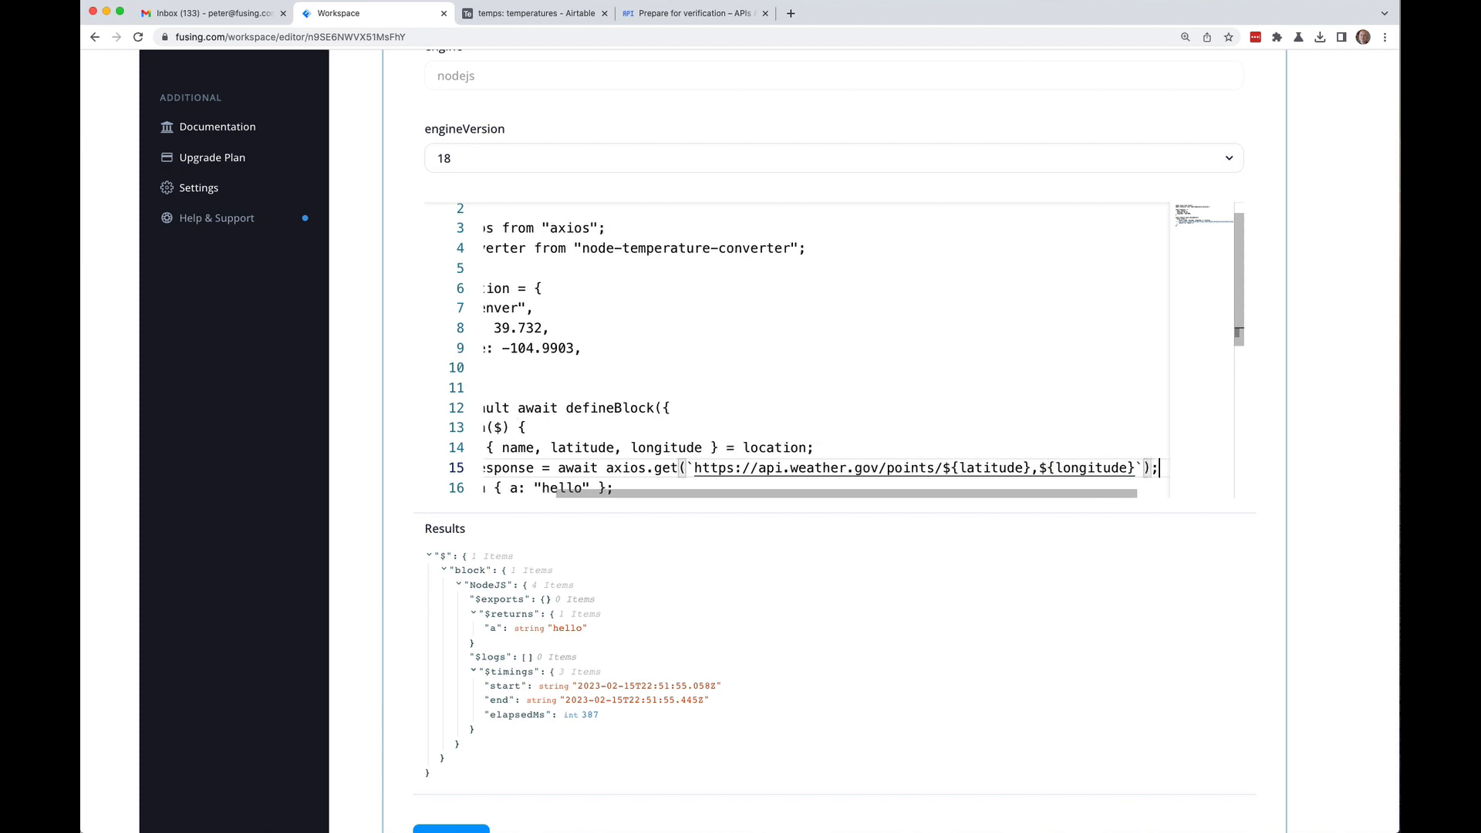
Step: Add a blank line after the request and spread the return object over several lines
left_click(484, 468)
key("Left")
key("Return")
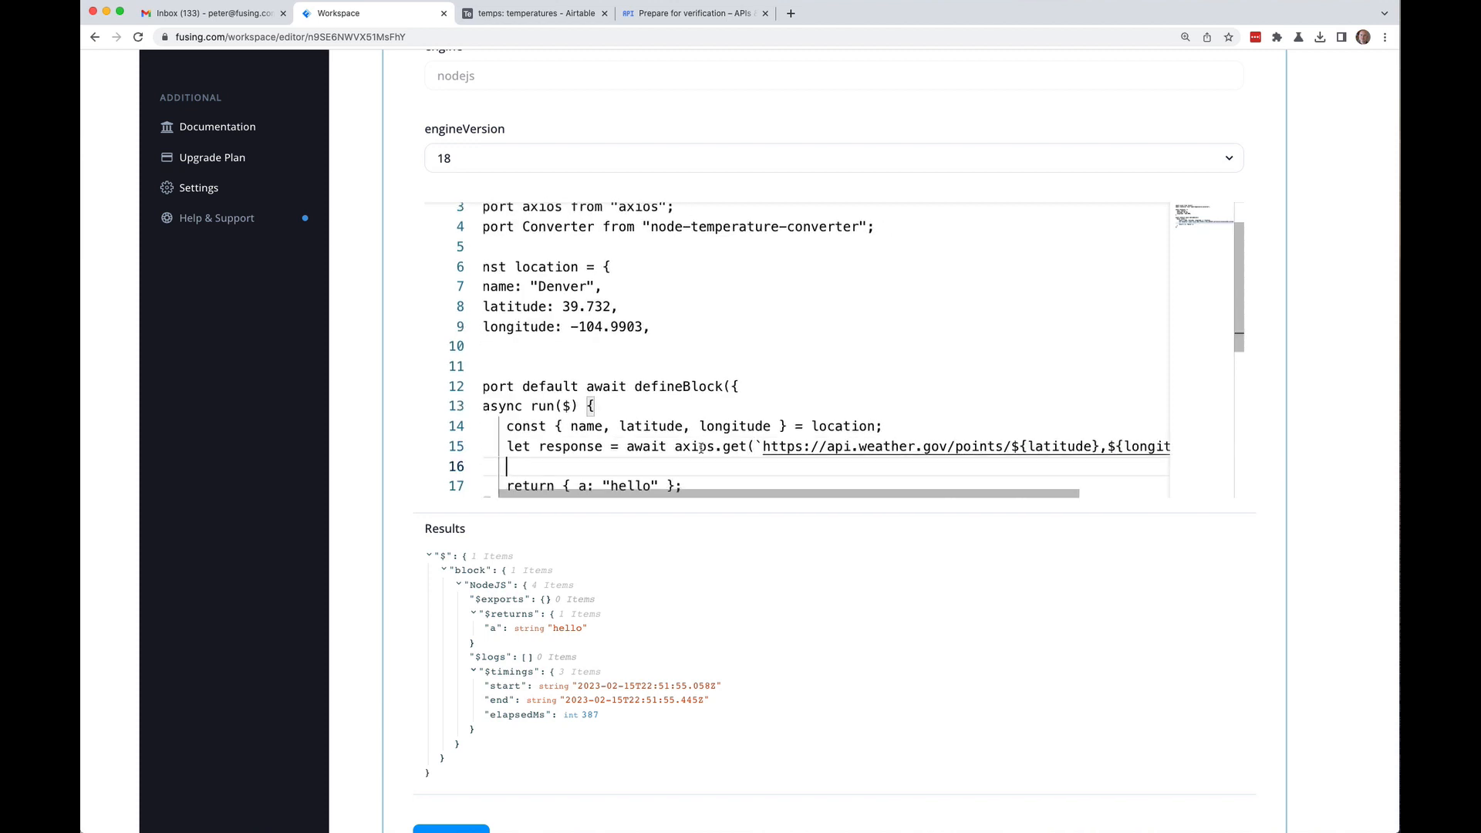
scroll(694, 432, "down", 4)
left_click(578, 333)
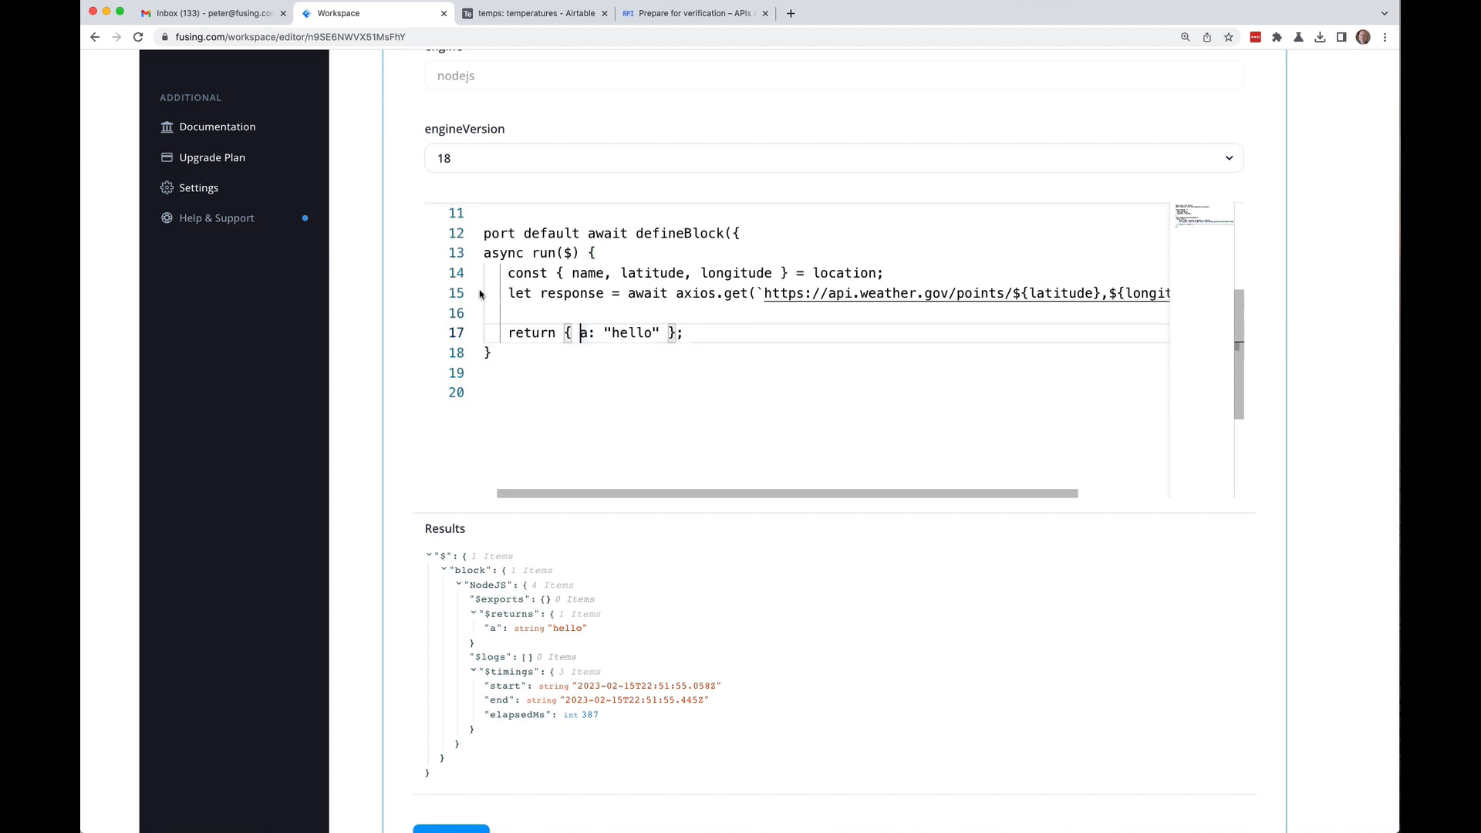
key("Return")
left_click(556, 352)
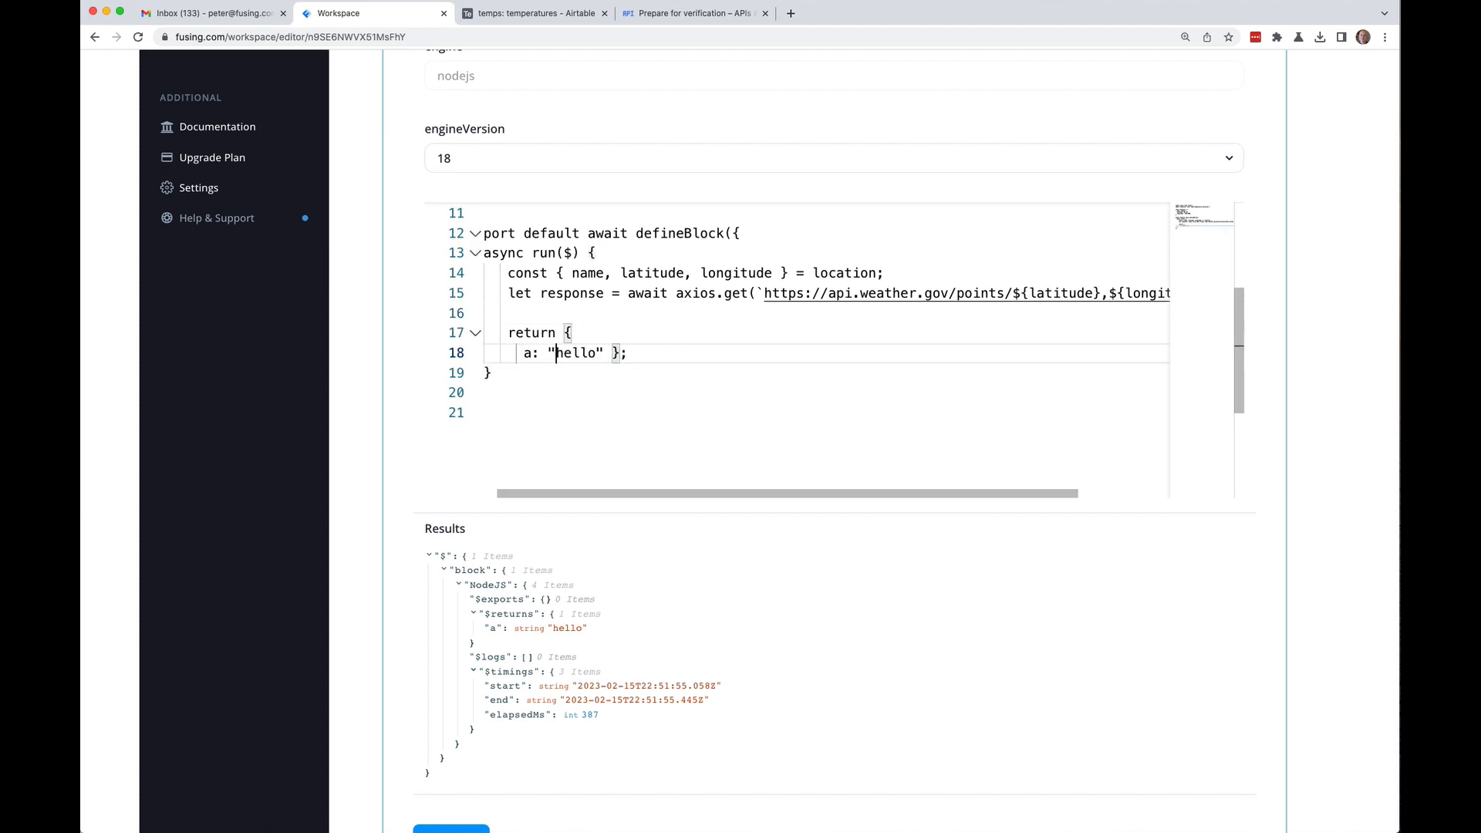
left_click(603, 352)
type(",")
key("Return")
key("BackSpace")
key("BackSpace")
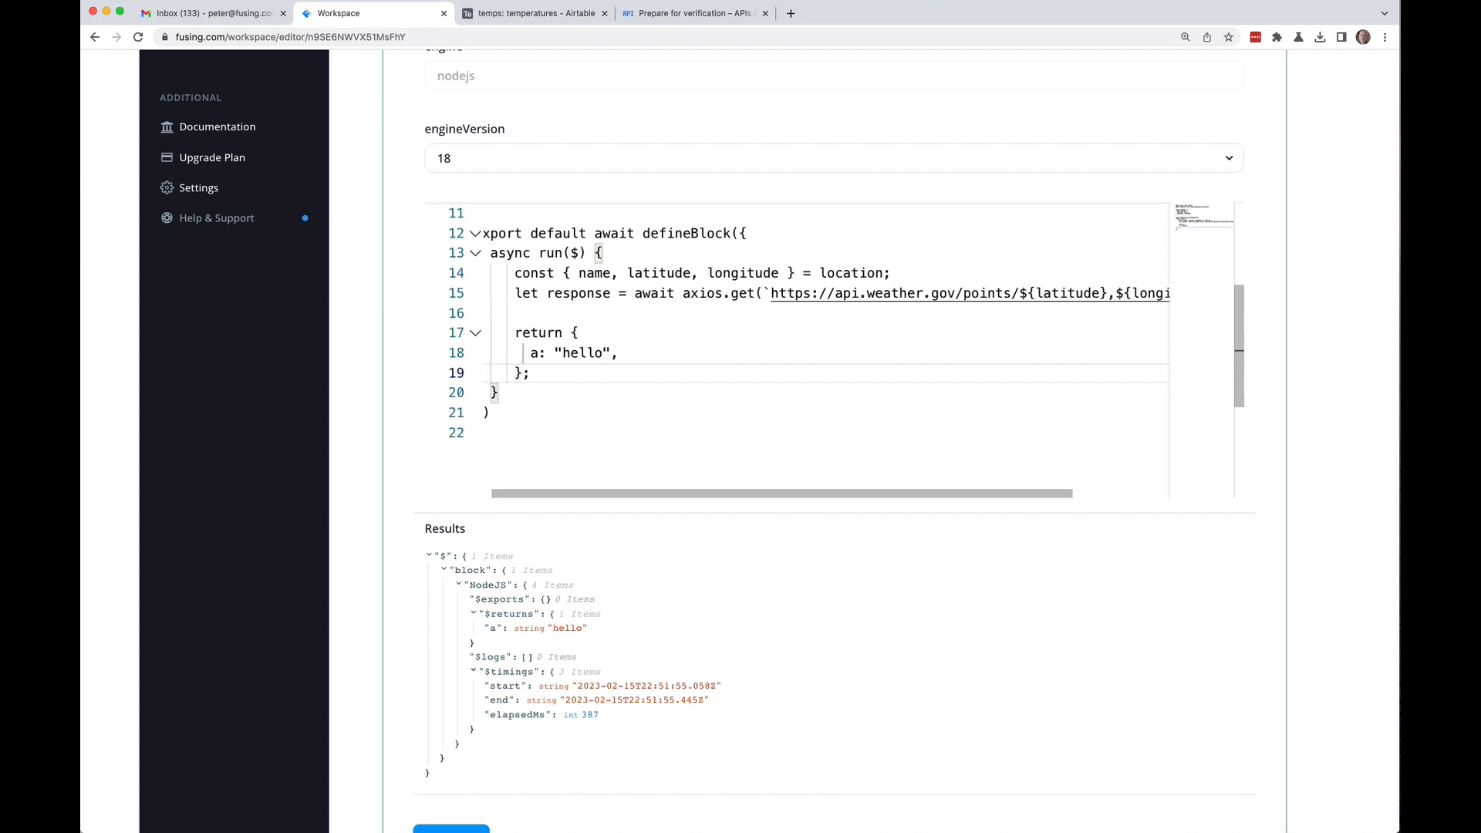
key("Up")
key("Up")
Step: Add r: response.data to the returned object
key("End")
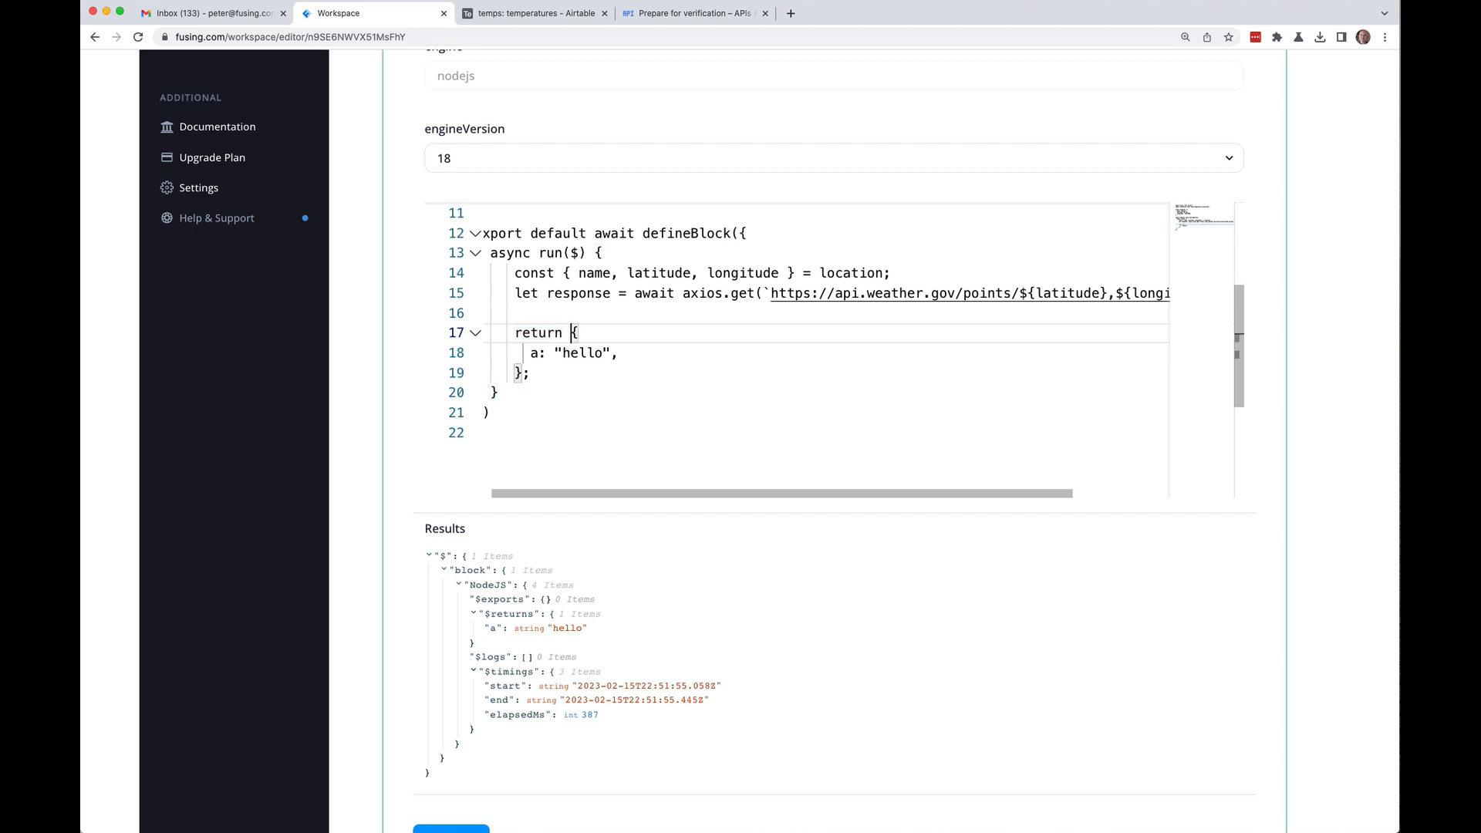
key("Return")
type("r: ")
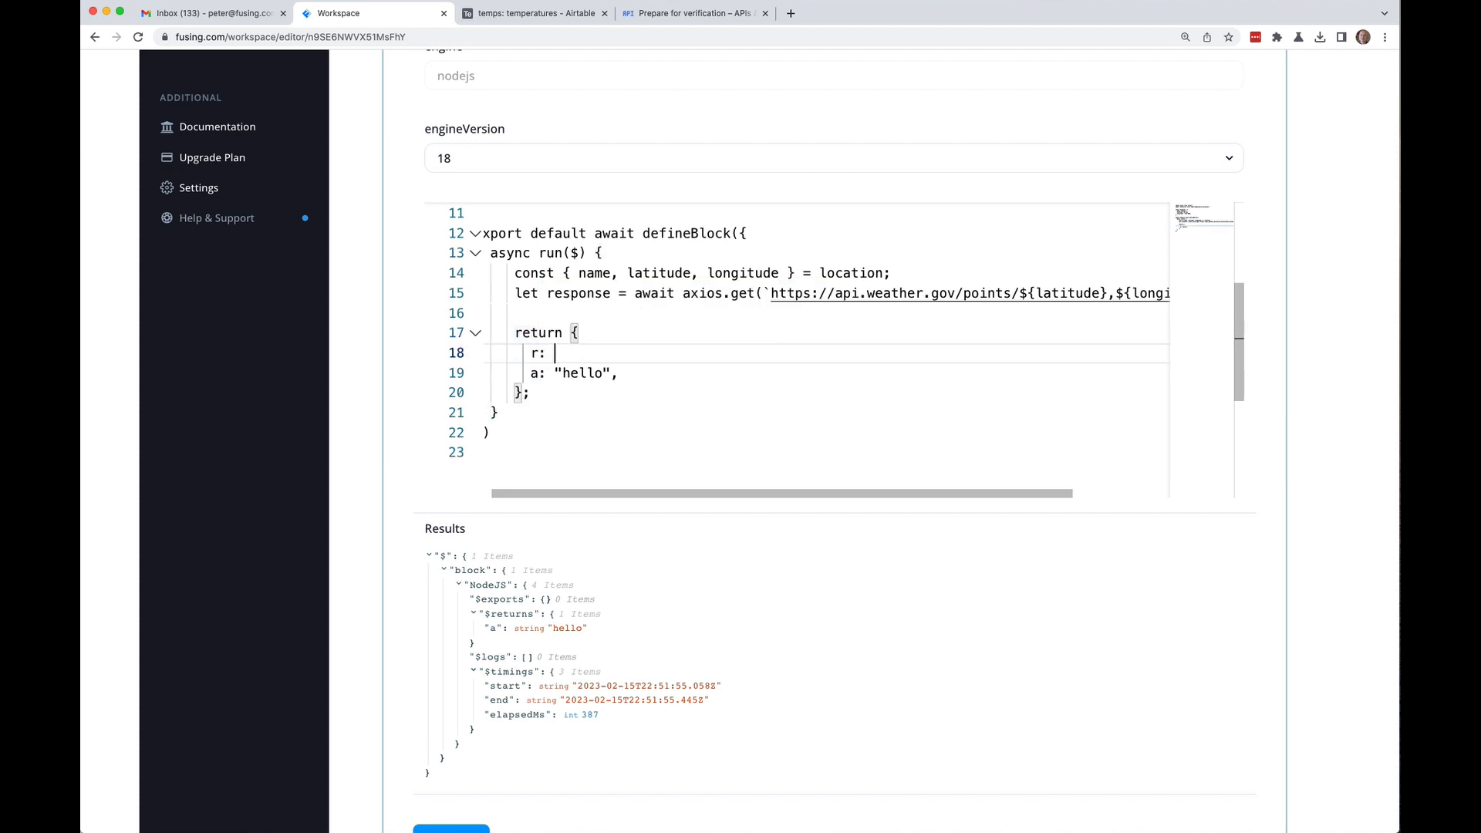
type("response.data,")
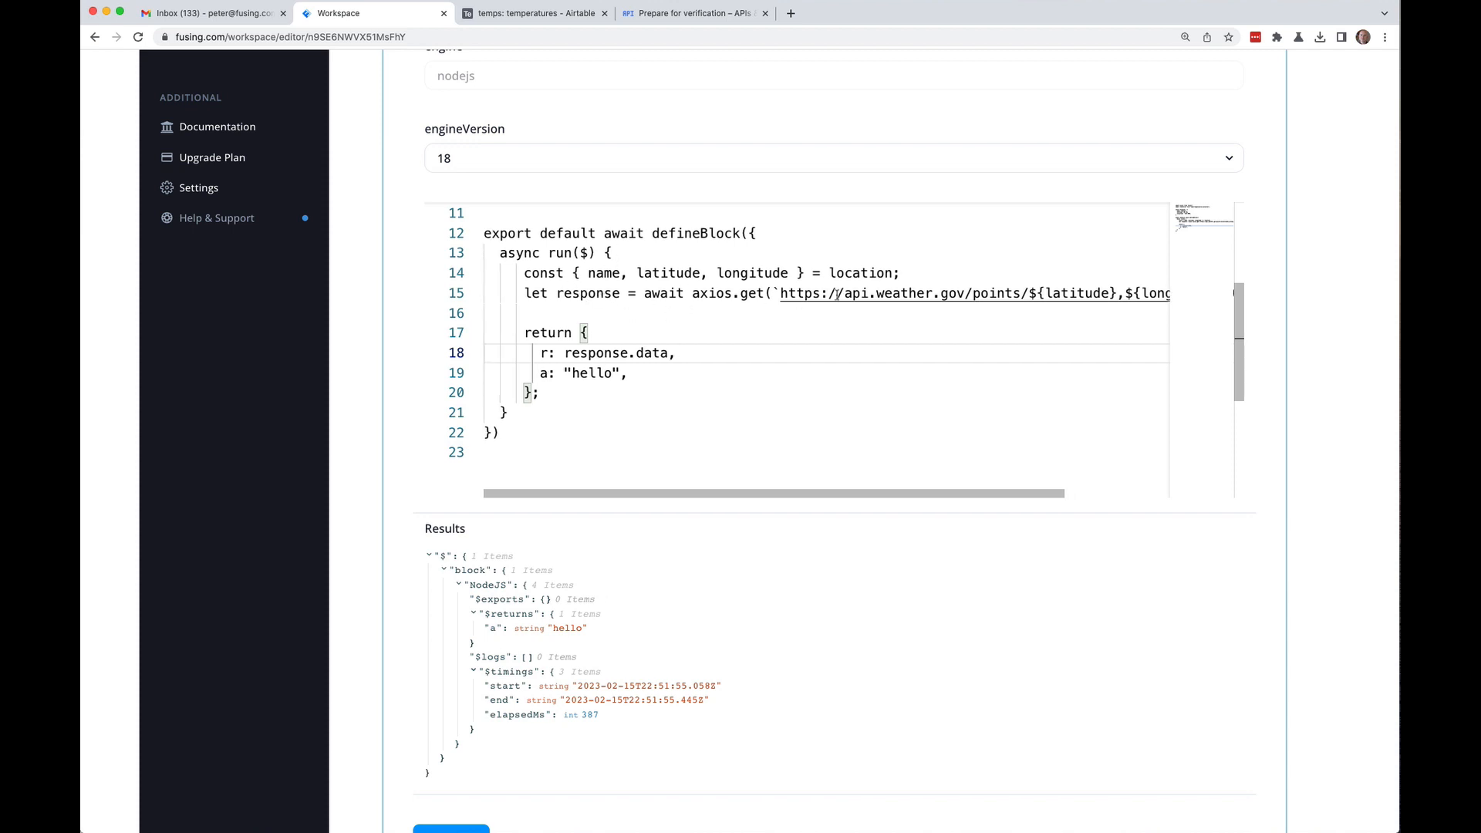
scroll(1289, 205, "up", 10)
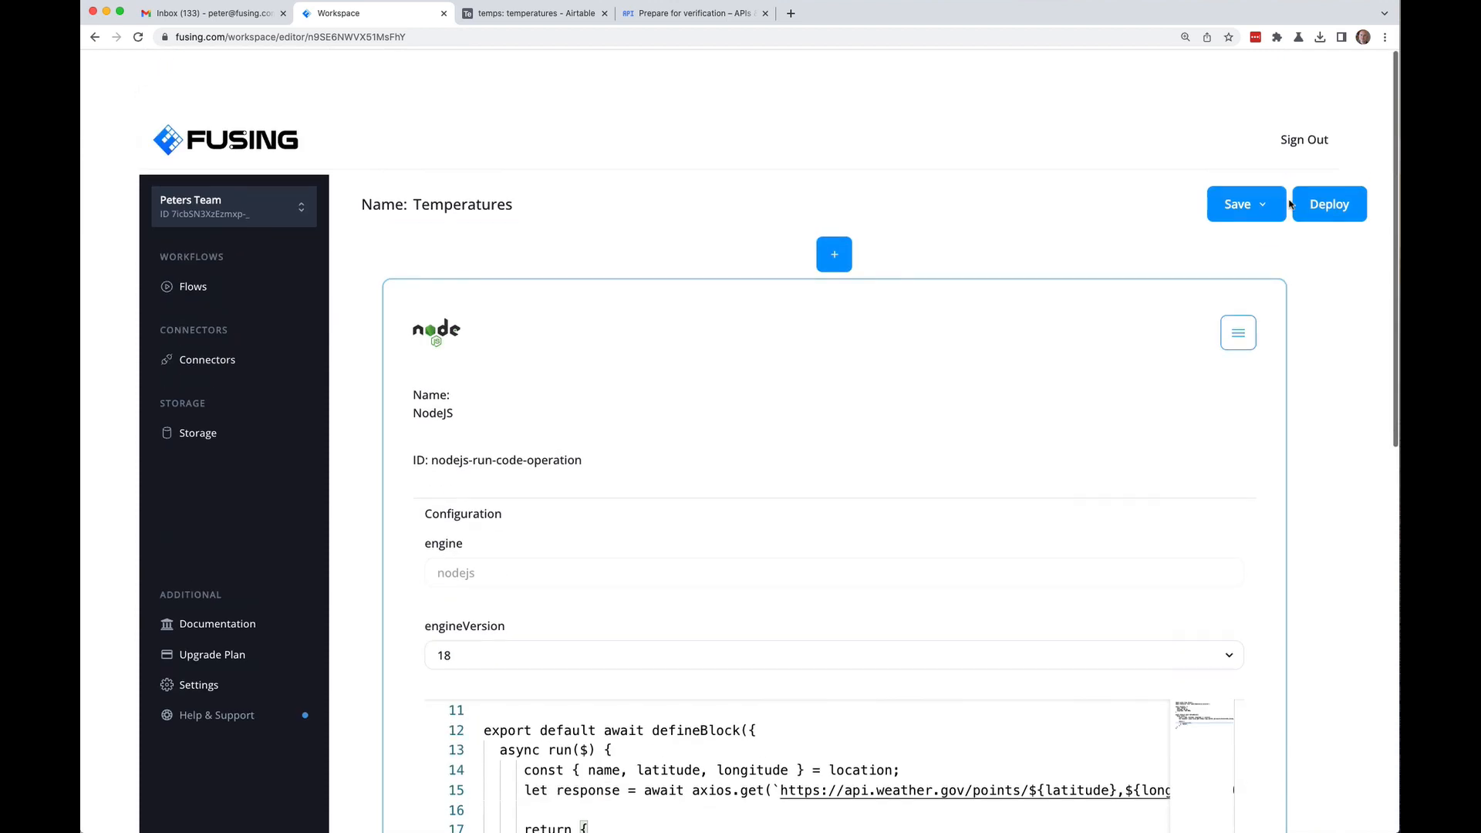
Step: Save the Temperatures flow and test this block only
left_click(1250, 145)
left_click(1244, 190)
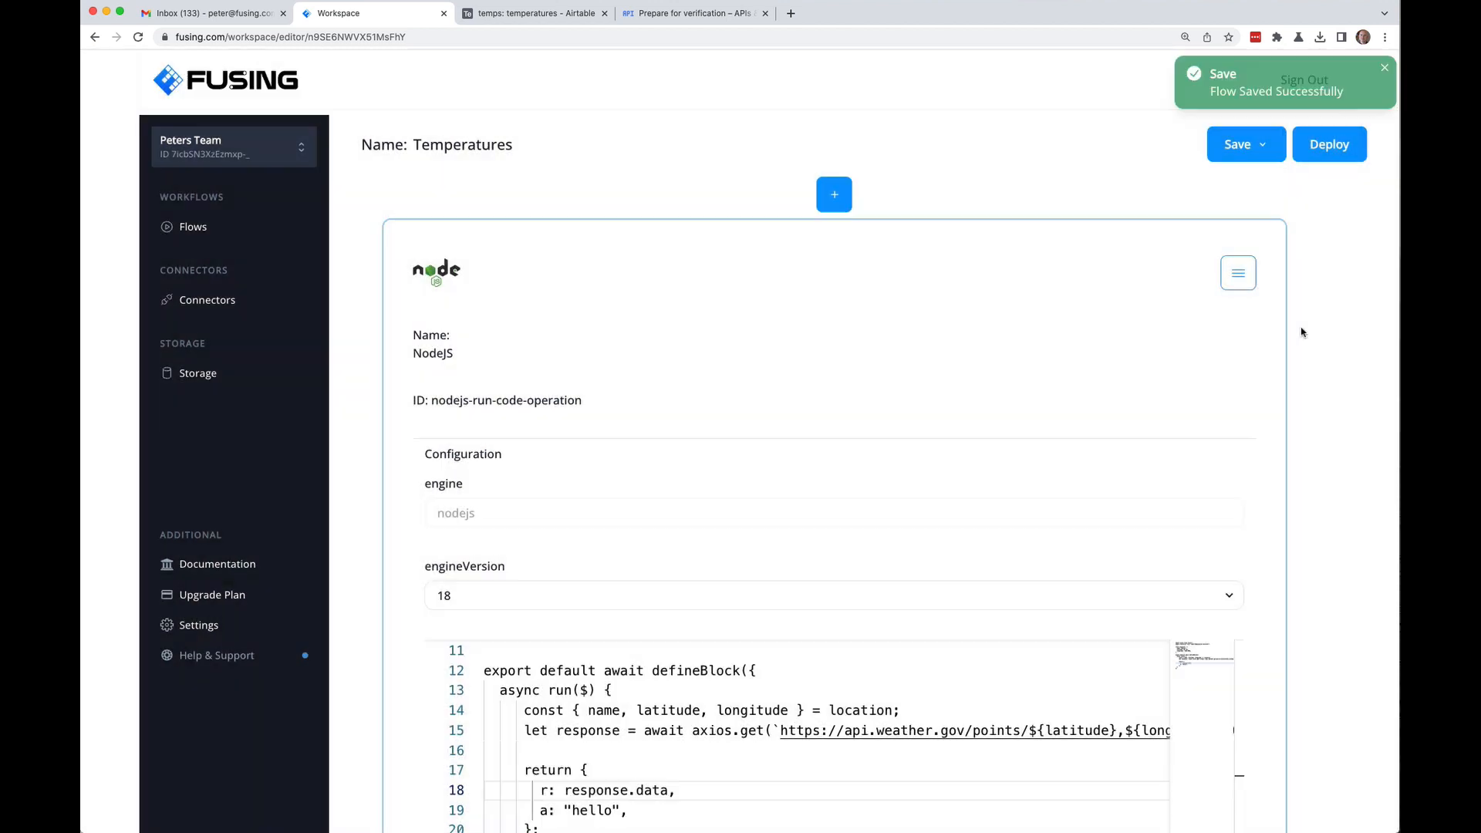
scroll(1298, 383, "down", 5)
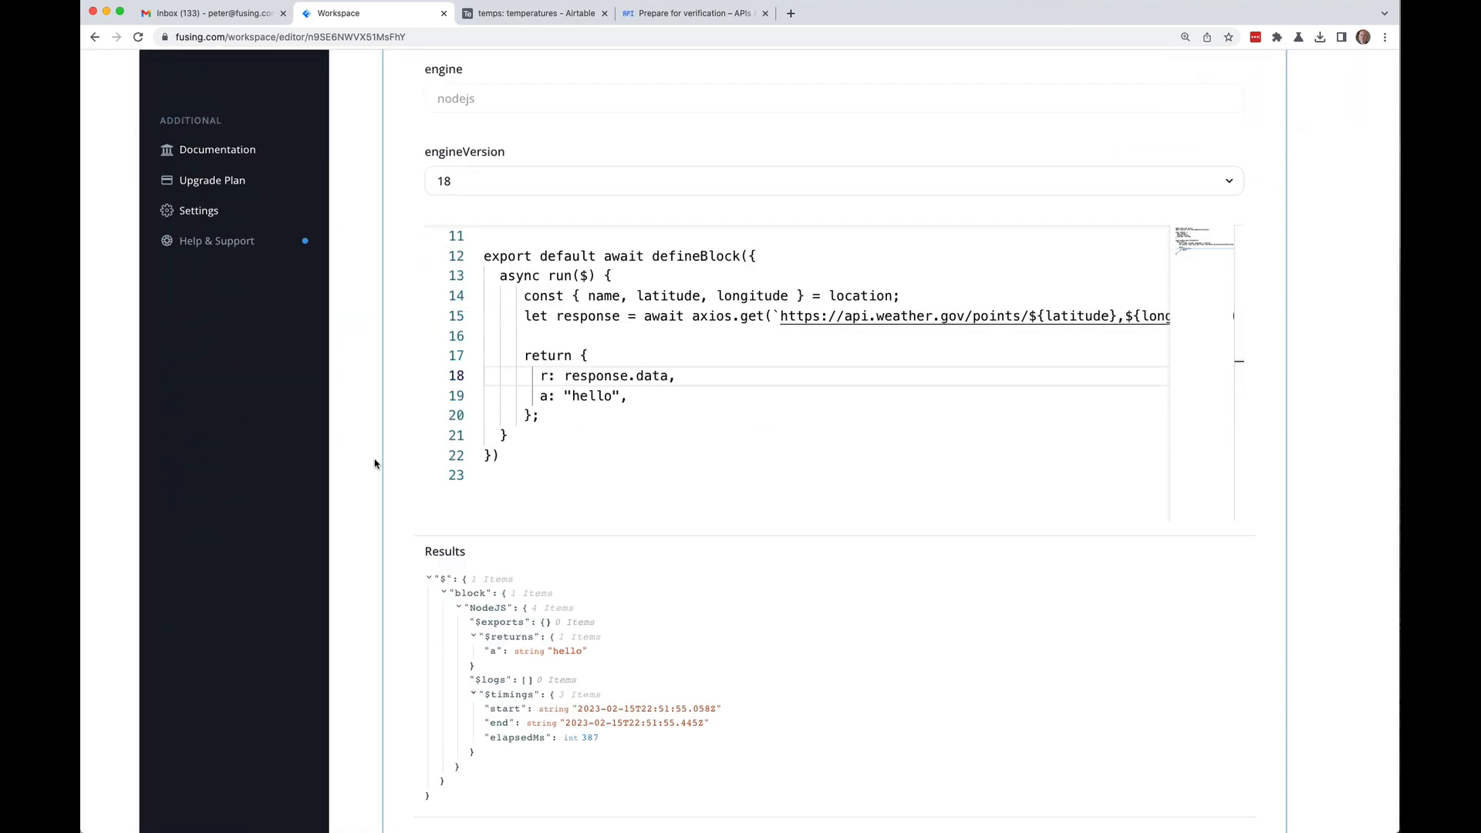
scroll(363, 466, "down", 4)
left_click(473, 583)
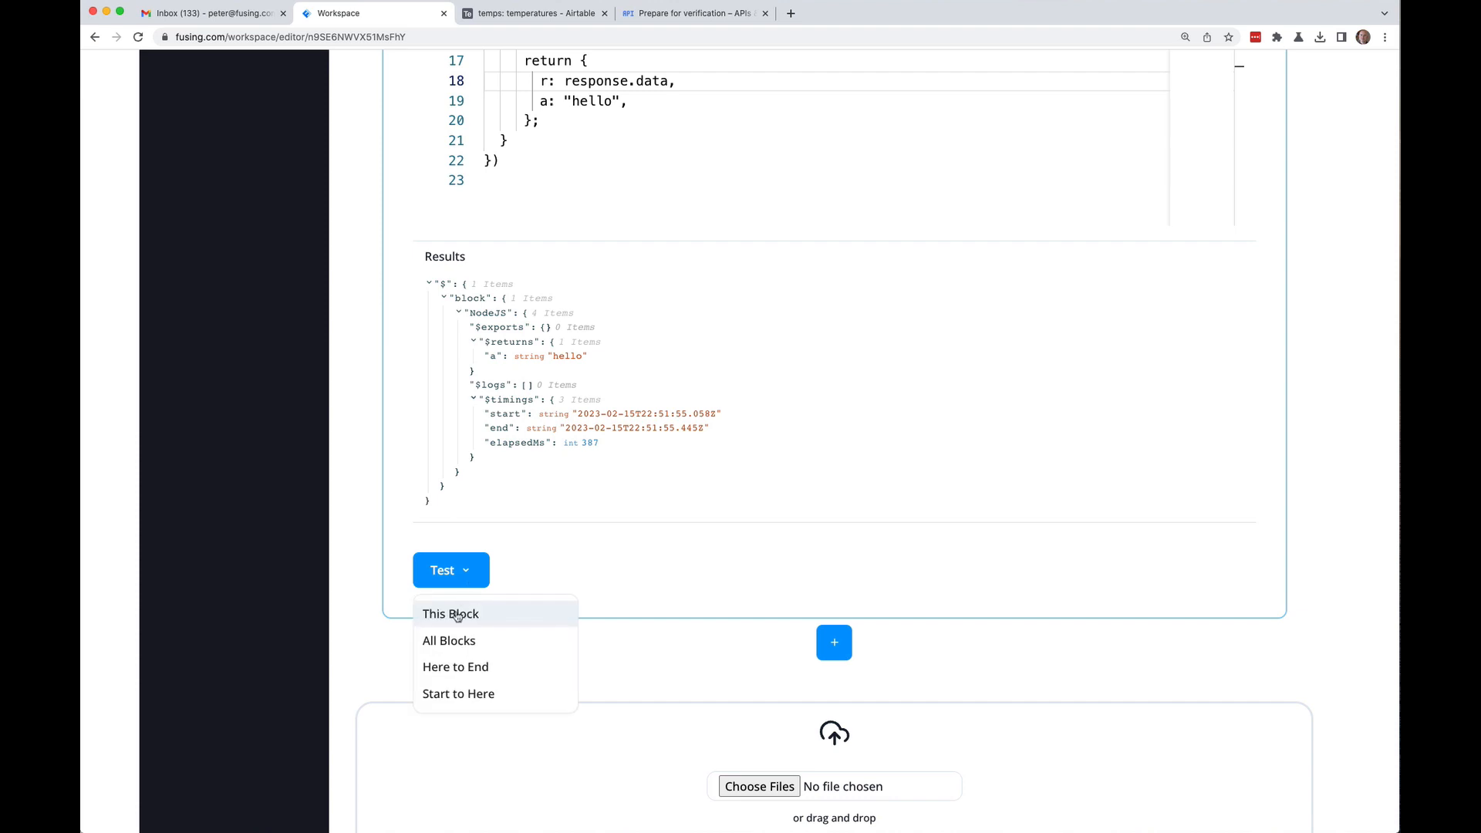
left_click(460, 617)
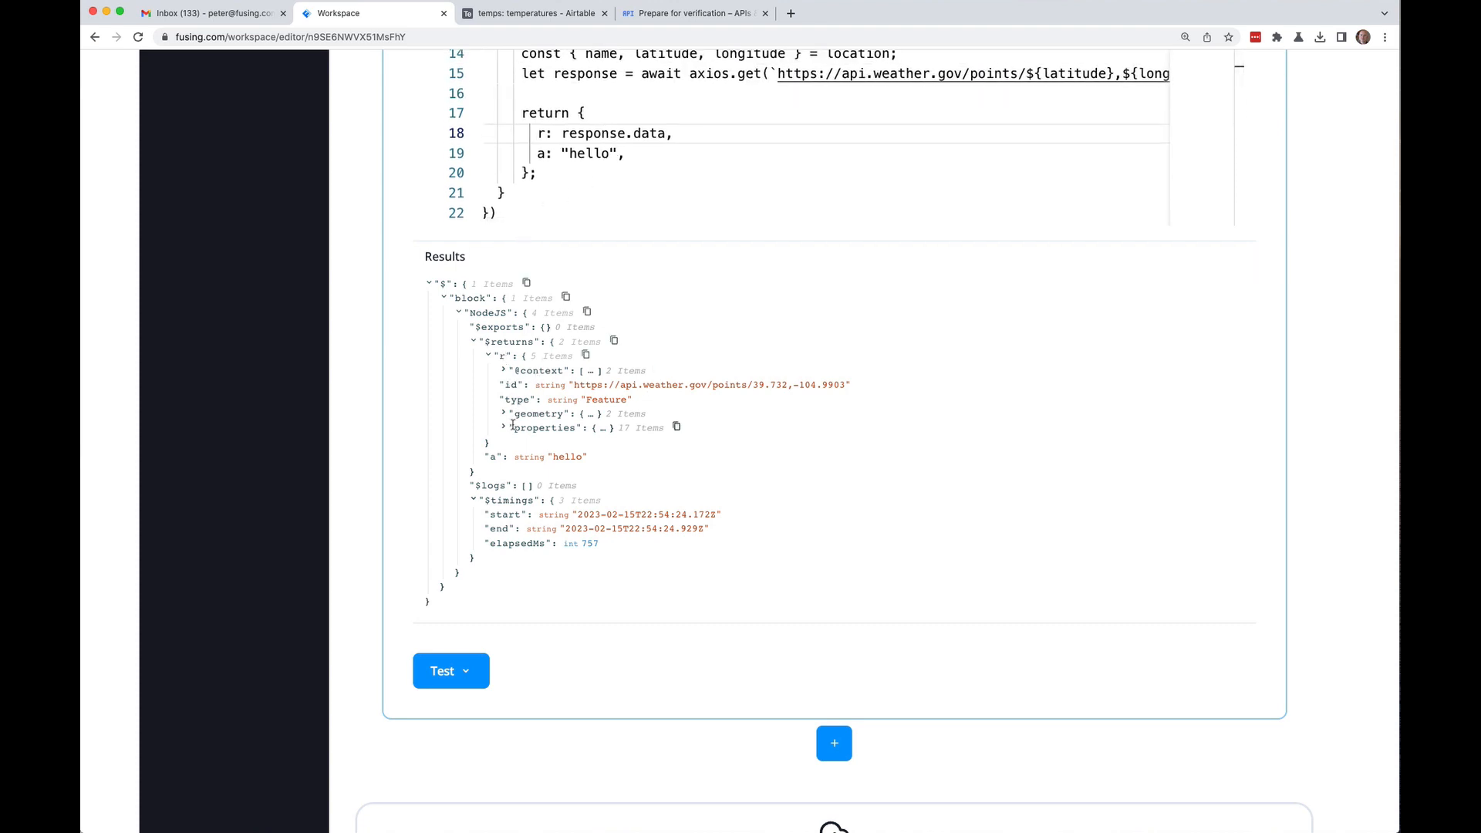
Step: Expand the returned point data's properties, showing office BOU and grid 62,60
left_click(503, 371)
left_click(504, 371)
left_click(503, 429)
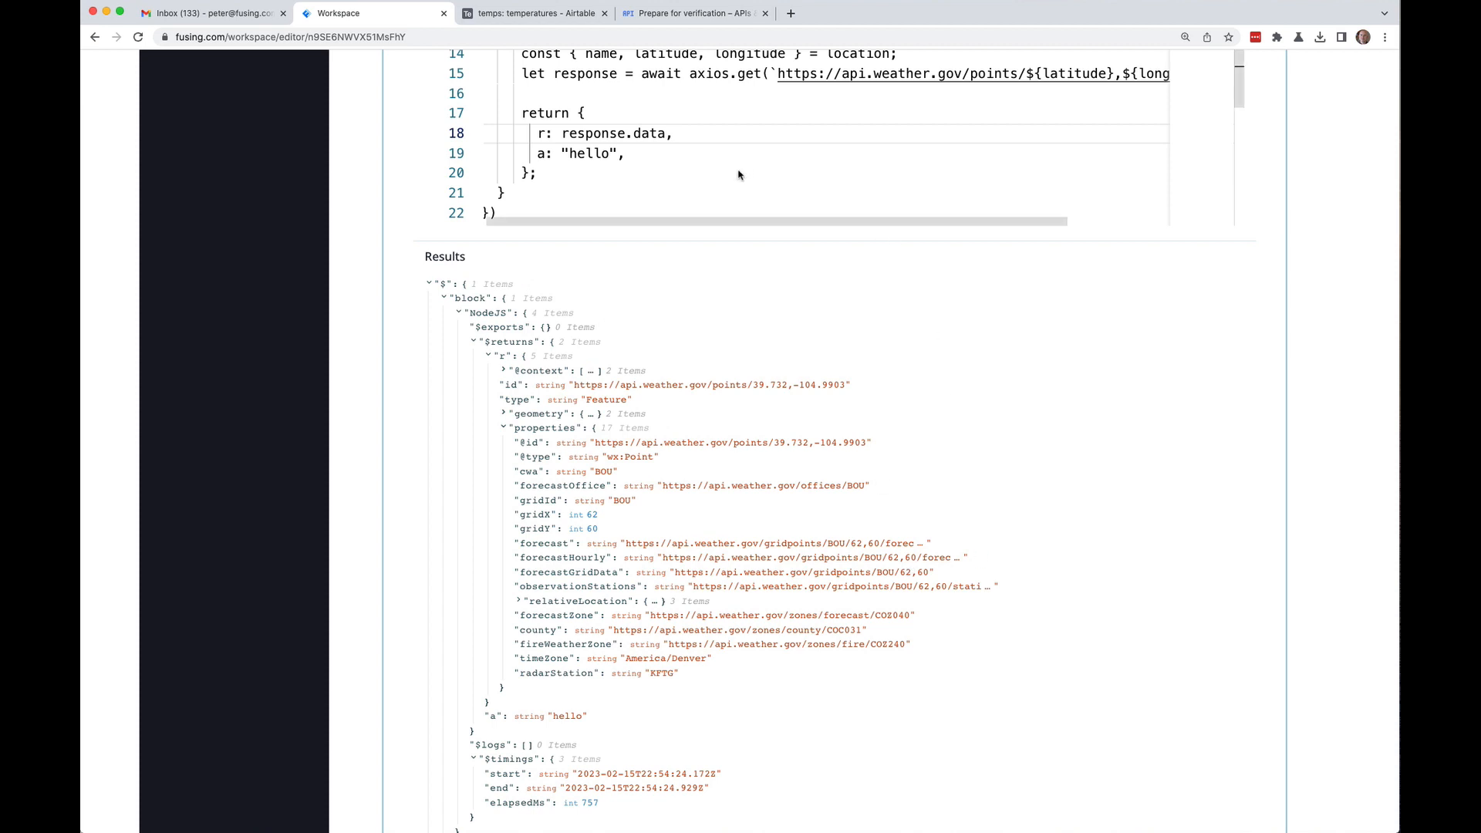
scroll(714, 227, "up", 3)
left_click(704, 206)
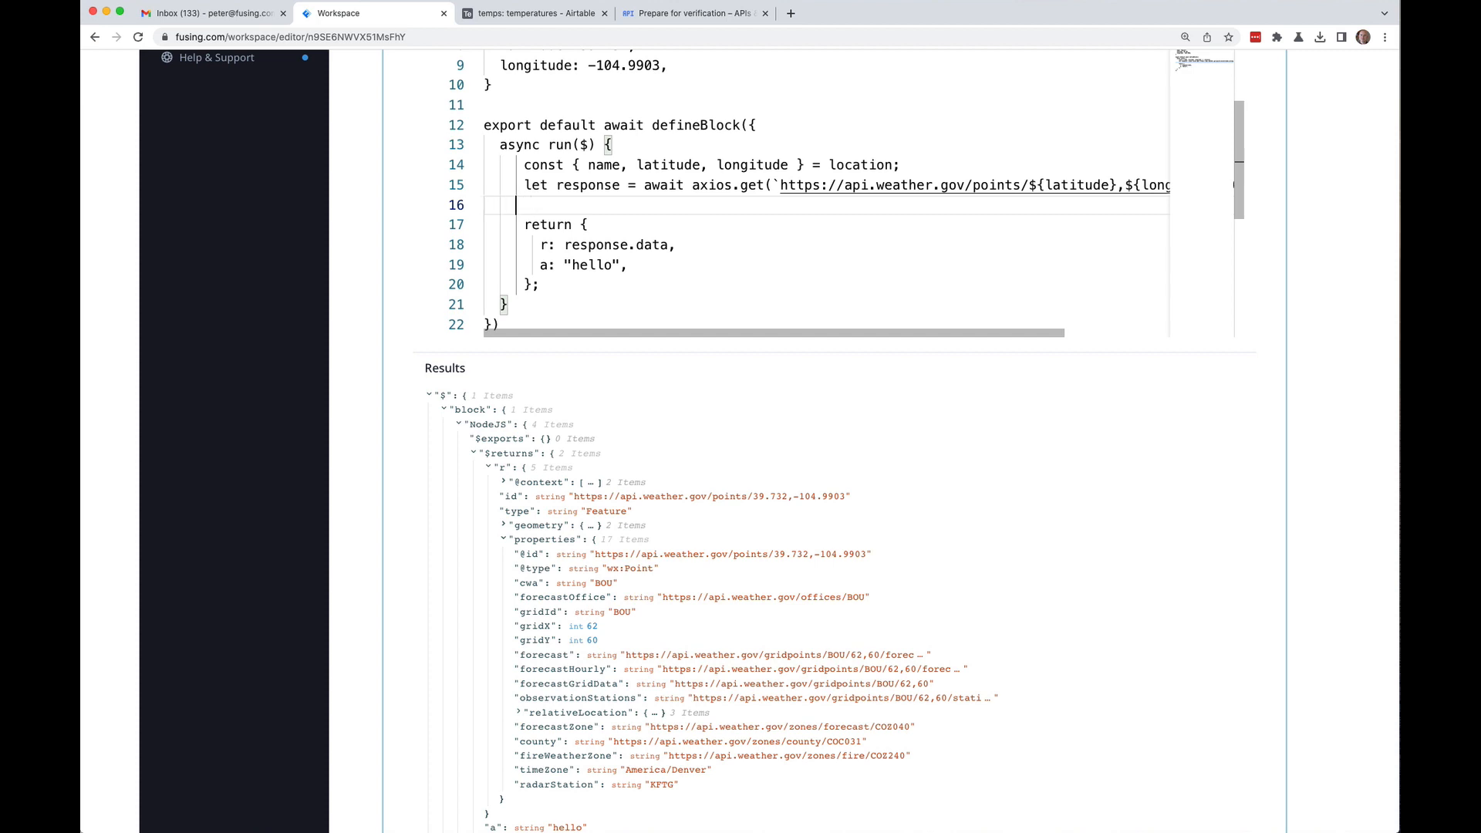
Step: Add const { forecastHourly } = response.data.properties; and let fahrenheit = 100; after the request
key("BackSpace")
key("BackSpace")
type("const ")
type("{ foreca")
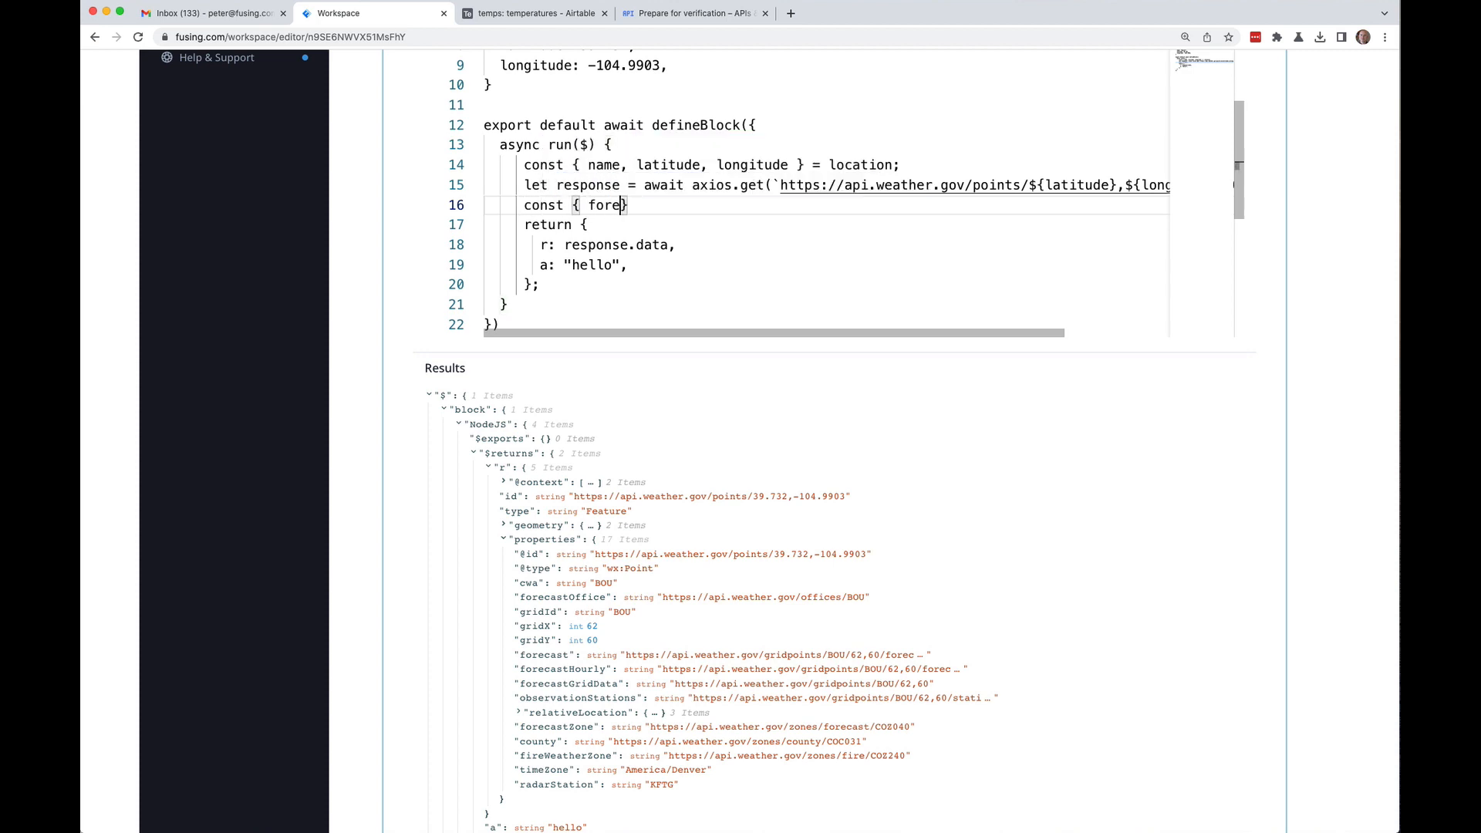
type("stHourly } =")
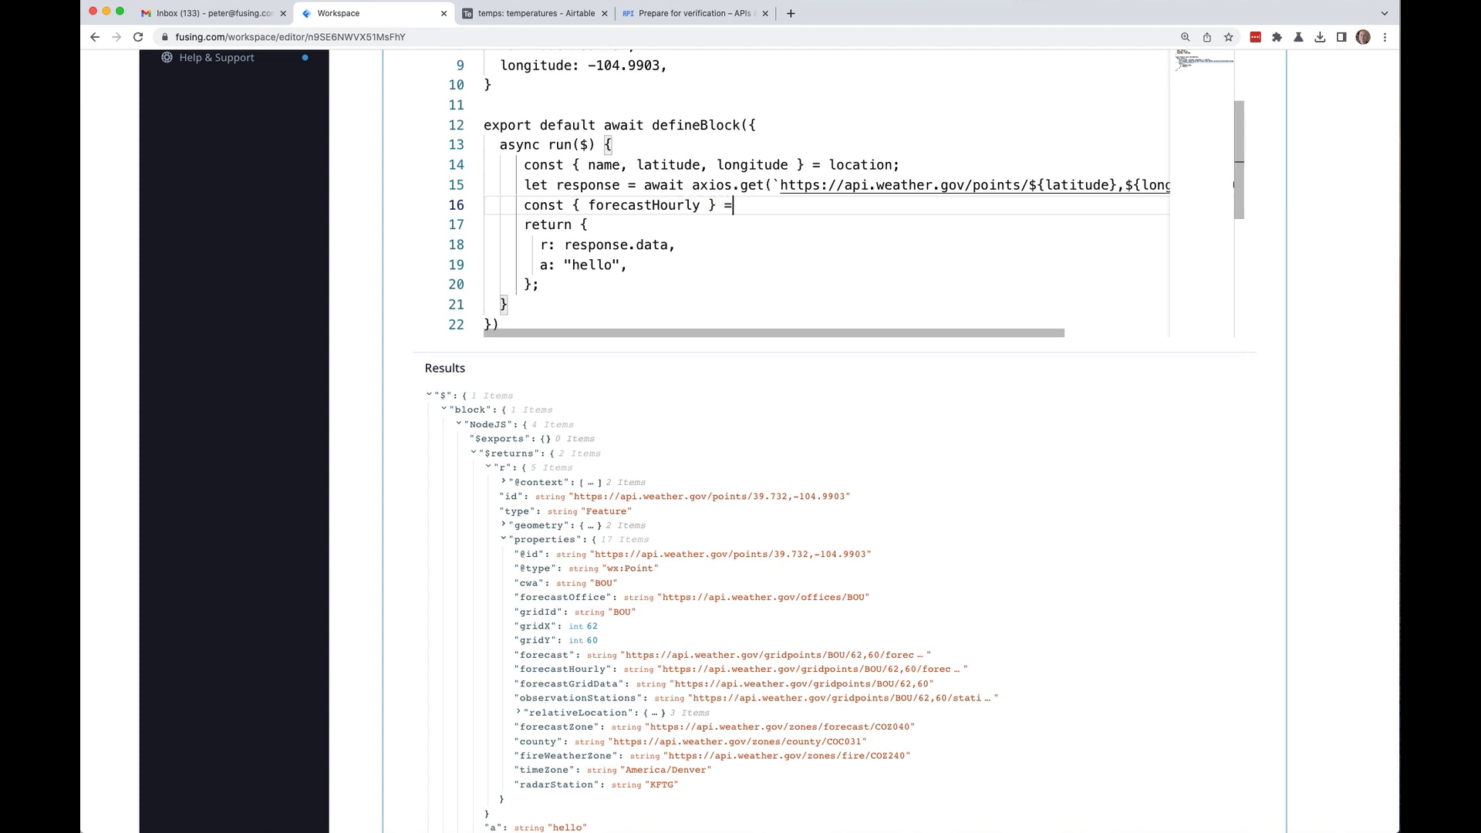
type(" response.data")
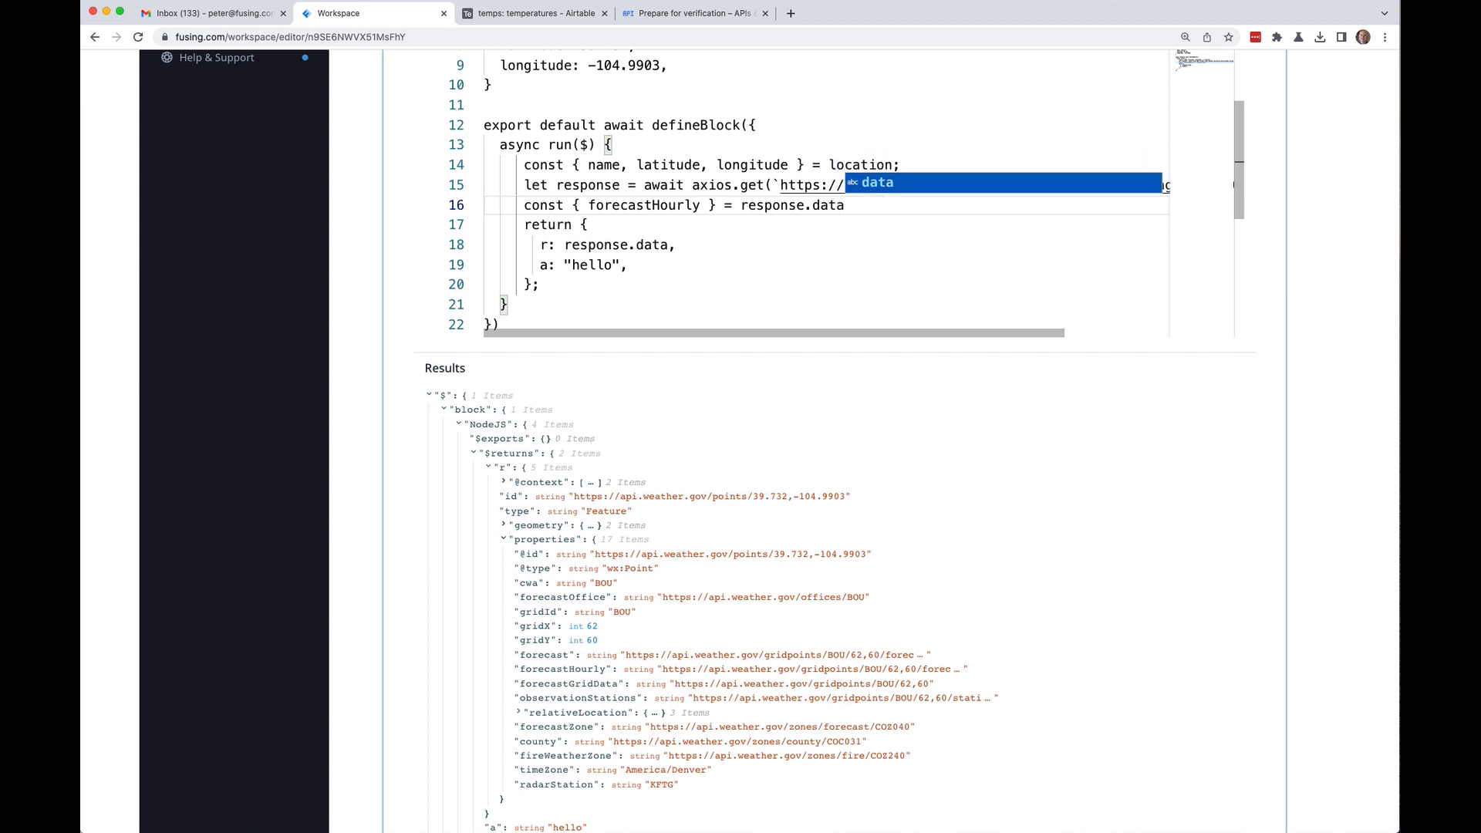
type(".")
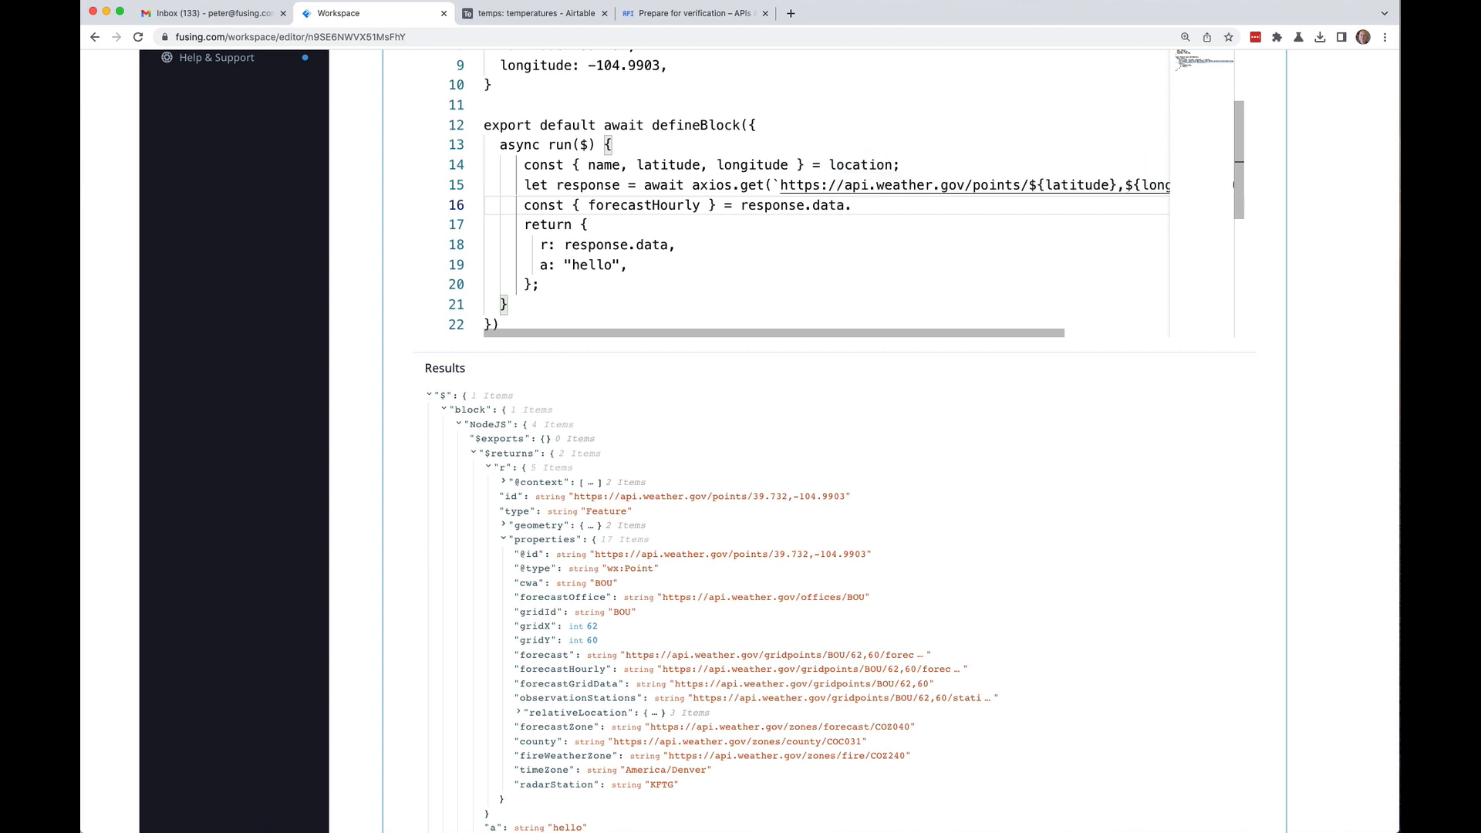
type("properties;")
key("Return")
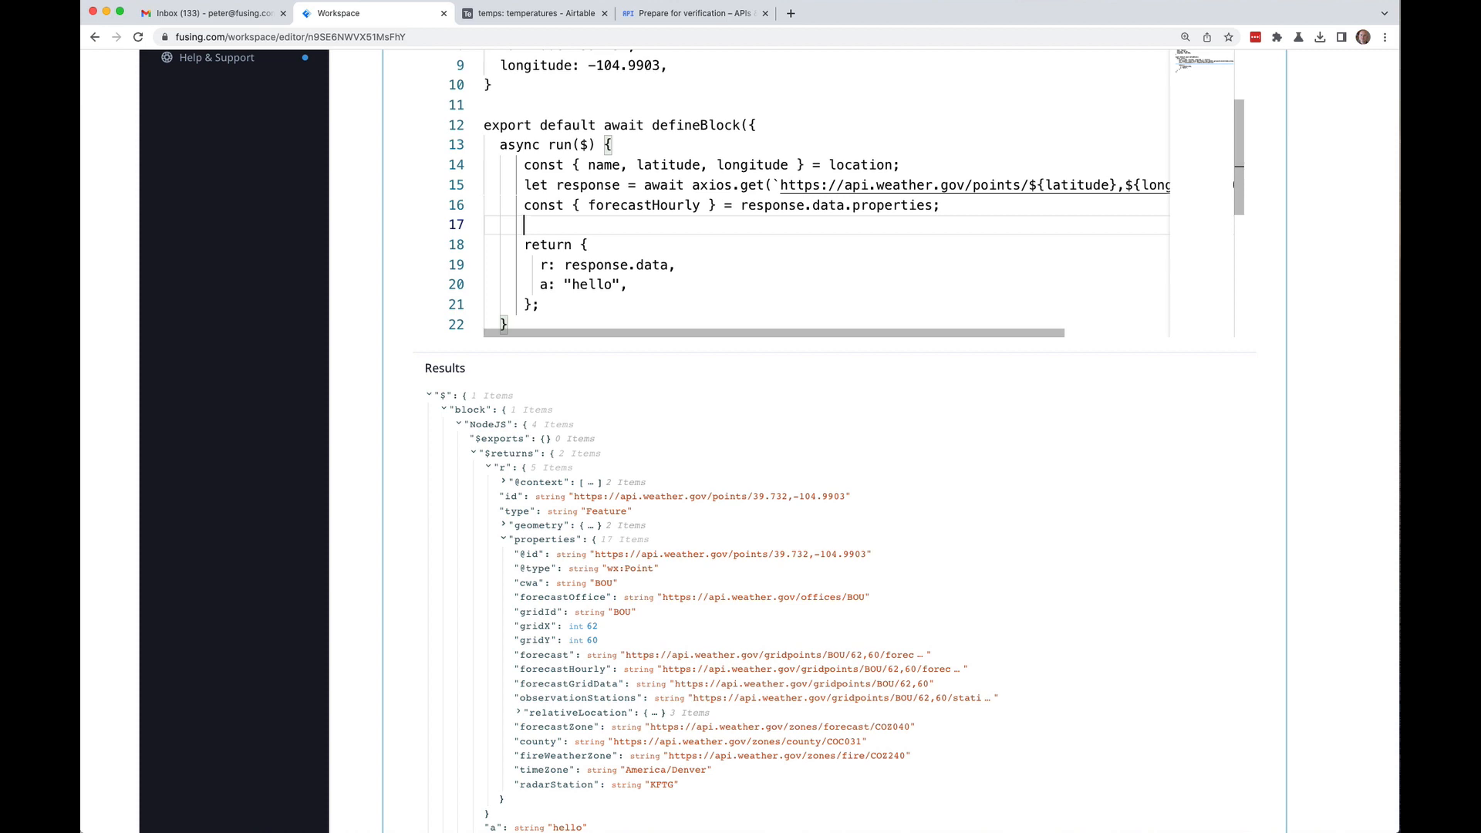
type("let fahrenheit = 100;")
key("Return")
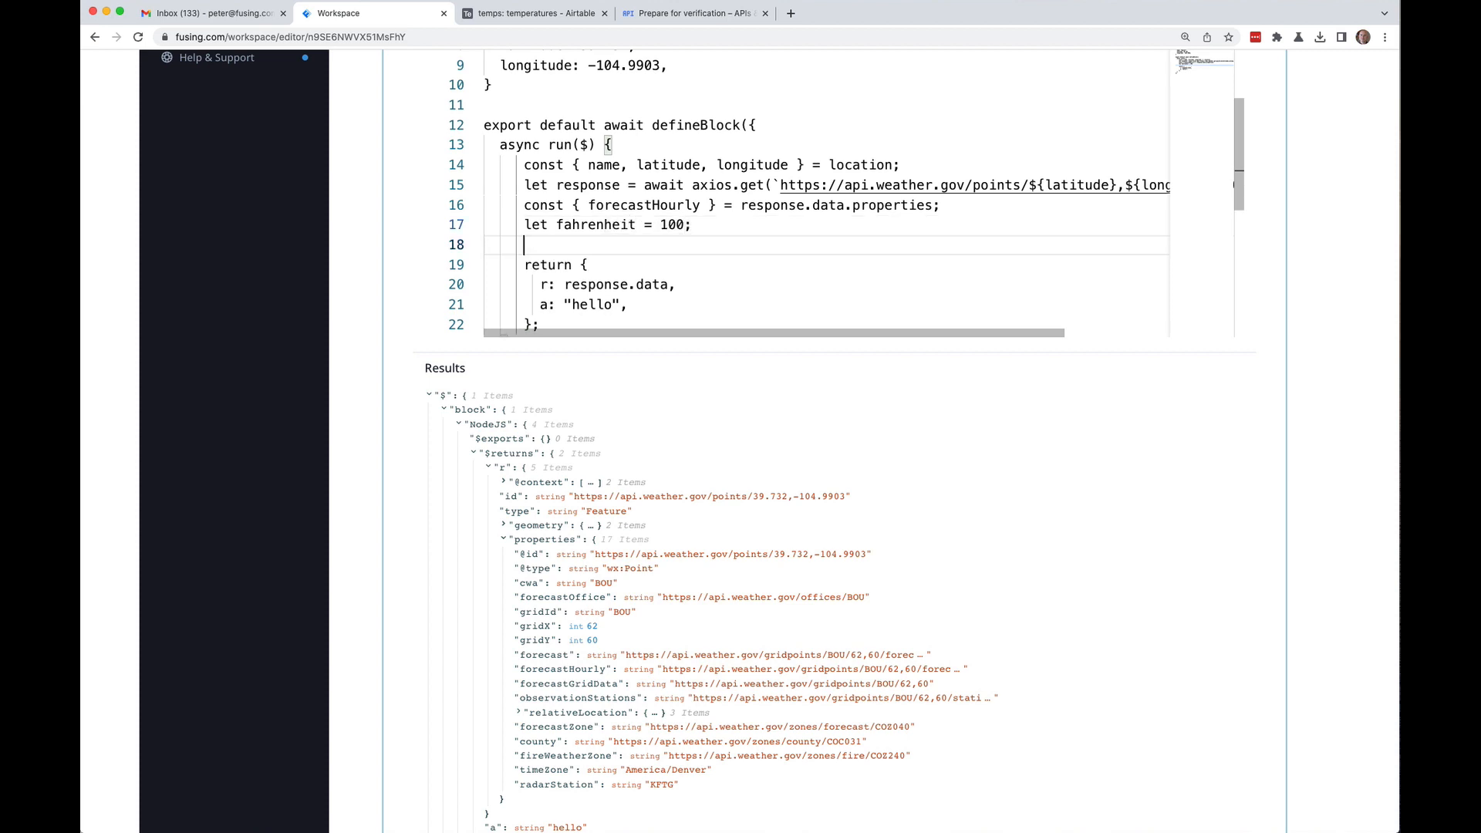
Step: Write an empty try block followed by an empty catch (e) block with braces on separate lines
type("t")
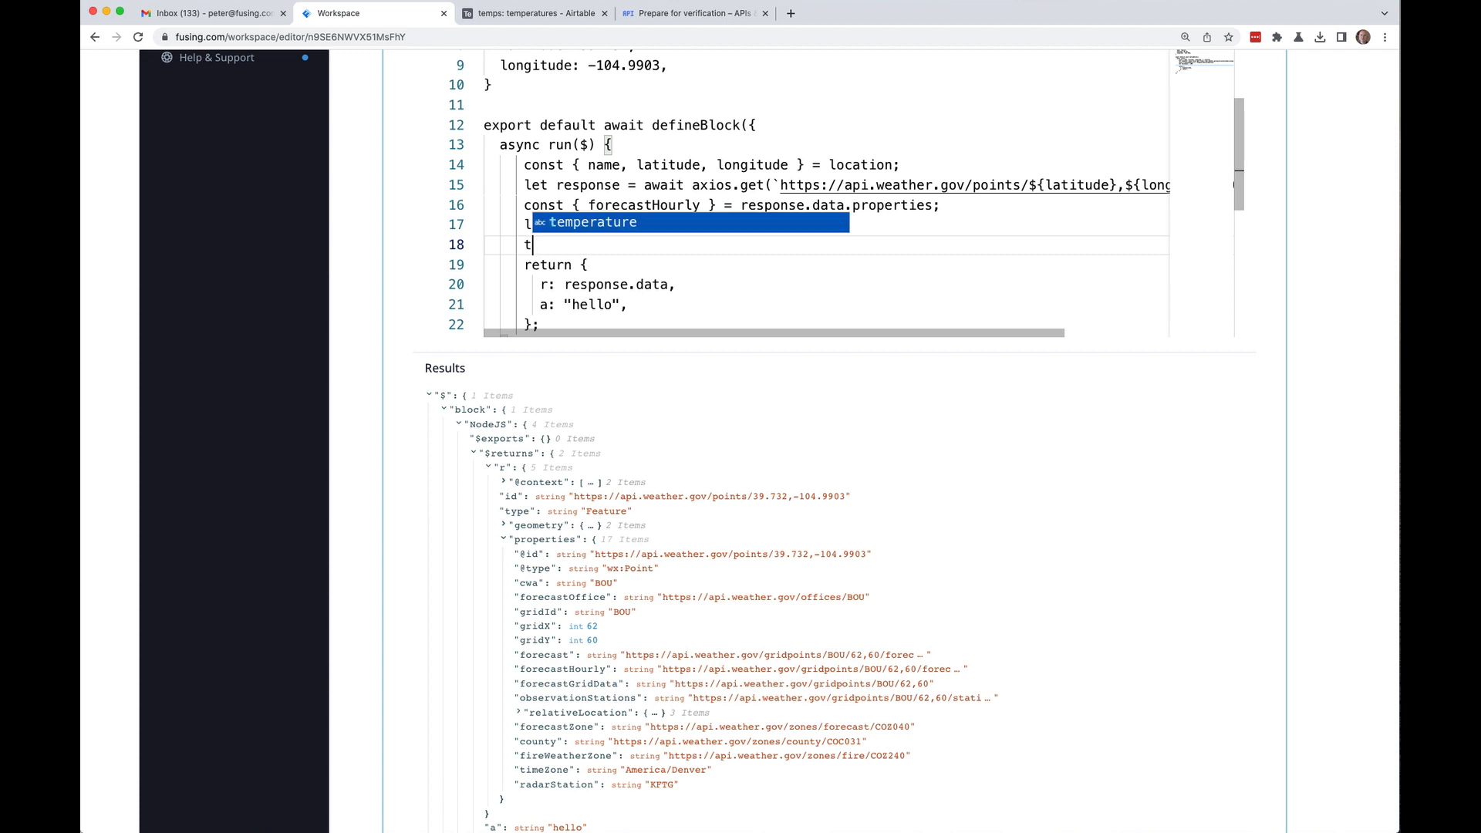
type("ry {")
key("Return")
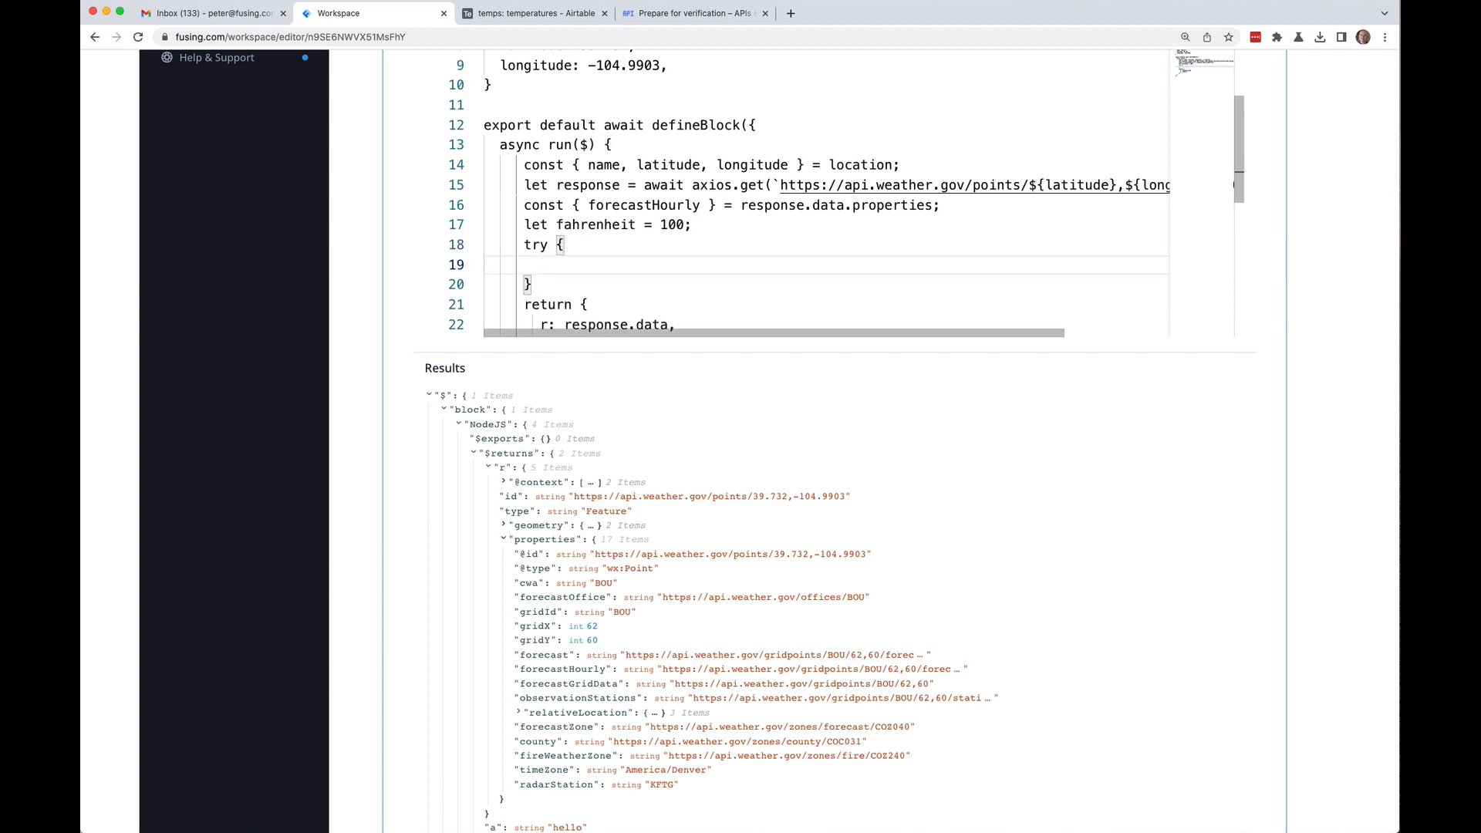
key("Down")
key("End")
key("Return")
type("catch (e)")
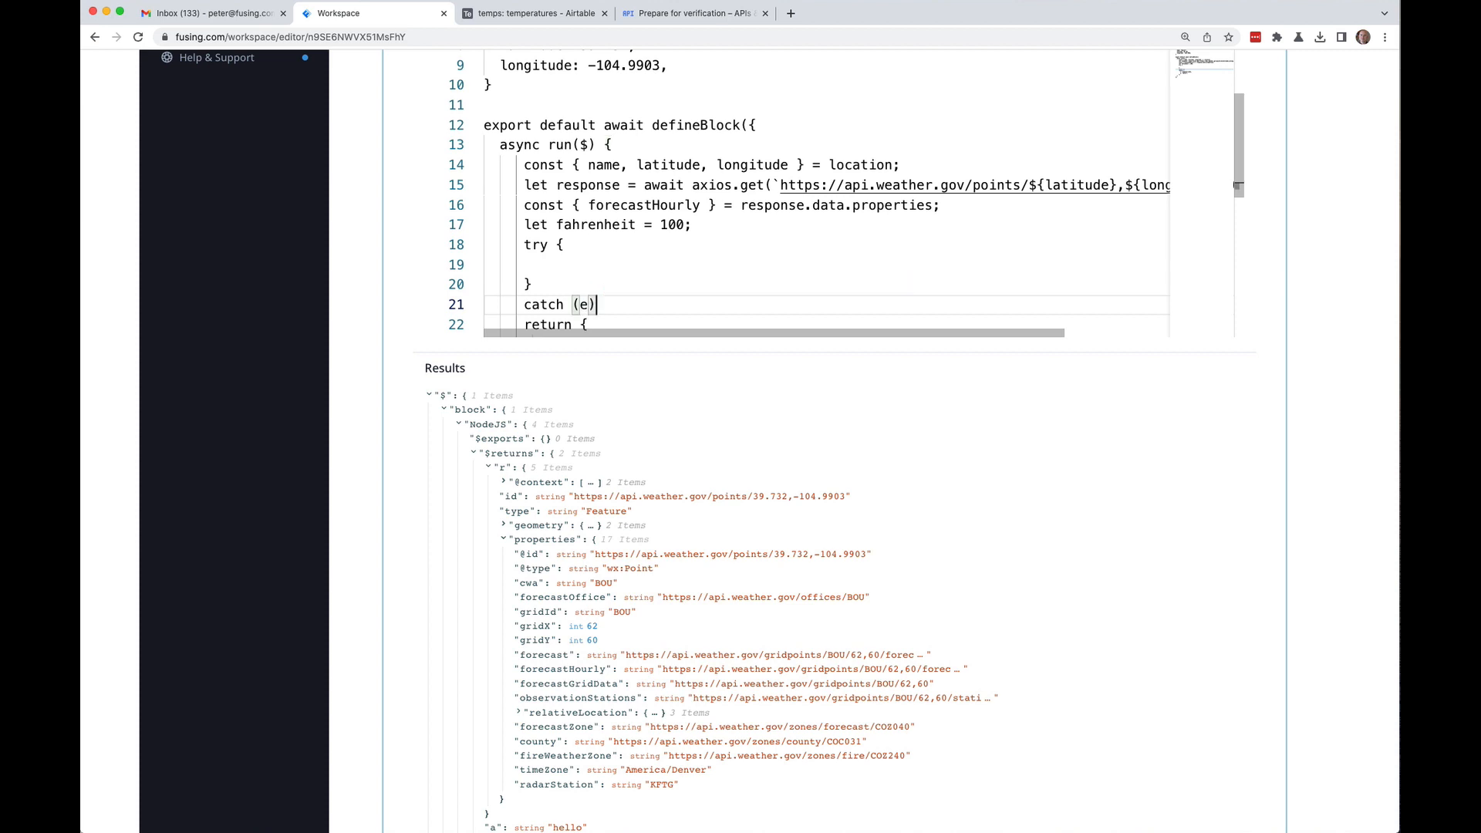
type(" {")
key("Return")
key("Down")
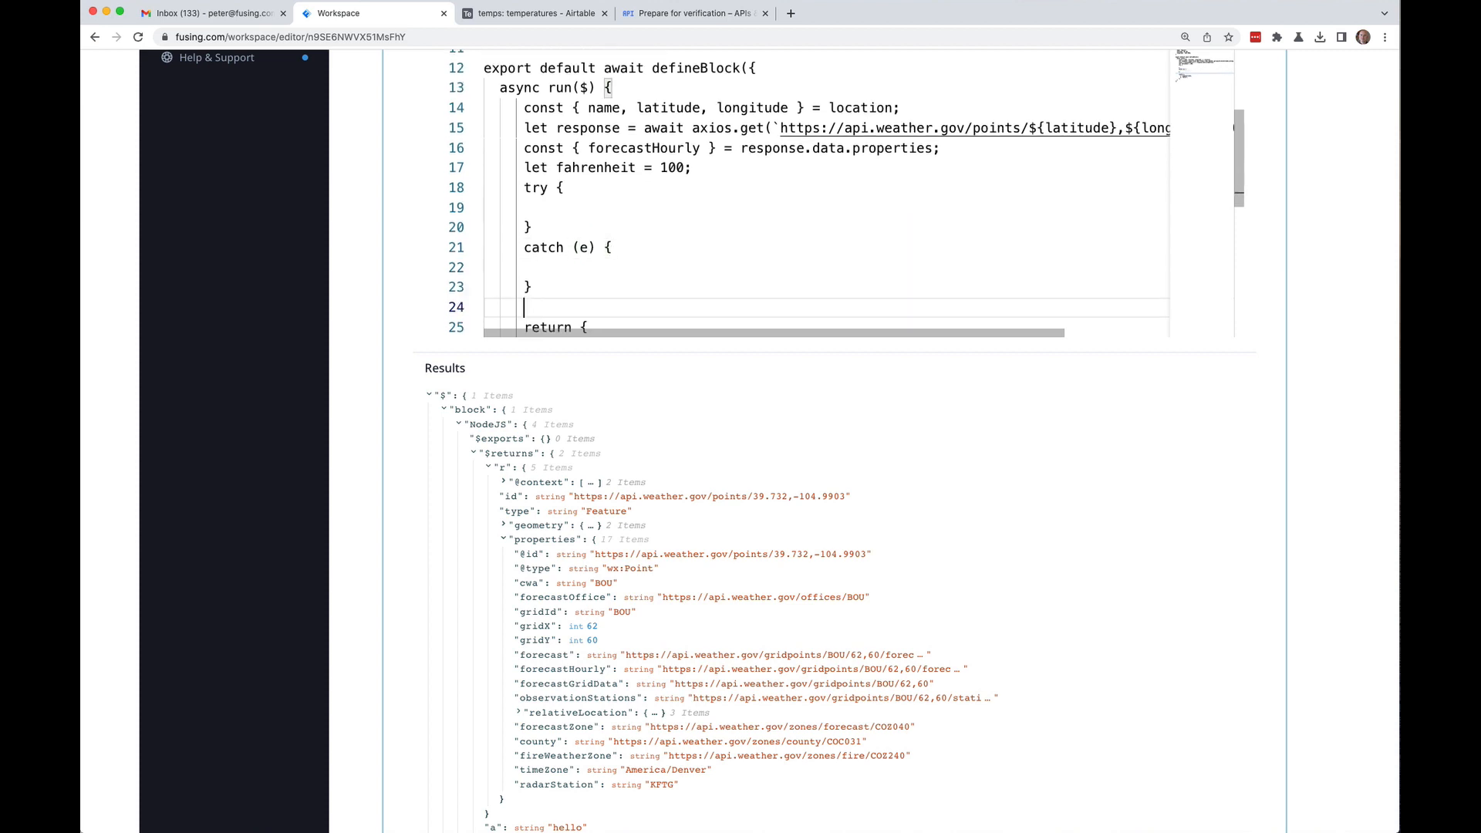
key("End")
key("Return")
key("Up")
Step: Inside try, add response = await axios.get(forecastHourly);
left_click(526, 227)
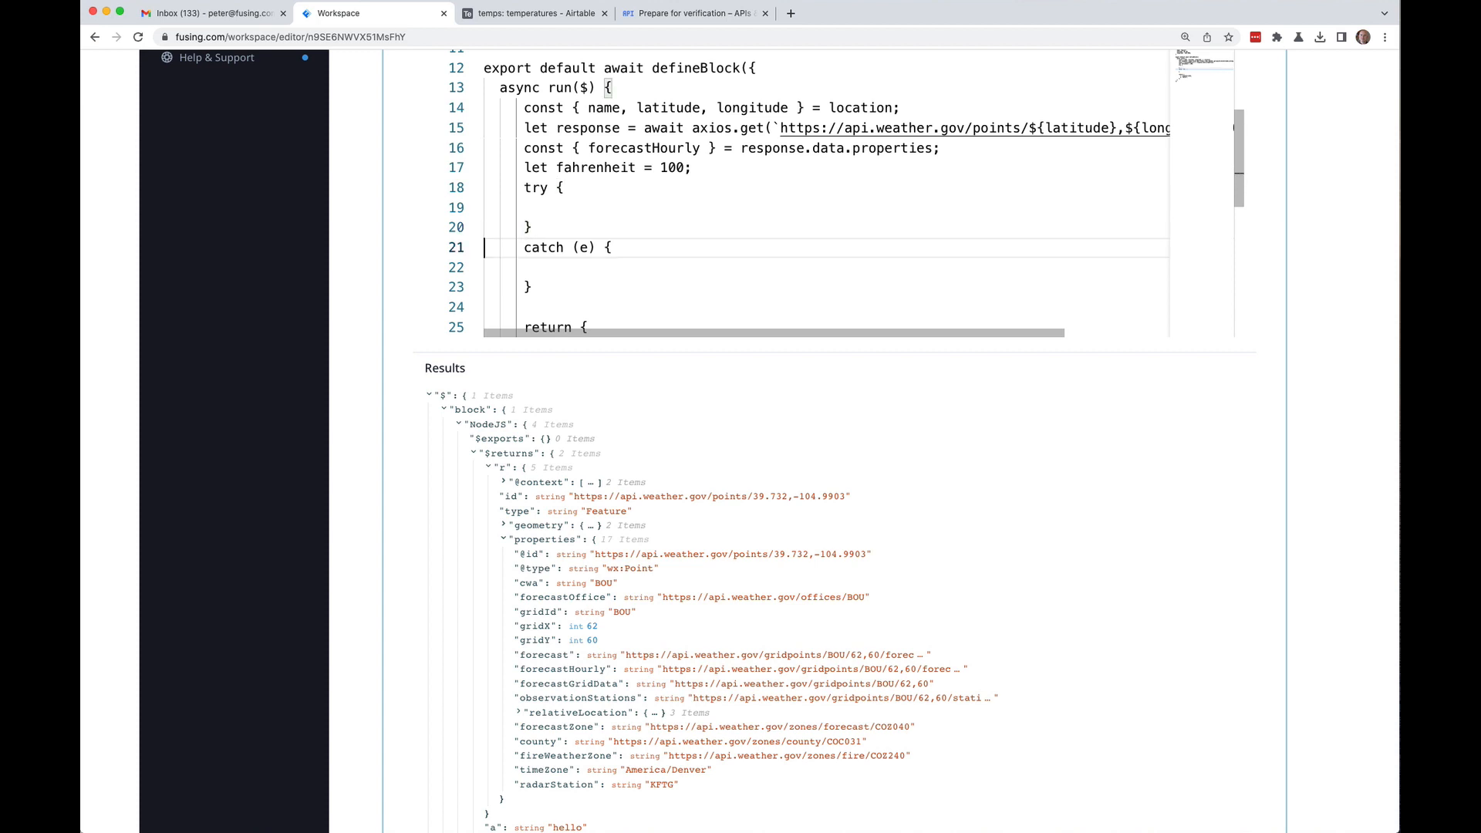
key("Up")
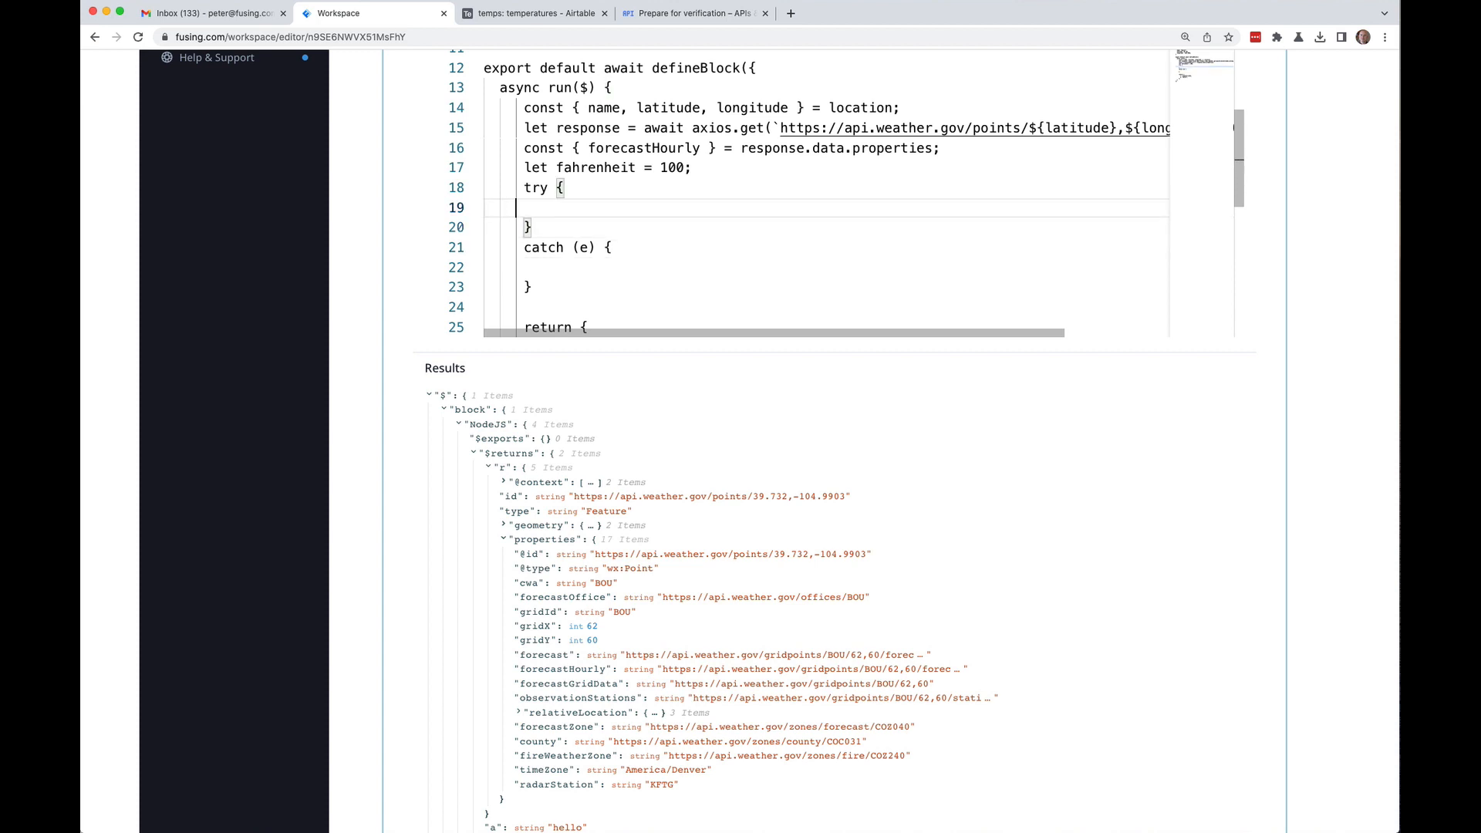
key("Tab")
type("response = ")
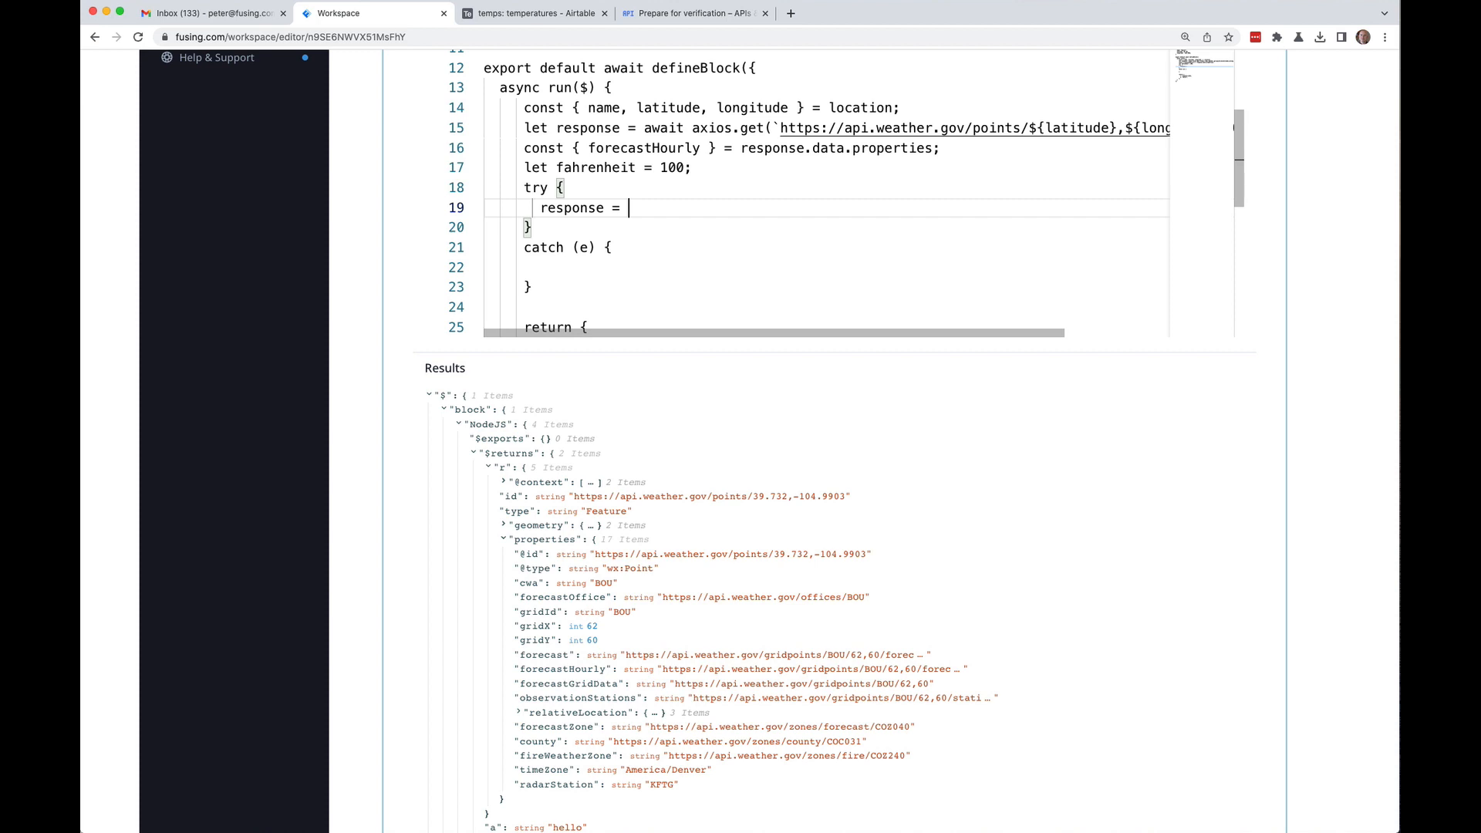
type("await axio")
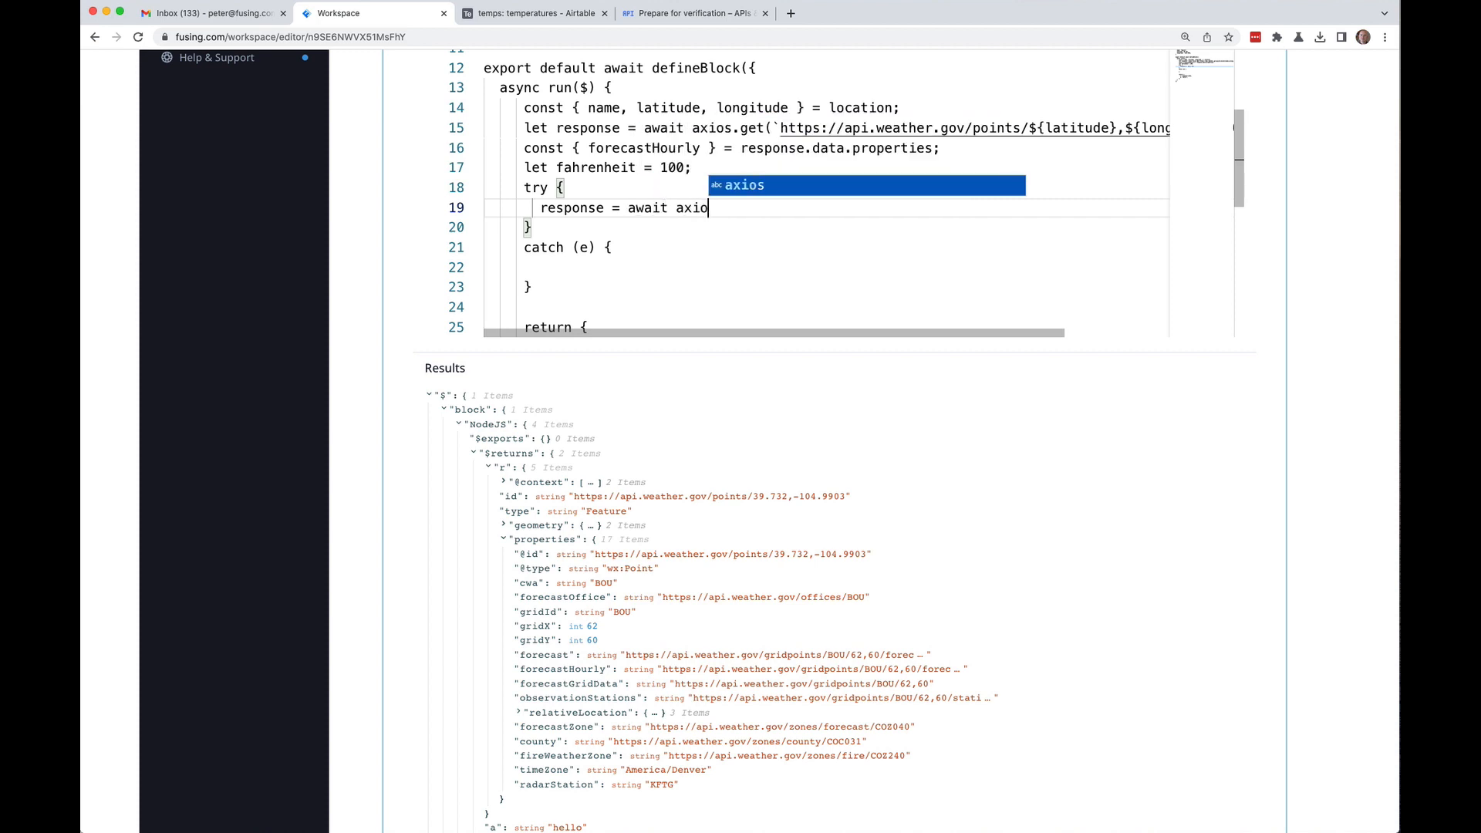
type("s.get(")
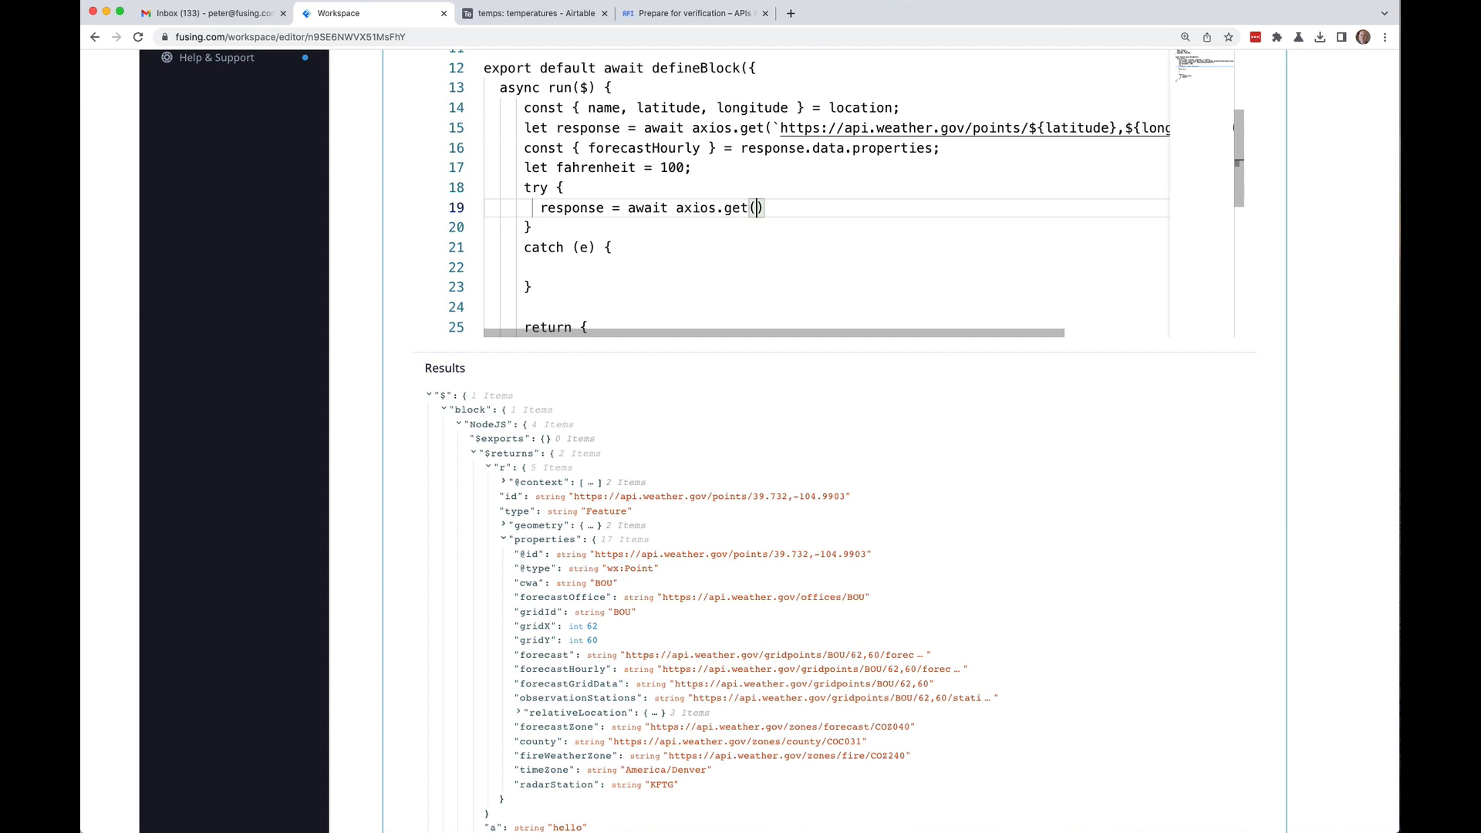
type("fore")
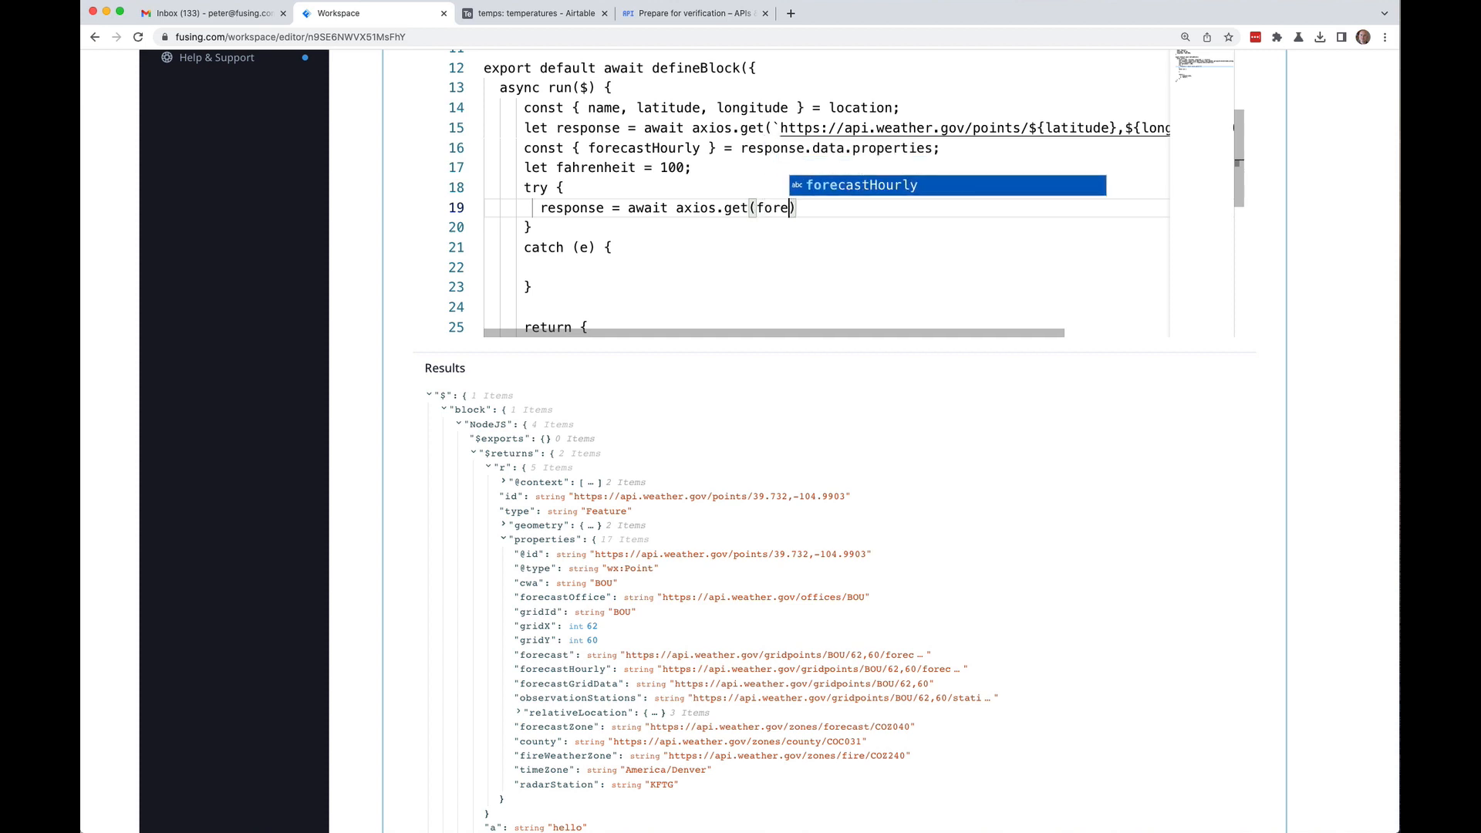
key("Tab")
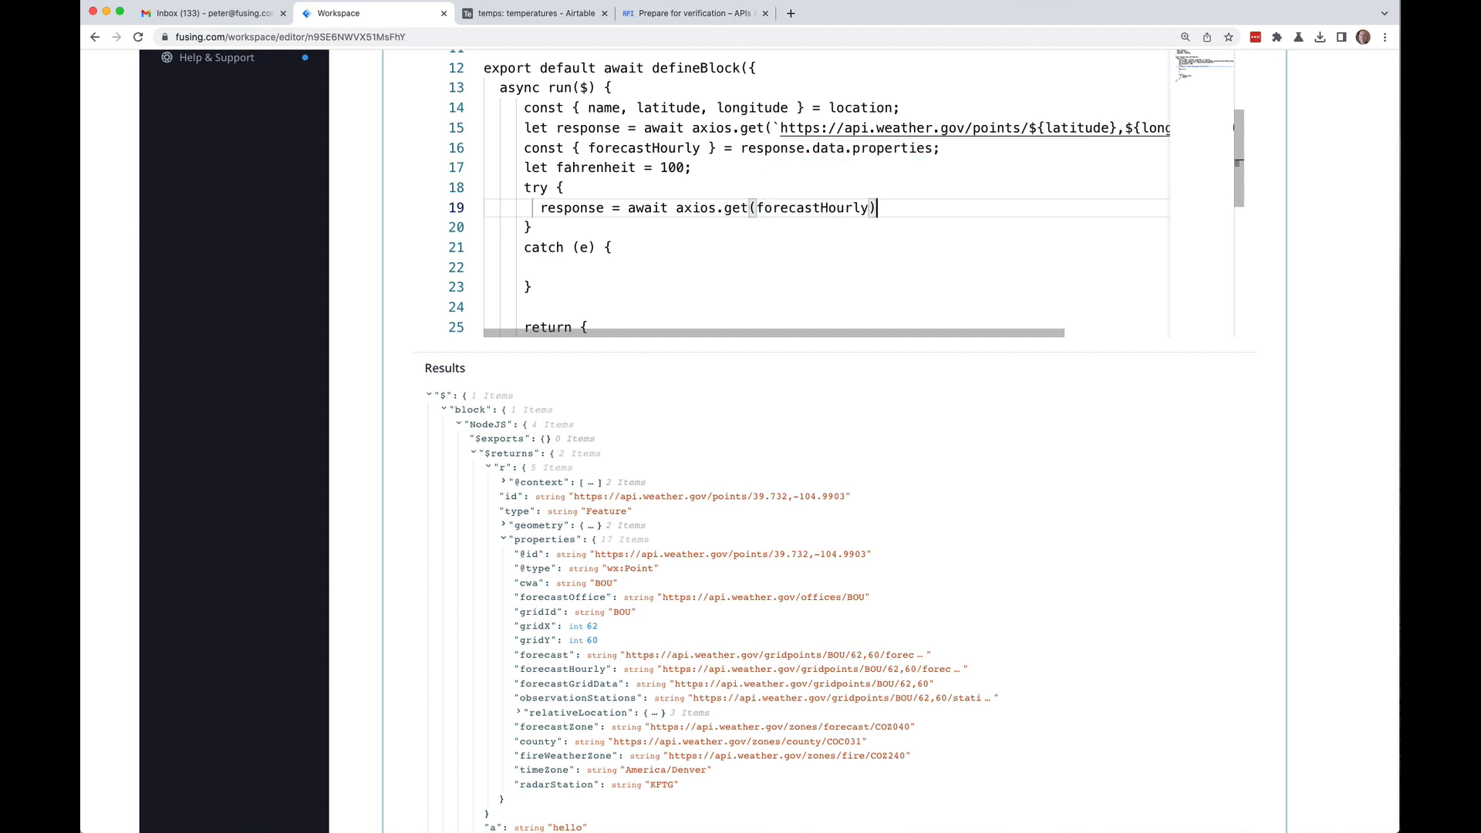
type(";")
key("Return")
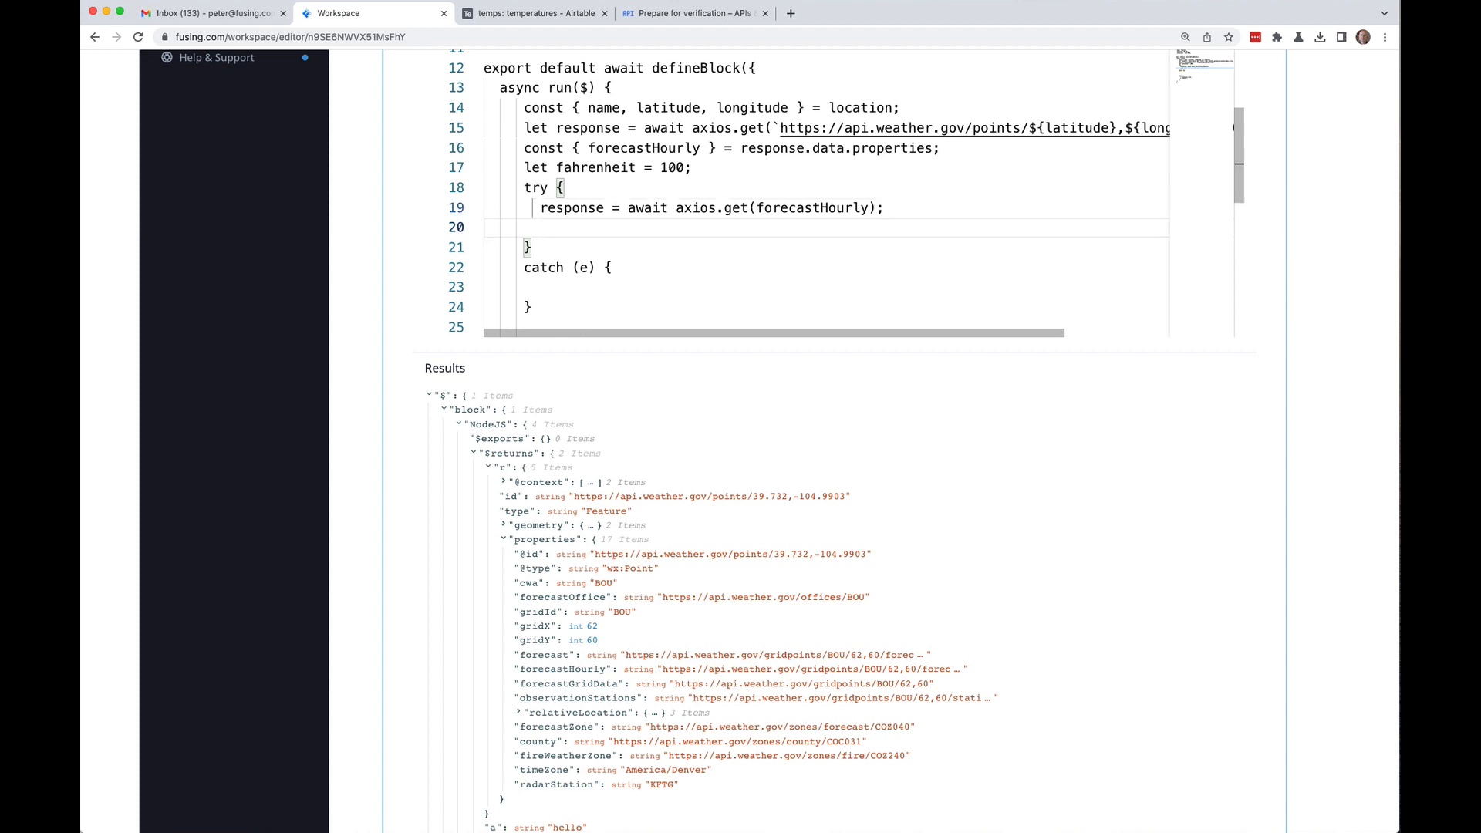
Step: Add fahrenheit = response.data.properties[0].temperature; as the next line in the try block
type("fahrenhe")
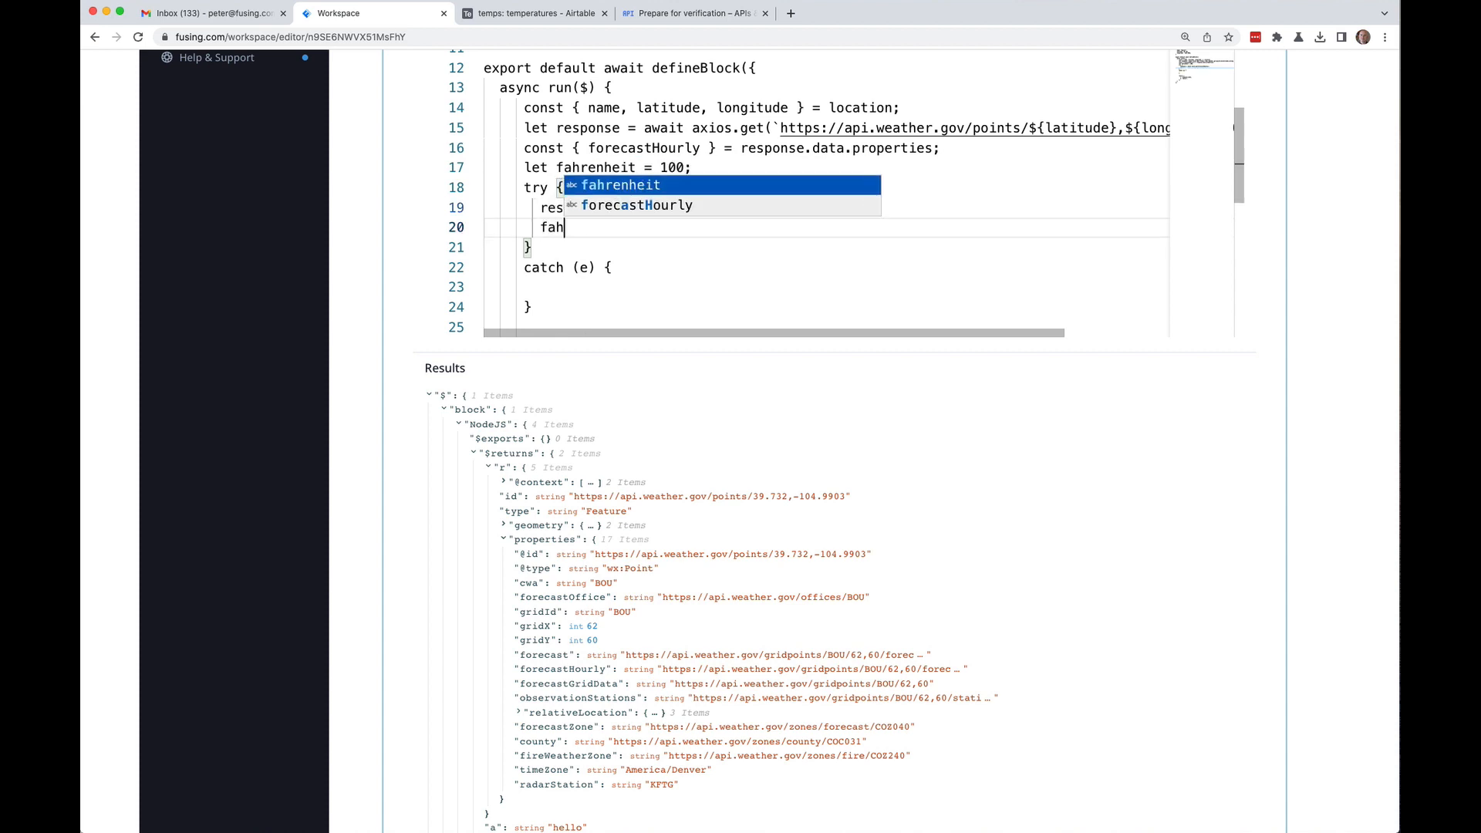
type("t = ")
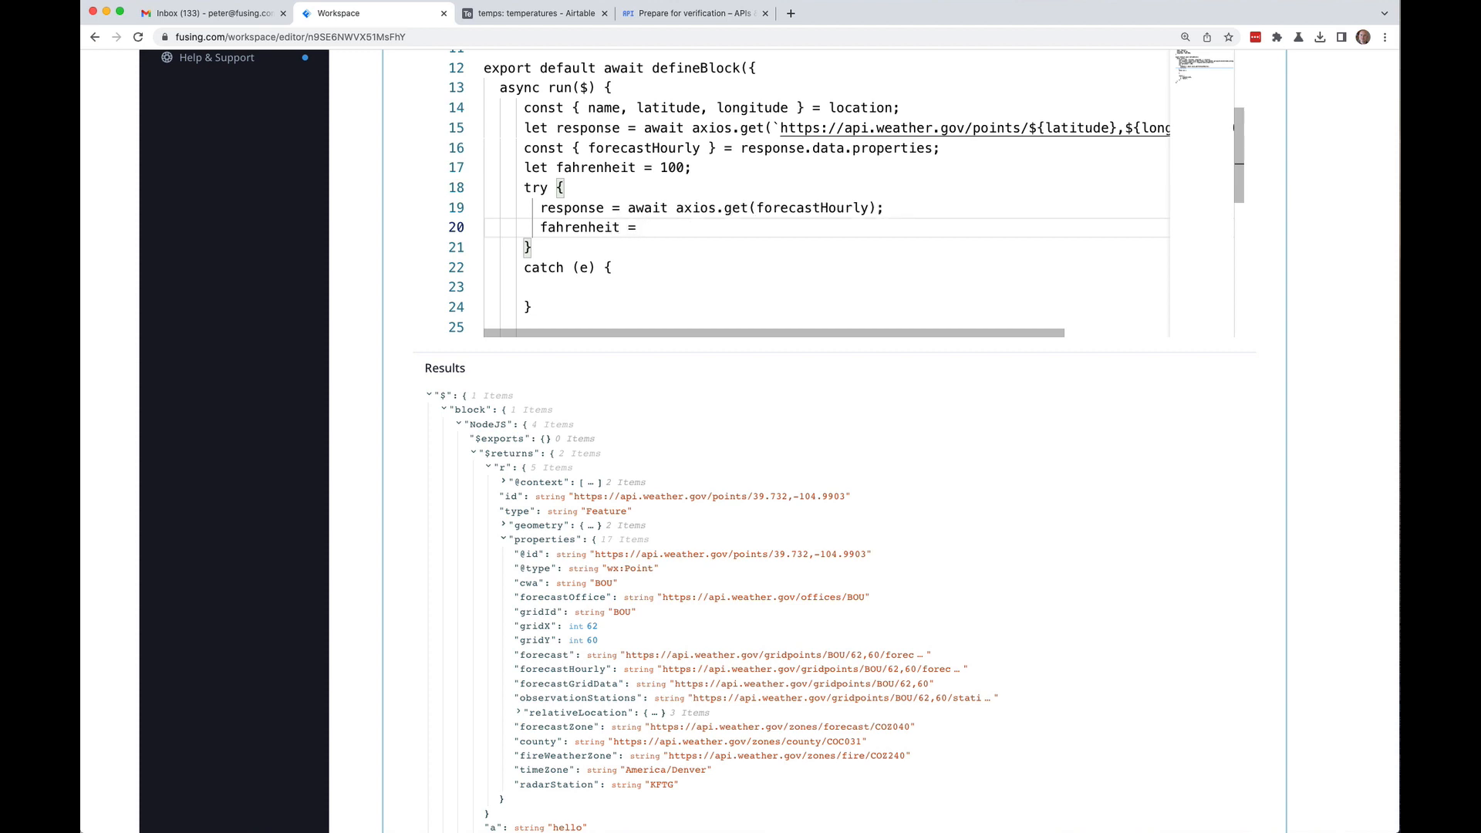
type("response.data")
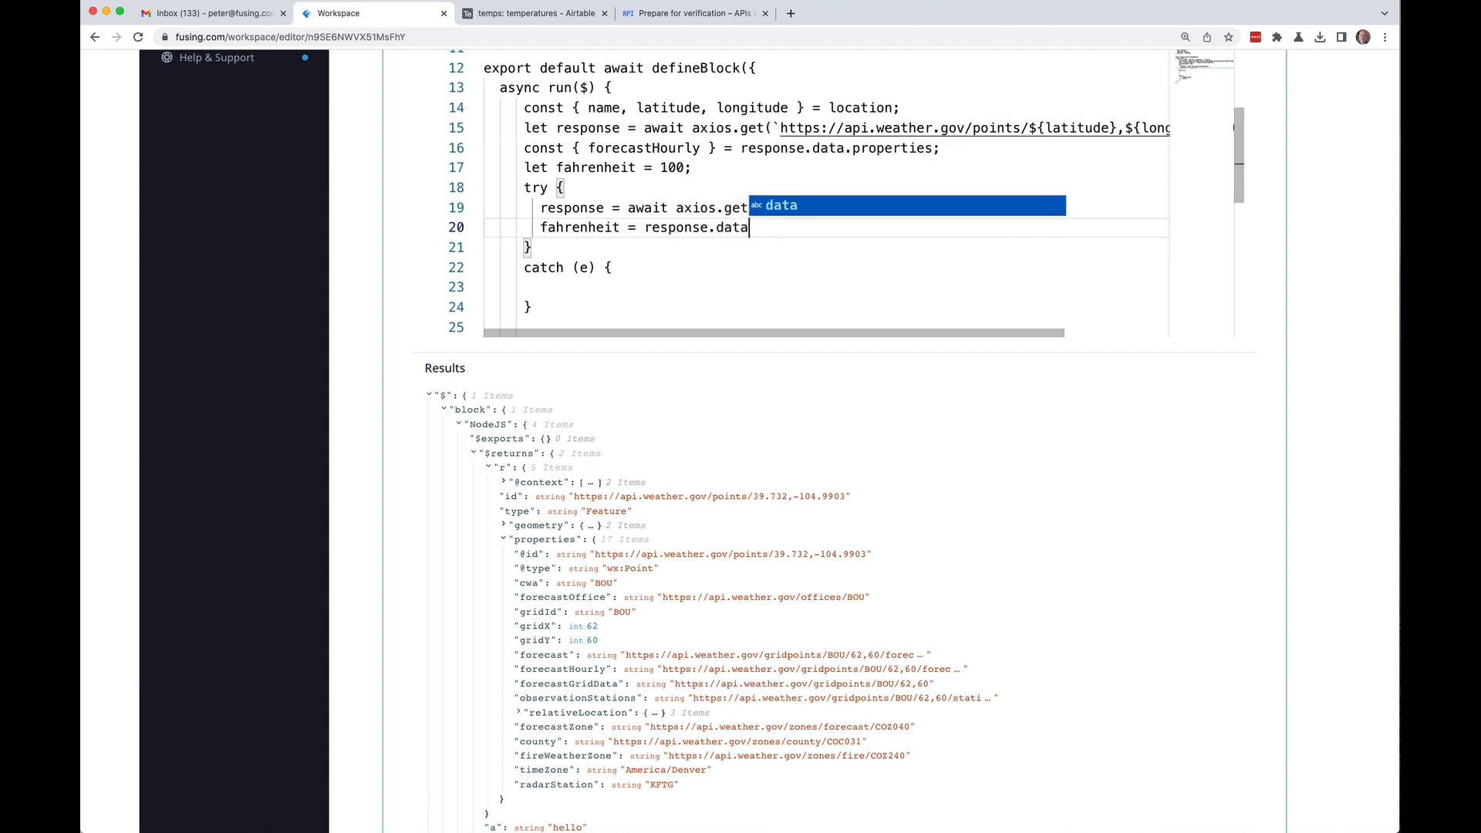
type(".properties")
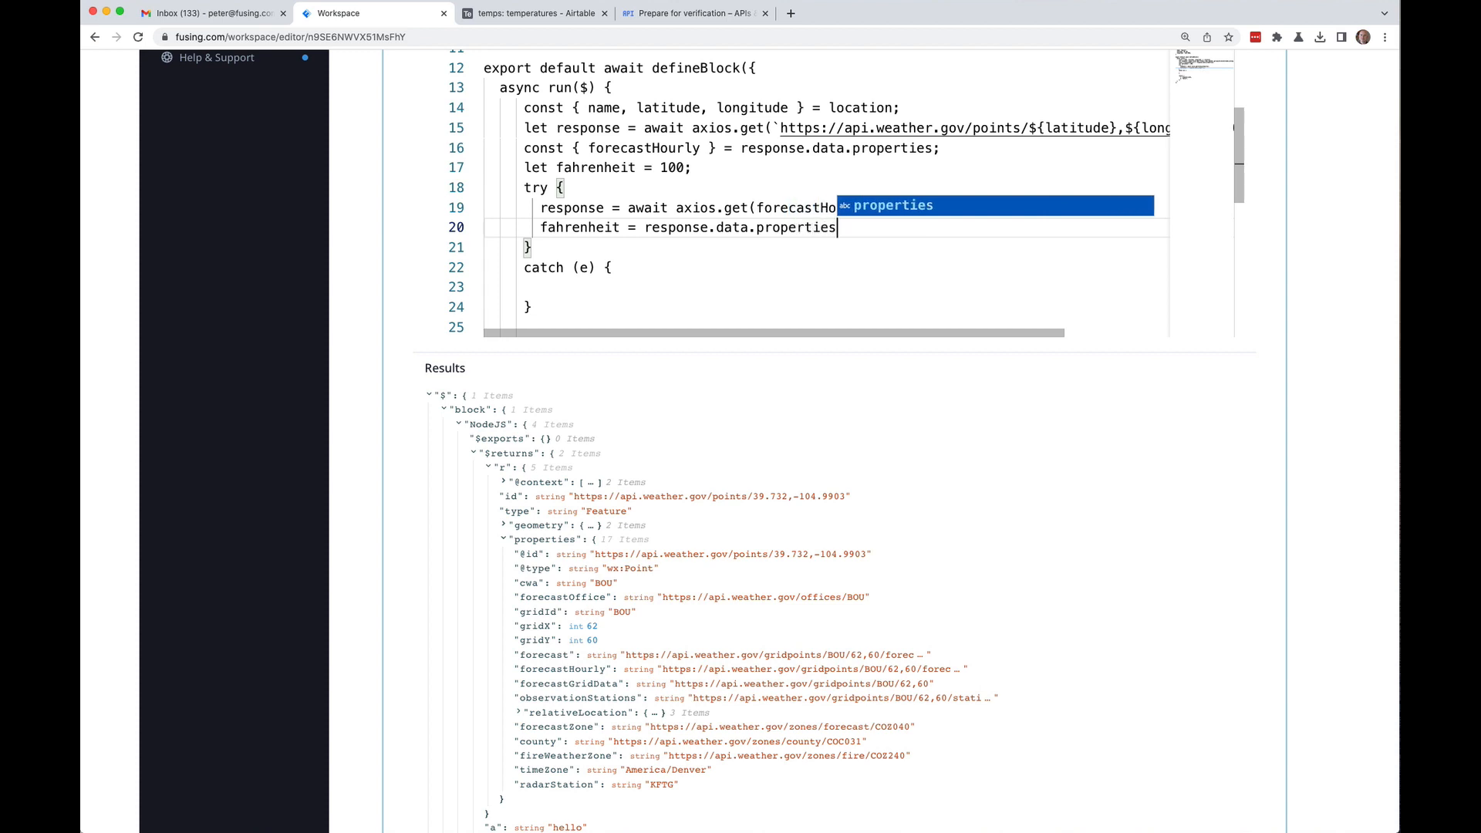
key("Escape")
type("[0]")
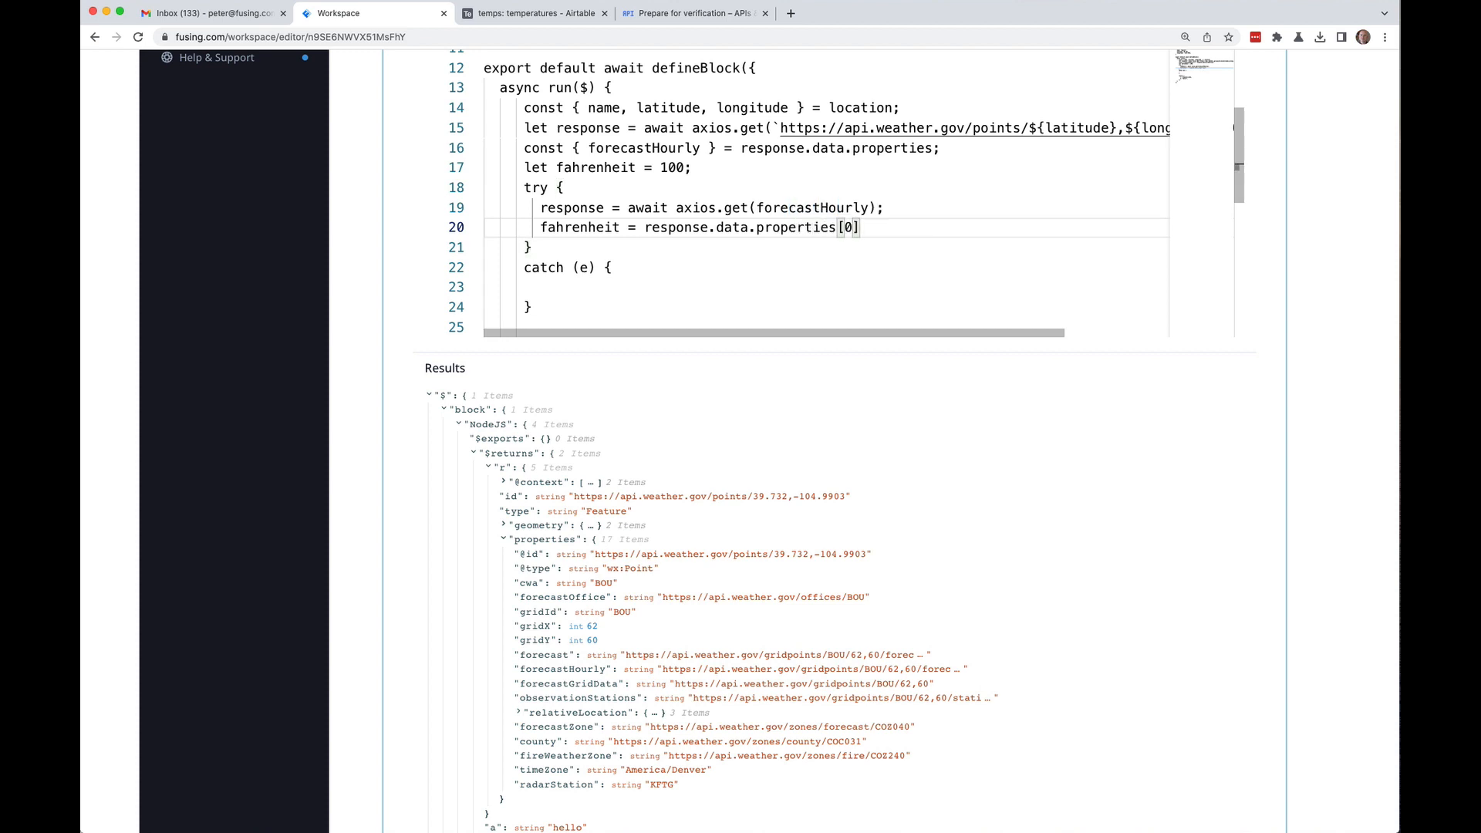
type(".temper")
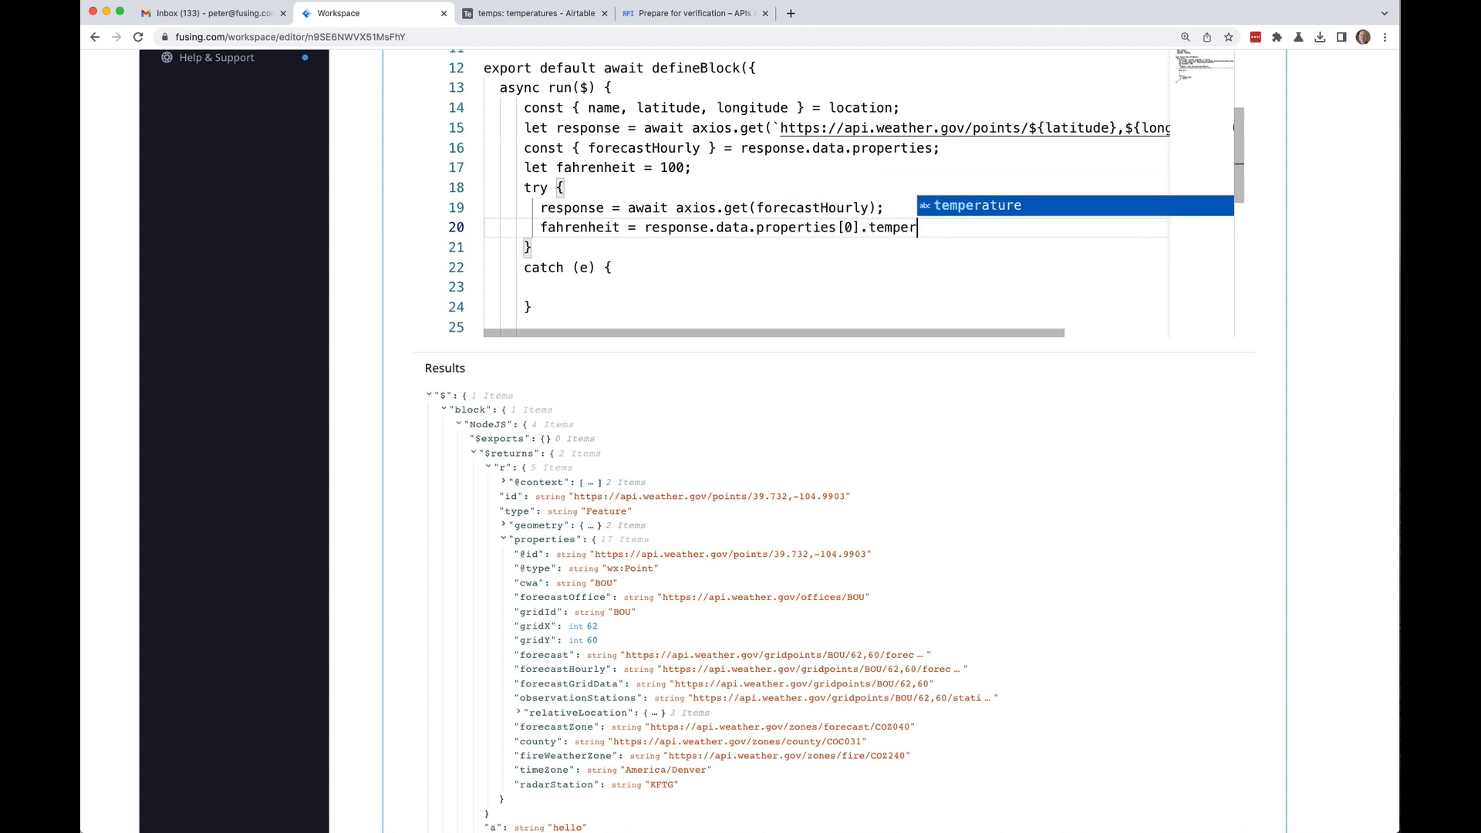
type("atu")
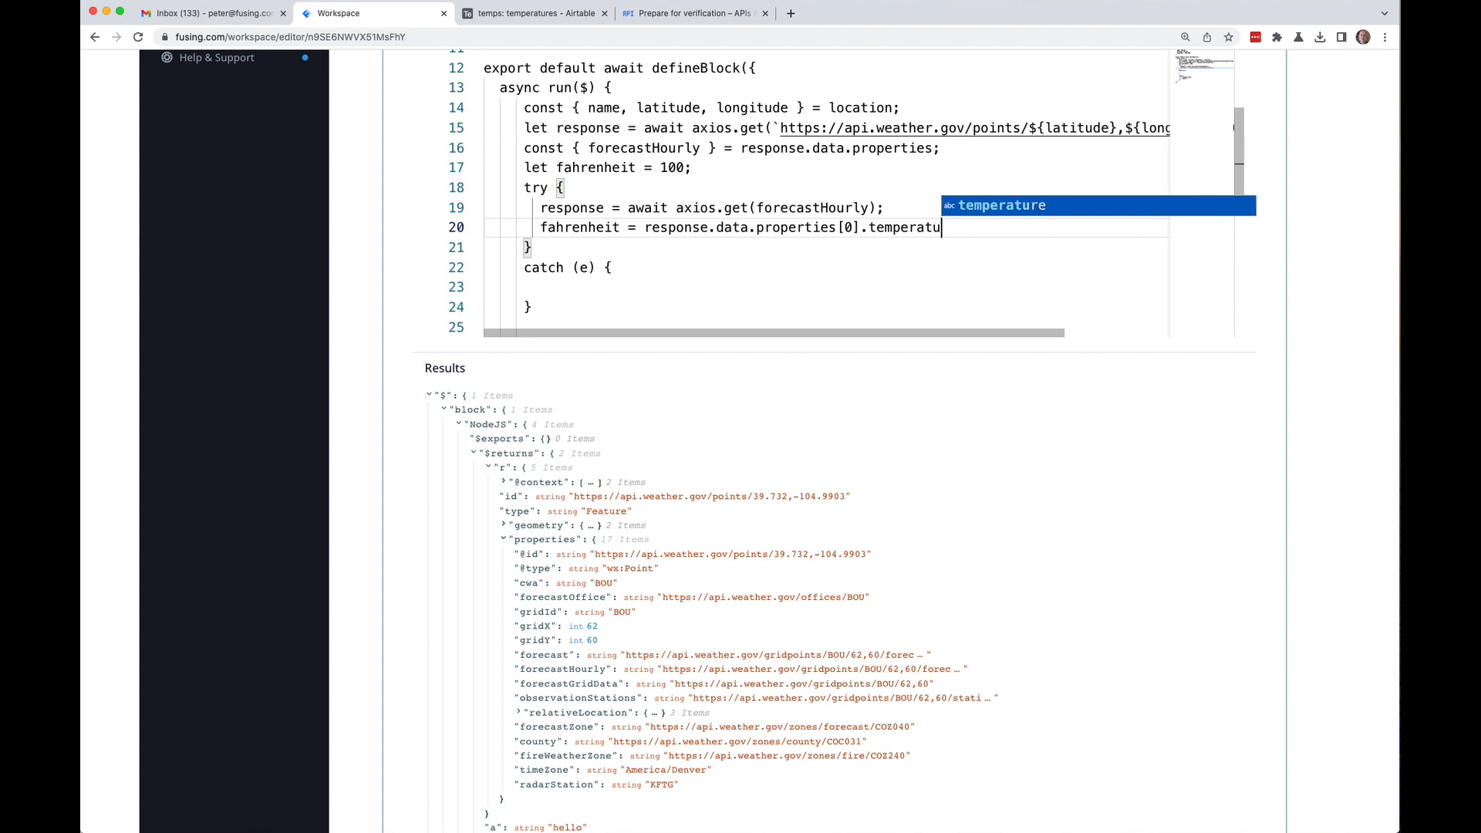
type("re;")
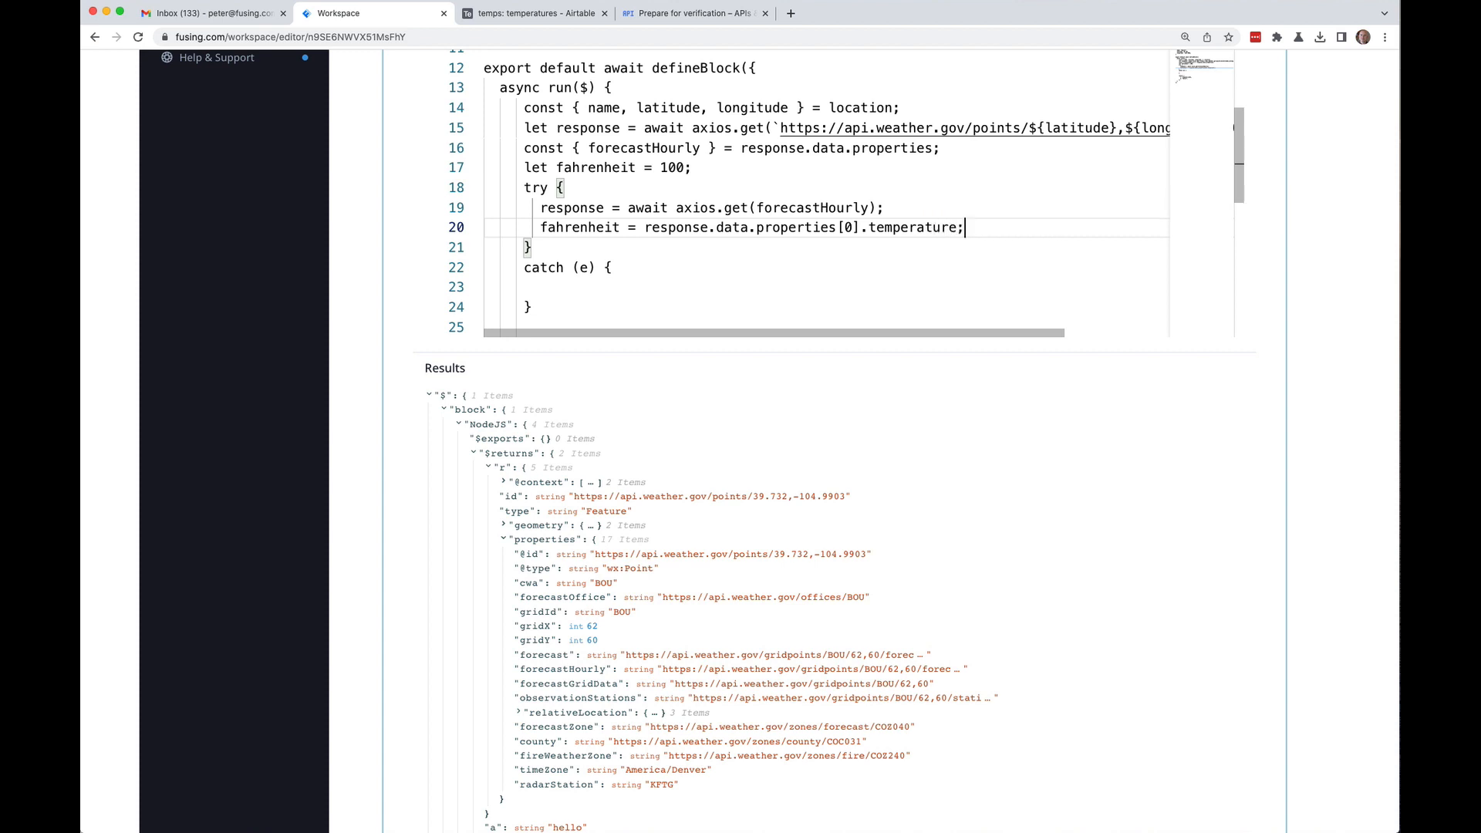
key("Right")
key("Down")
key("Down")
key("Down")
key("Down")
key("Down")
key("Down")
key("Down")
key("Down")
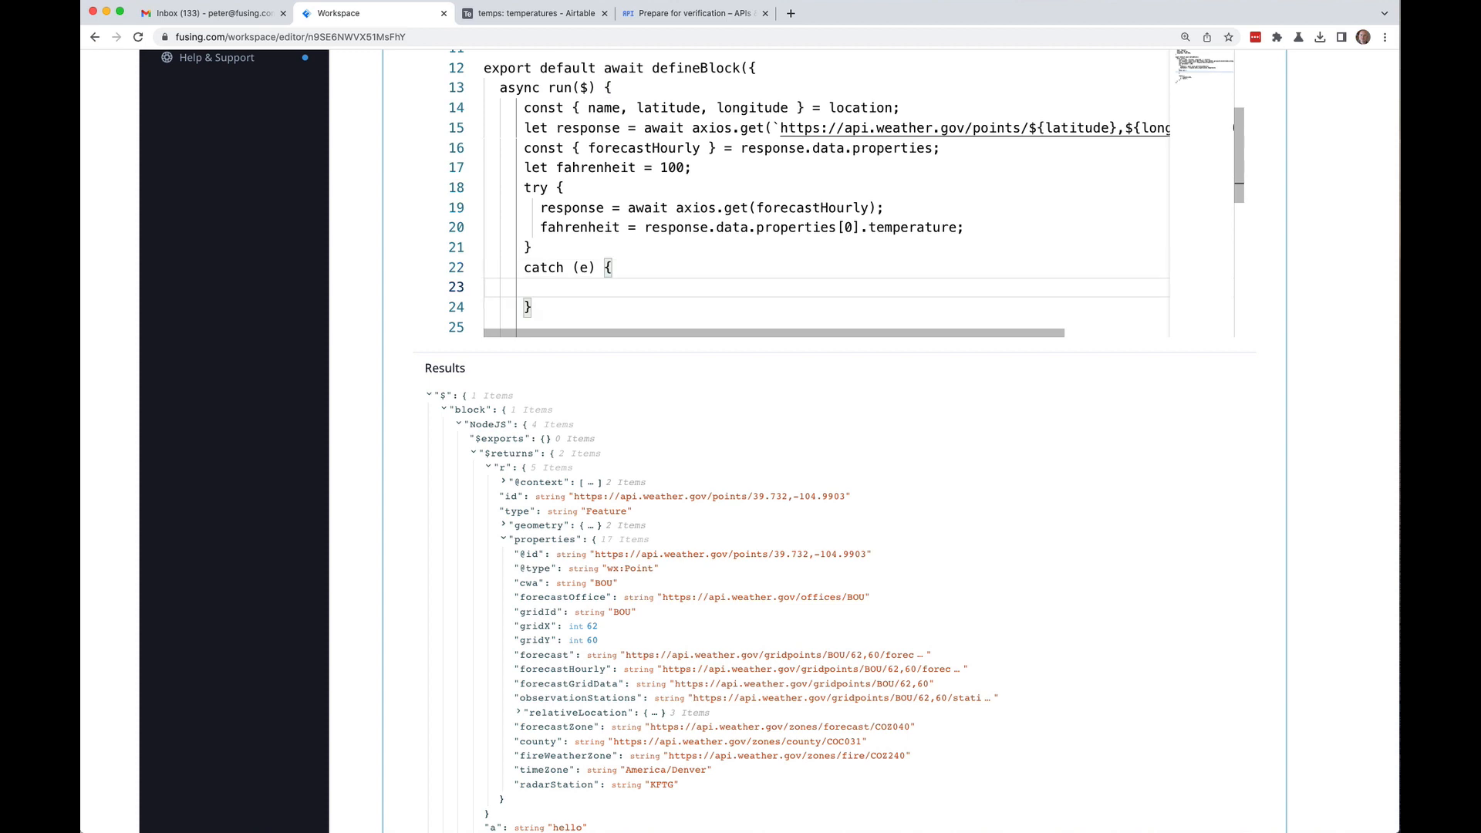
key("Up")
key("Up")
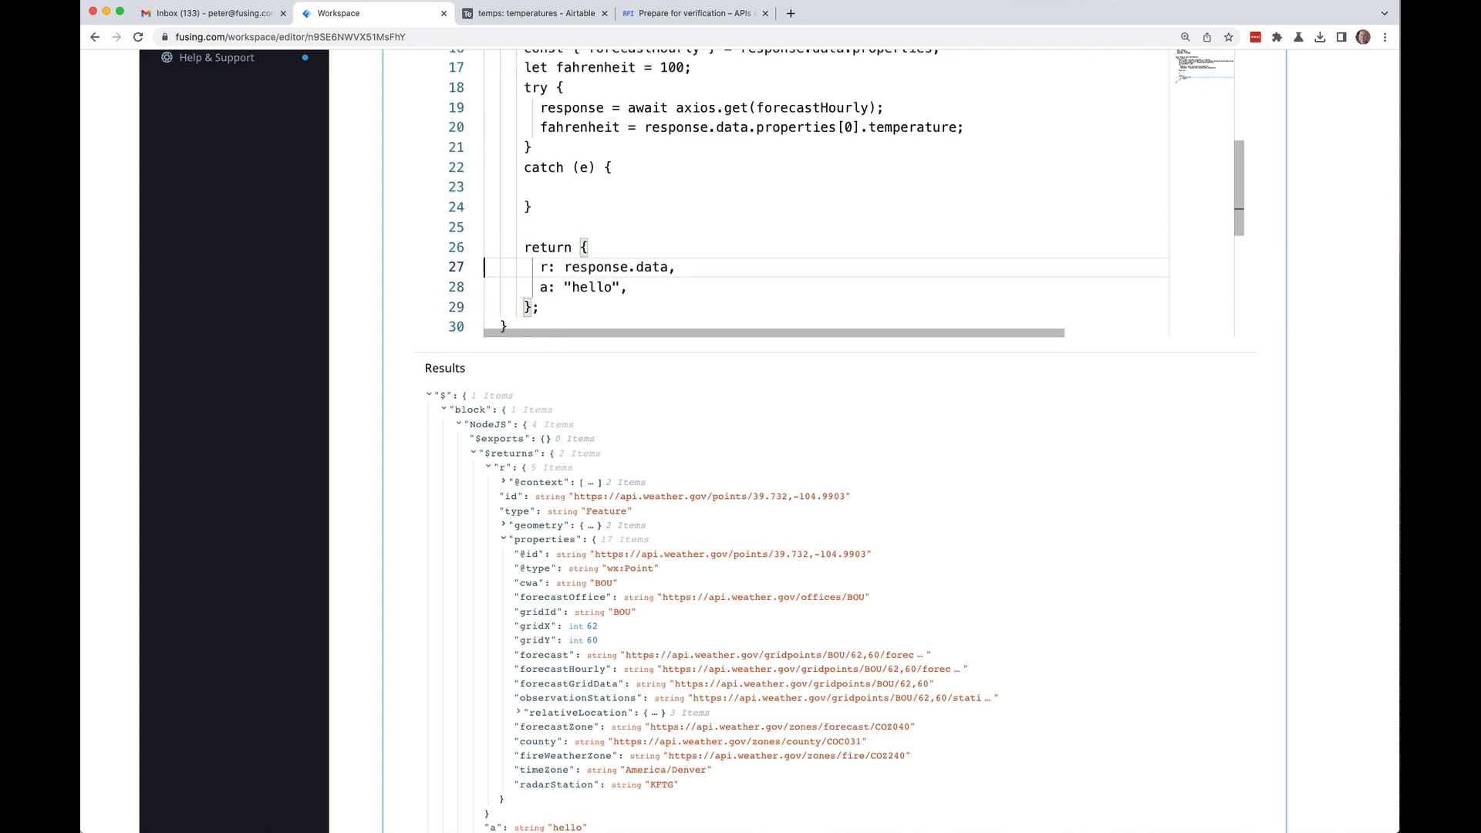
Step: Add temp: fahrenheit, on a new line after r: response.data in the returned object
key("End")
key("Return")
type("temp: fa")
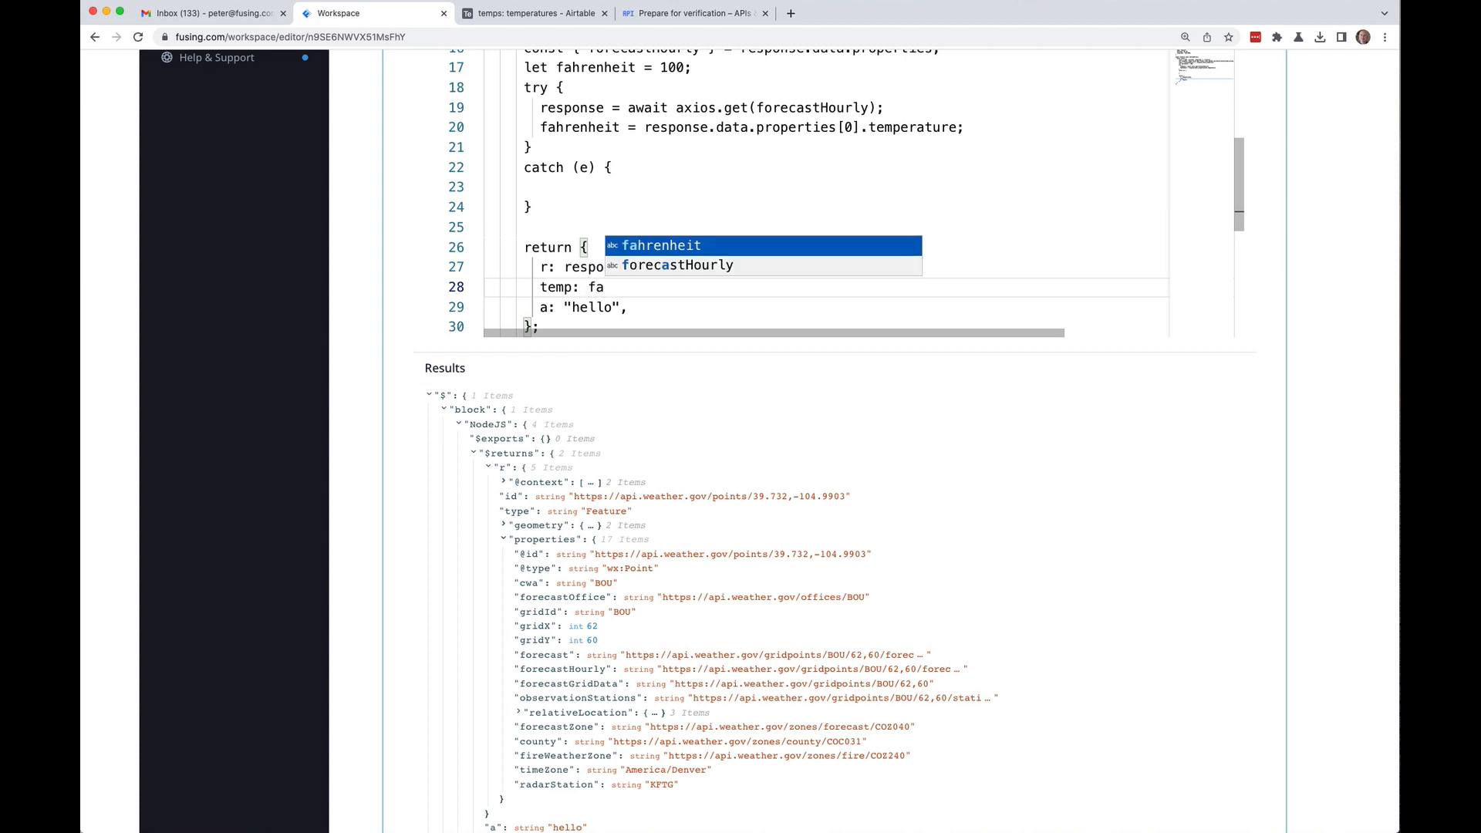
key("Return")
type(",")
key("Right")
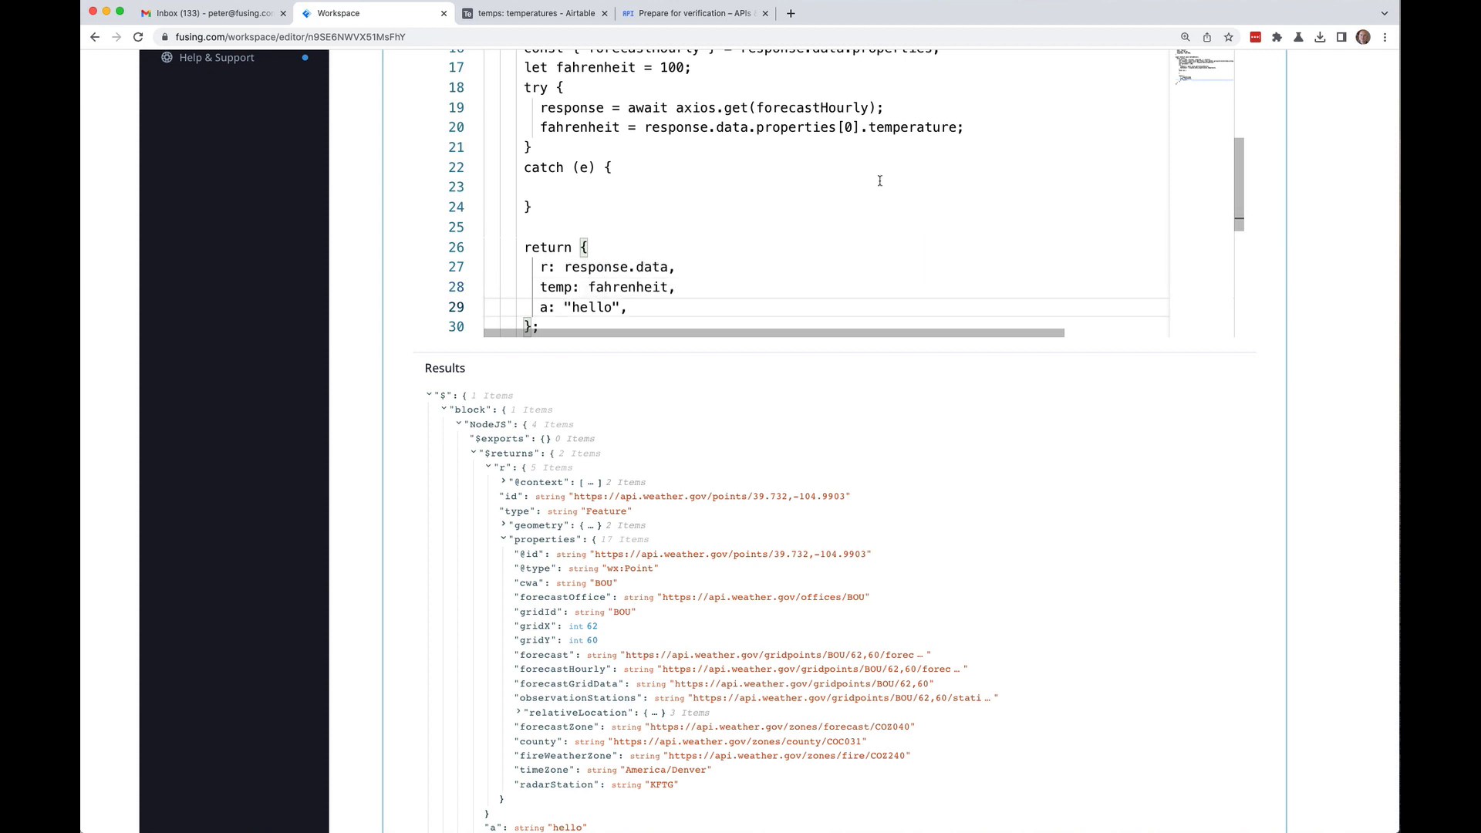
scroll(879, 180, "up", 10)
Step: Save the Temperatures flow
mouse_move(1257, 159)
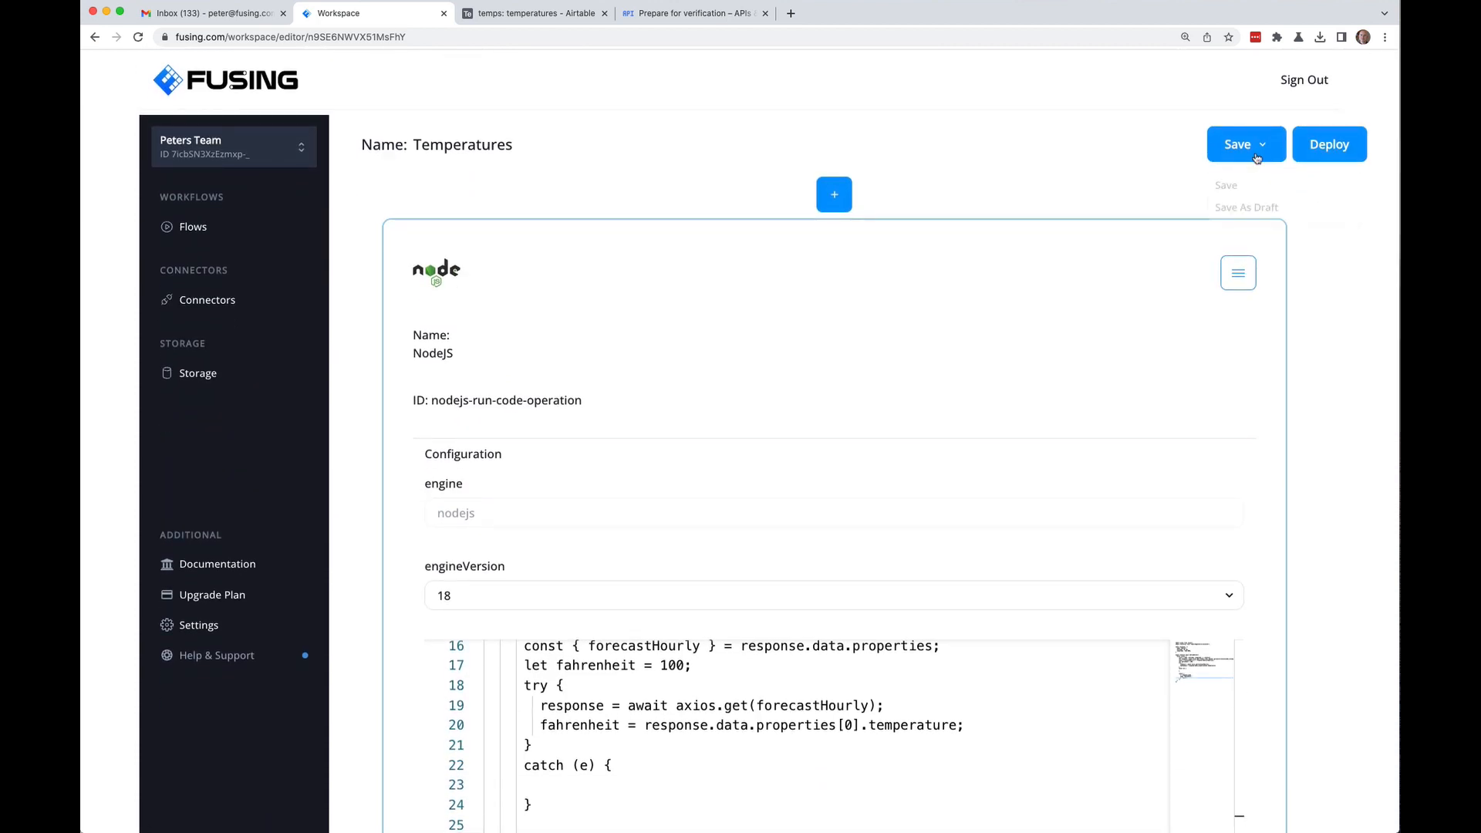
left_click(1231, 185)
scroll(1304, 241, "down", 15)
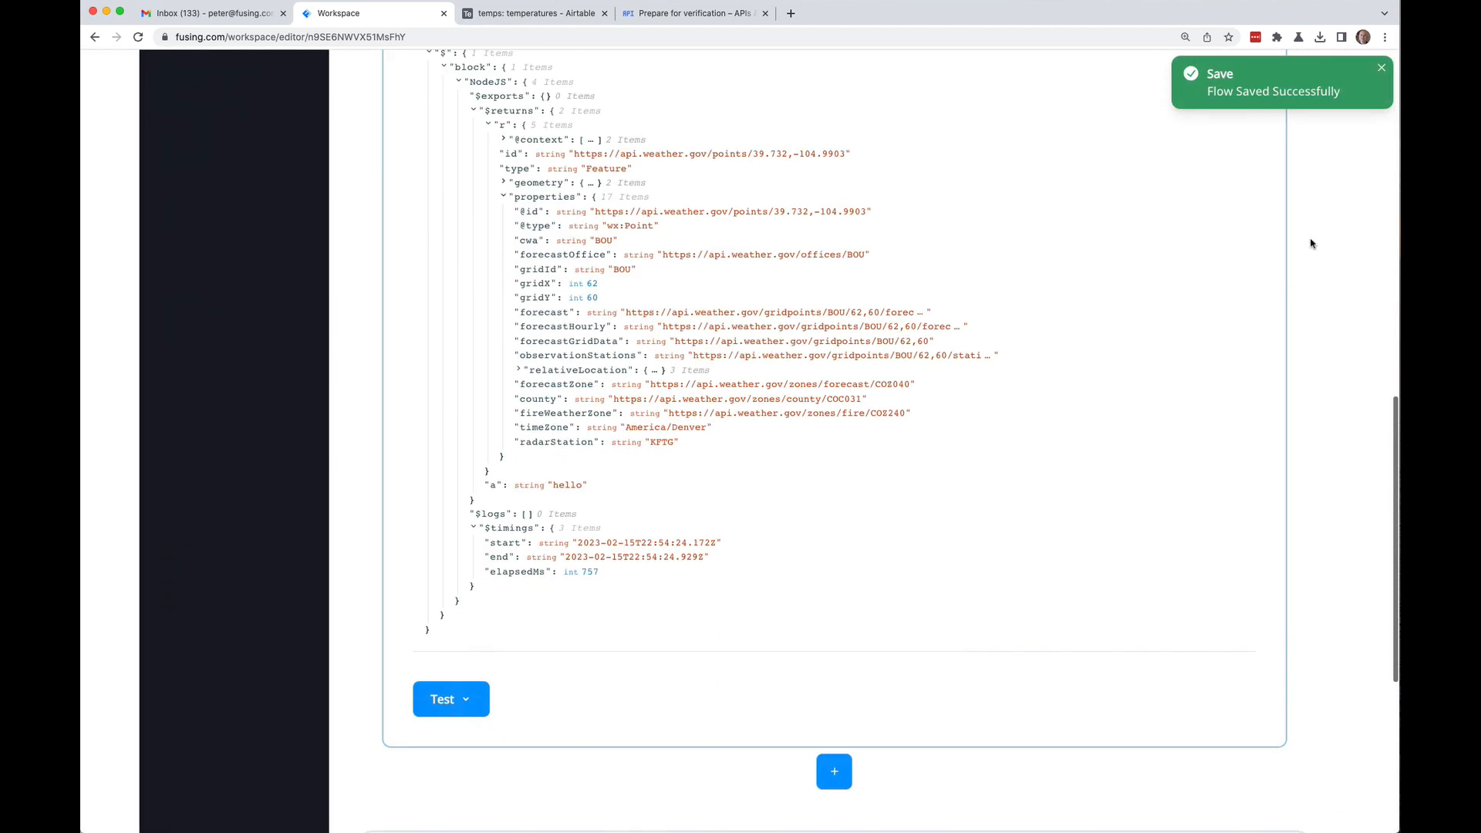
Step: Test only this block, getting hourly forecast results with temp 100, then place the cursor in the empty catch block
mouse_move(478, 687)
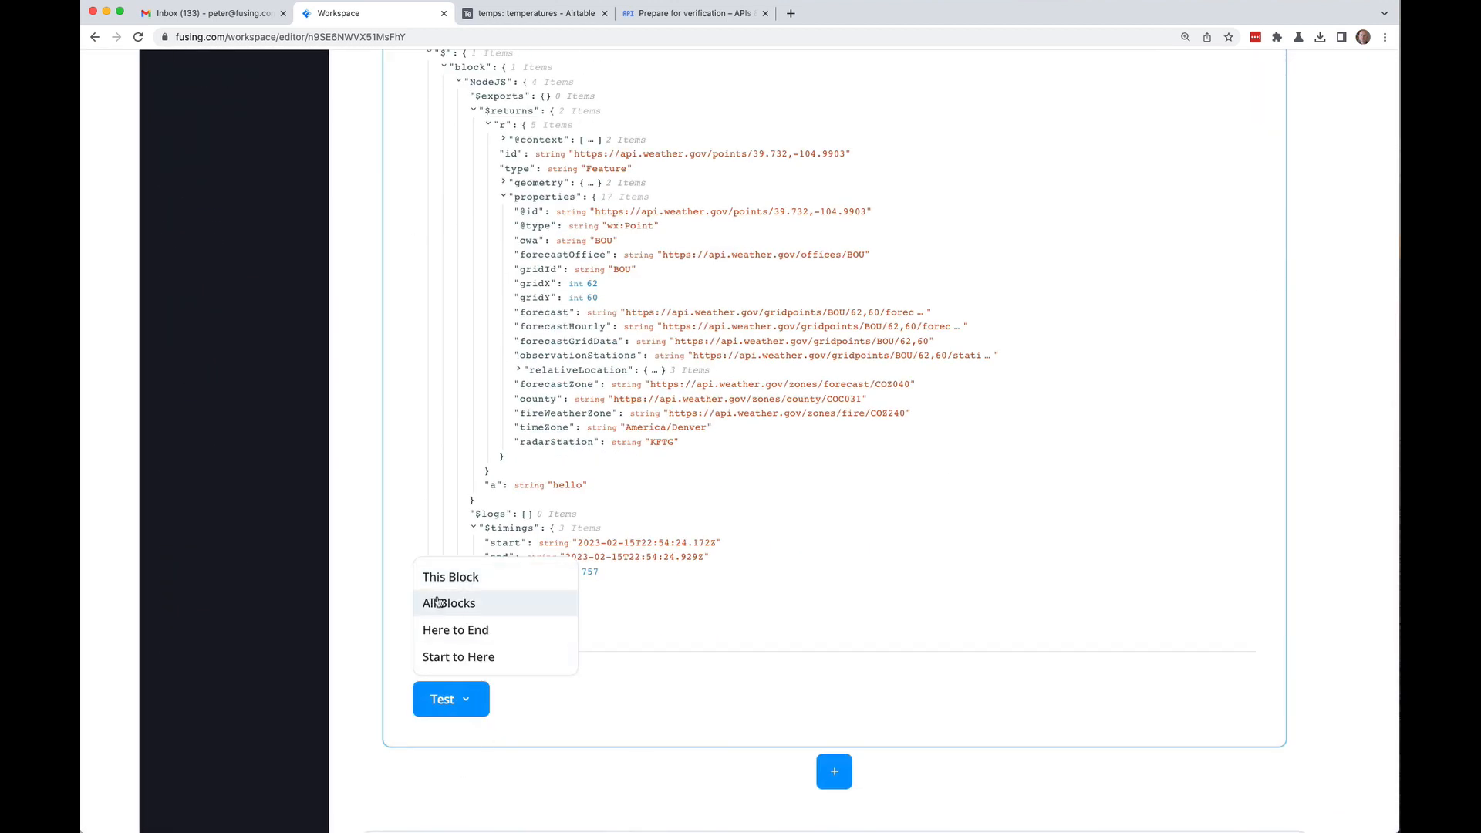
left_click(434, 579)
scroll(404, 433, "up", 5)
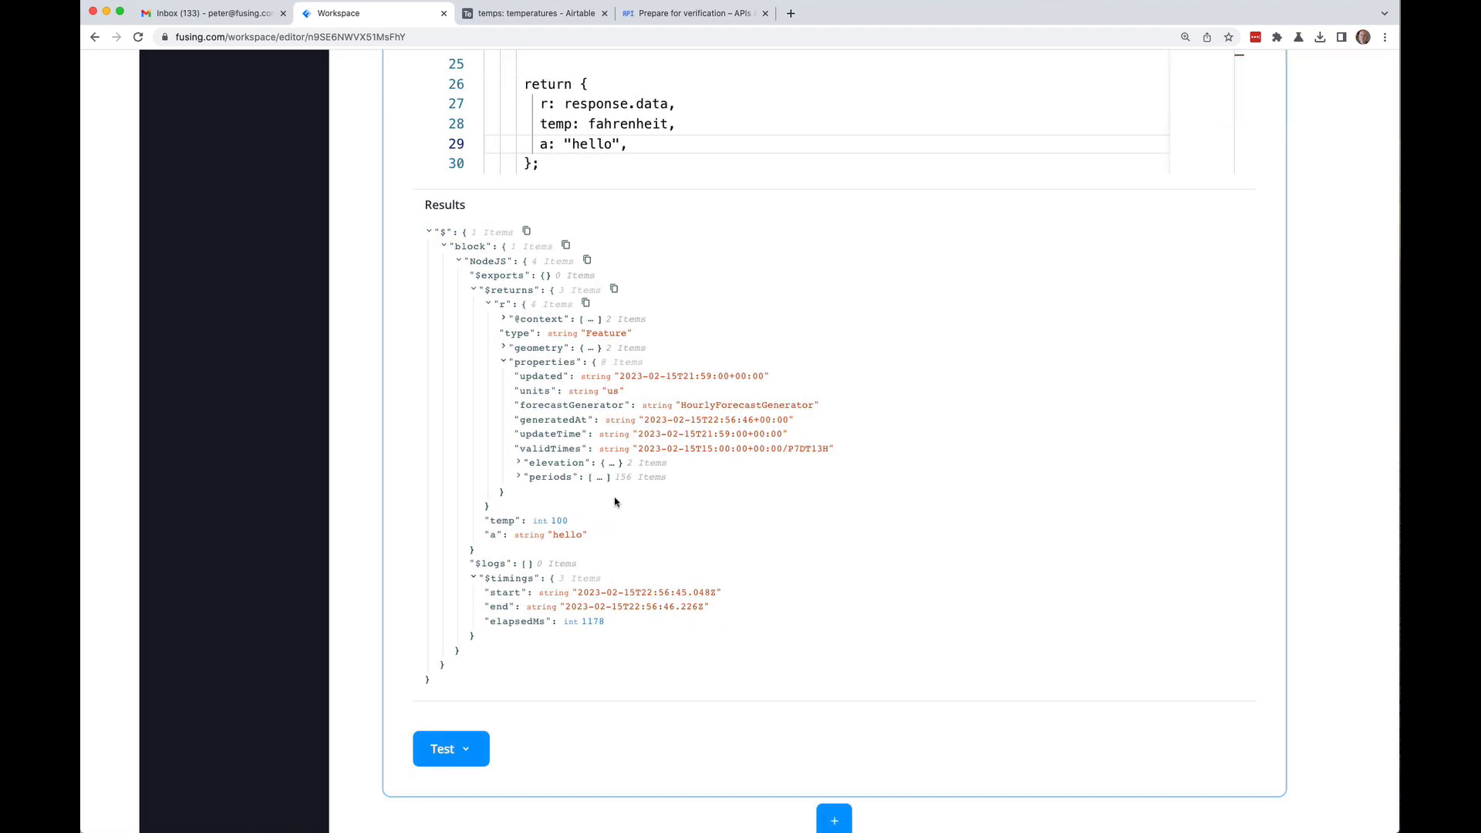
scroll(559, 517, "up", 5)
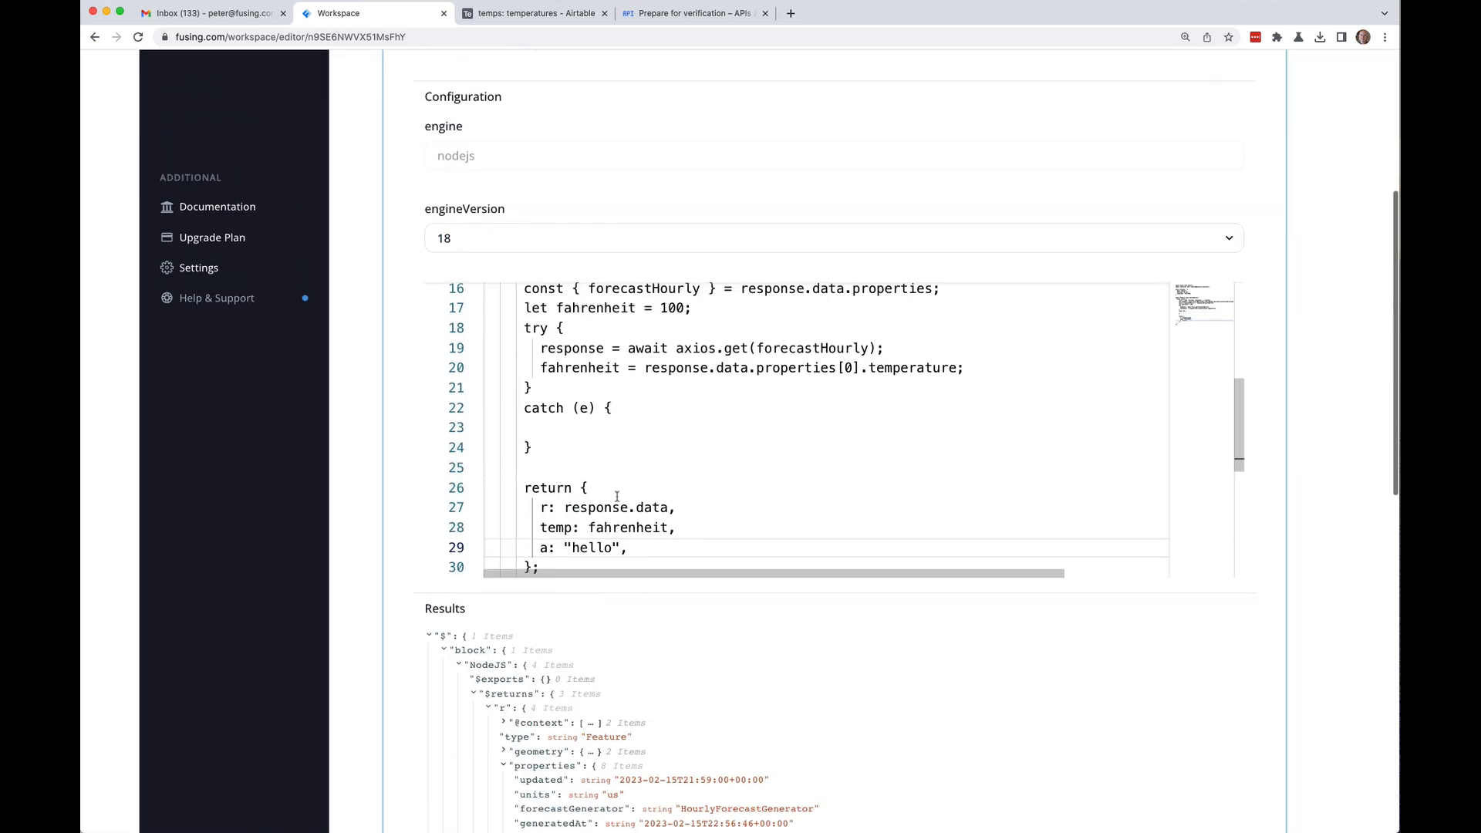
left_click(586, 424)
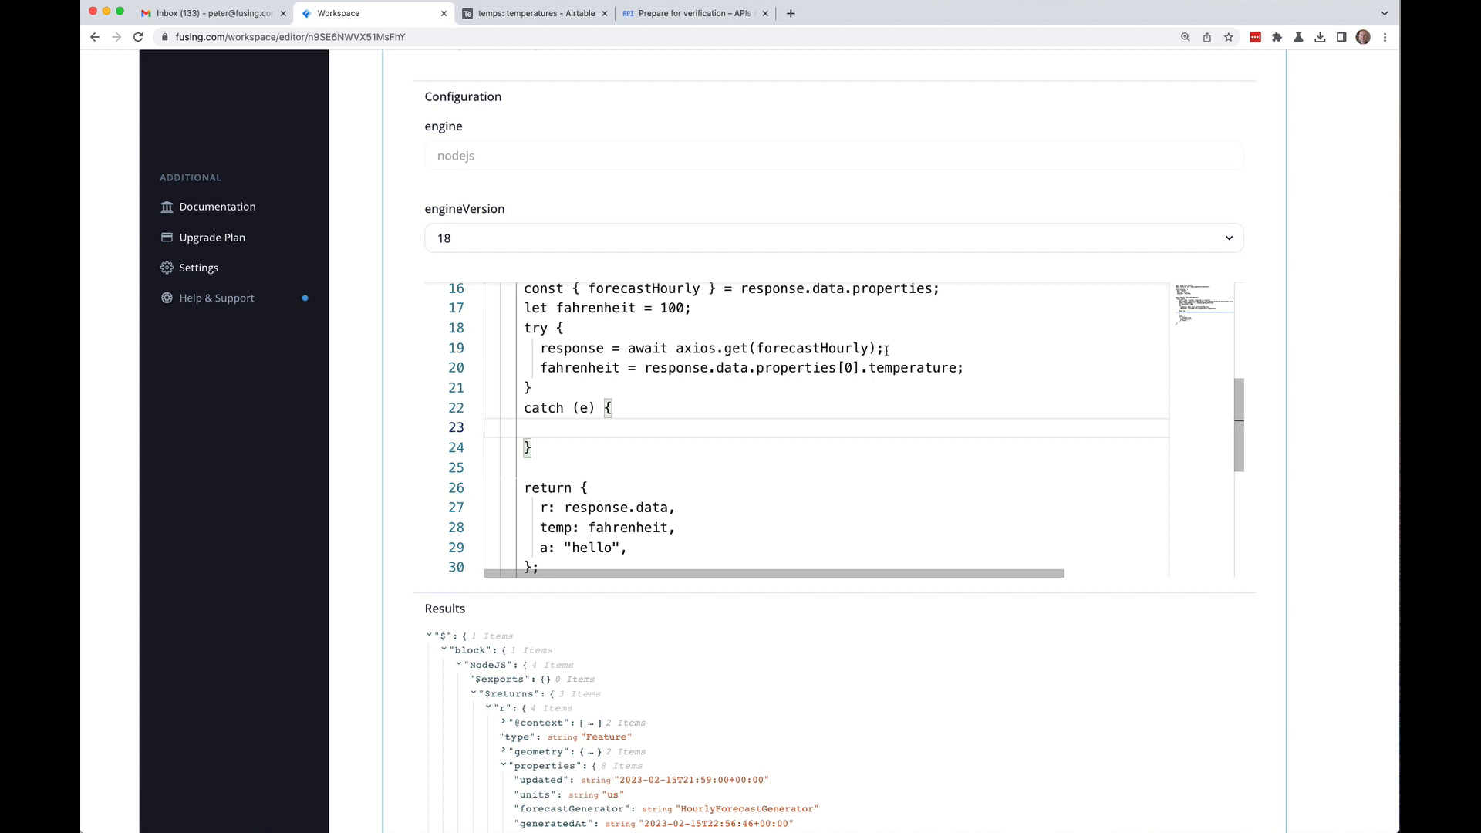
Step: Add 'f: forecastHourly,' as a new field right under 'return {' in the code block
scroll(658, 357, "down", 3)
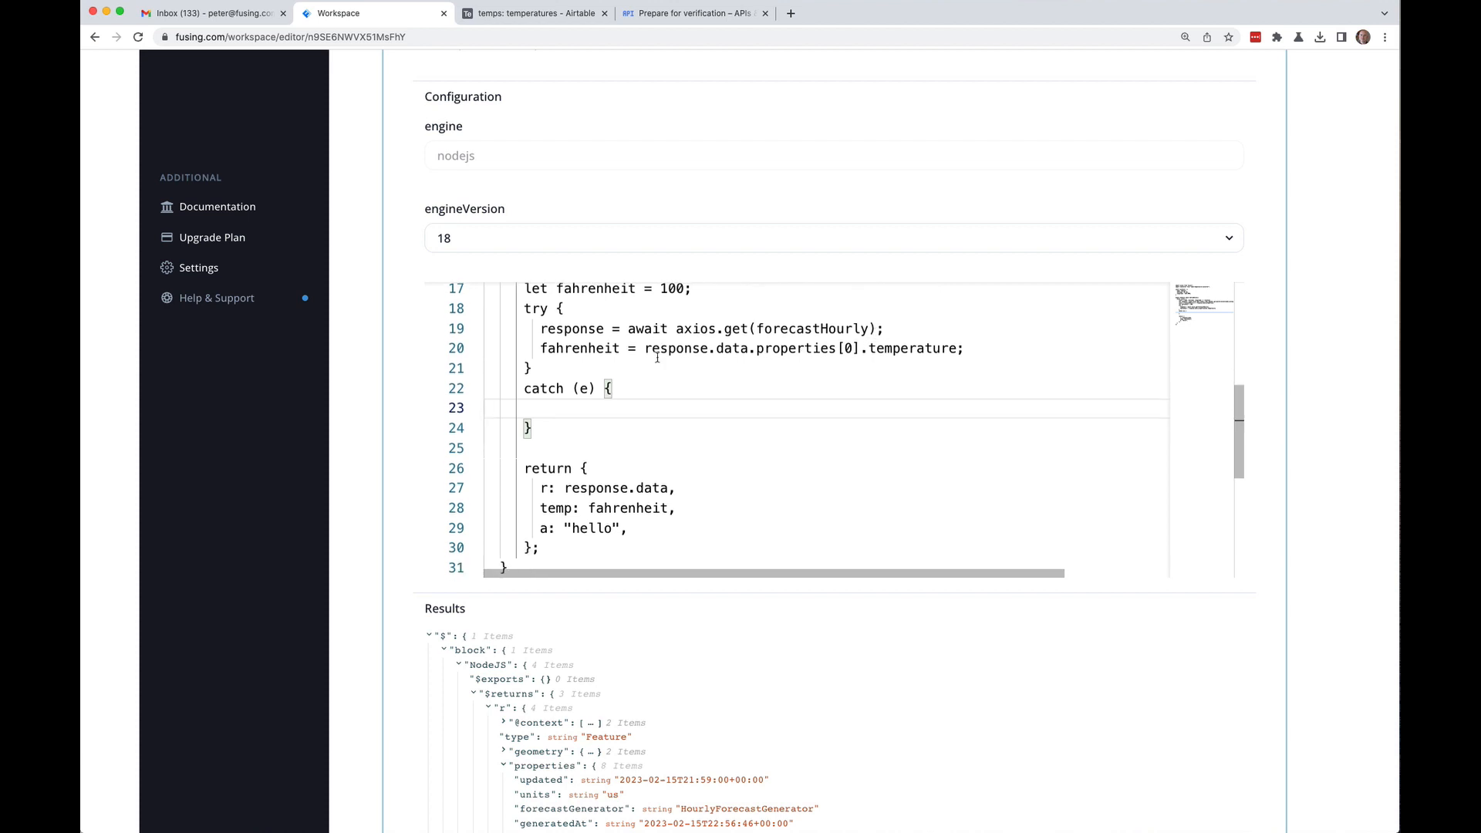
scroll(647, 433, "up", 5)
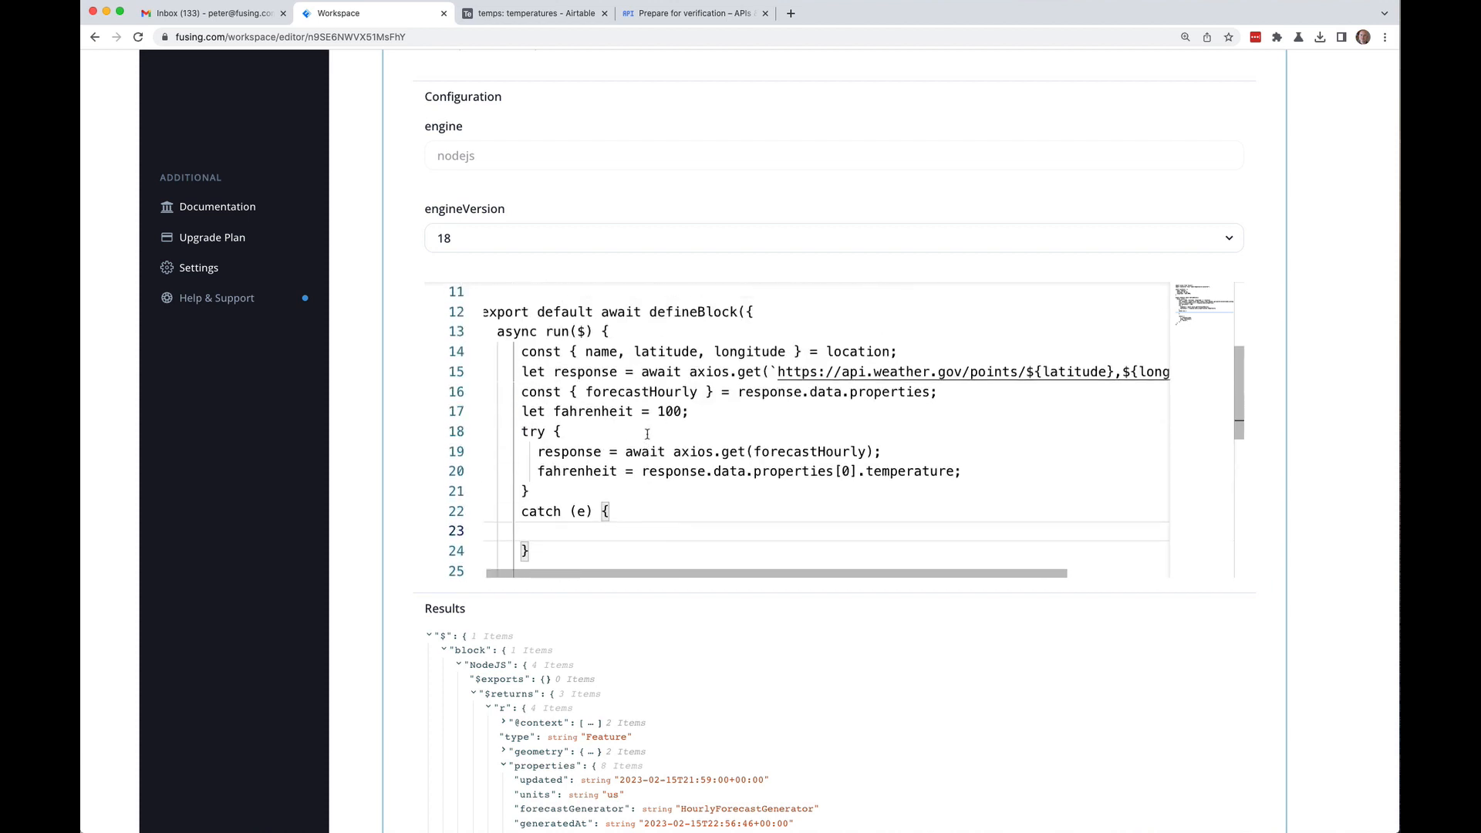
scroll(632, 447, "down", 4)
left_click(621, 455)
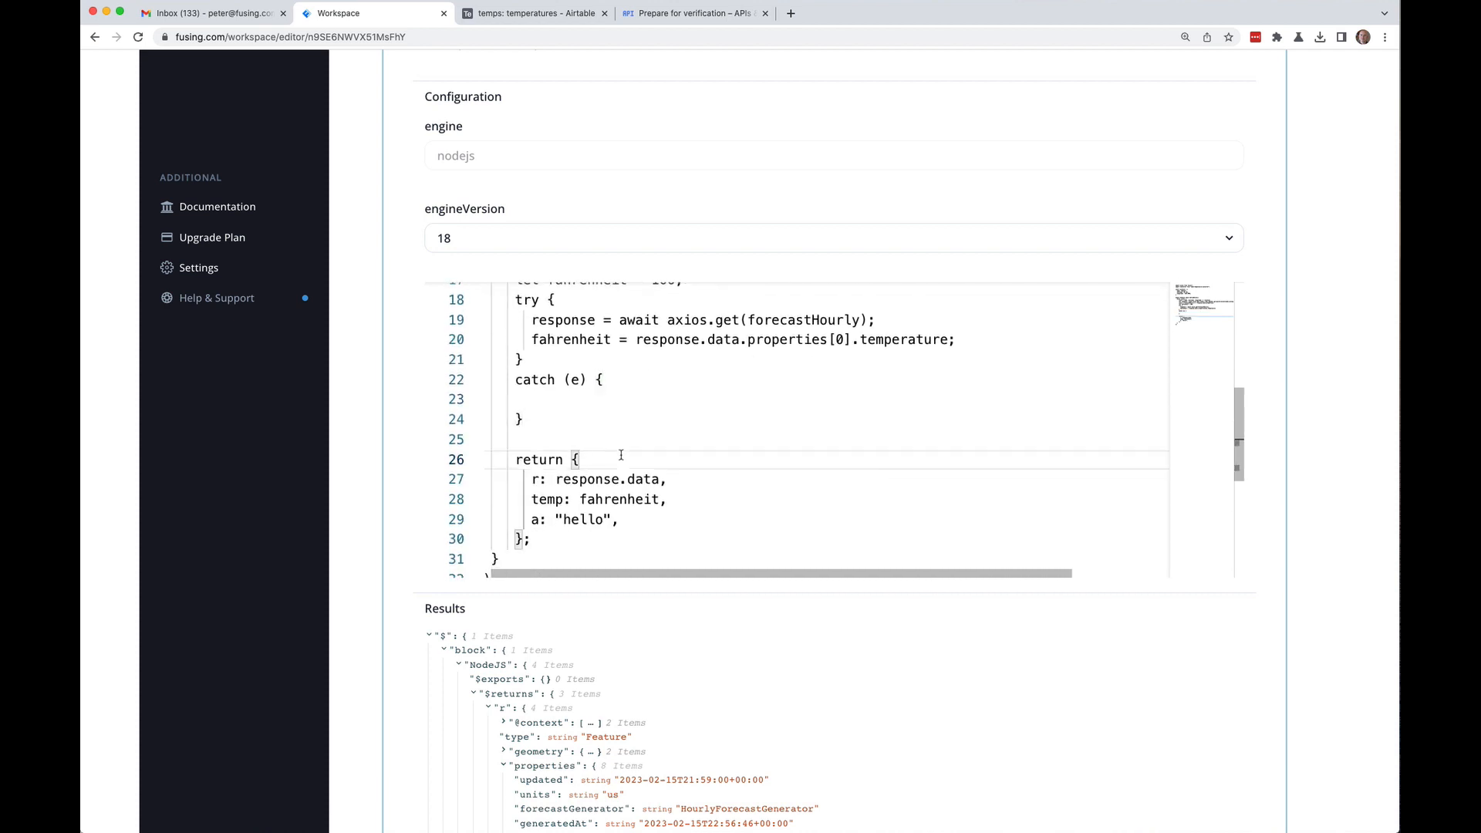
key("Return")
type("f: forecastHourly,")
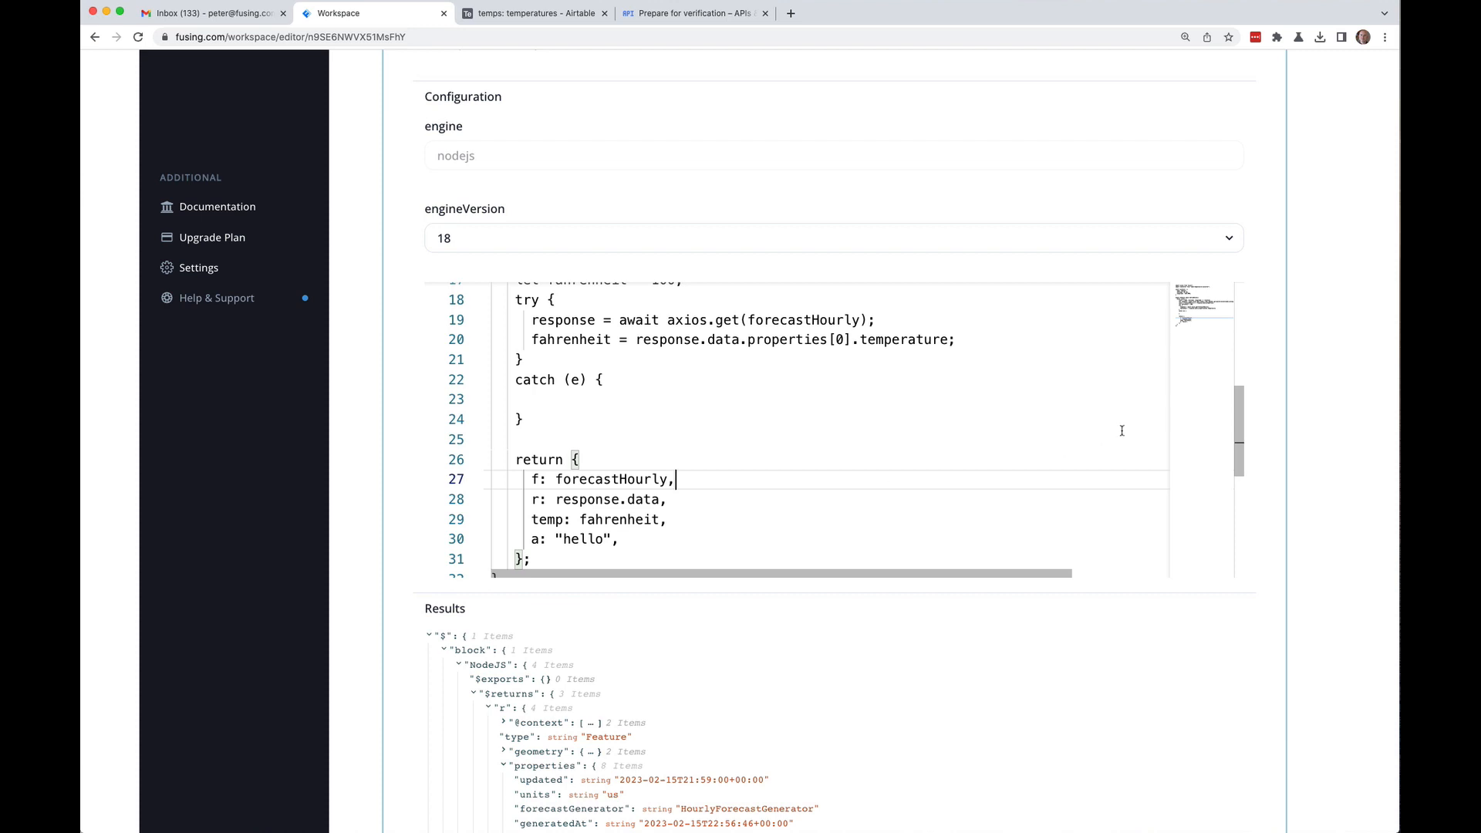
Step: Rerun the test on this block only so the results include f
scroll(373, 544, "down", 1)
scroll(374, 543, "down", 10)
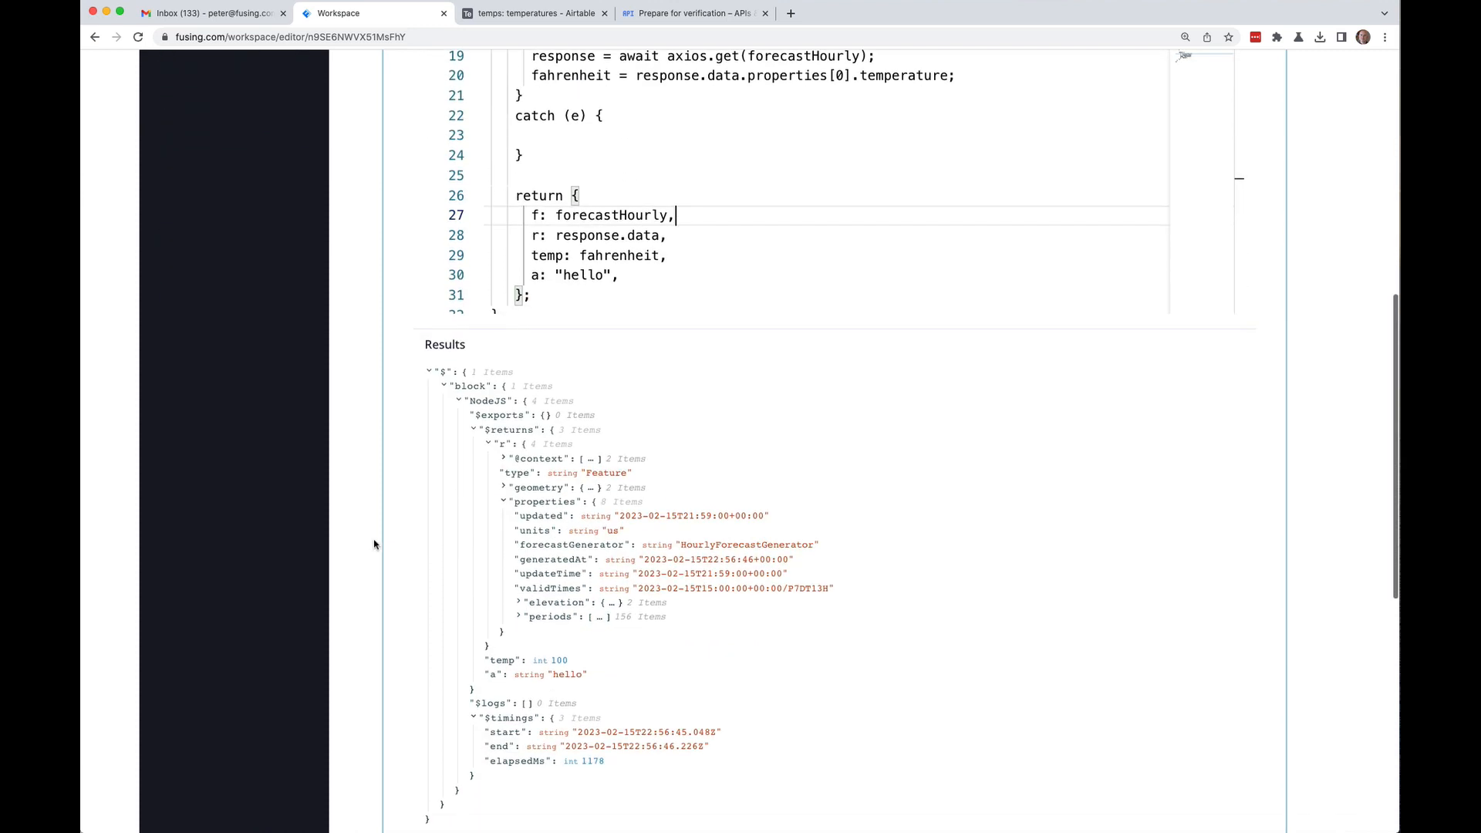
left_click(461, 648)
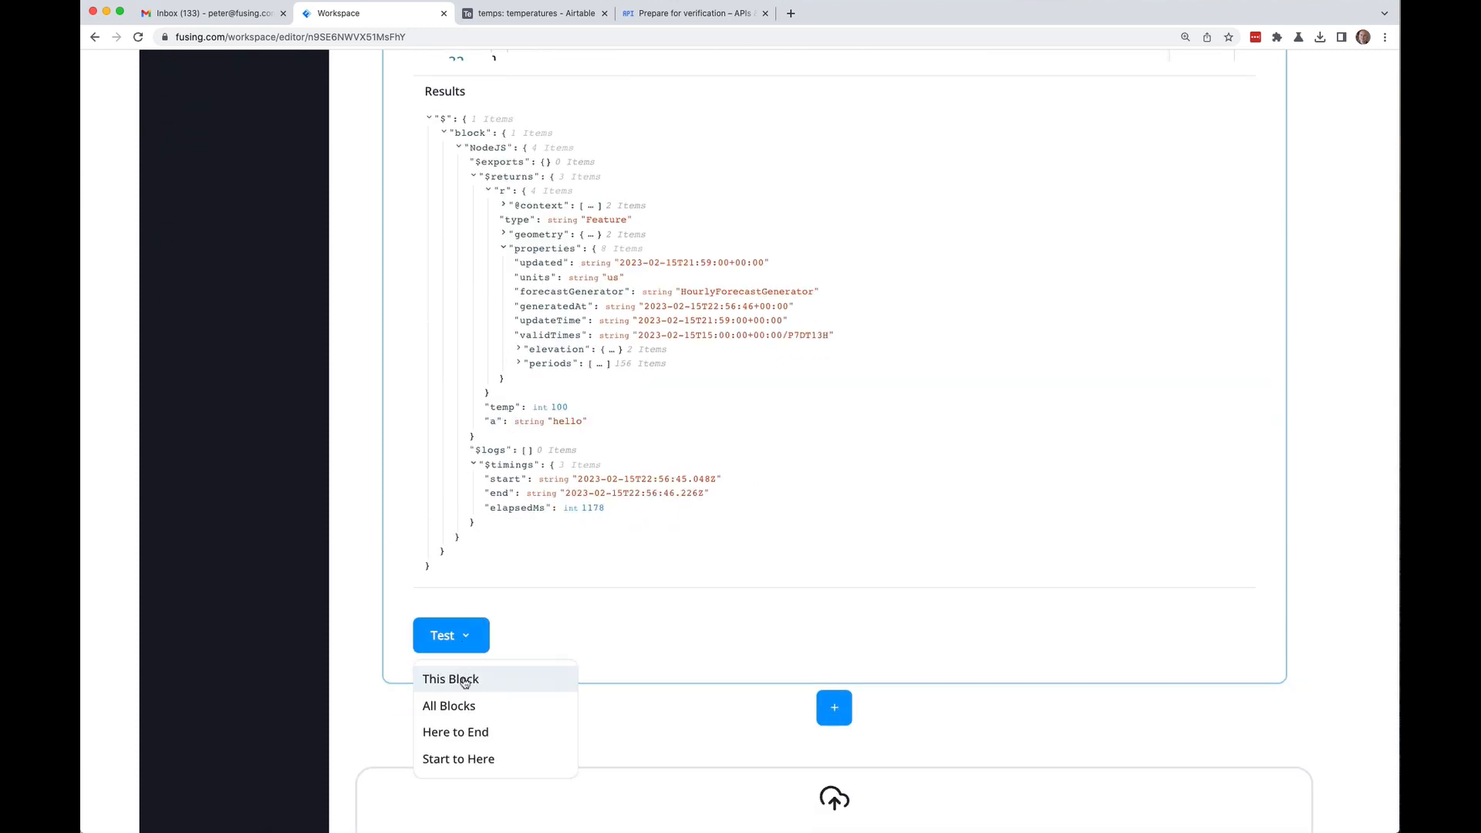
left_click(461, 680)
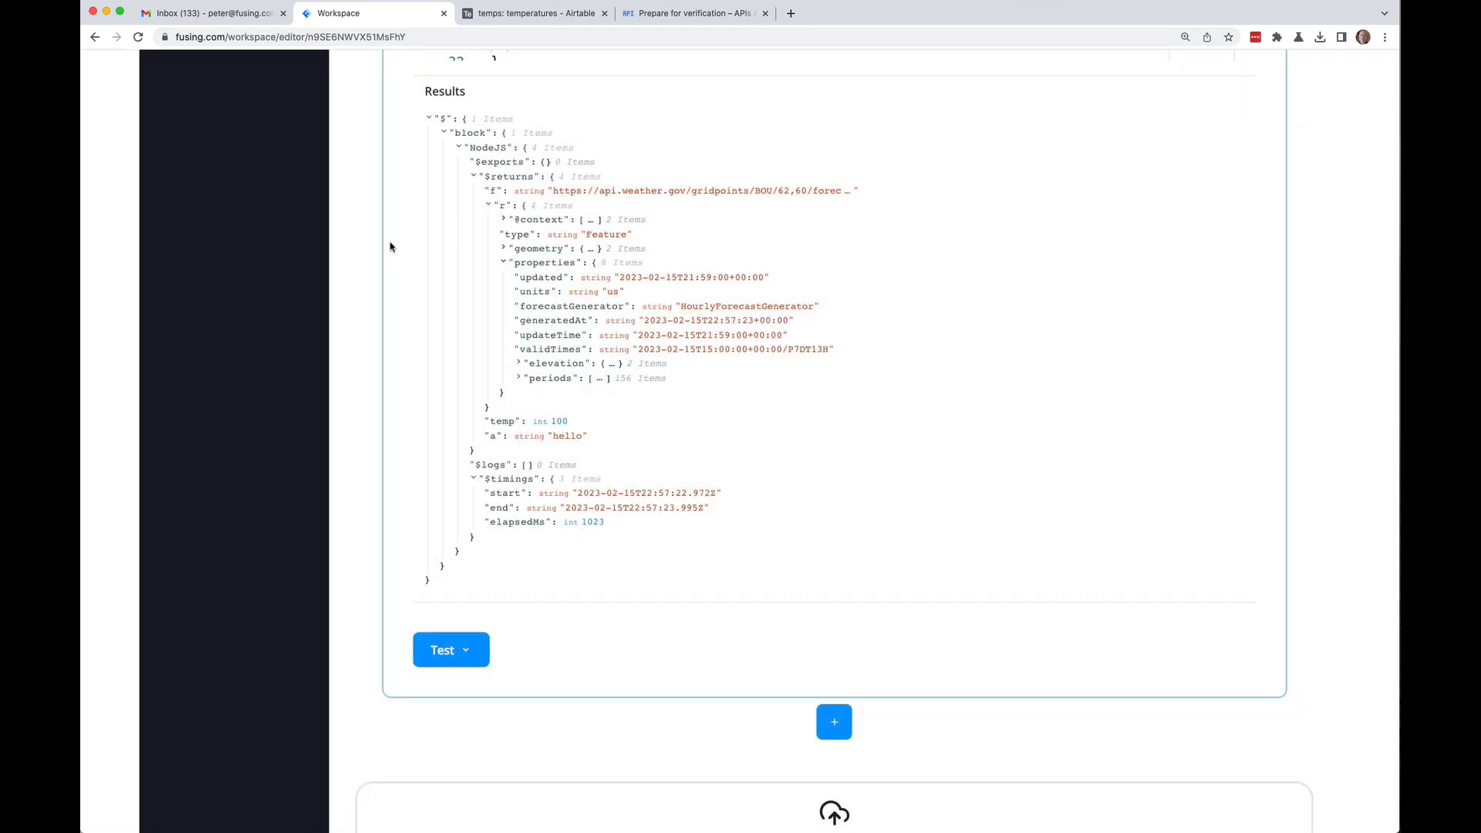
Step: Insert '.periods' after 'properties' on line 20 to read the first forecast period
scroll(390, 247, "up", 10)
scroll(409, 255, "down", 1)
scroll(865, 328, "right", 2)
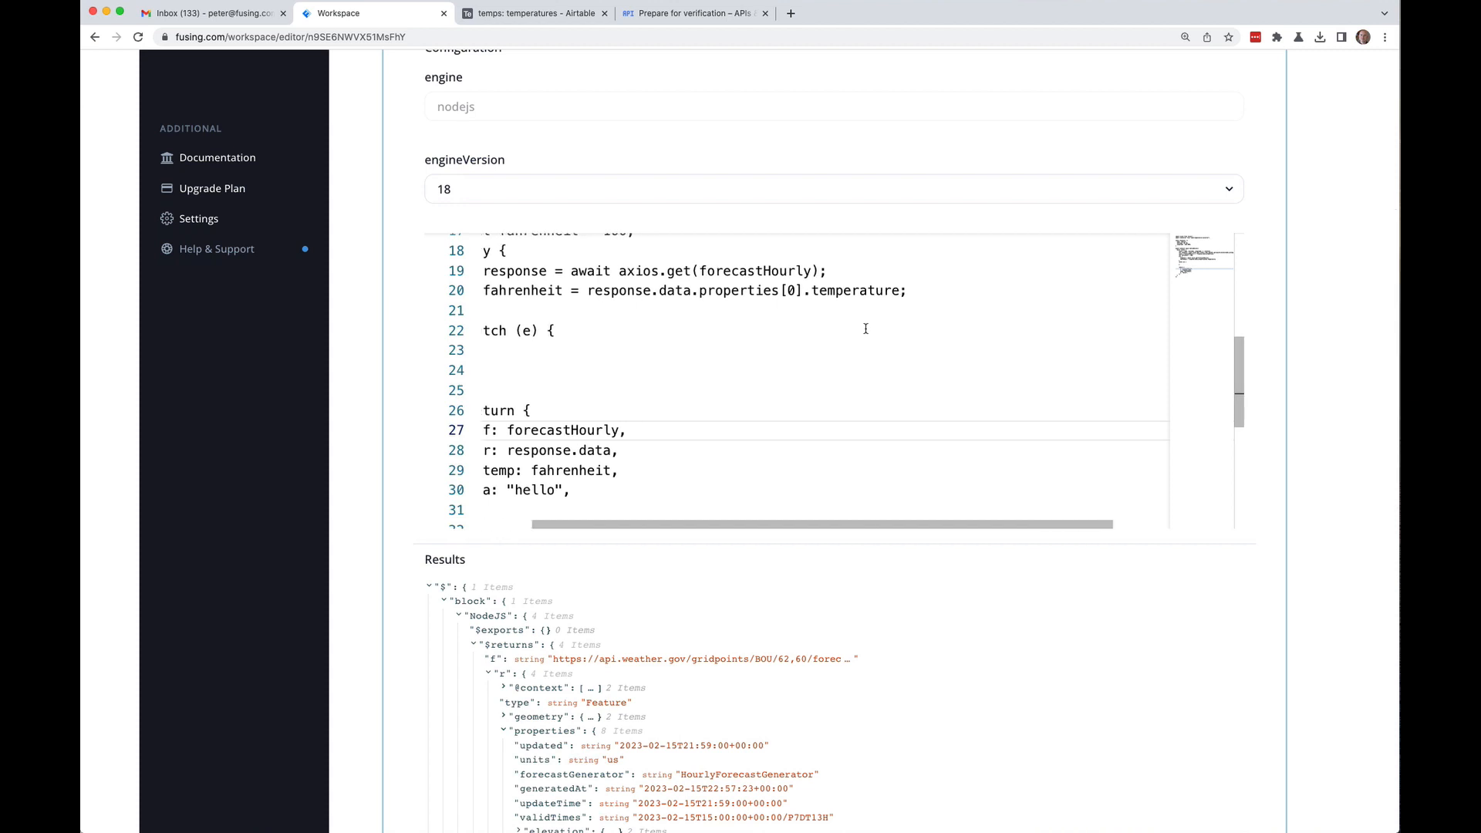
scroll(862, 328, "left", 3)
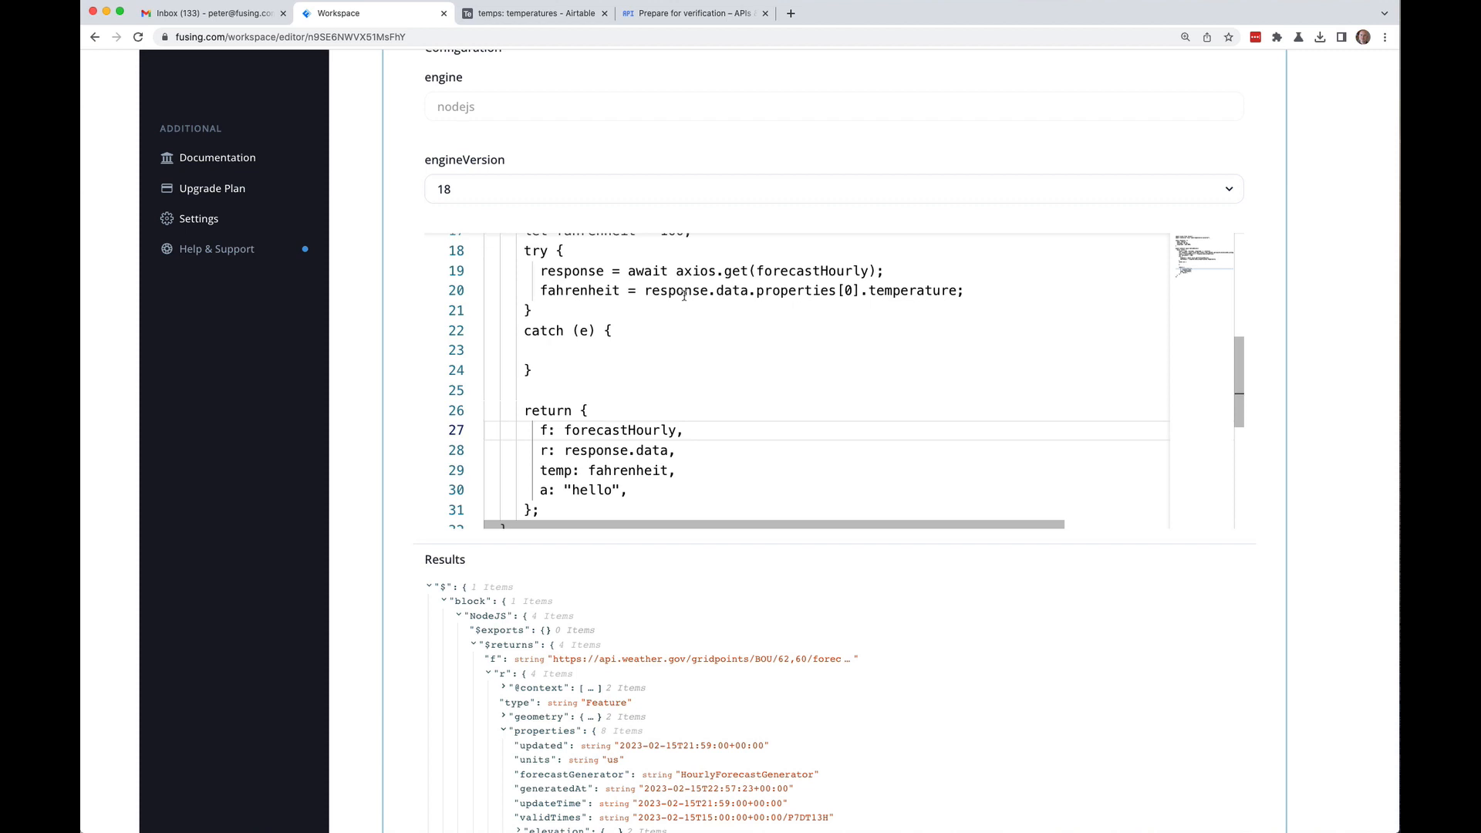
left_click(837, 290)
type(".pe")
type("riods")
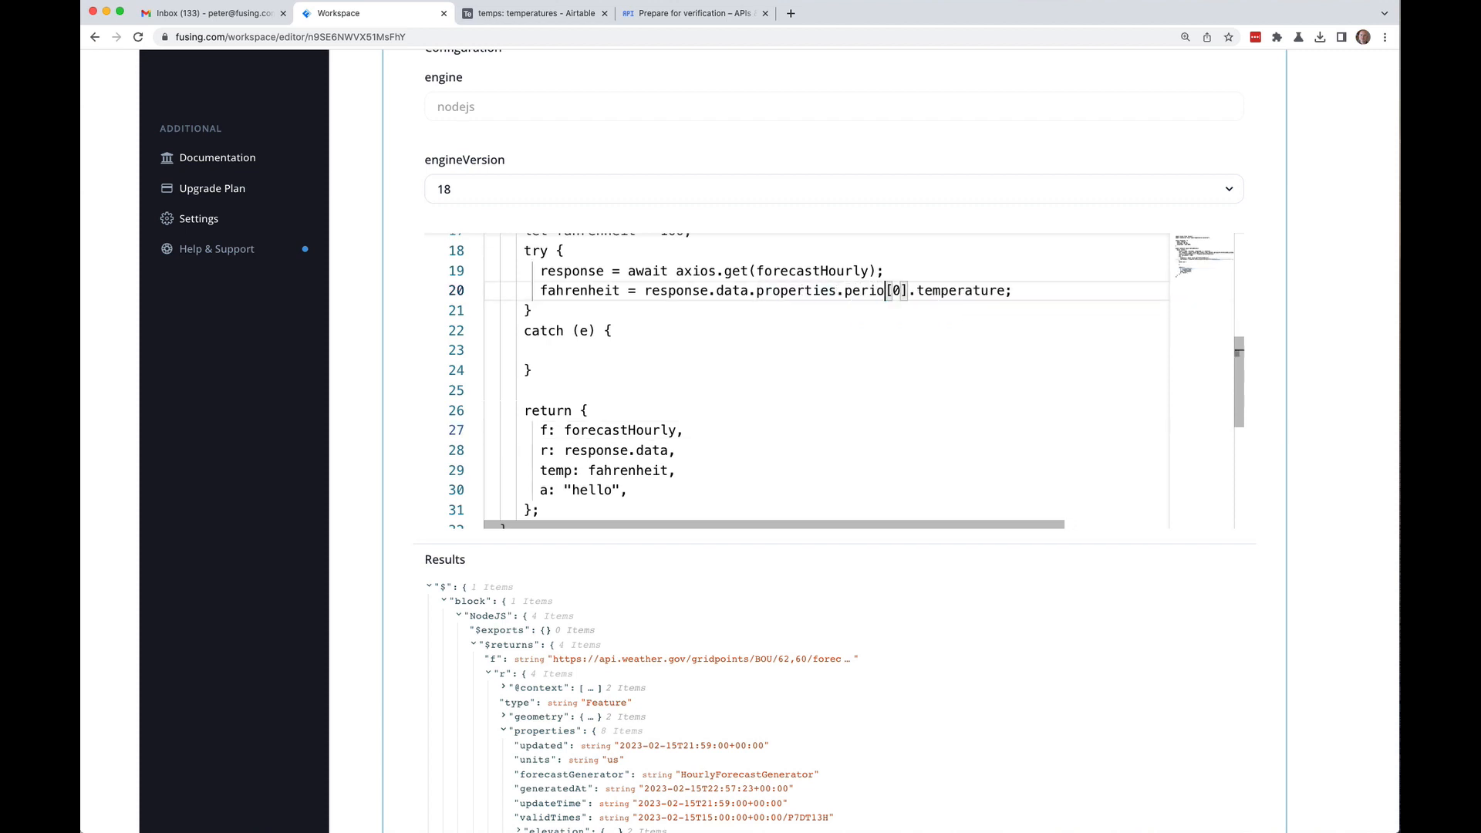
left_click(485, 310)
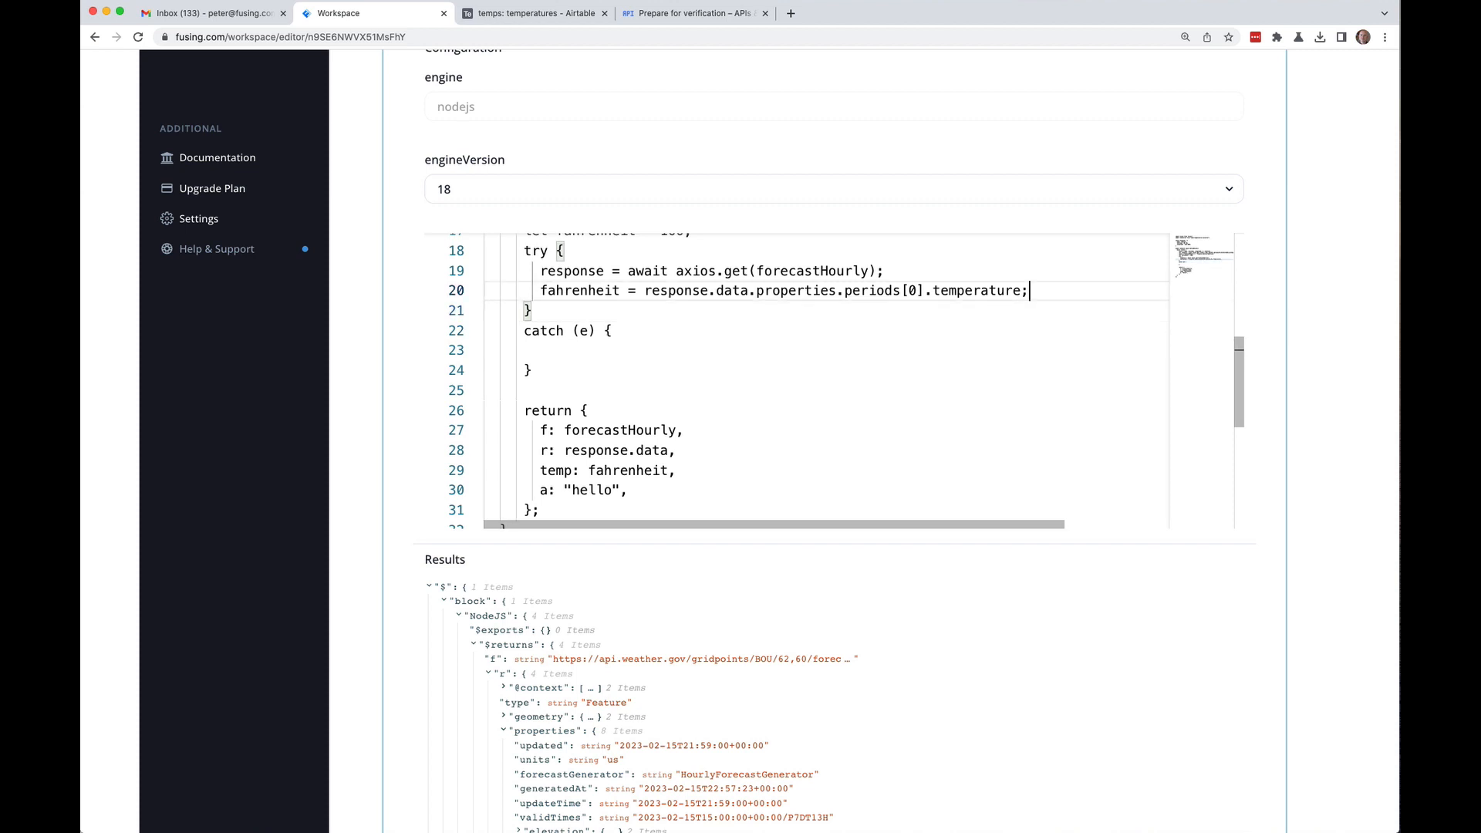
left_click(484, 289)
Step: Retest this block only, getting temp 16 instead of 100
scroll(371, 399, "up", 2)
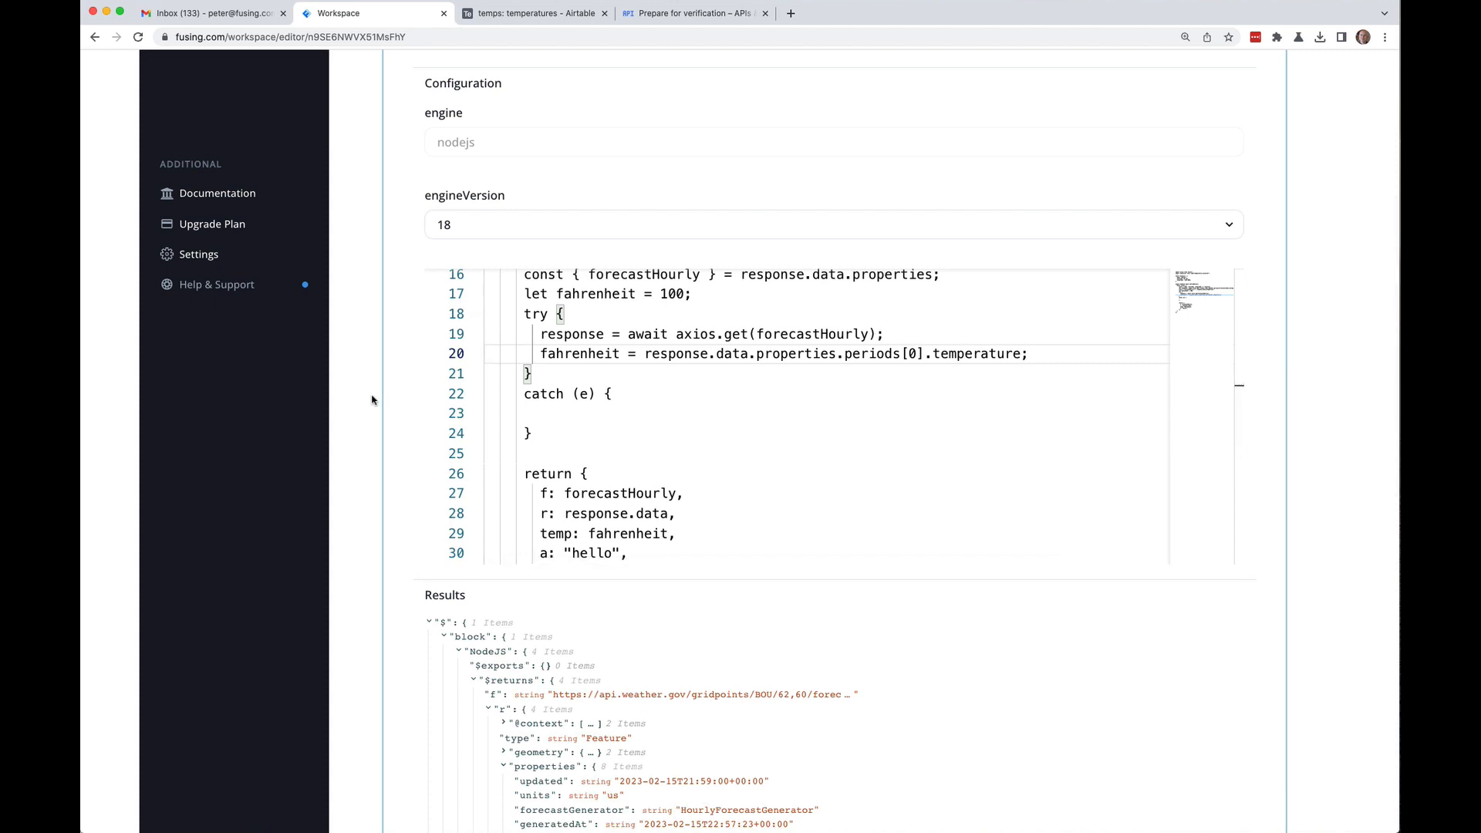
scroll(371, 400, "down", 10)
left_click(456, 731)
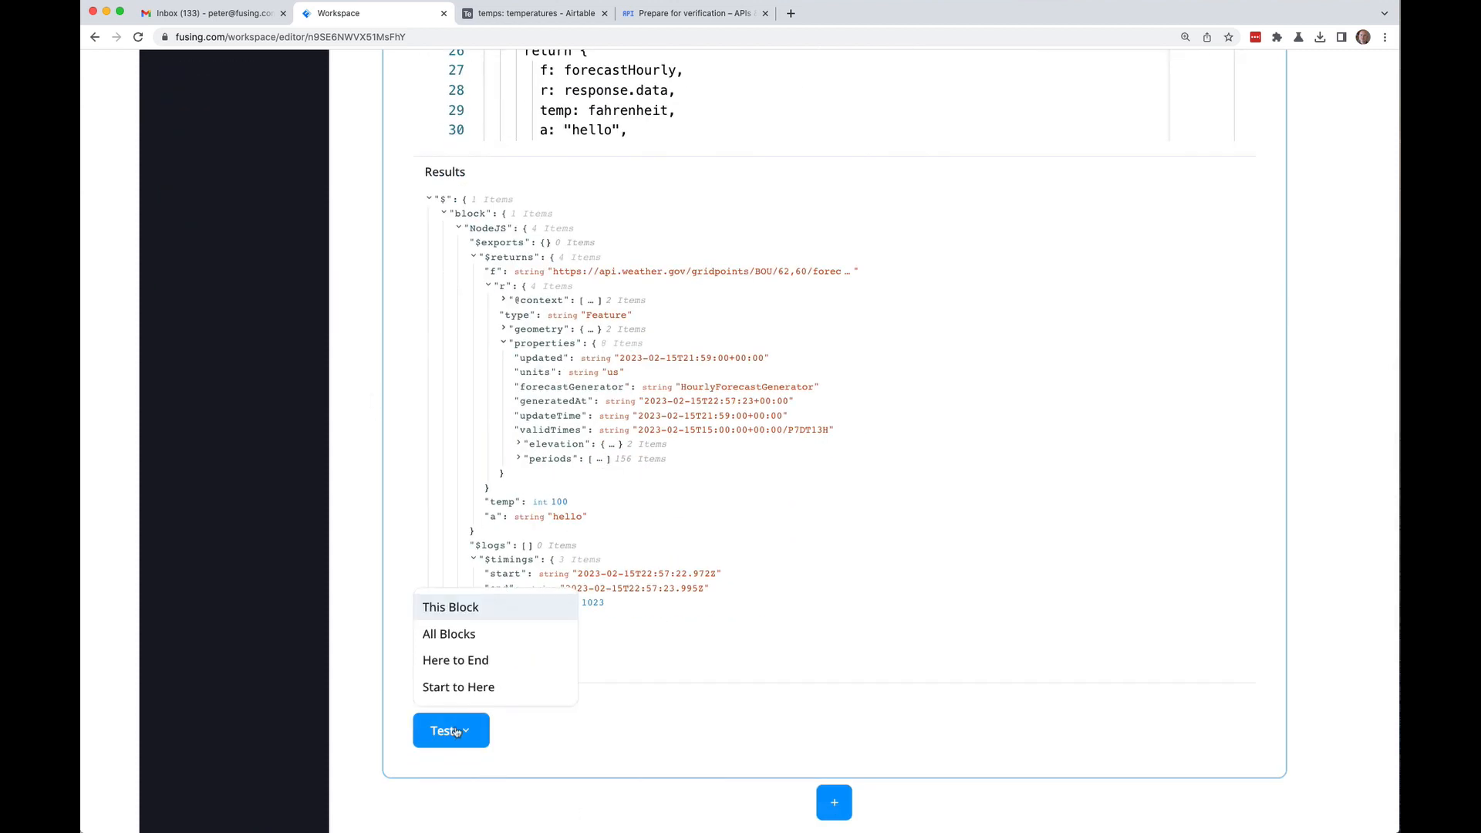
left_click(459, 607)
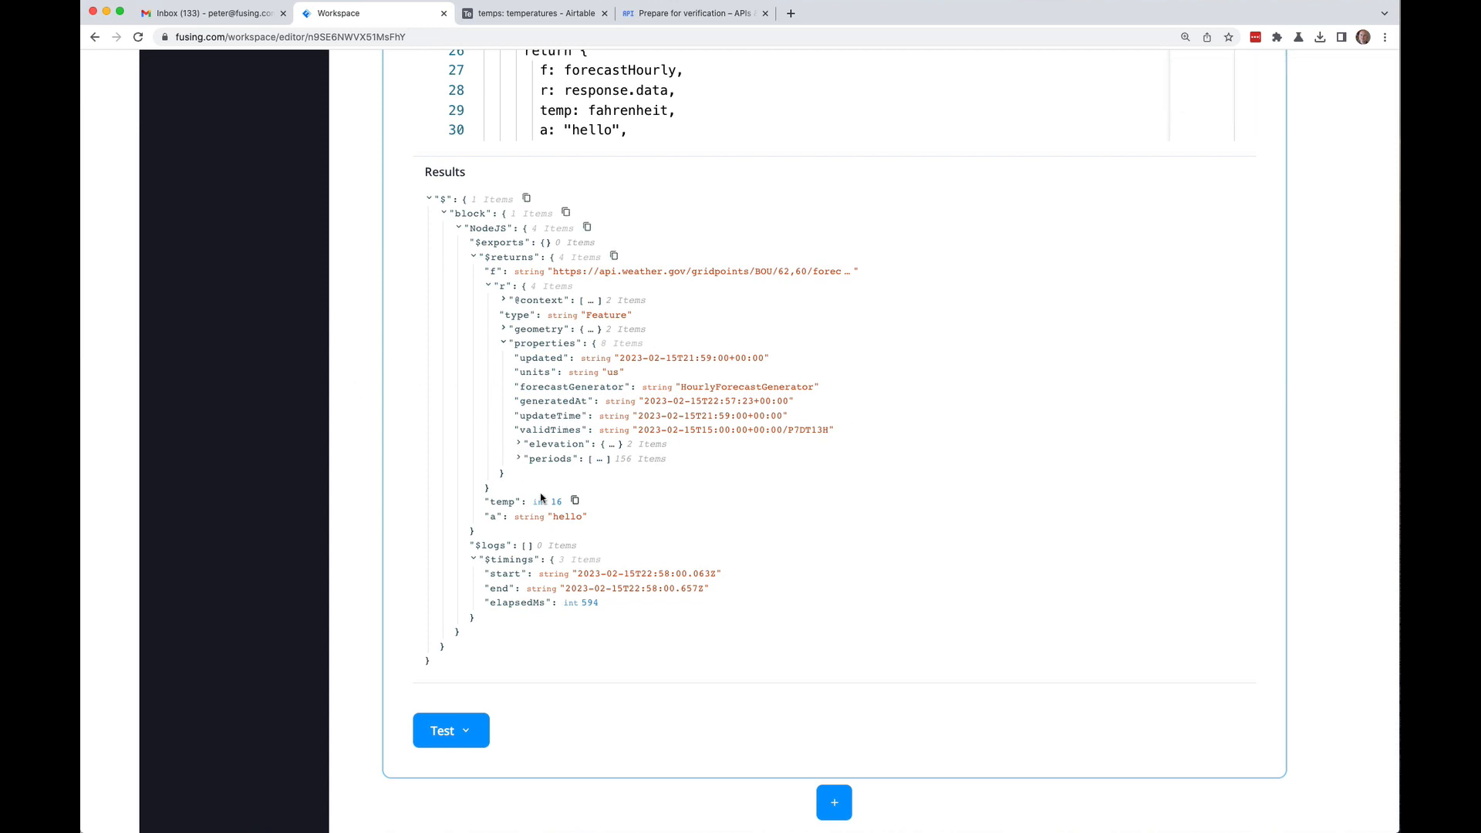
Step: After the catch block, add 'const celsius = new Converter.Fahrenheit(fahrenheit).toCelsius().toFixed(1);'
scroll(385, 378, "up", 3)
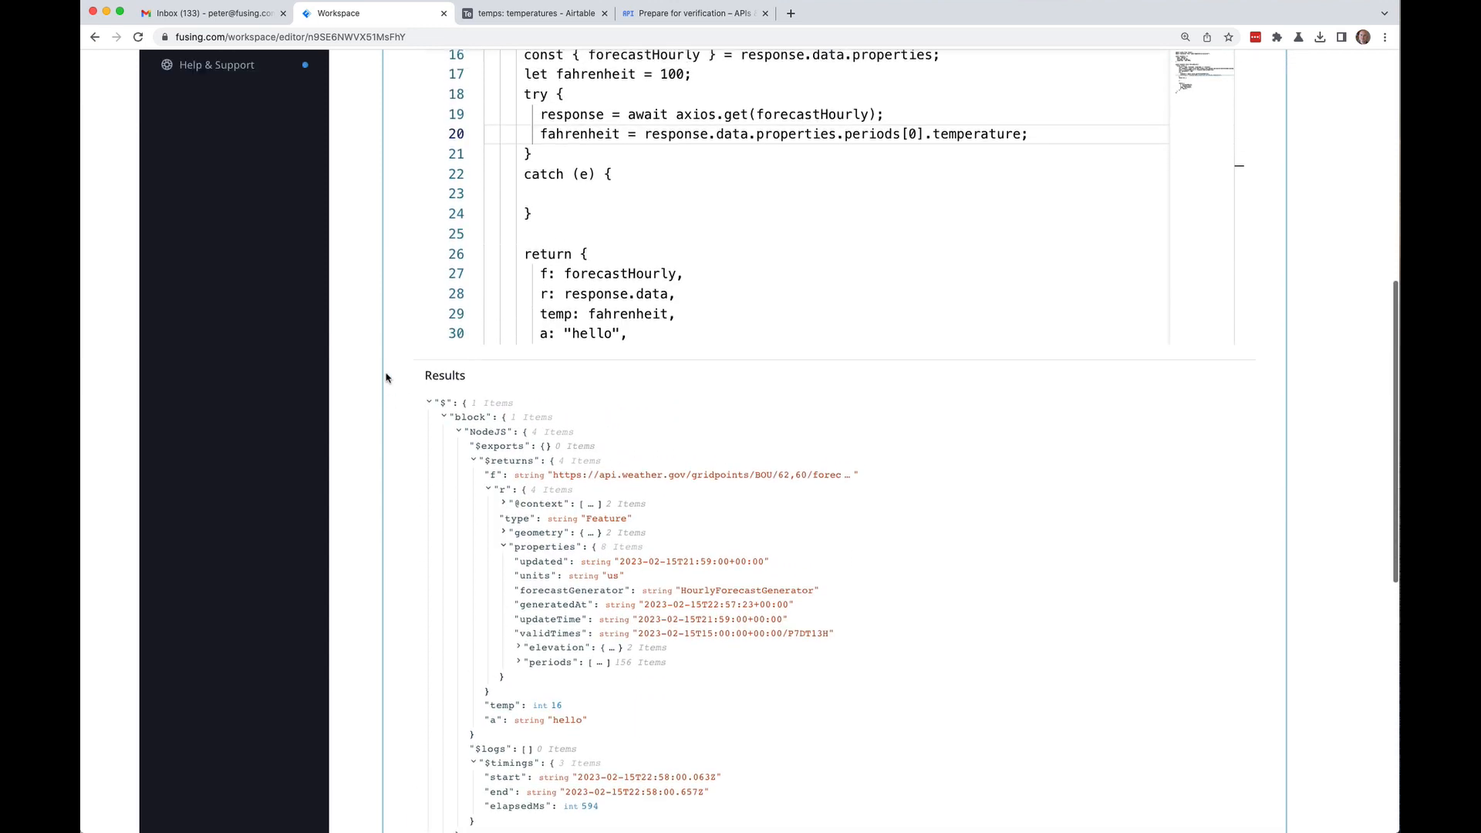
scroll(386, 377, "up", 3)
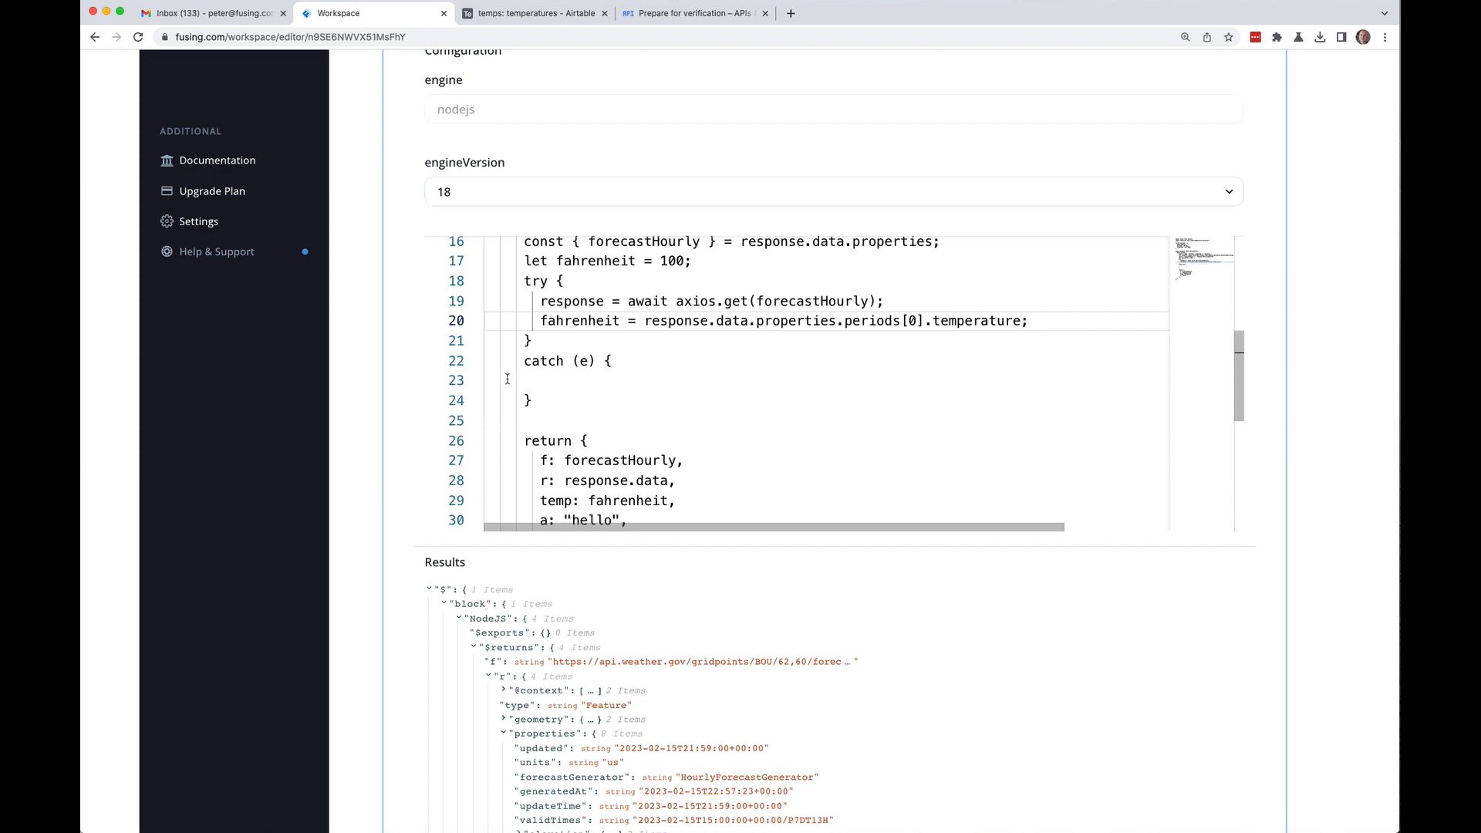
left_click(640, 402)
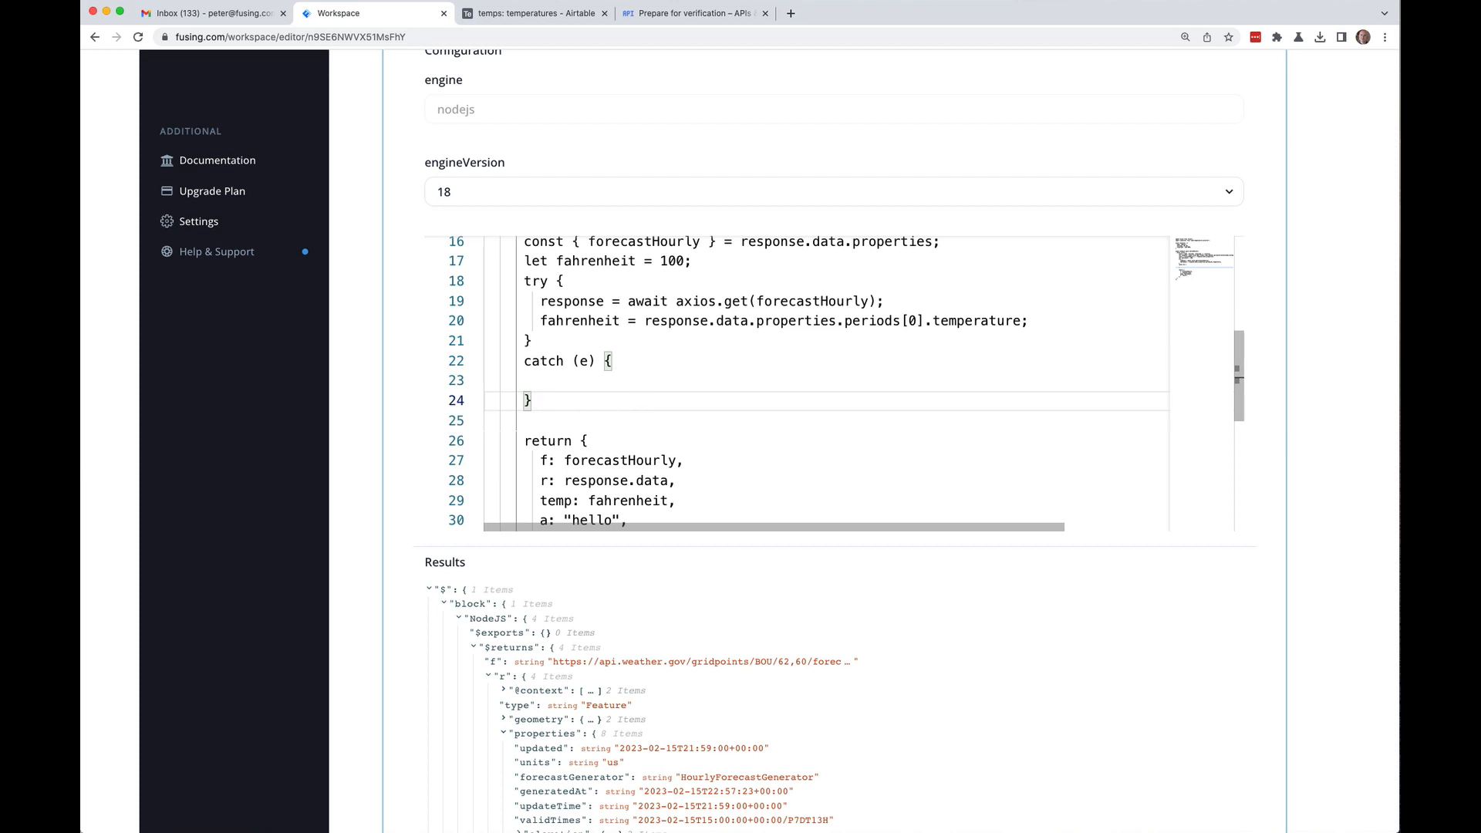
key("Return")
key("Return")
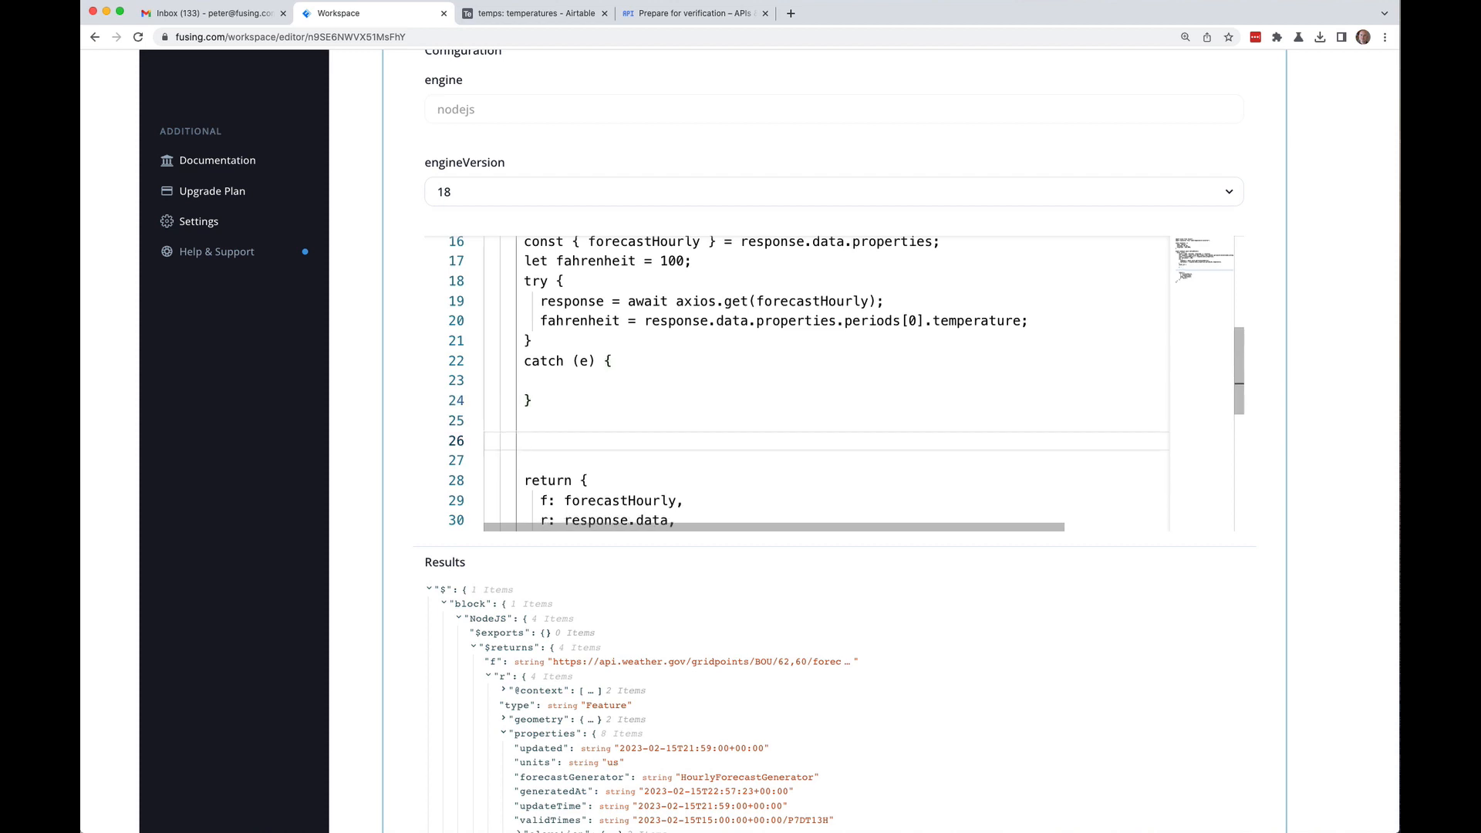
type("const celsius = new Converter")
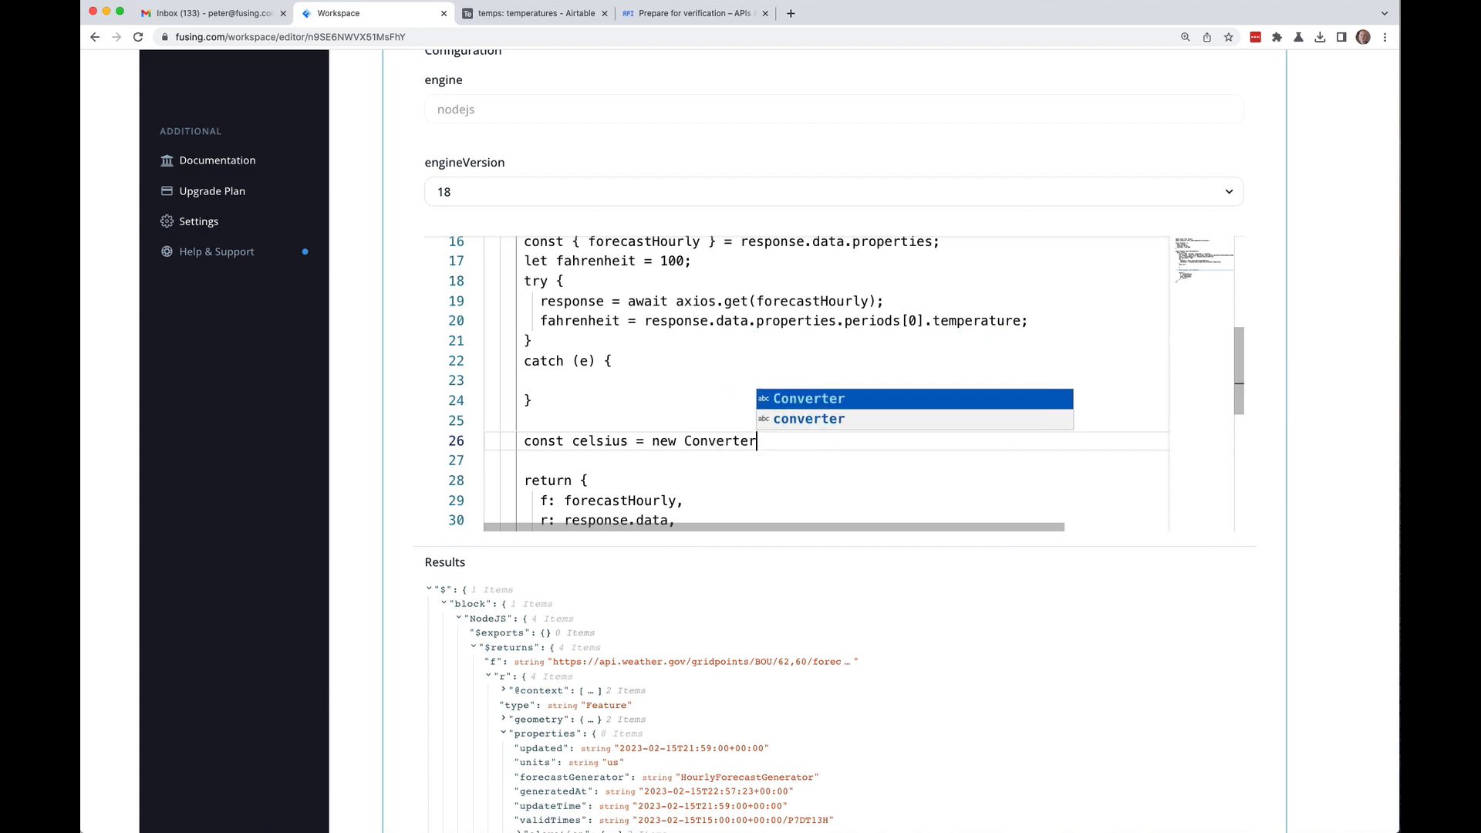
type(".F")
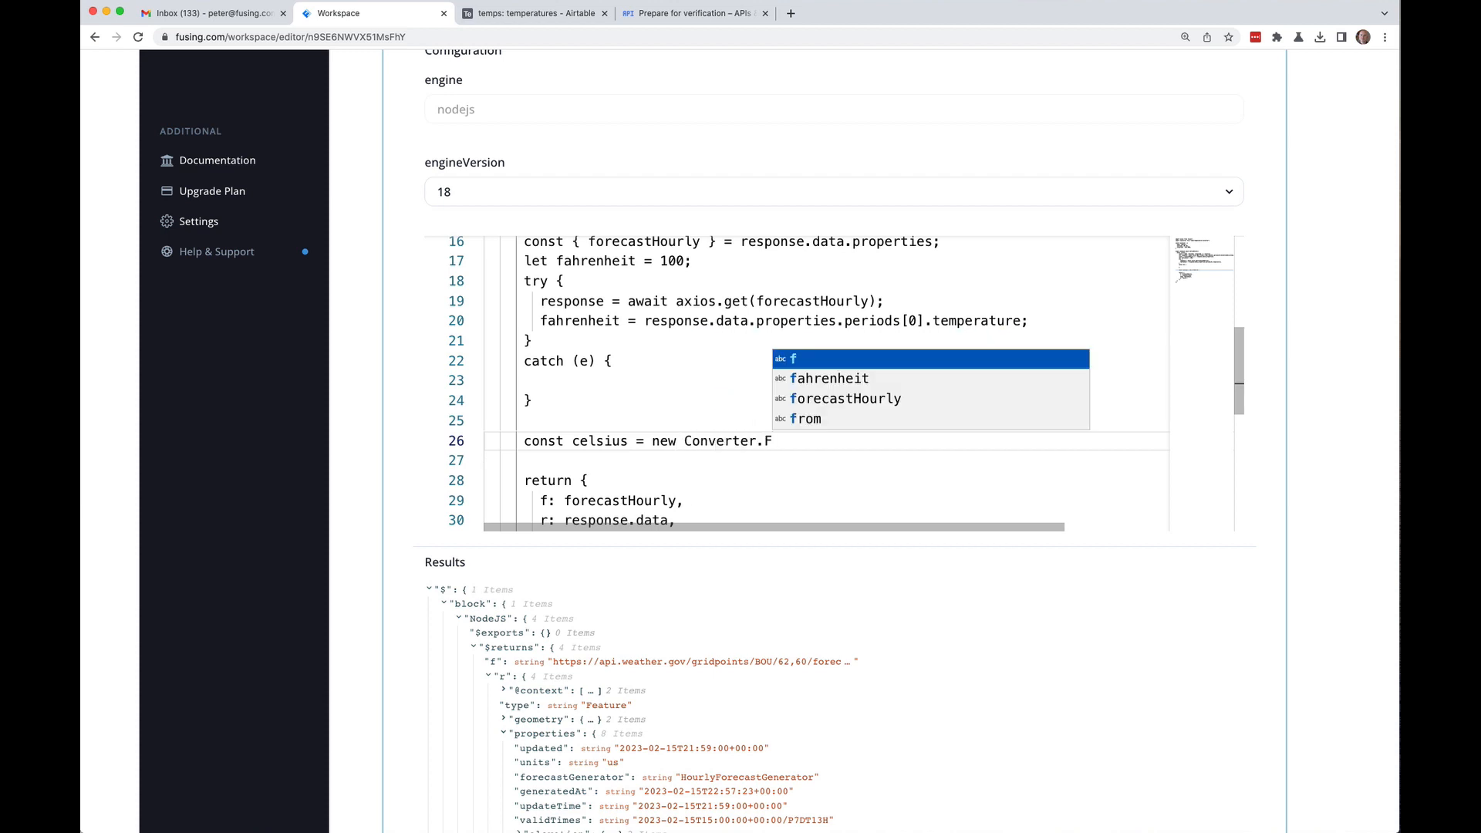
type("ahren")
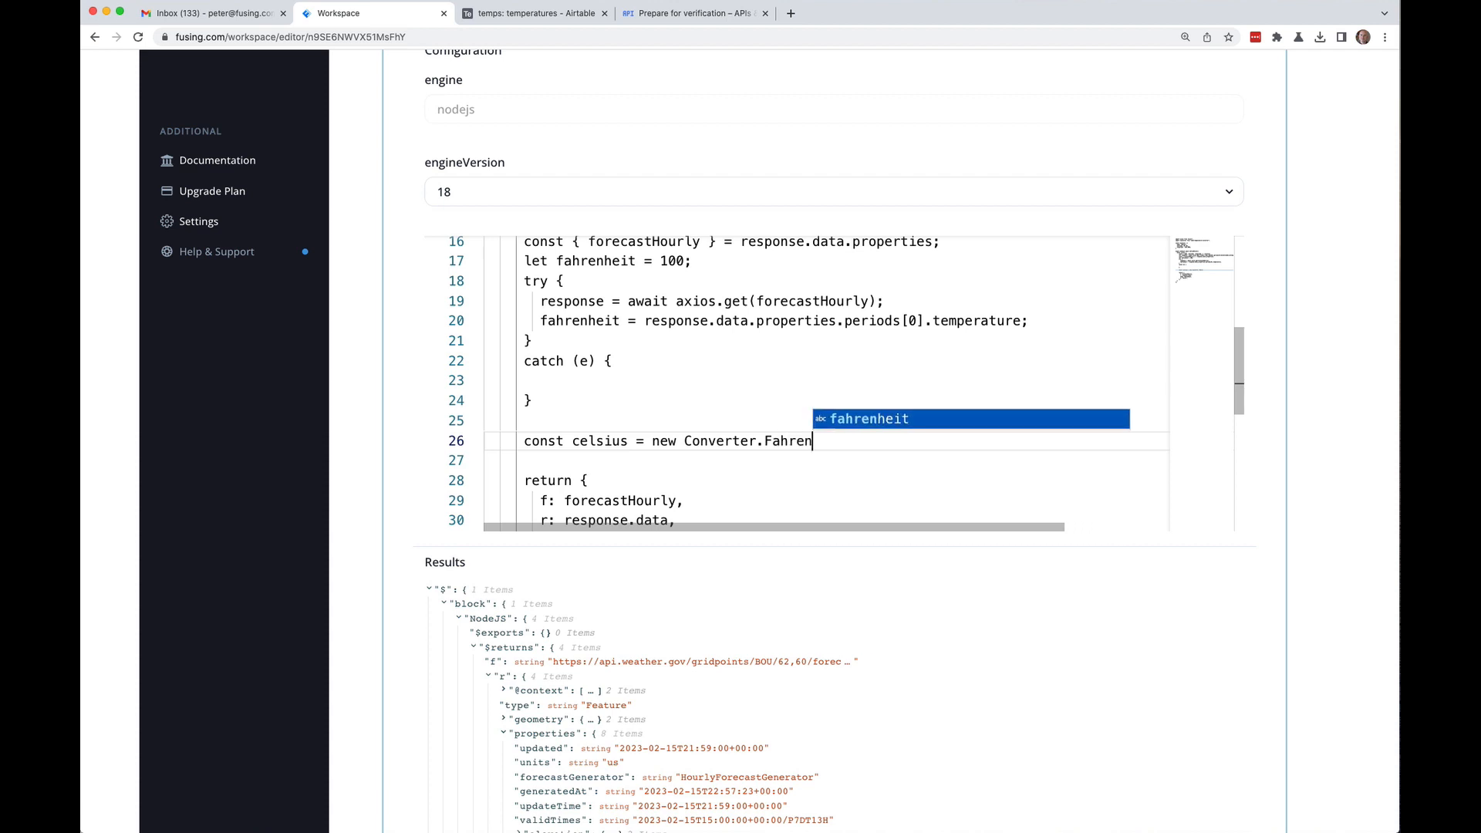
type("heit(")
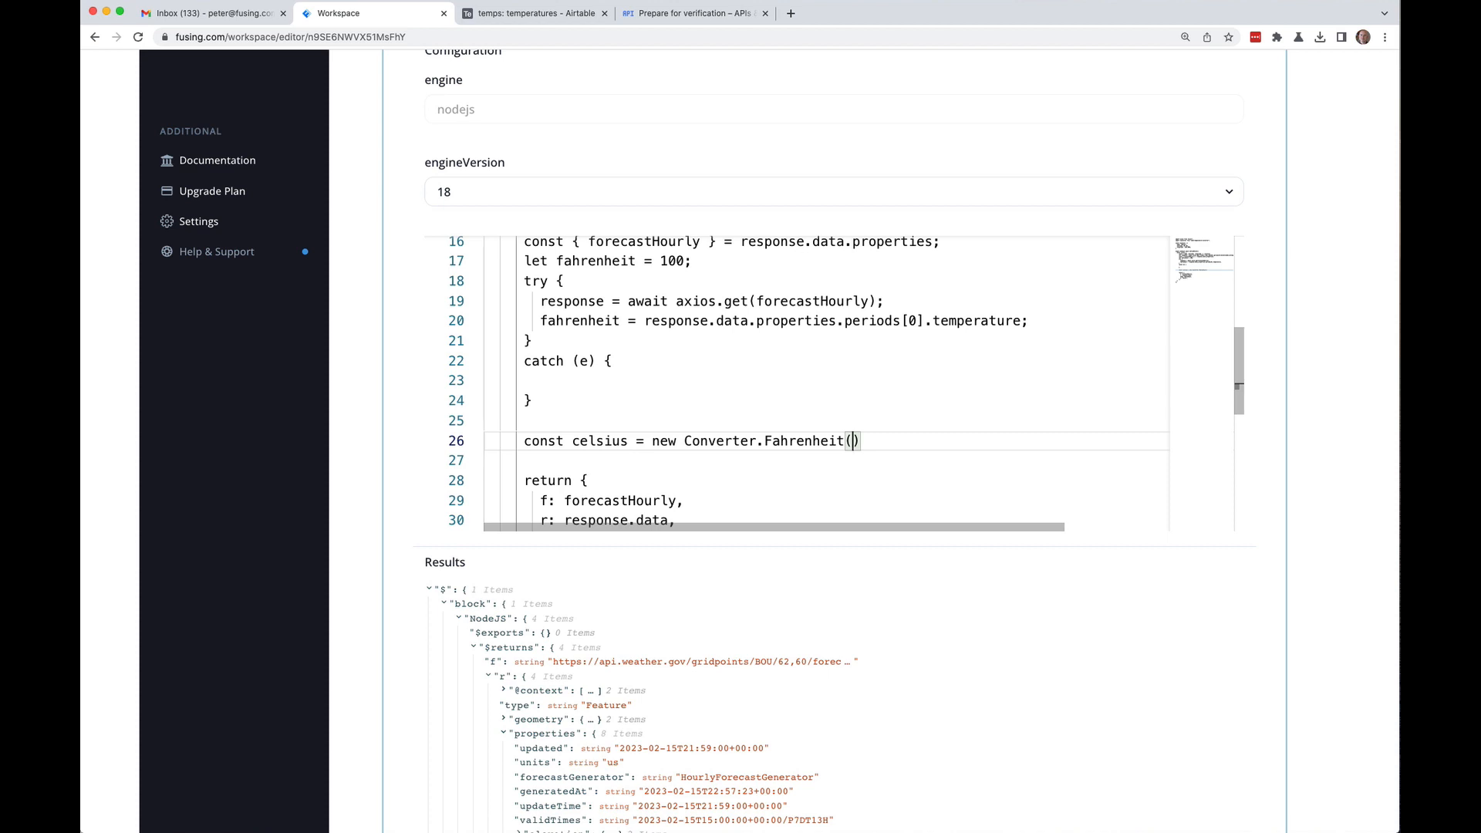
type("fa")
key("Return")
type(".toCelsius()")
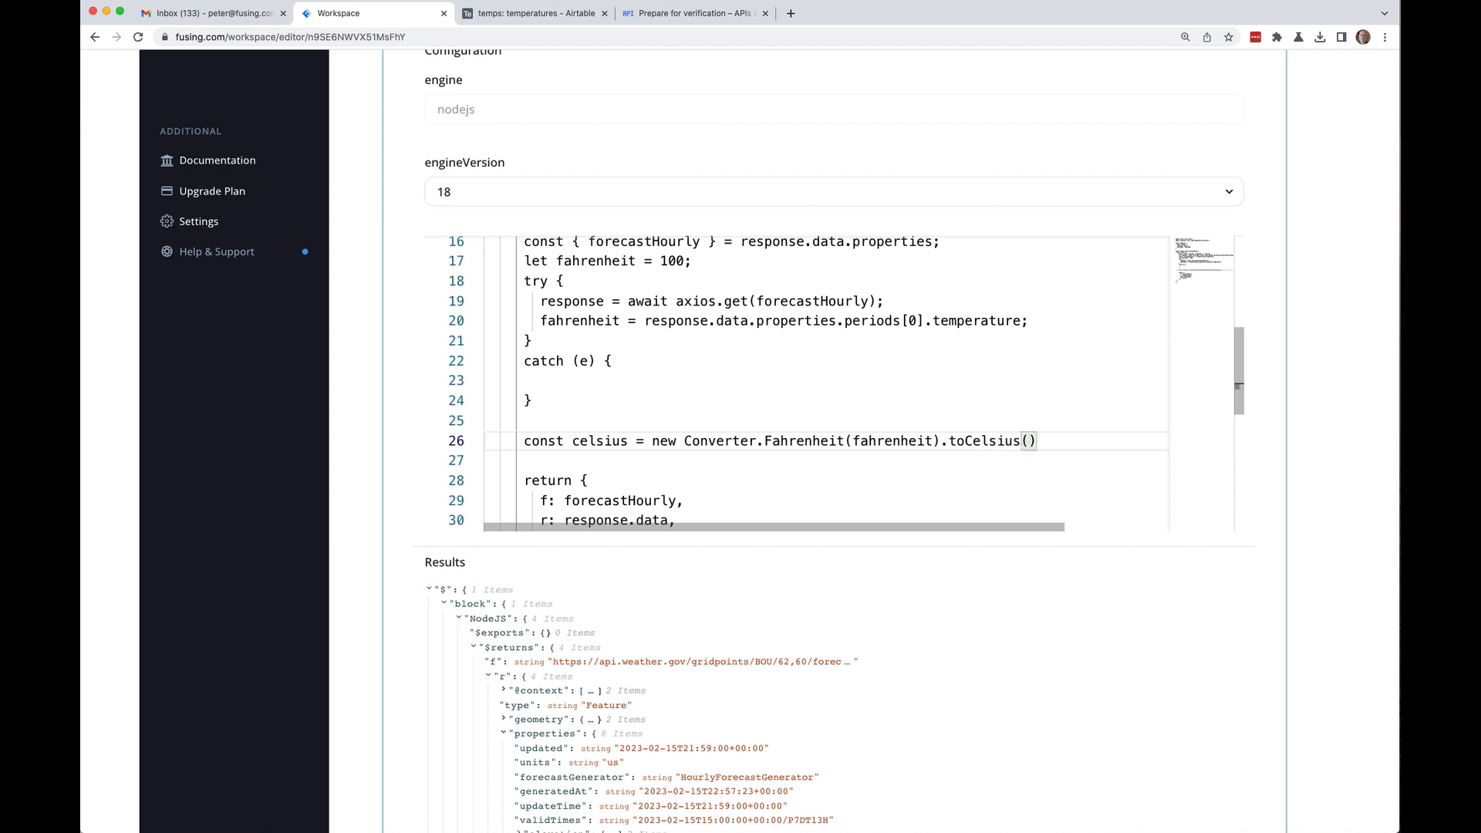
type(".toFixed(1")
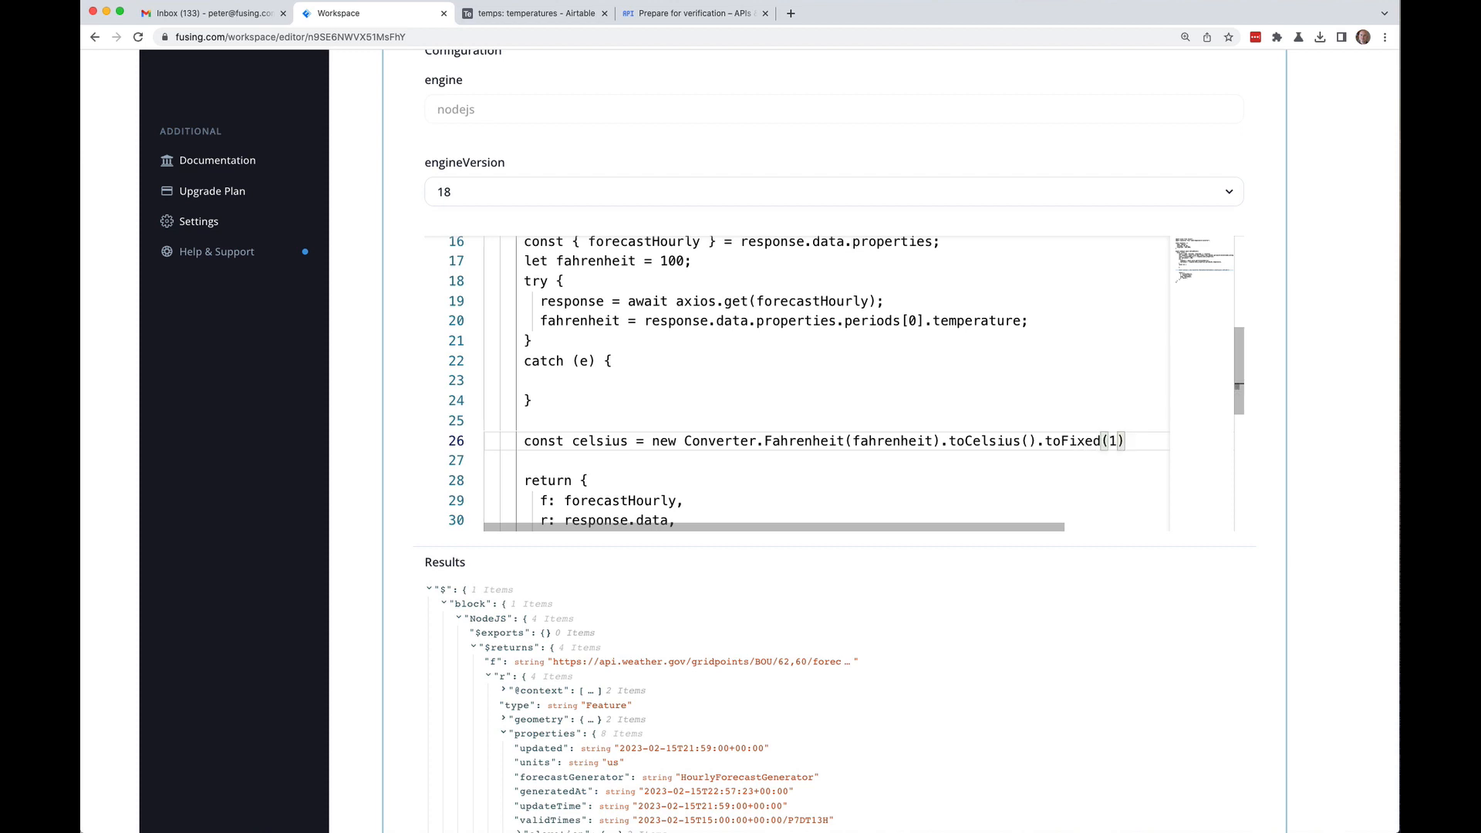
type(");")
left_click(486, 460)
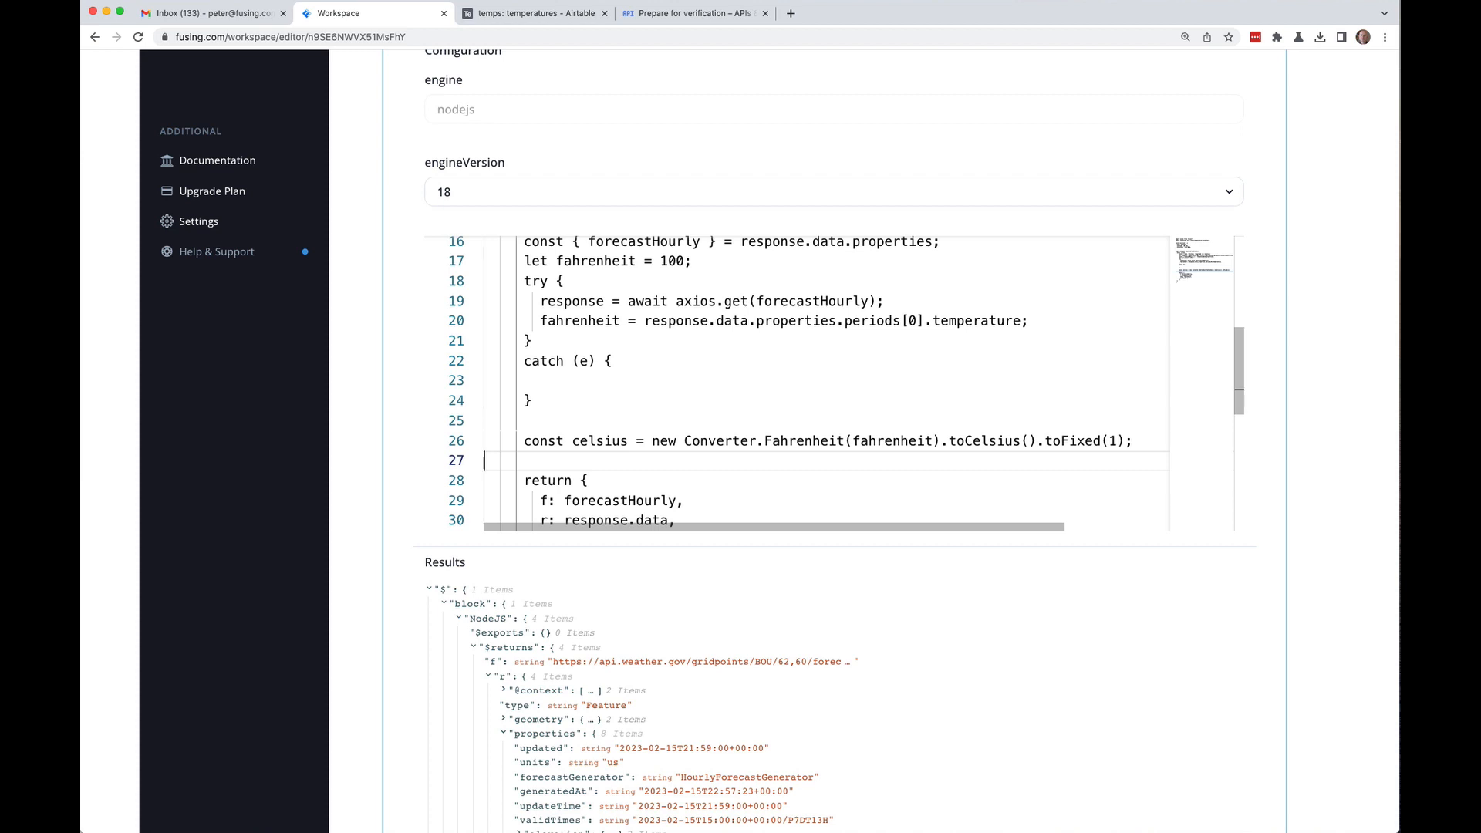
Step: Change the 'temp: fahrenheit' return field to the 'fahrenheit' shorthand, opening a line below it
left_click(486, 441)
key("Down")
key("Down")
key("Down")
key("Down")
key("Down")
key("Down")
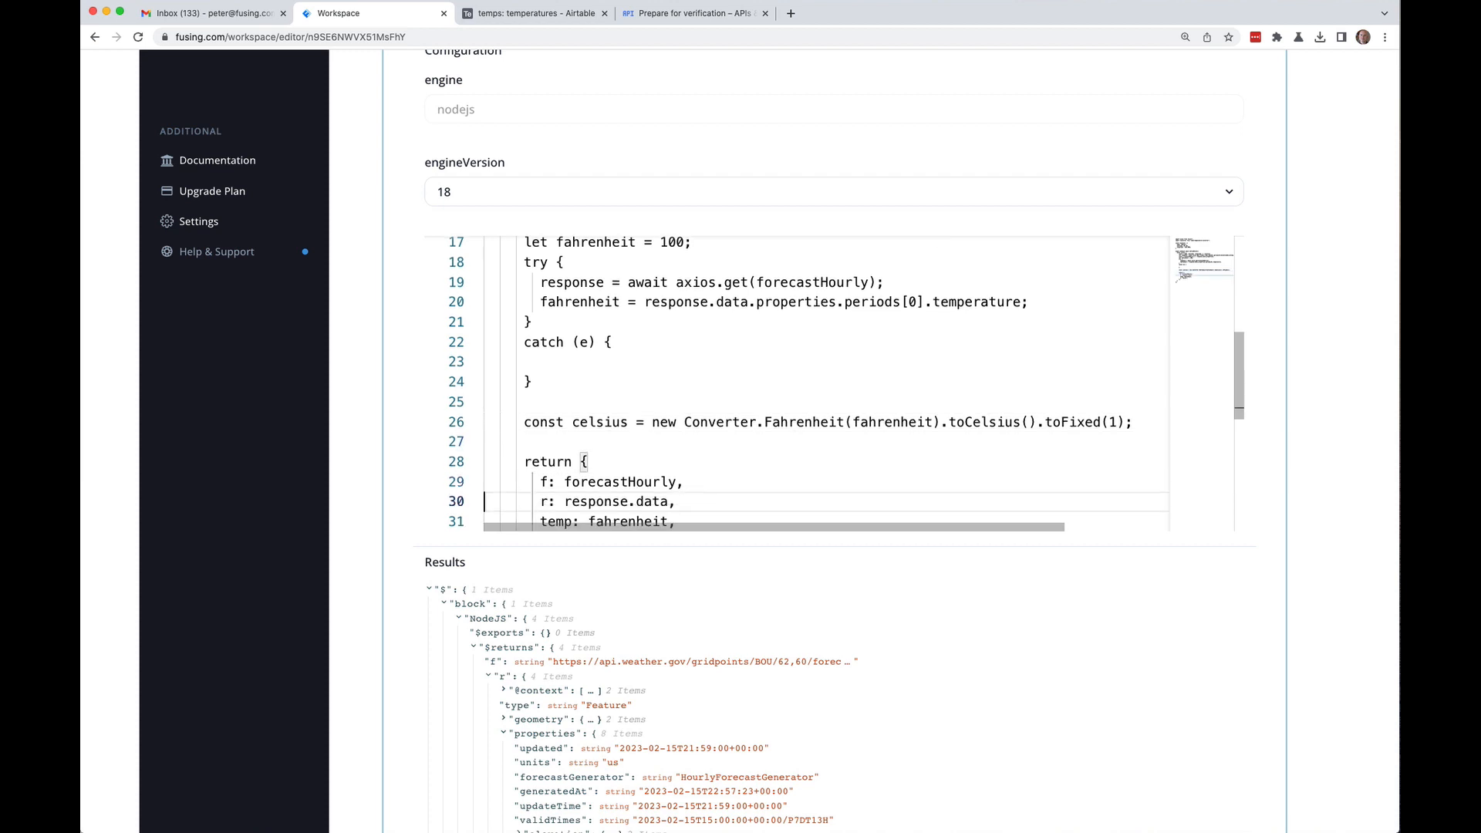
key("Up")
key("Down")
key("Up")
key("End")
key("Return")
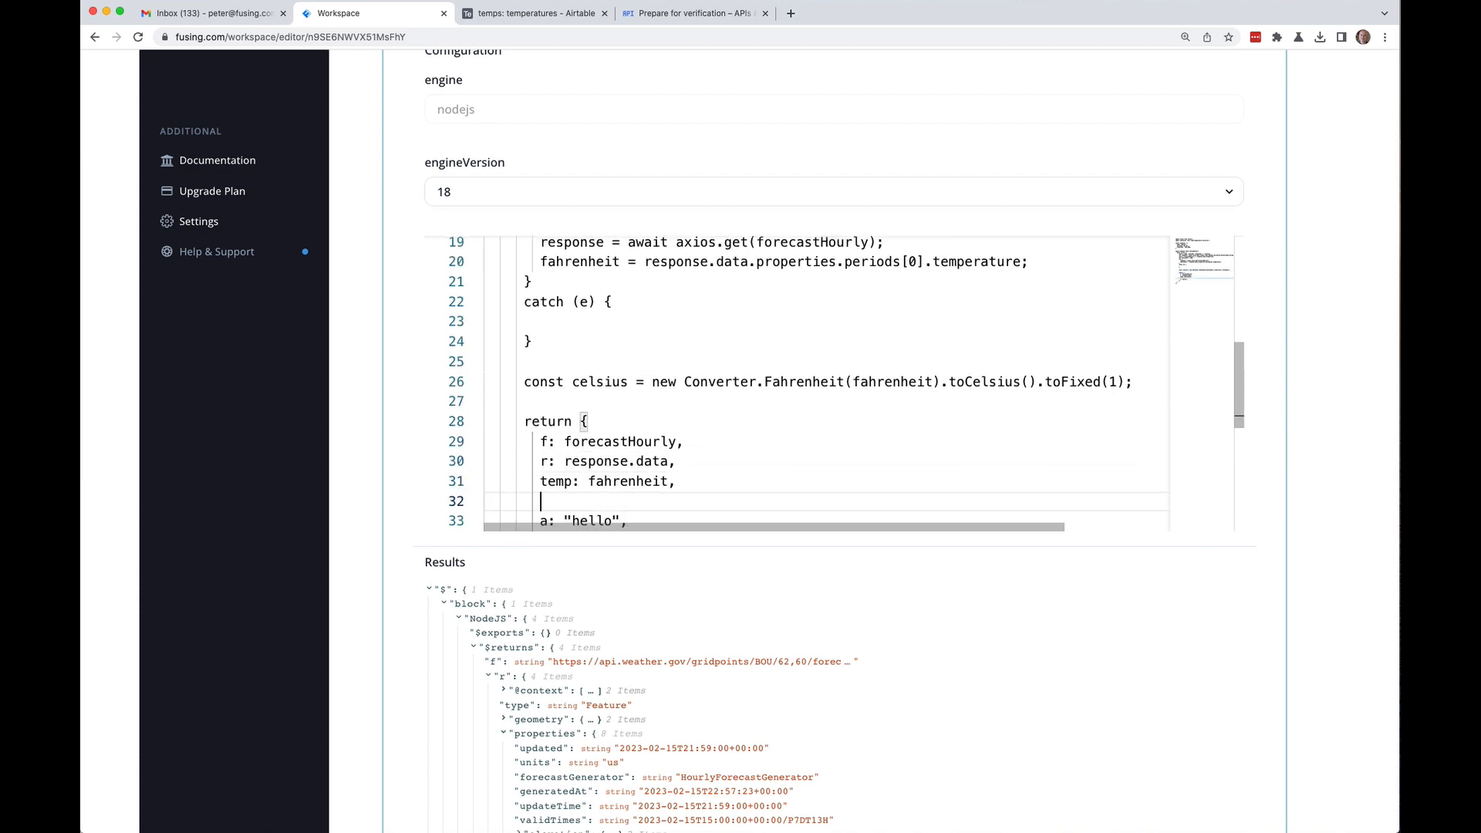
key("Up")
key("Right")
key("Right")
key("Right")
key("Right")
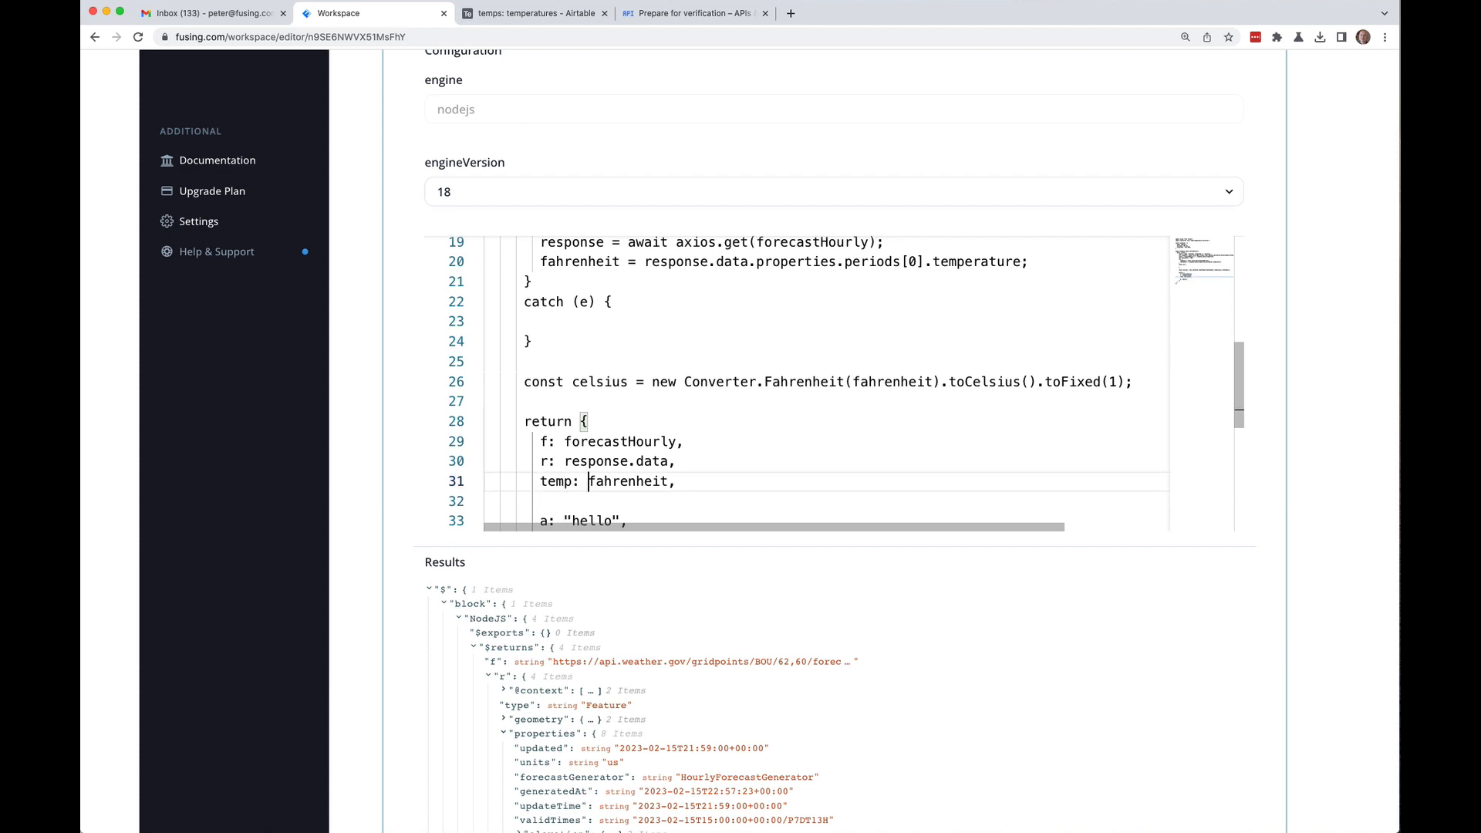
key("Delete")
key("Delete")
key("BackSpace")
key("BackSpace")
key("BackSpace")
key("BackSpace")
Step: Add 'celsius,' as a returned field below fahrenheit
left_click(484, 501)
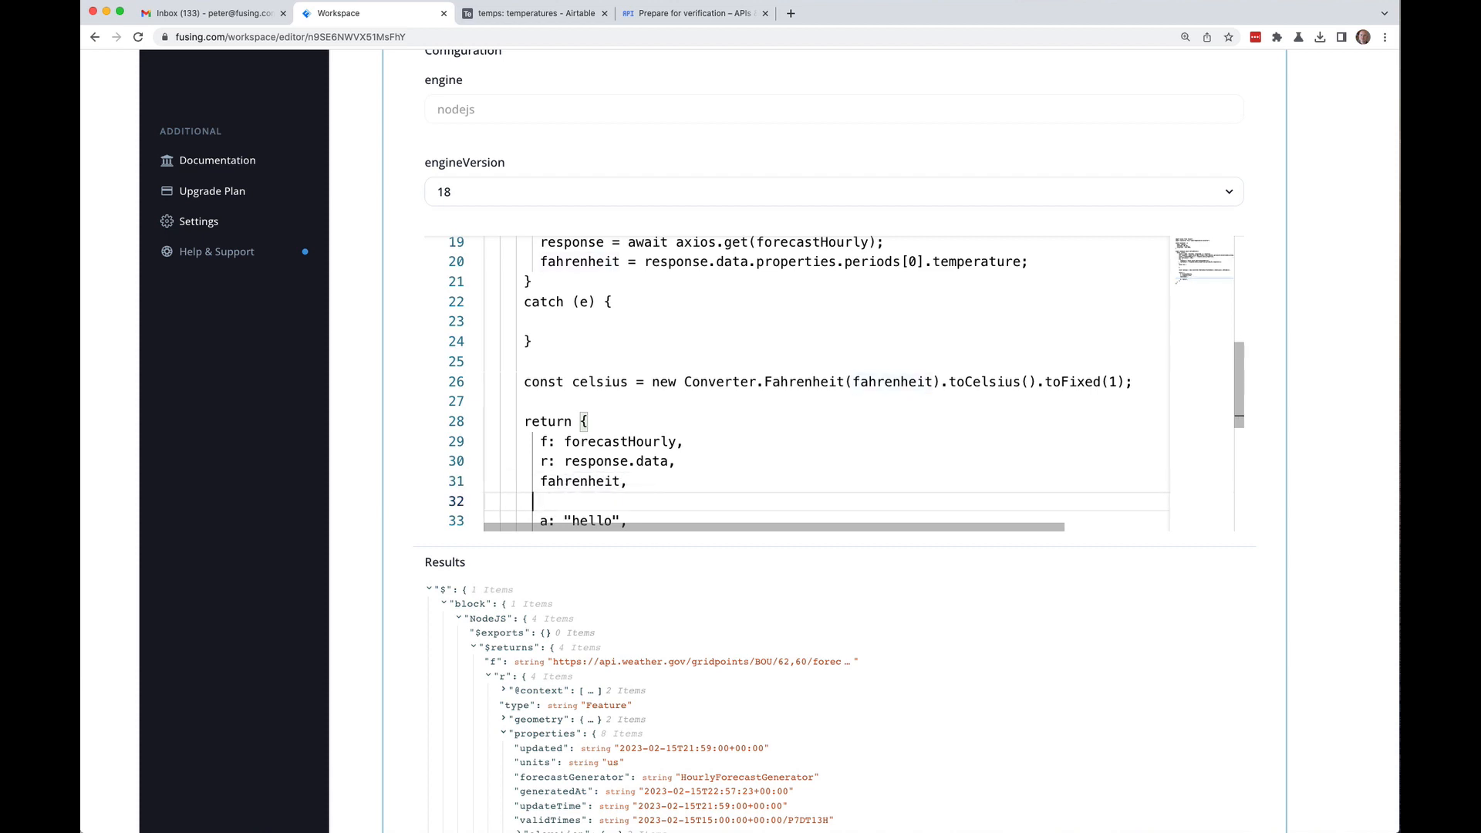
type("cel")
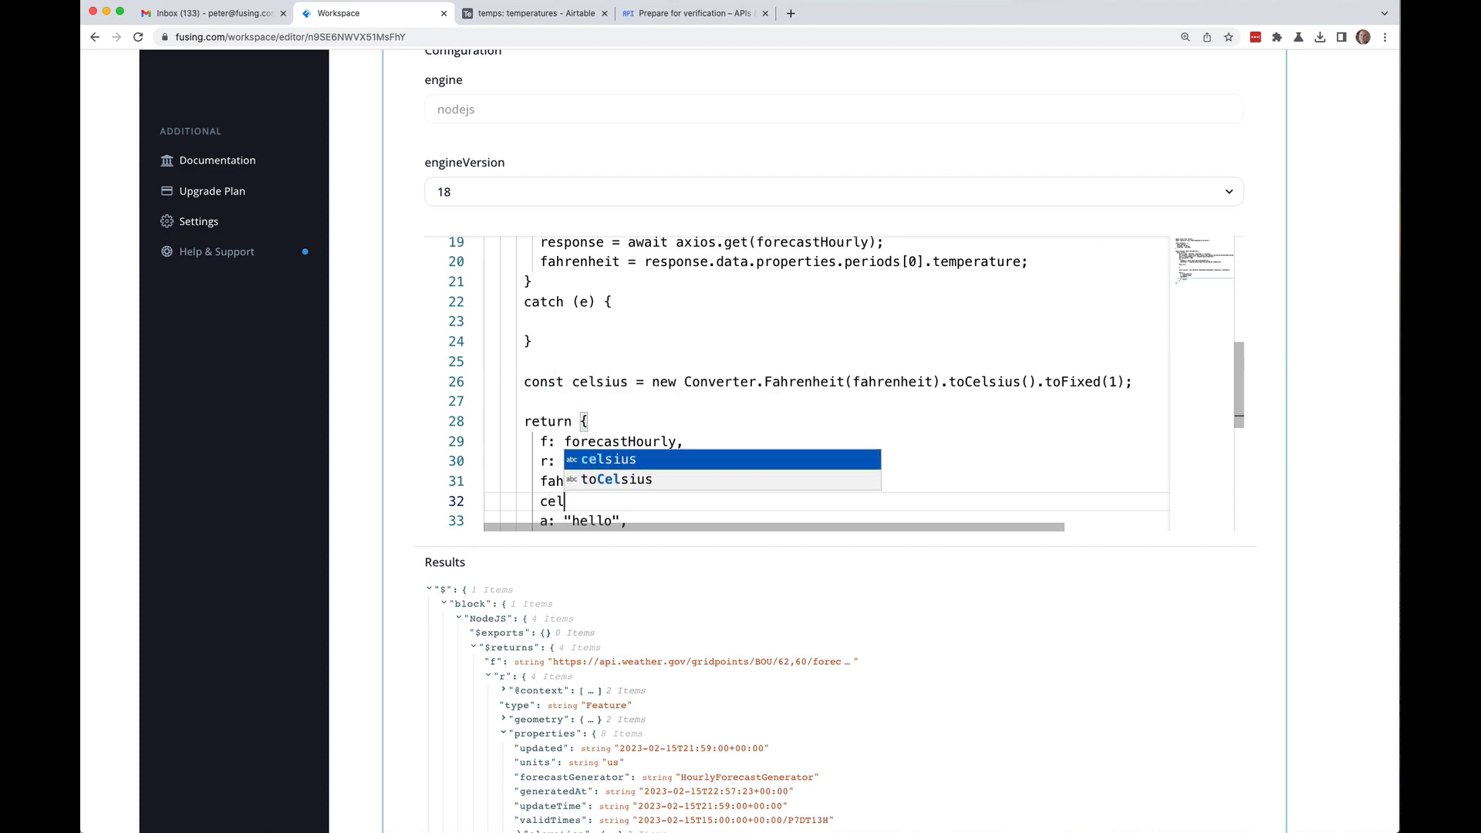
key("Return")
type(",")
left_click(484, 520)
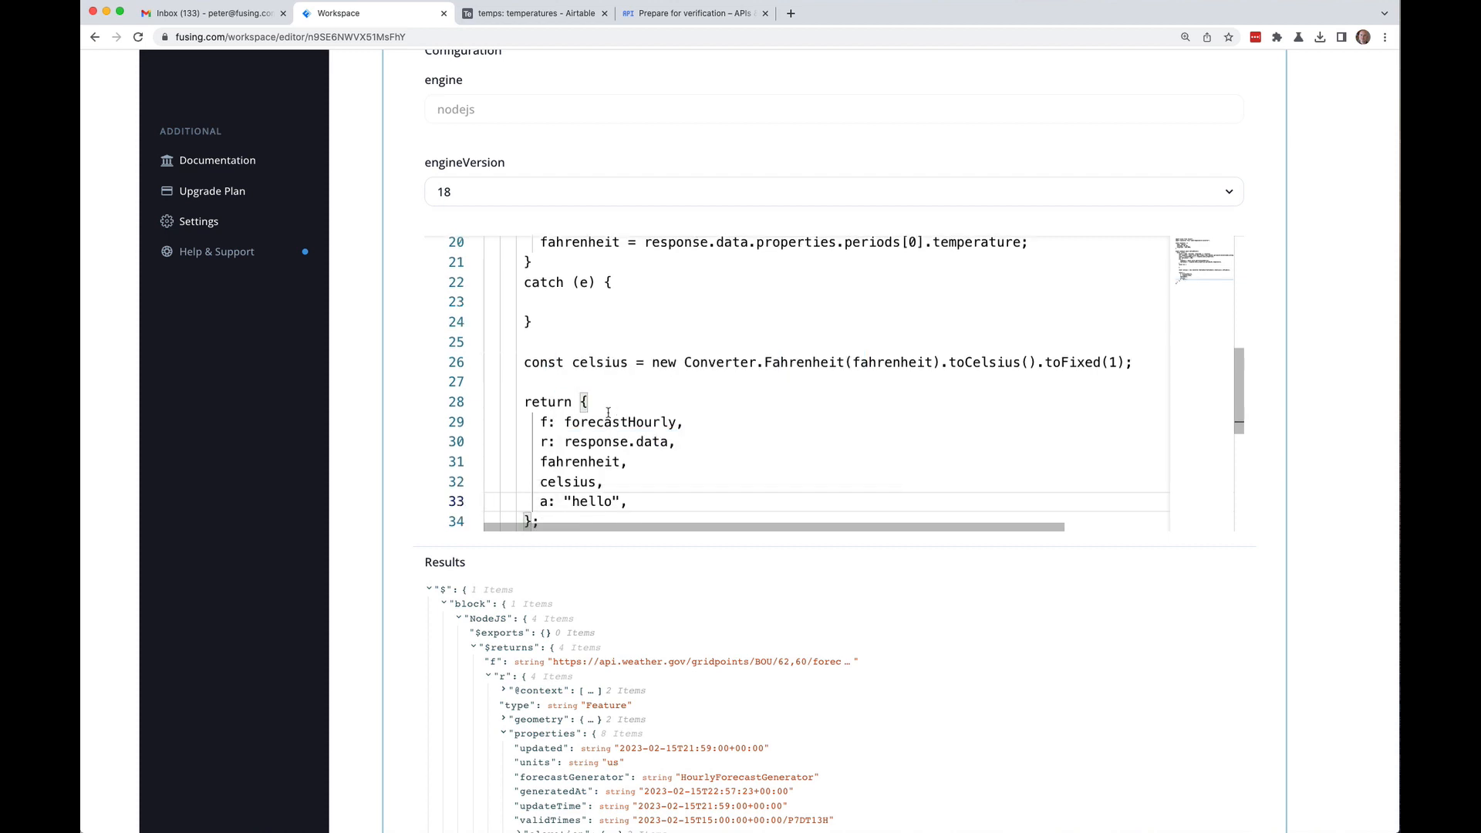
Step: Delete the f, r and a: "hello" entries from the return object
left_click_drag(458, 422, 461, 441)
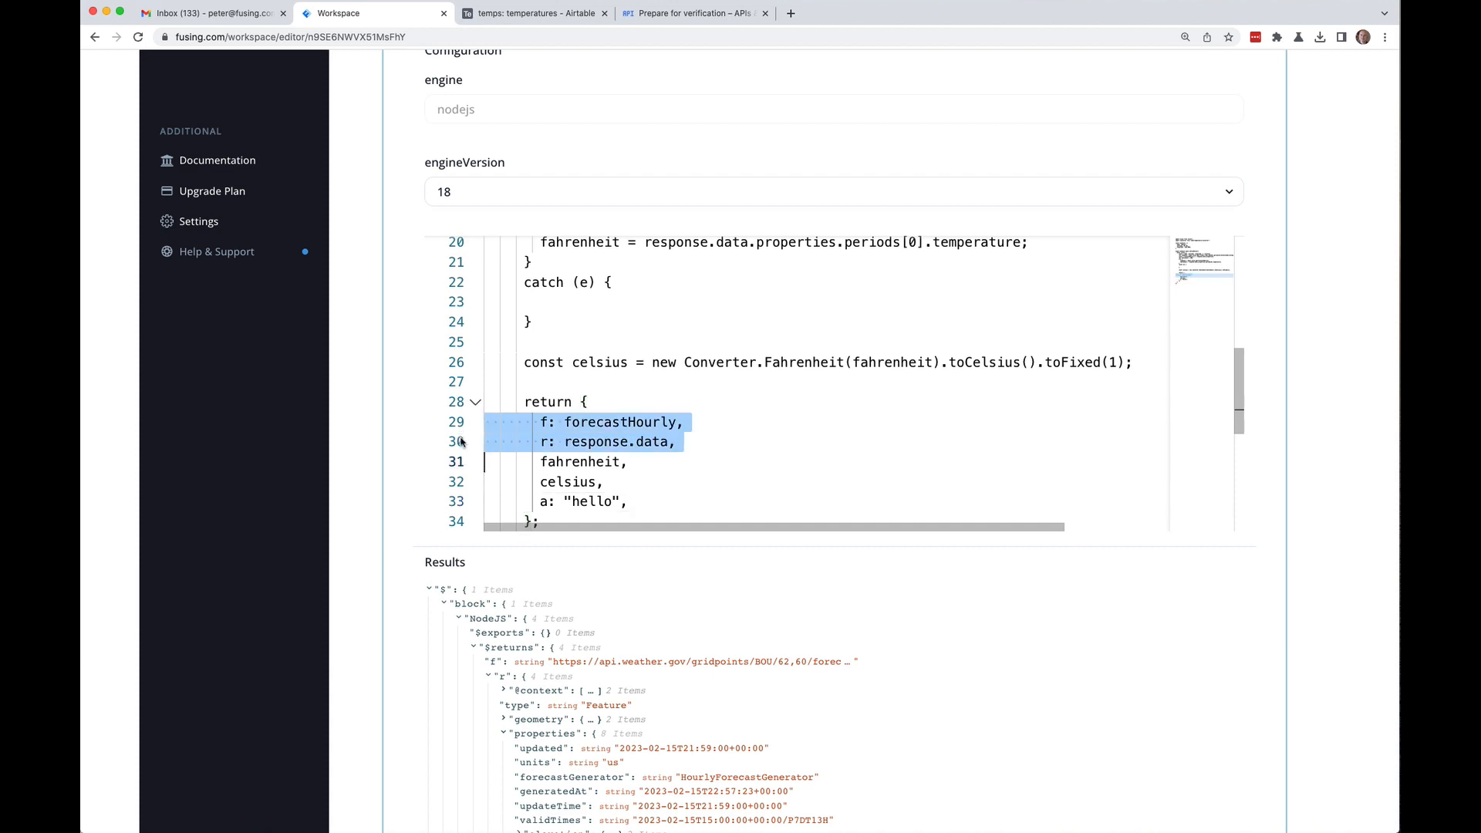
key("BackSpace")
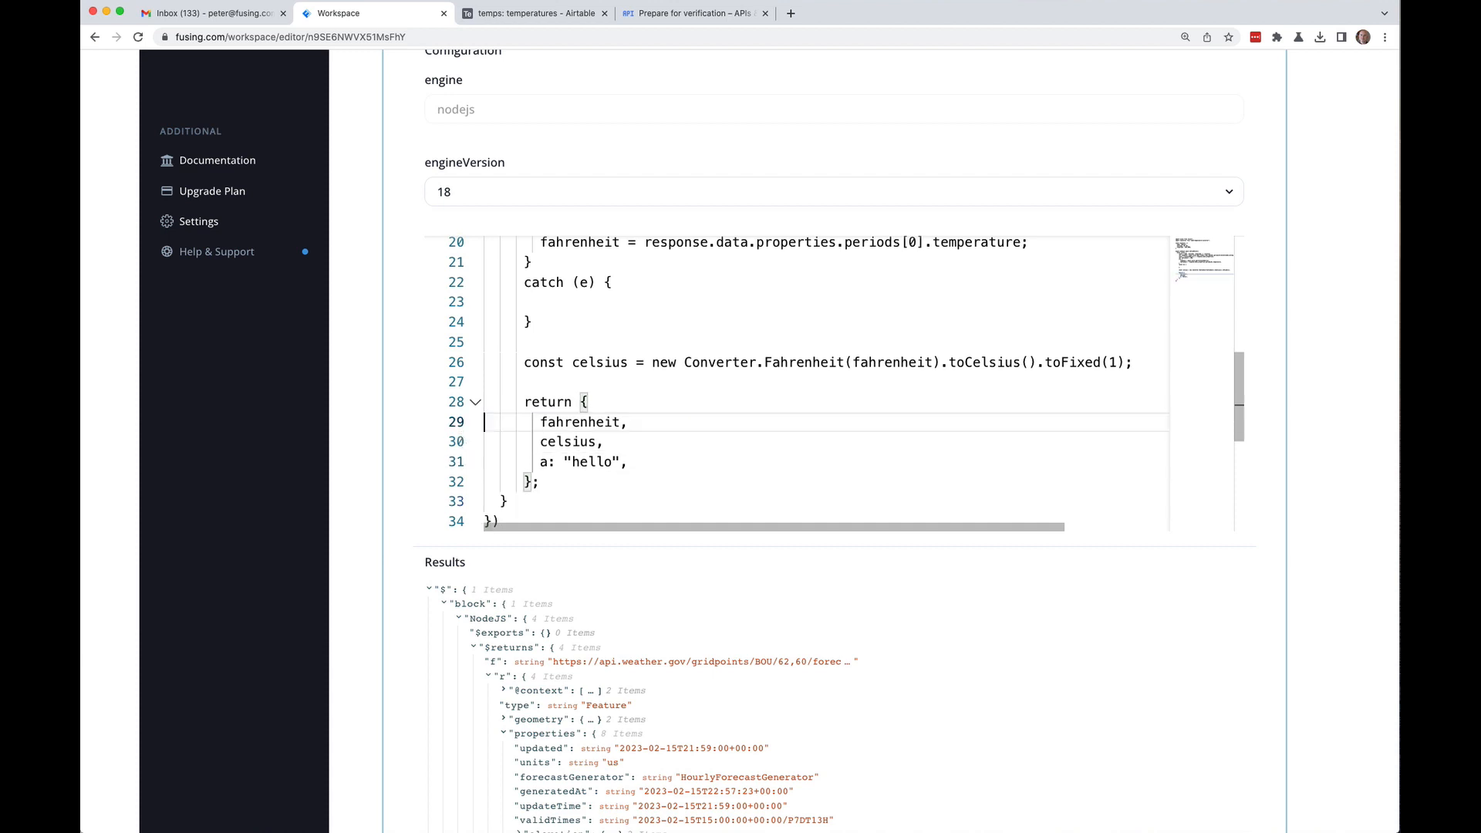
left_click(453, 461)
key("BackSpace")
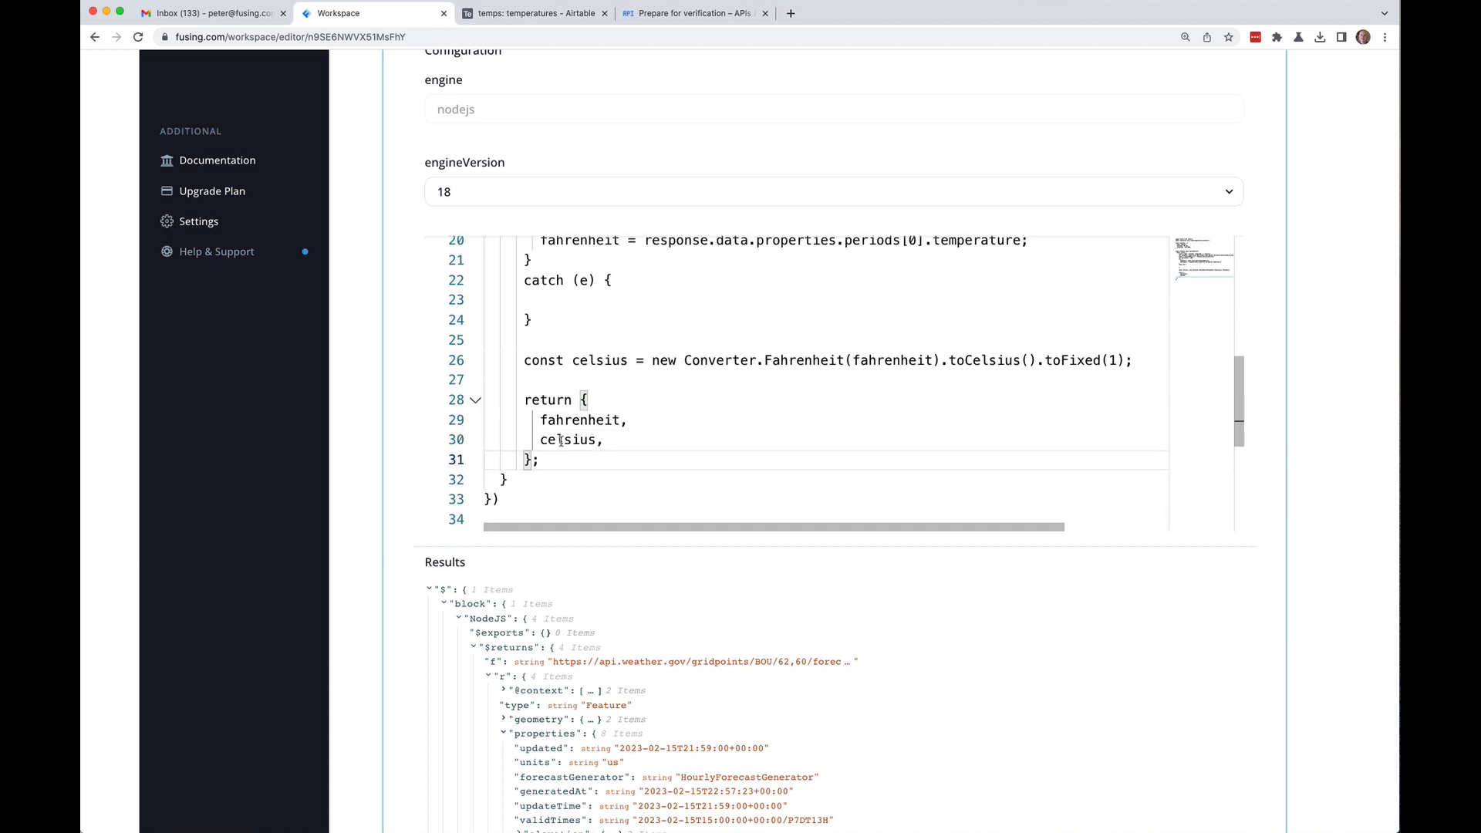
left_click(624, 435)
scroll(624, 436, "up", 4)
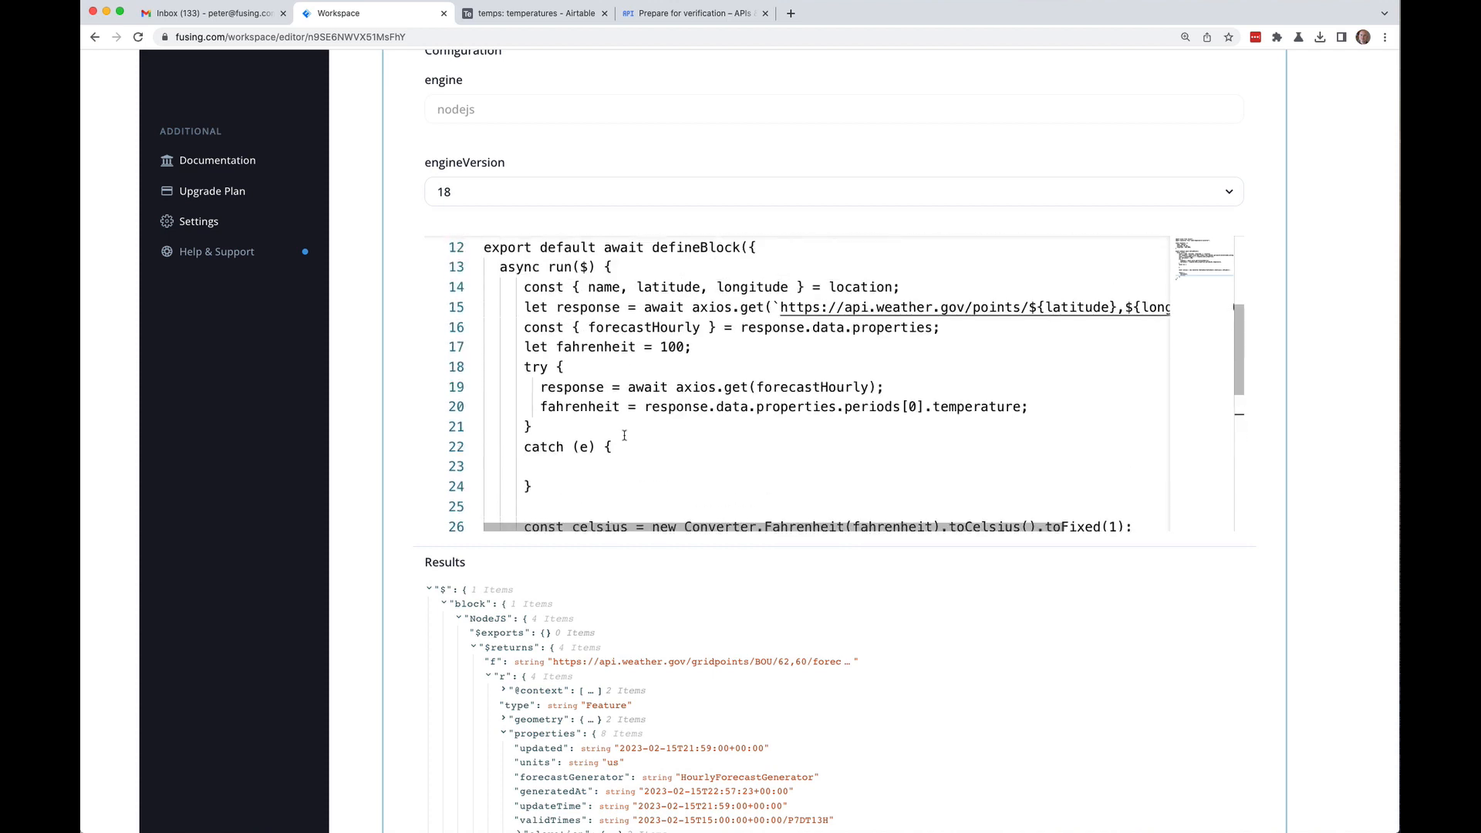
scroll(624, 436, "down", 3)
Step: Add 'name,' as the first entry of the return object
left_click(613, 442)
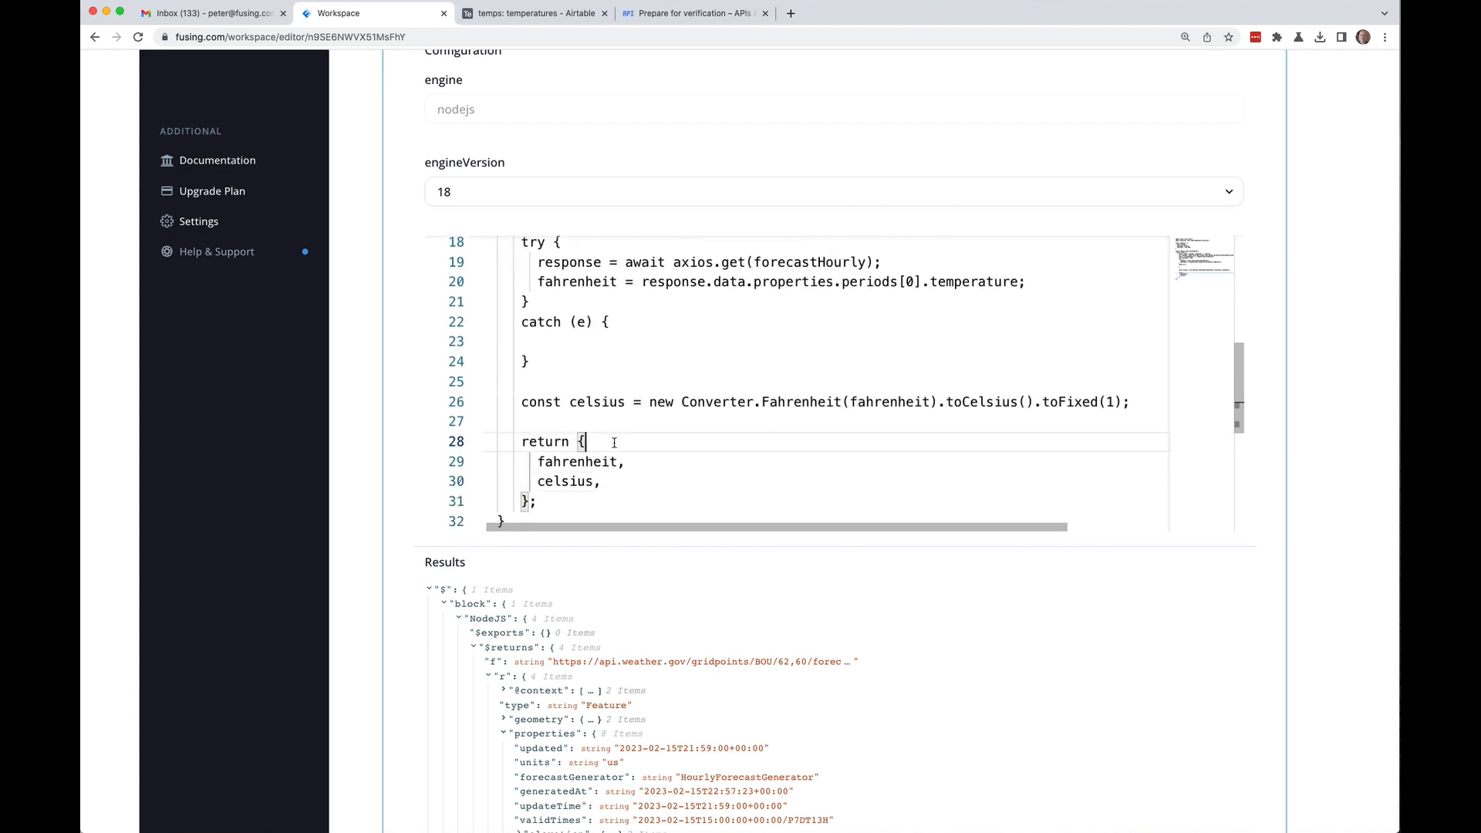
key("Return")
type("name,")
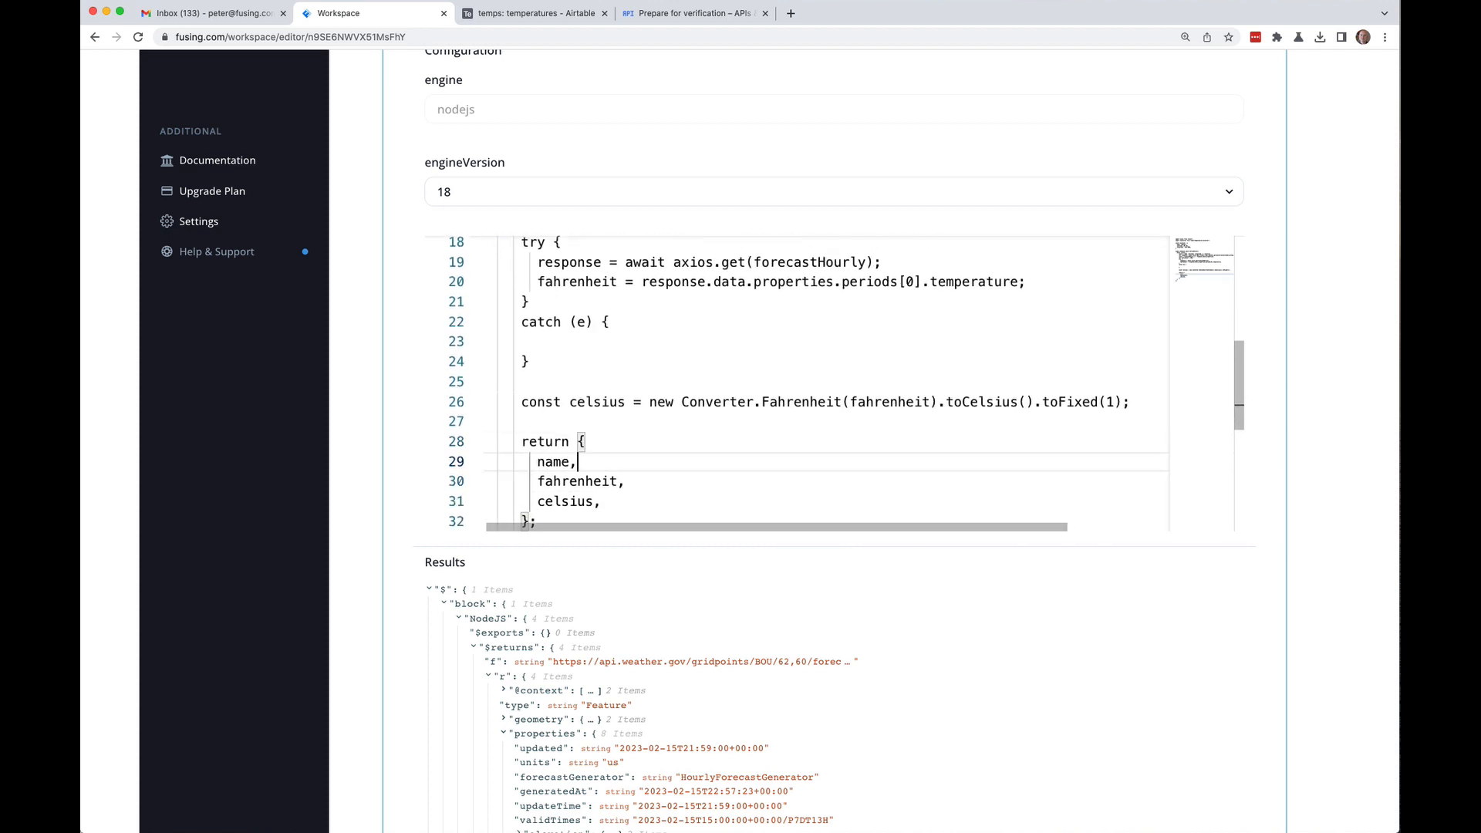
scroll(638, 395, "up", 5)
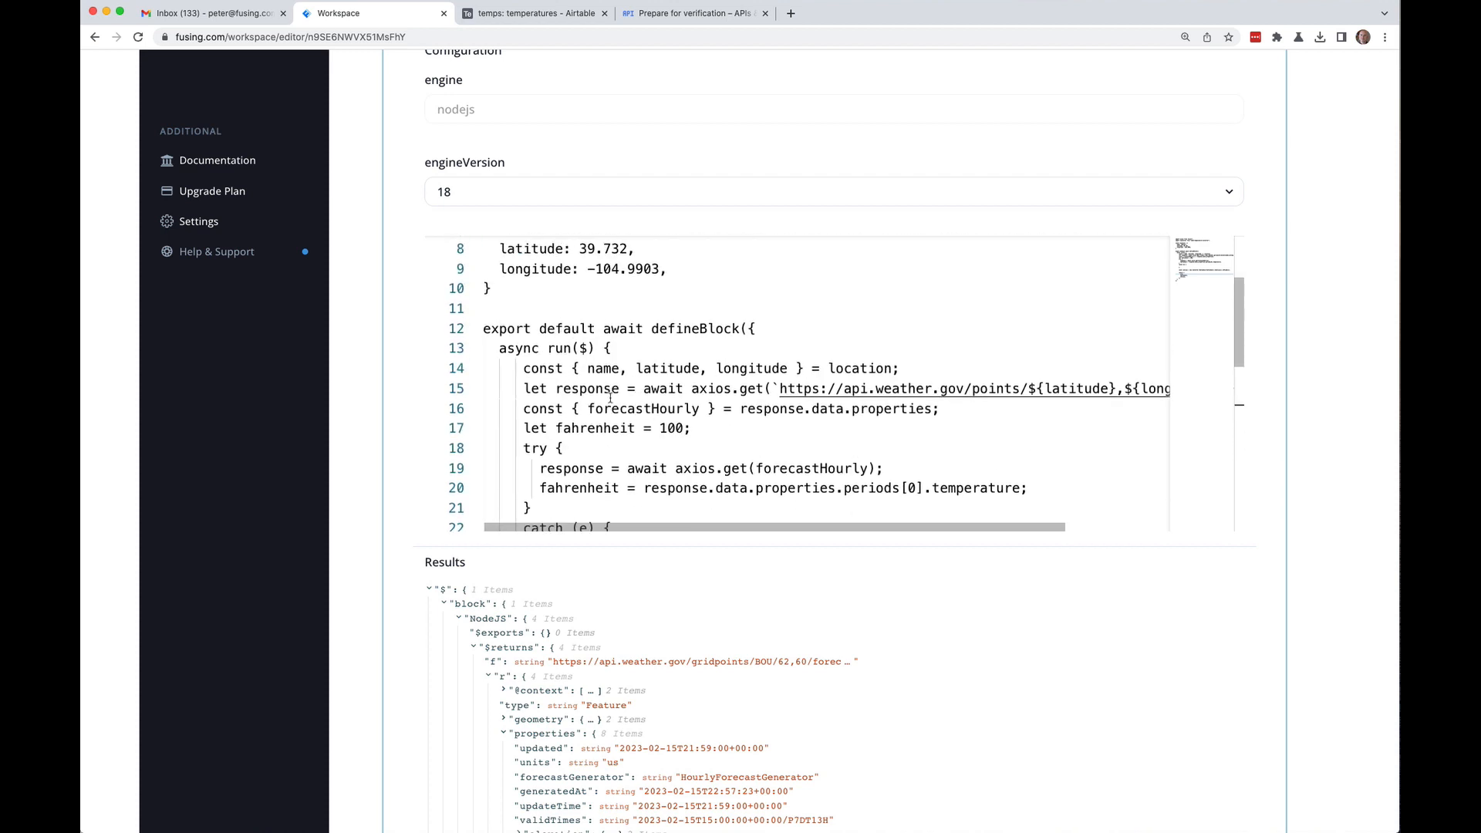
scroll(524, 401, "up", 3)
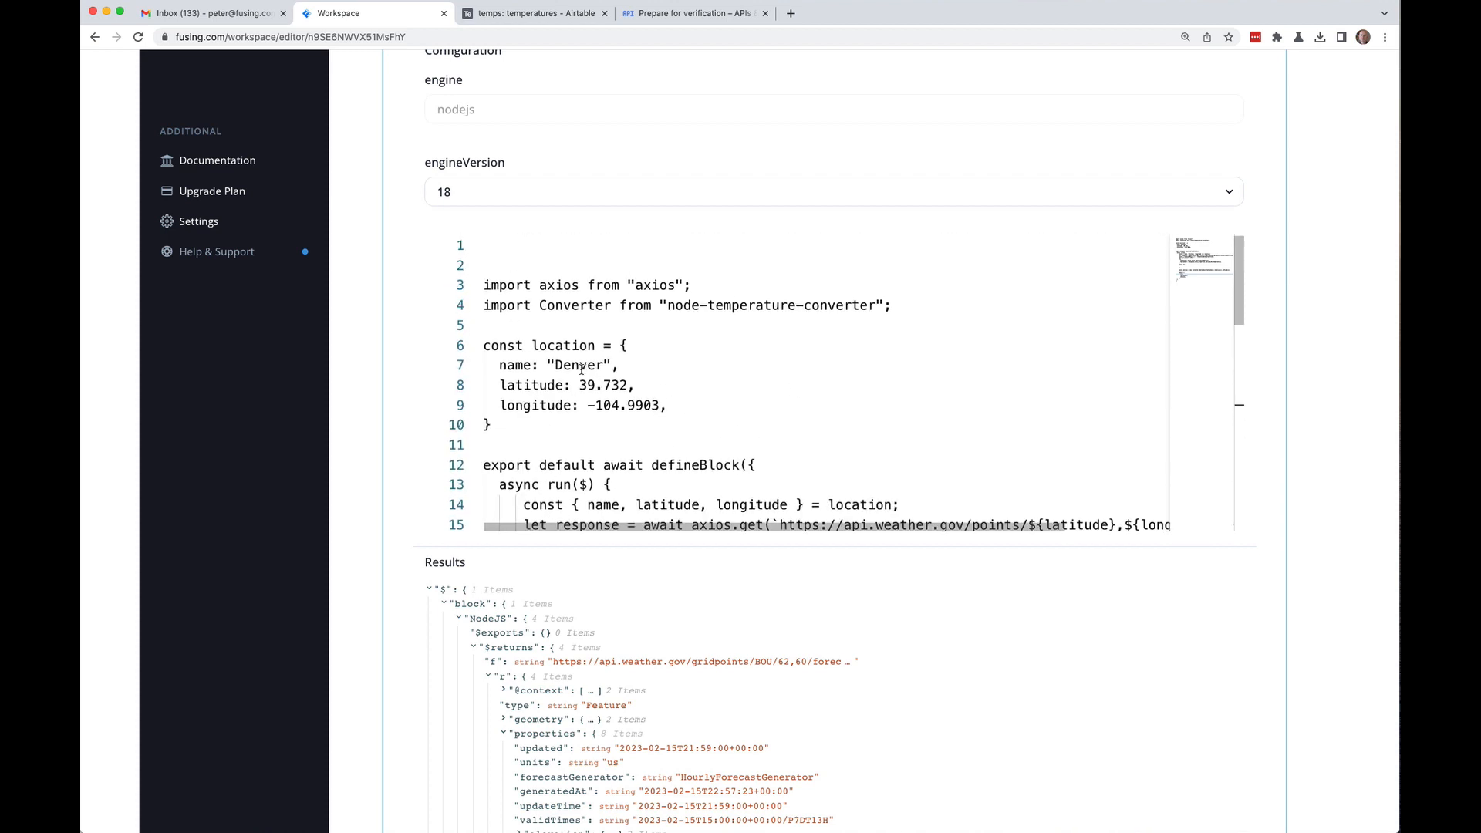
scroll(574, 470, "down", 10)
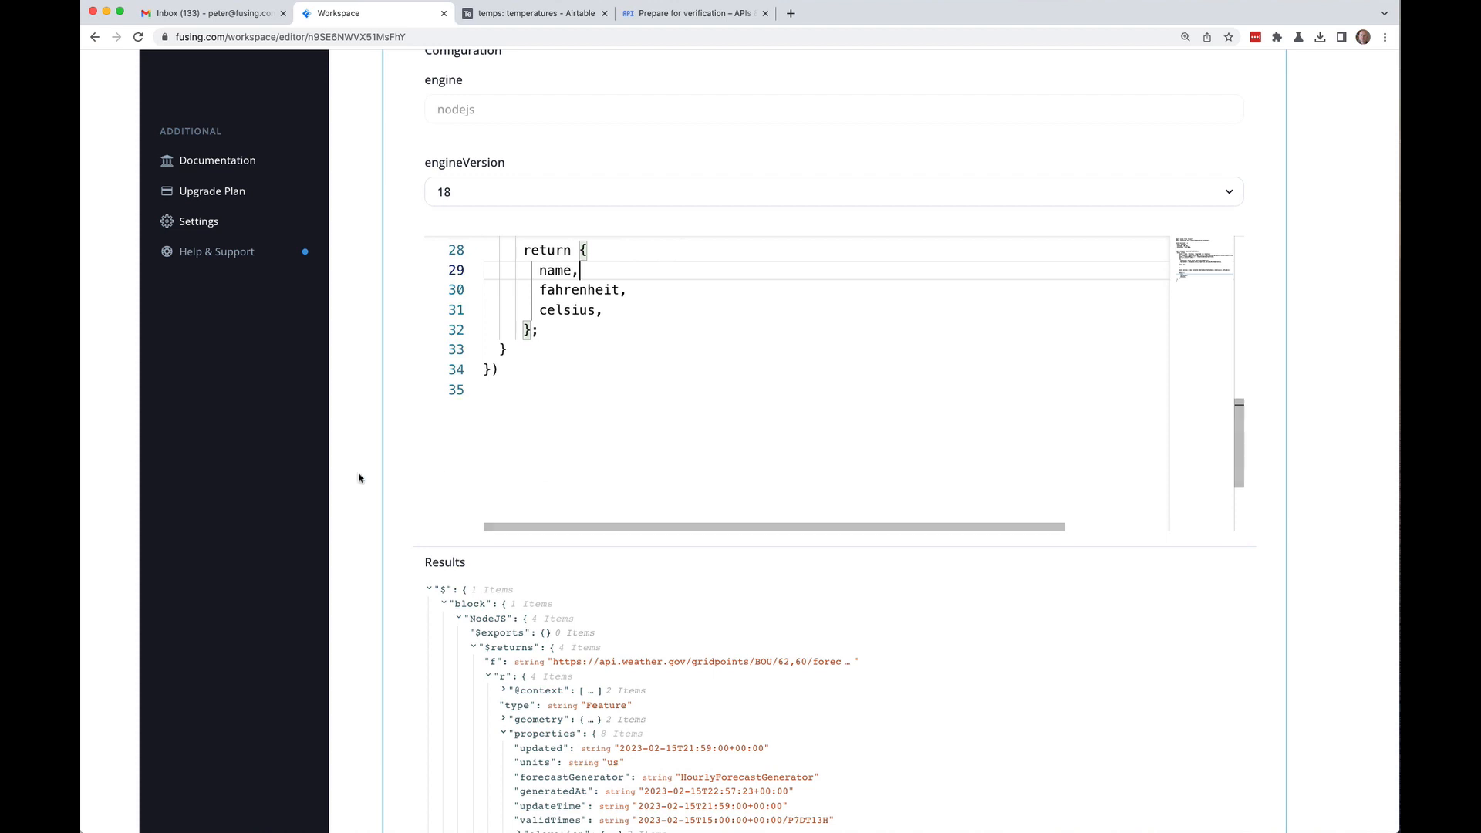
scroll(361, 475, "down", 12)
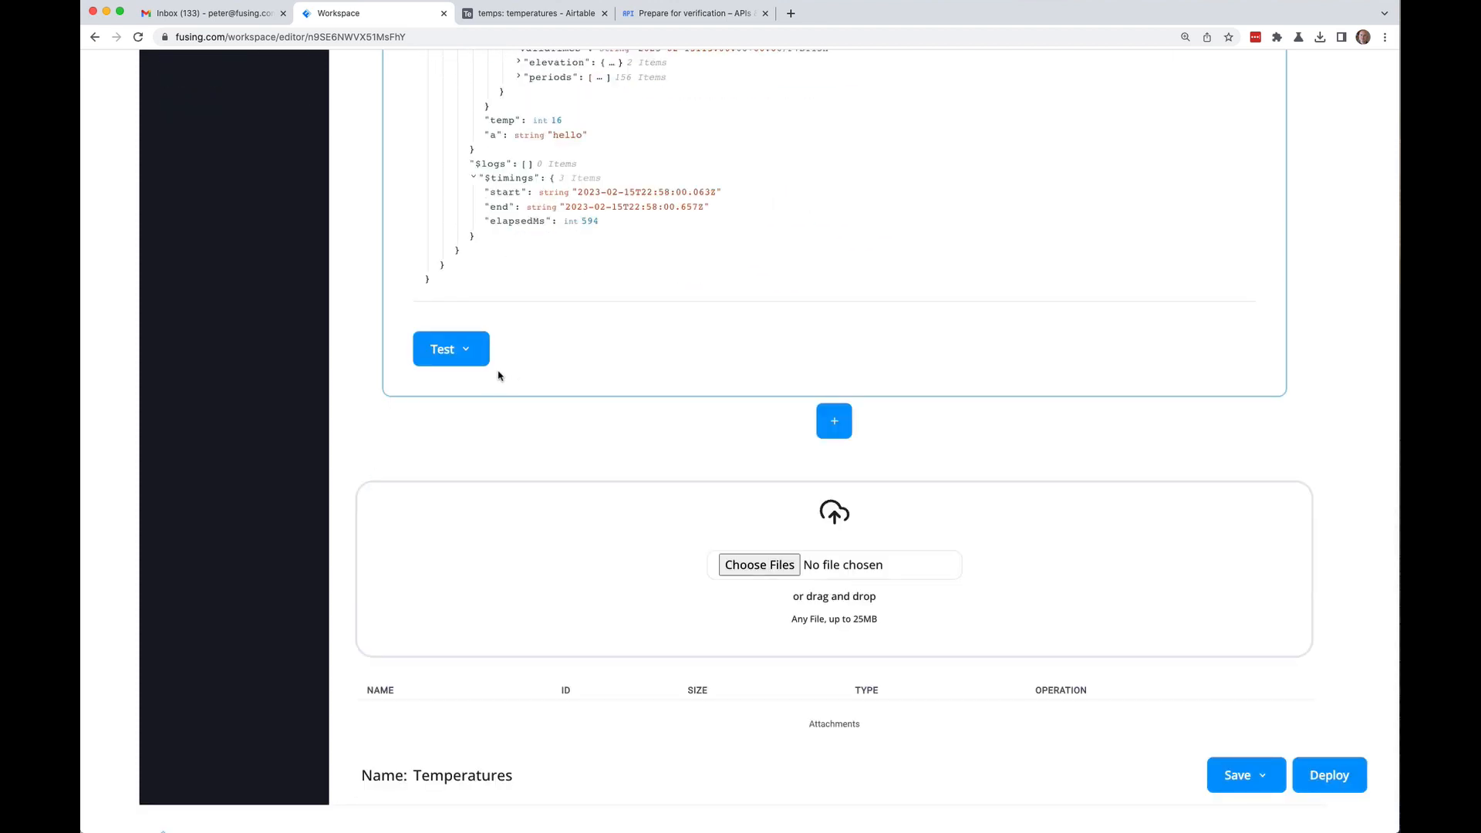
left_click(1250, 774)
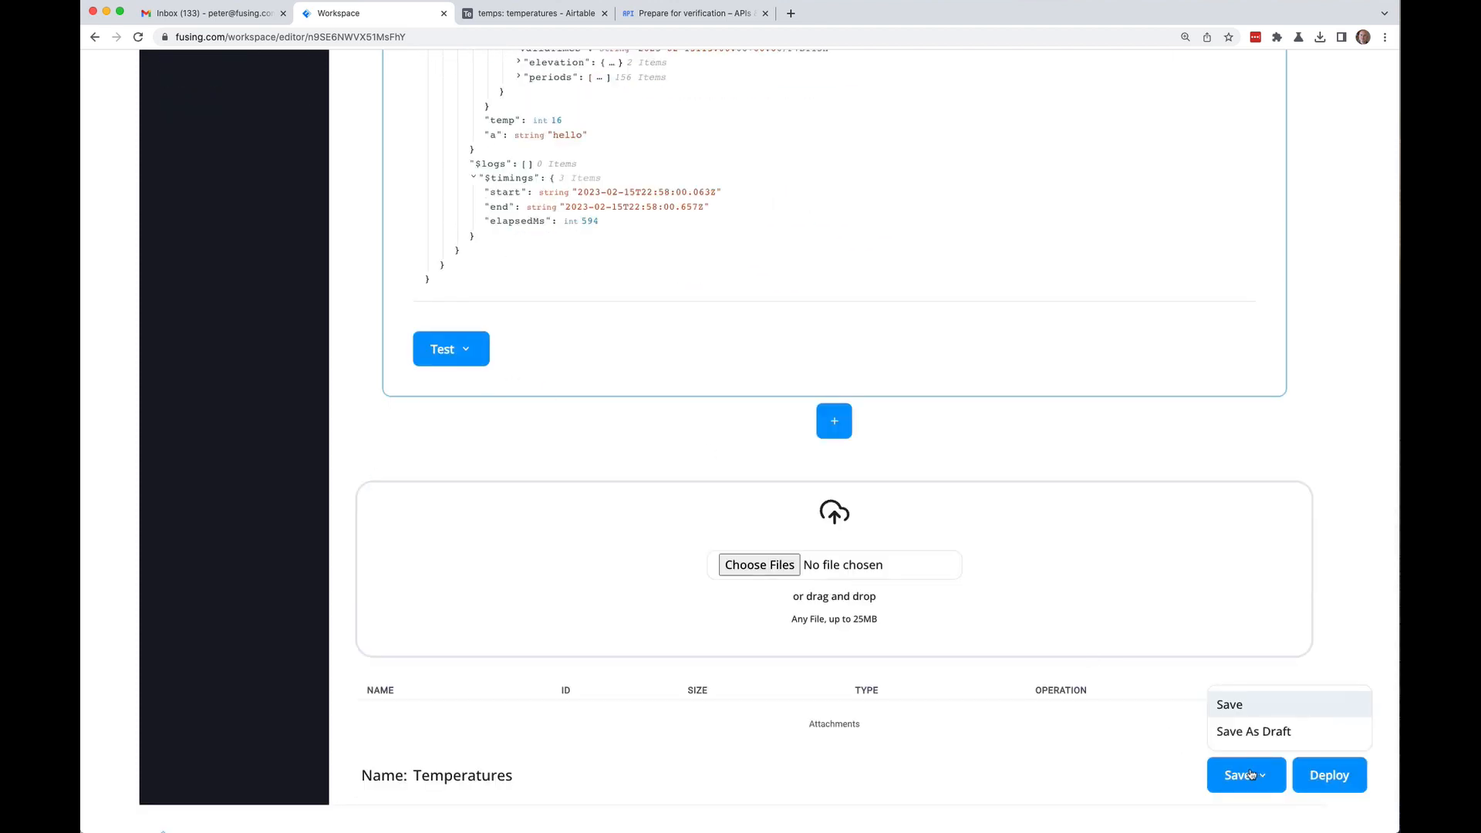
Step: Save the flow and test this block, getting name Denver, fahrenheit 16 and celsius -8.9
left_click(1232, 705)
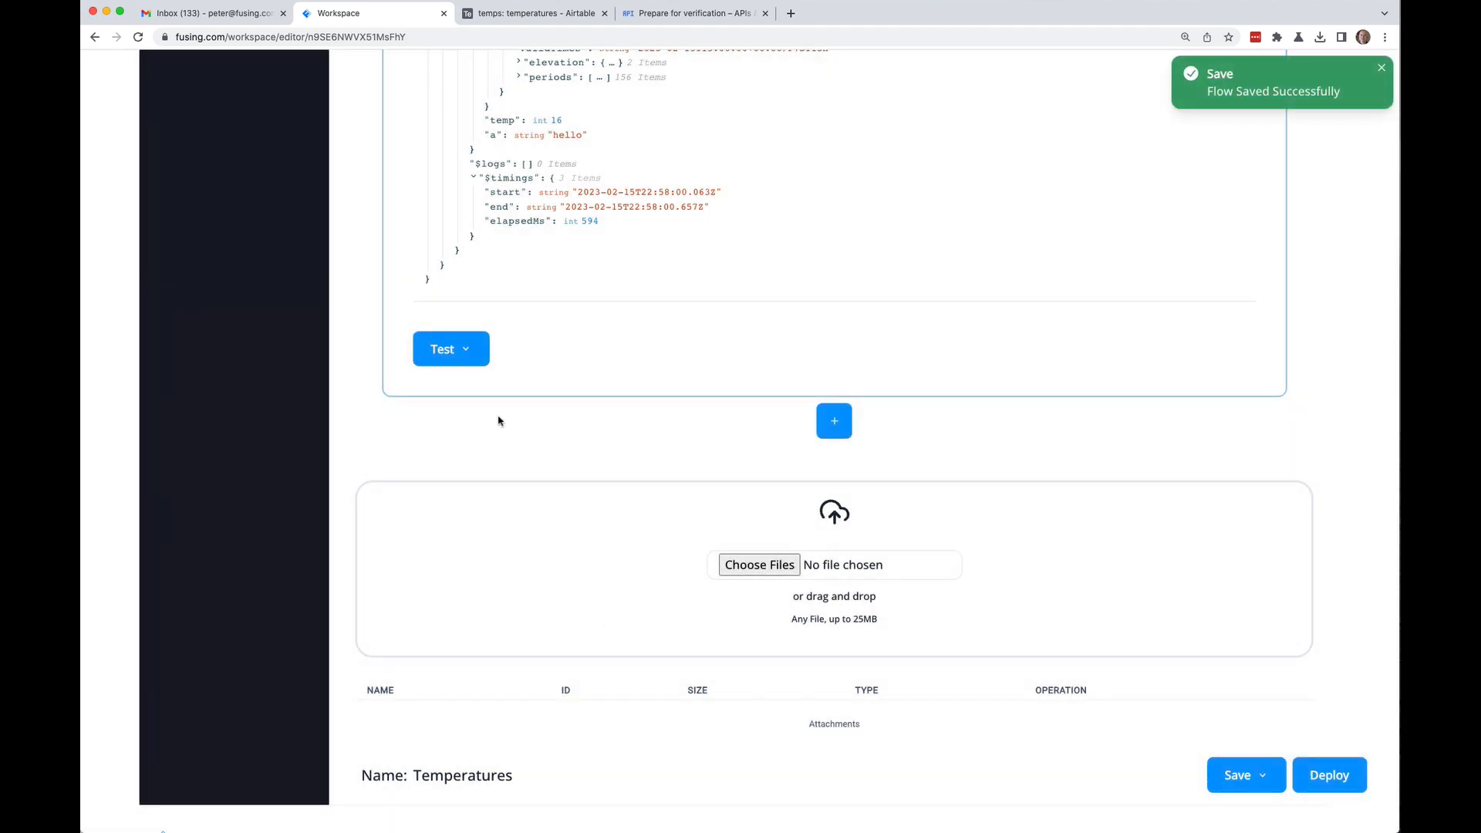
left_click(468, 360)
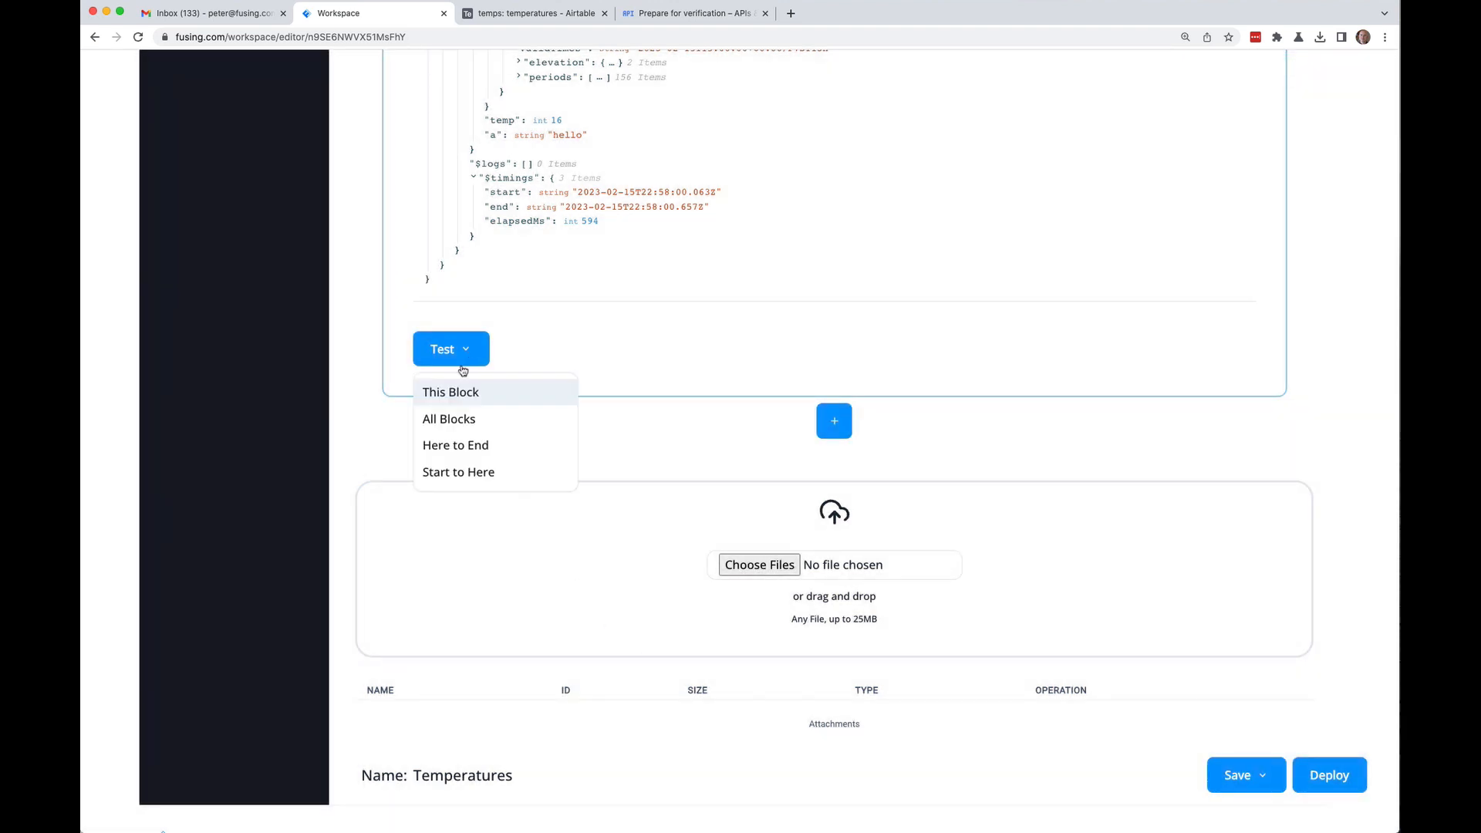
left_click(452, 392)
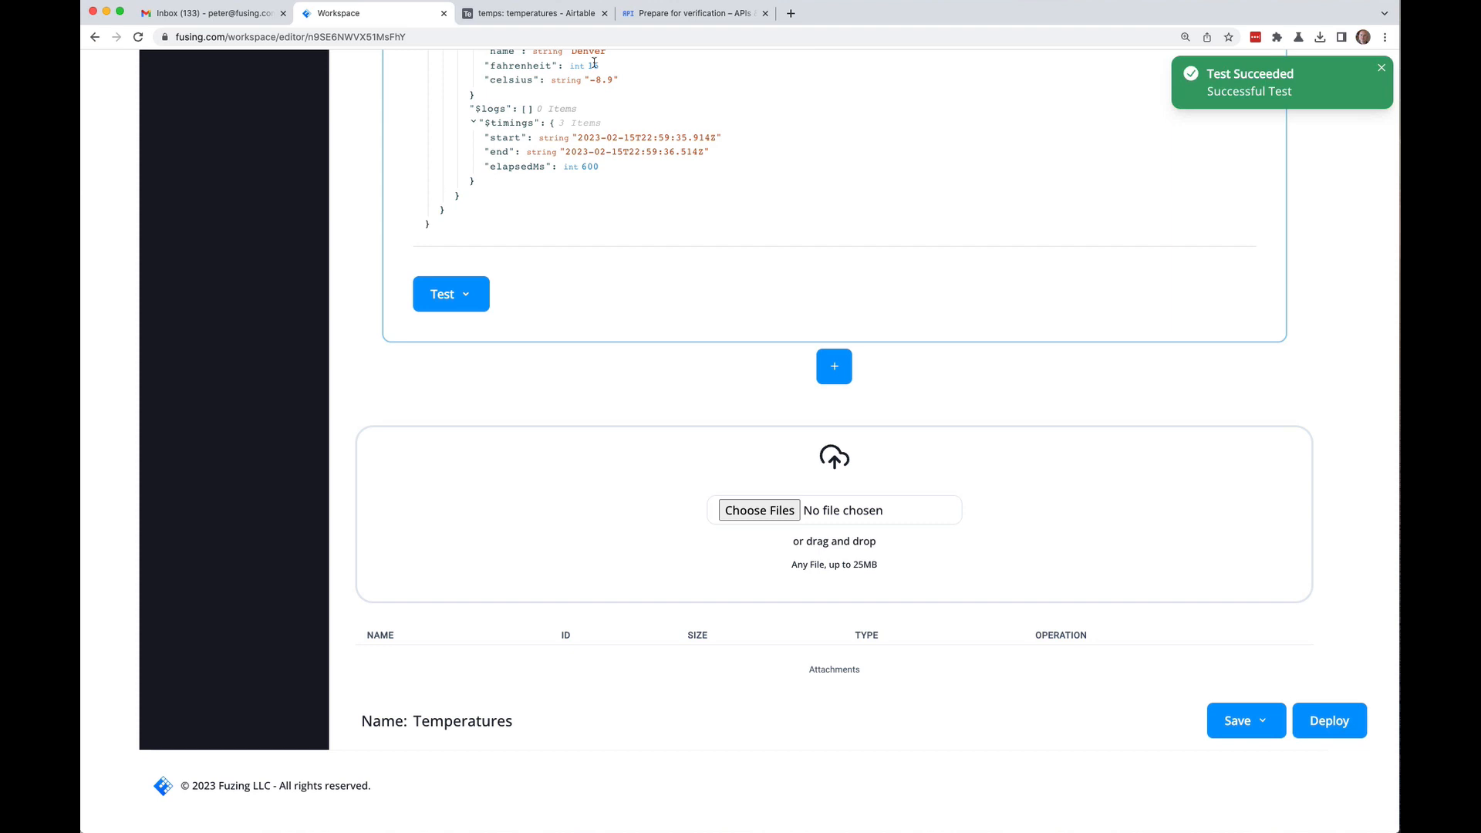
scroll(694, 232, "up", 3)
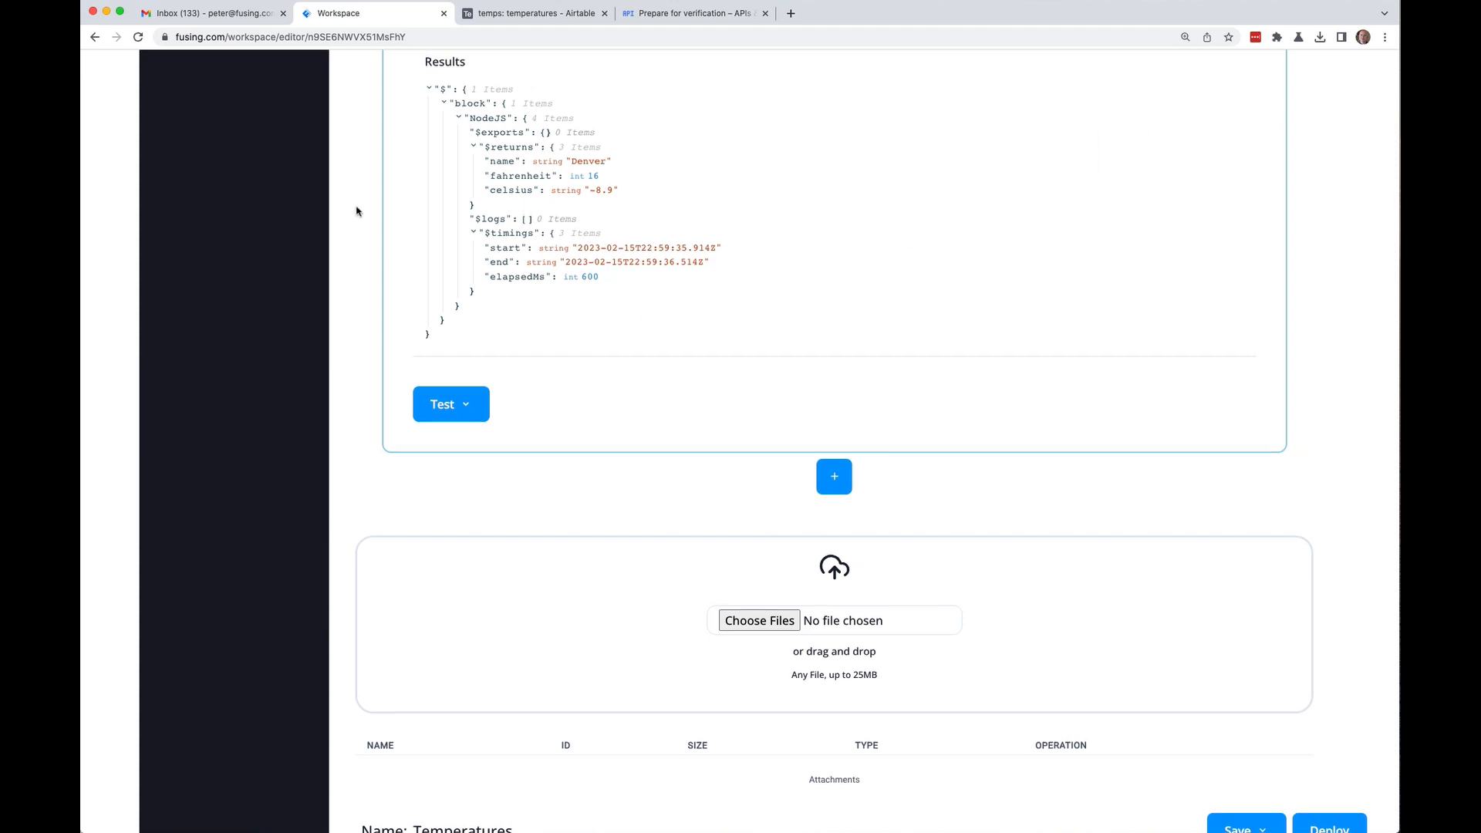
scroll(356, 210, "up", 3)
scroll(356, 210, "up", 3)
scroll(356, 211, "down", 4)
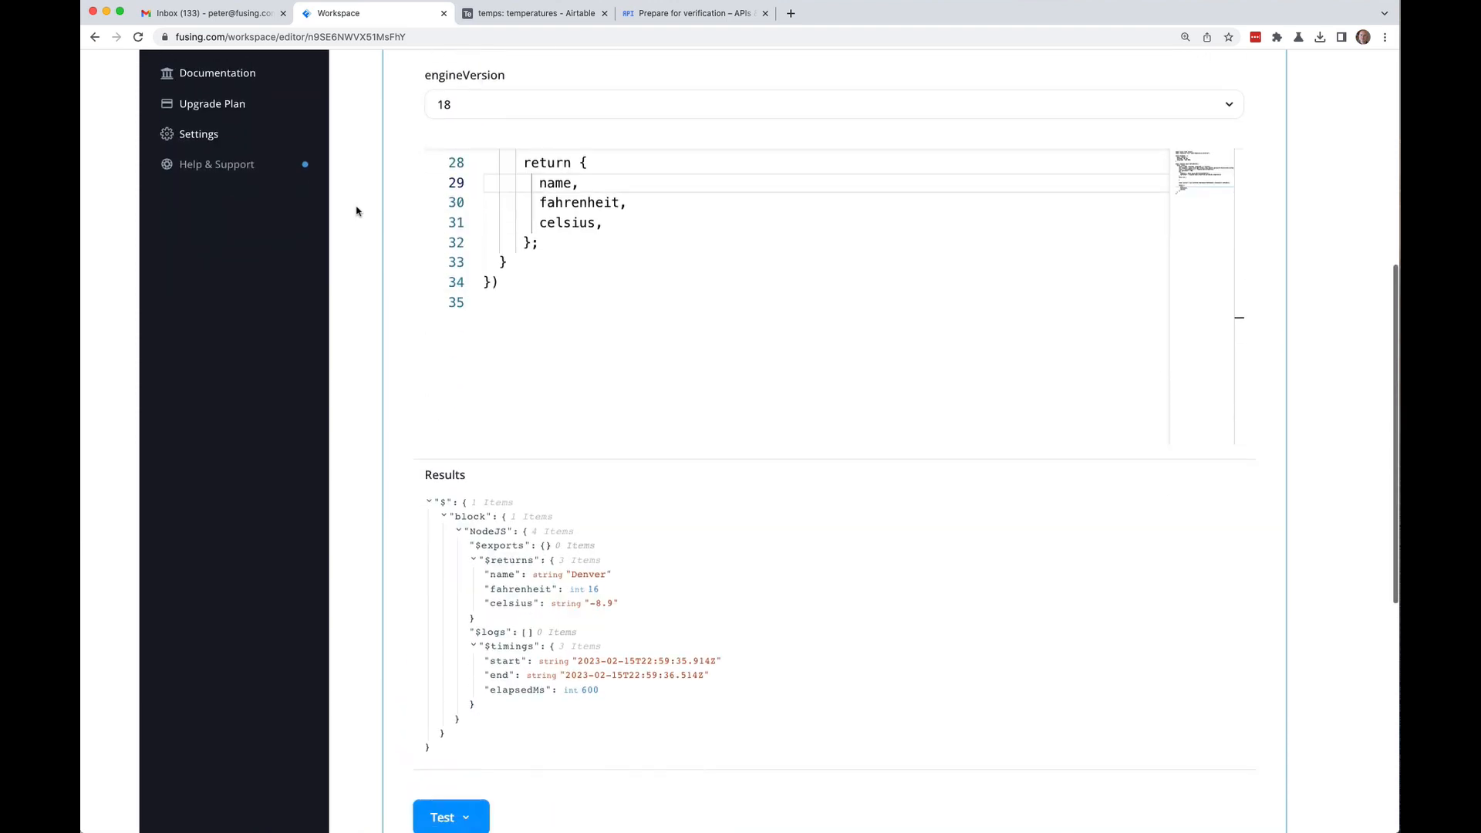
scroll(356, 211, "down", 3)
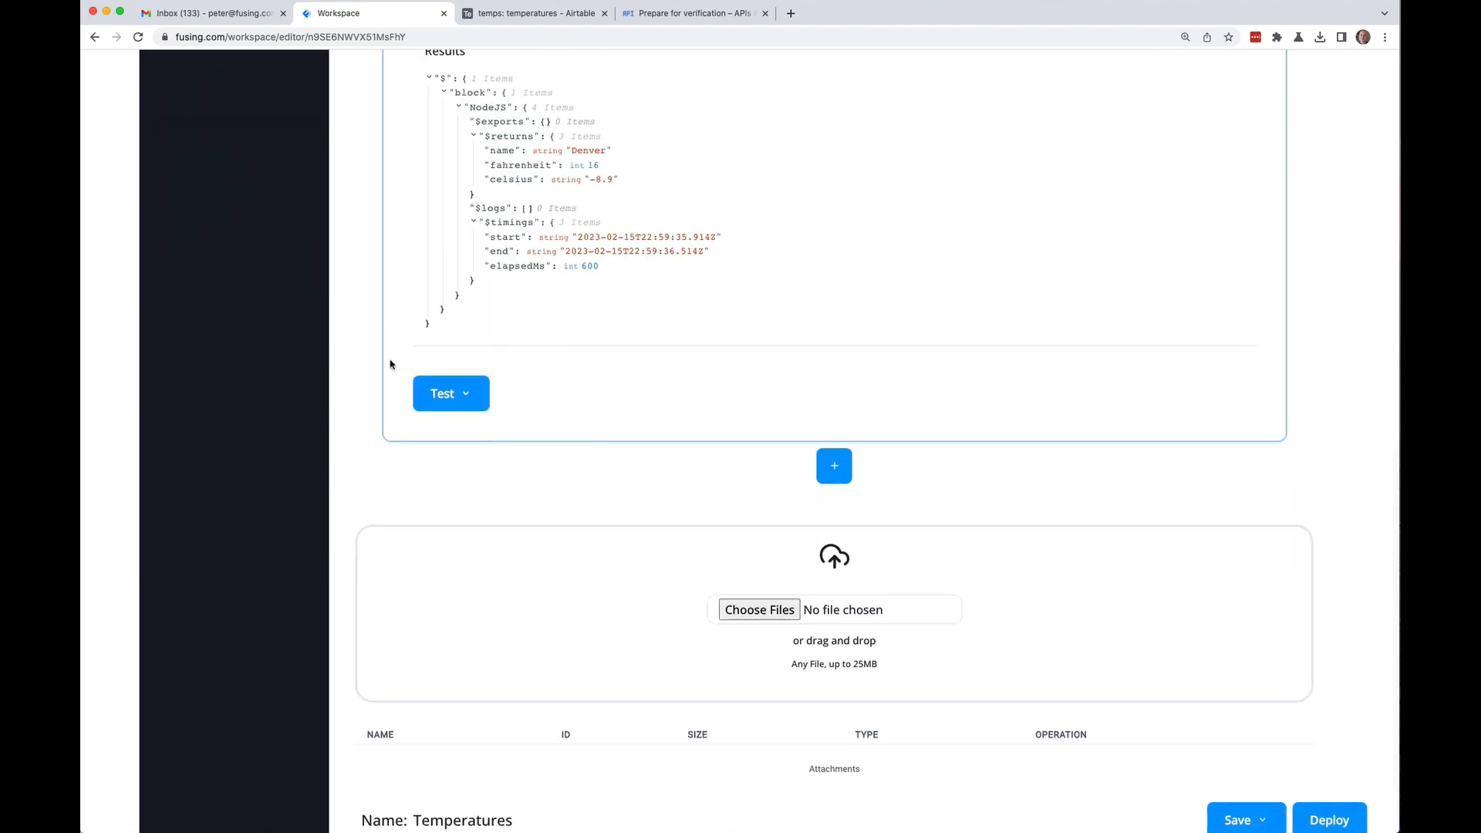
left_click(839, 472)
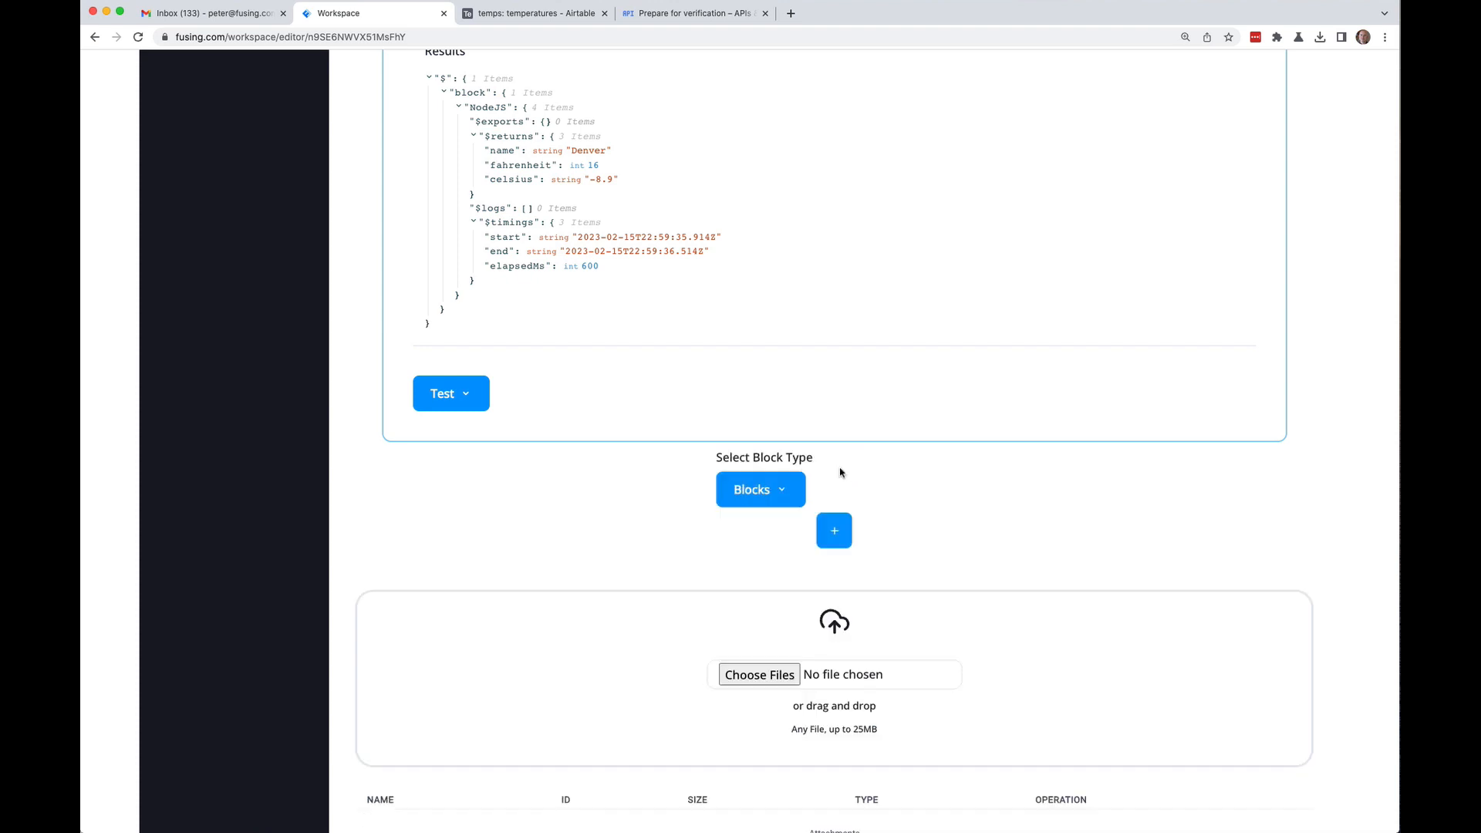
Step: Add a Gmail Send Email block after the code block
left_click(212, 16)
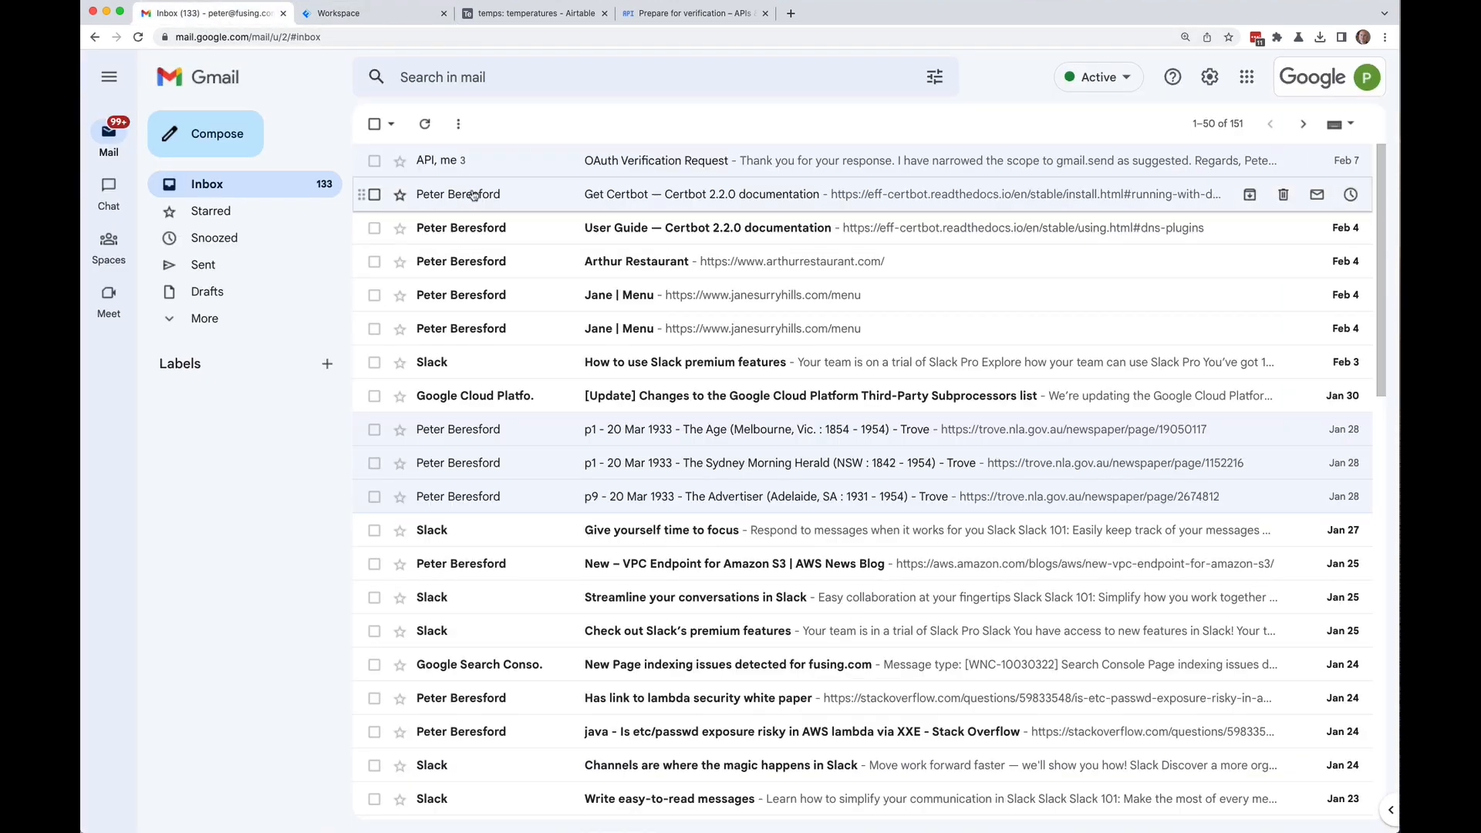
left_click(365, 16)
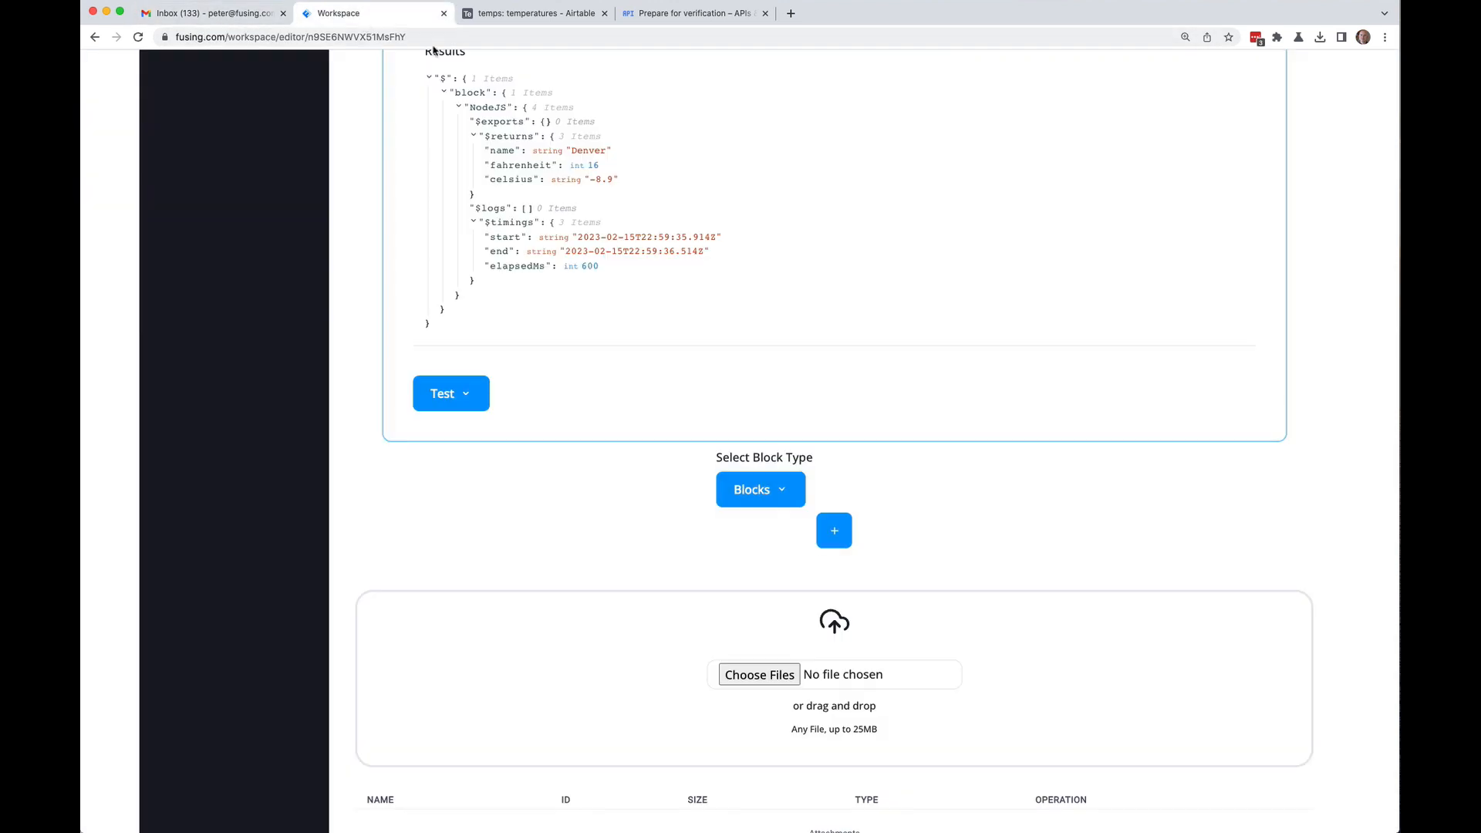
left_click(775, 496)
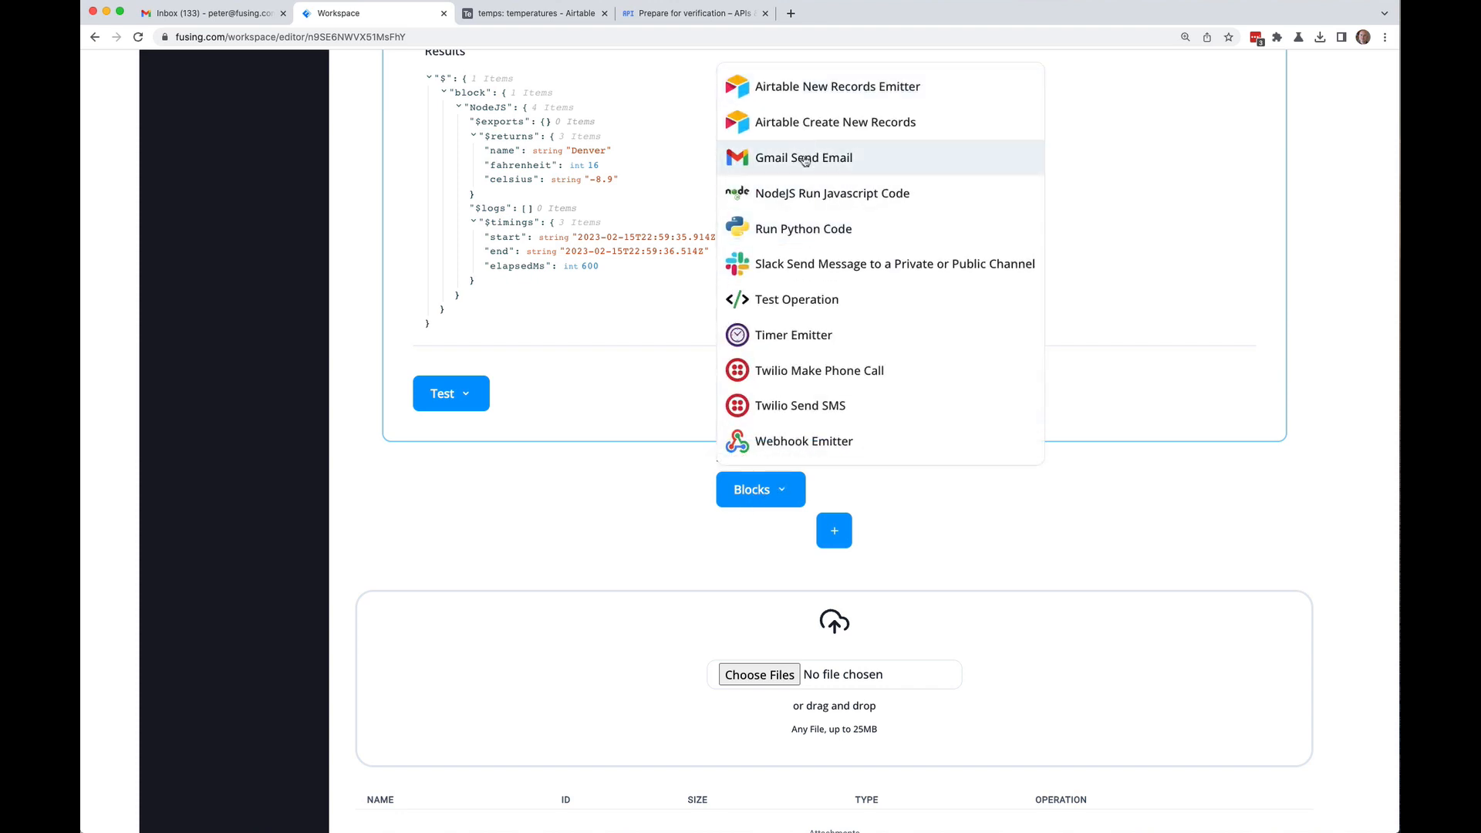
left_click(803, 162)
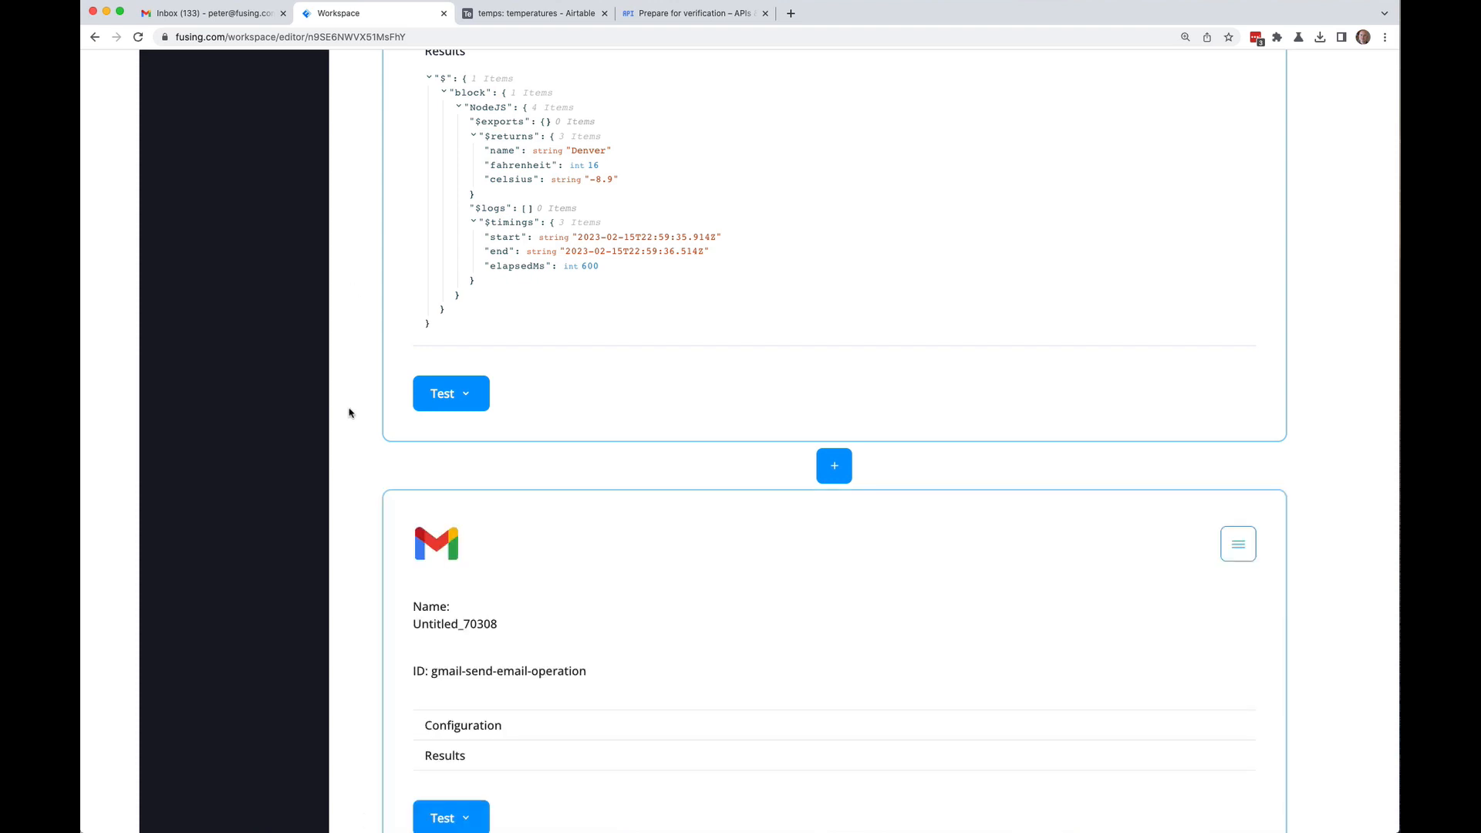
Step: Rename the new block from Untitled_70308 to Gmail
scroll(363, 412, "down", 2)
left_click(493, 469)
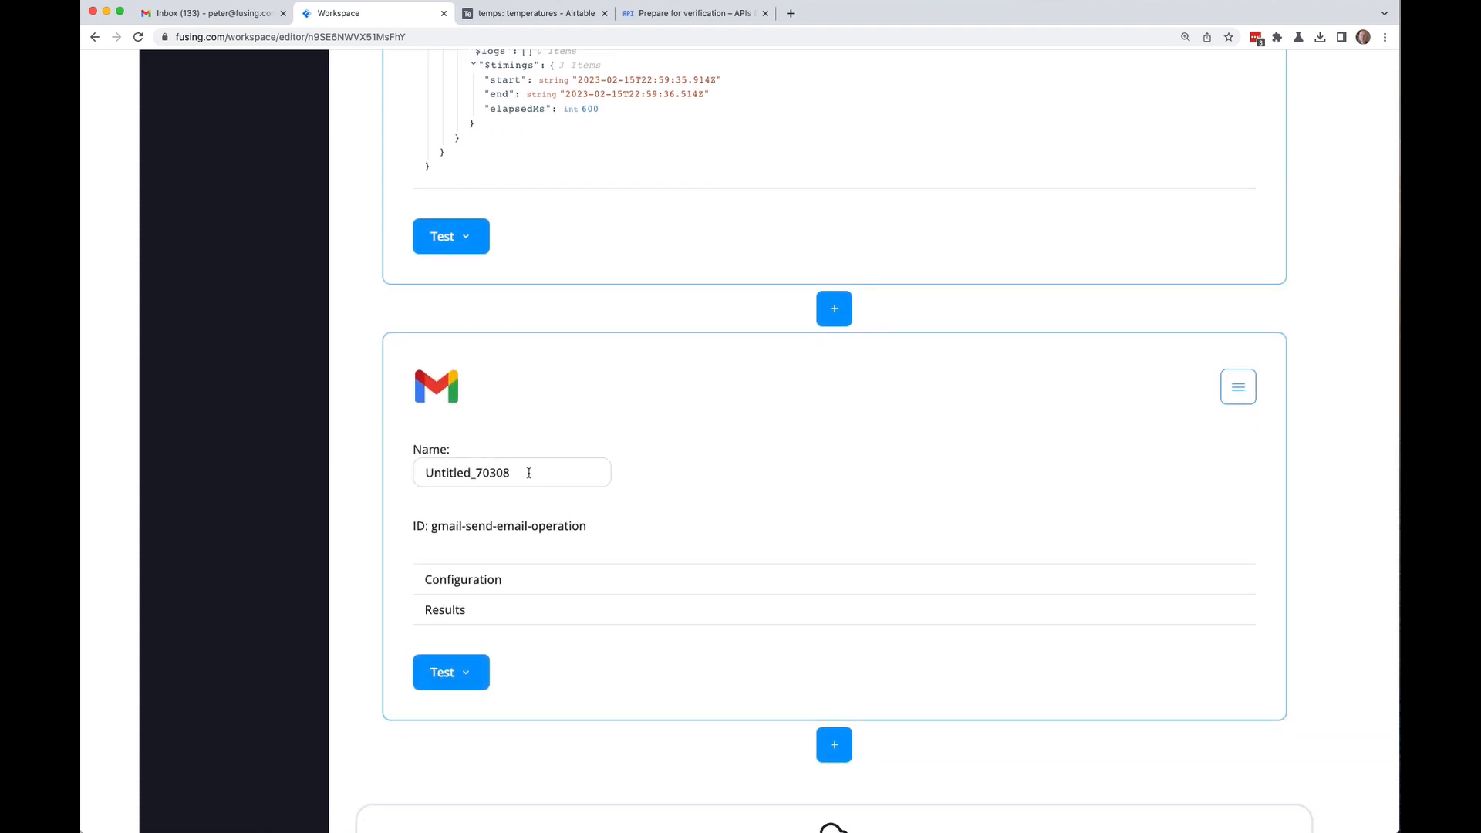
left_click_drag(529, 473, 344, 468)
type("Gamil")
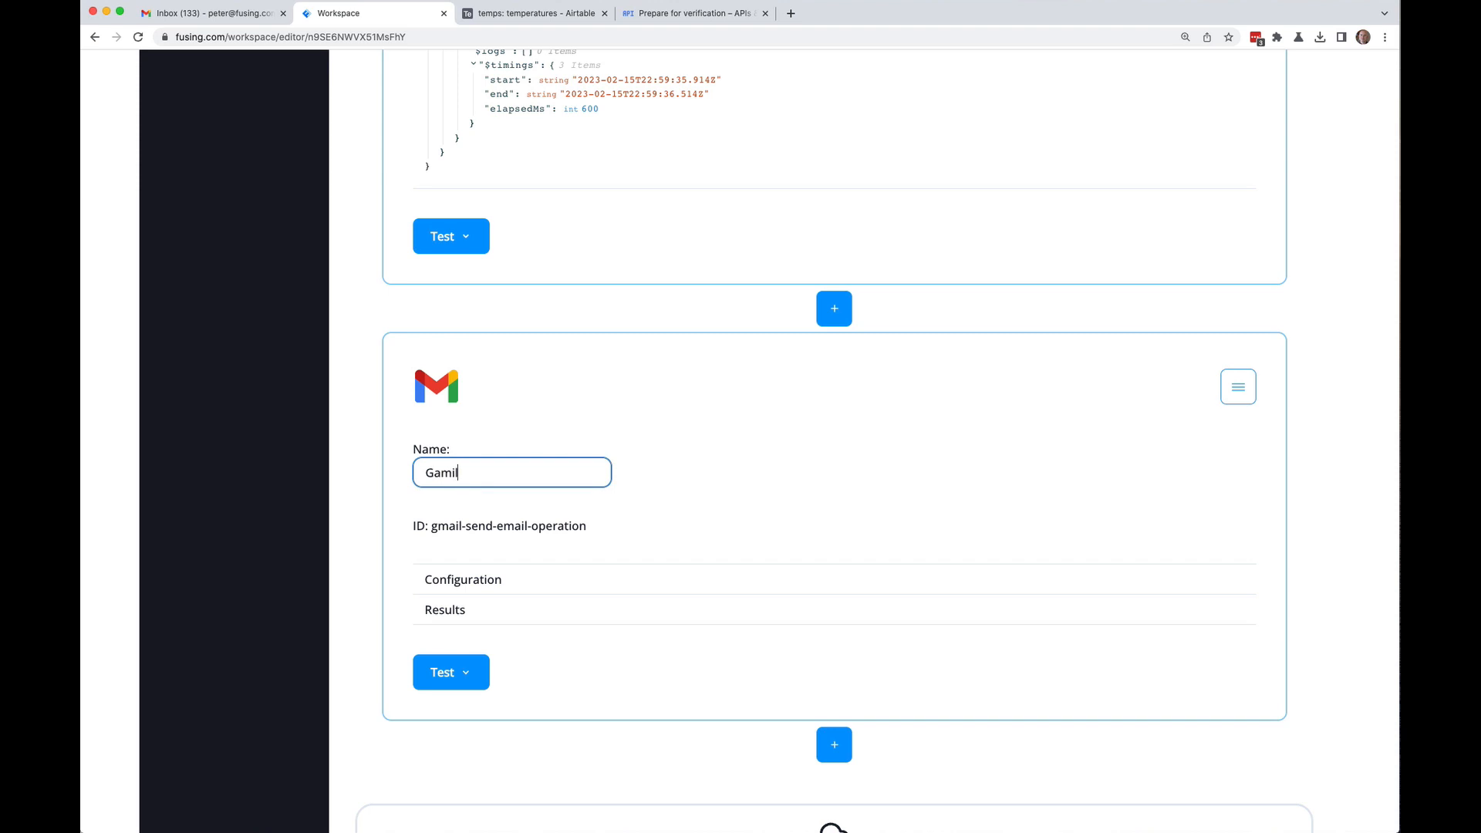
key("BackSpace")
key("BackSpace")
key("BackSpace")
type("mail")
Step: Expand the Gmail block's Configuration and start adding a new Gmail connector
left_click(428, 575)
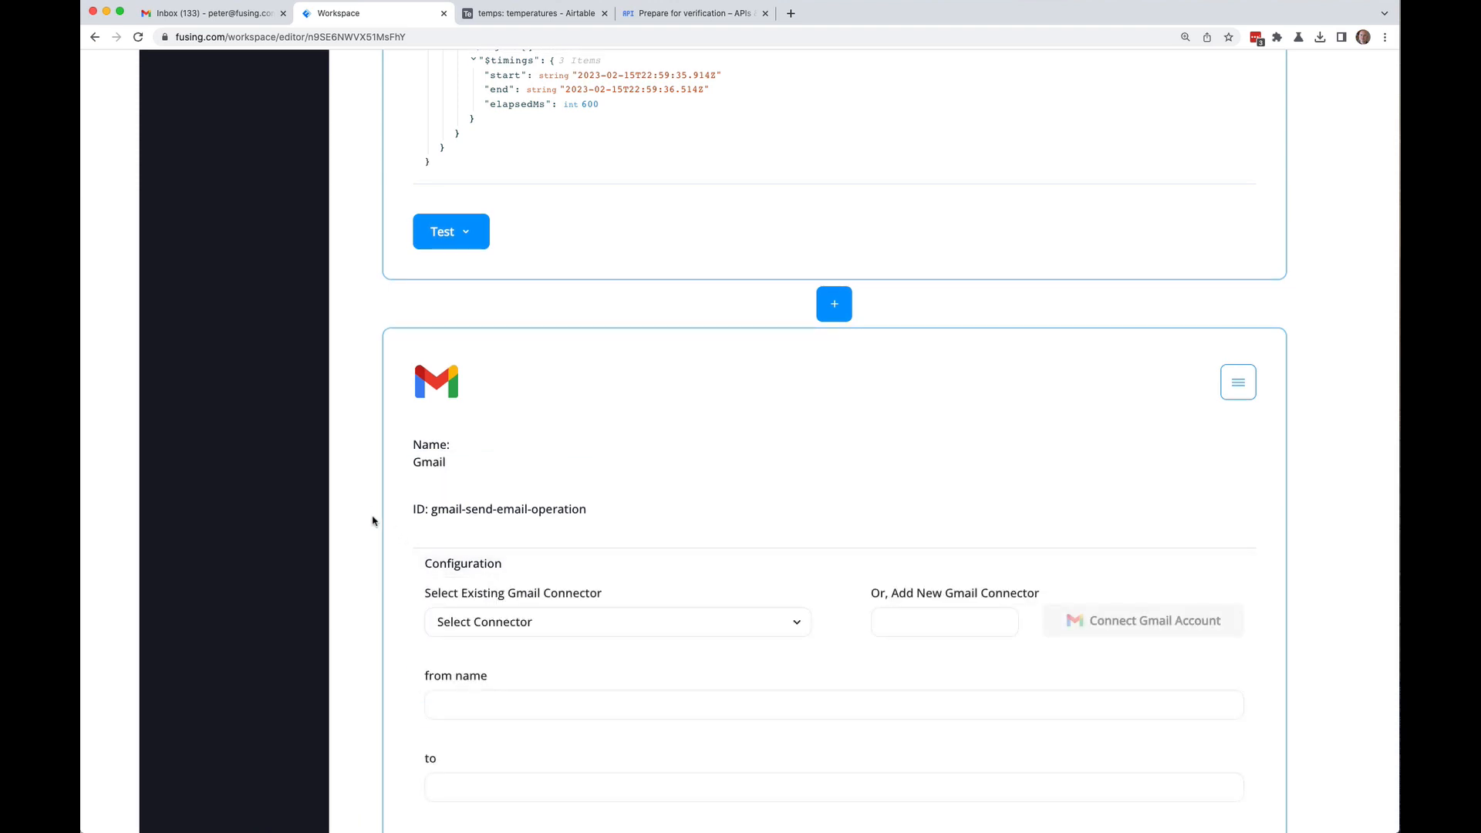
scroll(366, 521, "down", 5)
scroll(380, 513, "up", 2)
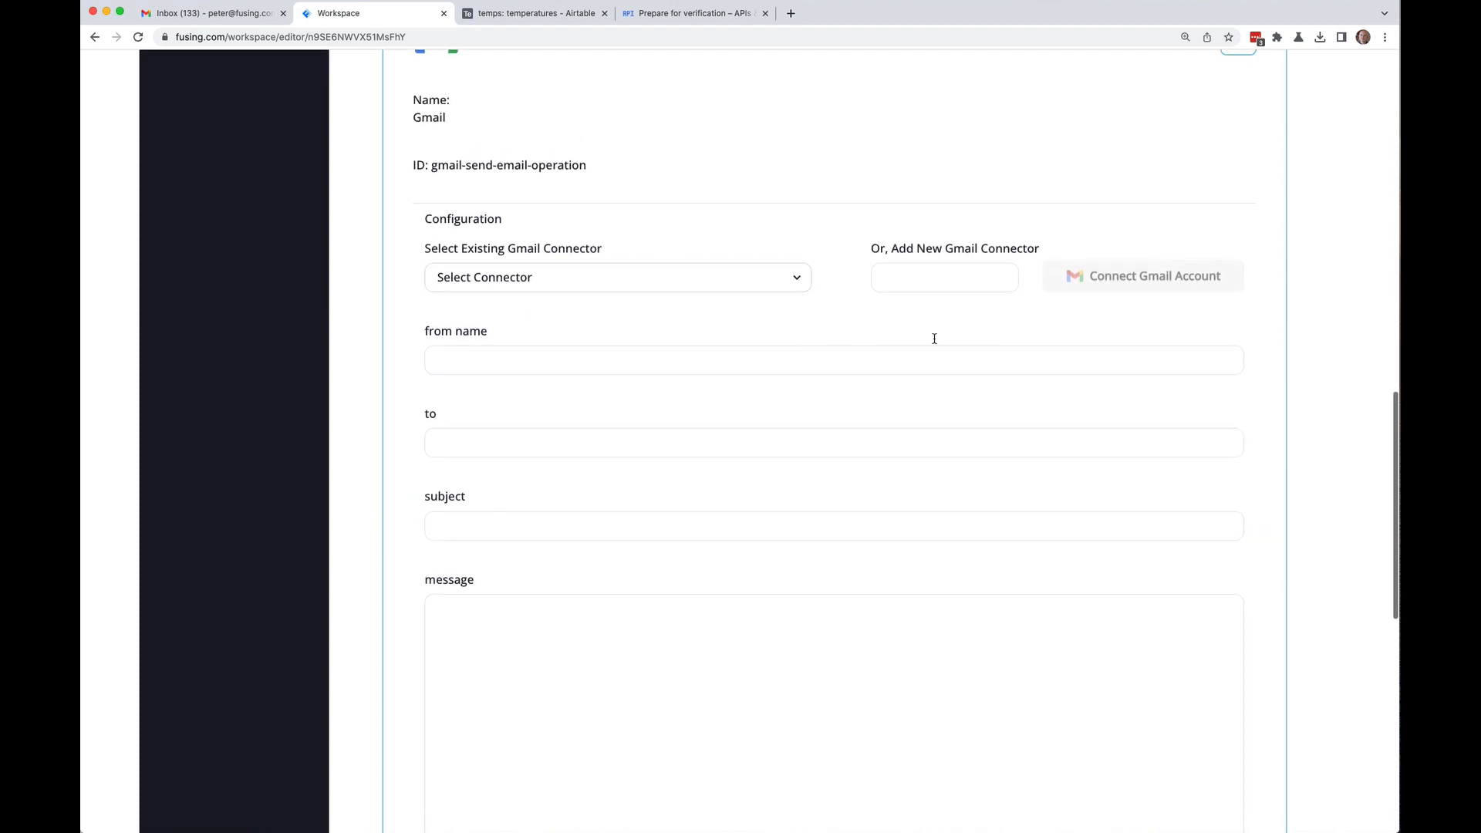
left_click(954, 281)
Step: Create the gmail10 connector and authorize a Google account to send email through Fusing
type("gmail10")
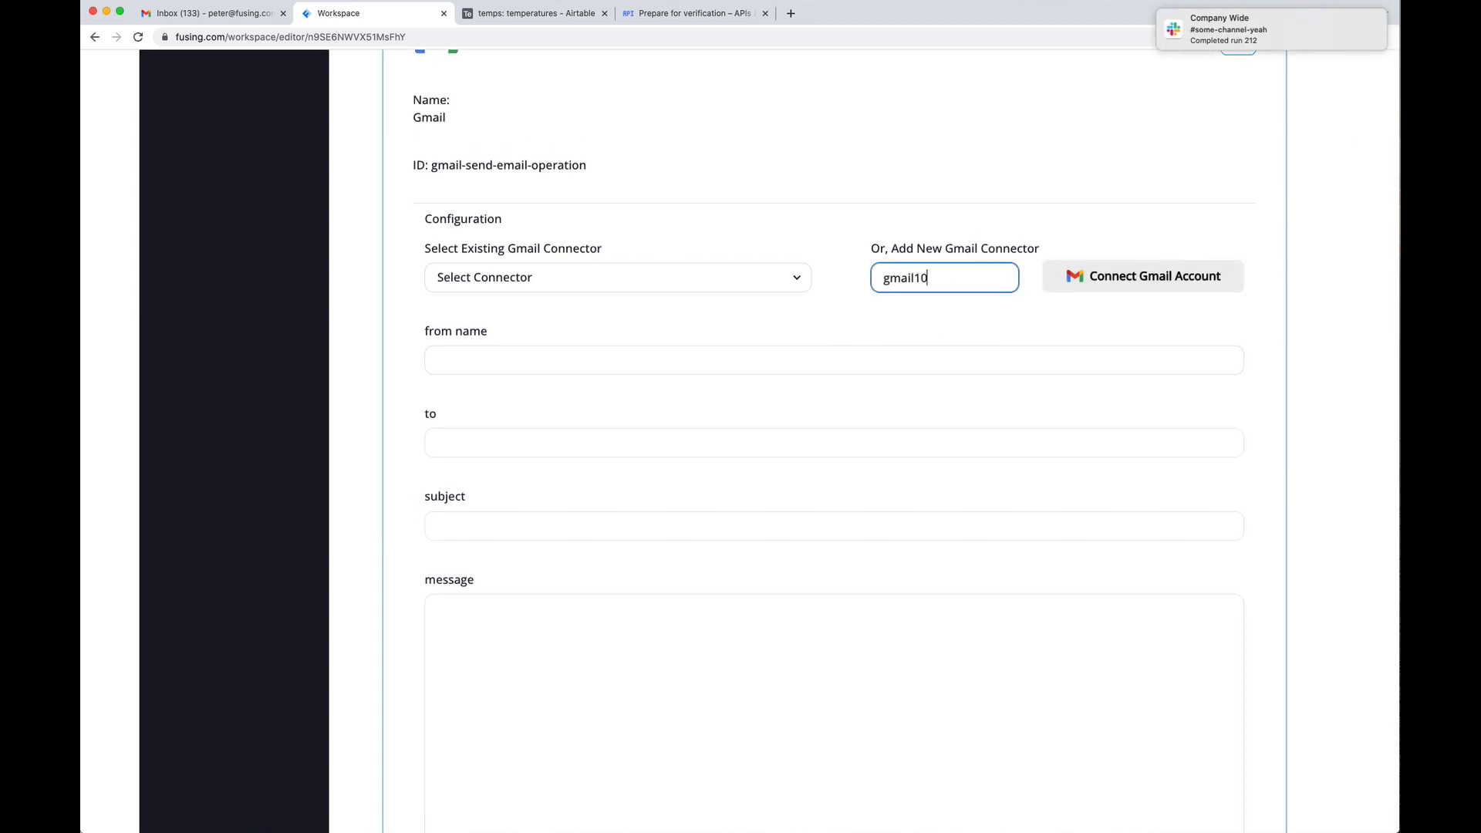
left_click(1140, 292)
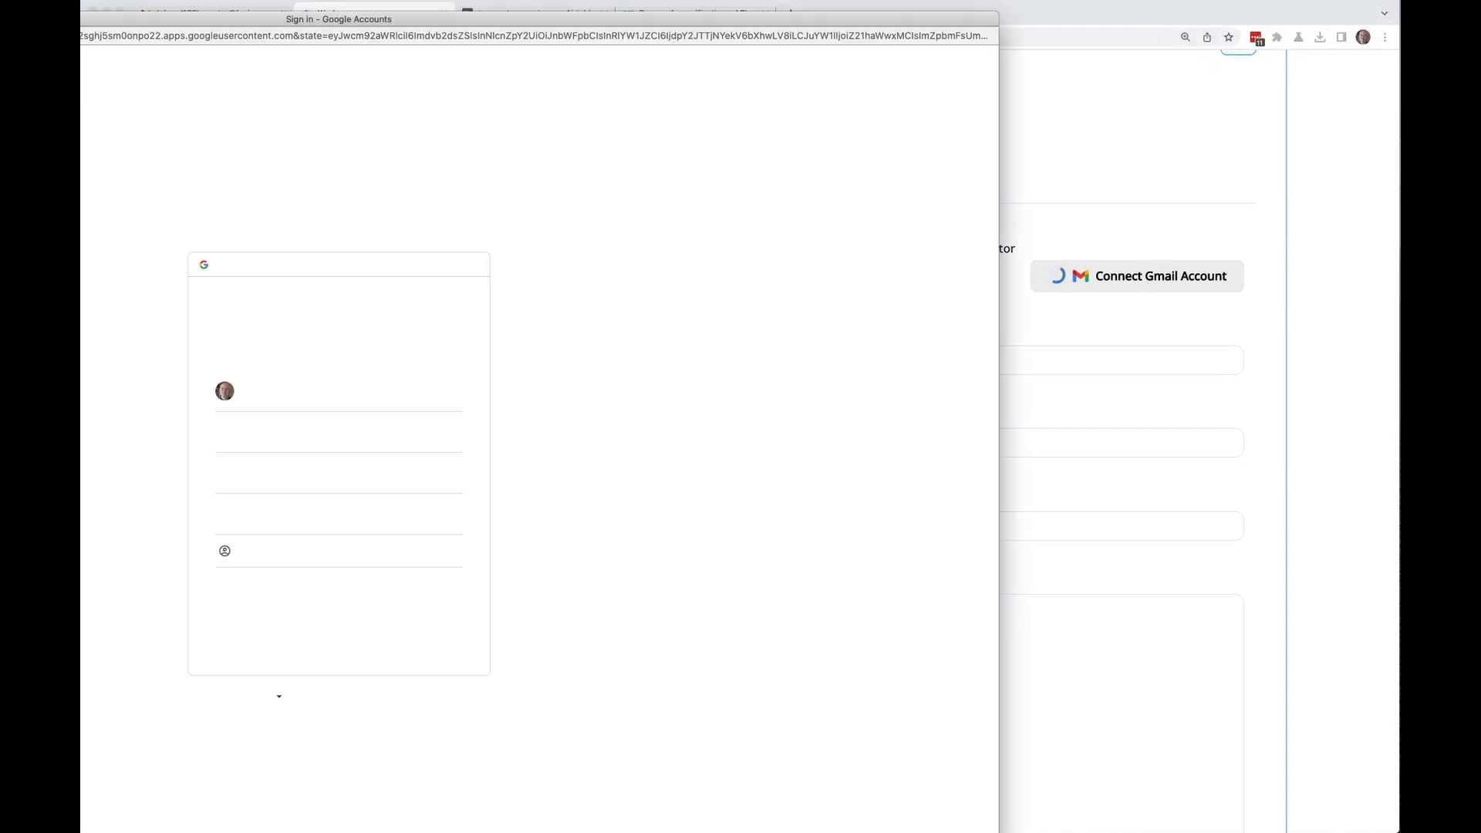
double_click(549, 19)
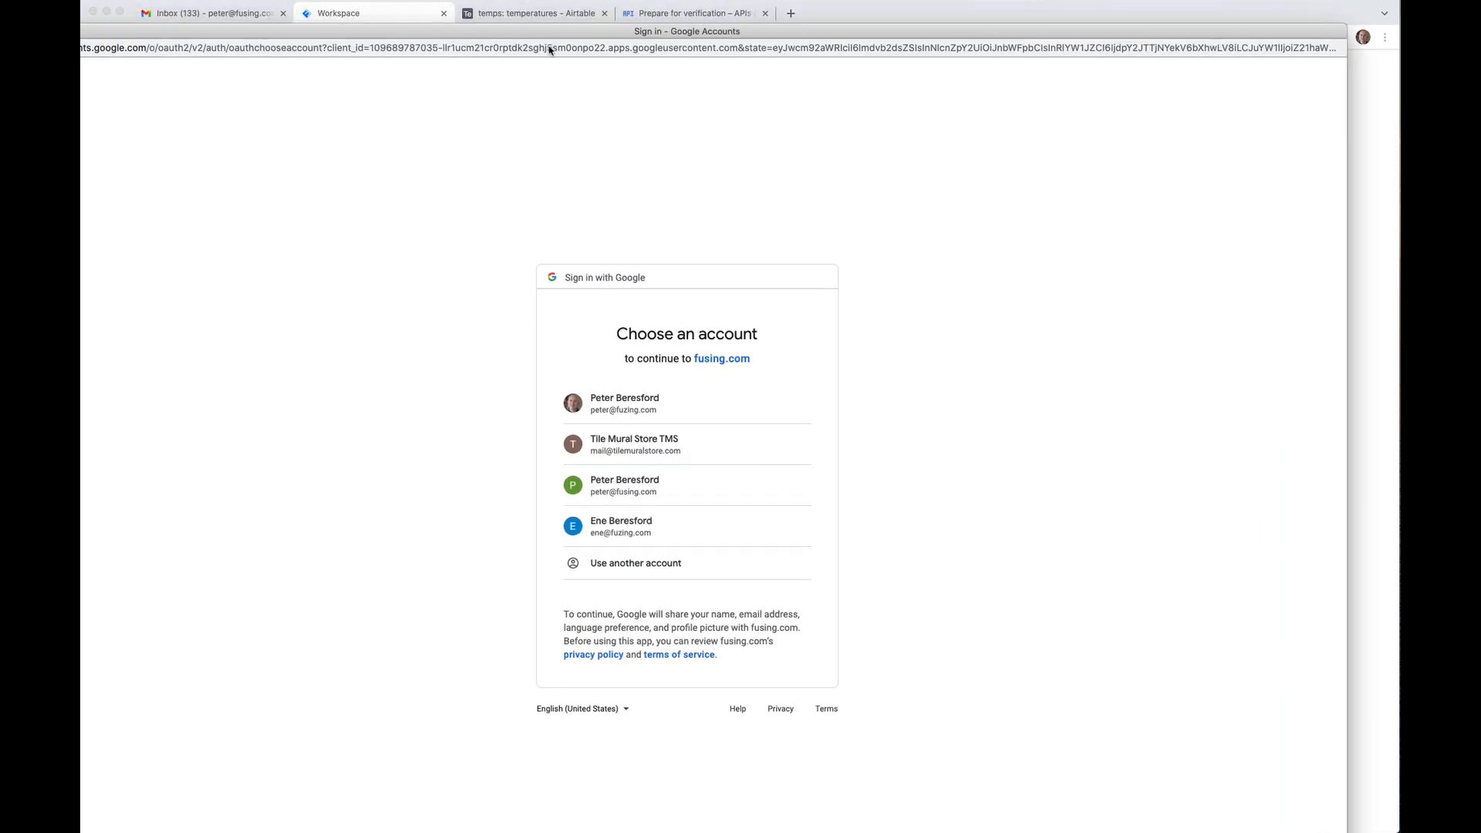
left_click(653, 403)
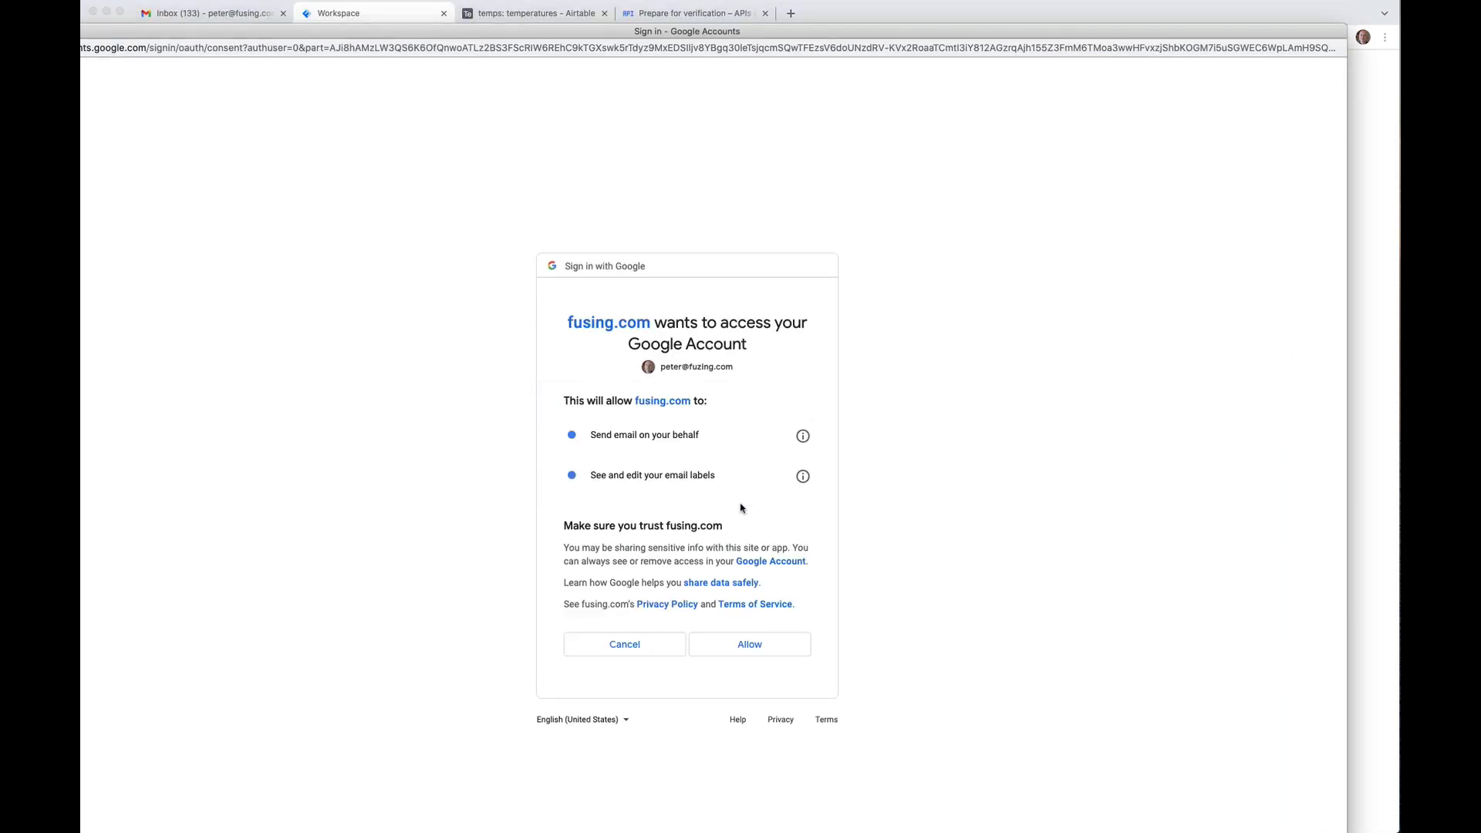
left_click(760, 656)
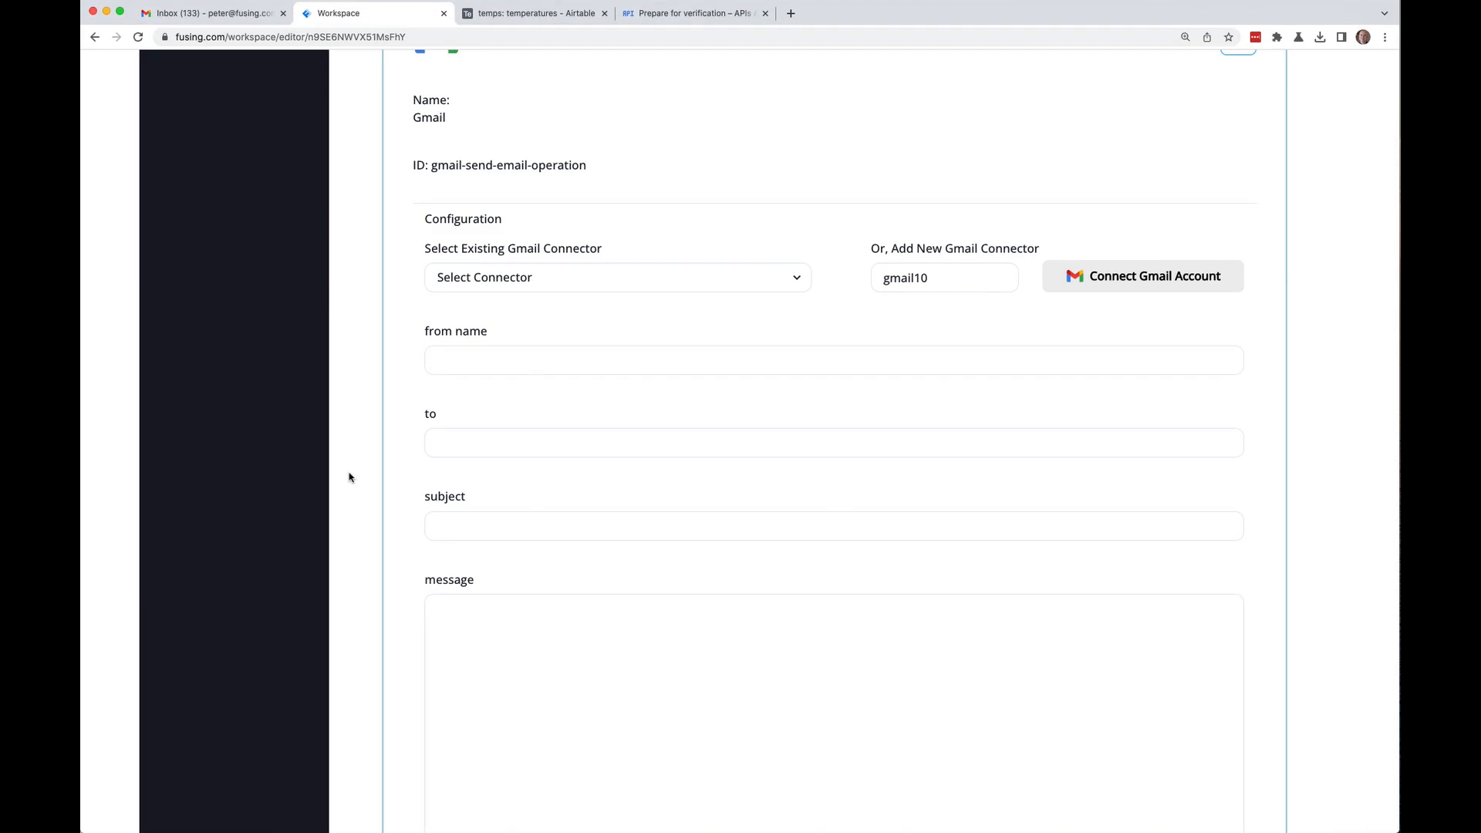
Step: Select gmail10 as the Gmail block's existing connector
left_click(517, 276)
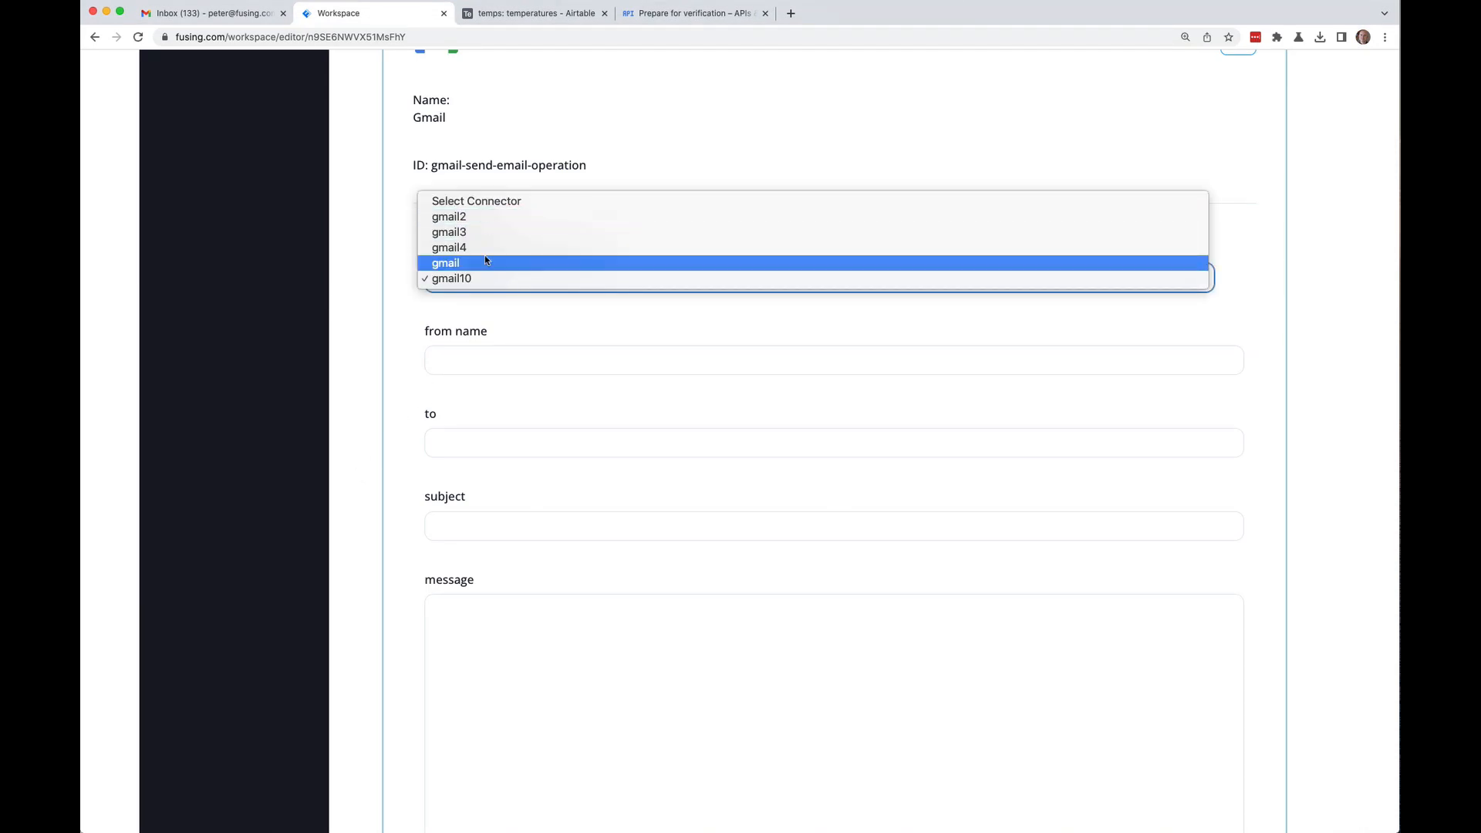
left_click(478, 276)
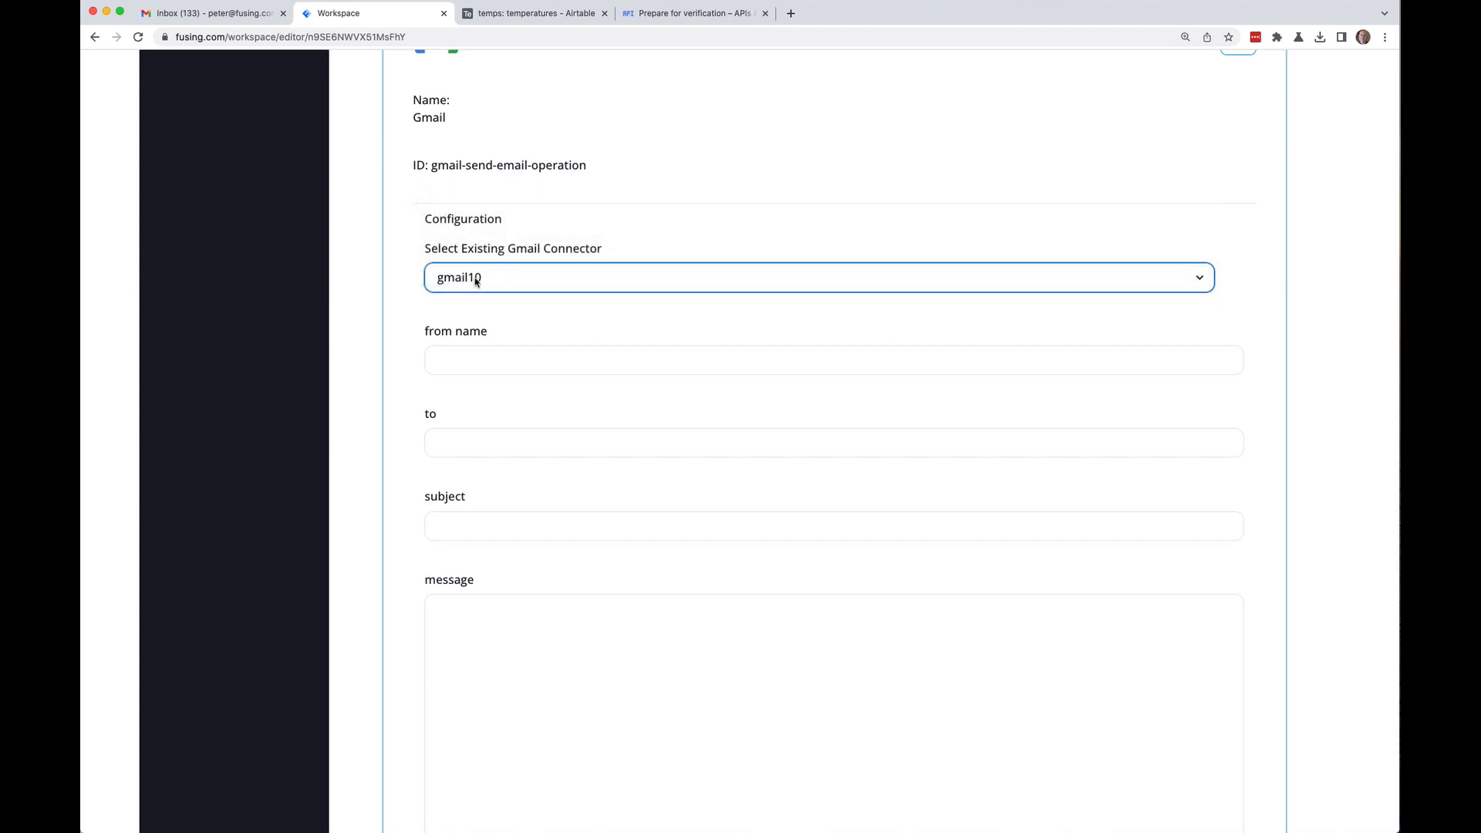
left_click(529, 287)
left_click(494, 281)
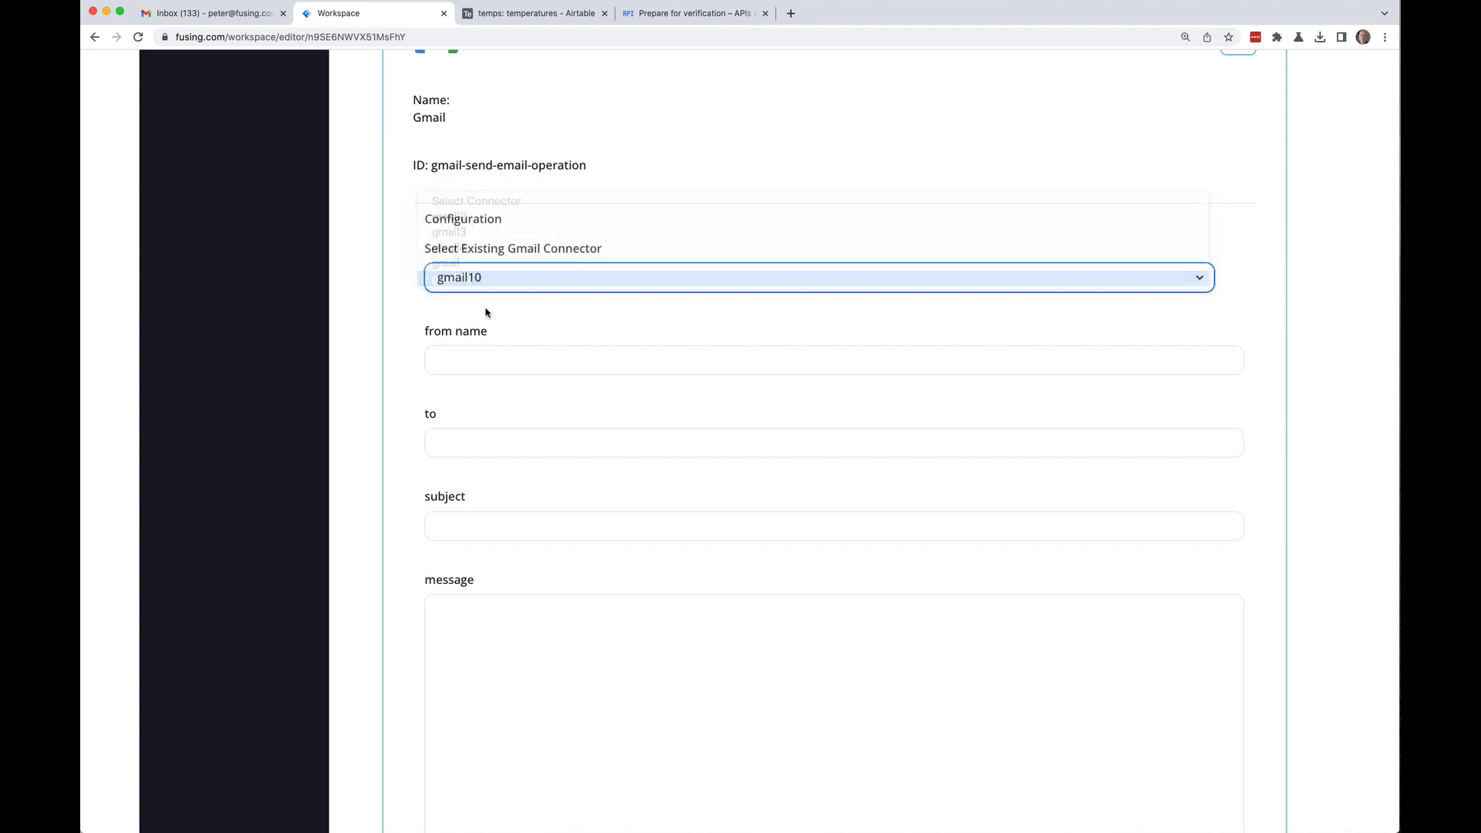
Step: Enter the sender's name, the recipient's e-mail address and subject 'Temperature update'
left_click(505, 360)
type("P")
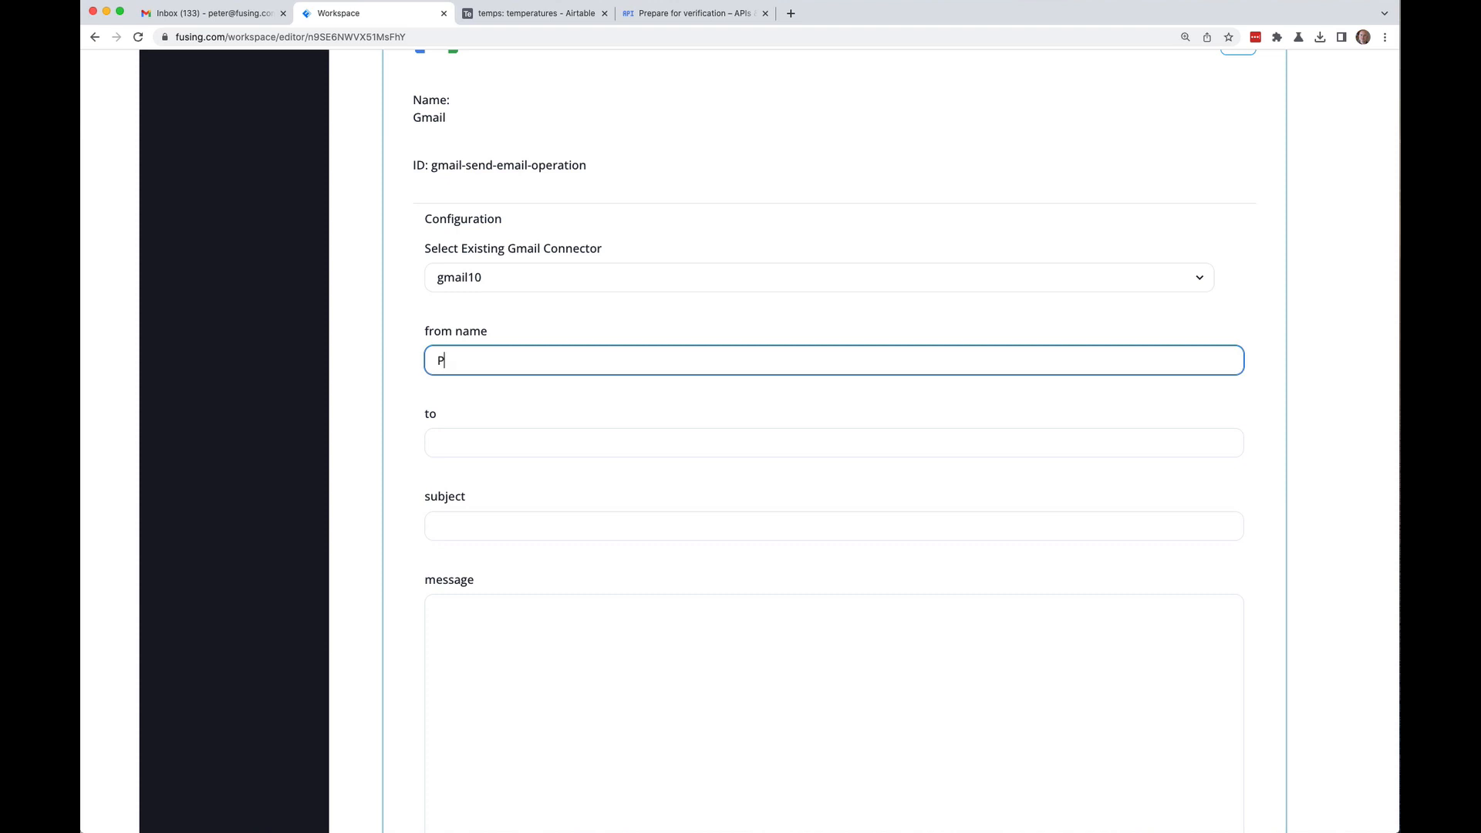
type("eter Piper")
left_click(833, 443)
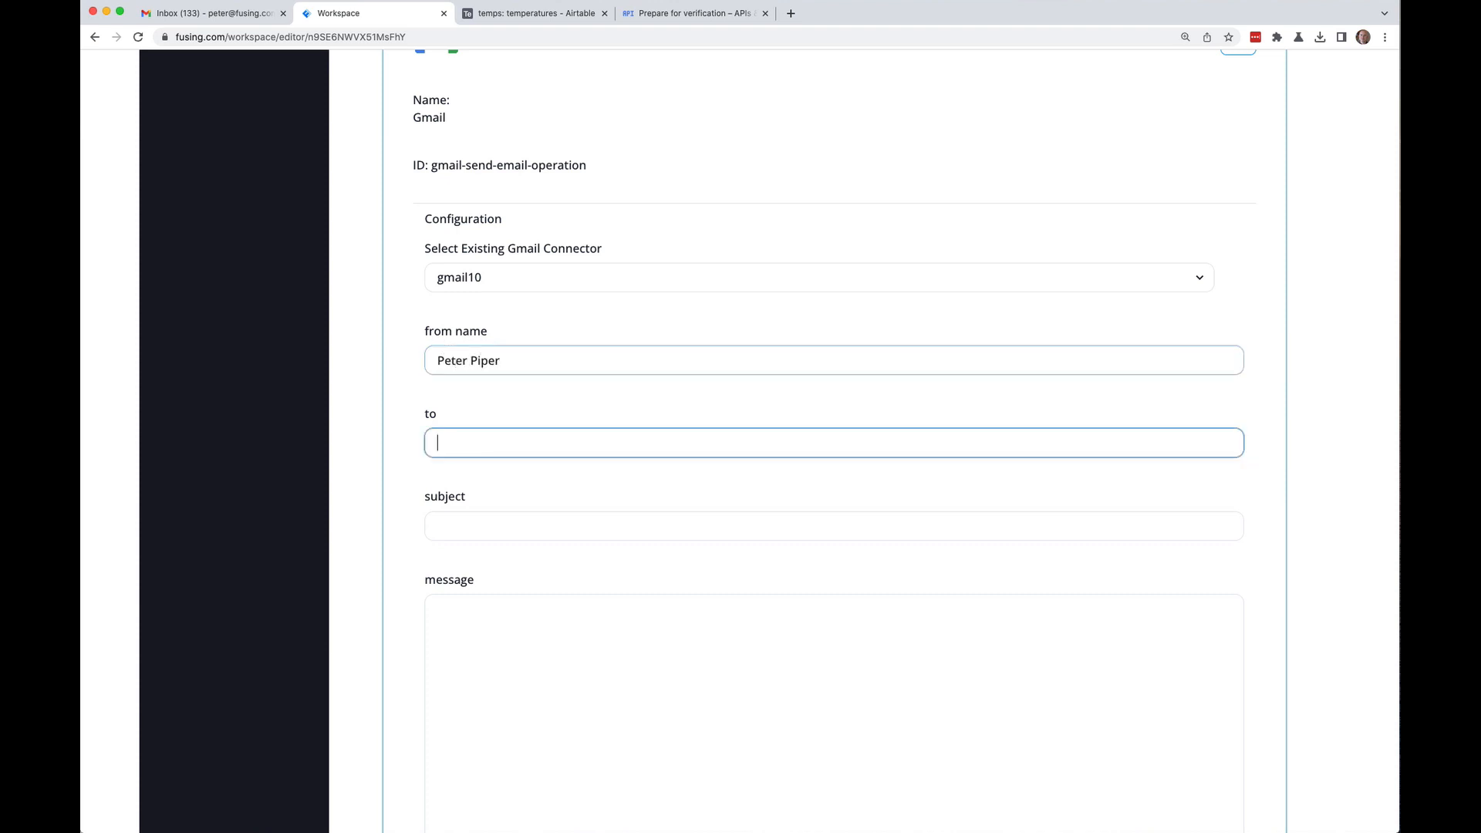
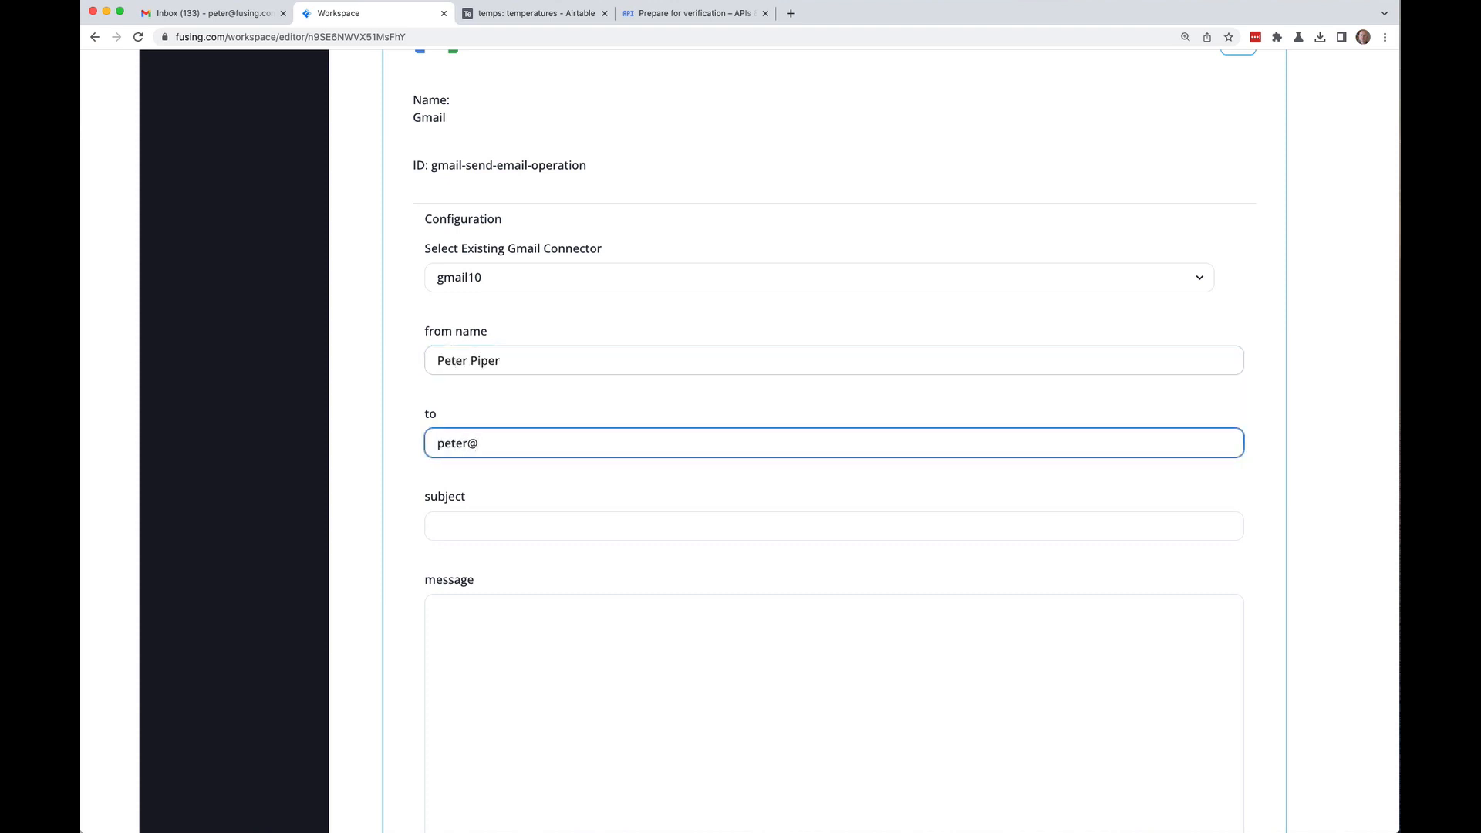
key("Tab")
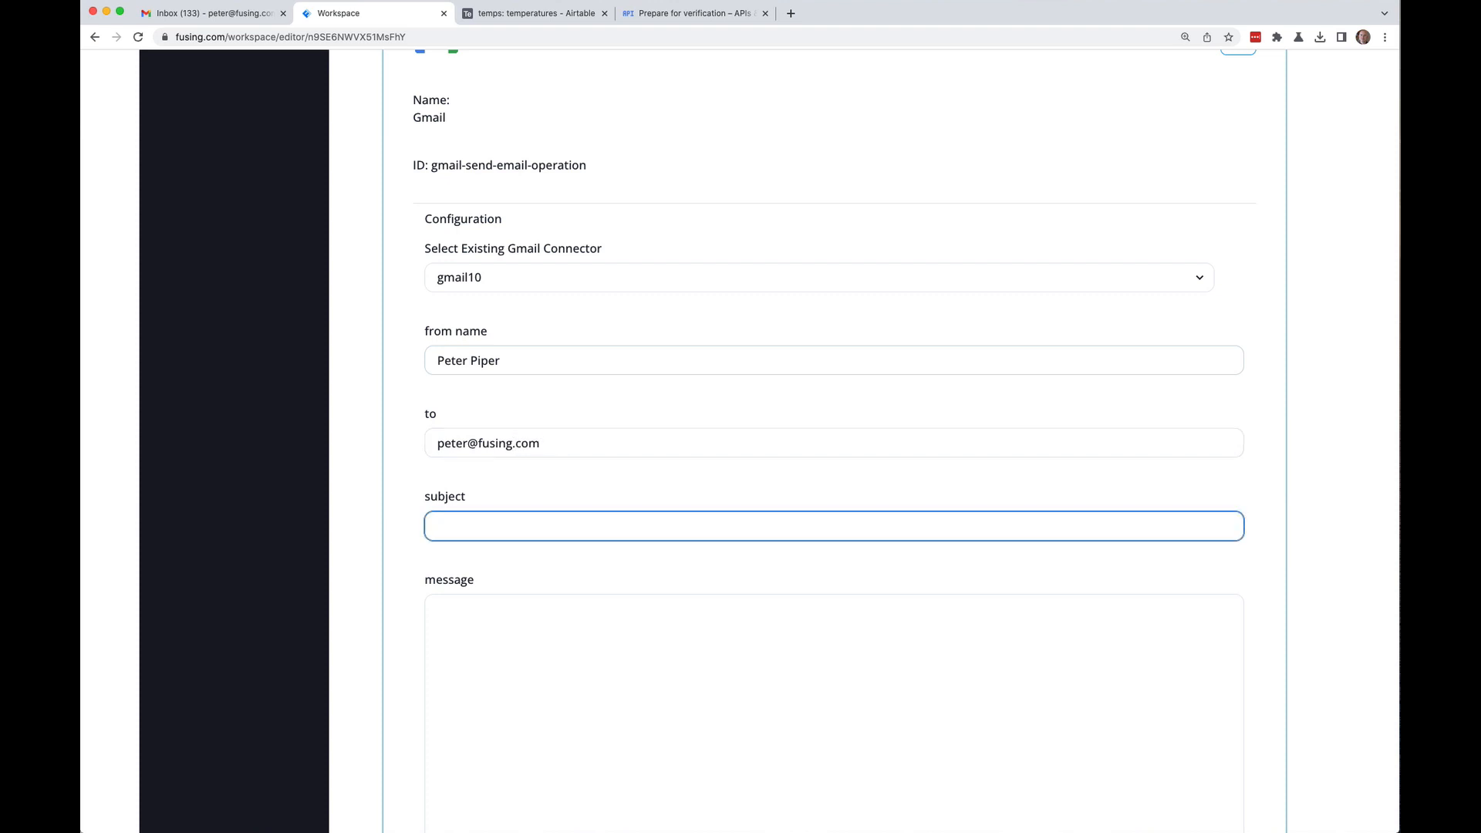
type("Temperature update")
Step: Clear the stray brackets from the message body and start the text
key("Tab")
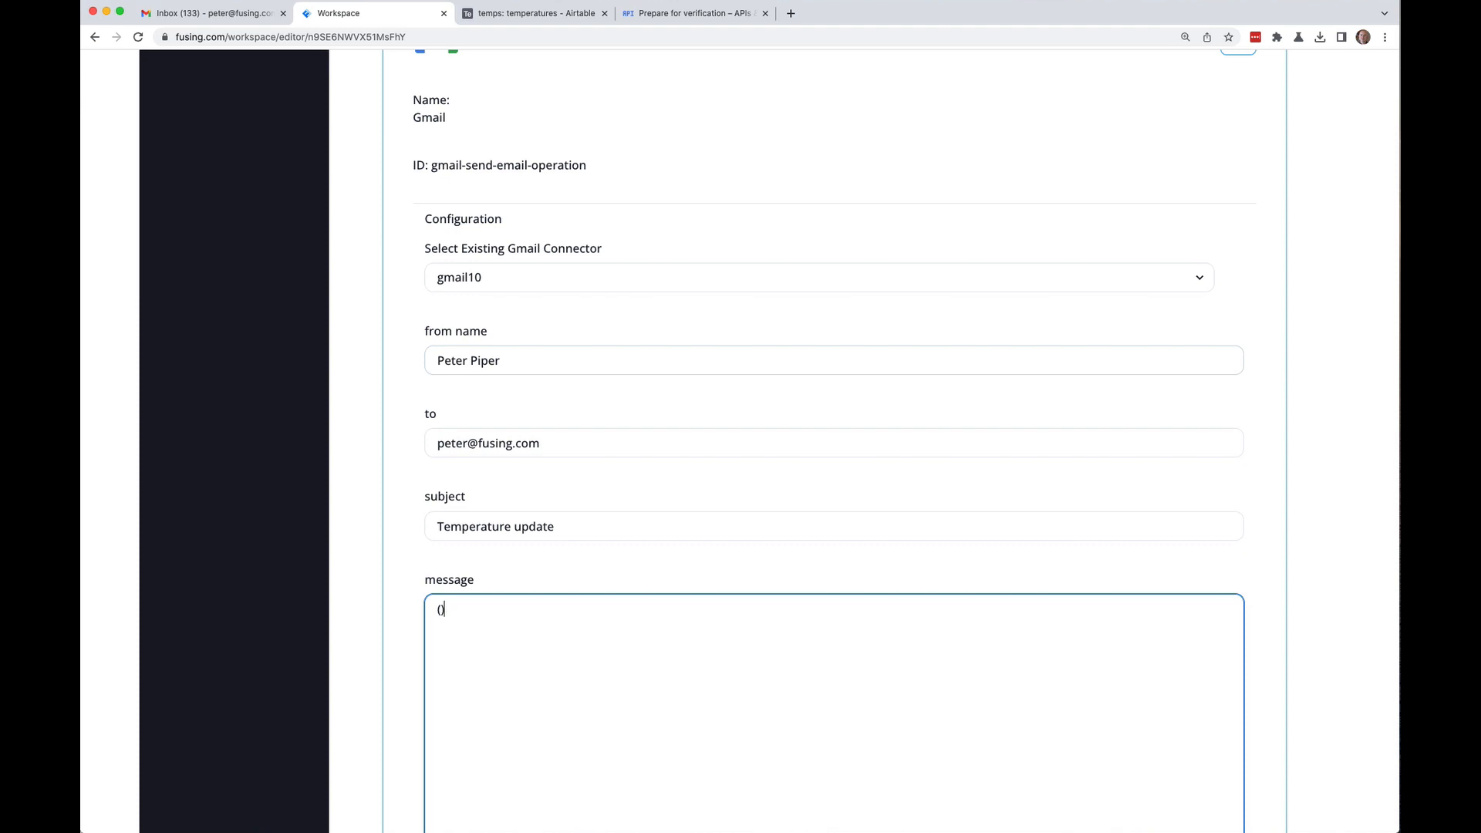
key("BackSpace")
key("BackSpace")
type("T")
scroll(396, 558, "down", 3)
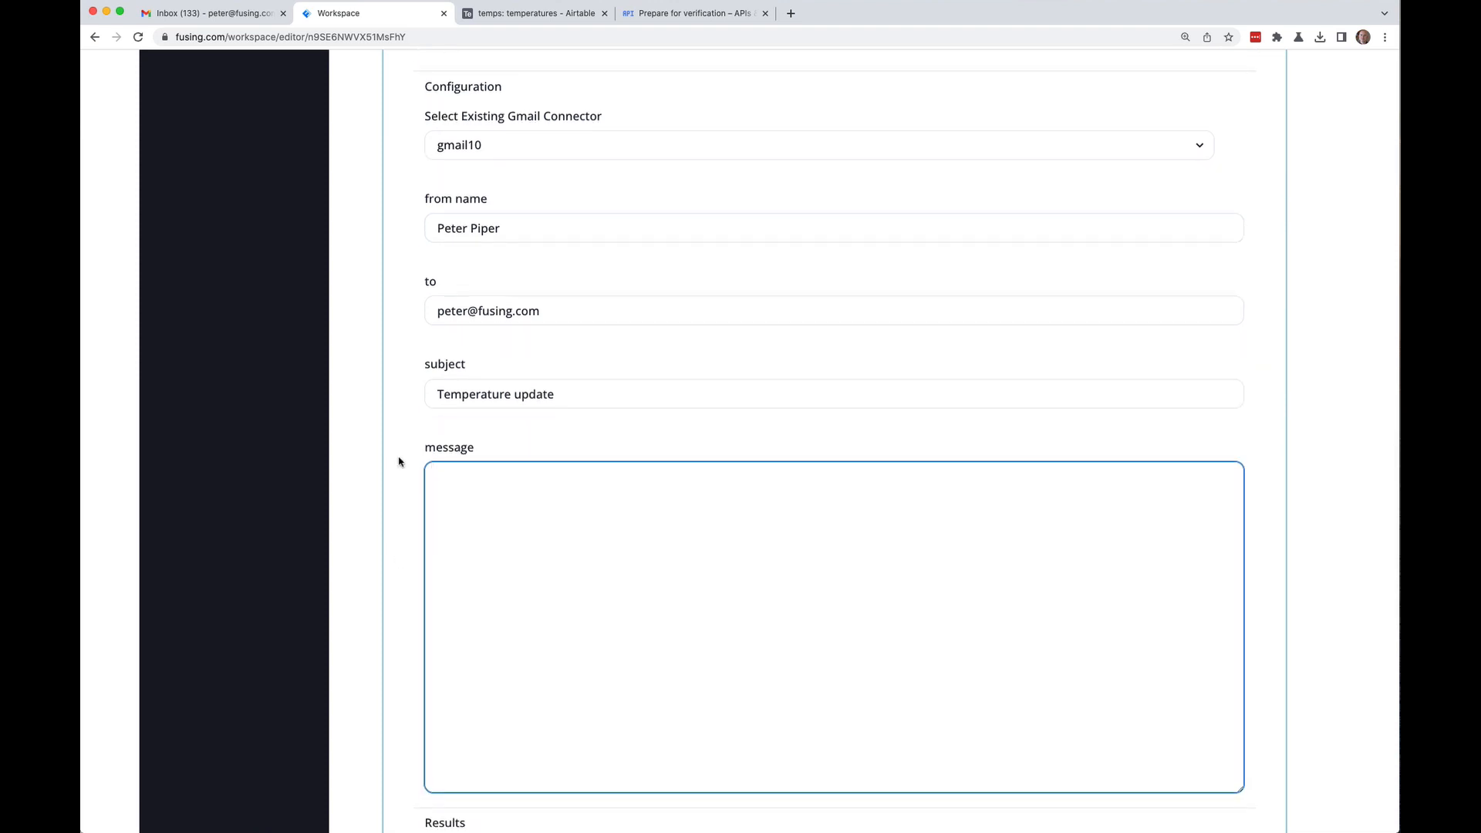
Step: Write the template 'The current temperature is:' with '${} Fahrenheit' and '${} Celsius' lines
type("(")
key("Return")
key("Return")
key("Return")
key("Up")
key("Up")
scroll(364, 501, "down", 1)
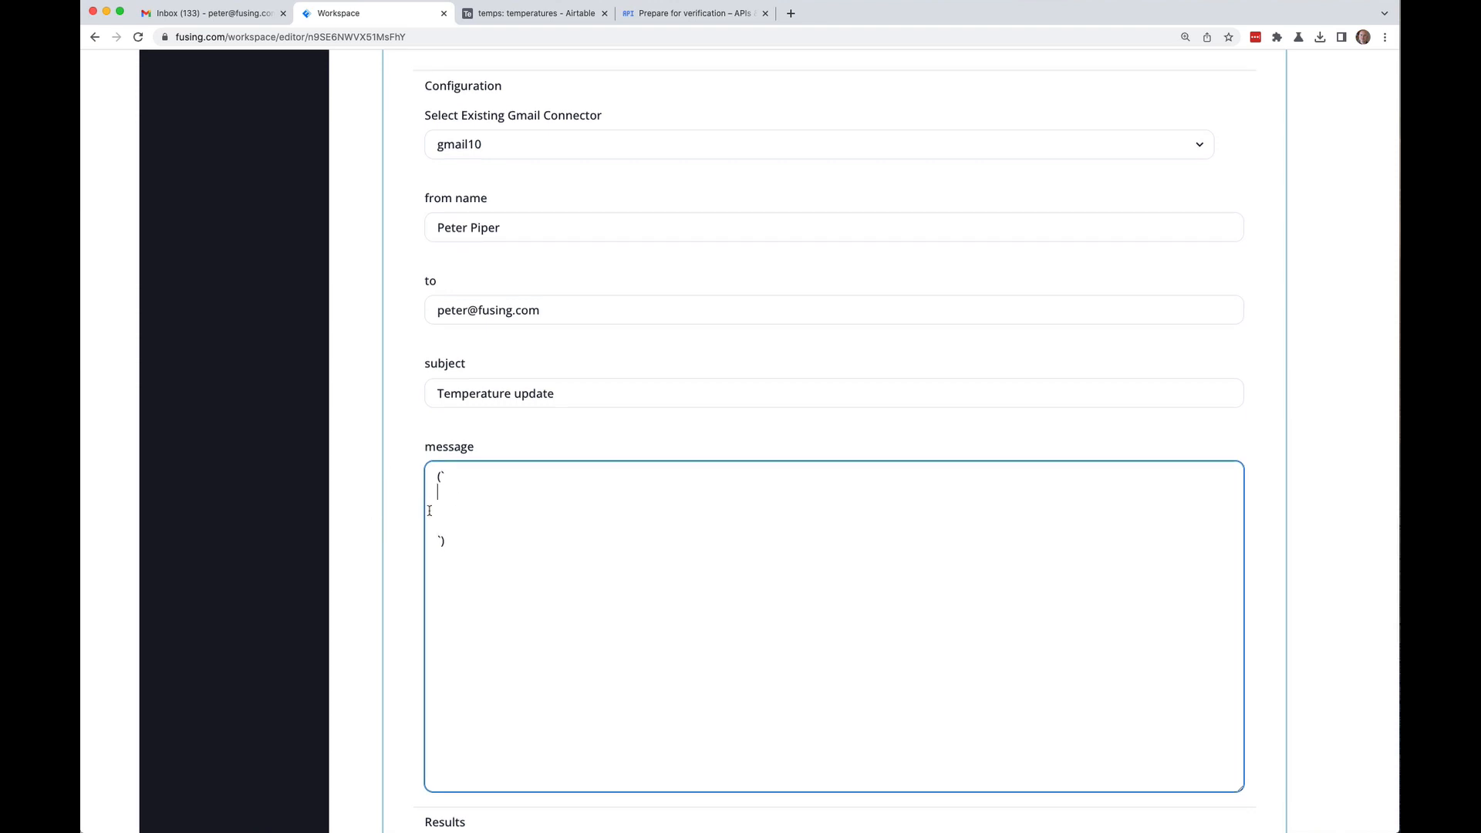
type("Teh")
type(" current tem")
type("perature is:")
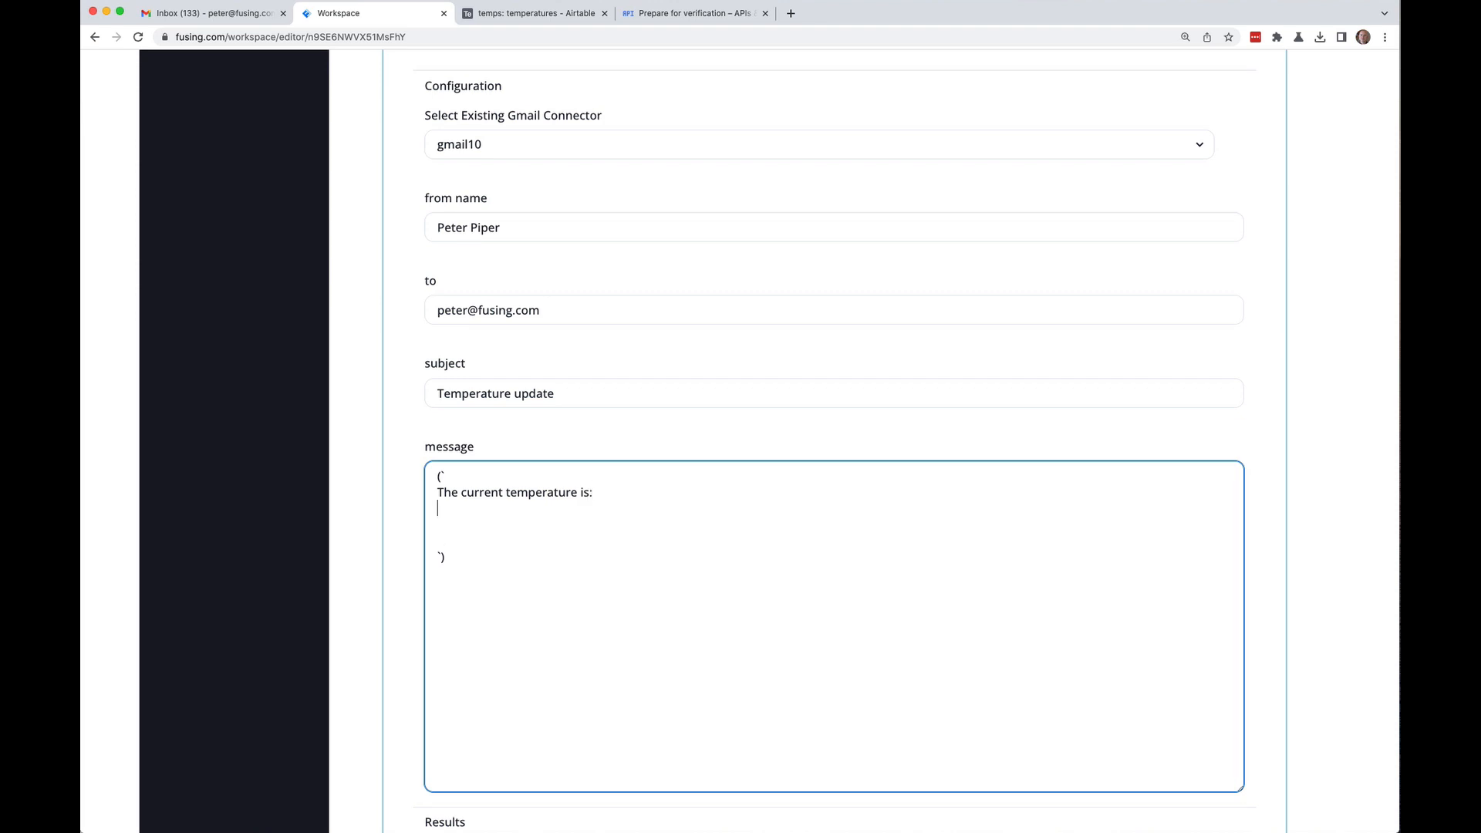
type("${} Fahrenhi")
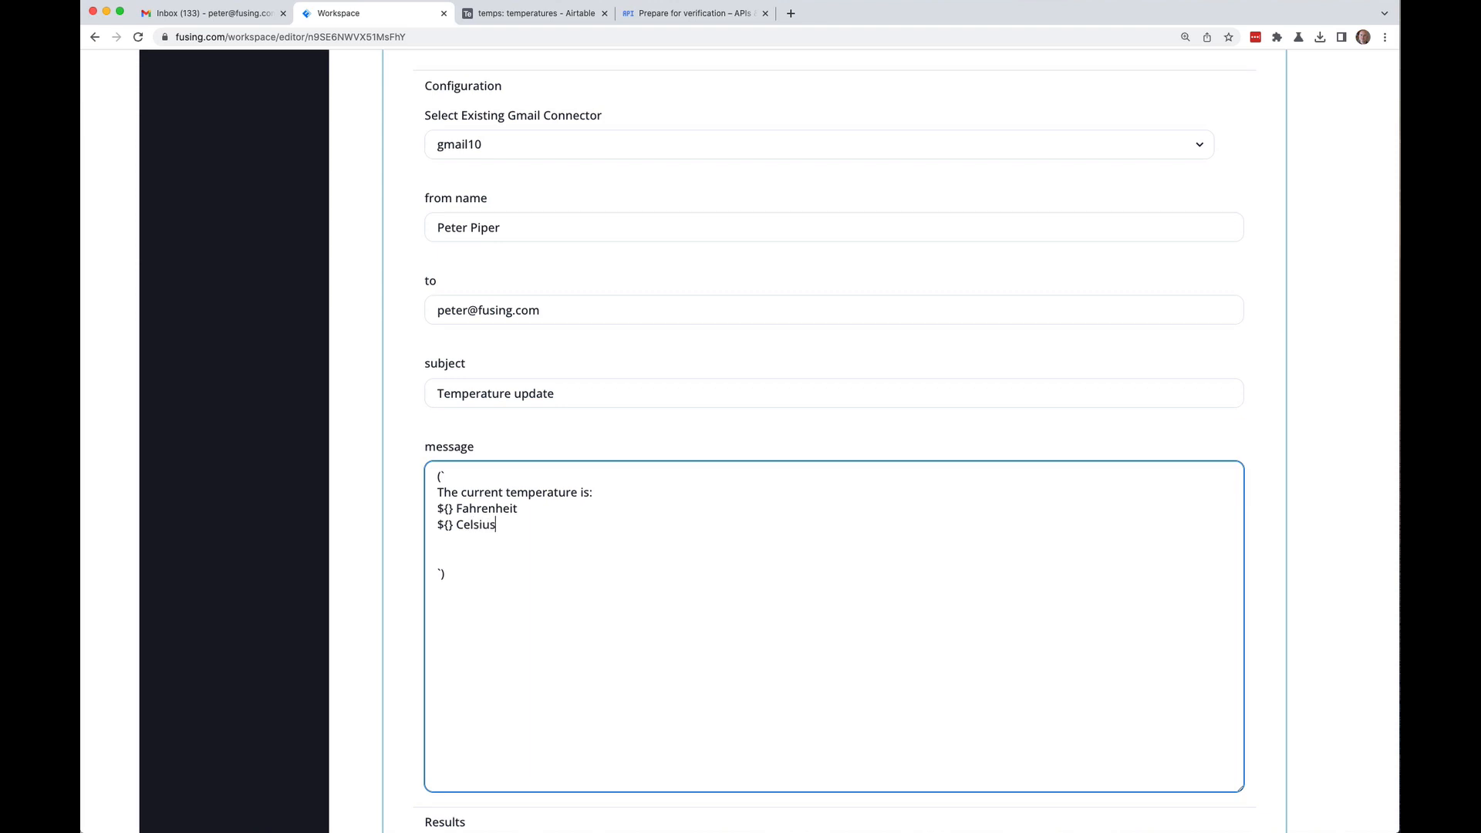
key("BackSpace")
key("Down")
key("BackSpace")
scroll(496, 479, "up", 10)
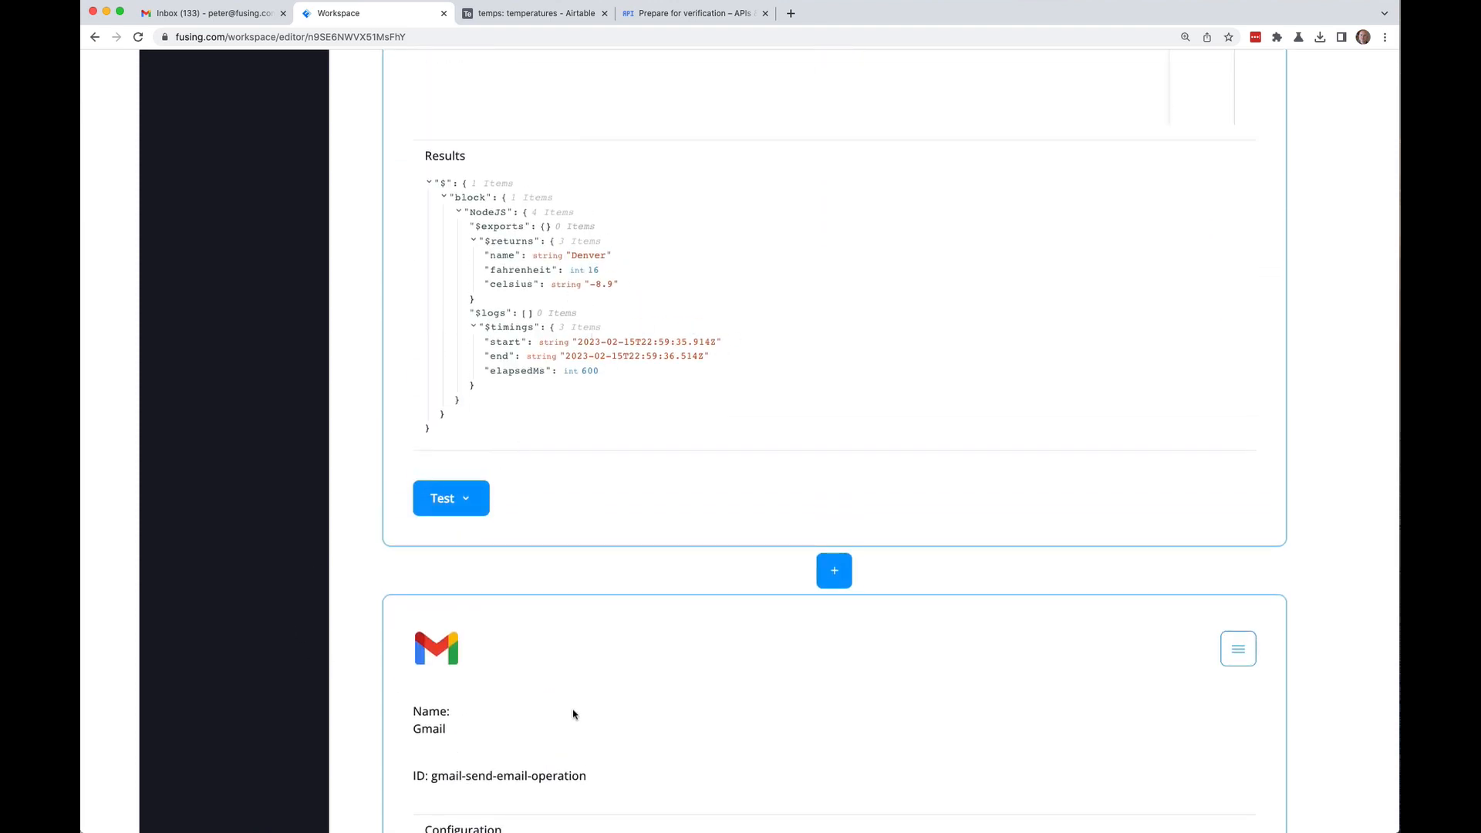
Step: Insert a colon and an ' in ${}' city placeholder into the email message
scroll(563, 706, "down", 4)
scroll(559, 701, "down", 6)
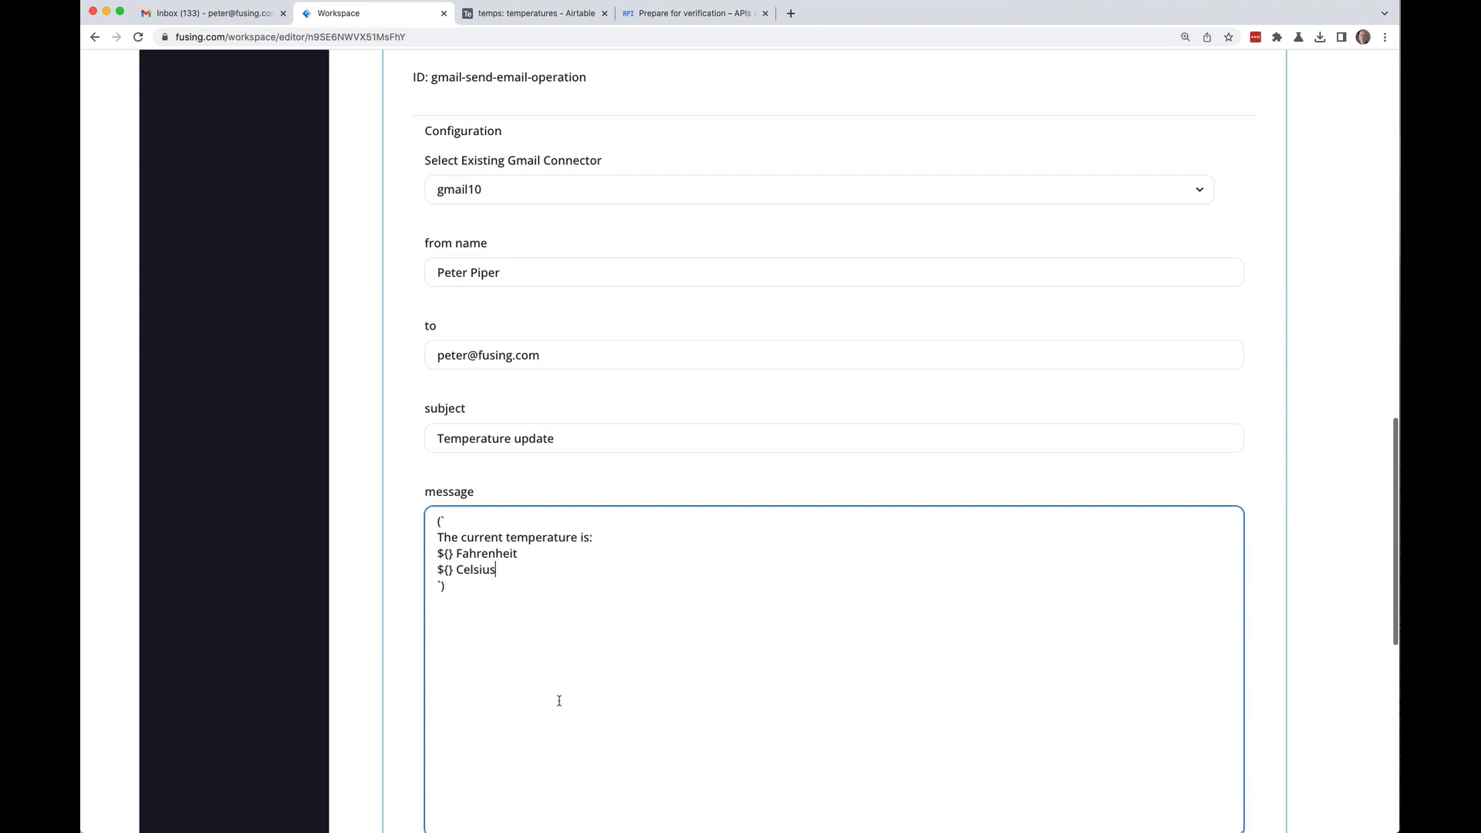
left_click(589, 539)
type(":")
key("Left")
key("Left")
key("Left")
key("Left")
type("in ${}")
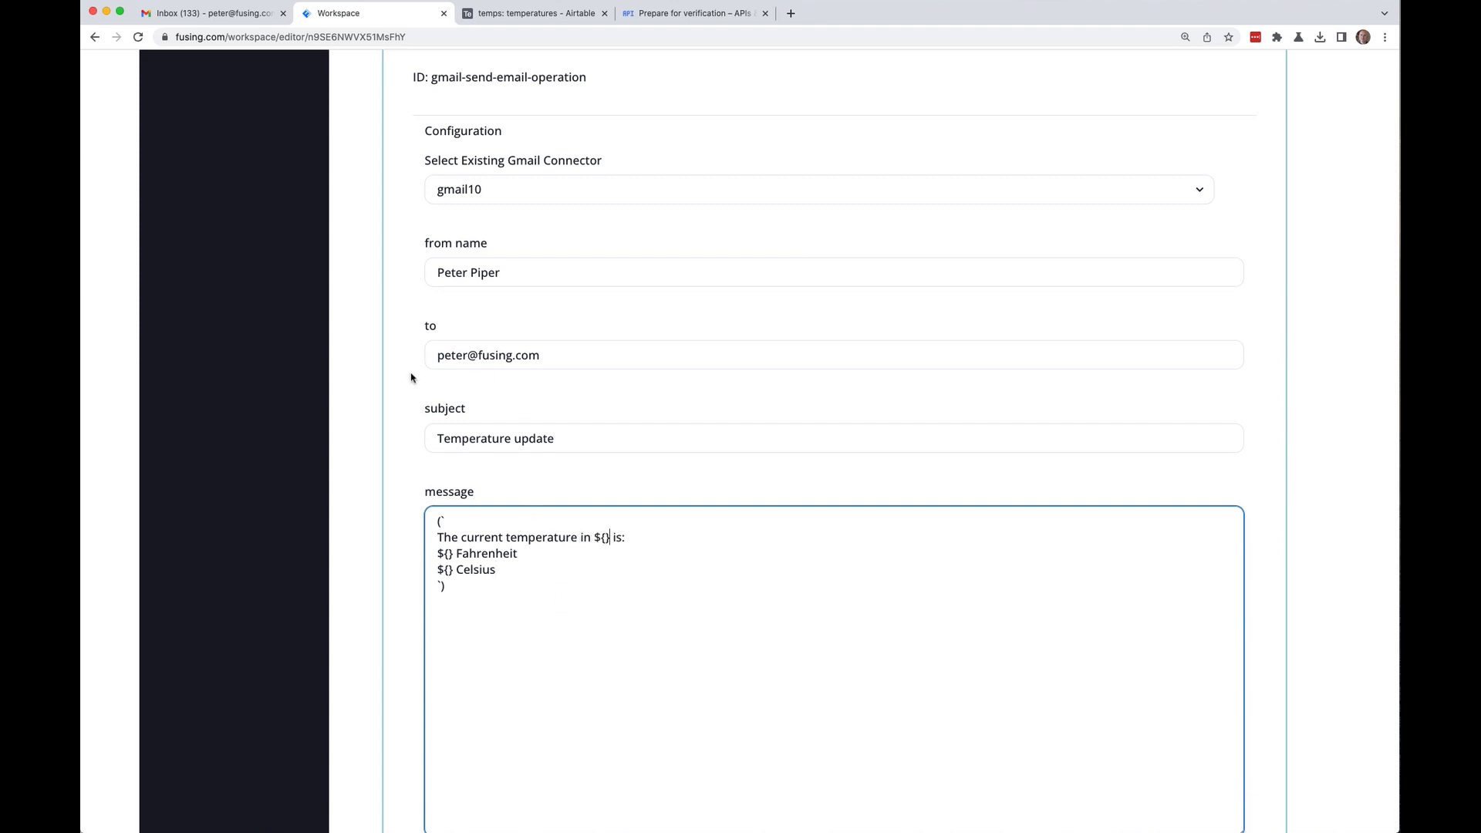
Step: Fill the city placeholder with the NodeJS result's name reference
scroll(356, 359, "up", 10)
scroll(359, 362, "down", 3)
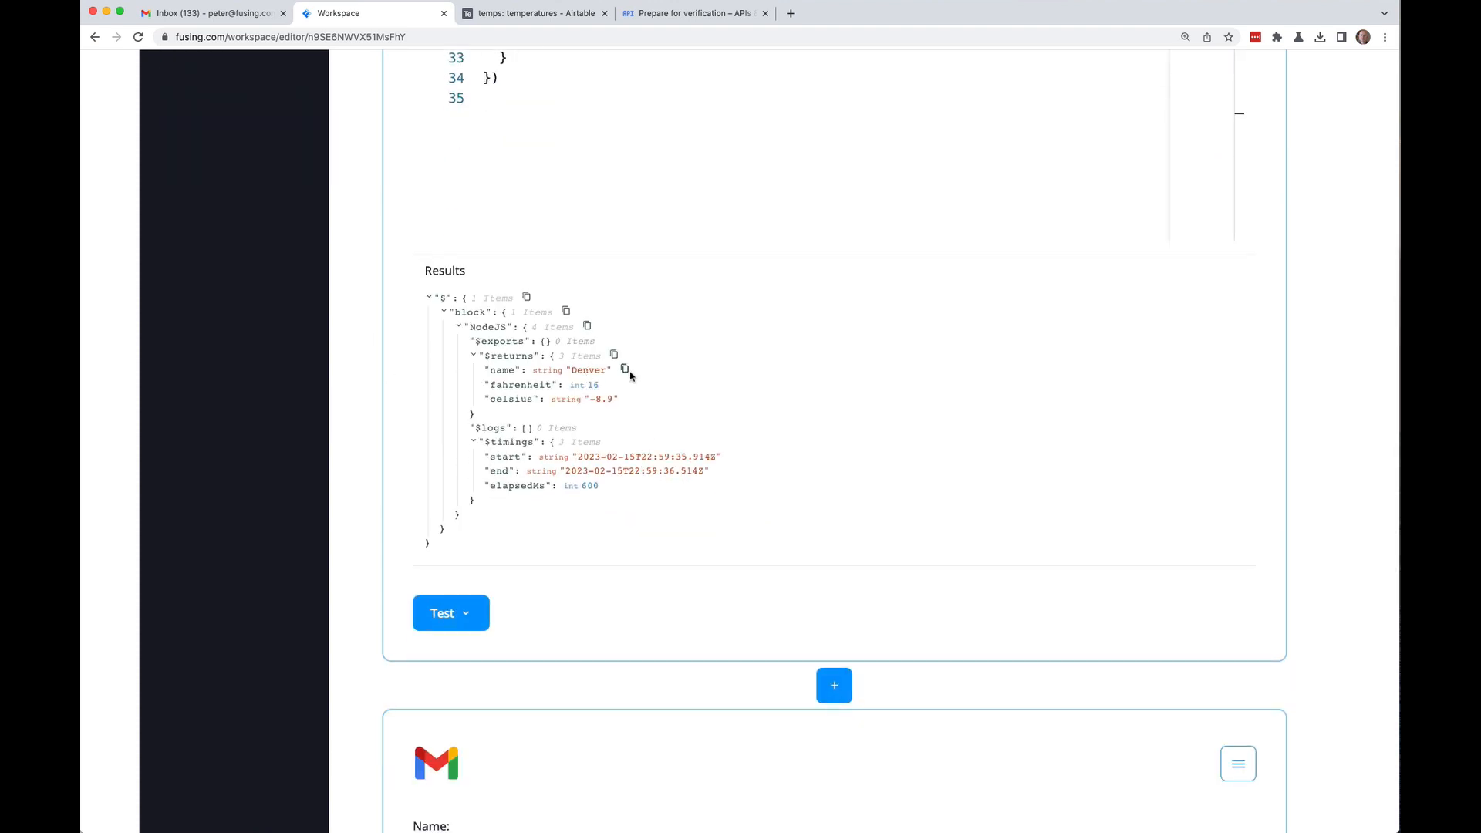
left_click(625, 370)
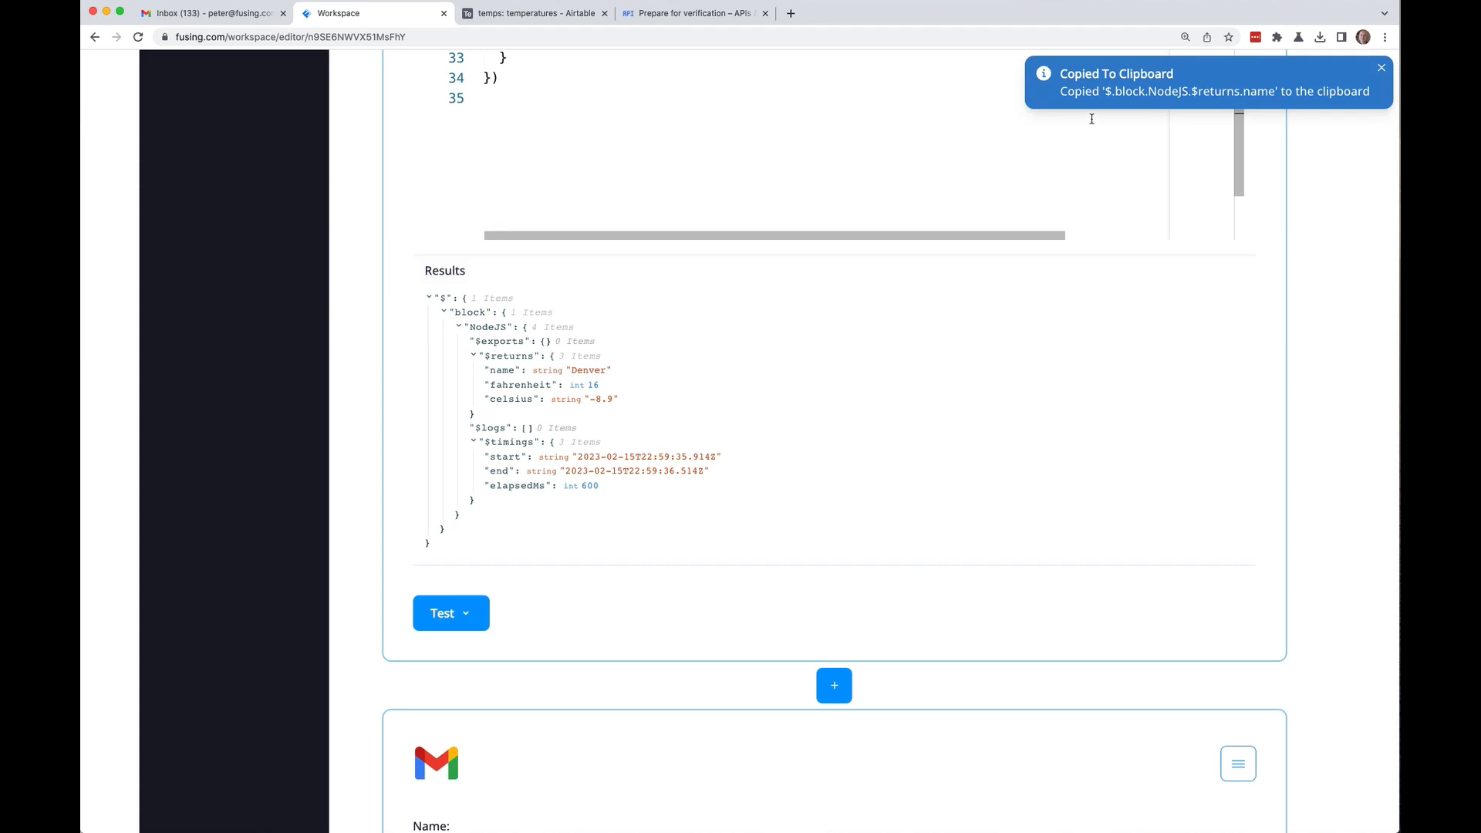
scroll(358, 436, "down", 3)
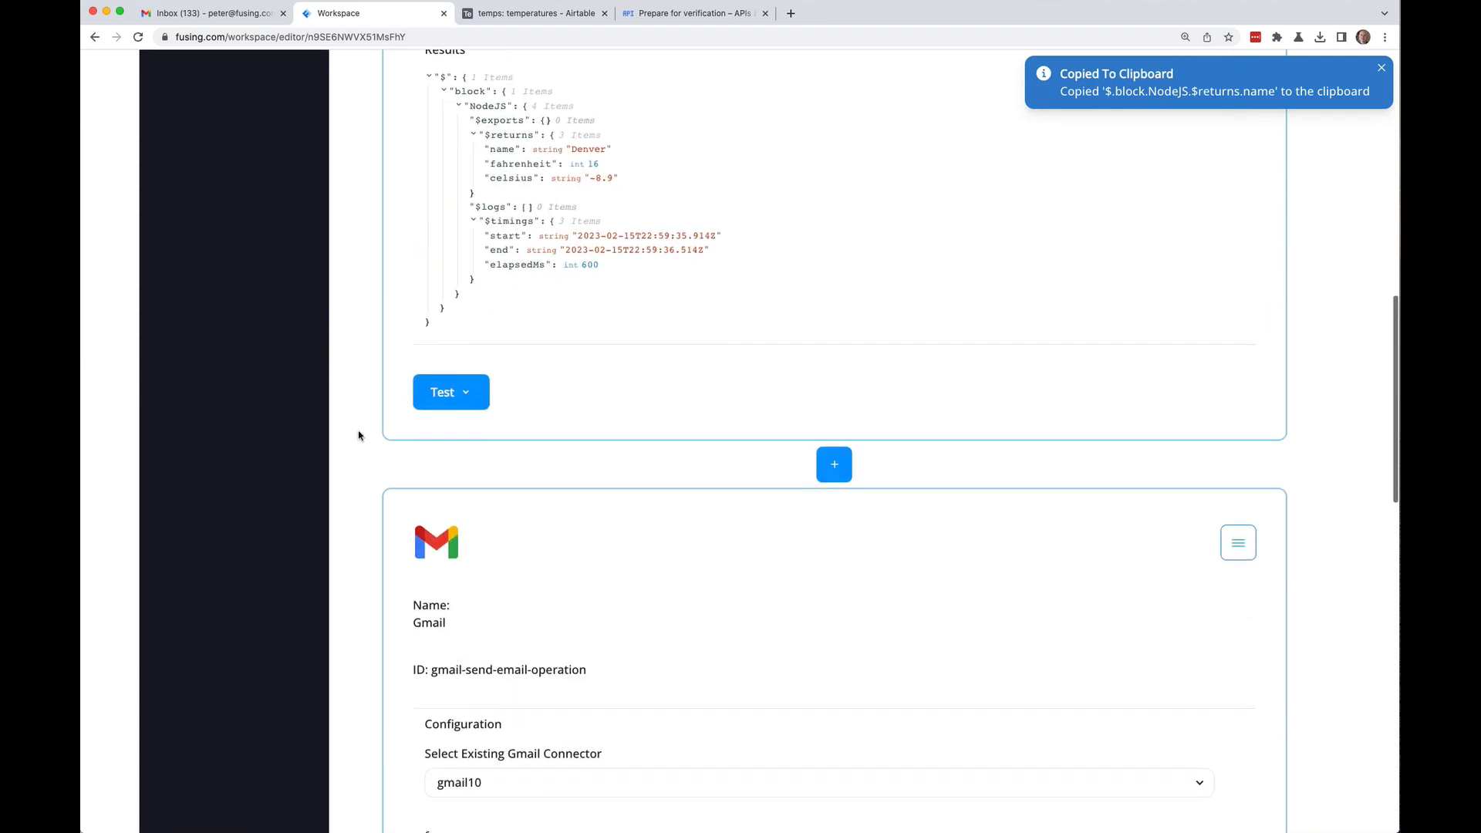
scroll(358, 435, "down", 8)
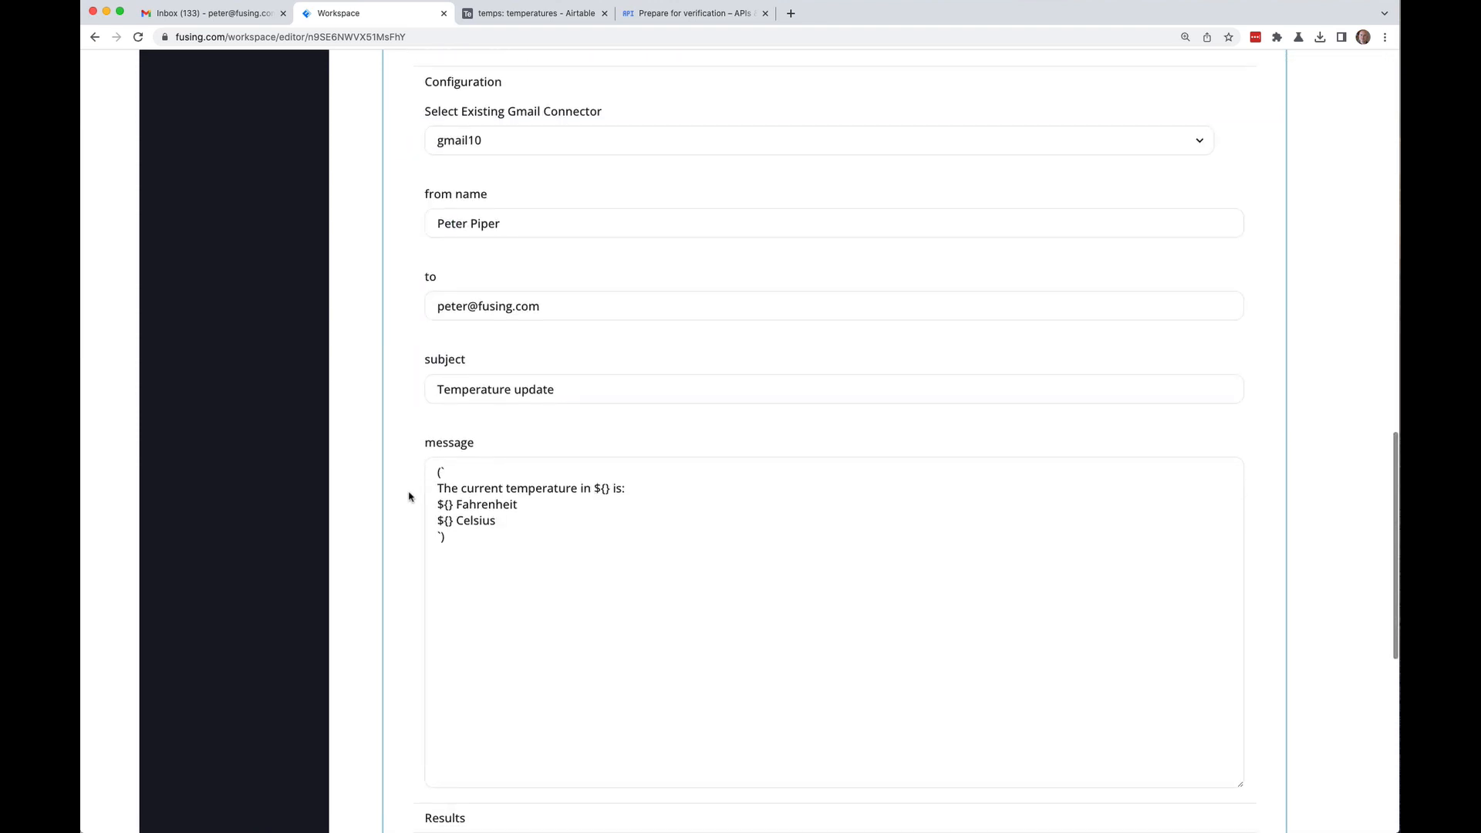
left_click(448, 505)
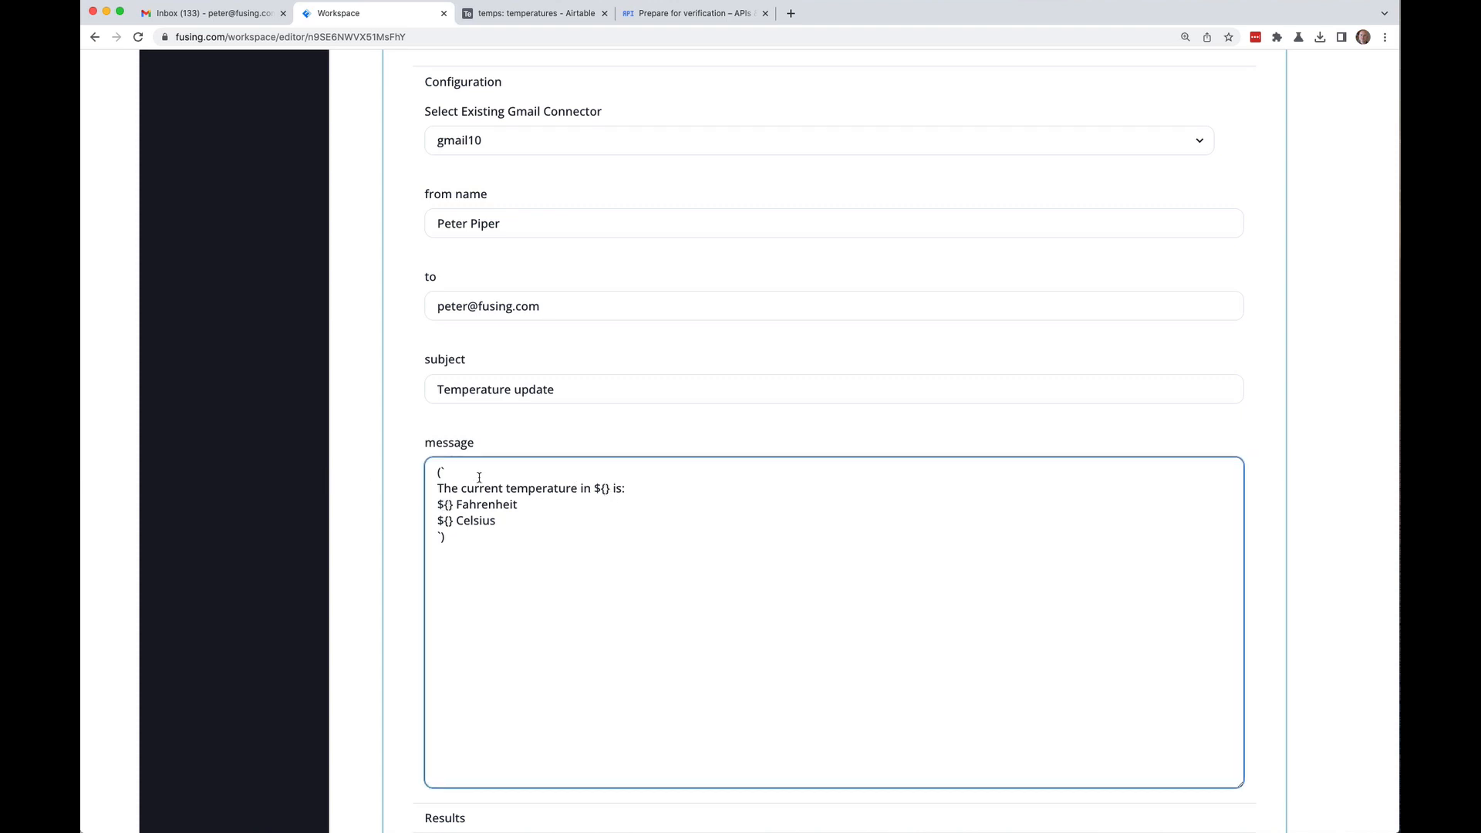
key("super+v")
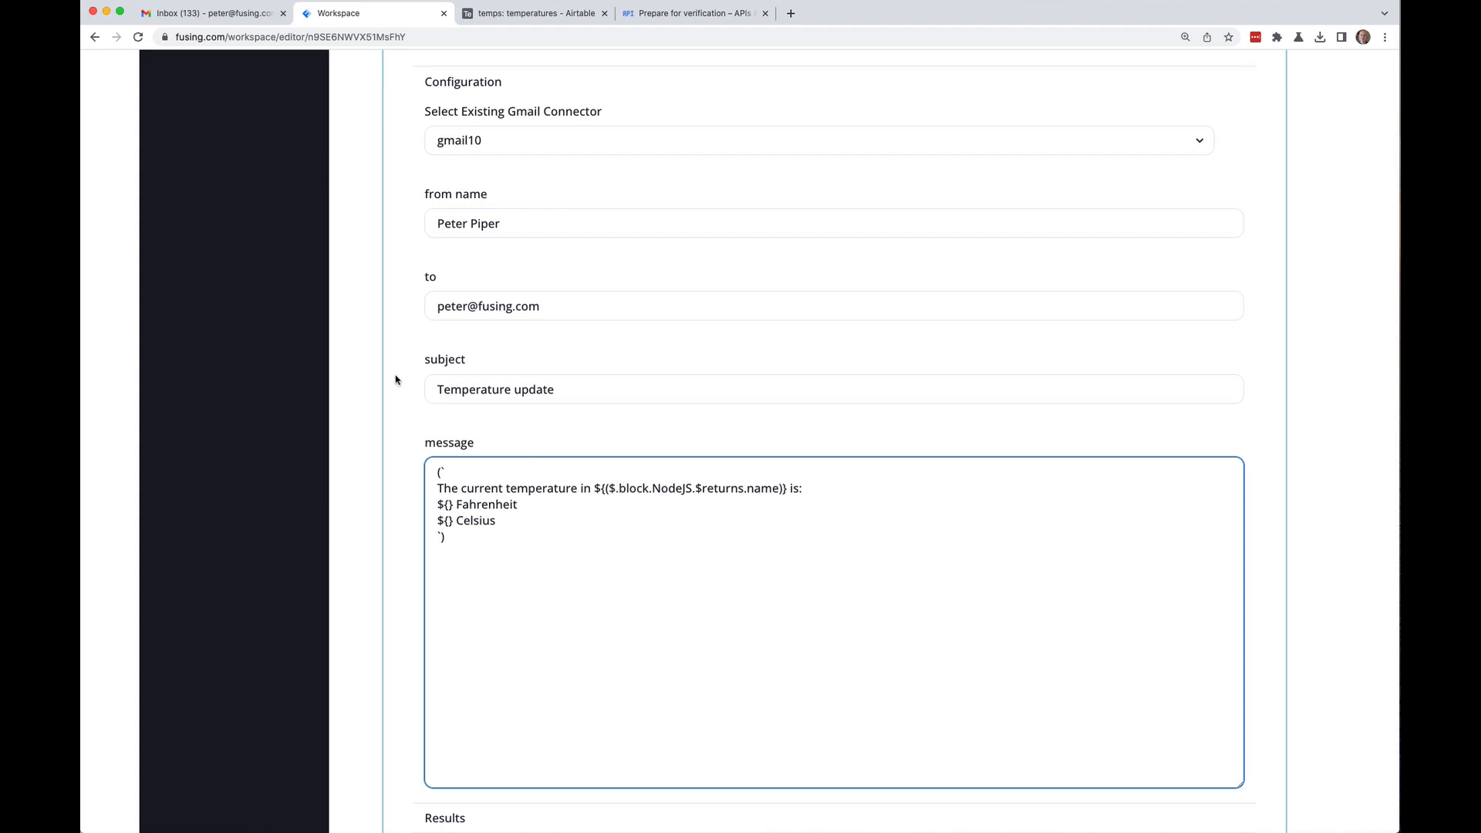
Step: Fill the Fahrenheit placeholder with the NodeJS fahrenheit result reference
scroll(395, 379, "up", 15)
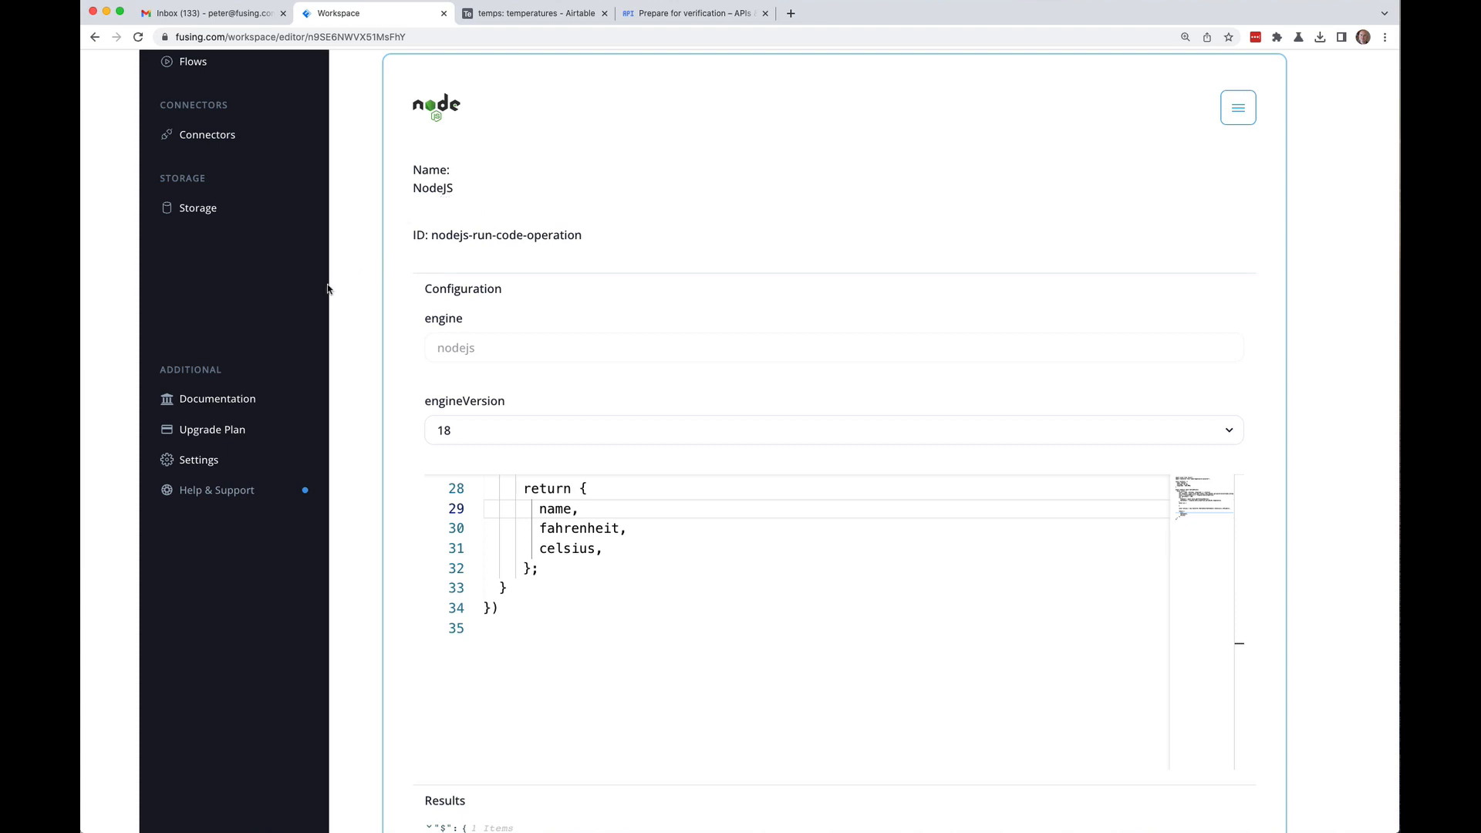
scroll(367, 330, "down", 15)
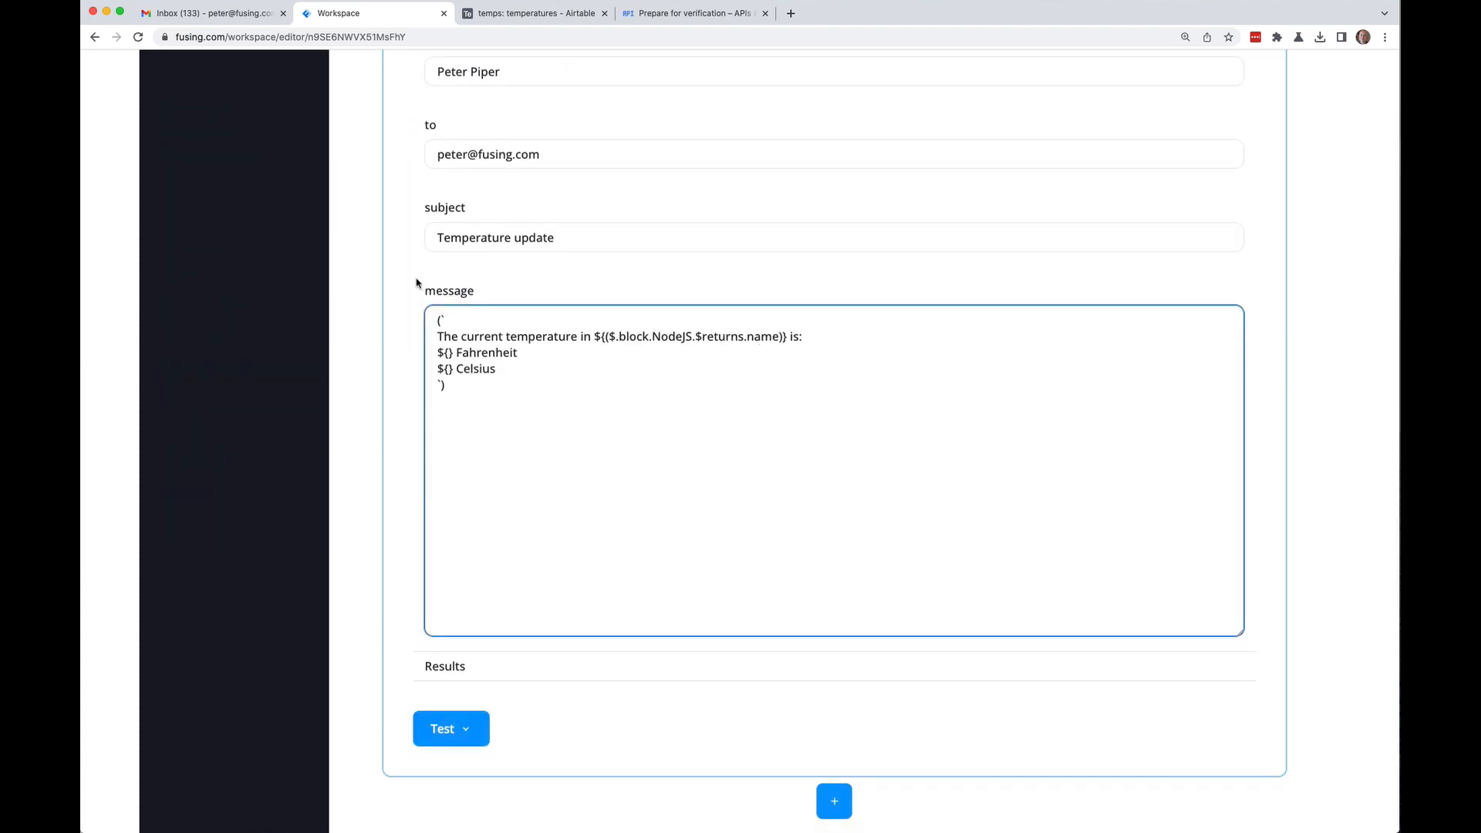
scroll(380, 266, "up", 10)
scroll(378, 267, "up", 2)
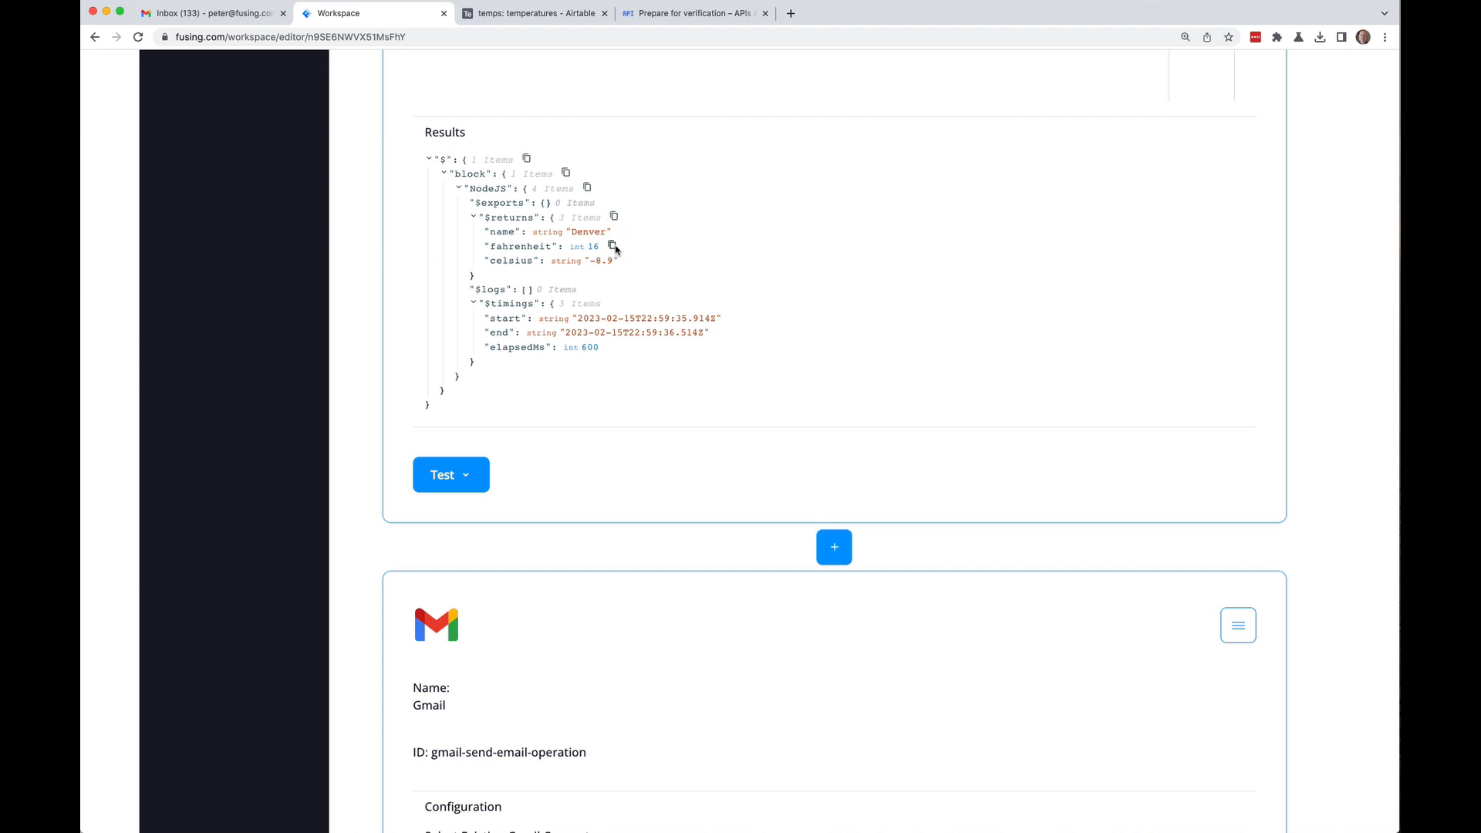
left_click(611, 246)
scroll(350, 264, "down", 10)
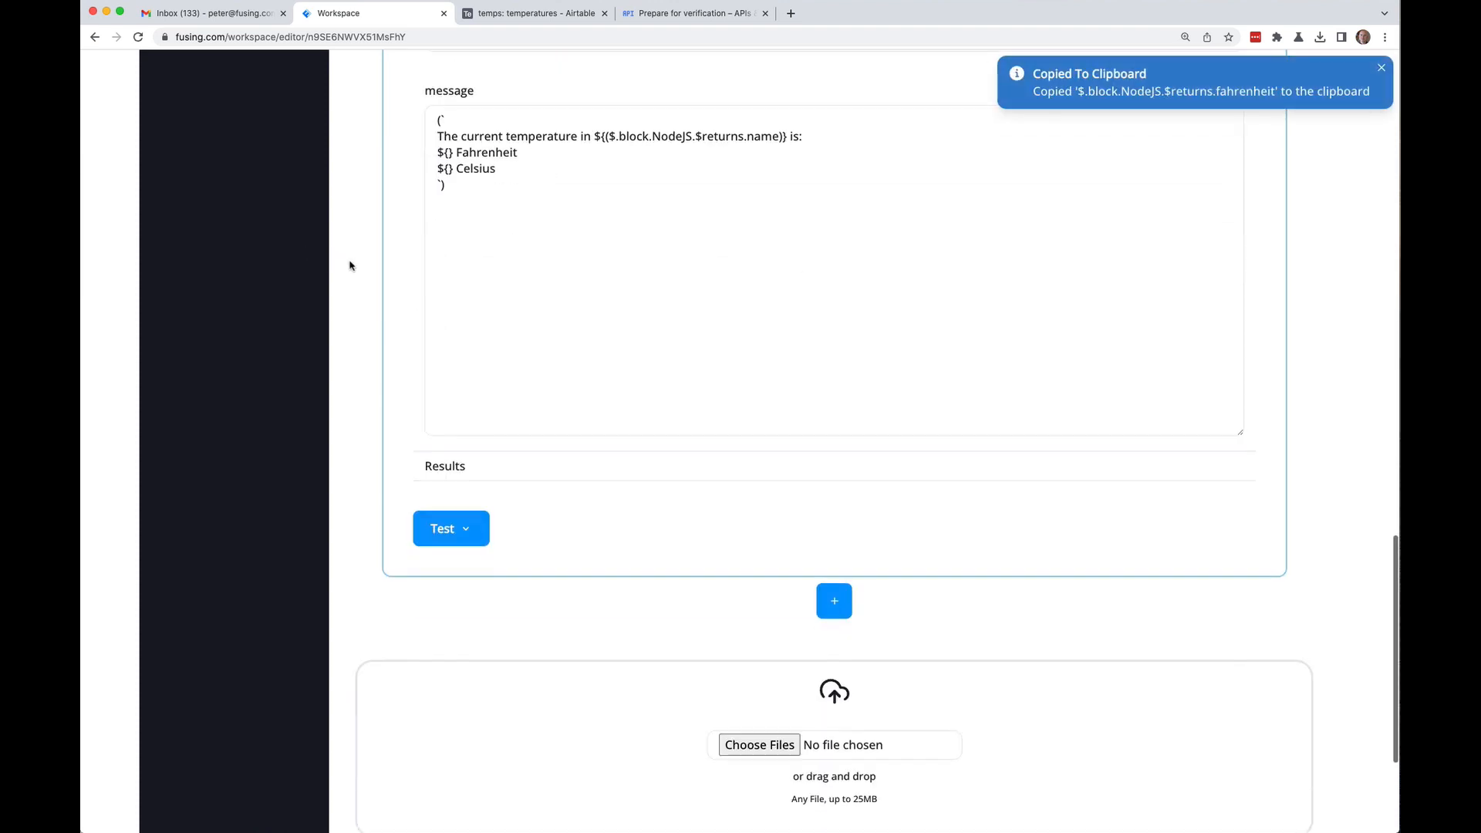
scroll(350, 264, "up", 1)
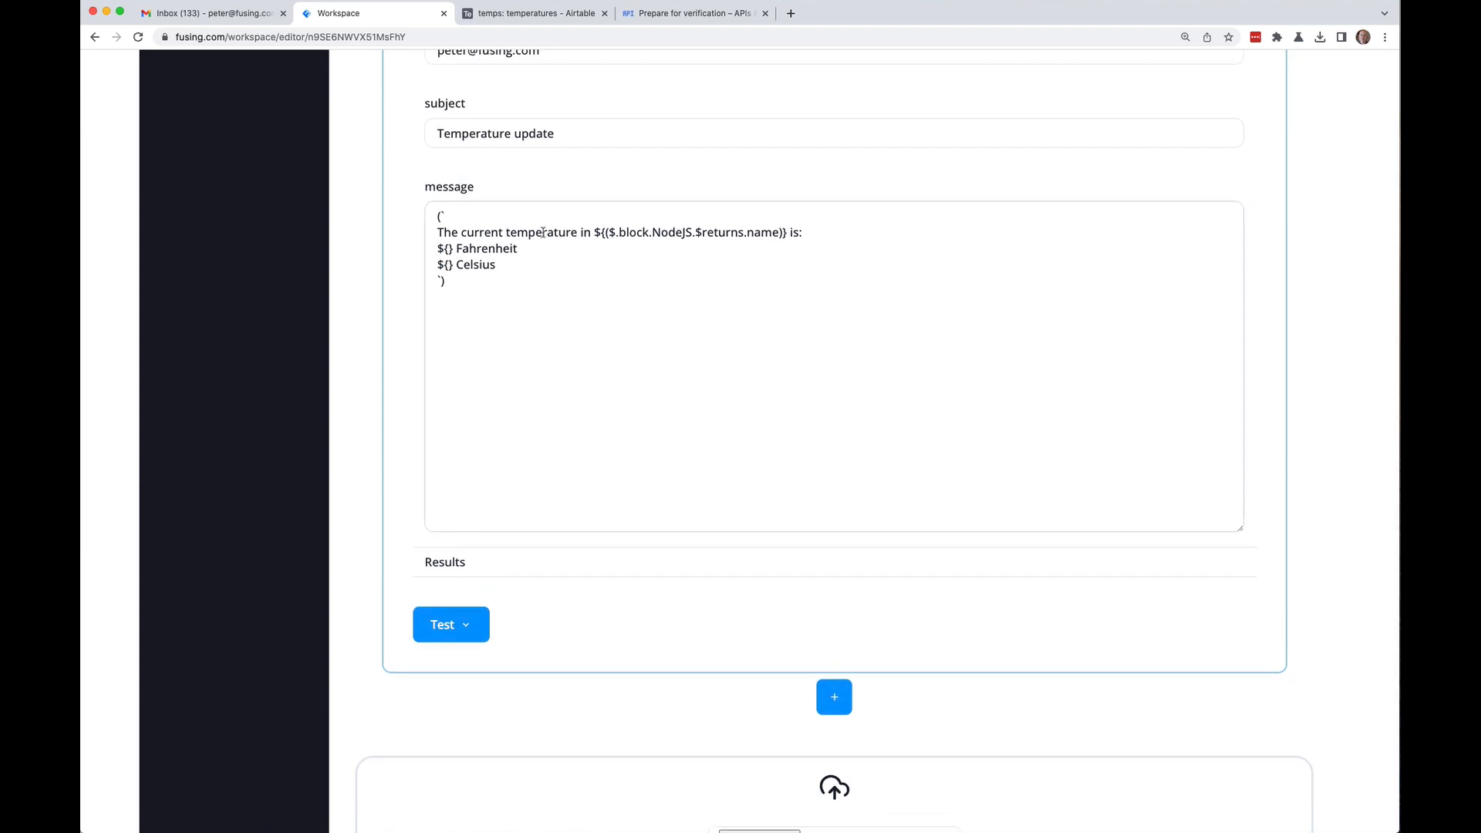
left_click(448, 248)
key("super+v")
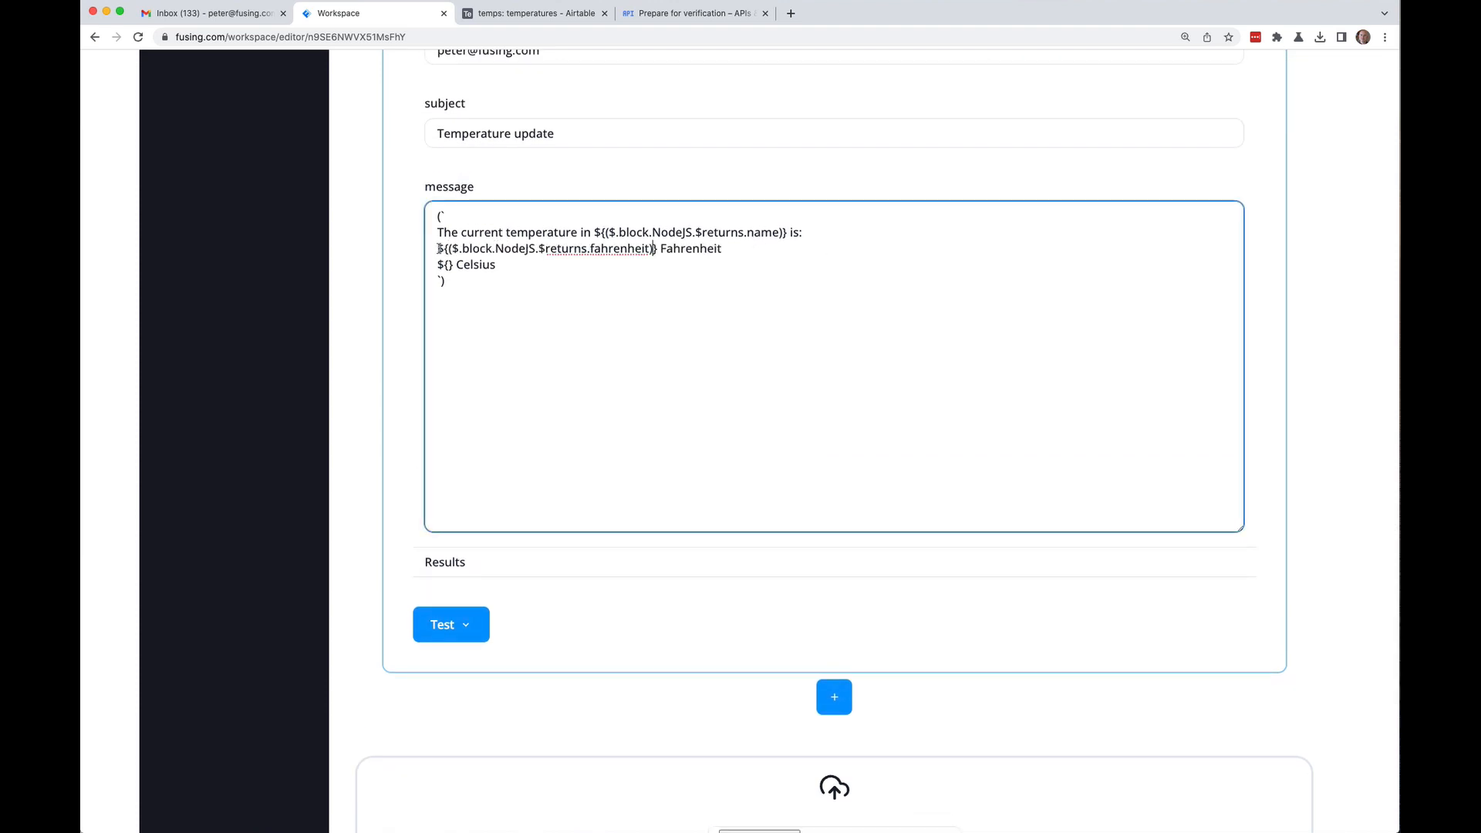
Step: Fill the Celsius placeholder with the NodeJS celsius result reference
scroll(396, 285, "up", 8)
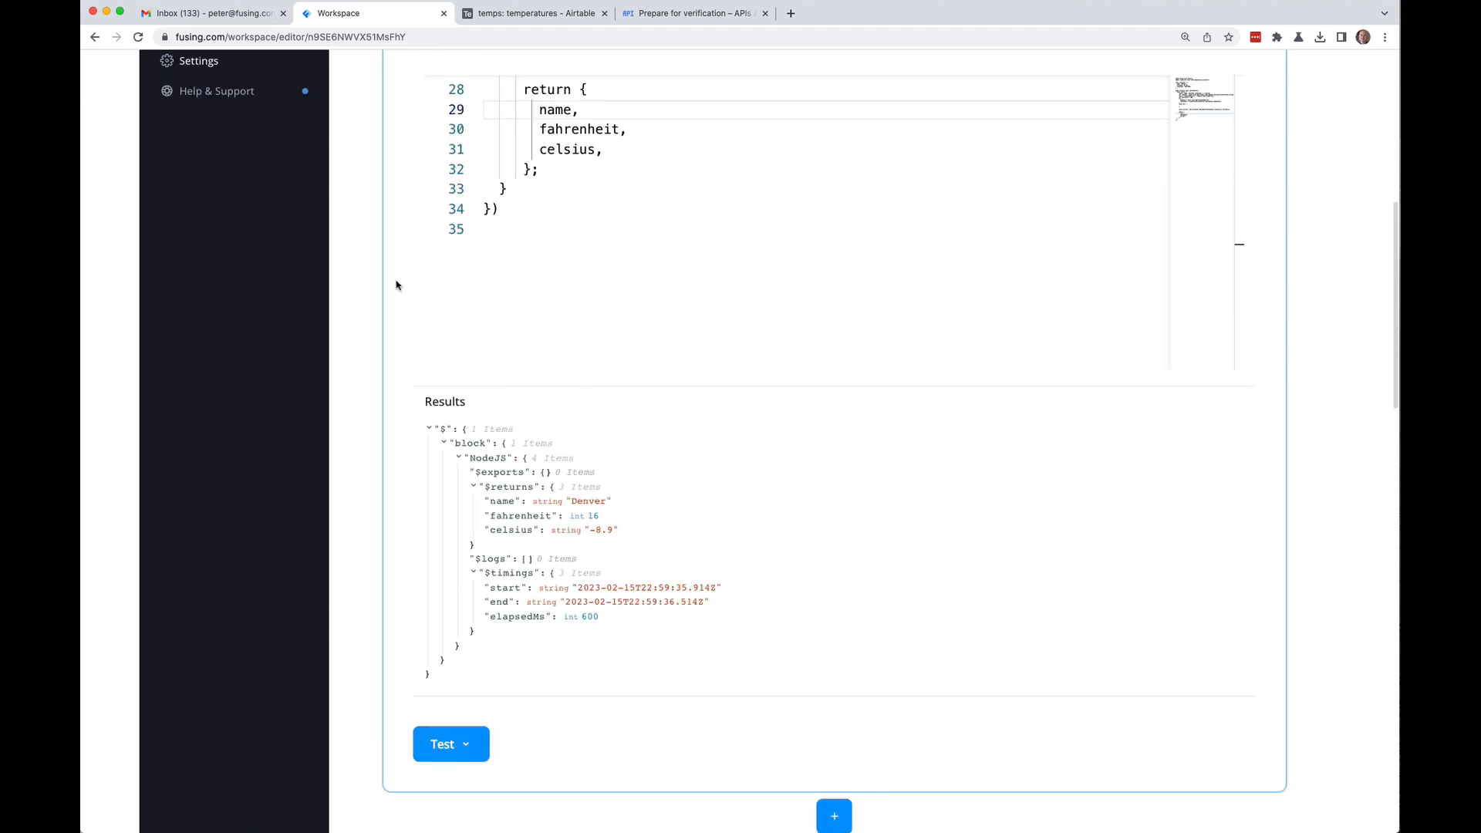
scroll(396, 285, "up", 5)
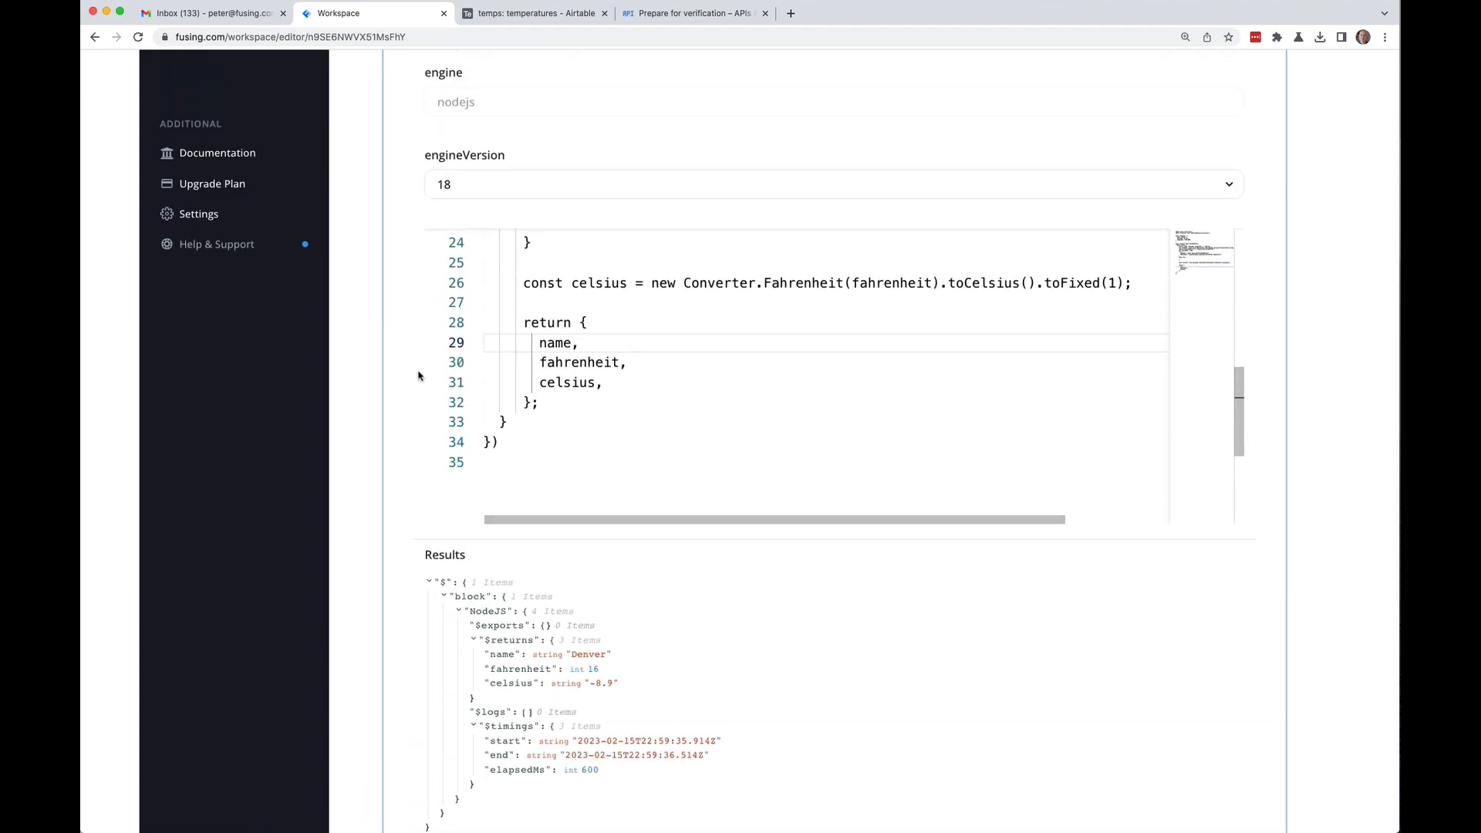
scroll(416, 371, "down", 5)
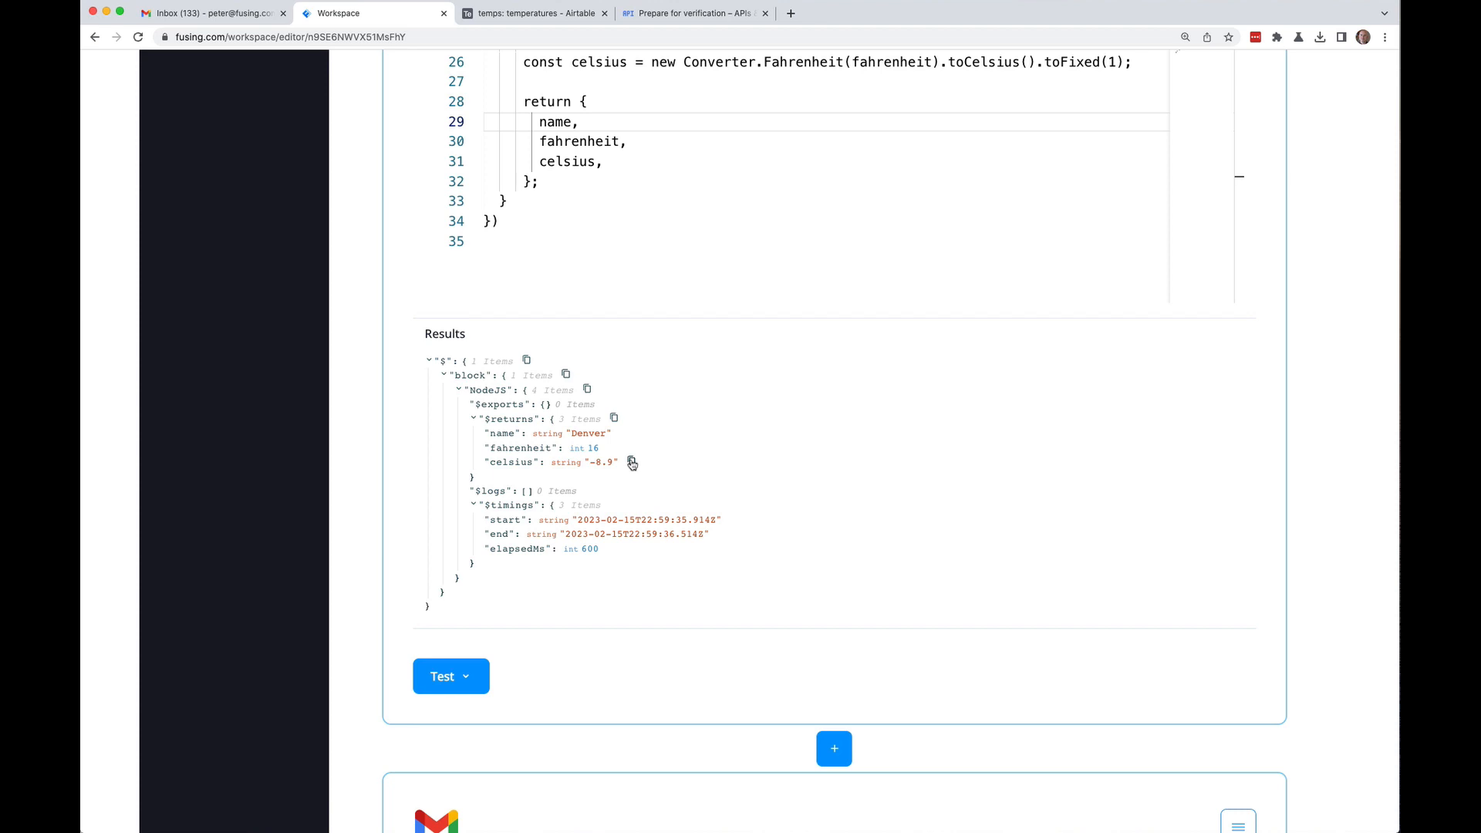
left_click(632, 462)
scroll(352, 409, "down", 14)
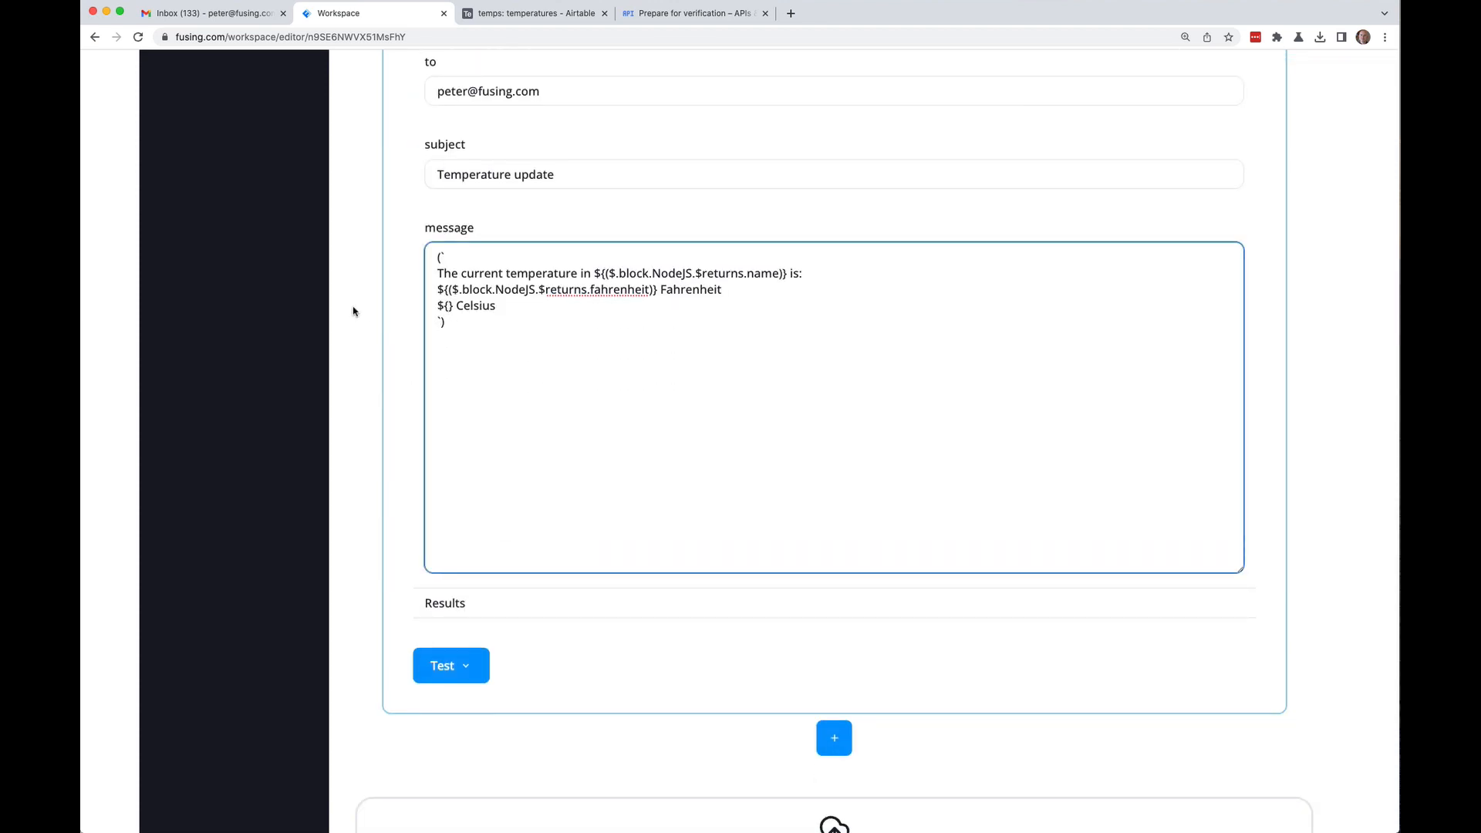
key("super+v")
scroll(1306, 305, "up", 15)
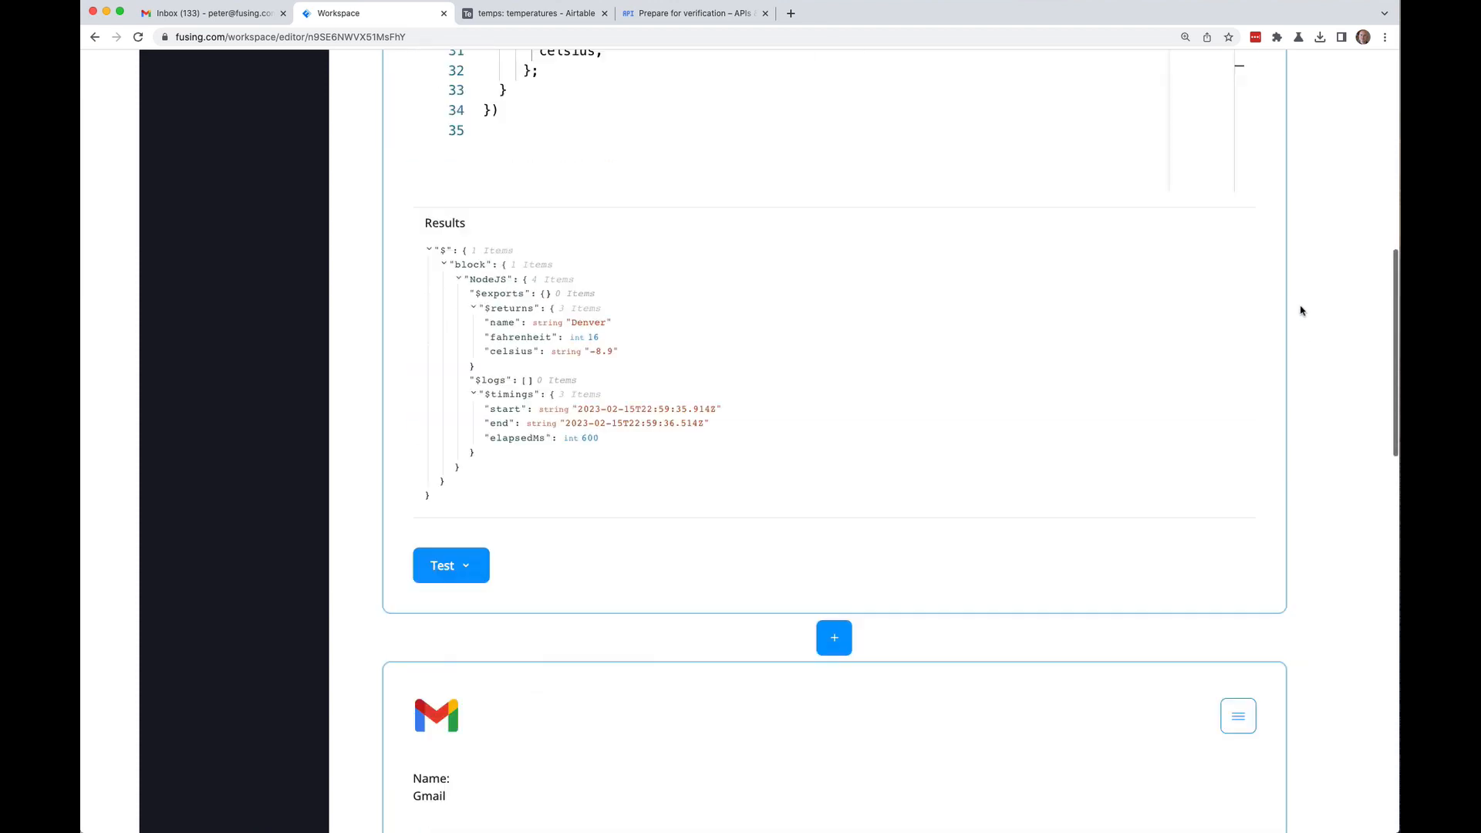
Step: Save the Temperatures flow and run a test across all blocks
left_click(1243, 144)
left_click(1226, 189)
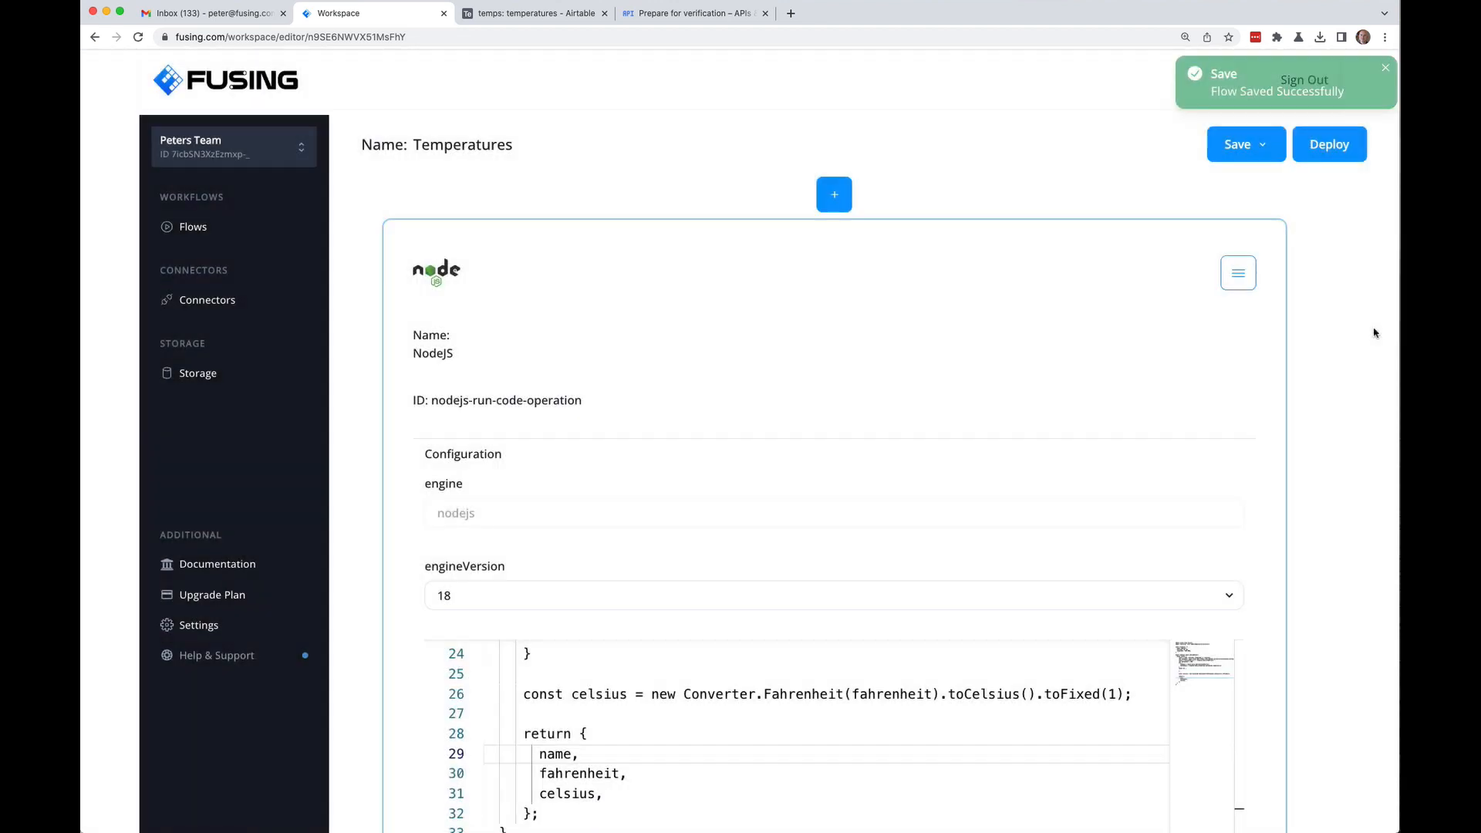
scroll(1369, 333, "down", 15)
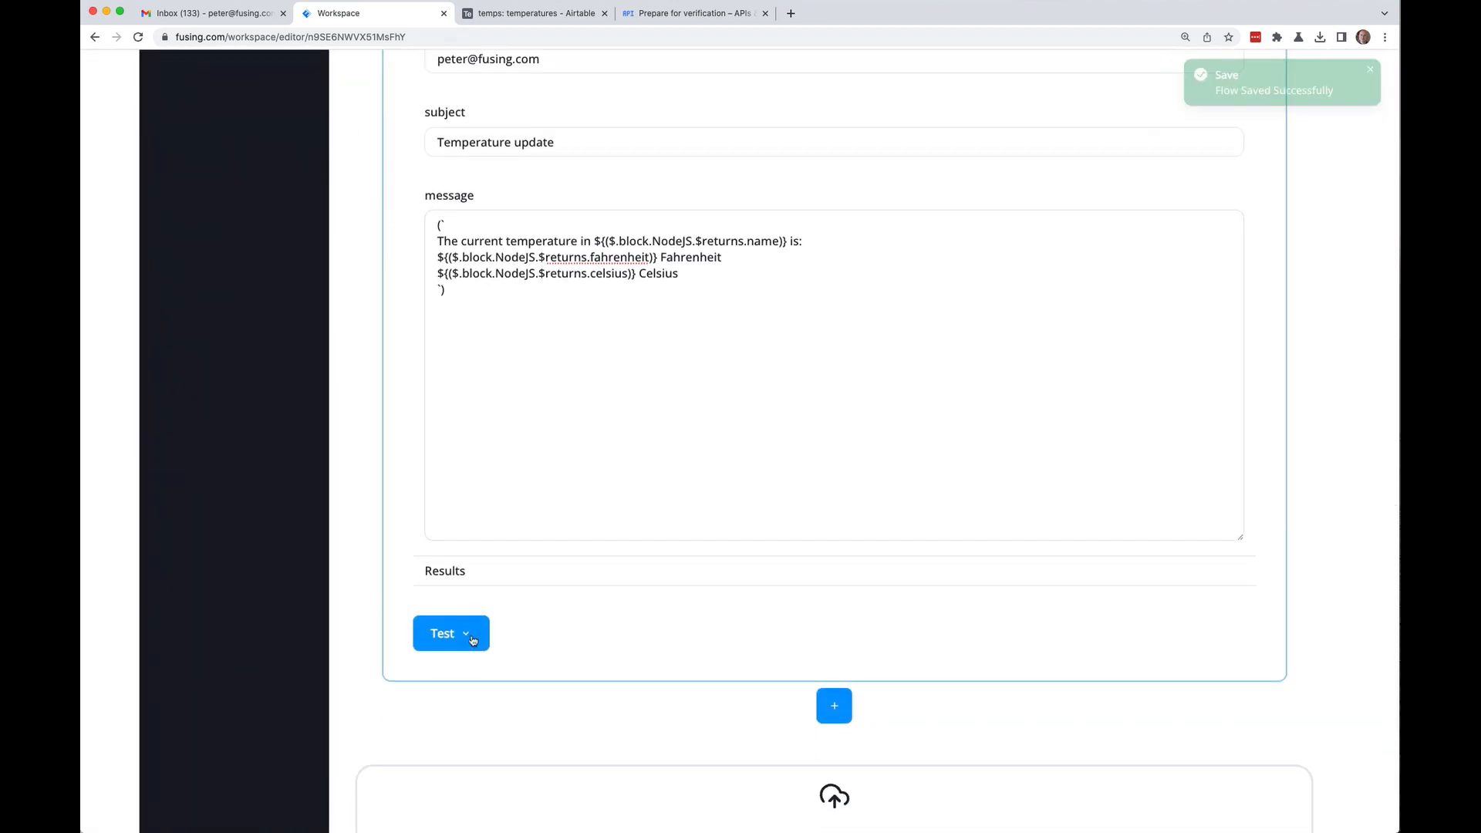
left_click(470, 637)
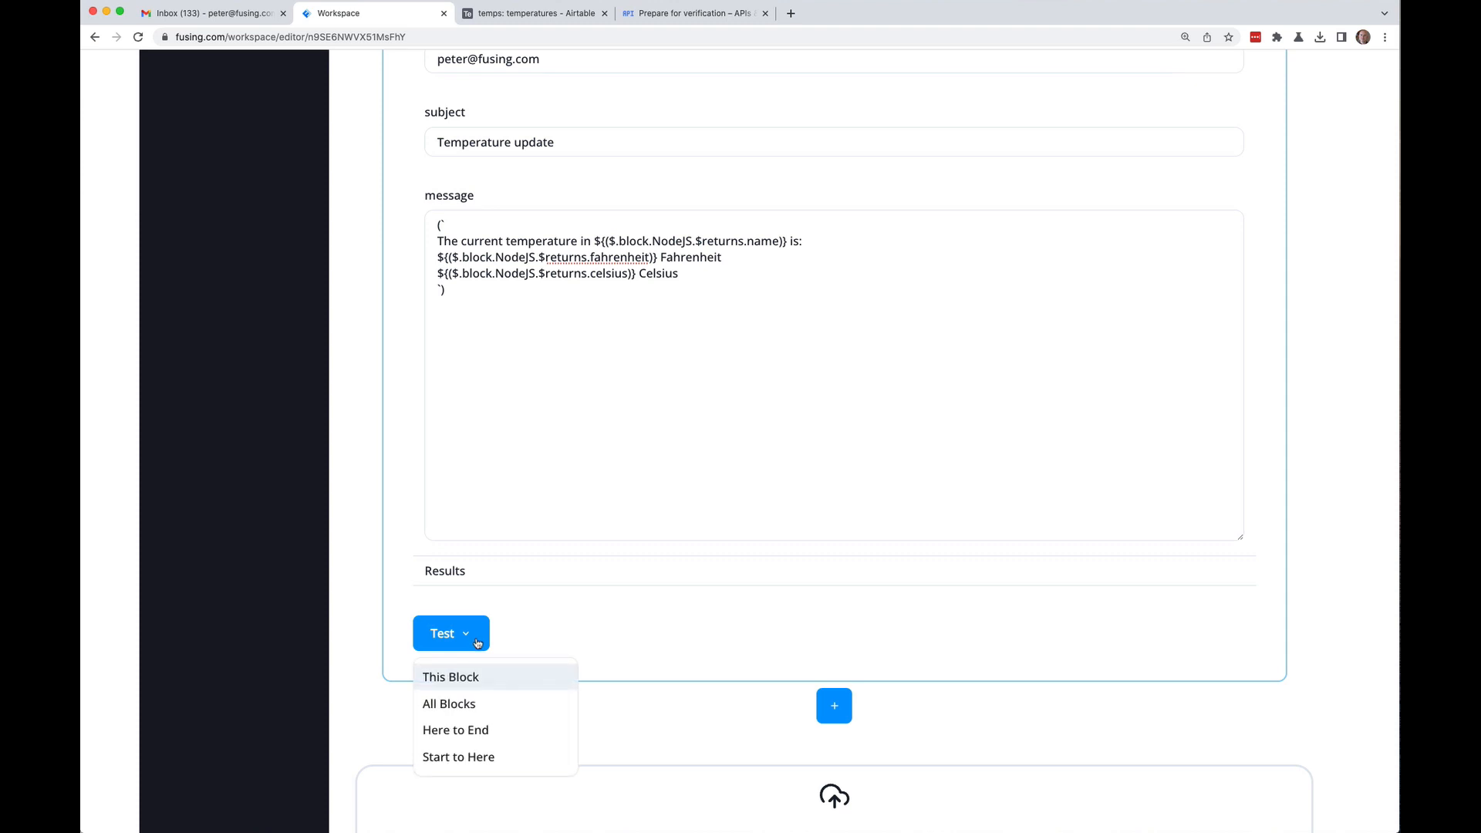
left_click(461, 704)
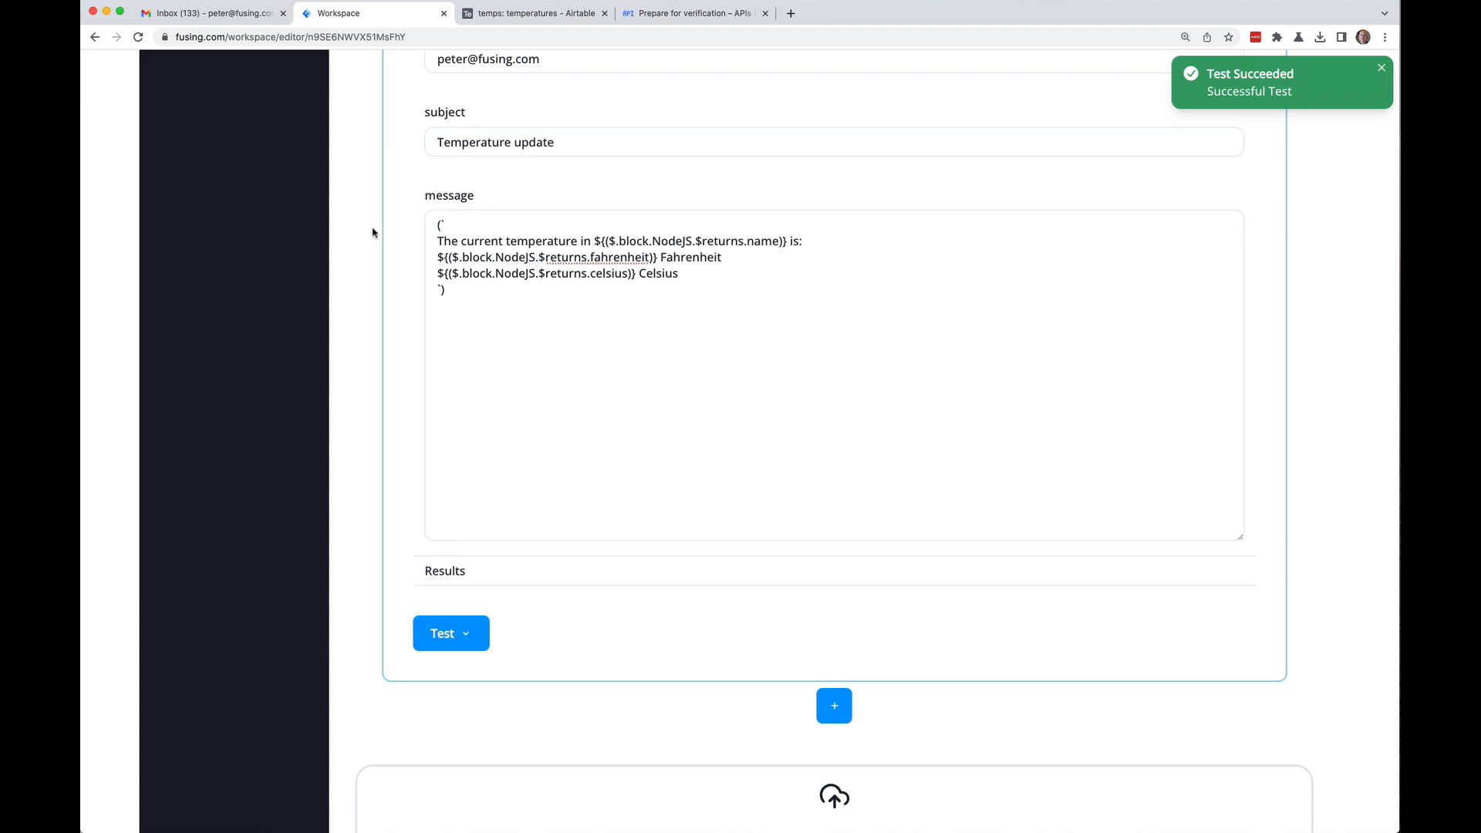
Step: Check the new Temperature update email in Gmail, then return to the flow editor
left_click(212, 13)
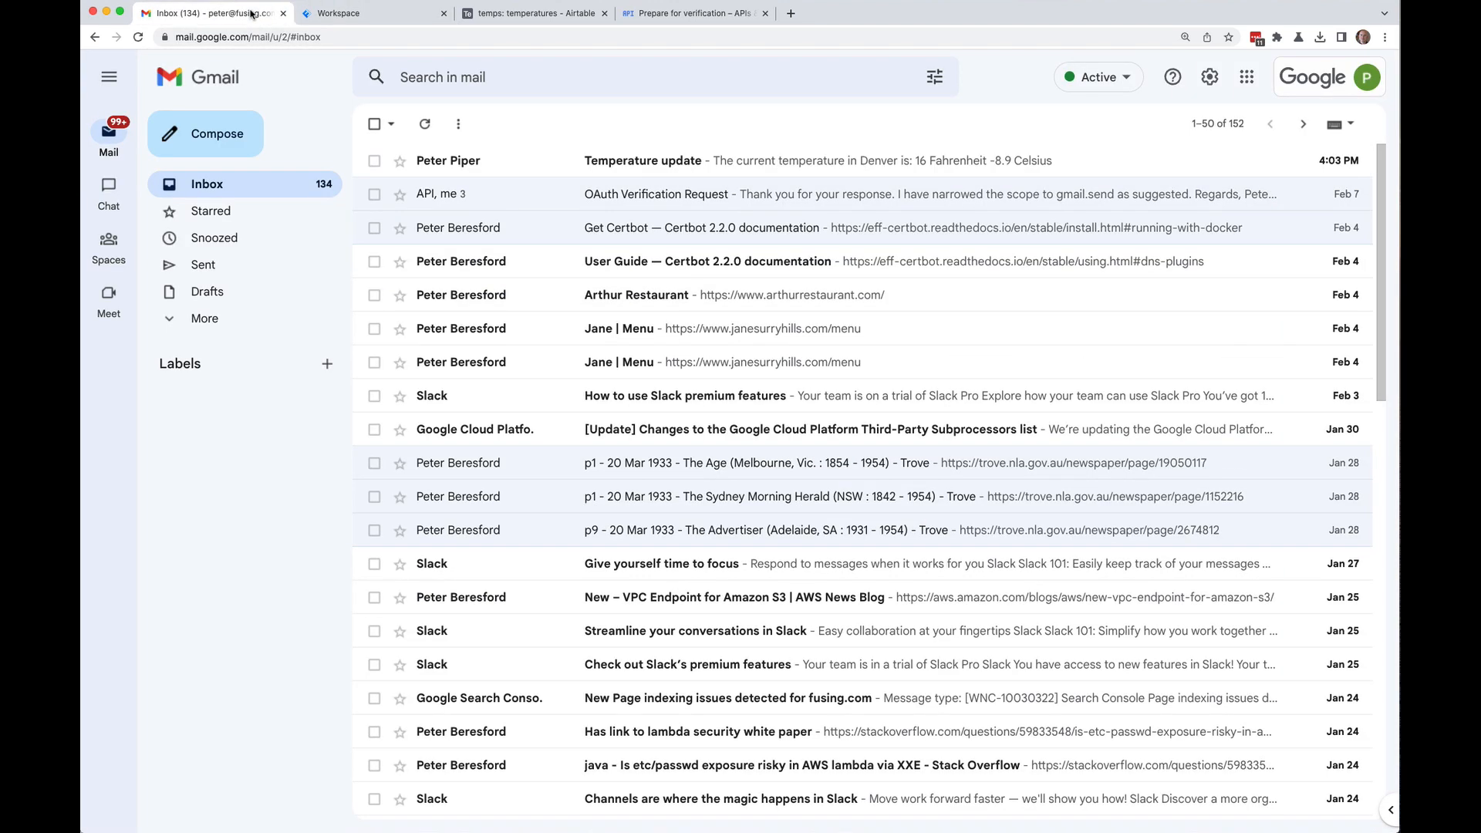
left_click(621, 163)
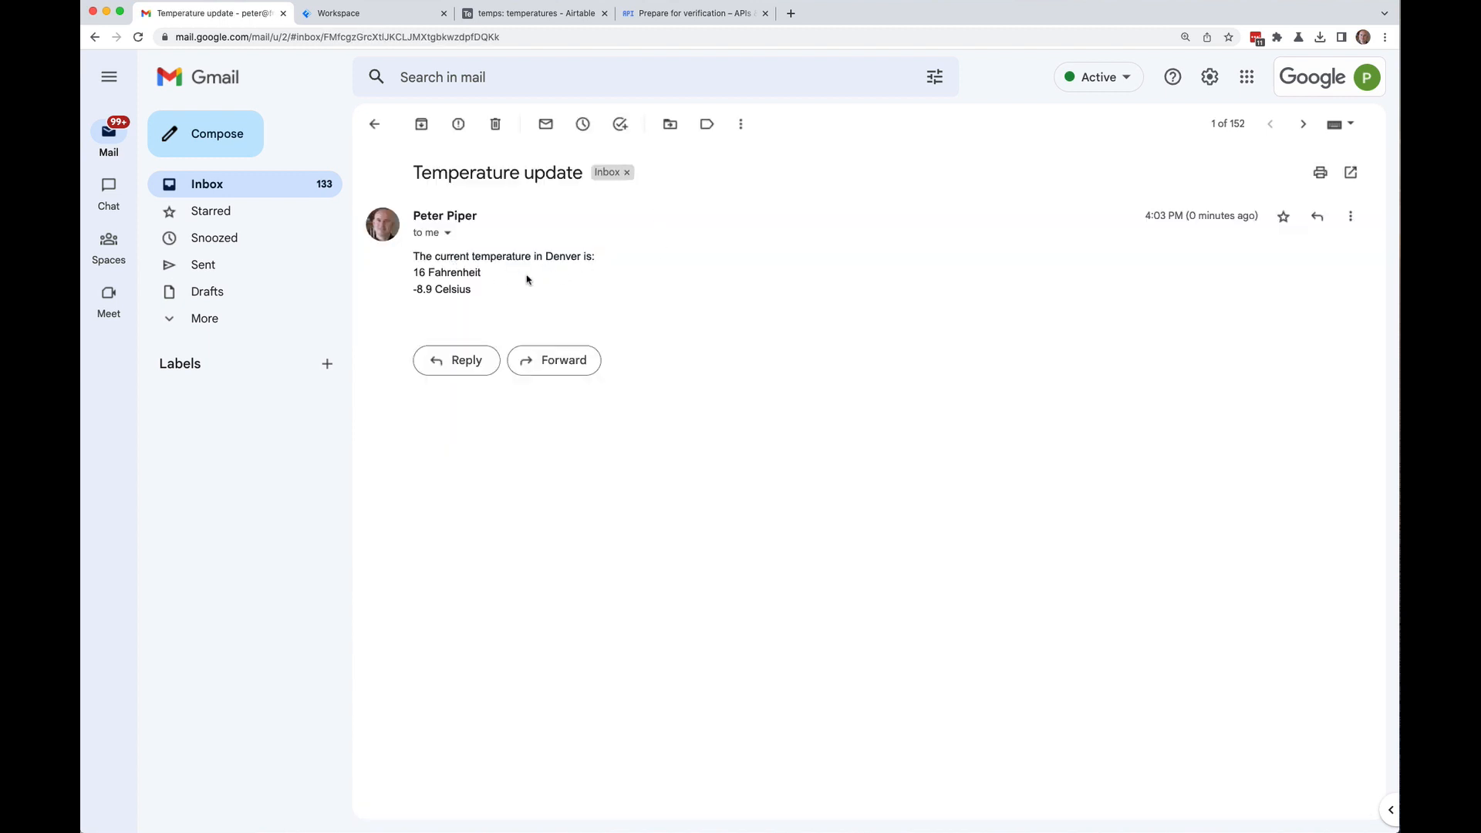
left_click(398, 20)
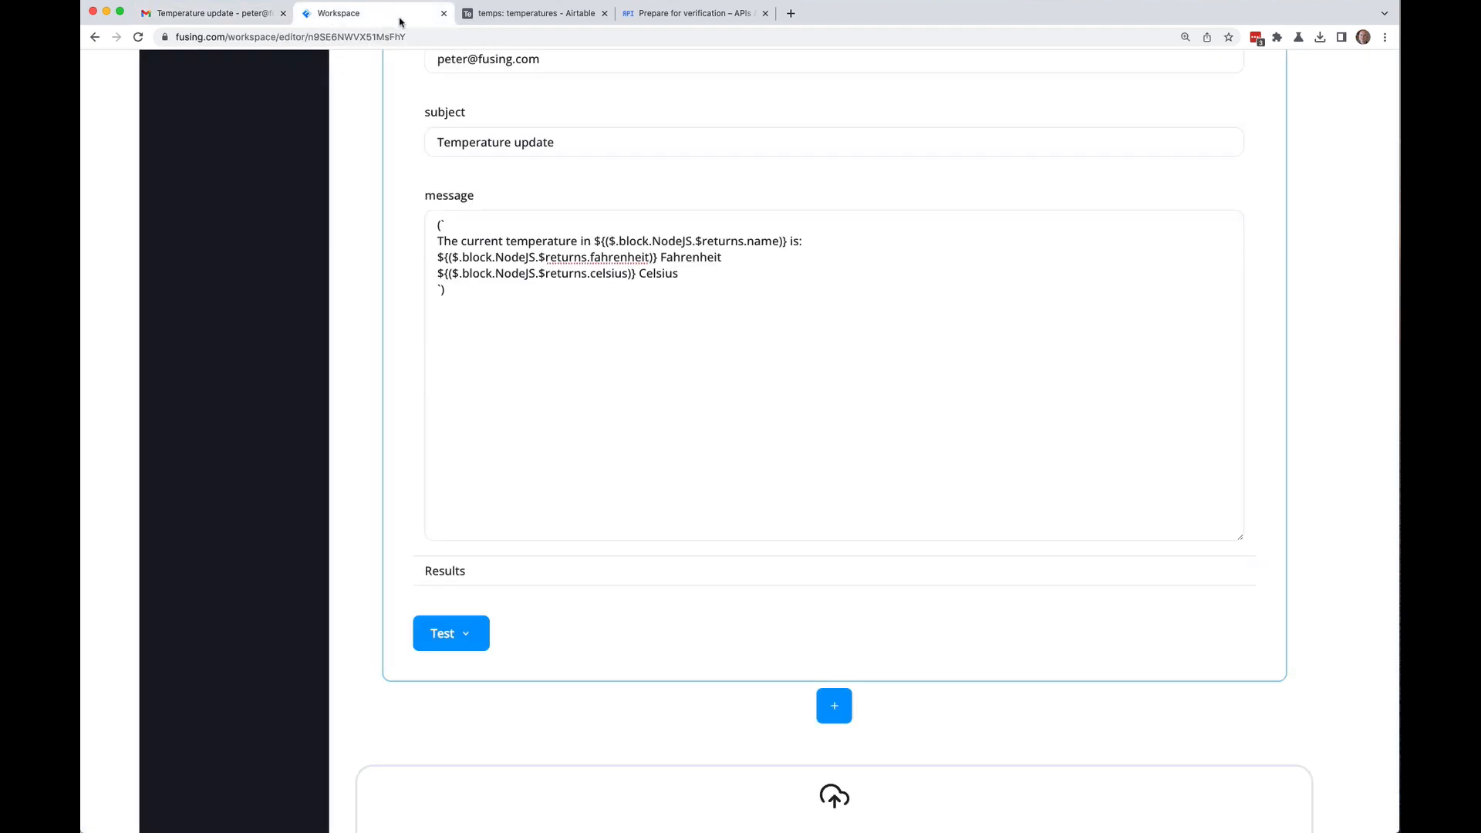
Step: Add a Timer Emitter block at the top of the flow and rename it Timer
scroll(383, 203, "up", 15)
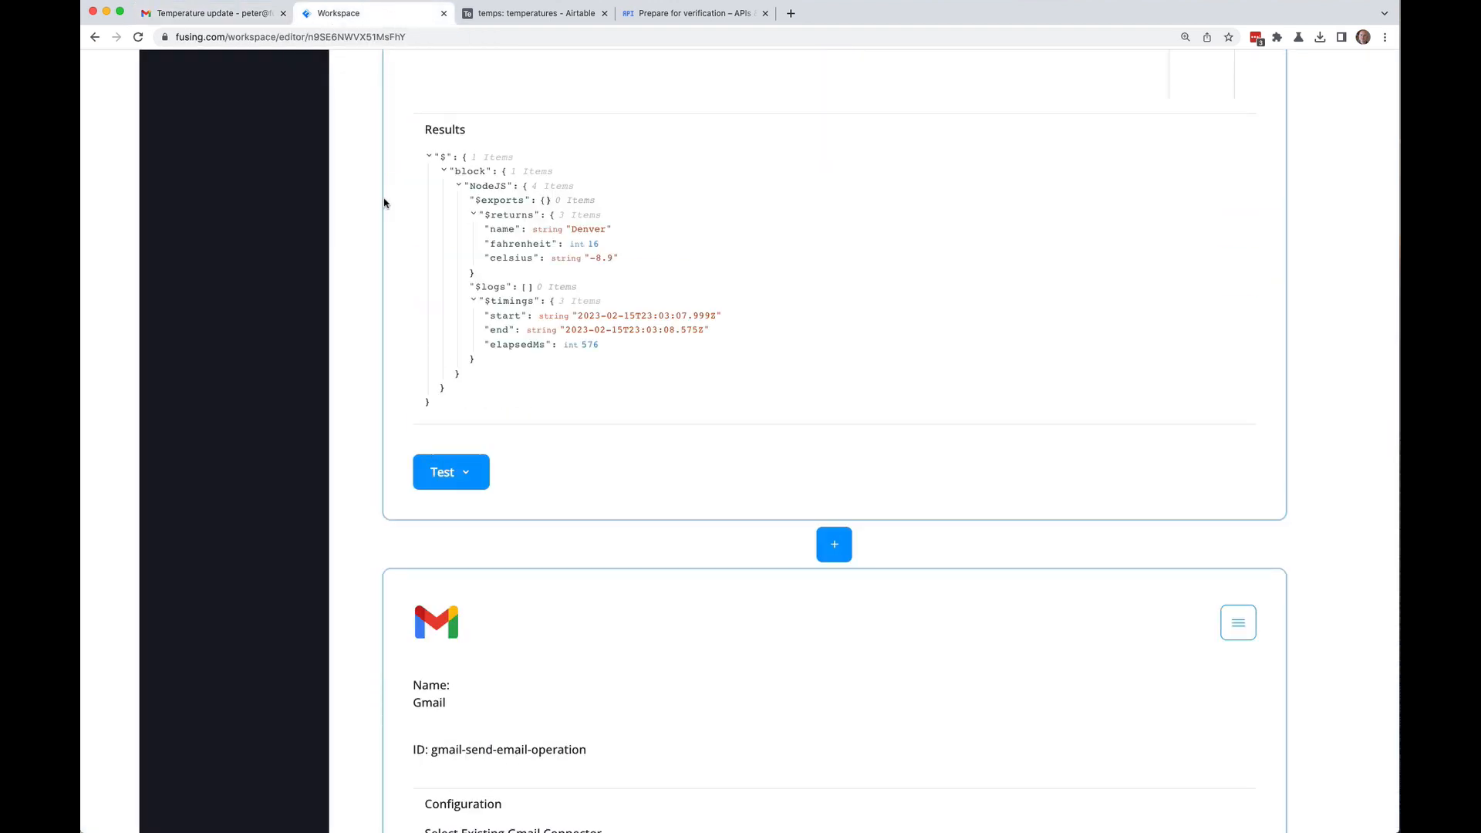
scroll(384, 203, "up", 7)
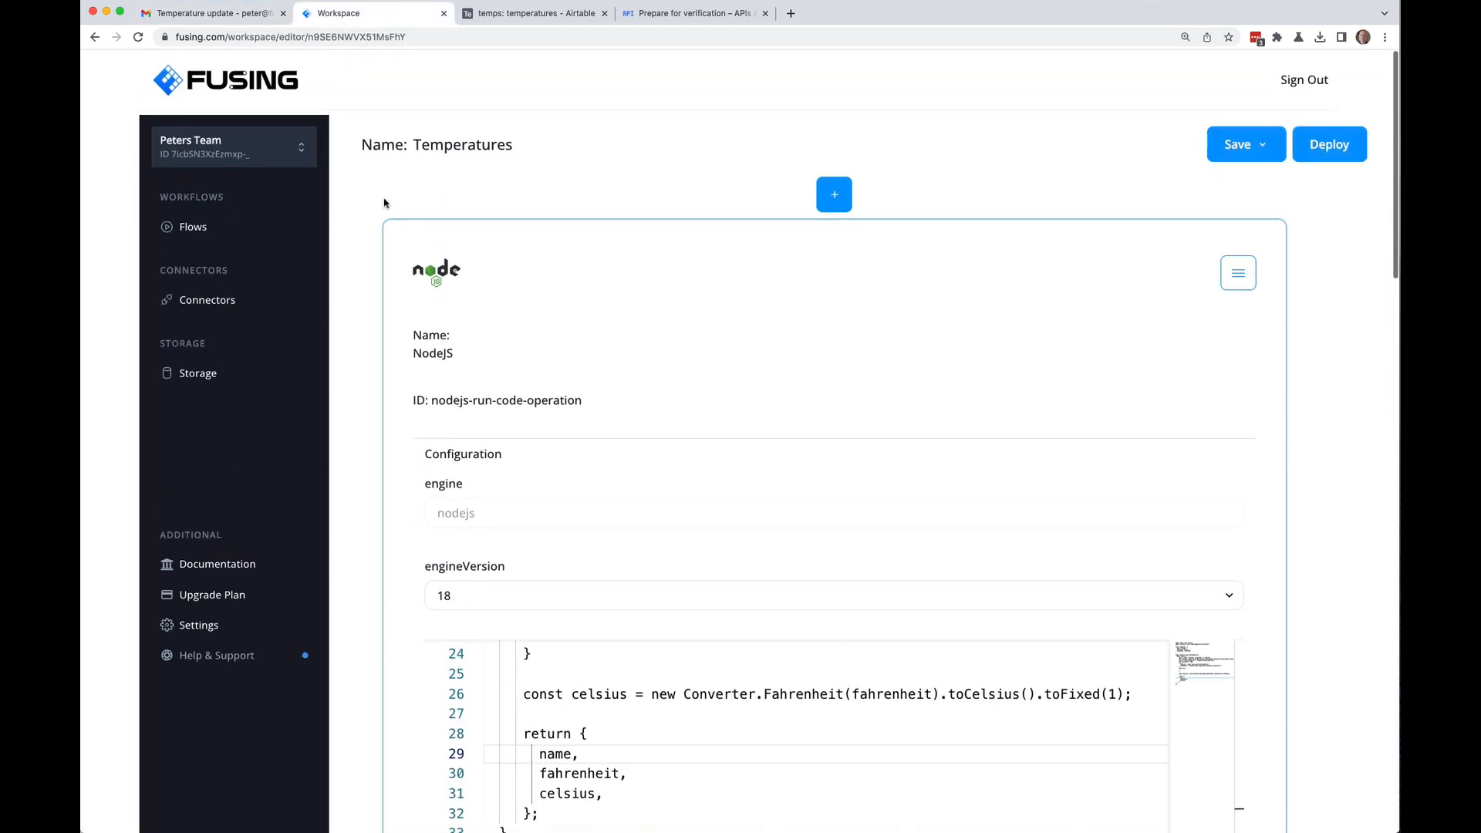
left_click(839, 201)
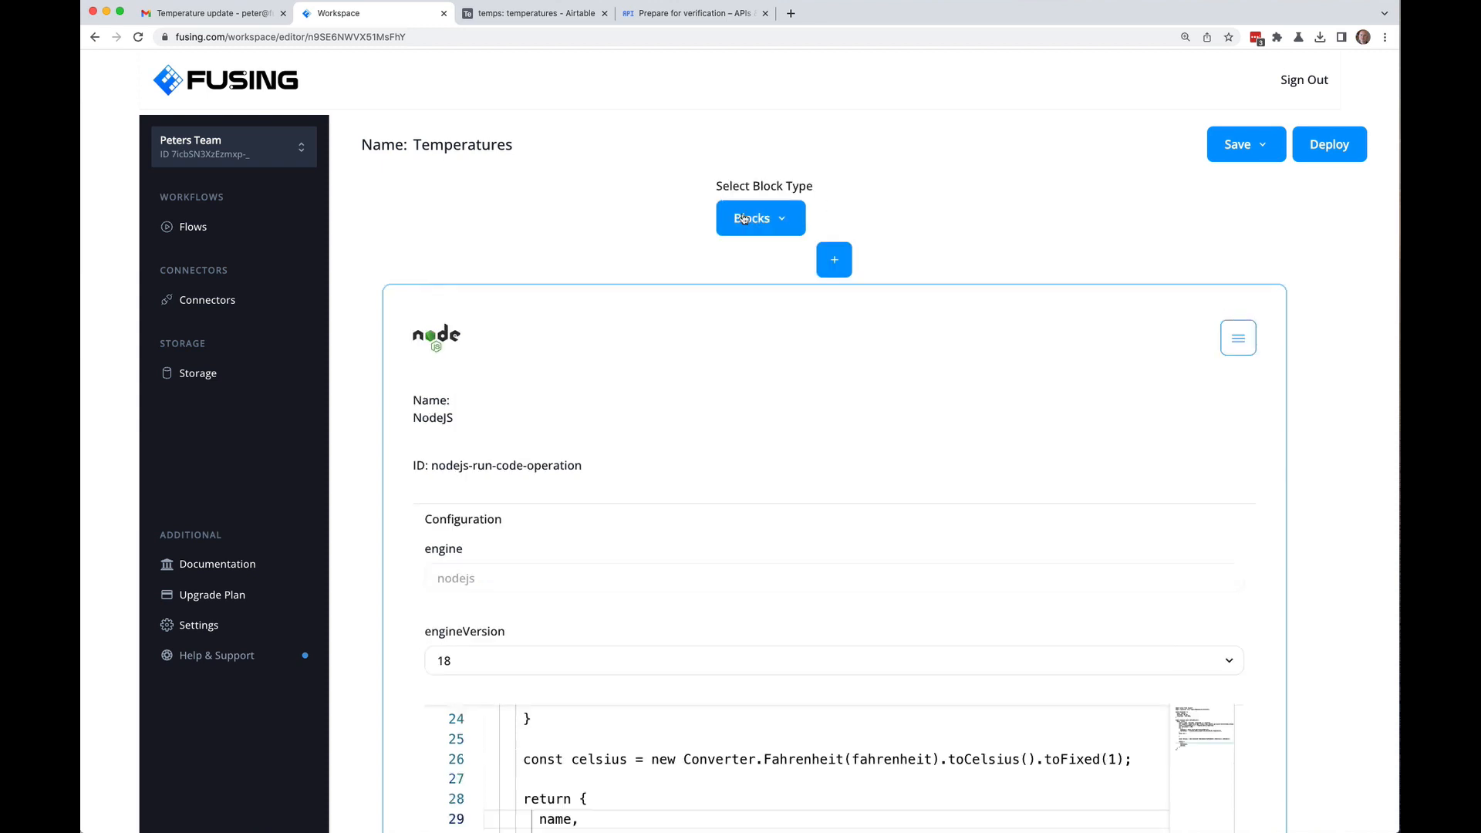
left_click(786, 225)
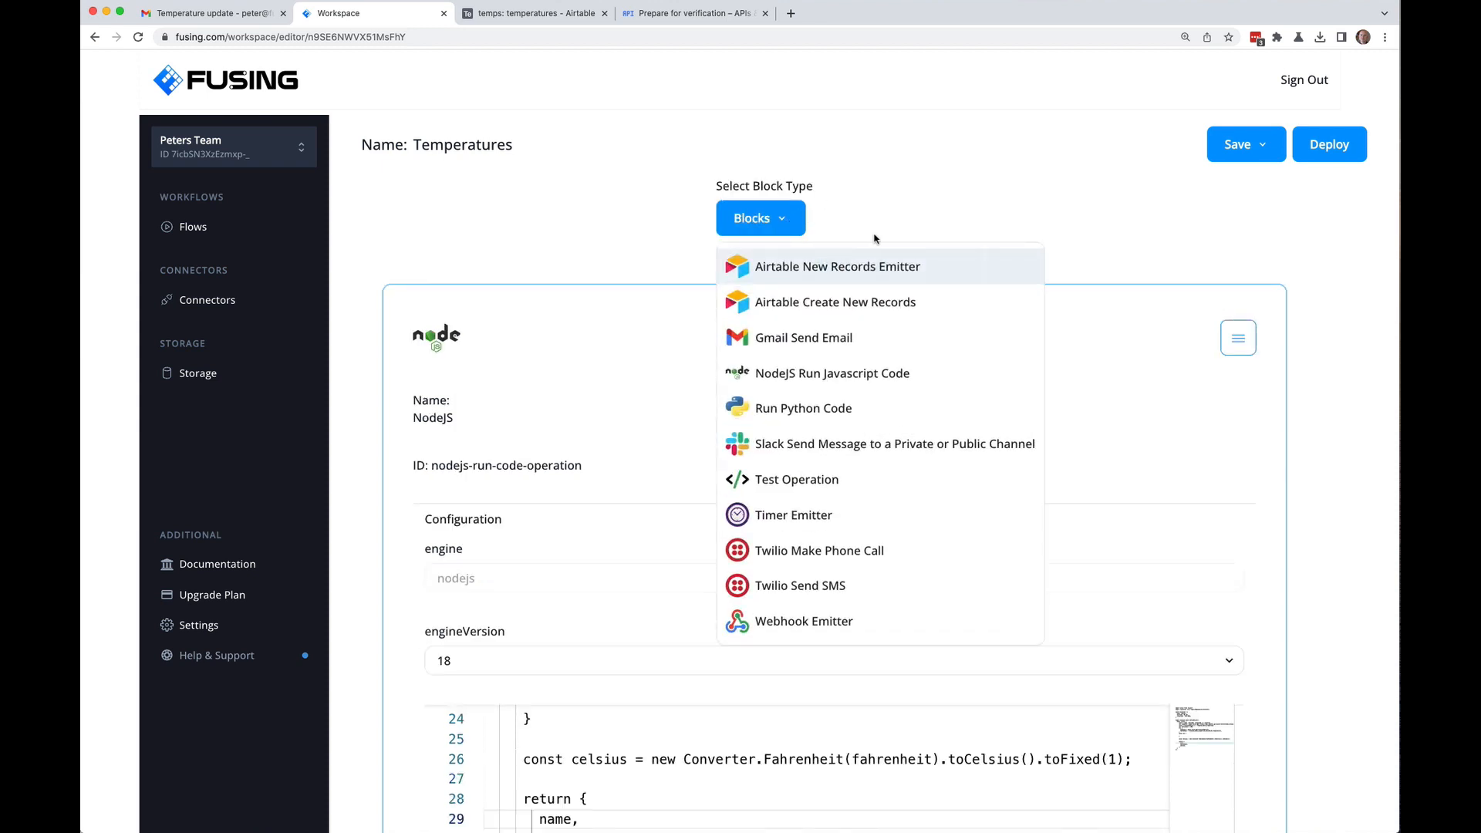
left_click(821, 522)
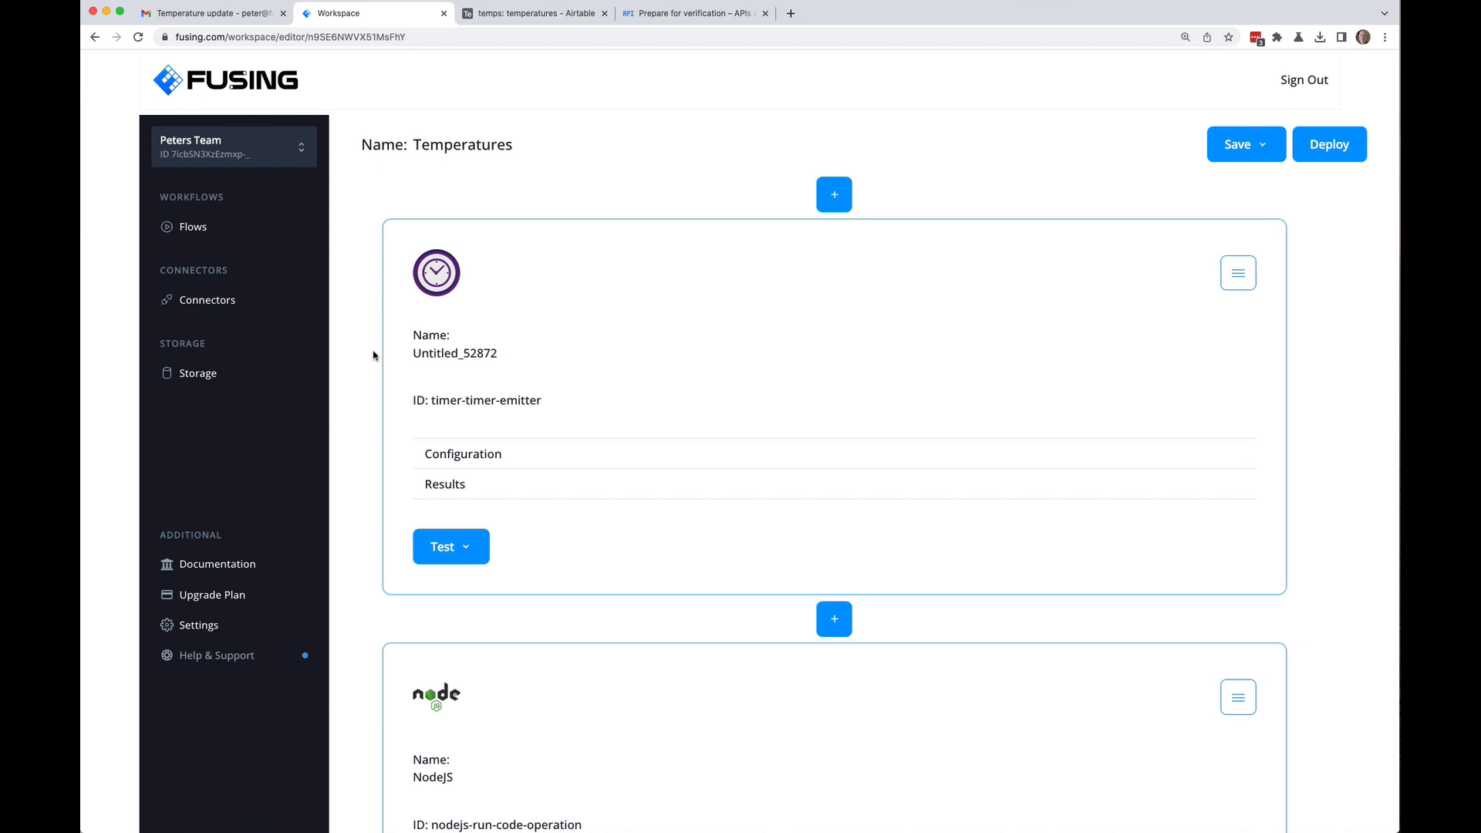
left_click(467, 456)
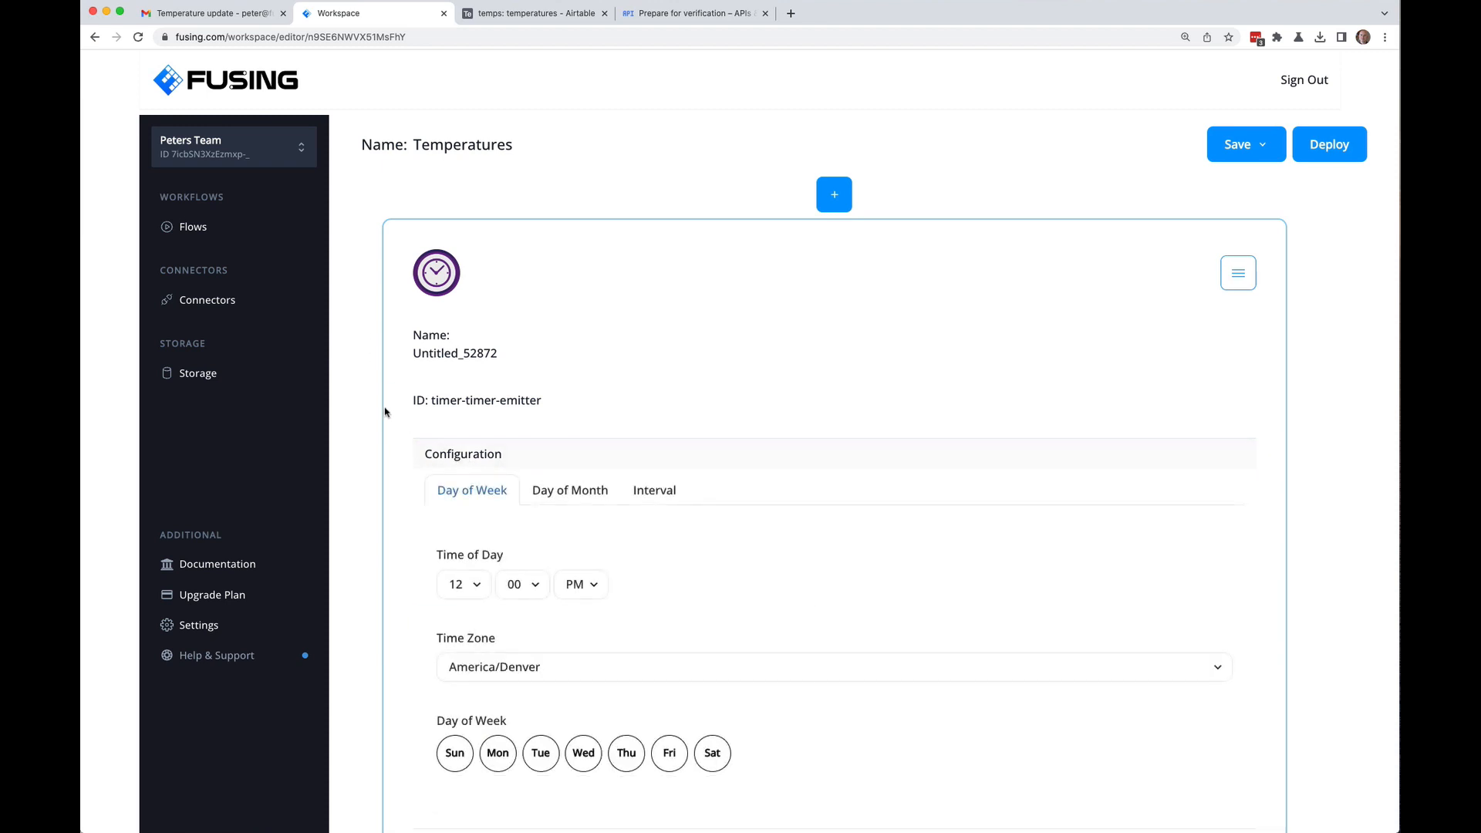
left_click(476, 356)
key("super+a")
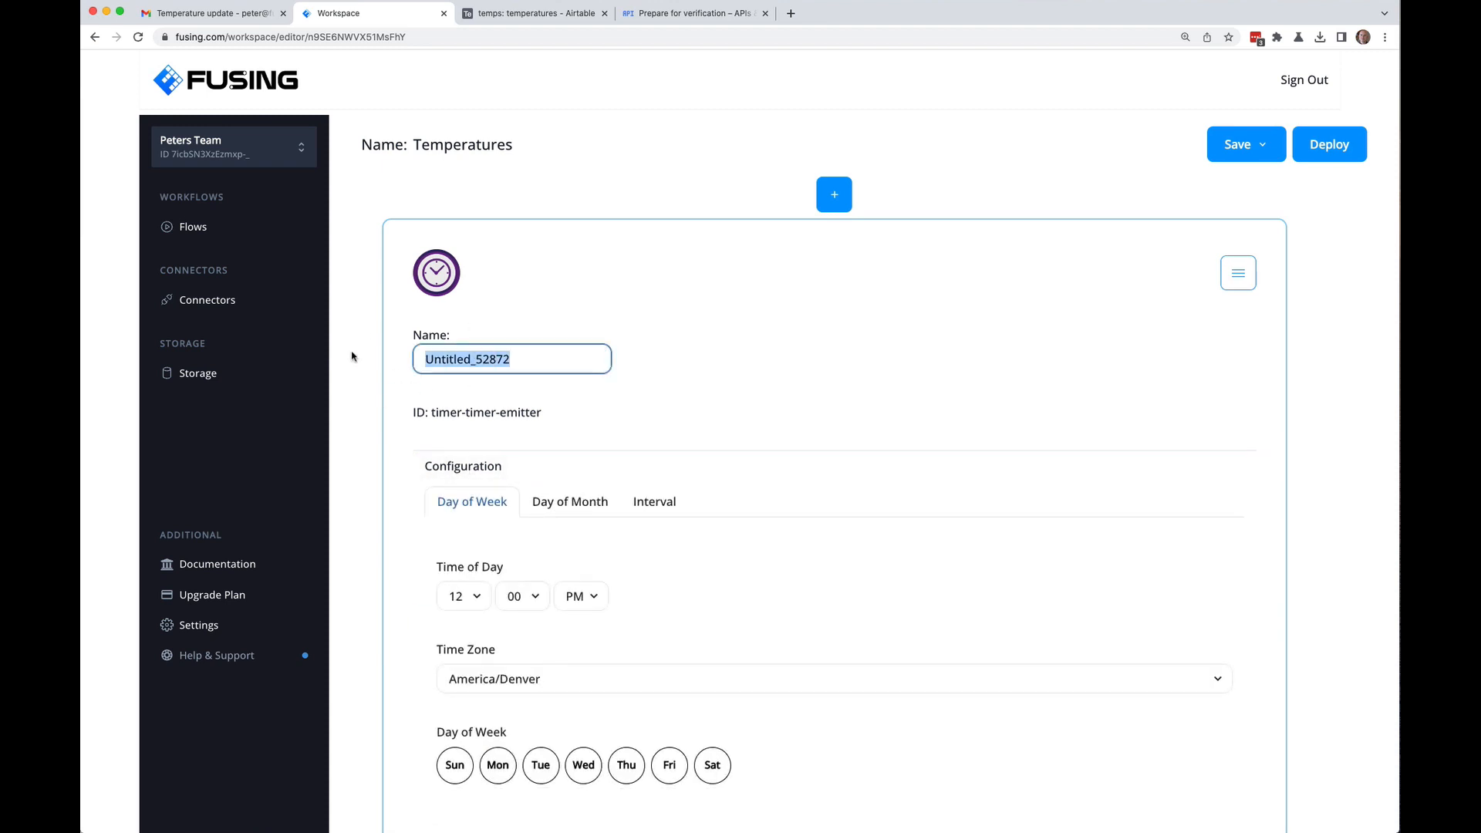
type("Timer")
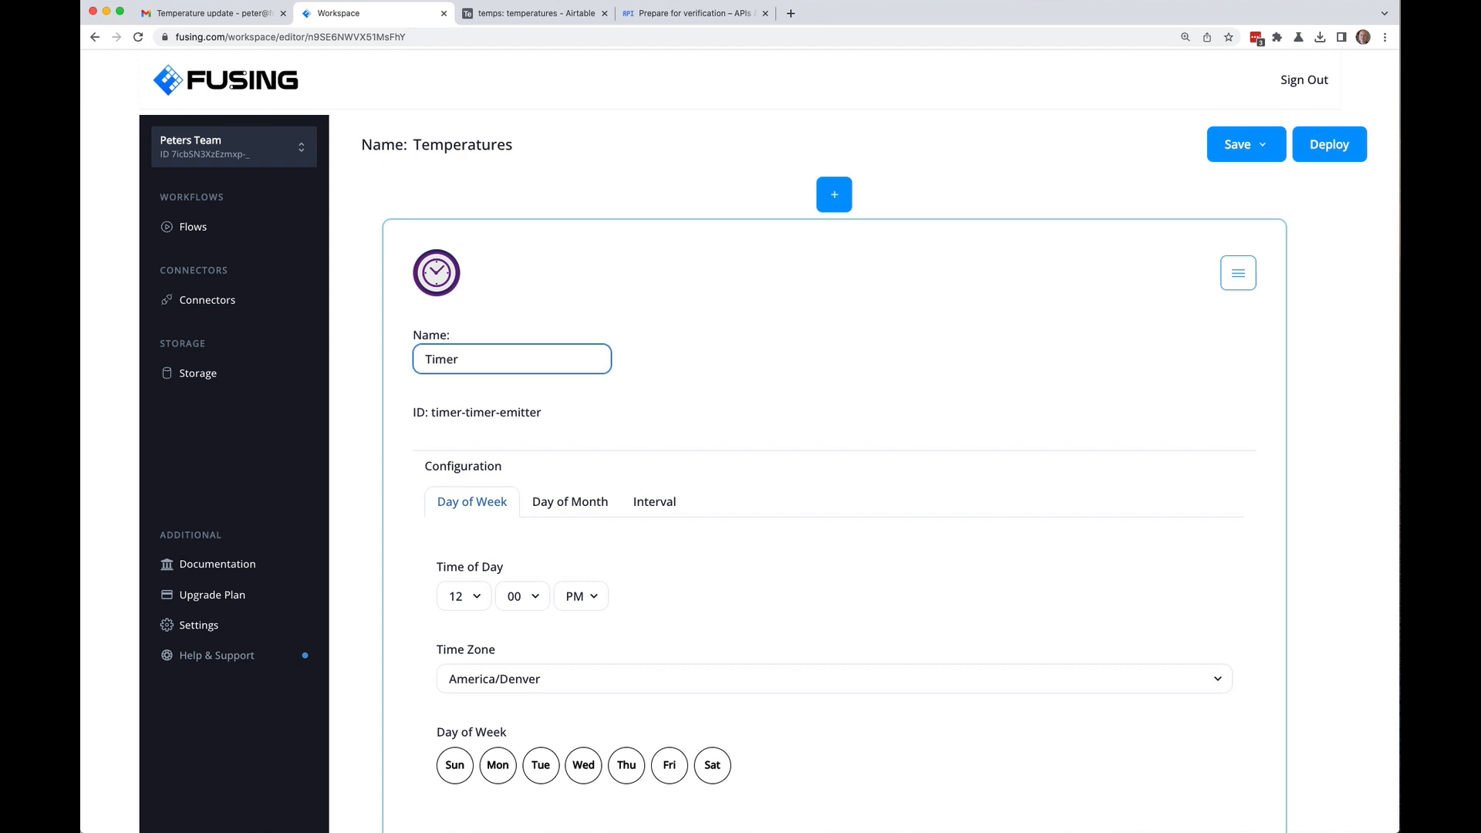
key("Return")
Step: Set the Timer's schedule to the Interval option, firing every 1 Hours
left_click(417, 455)
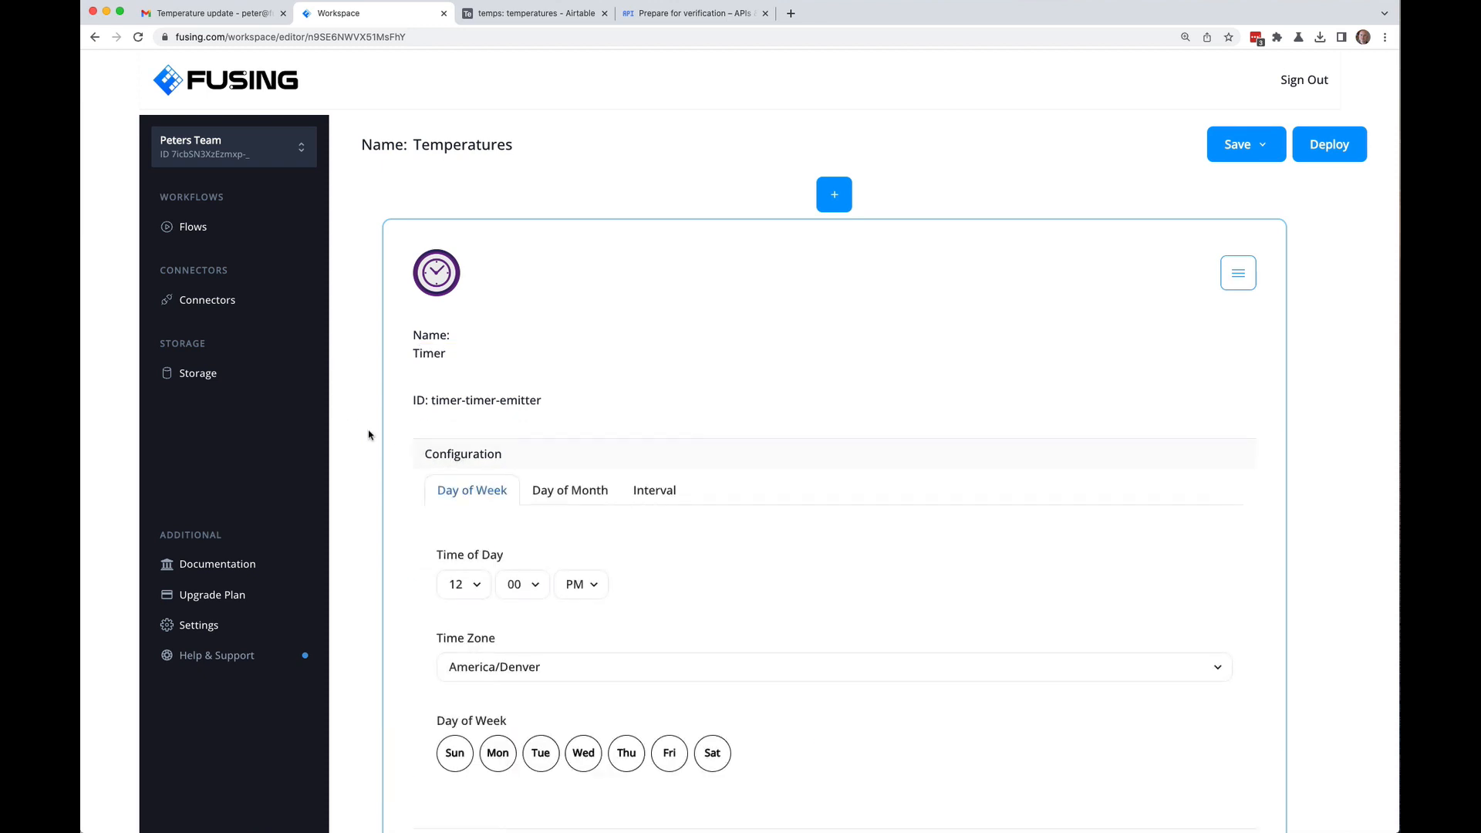
scroll(368, 434, "down", 3)
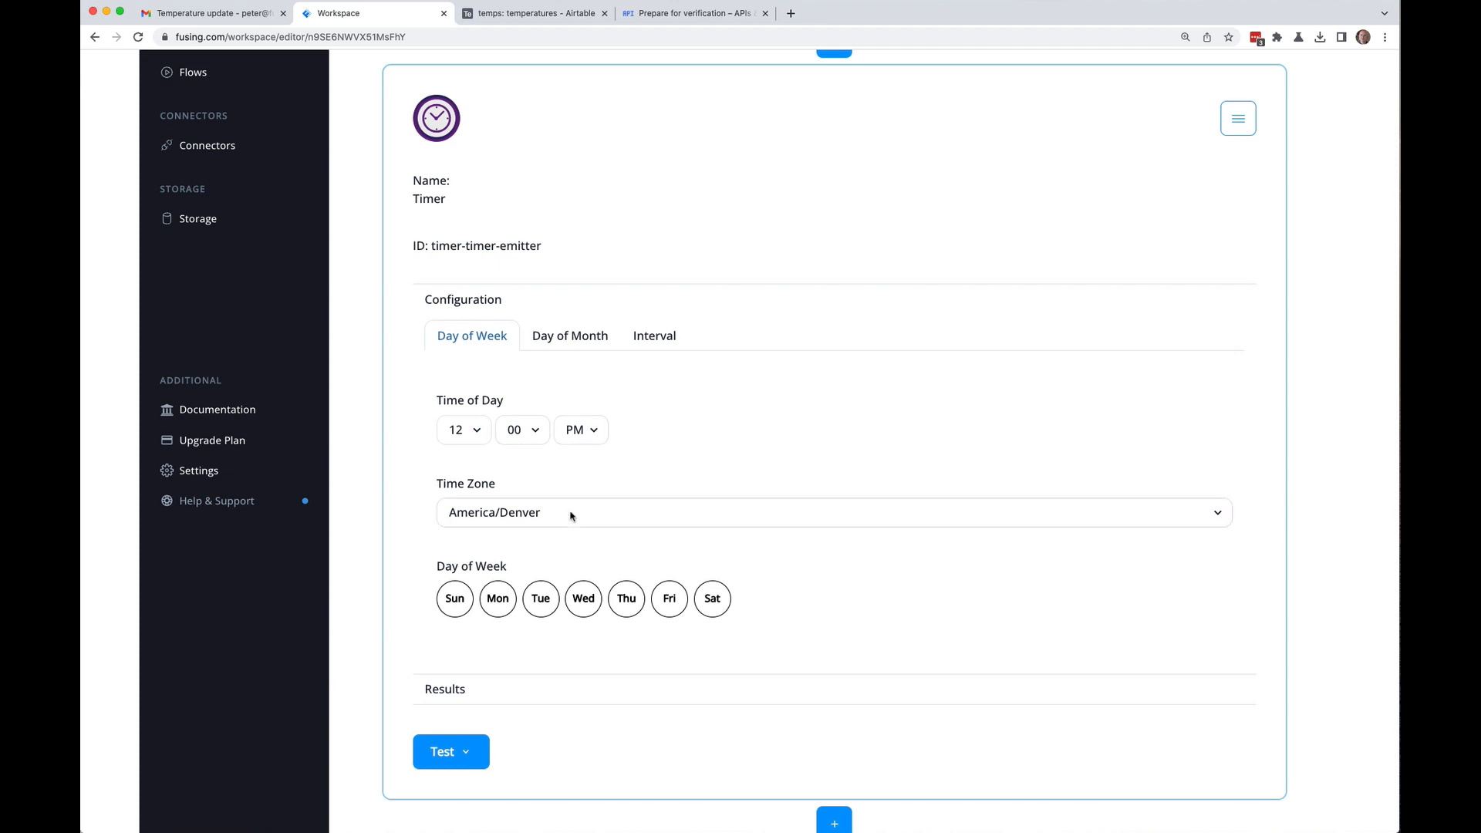
left_click(568, 339)
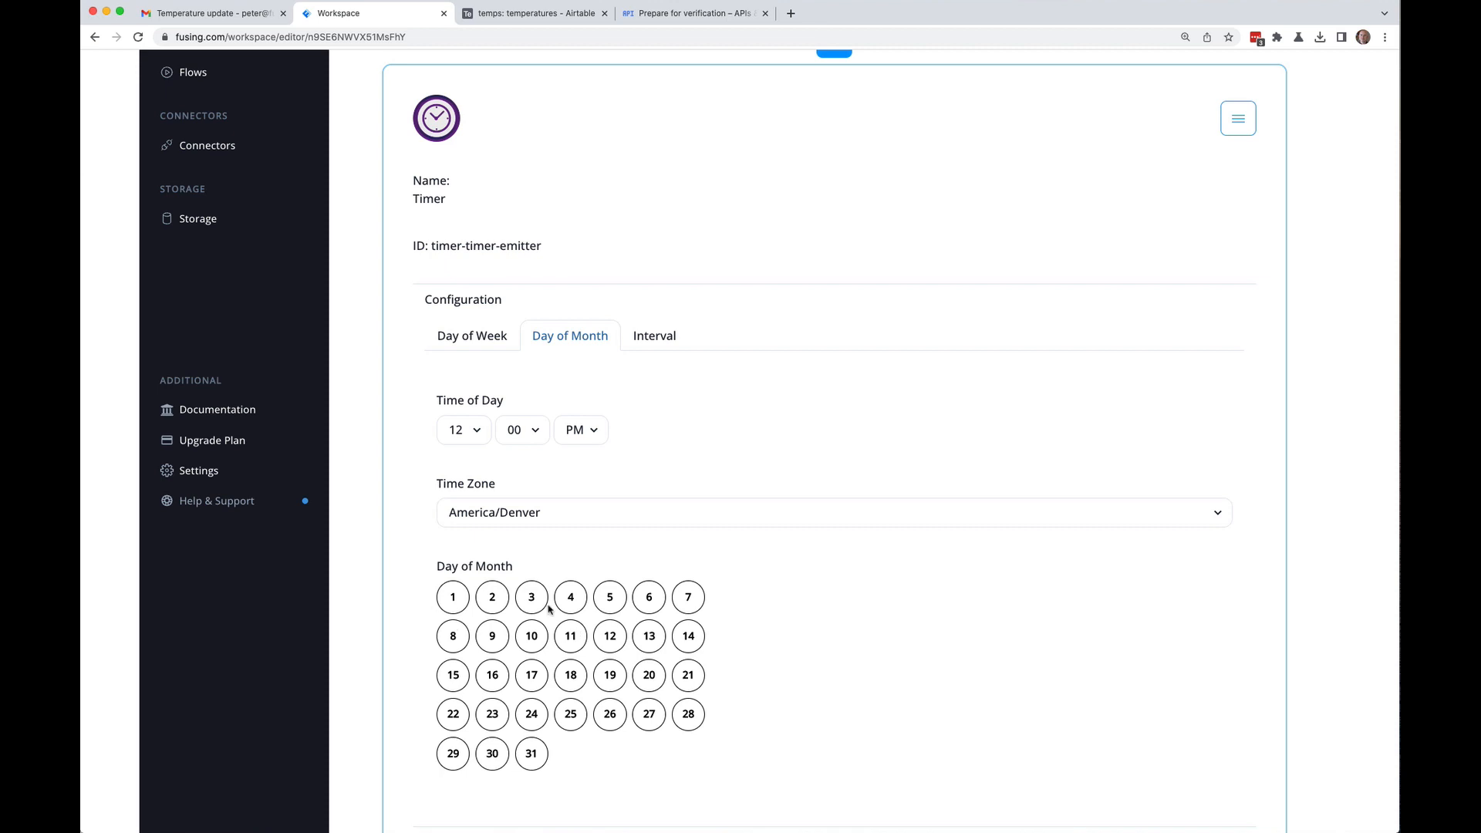
left_click(486, 338)
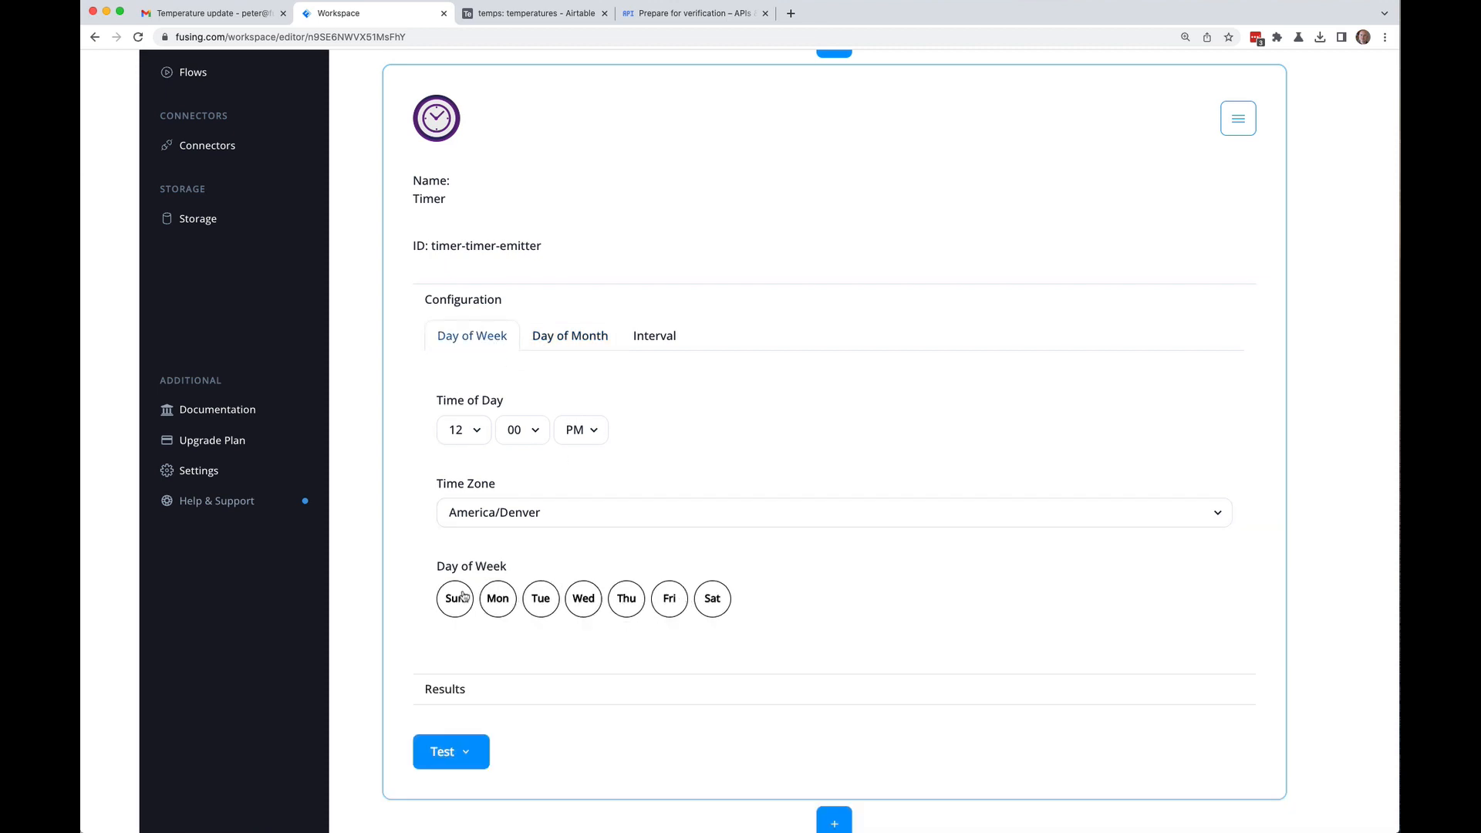
left_click(568, 337)
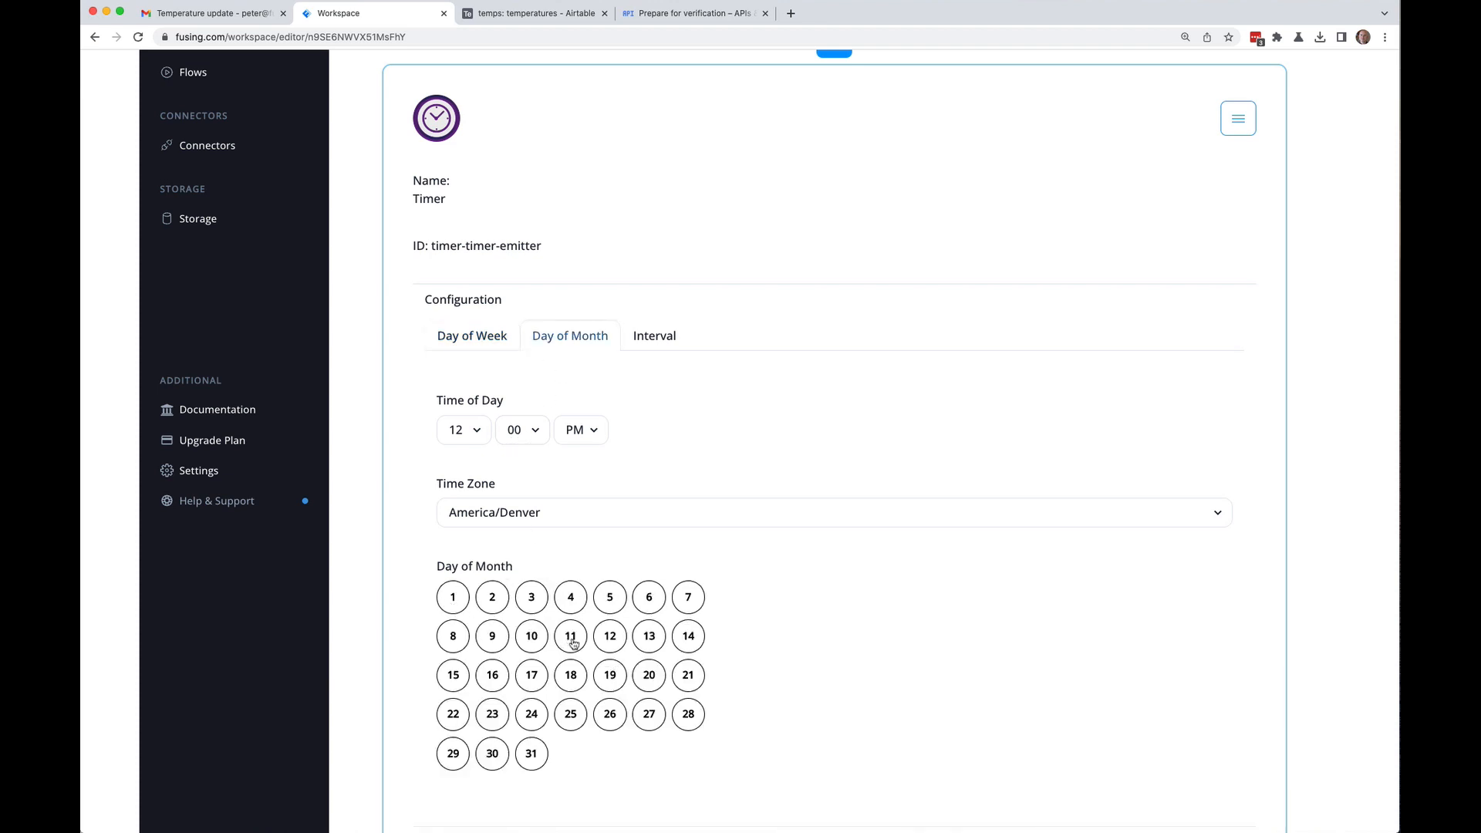
left_click(613, 684)
left_click(558, 642)
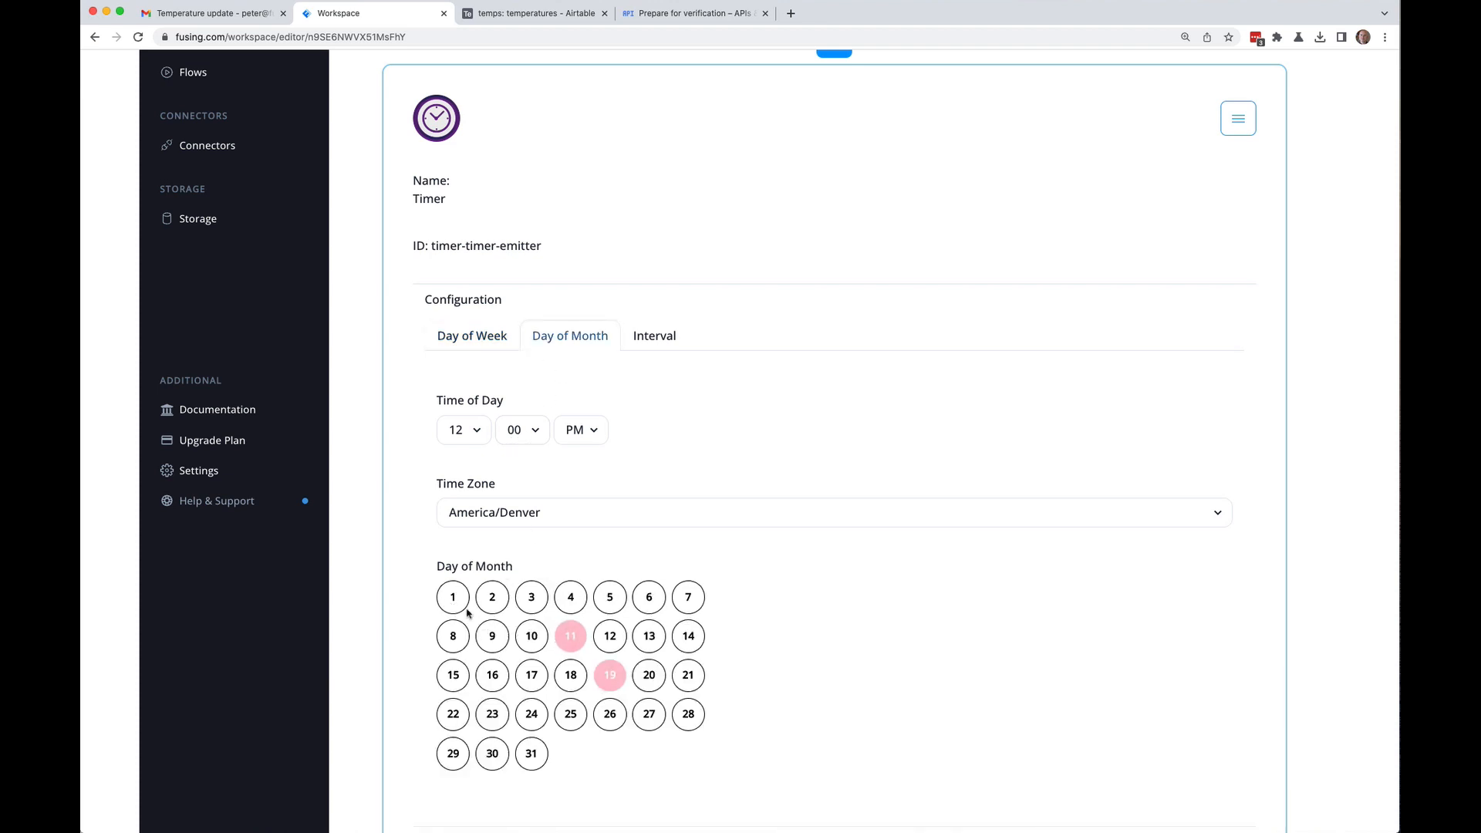
left_click(466, 595)
left_click(661, 341)
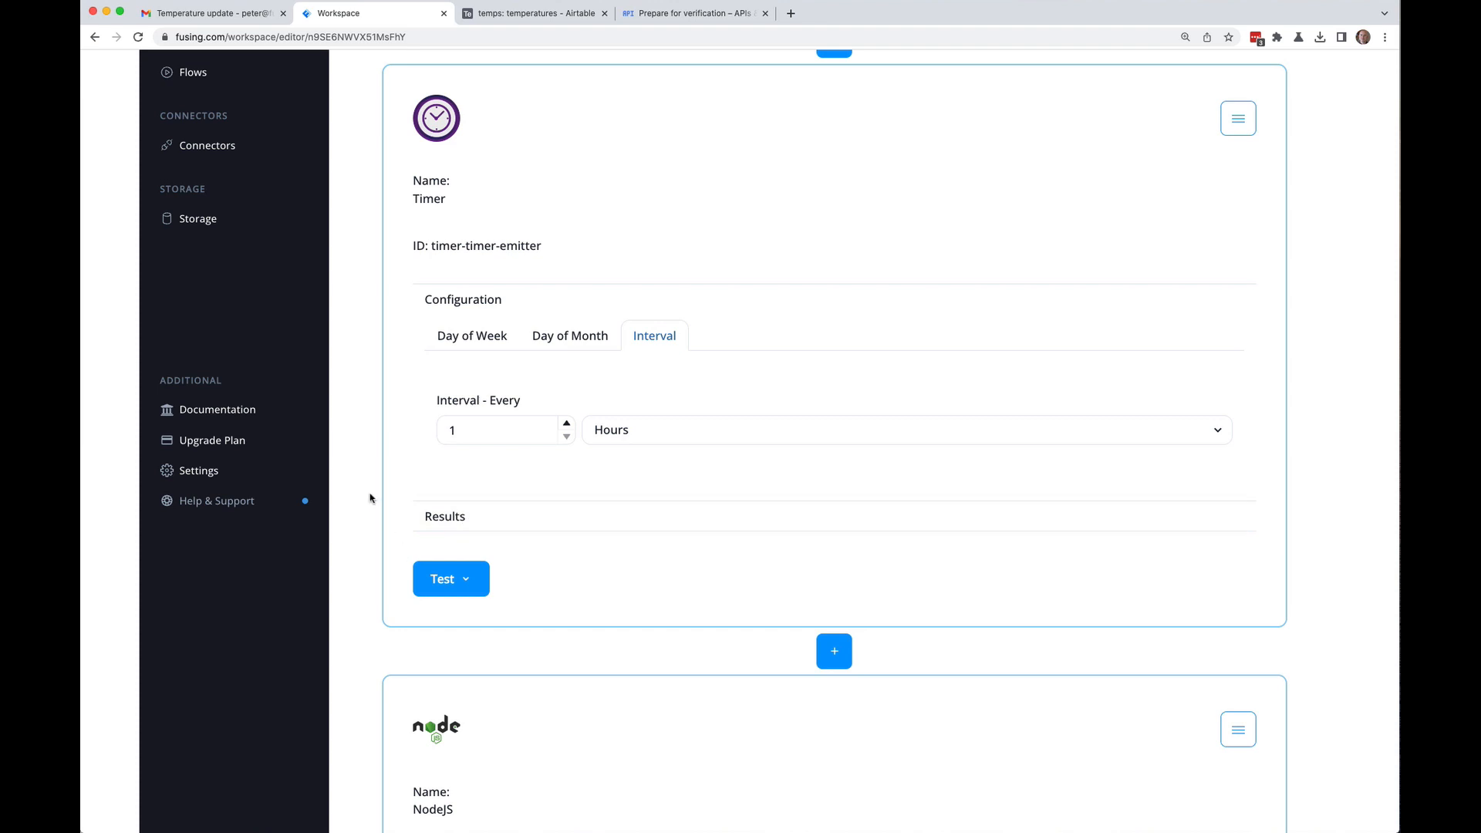
scroll(368, 498, "up", 5)
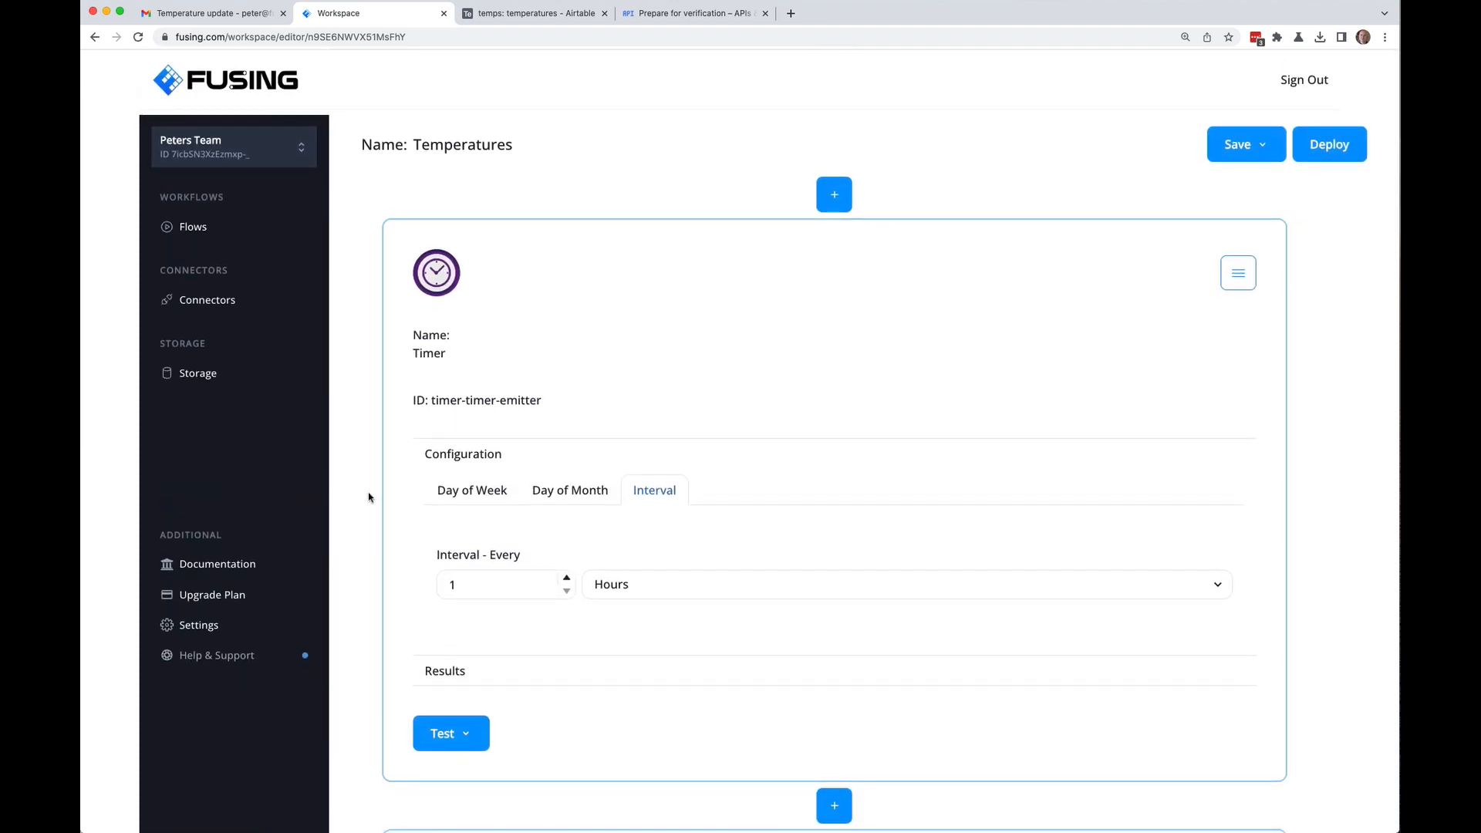
Step: Add a Webhook Emitter block above the Timer and copy its webhook URL
left_click(838, 195)
left_click(782, 222)
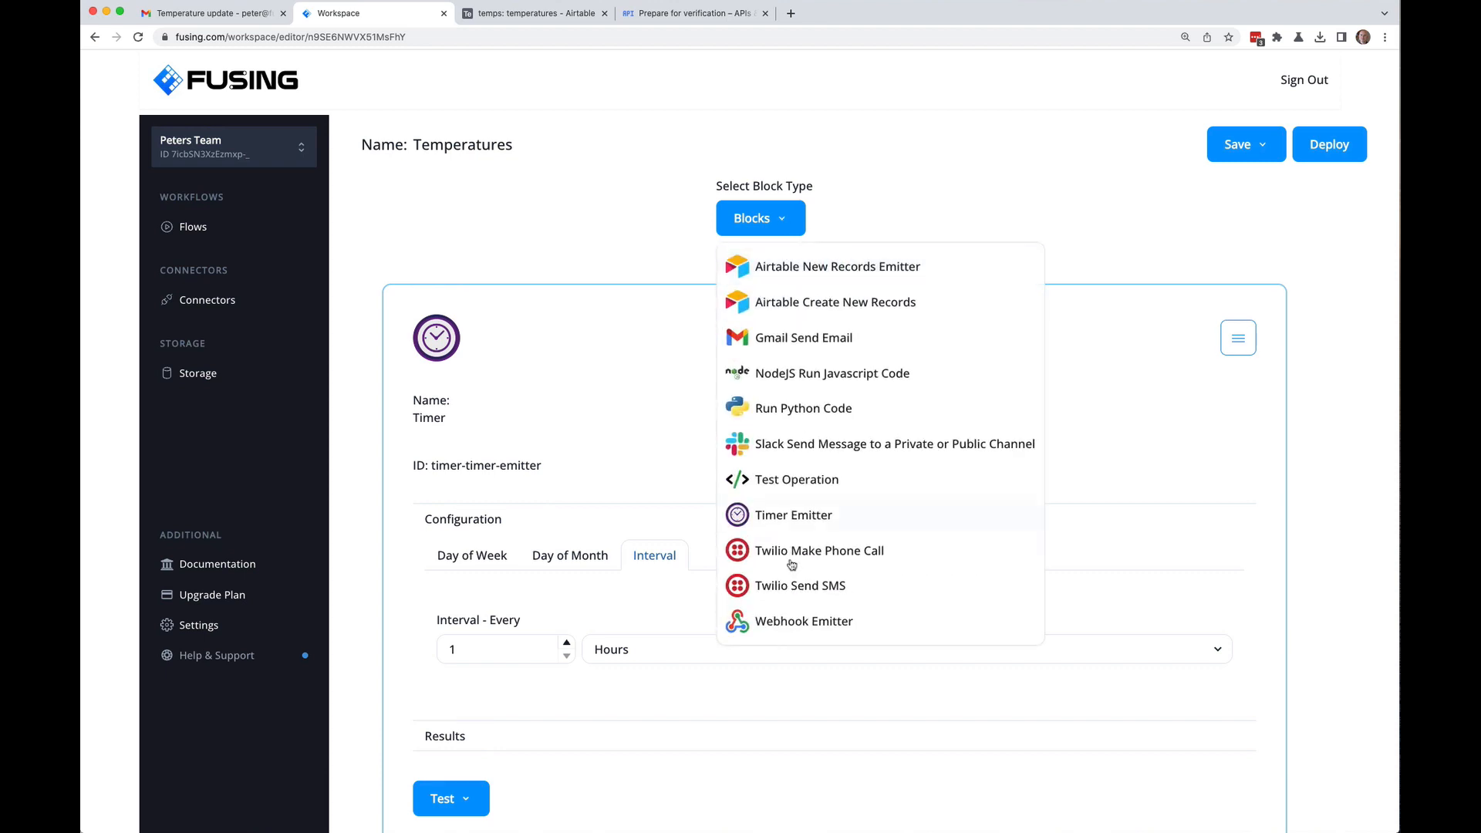
left_click(758, 617)
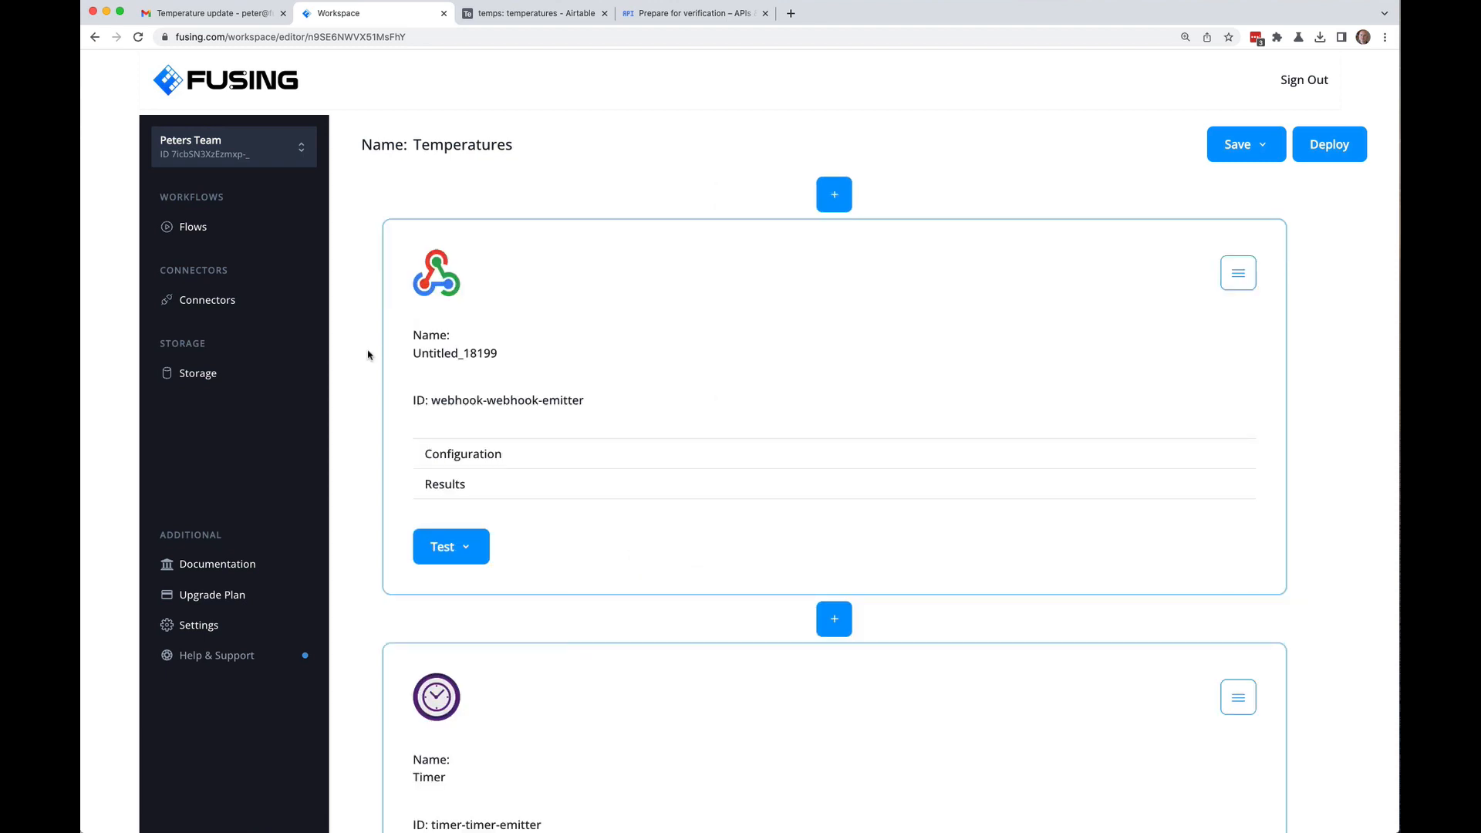
scroll(368, 354, "down", 2)
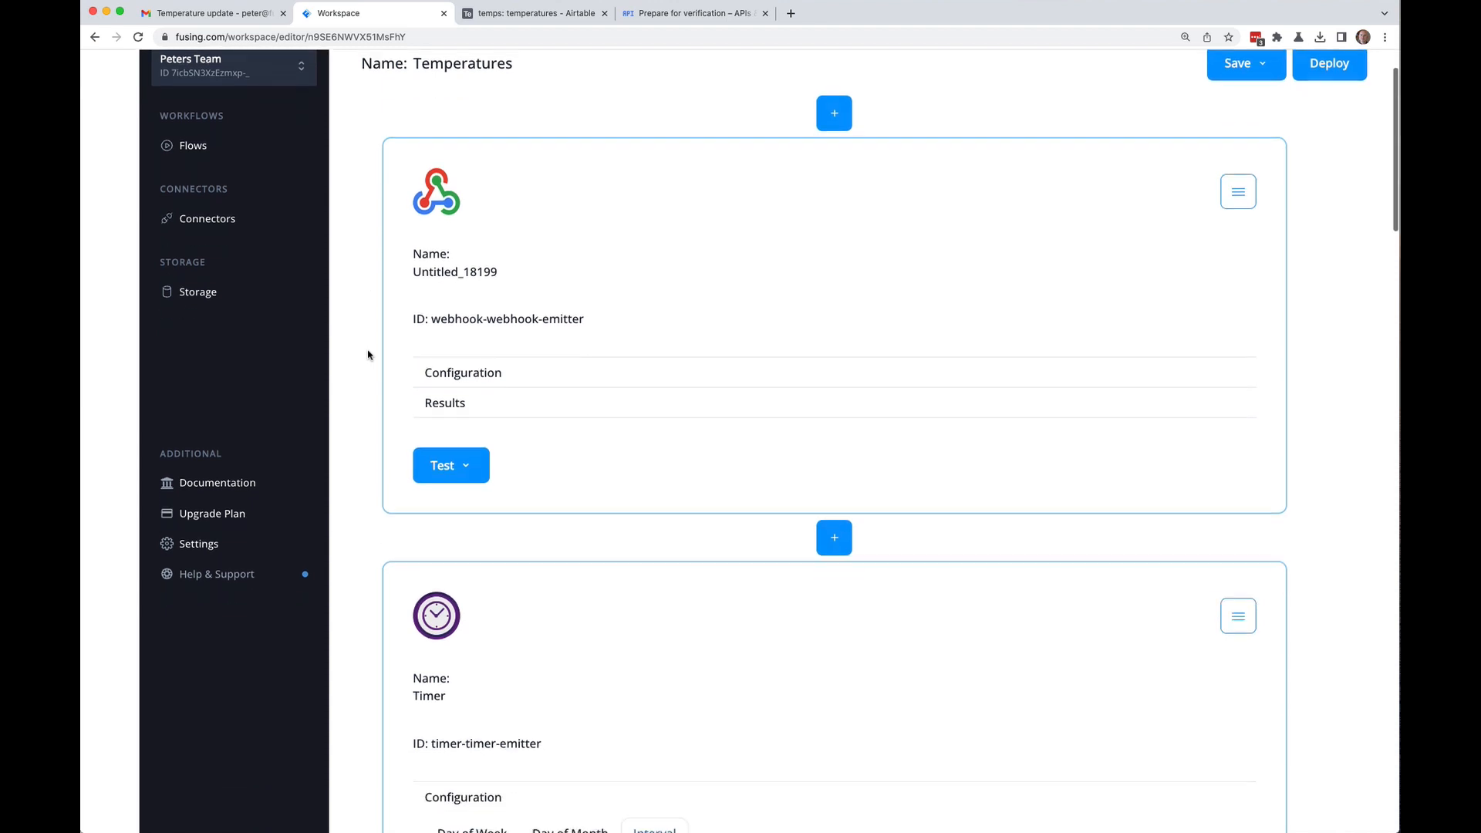
left_click(478, 373)
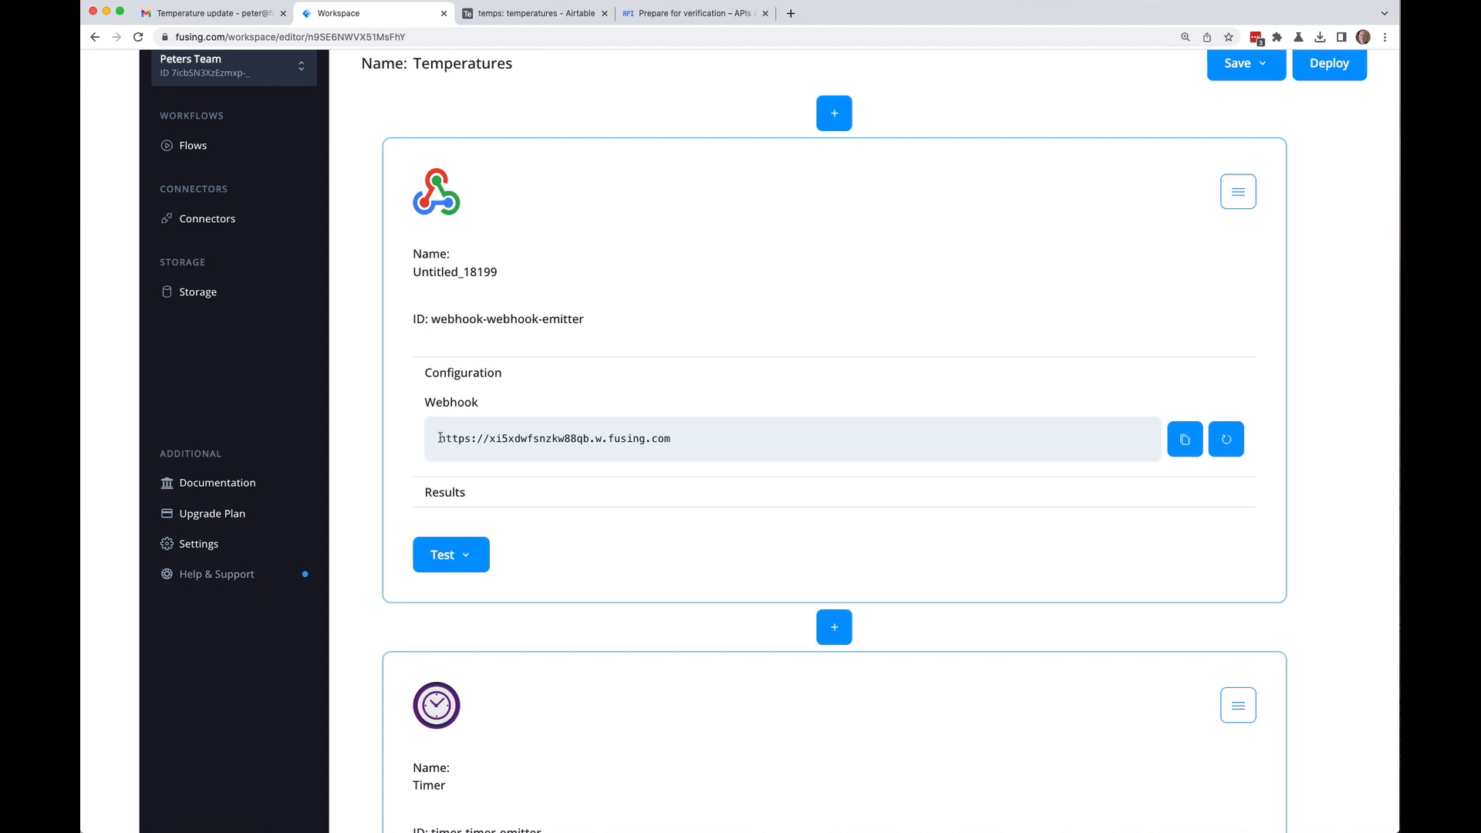
left_click(1186, 441)
Step: Save the Temperatures flow
scroll(1327, 324, "up", 3)
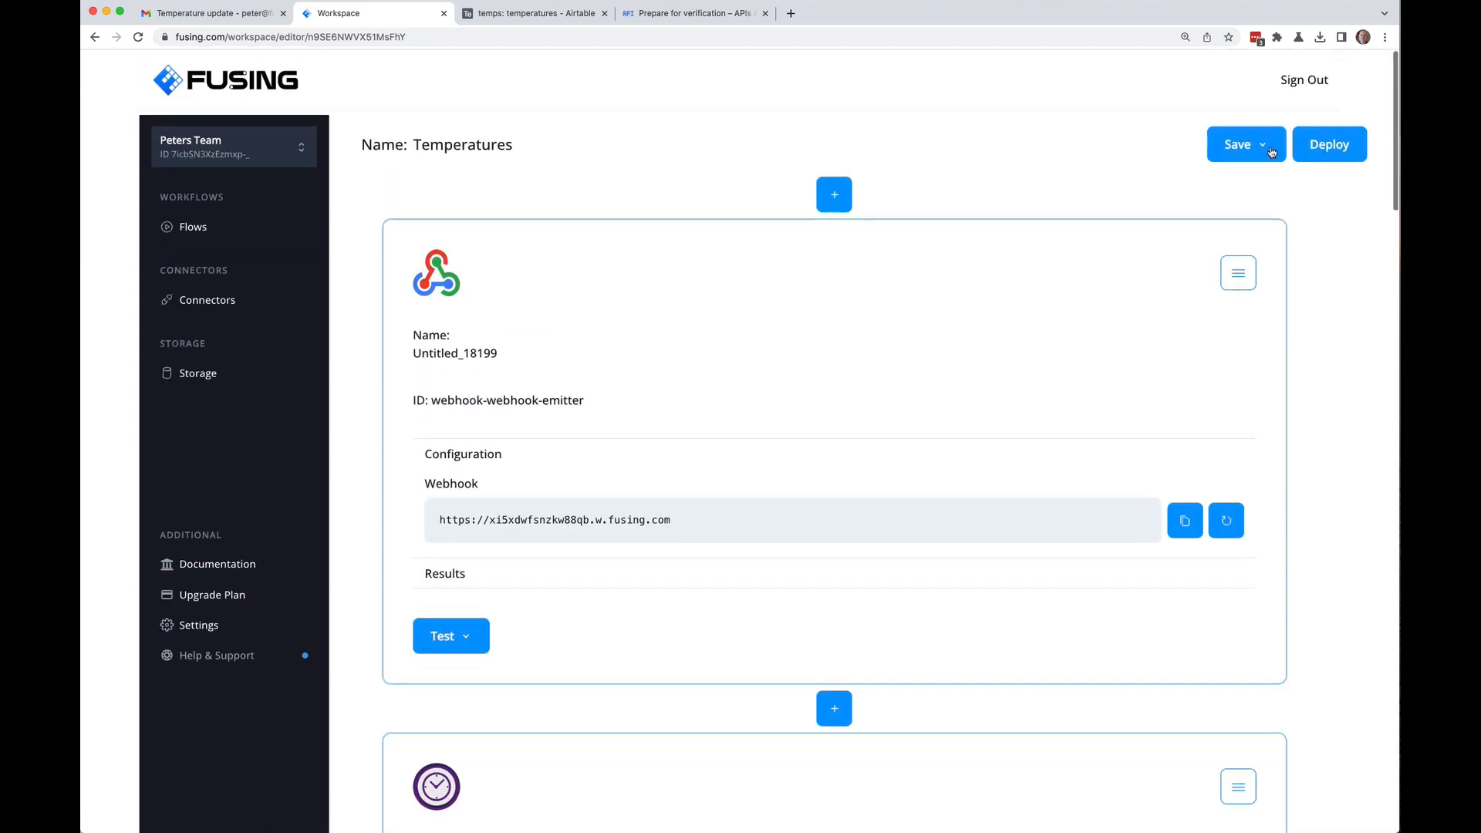
left_click(1266, 146)
left_click(1296, 192)
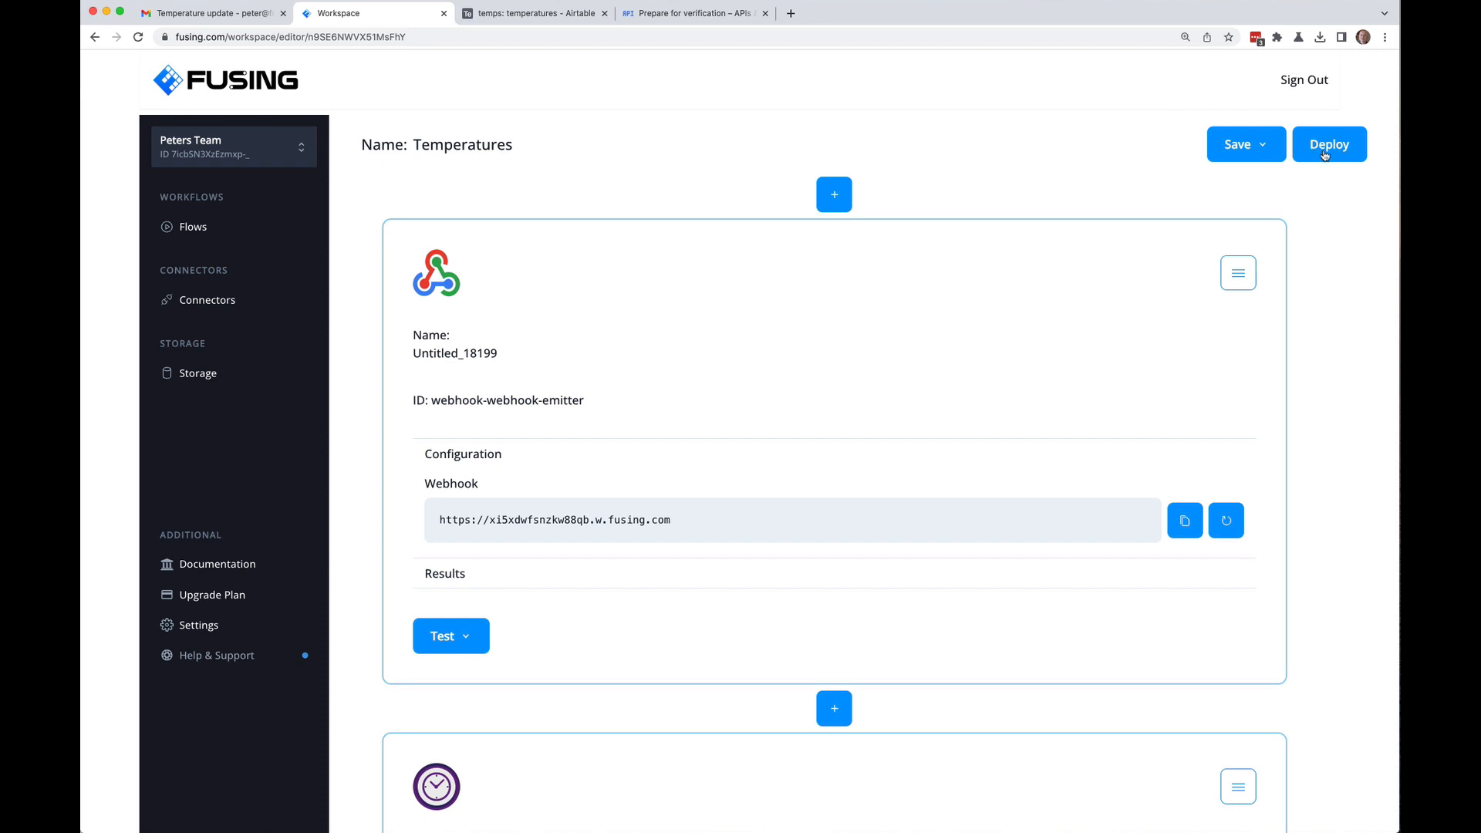
Step: Deploy the Temperatures flow
left_click(1324, 154)
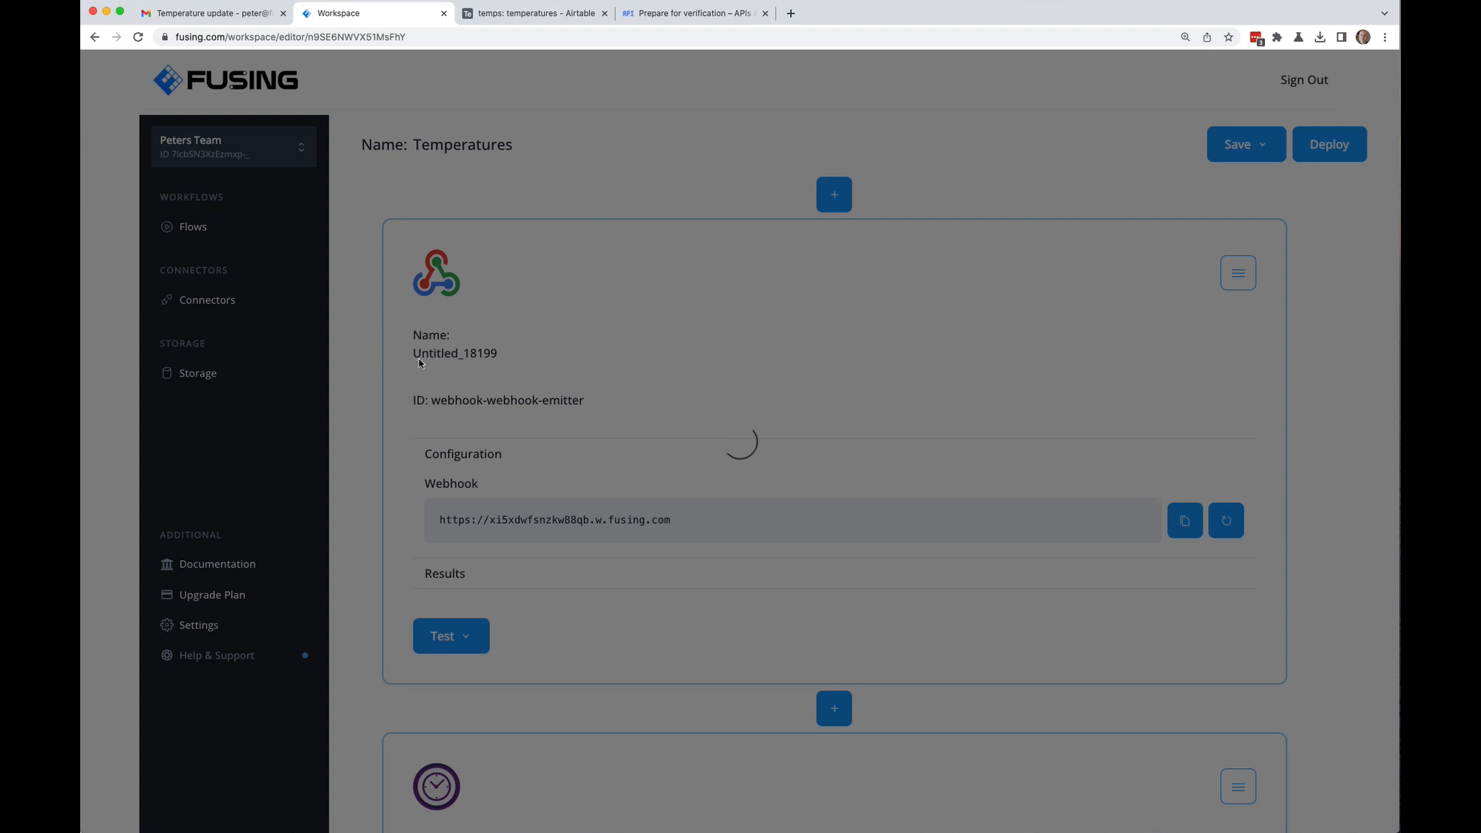
scroll(353, 360, "down", 5)
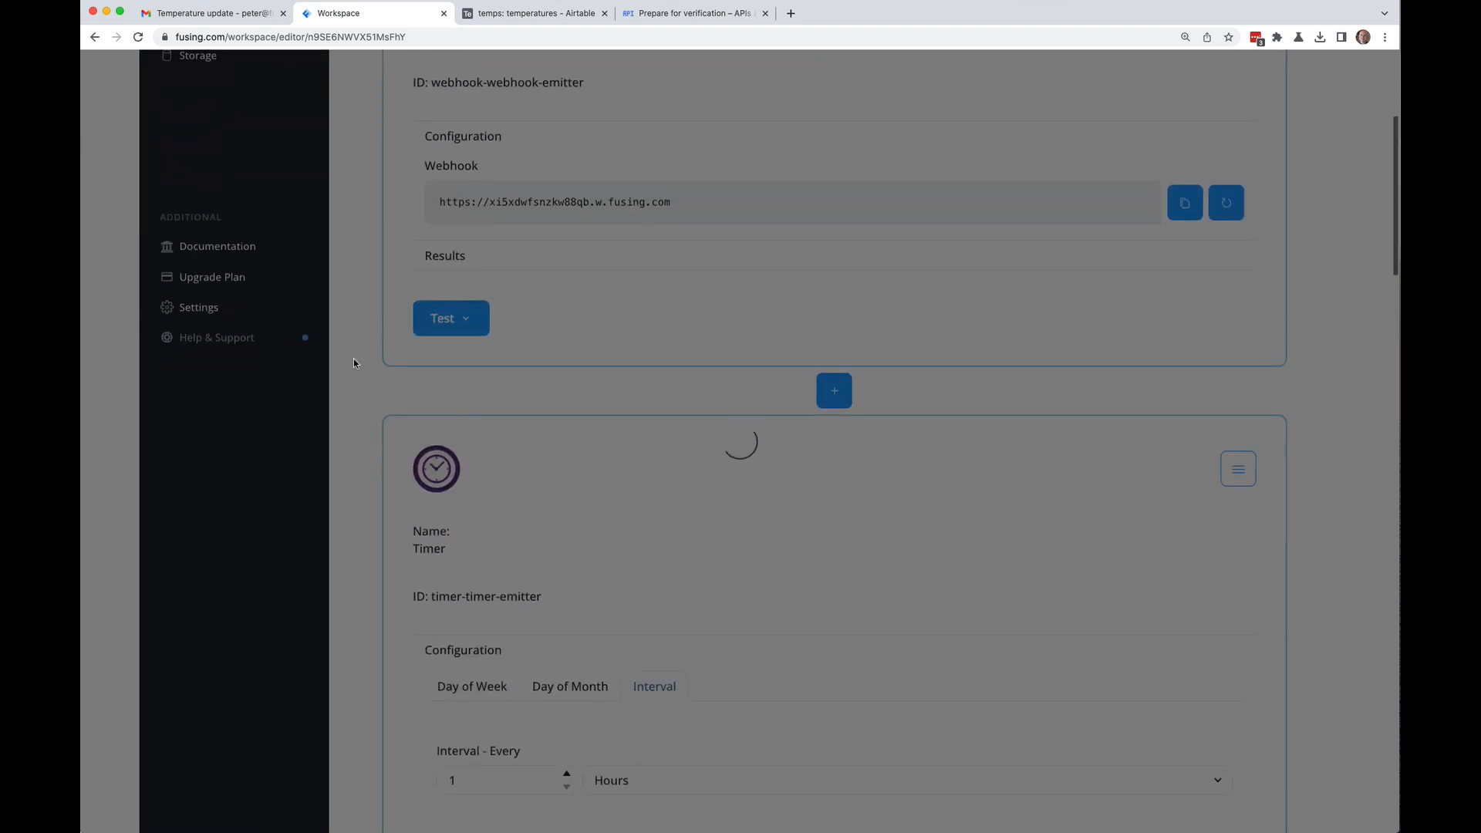
scroll(363, 400, "up", 5)
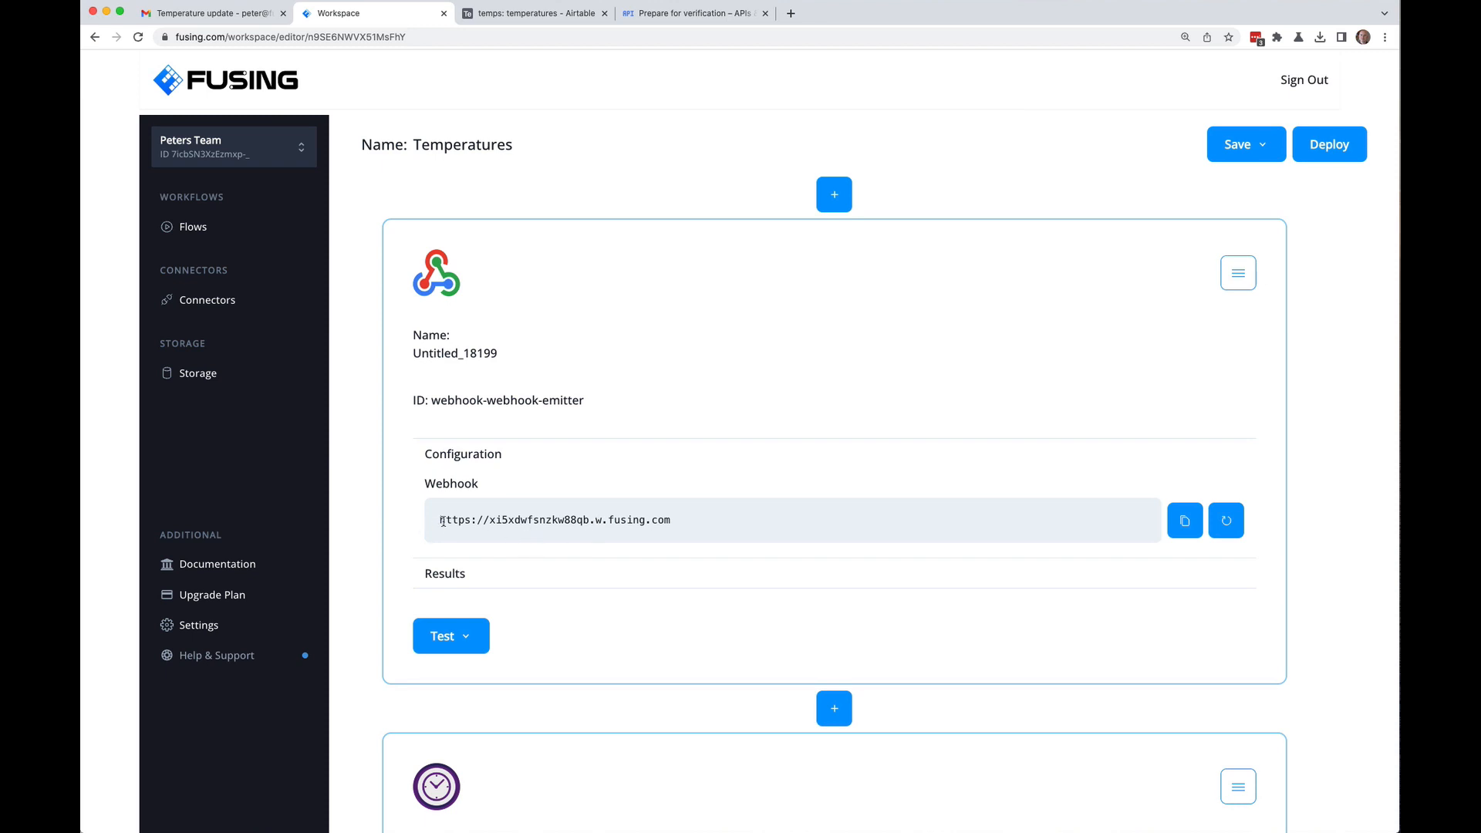
Step: Copy the flow's webhook URL and bring up the Temperature update email in Gmail
left_click_drag(438, 520, 716, 526)
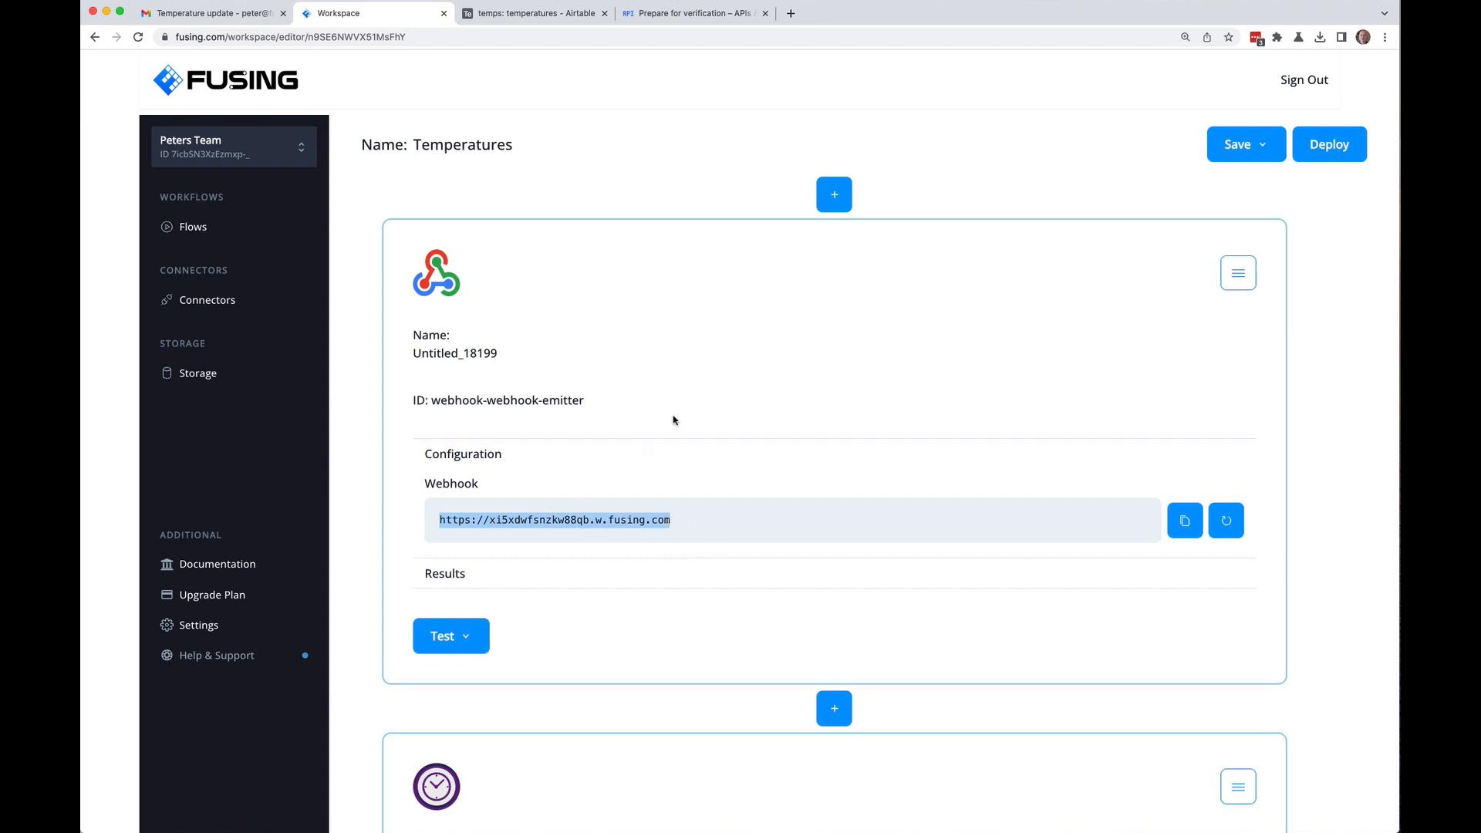
scroll(363, 496, "down", 10)
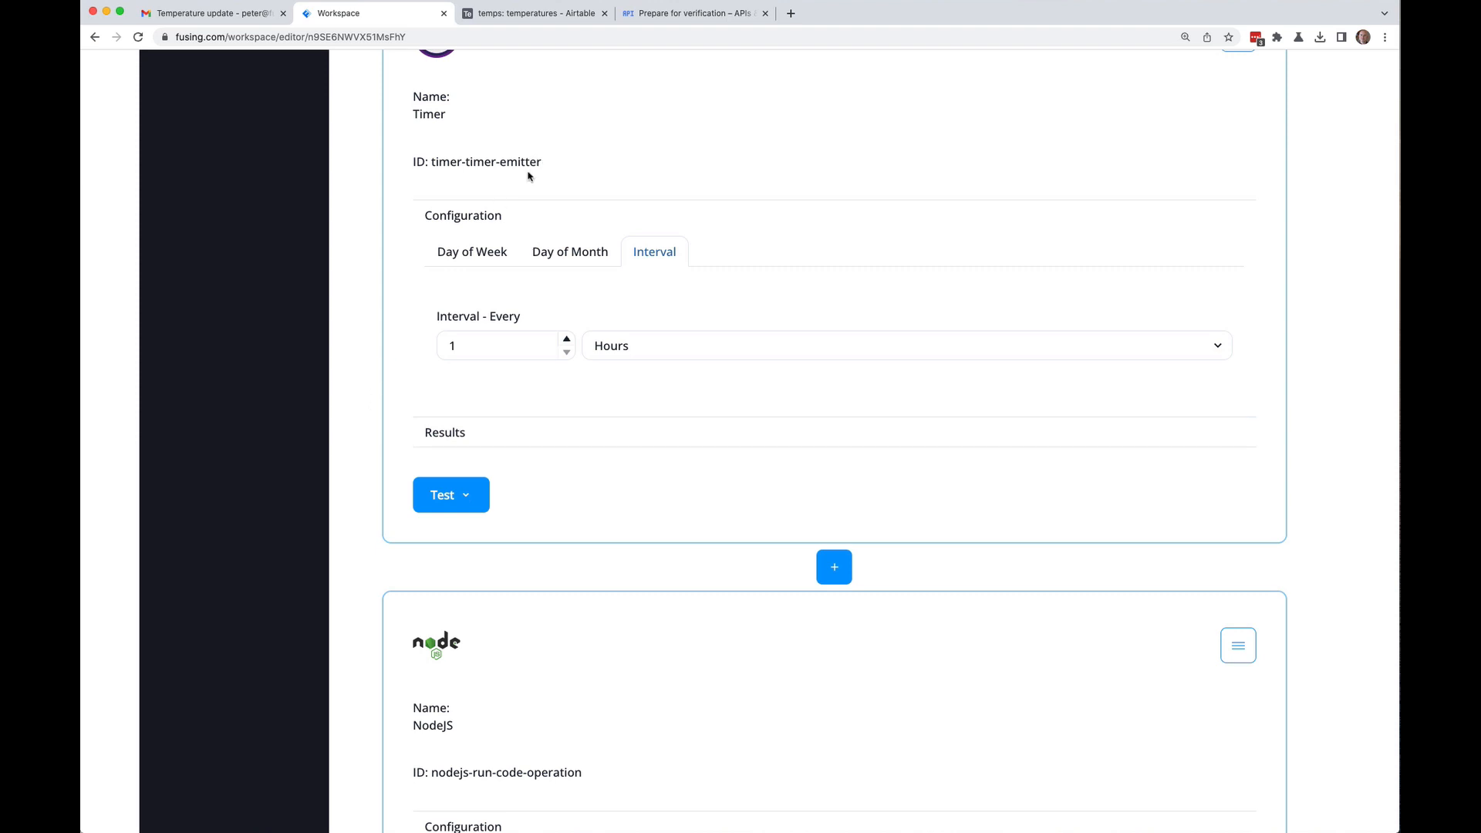
scroll(371, 271, "down", 15)
scroll(371, 270, "down", 7)
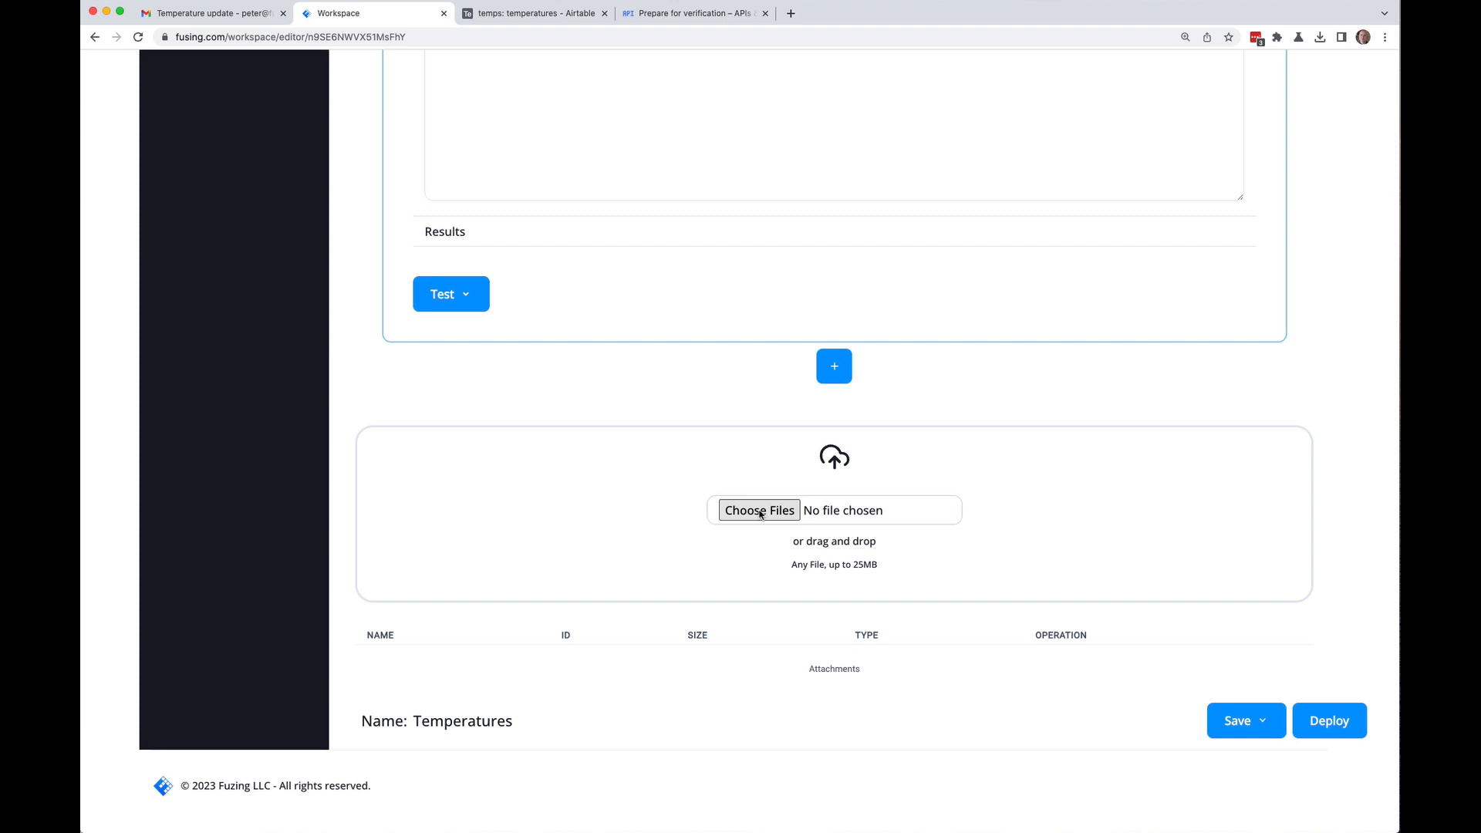
scroll(359, 267, "down", 7)
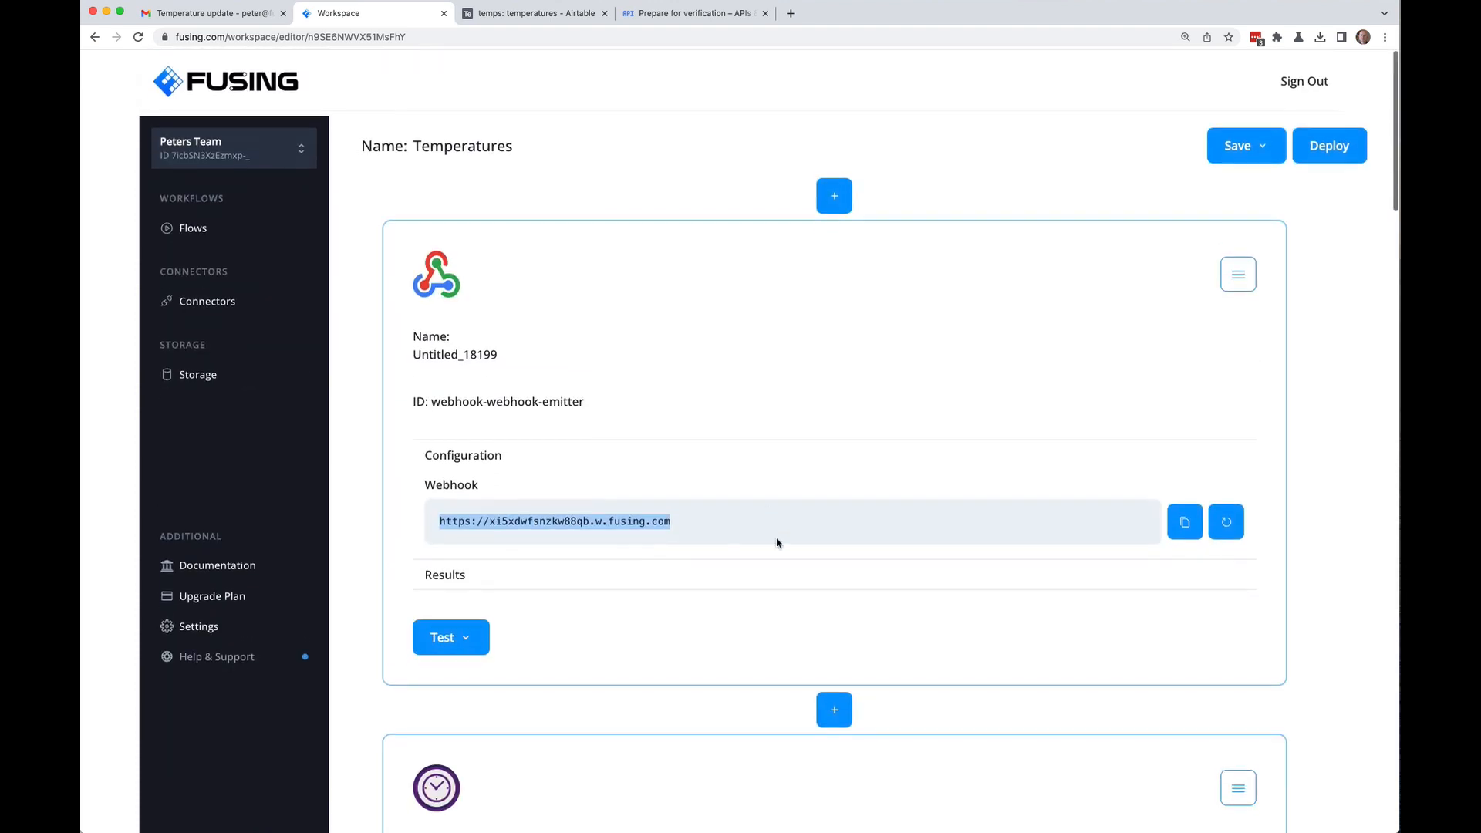
left_click(1192, 523)
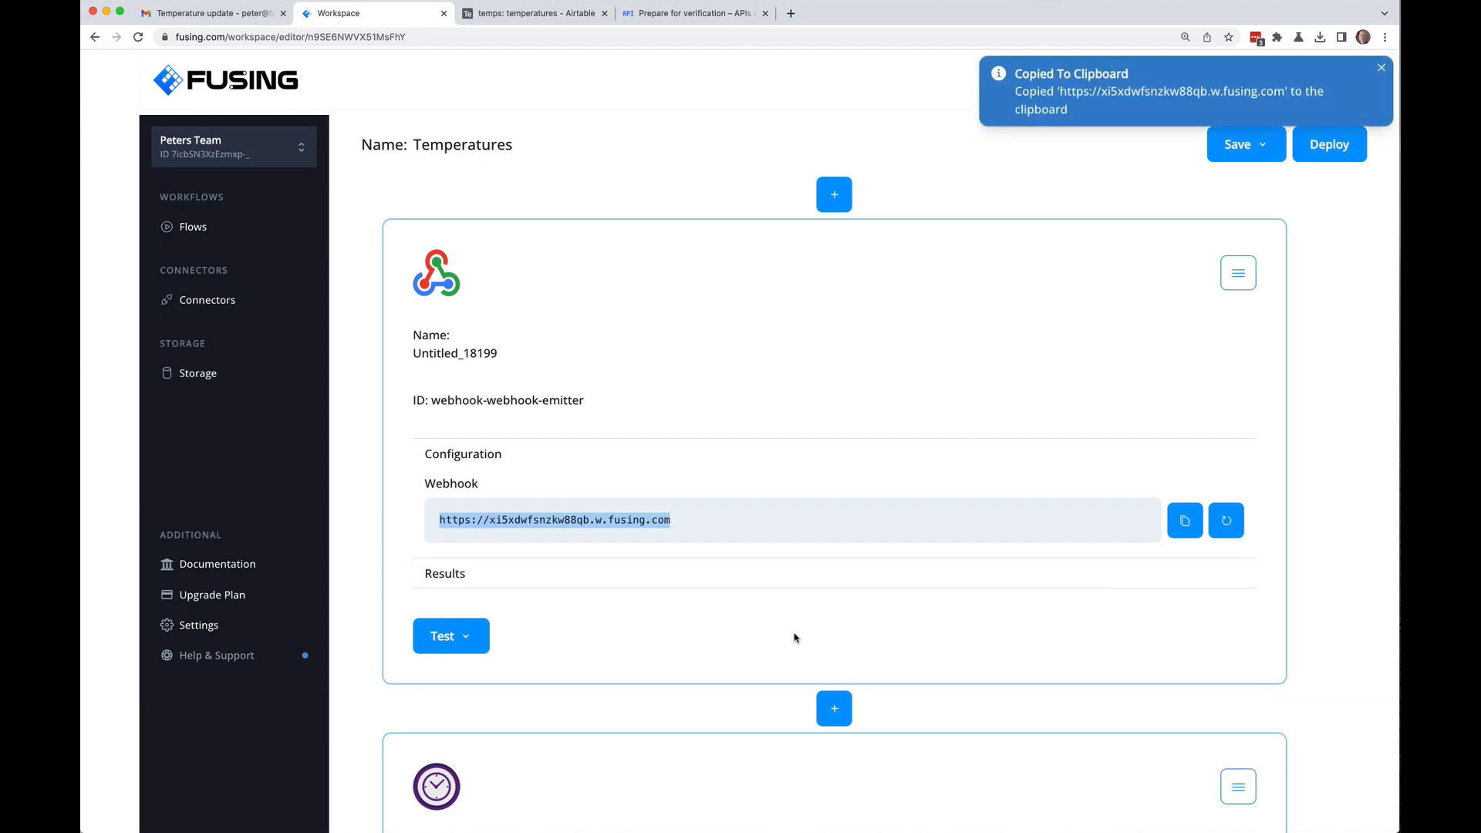
left_click(291, 15)
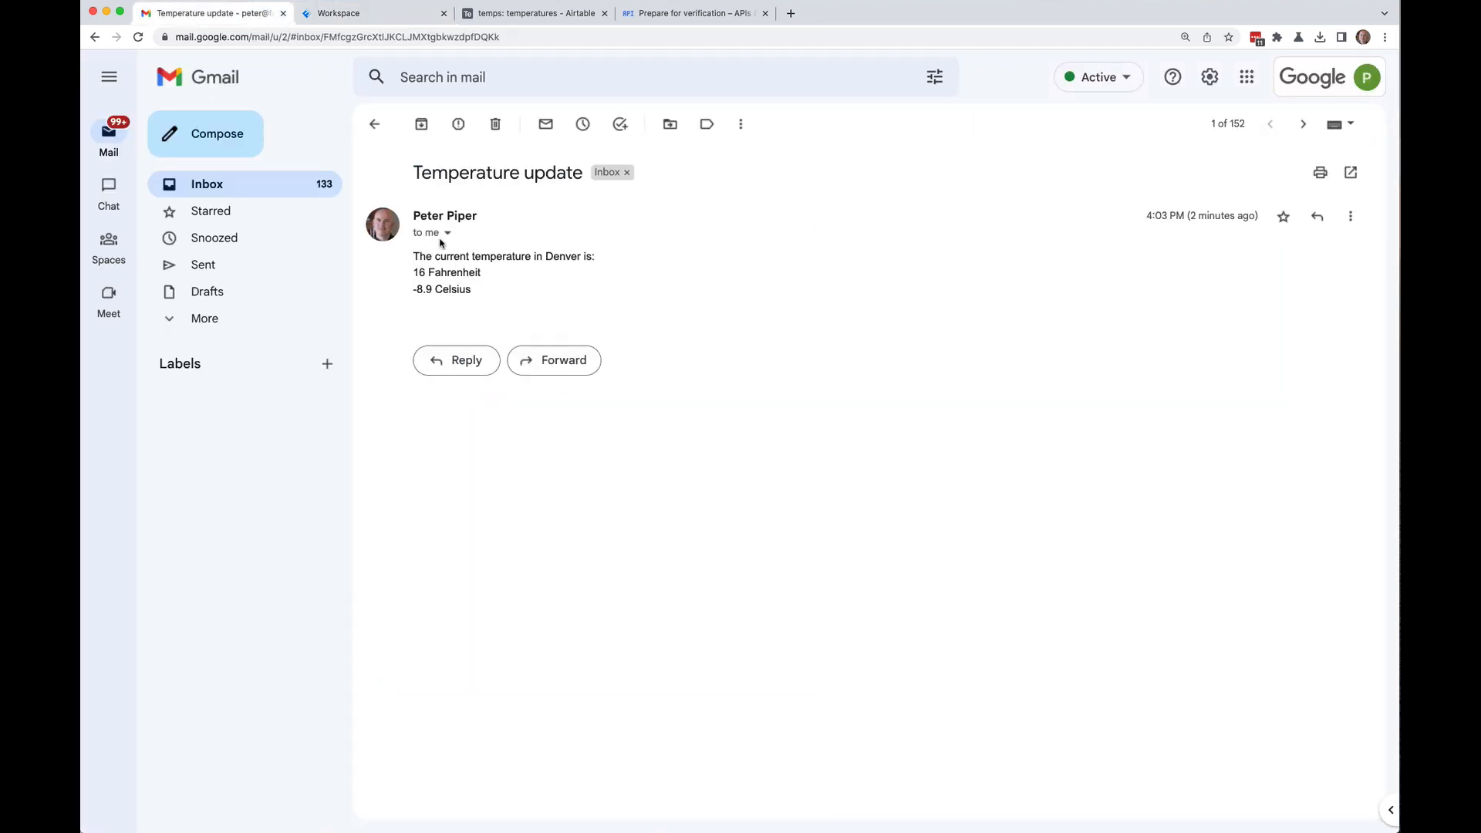
Step: Trash the old Temperature update email and call the webhook twice with curl
left_click(494, 123)
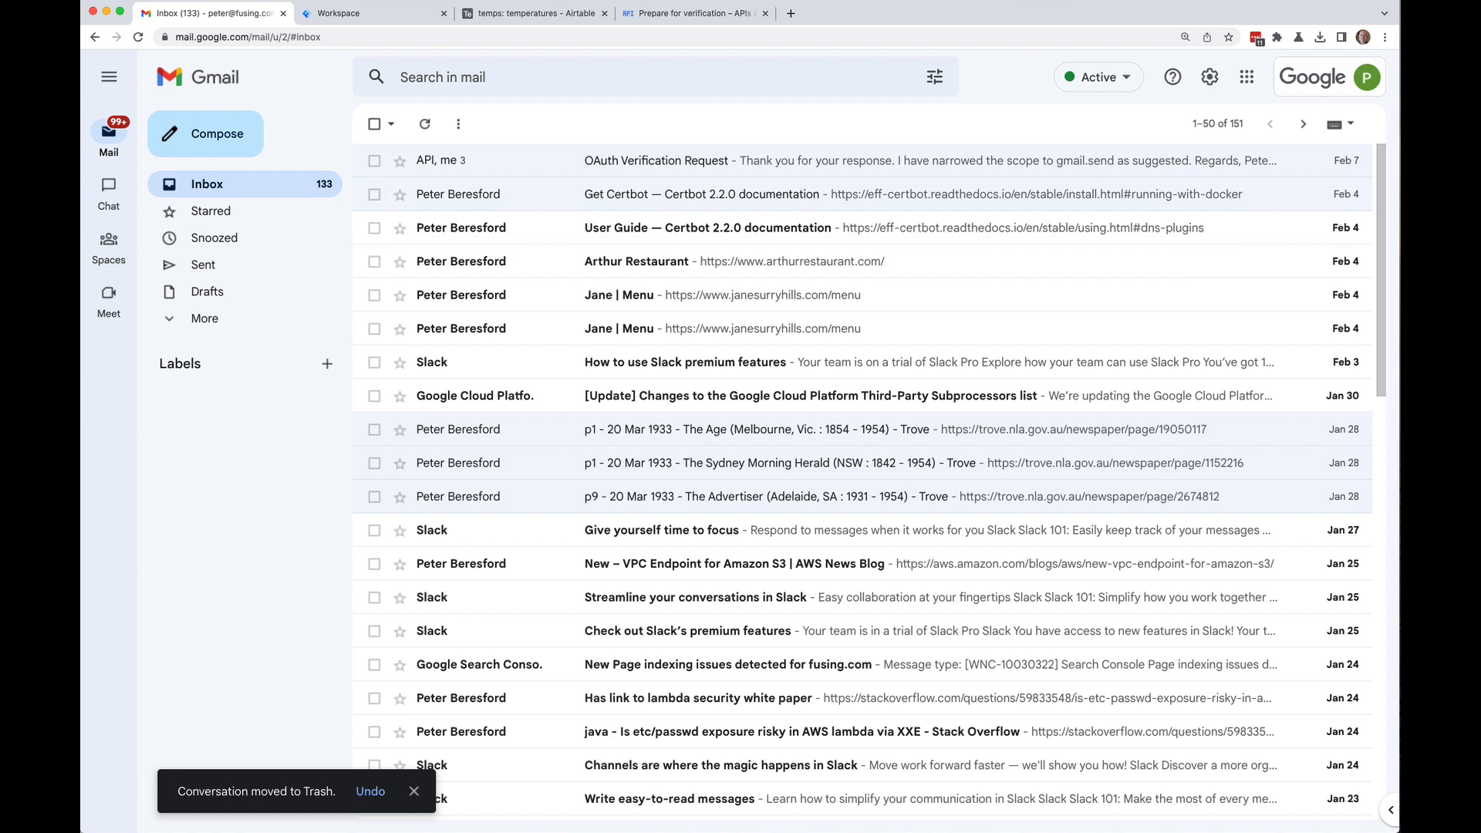
key("super+Tab")
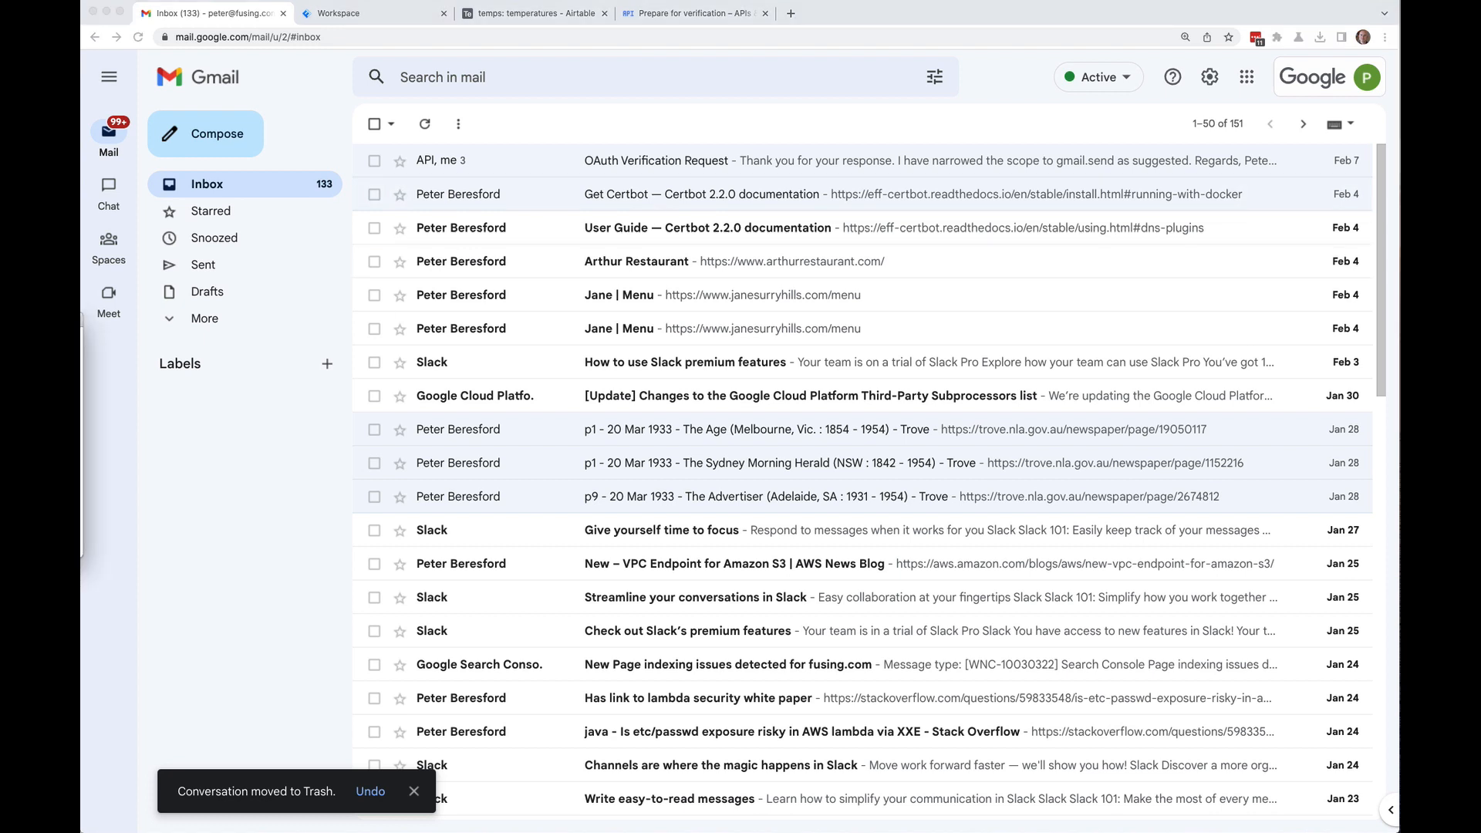
left_click_drag(578, 328, 790, 356)
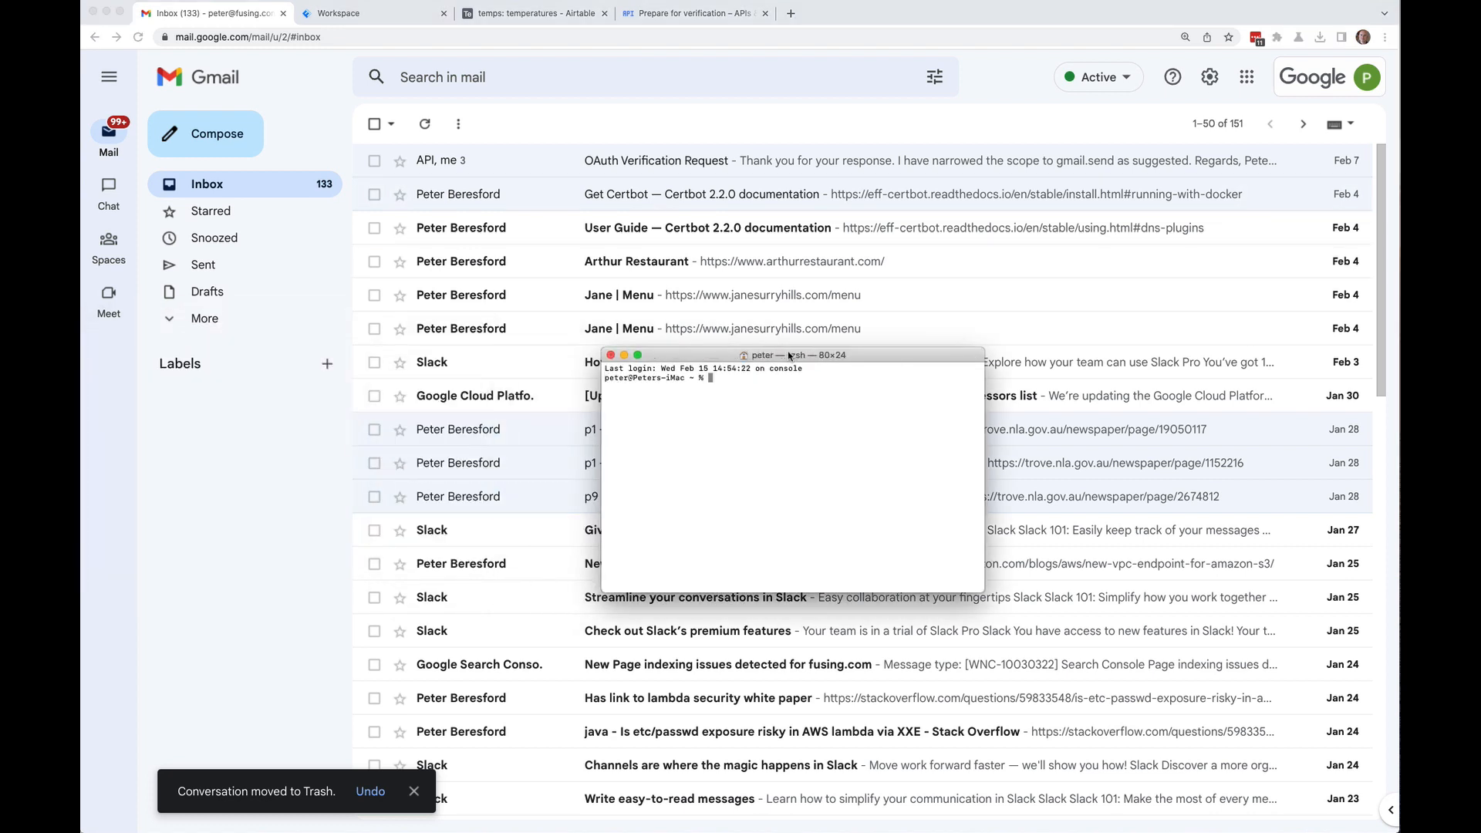
type("curl")
key("super+v")
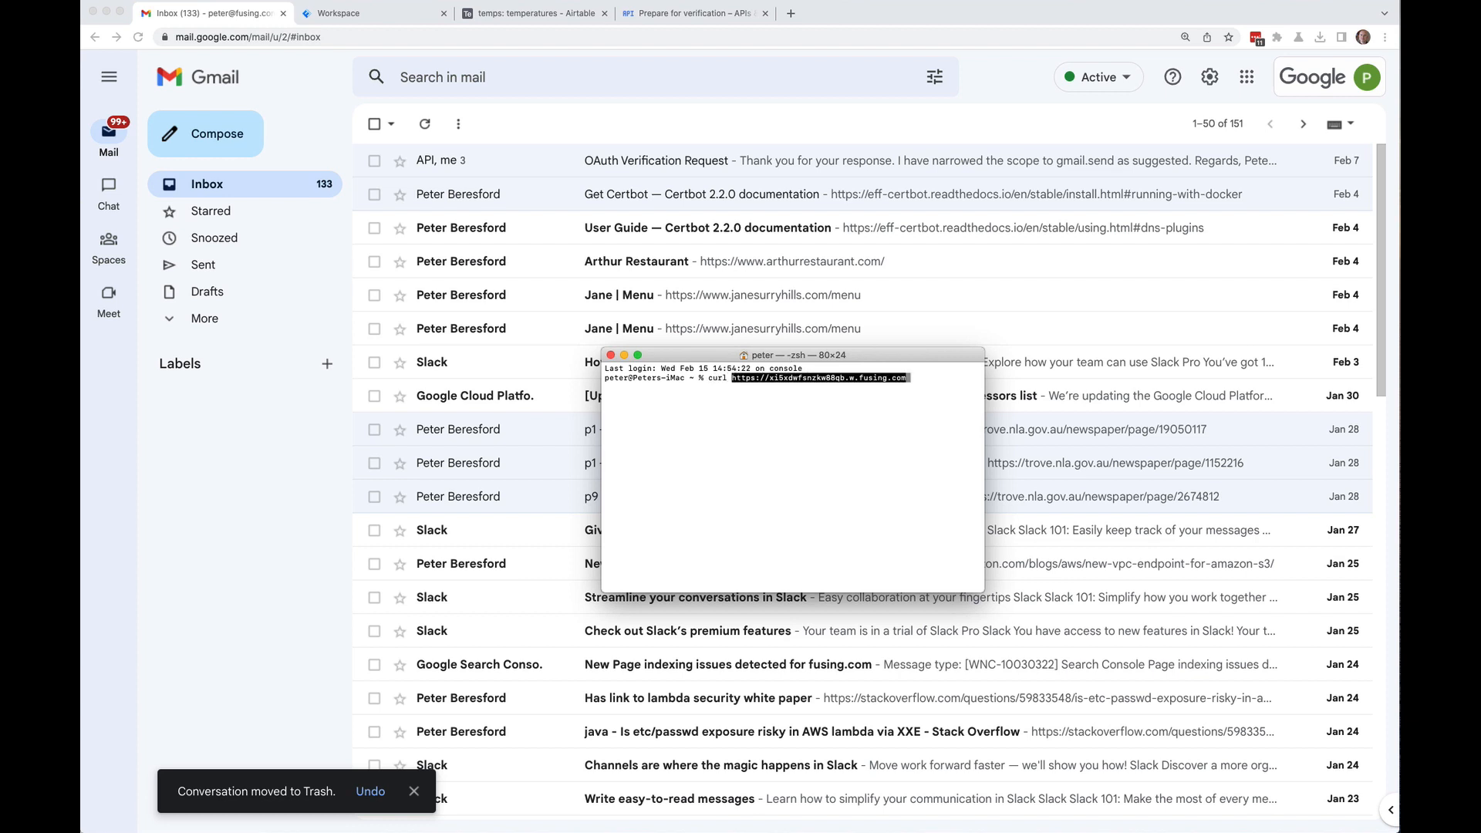
key("Return")
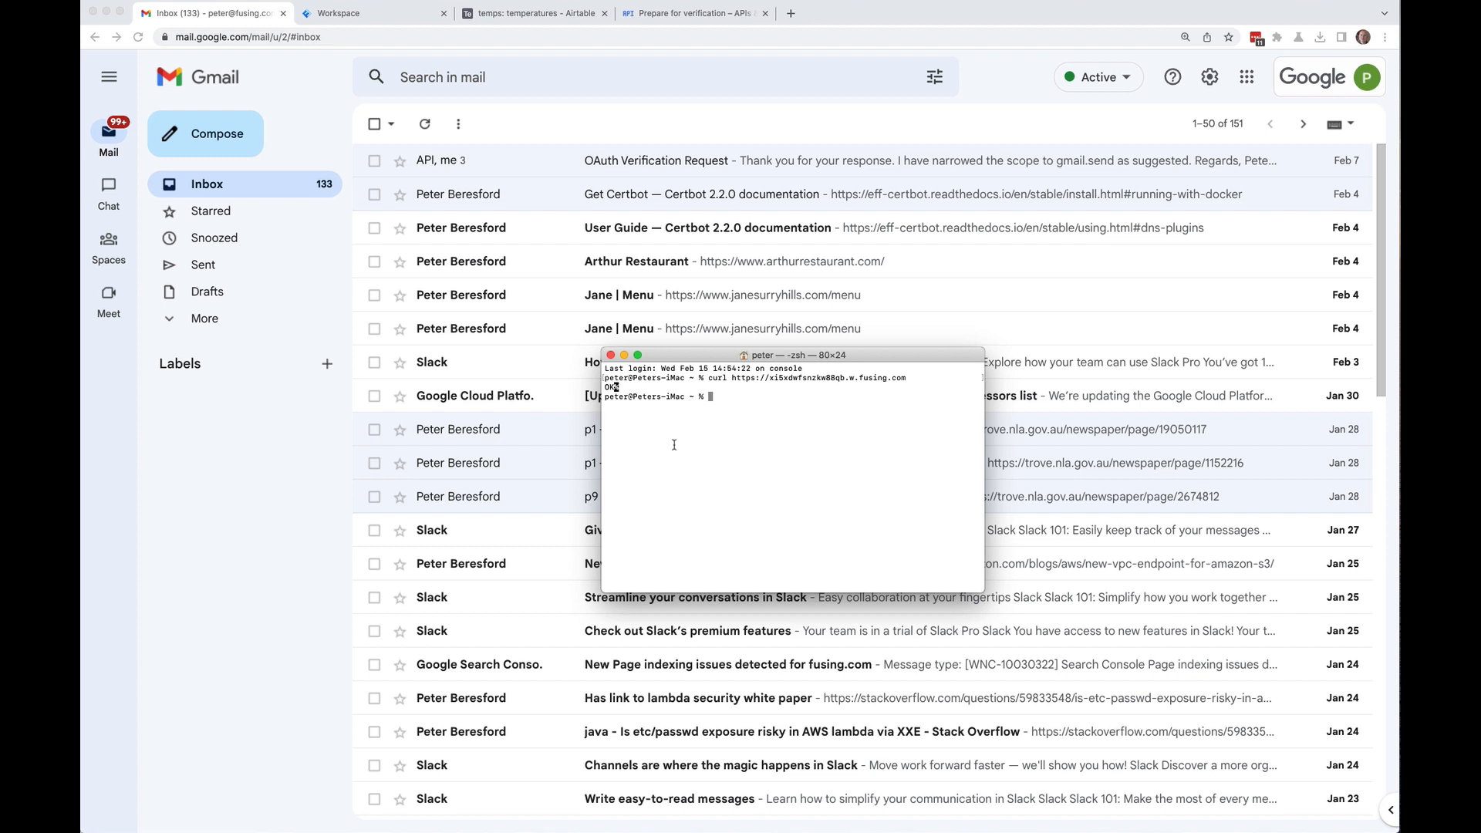
key("Up")
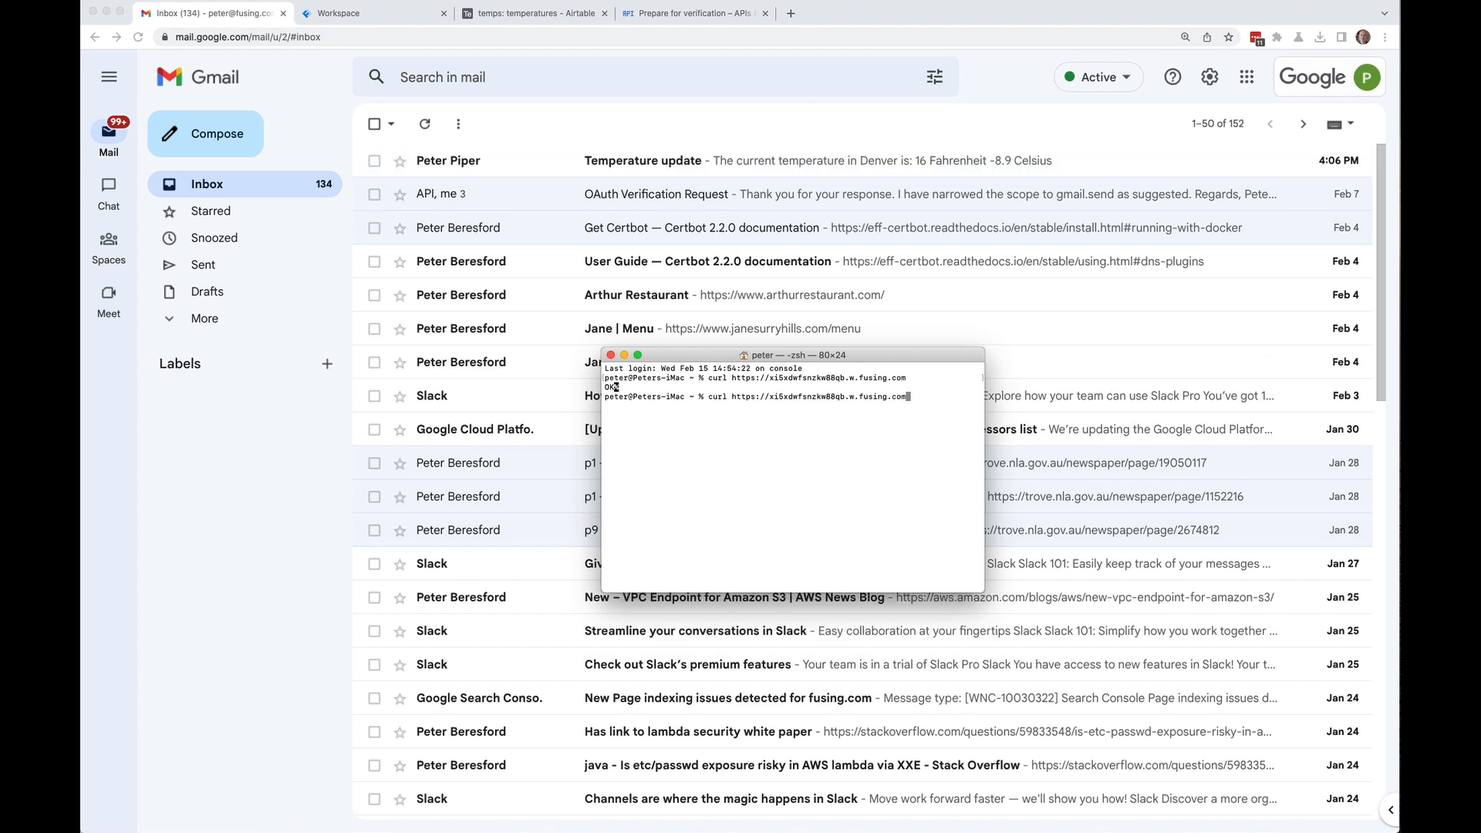
key("Return")
Step: Read the new Temperature update email (16 Fahrenheit, -8.9 Celsius), trash it, and return to Fusing
left_click_drag(728, 360, 0, 494)
left_click(426, 128)
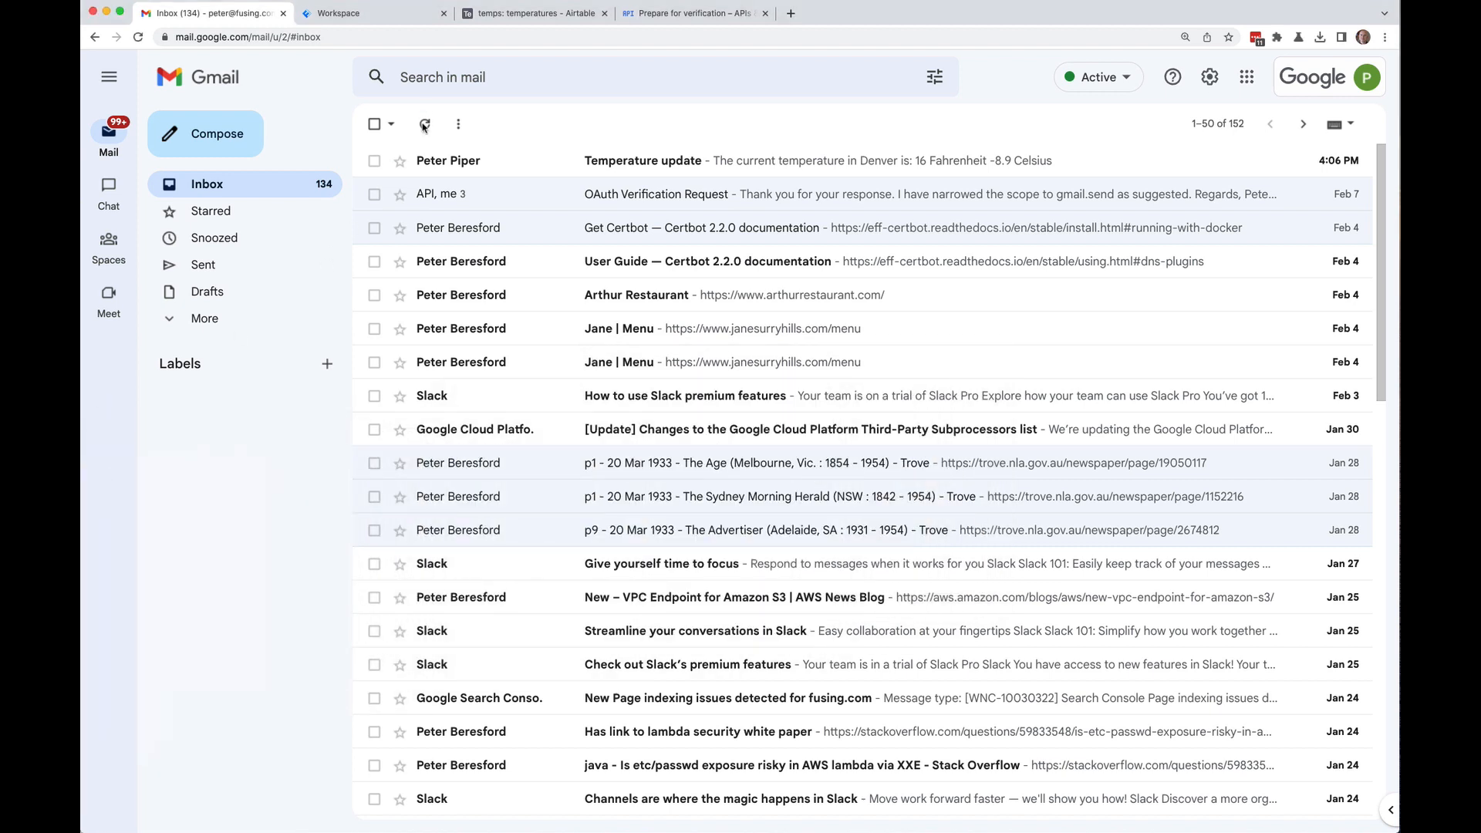
left_click(679, 162)
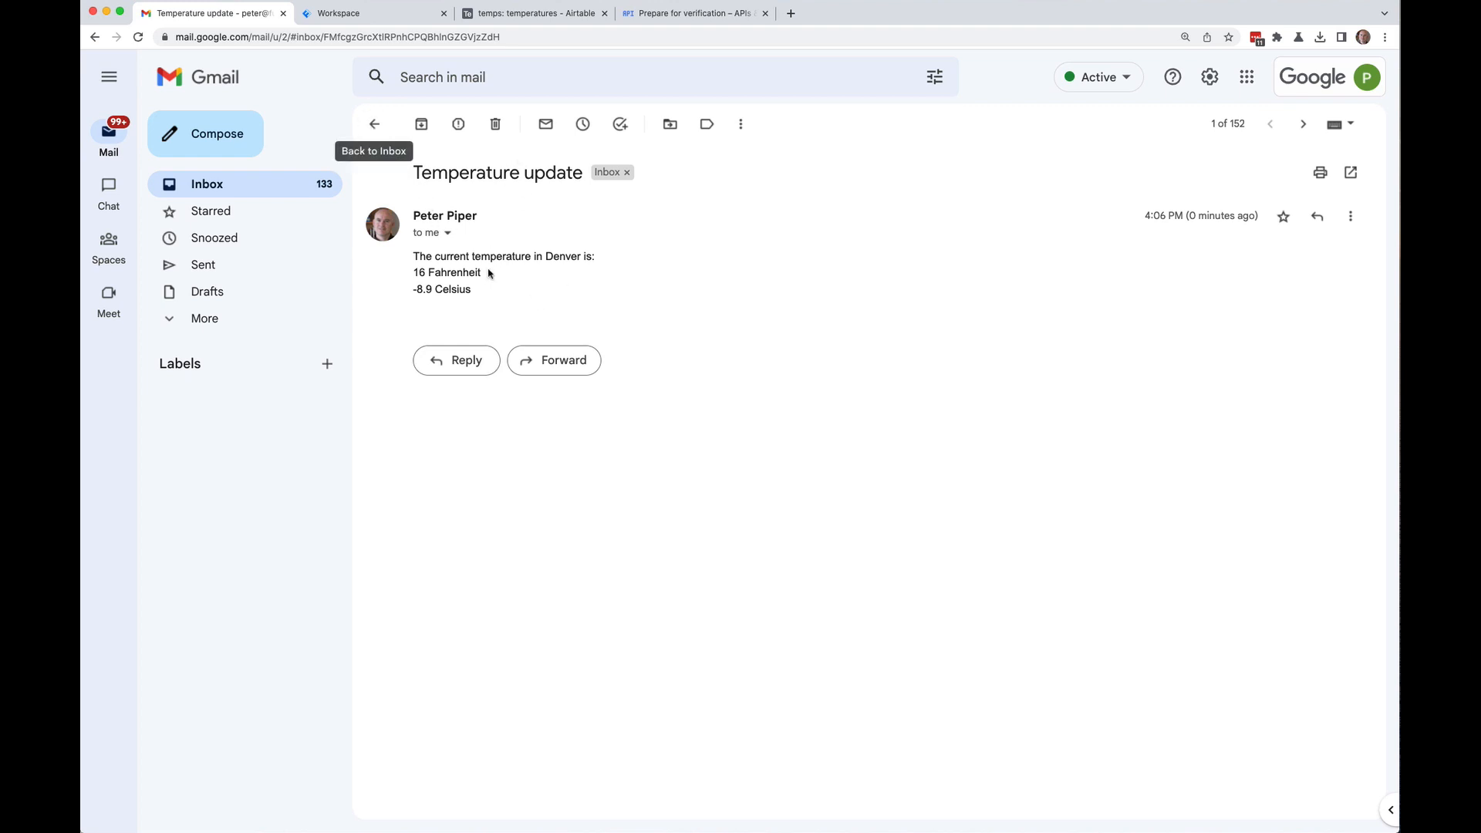
left_click(495, 125)
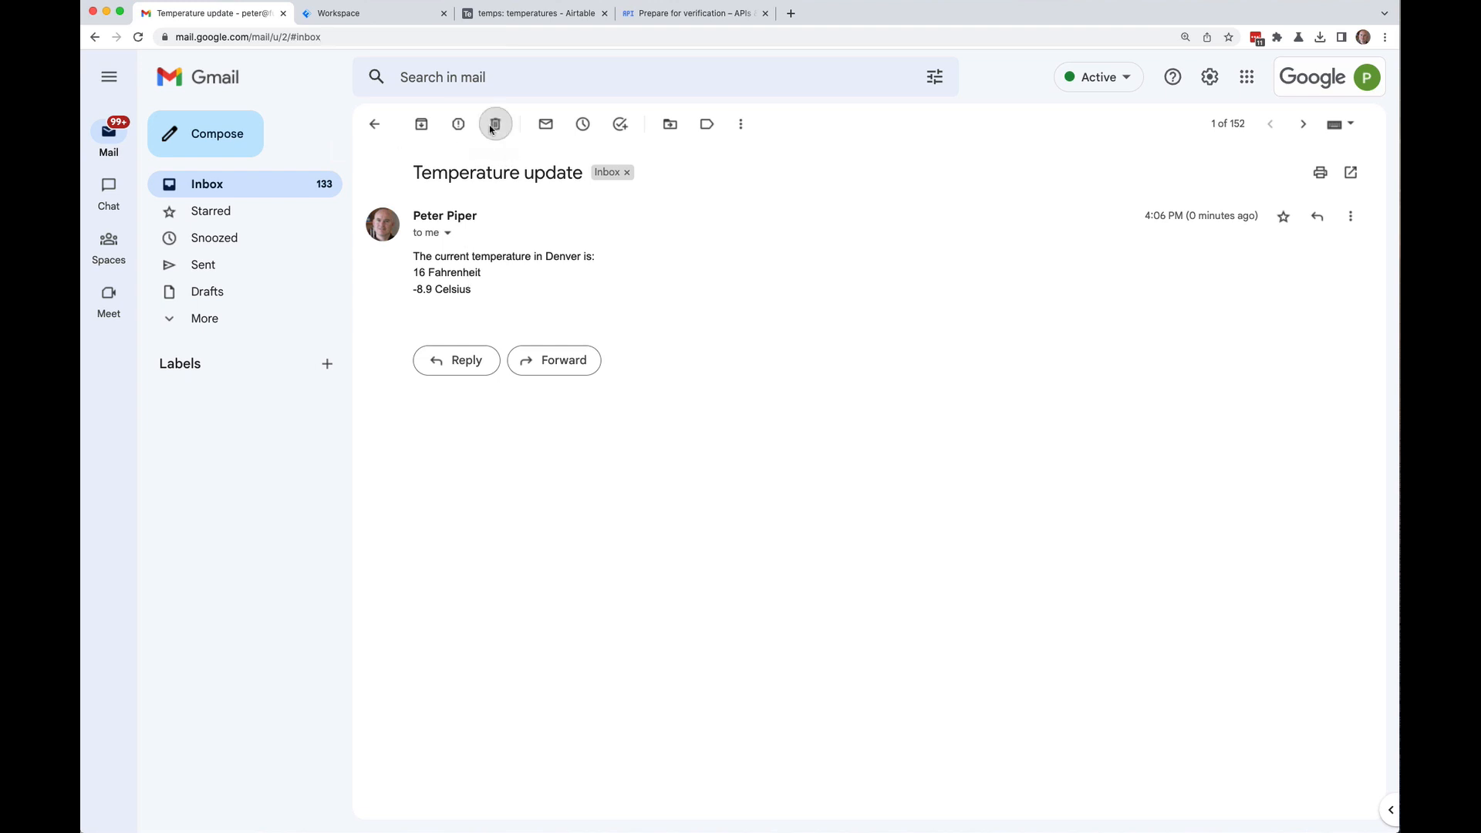
left_click(402, 15)
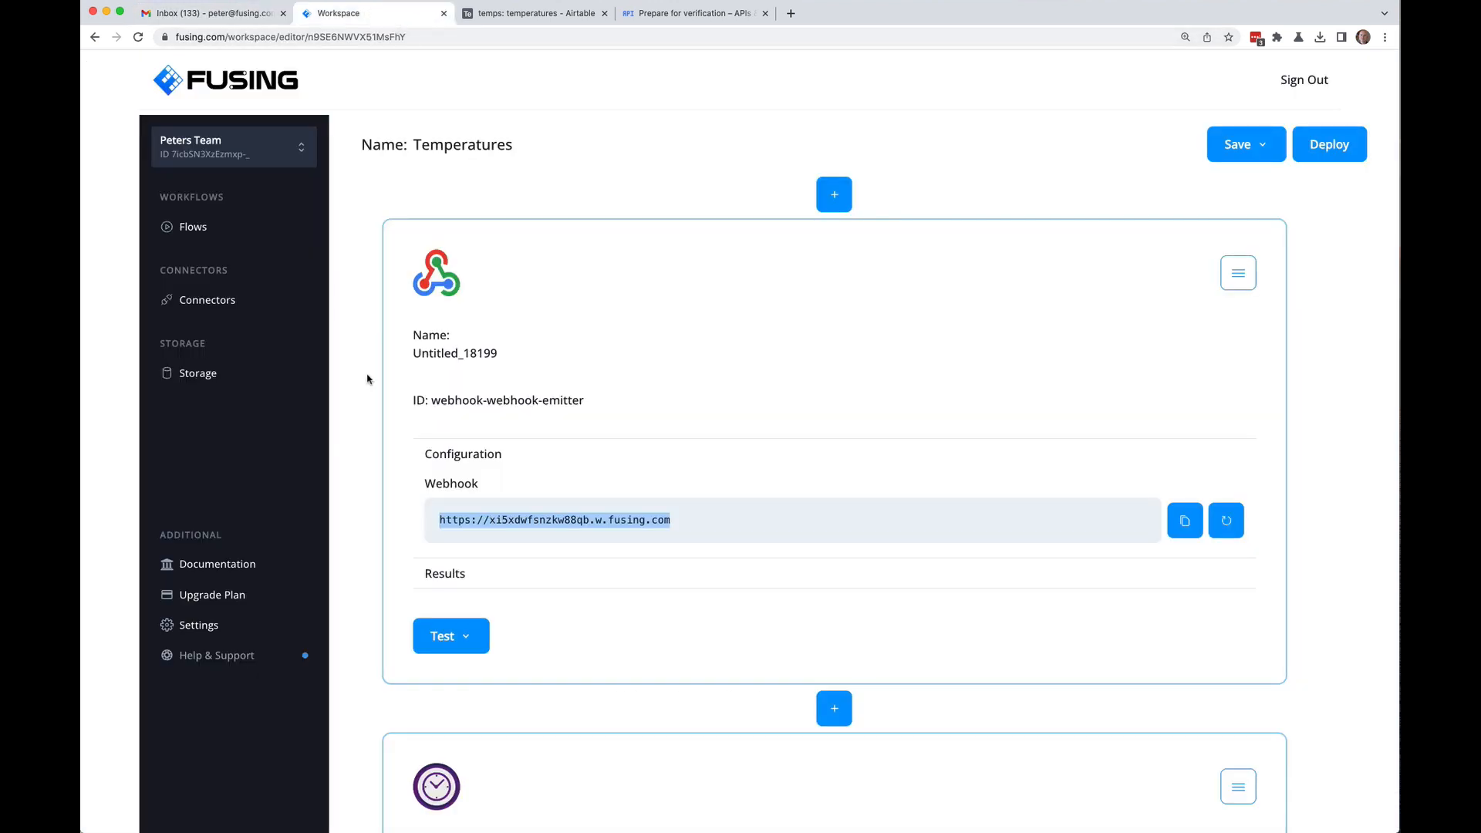
Step: Move the request and forecastHourly lines 15–16 inside the NodeJS try block
scroll(367, 378, "down", 15)
scroll(367, 377, "down", 2)
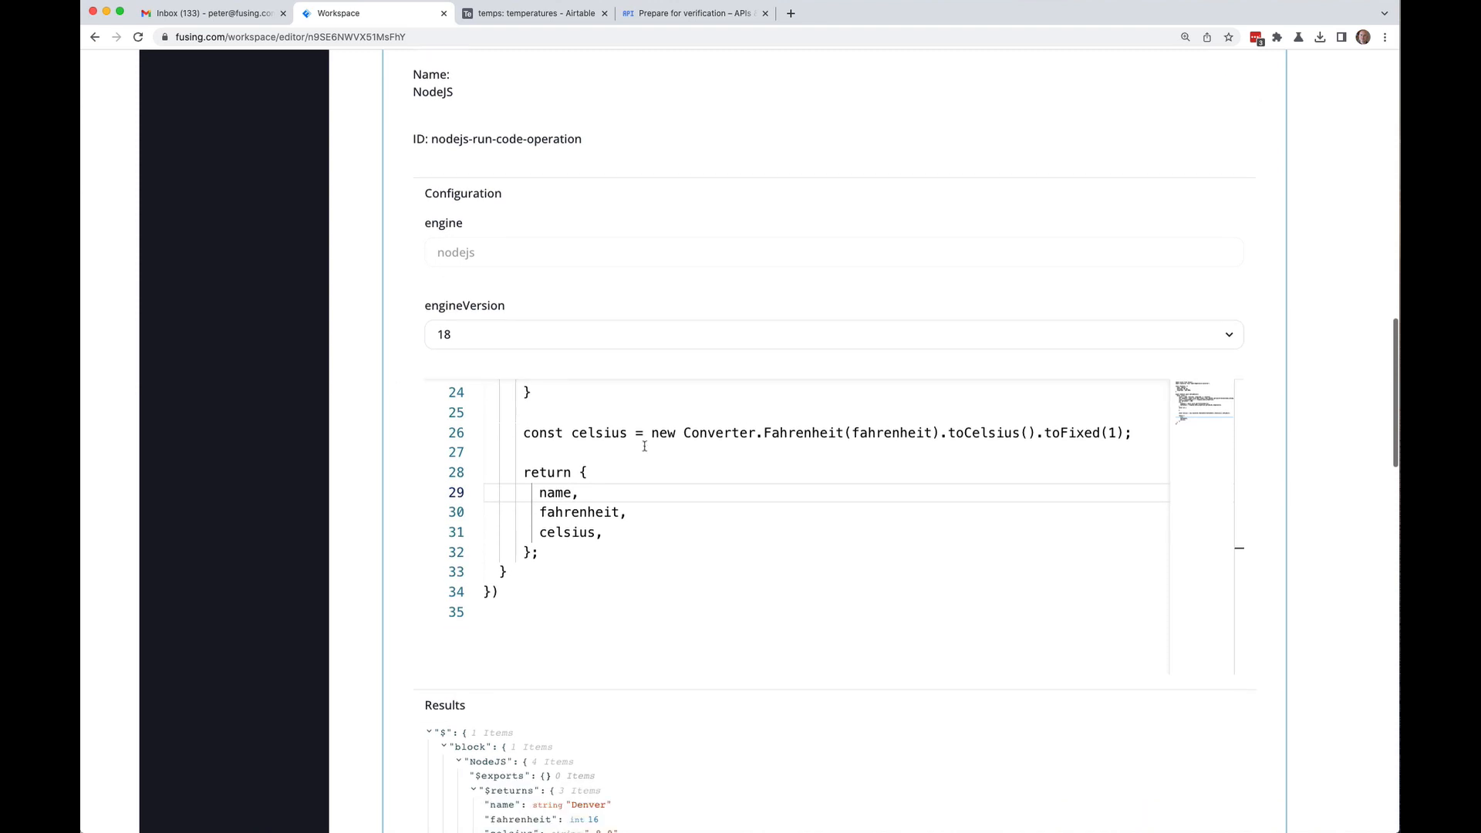
scroll(694, 455, "up", 5)
scroll(695, 455, "up", 2)
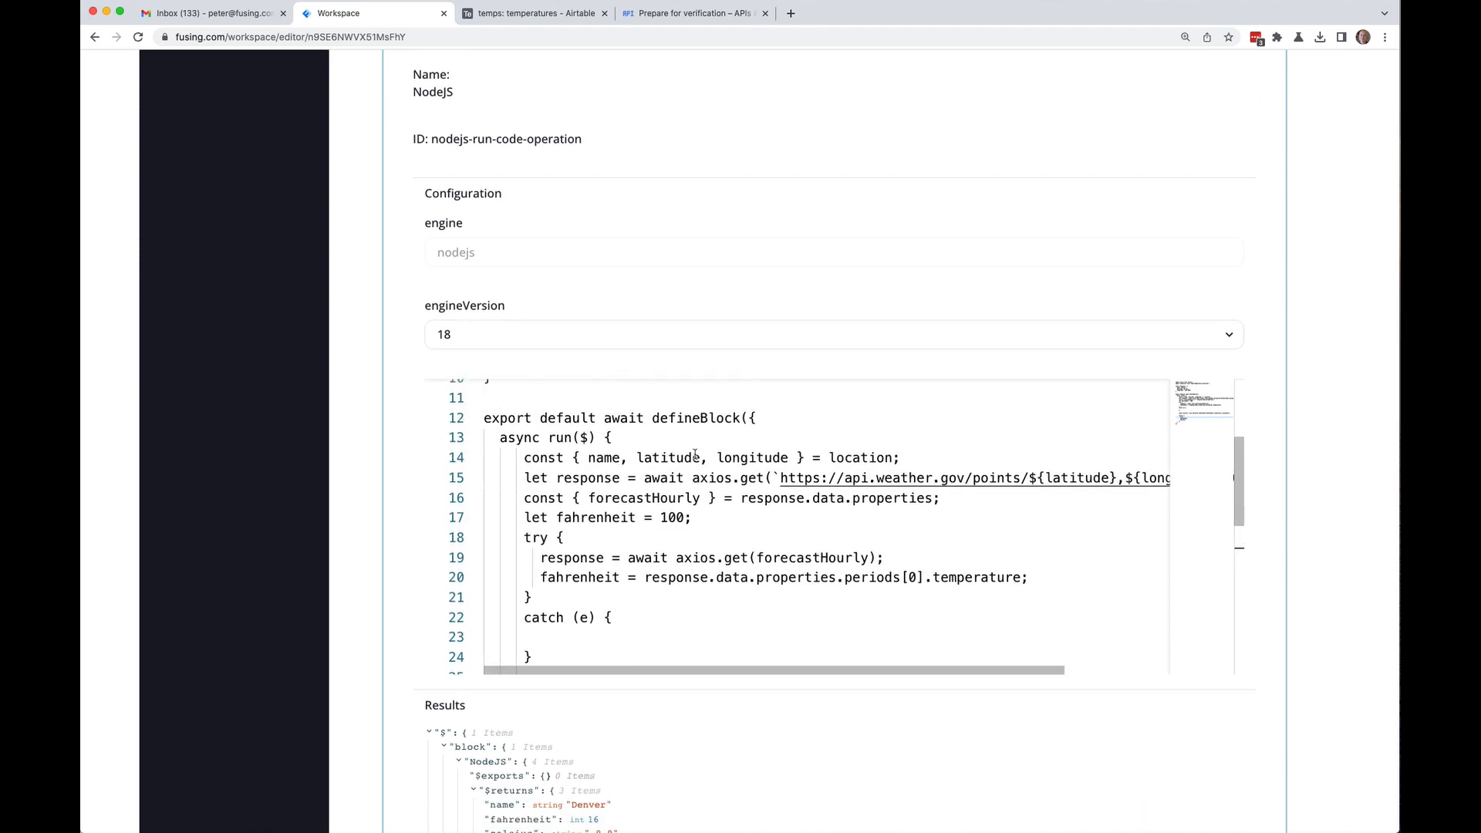
scroll(695, 455, "down", 3)
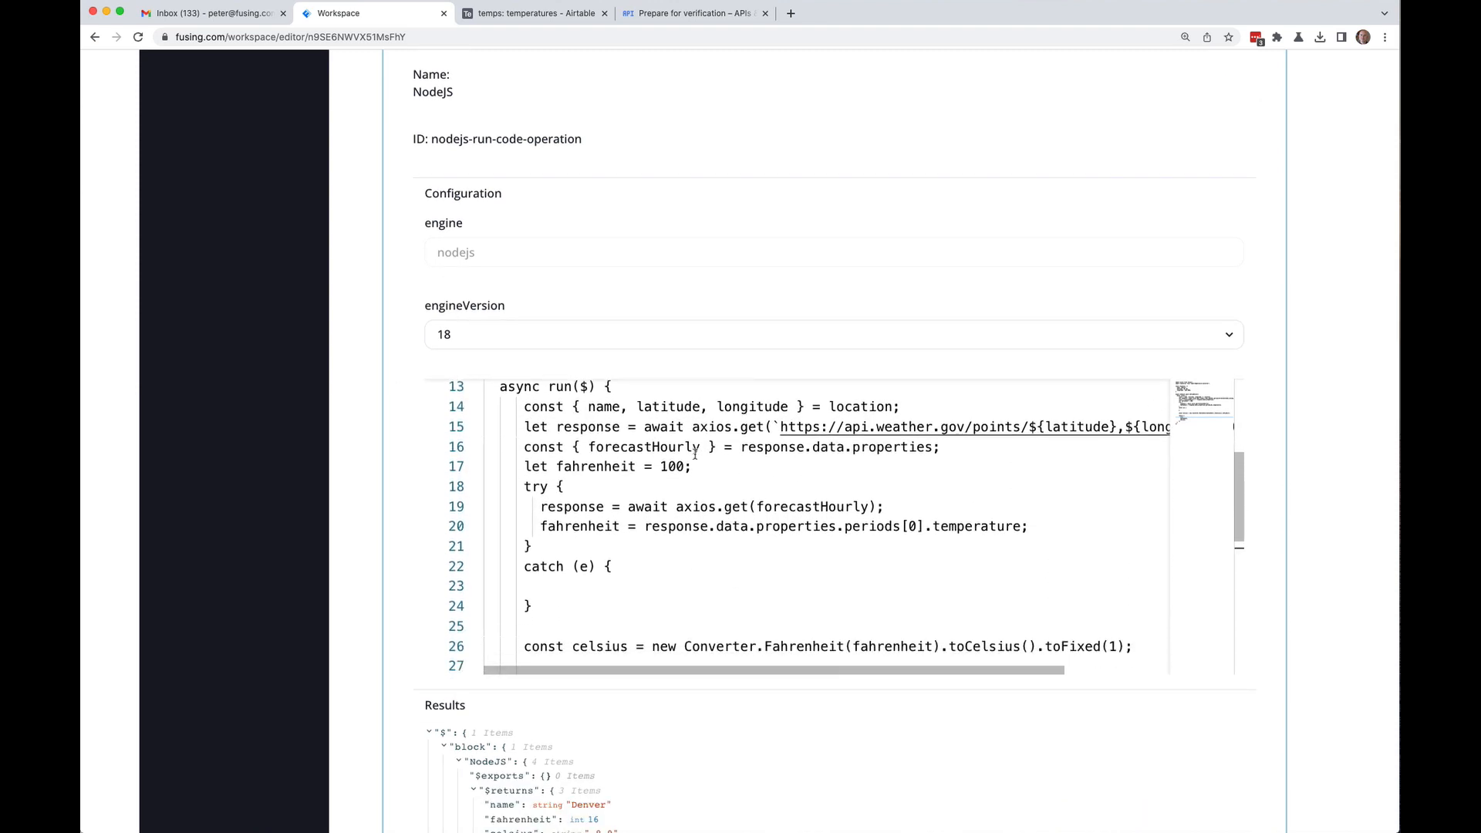
scroll(695, 455, "up", 2)
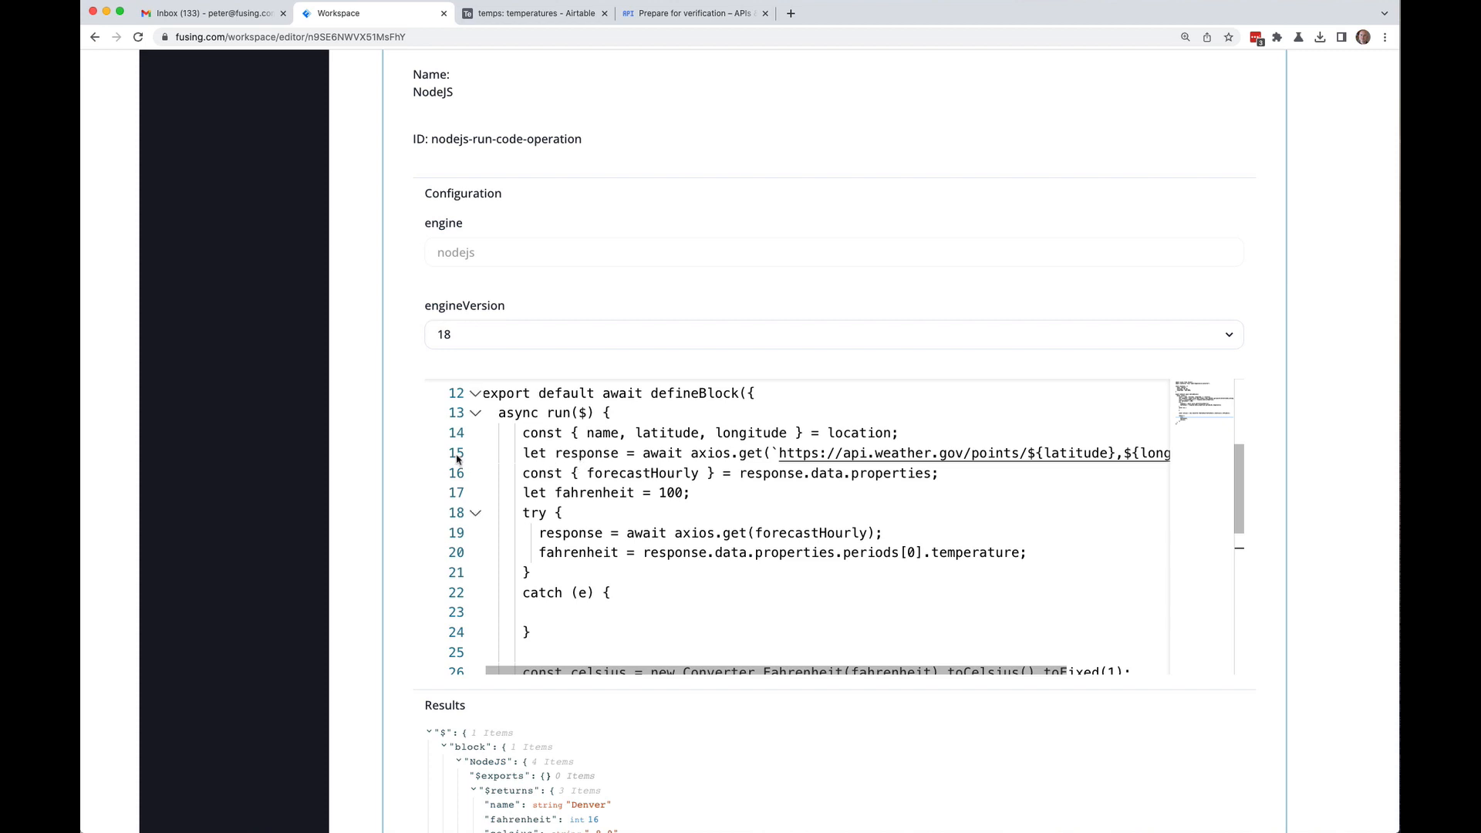
left_click_drag(456, 459, 454, 476)
key("ctrl+c")
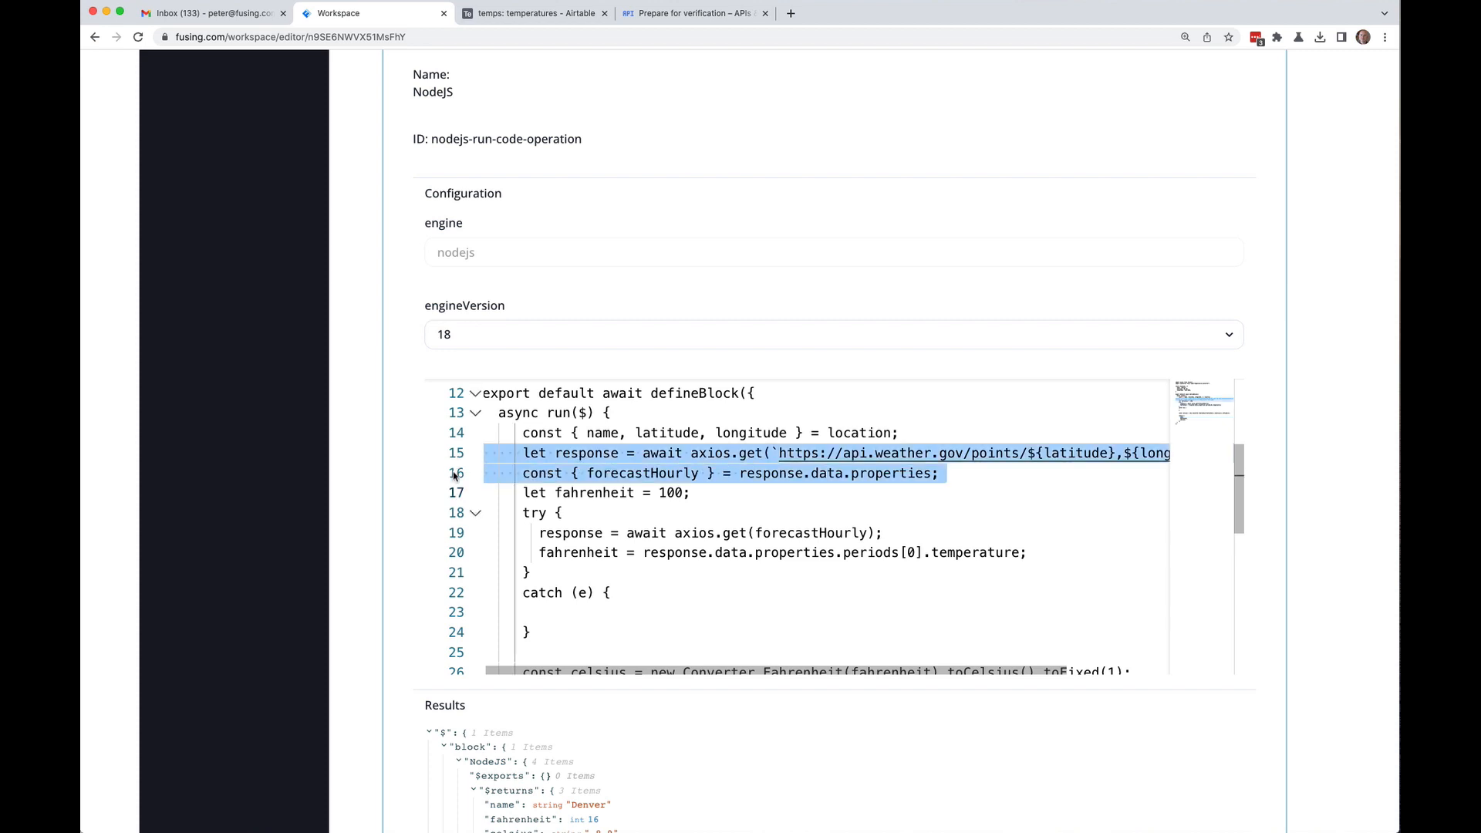
key("BackSpace")
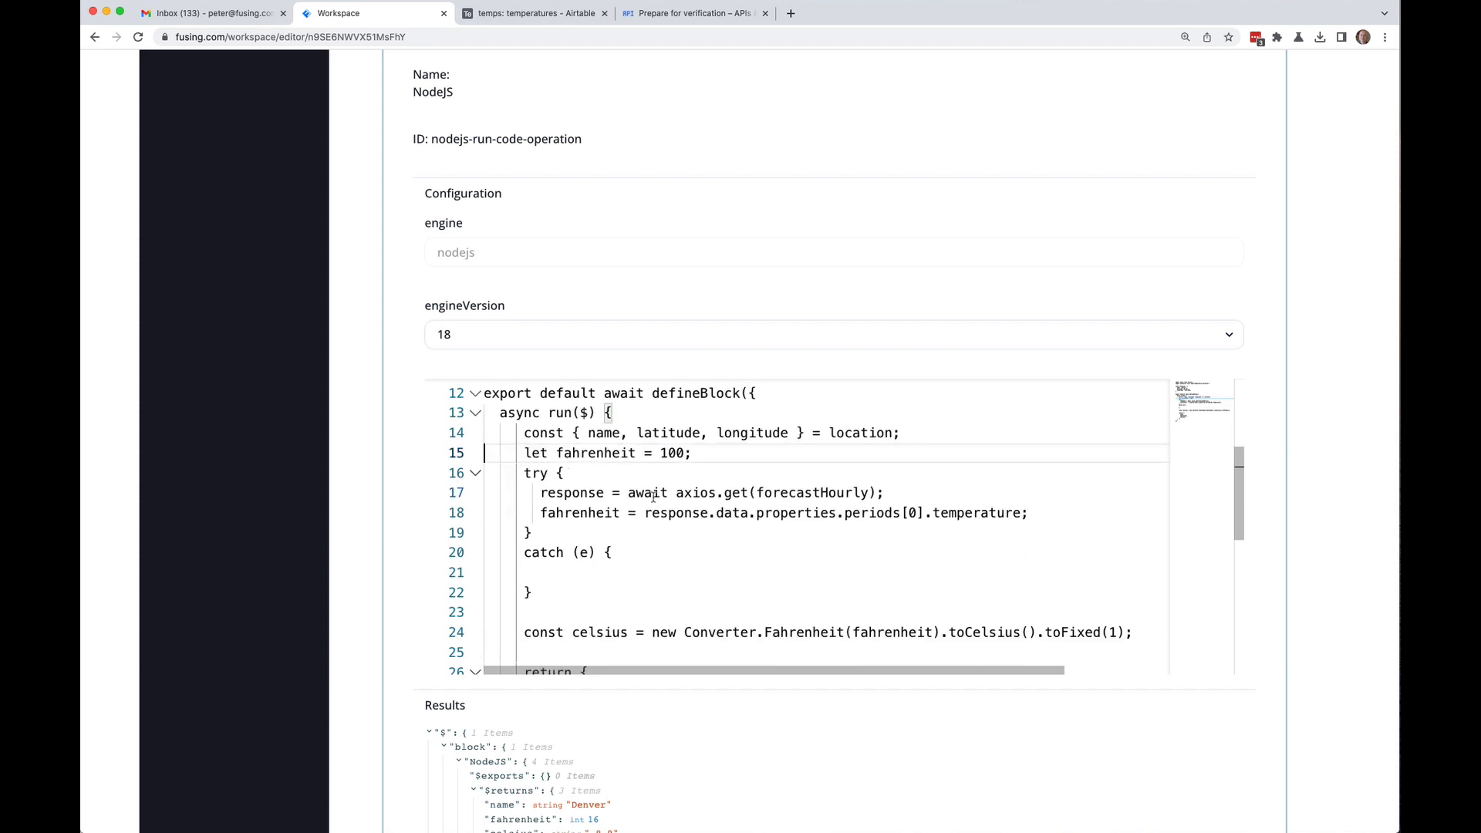
left_click(647, 478)
key("Return")
key("ctrl+v")
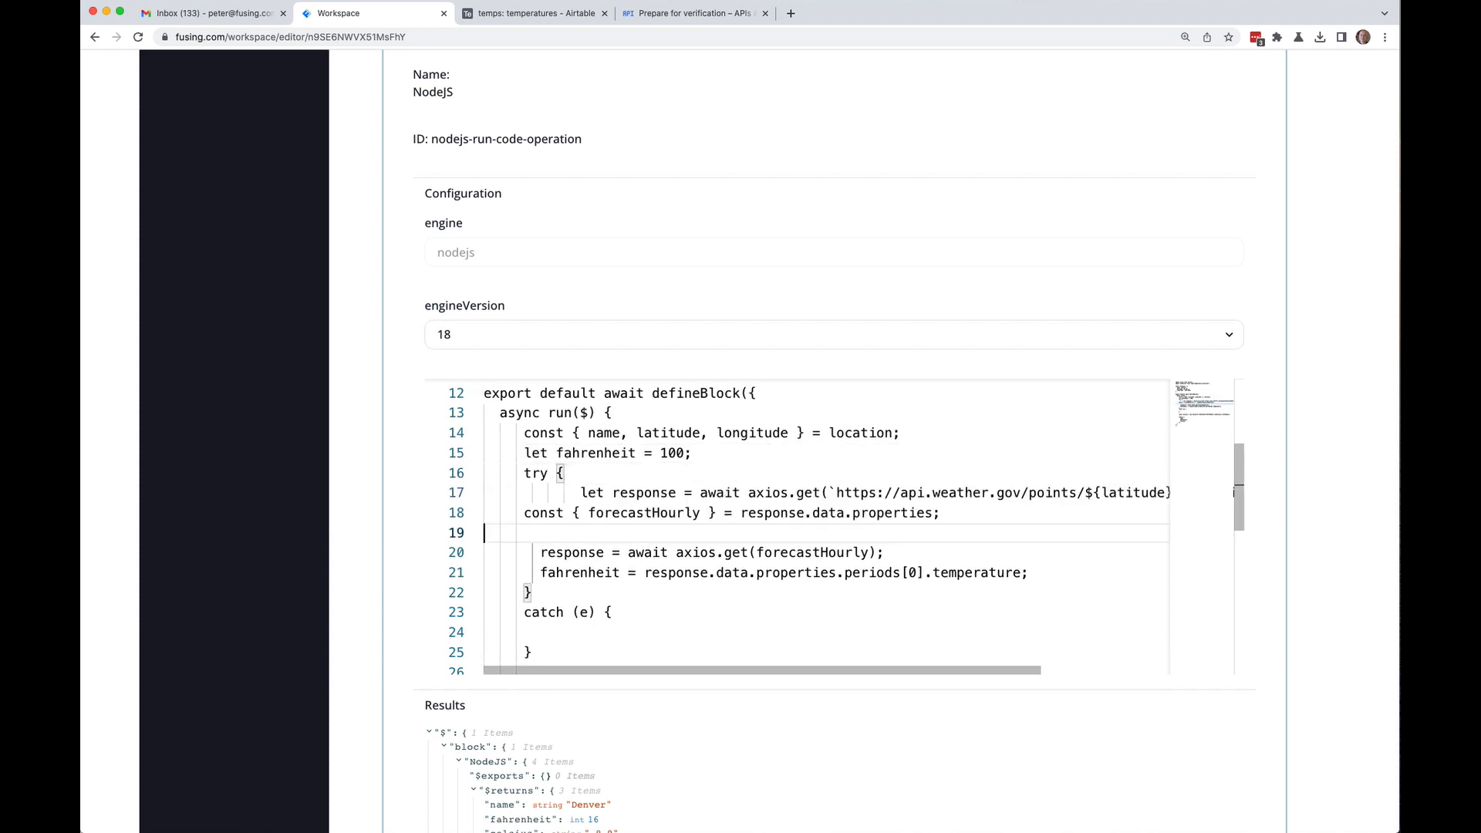
Step: Fix the indentation of the moved let response and forecastHourly lines
key("Up")
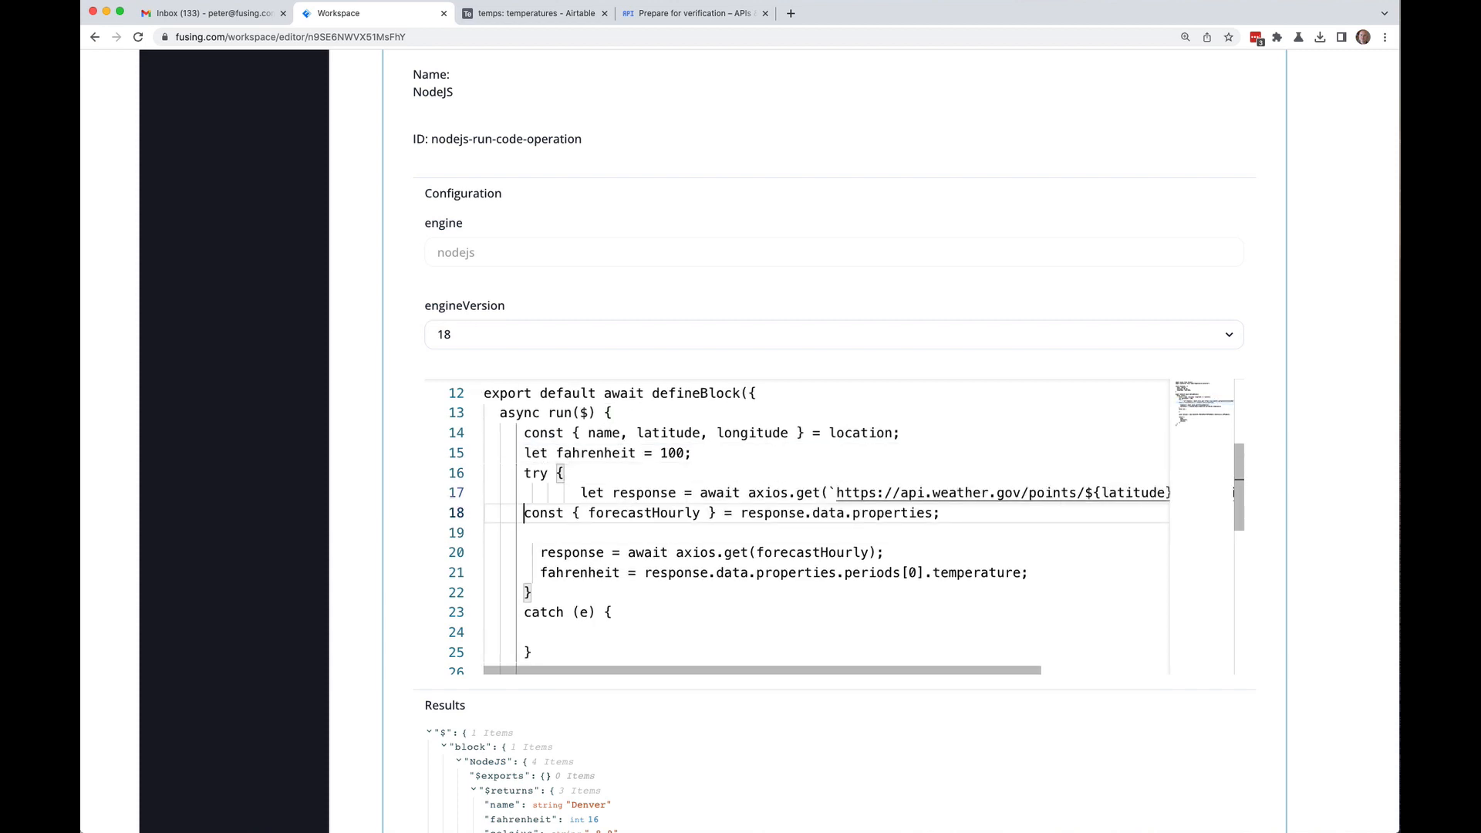
key("Tab")
key("Up")
key("Right")
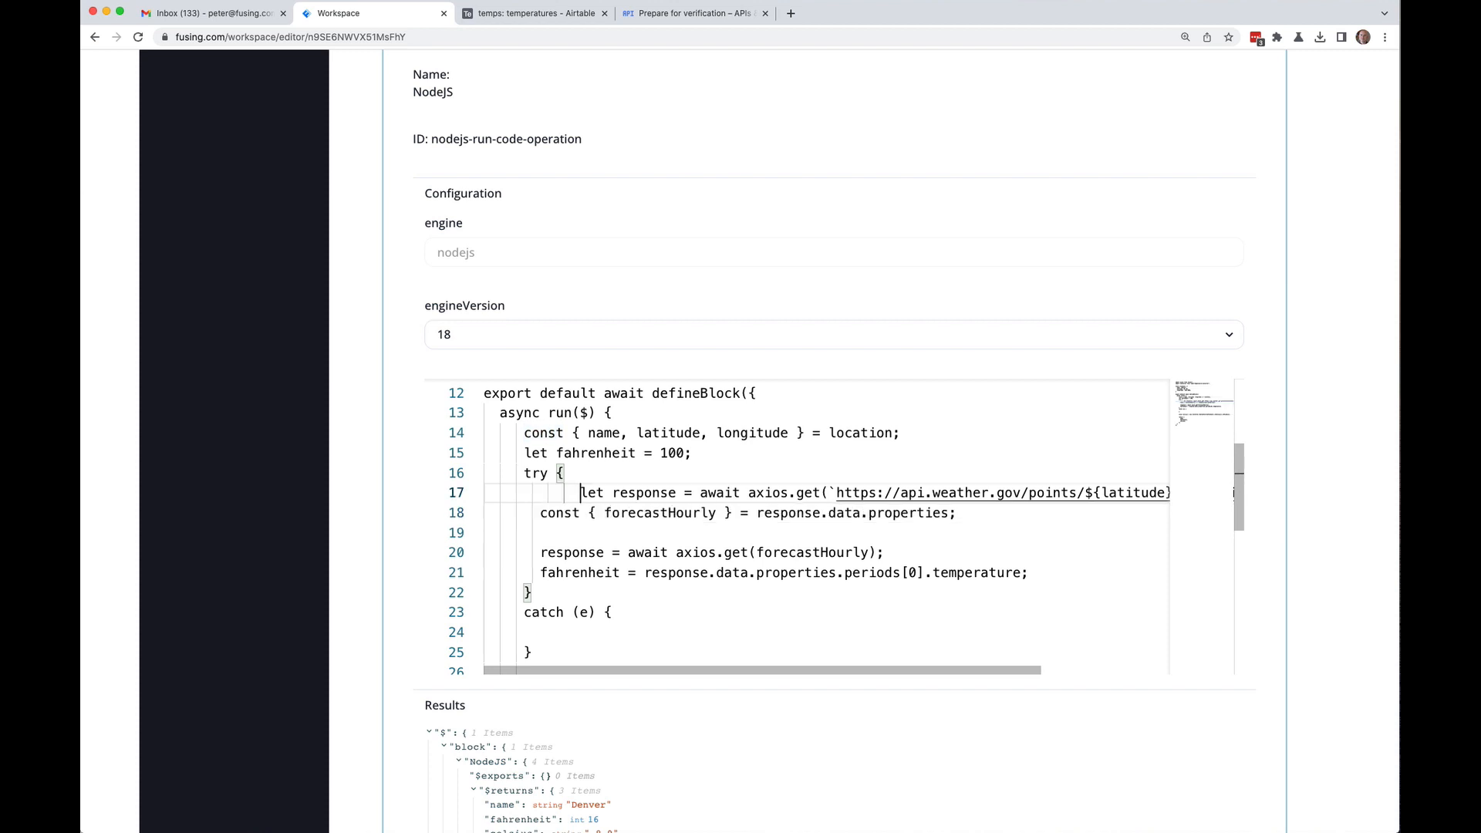
key("BackSpace")
key("BackSpace")
key("BackSpace")
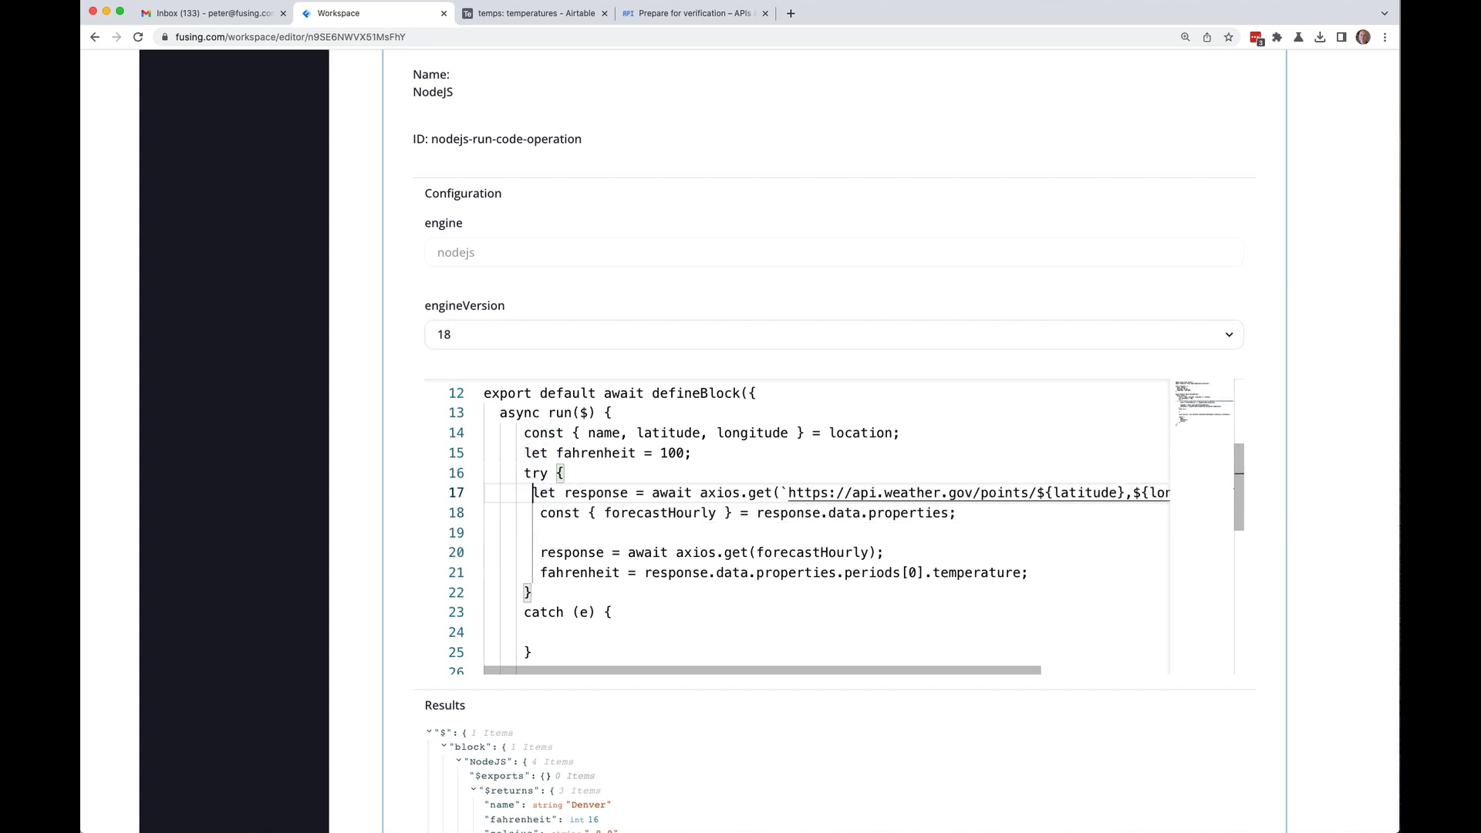
scroll(693, 454, "right", 1)
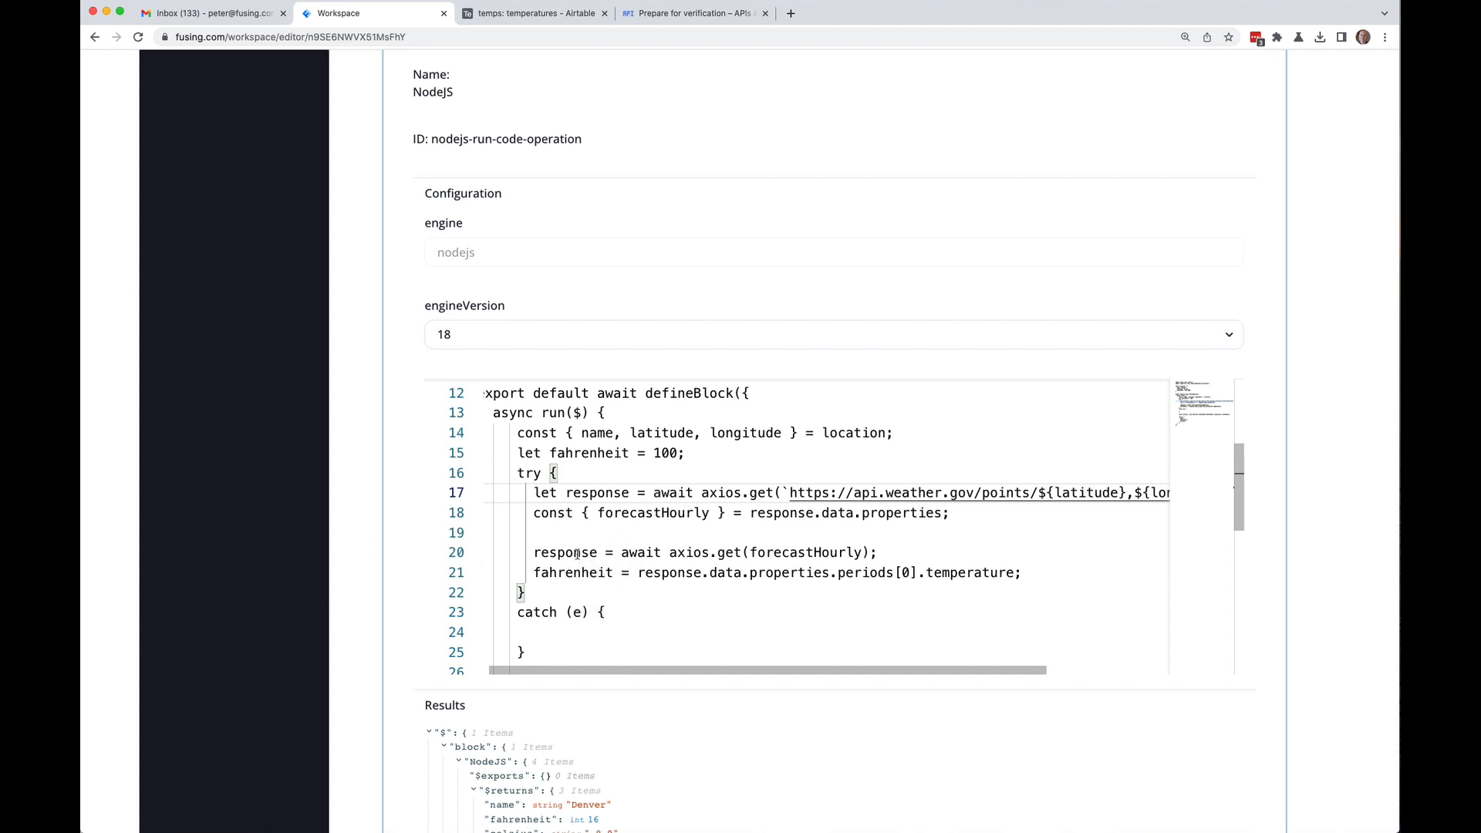
scroll(421, 515, "down", 2)
scroll(421, 516, "down", 3)
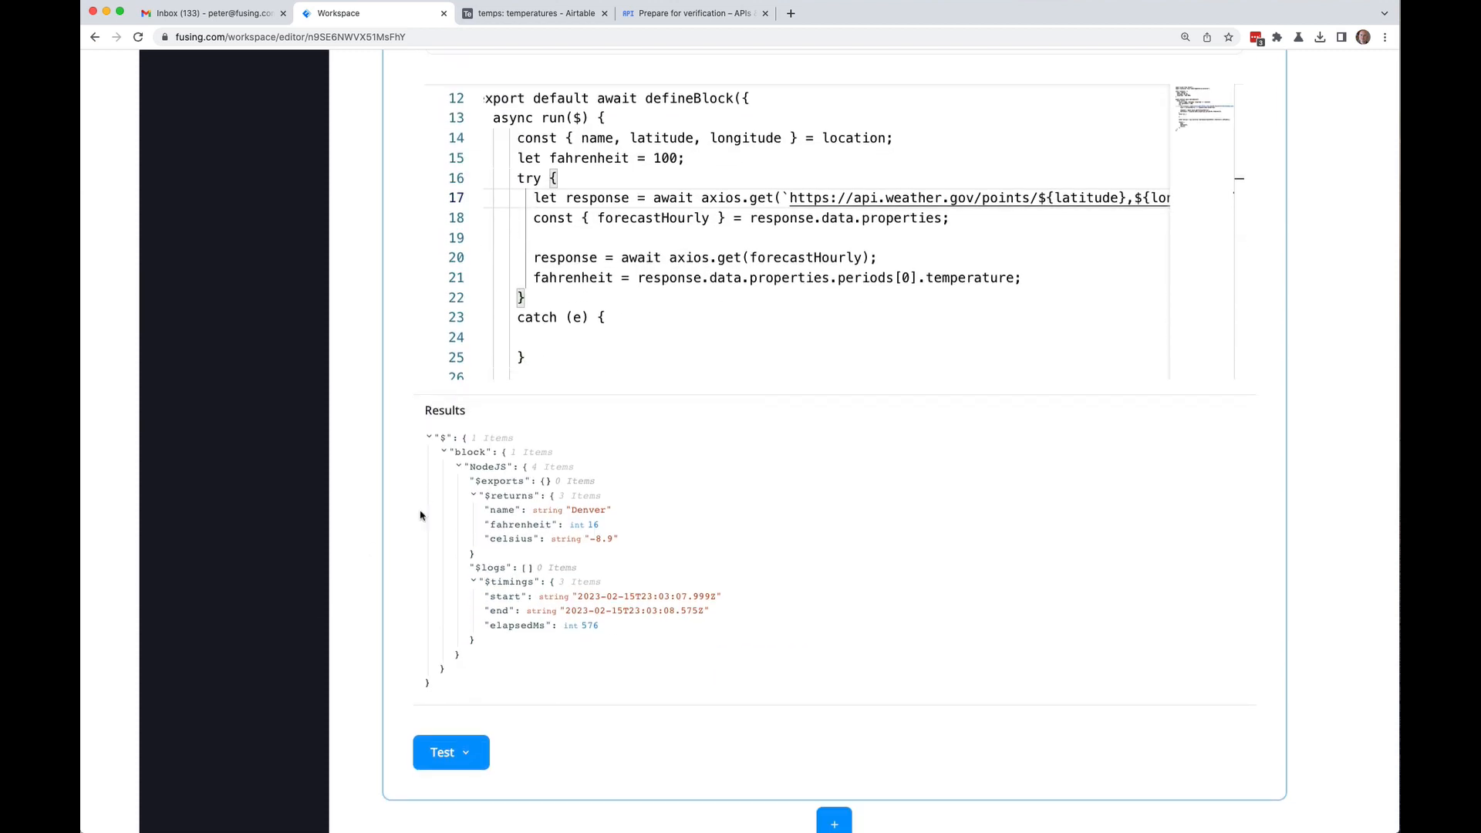
scroll(421, 515, "up", 15)
scroll(1288, 185, "up", 10)
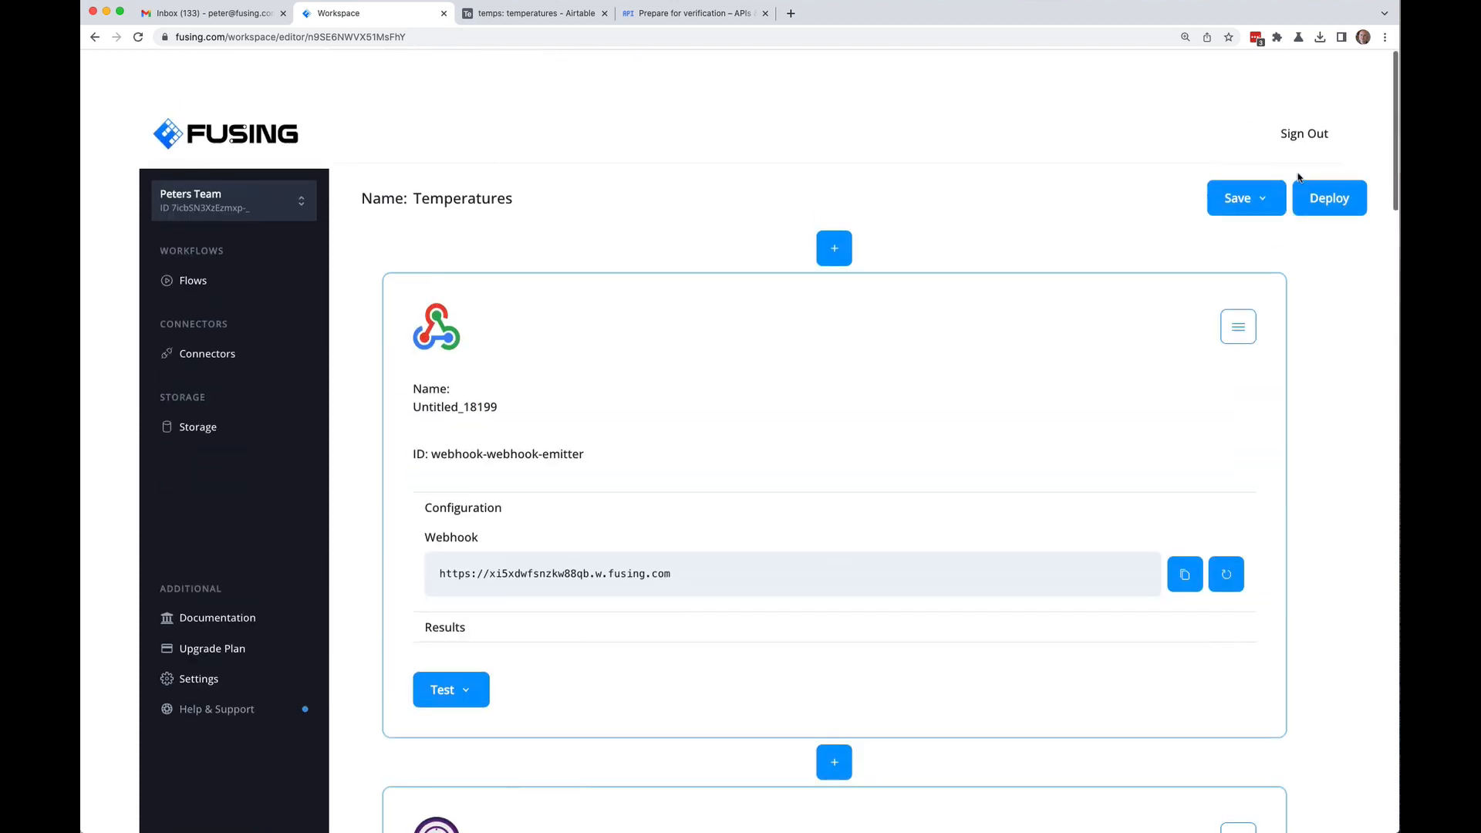
left_click(1262, 162)
Step: Save the Temperatures flow with the moved code
left_click(1249, 190)
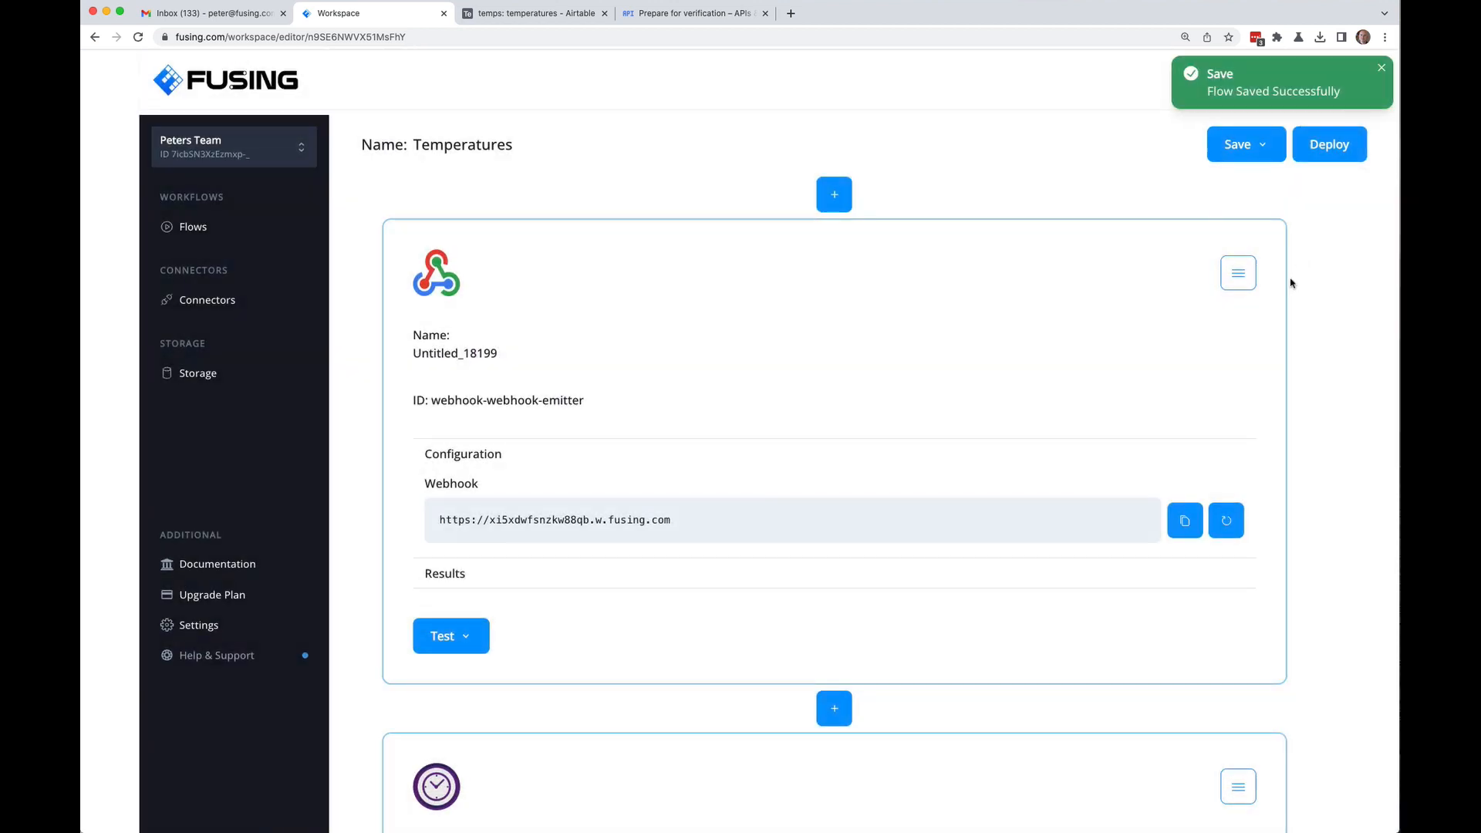
scroll(1309, 282, "down", 20)
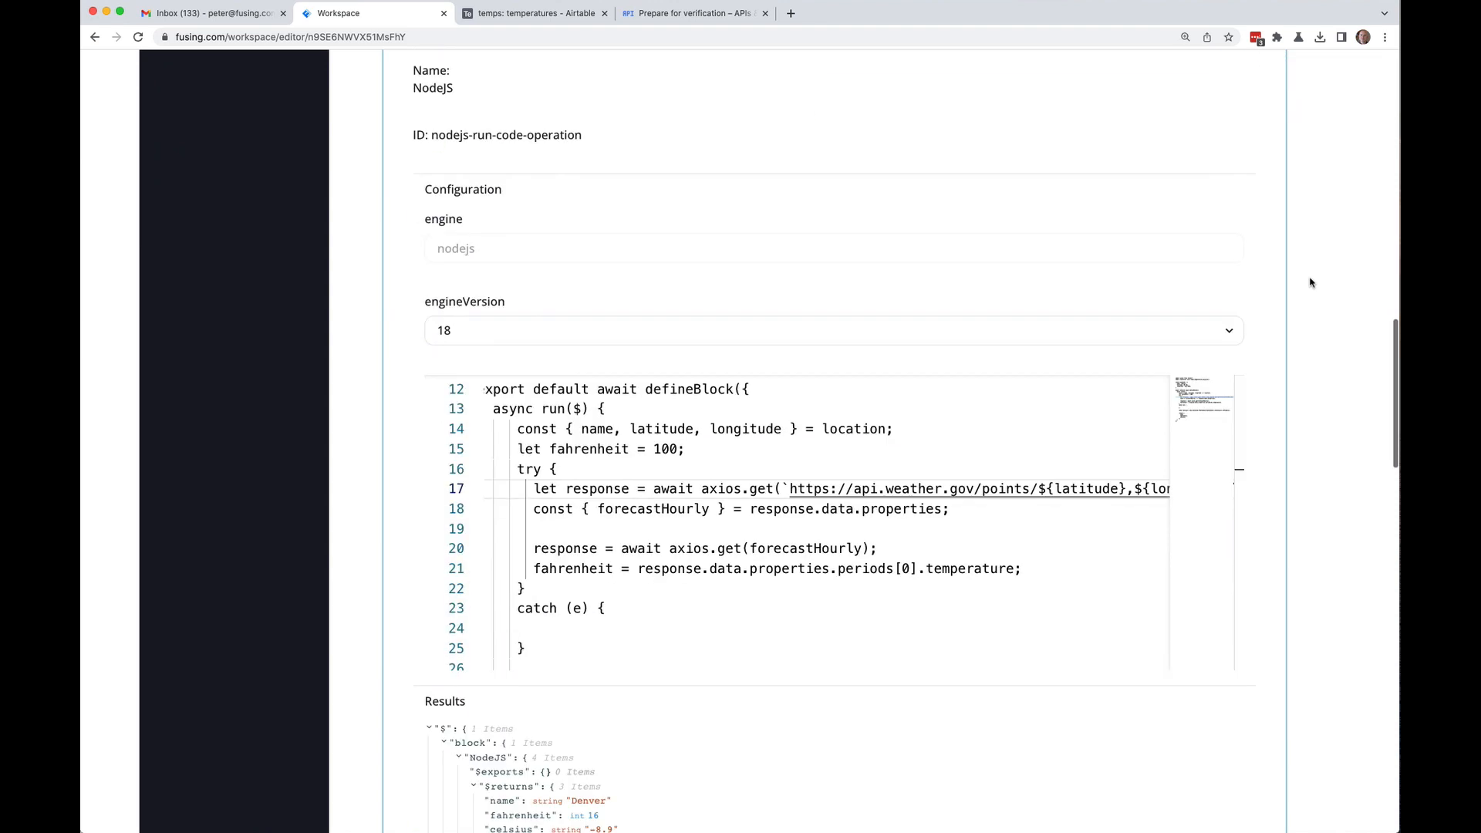
scroll(1310, 282, "down", 3)
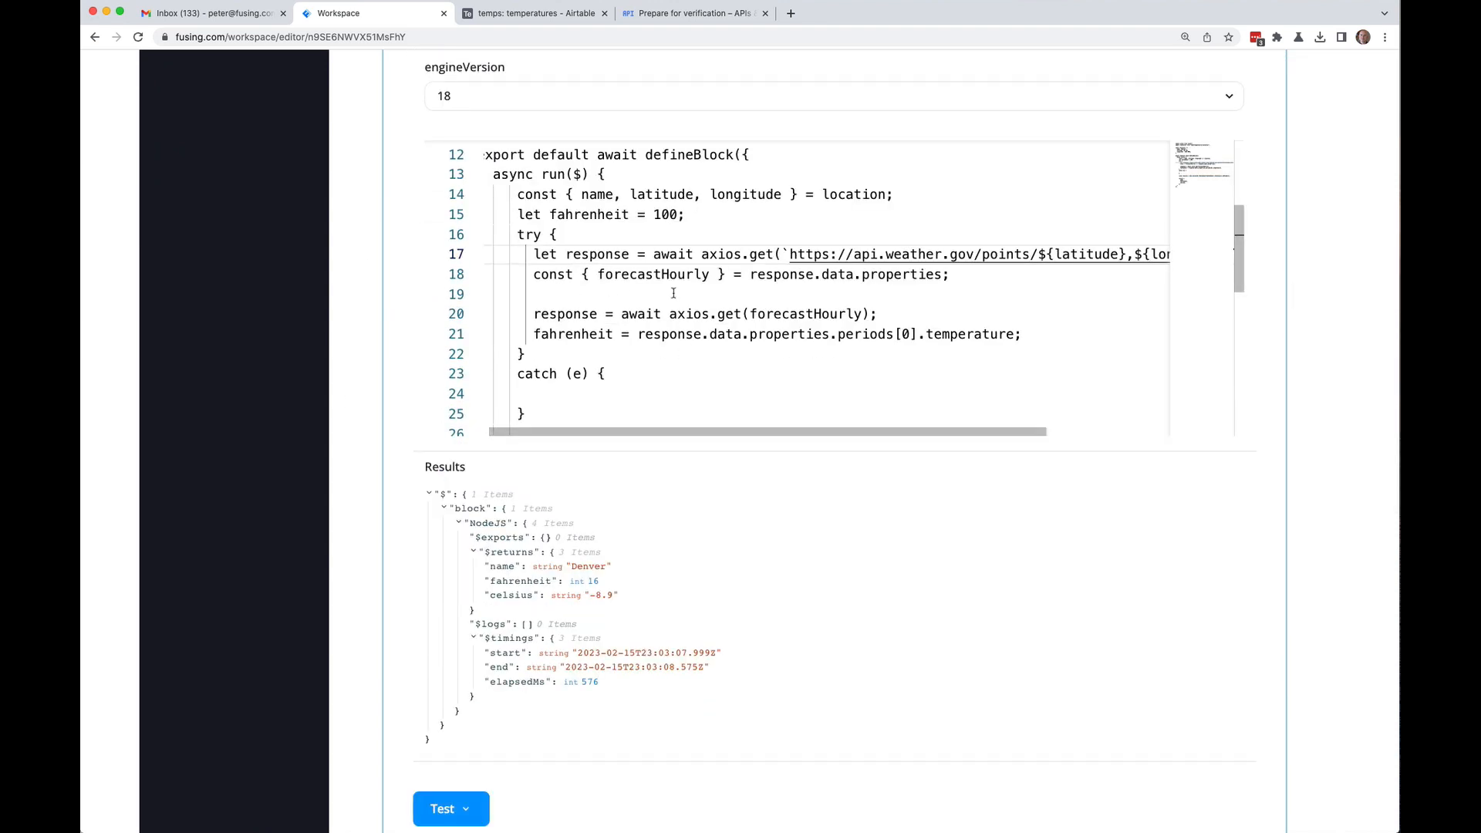
scroll(673, 293, "up", 5)
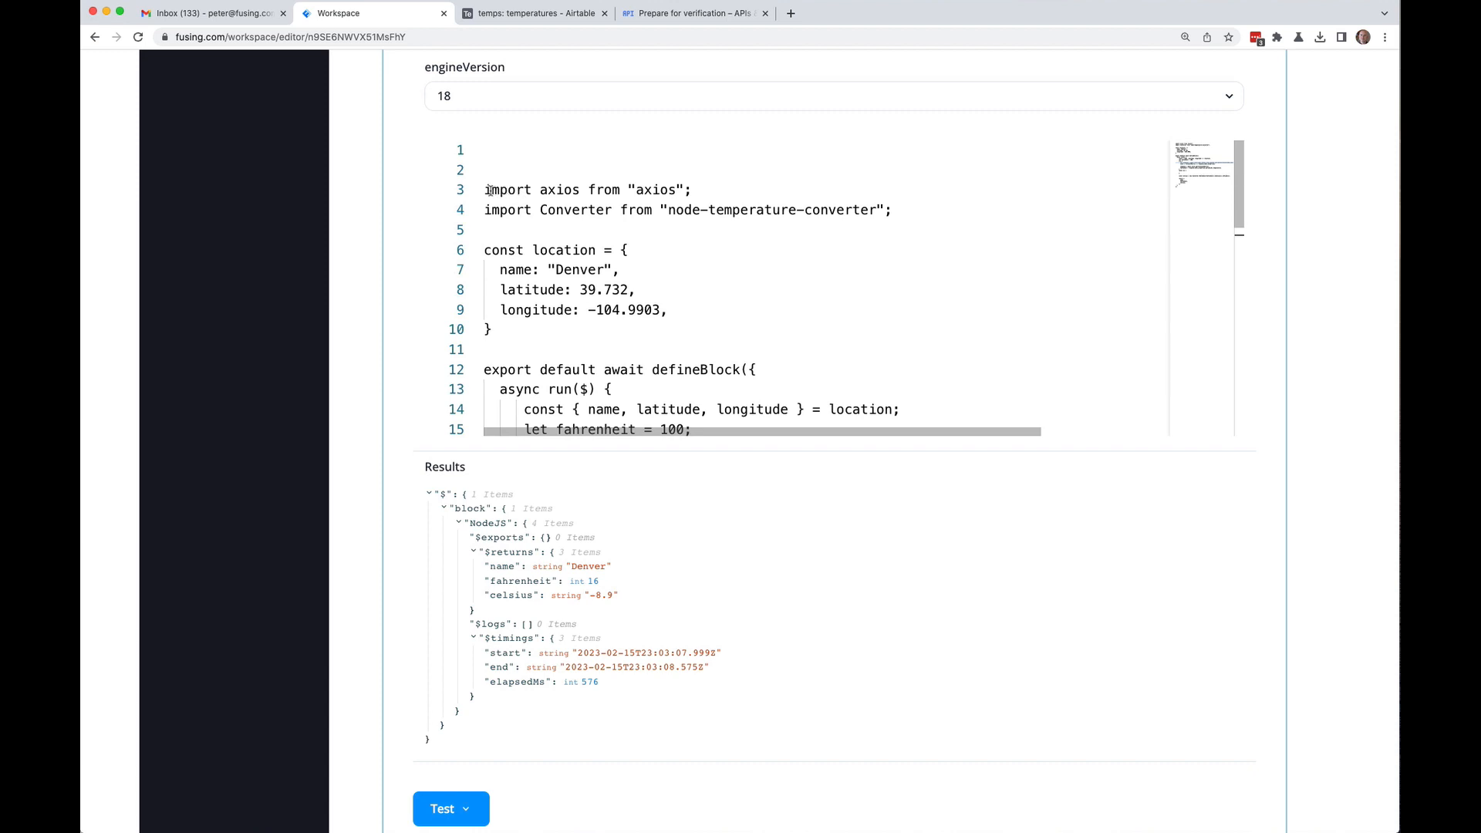
Step: Review the two import lines in the NodeJS code and save the flow again
left_click_drag(483, 190, 964, 215)
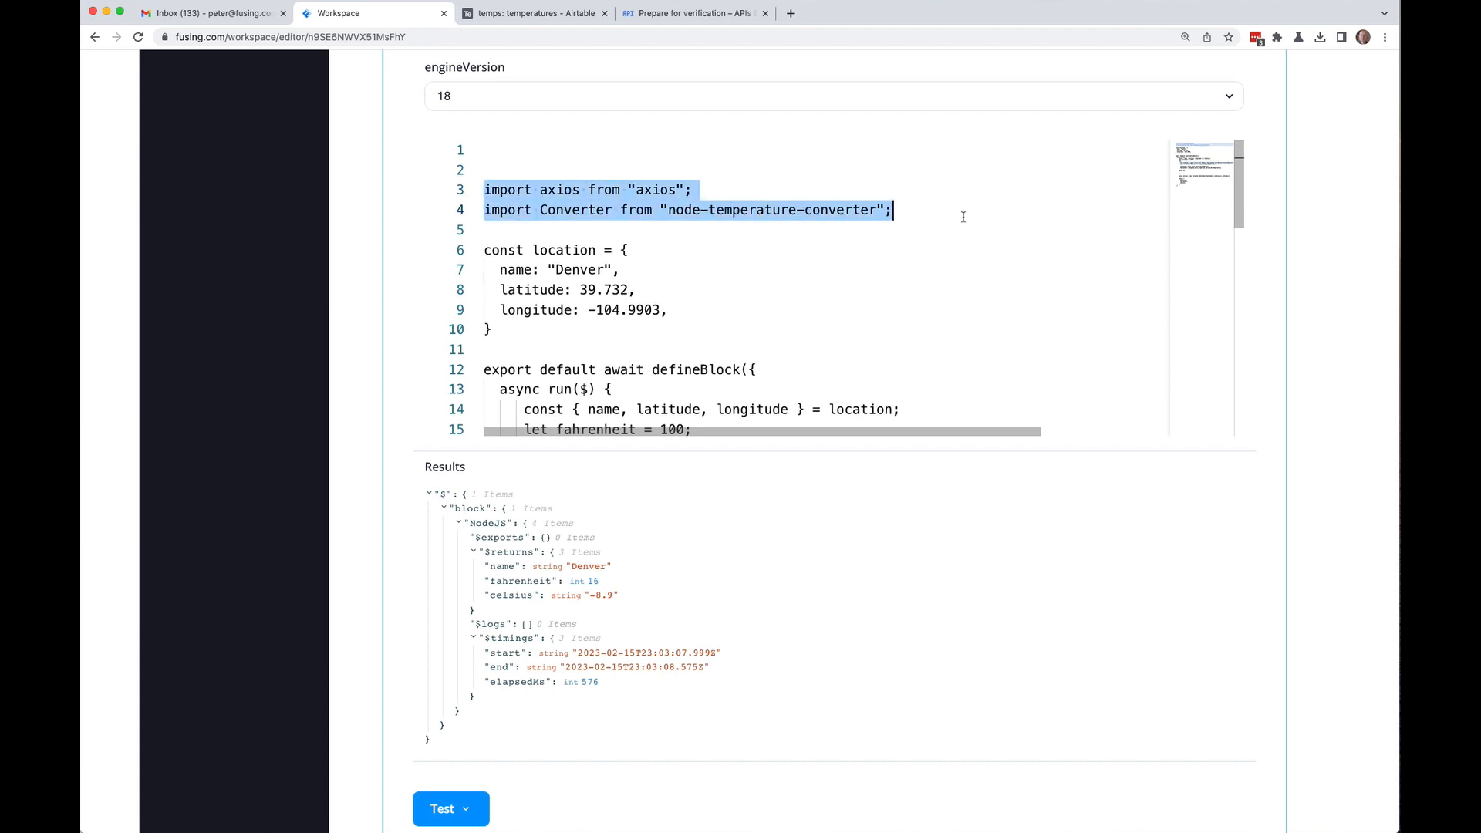
left_click(759, 231)
scroll(769, 276, "down", 7)
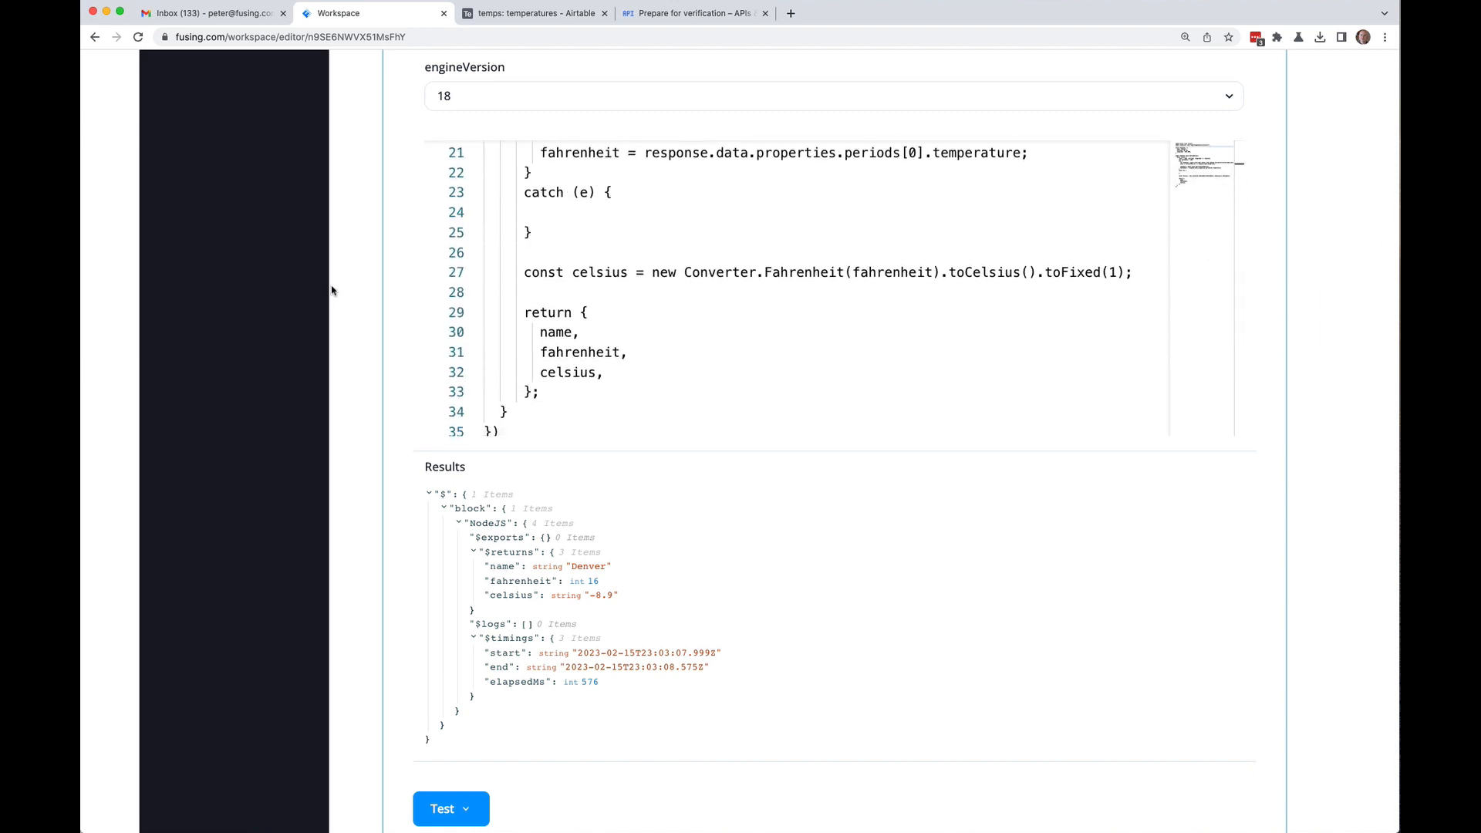
scroll(1306, 218, "up", 15)
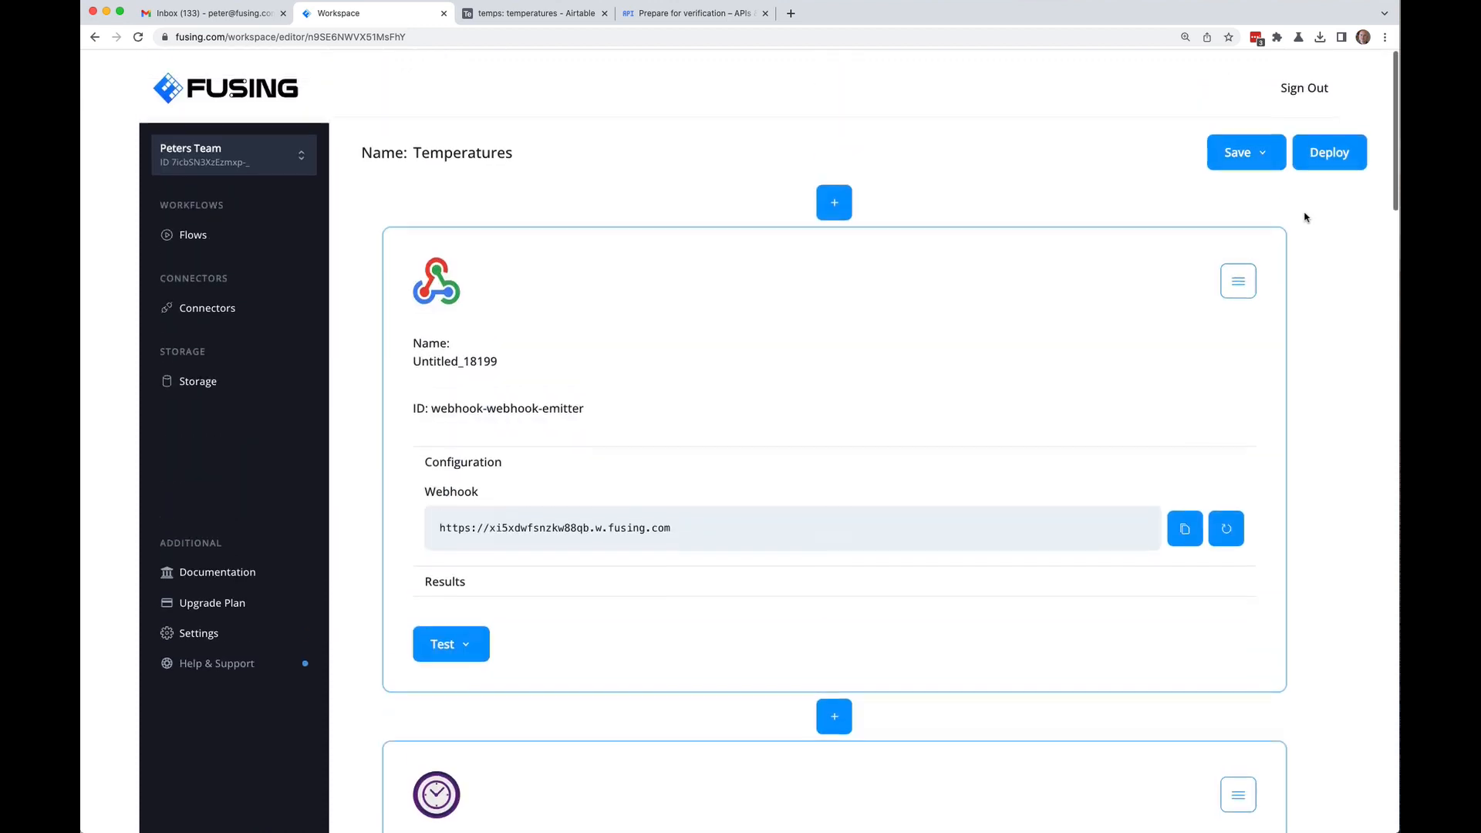
left_click(1263, 150)
left_click(1238, 191)
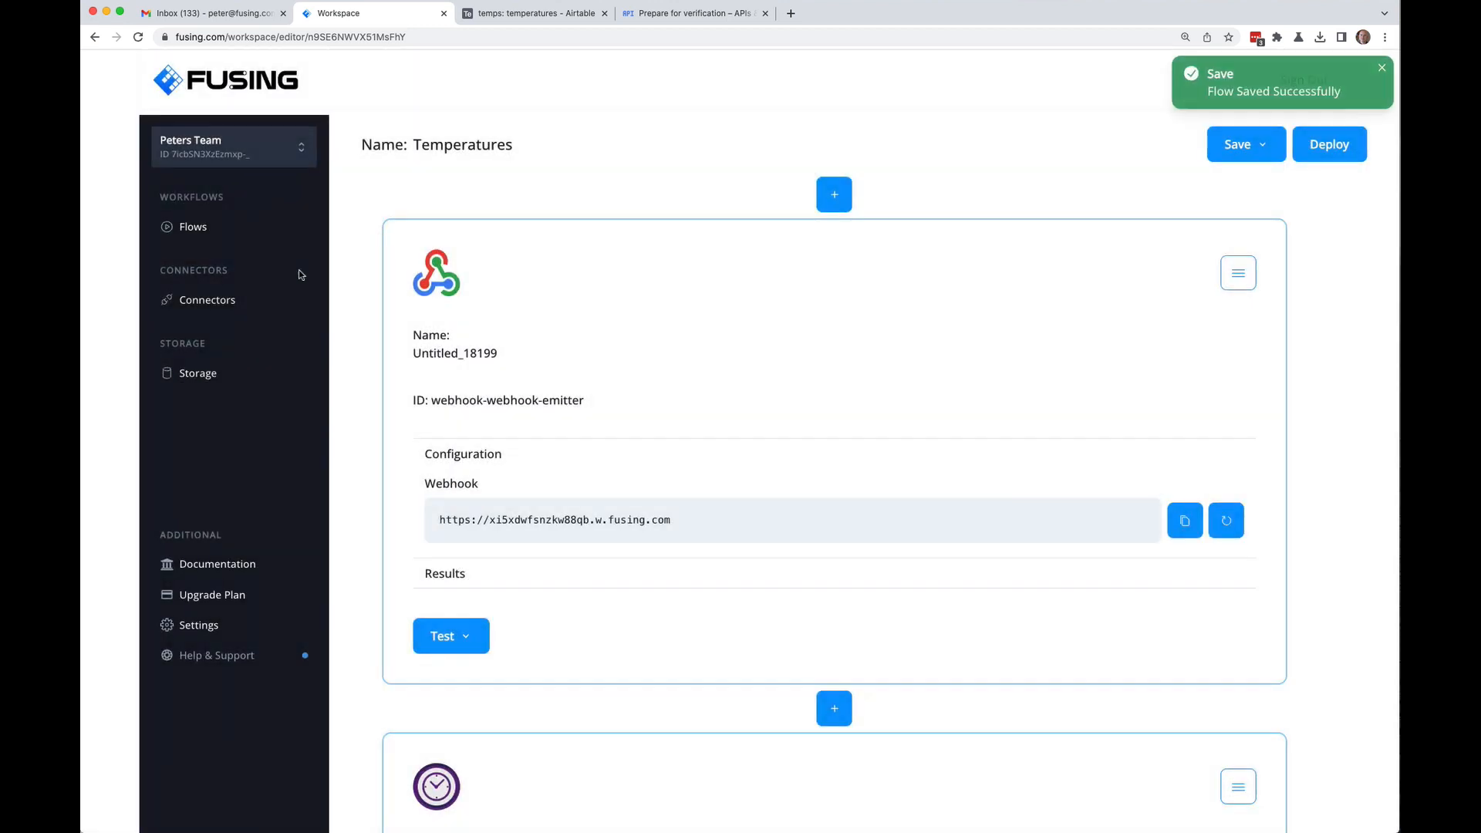
Step: Delete the gmail4, gmail3 and gmail2 connectors from the Connectors list
left_click(206, 300)
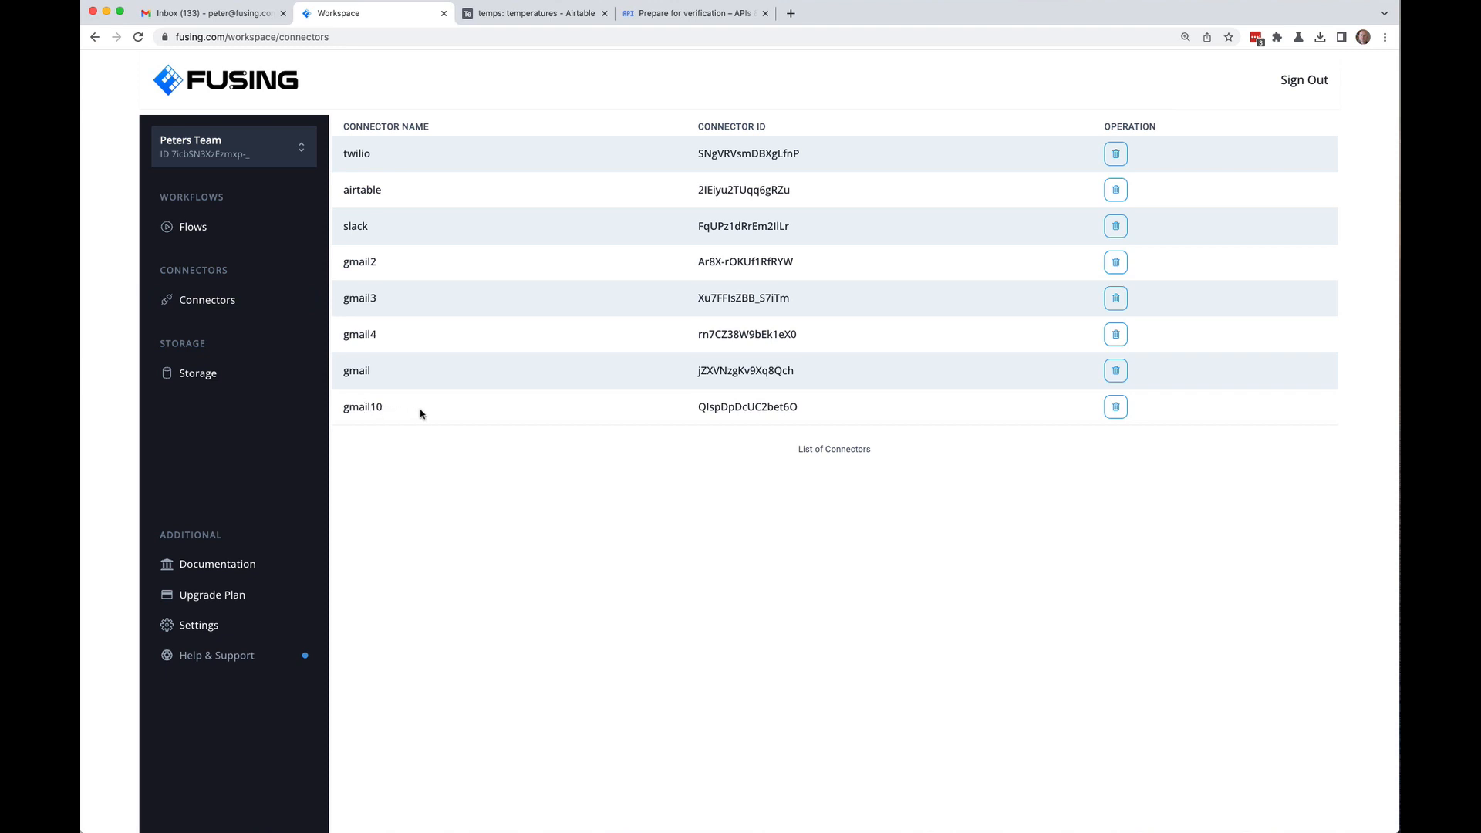
left_click(1115, 334)
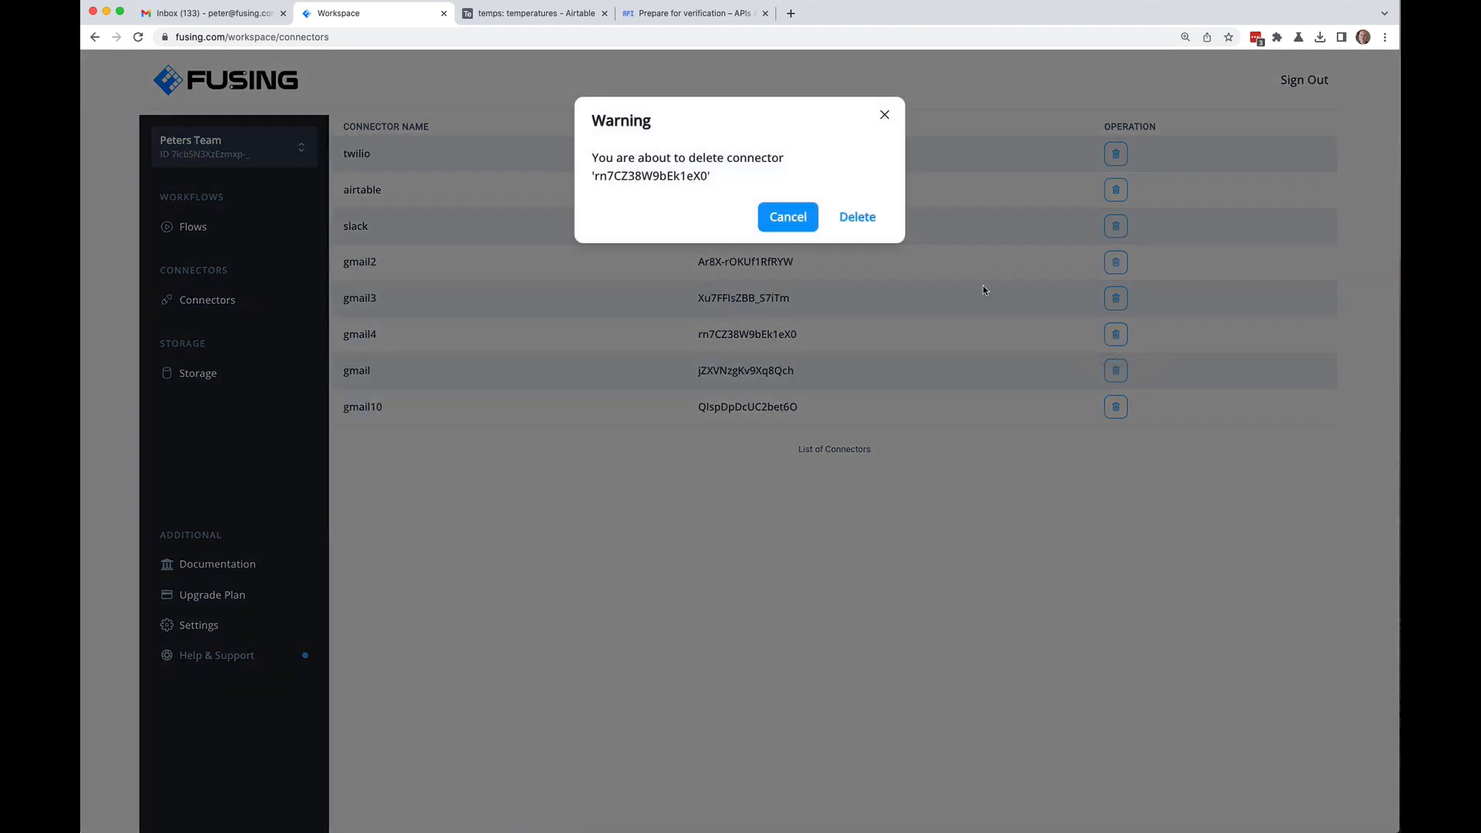
left_click(856, 218)
left_click(1115, 298)
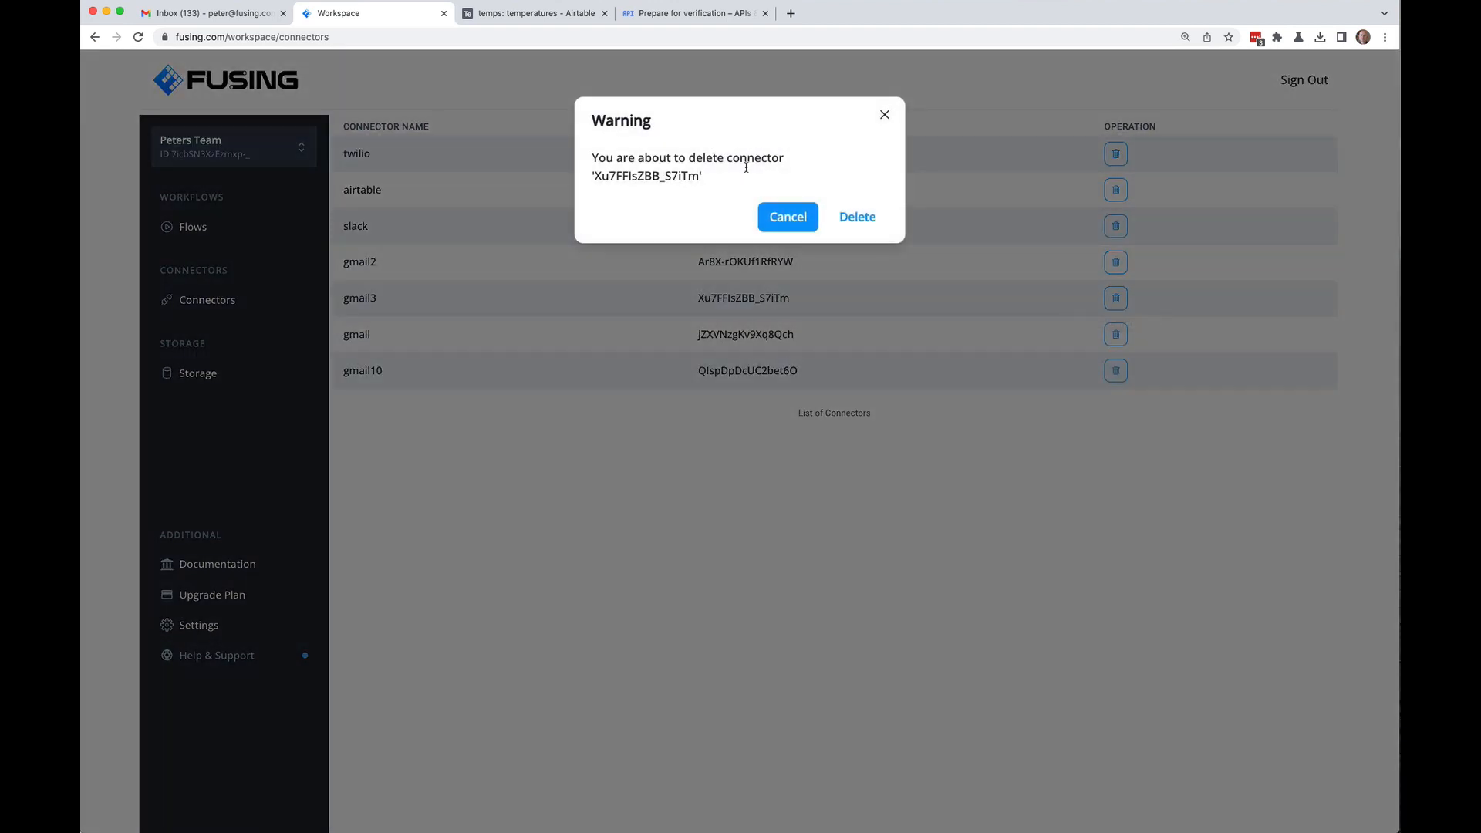
left_click(856, 219)
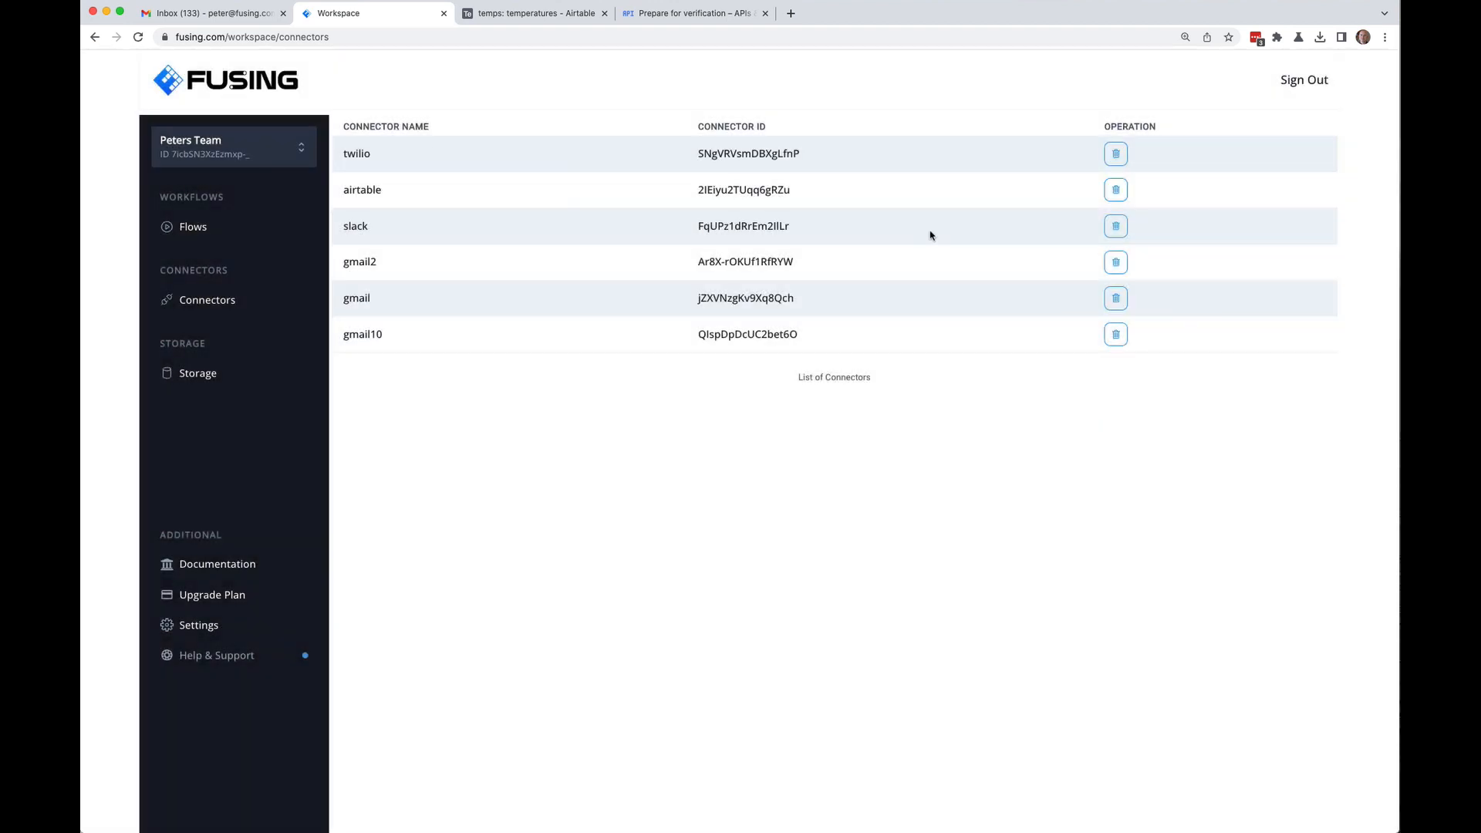
left_click(1115, 262)
left_click(856, 218)
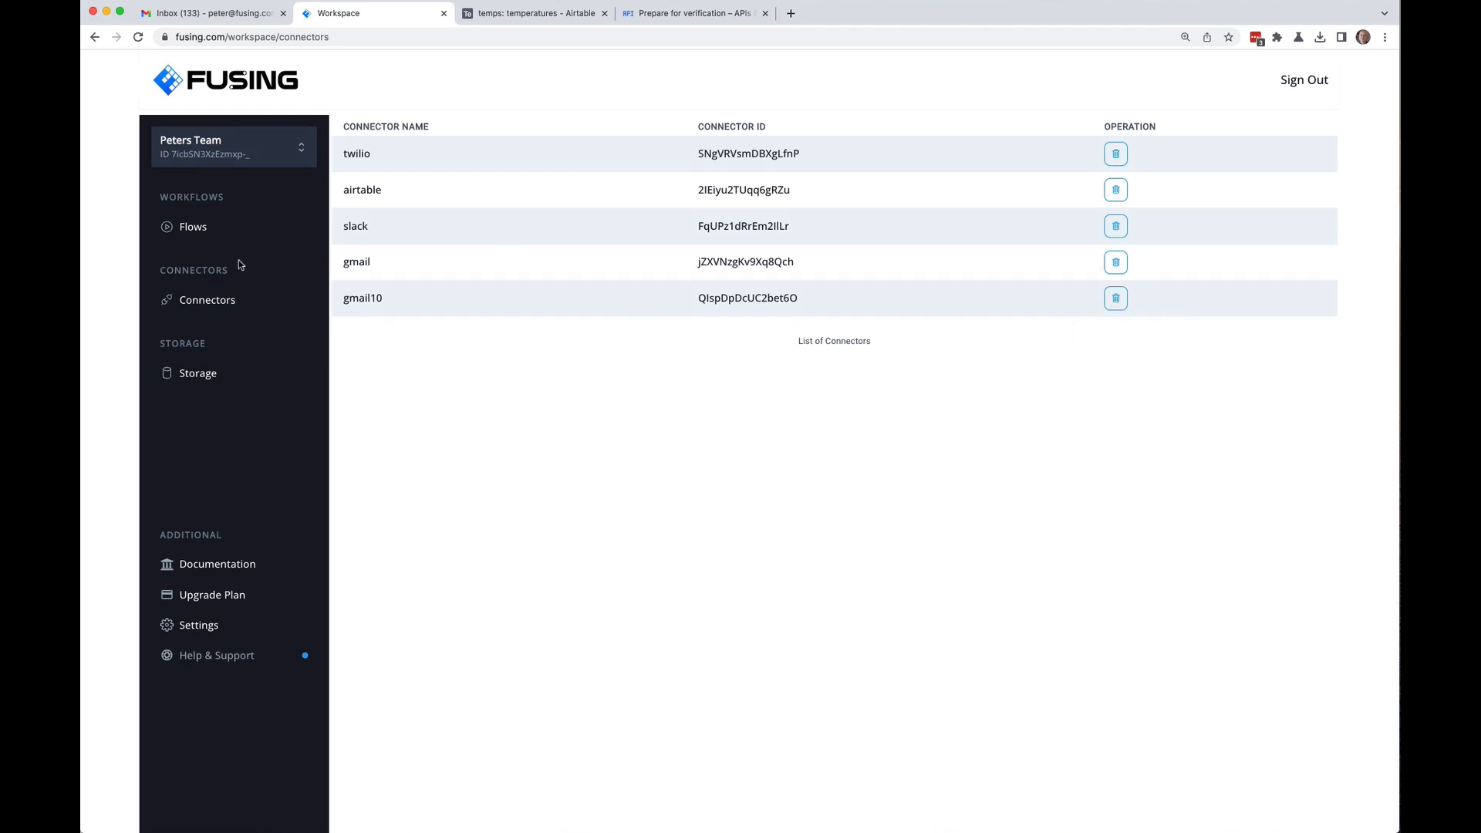
left_click(216, 232)
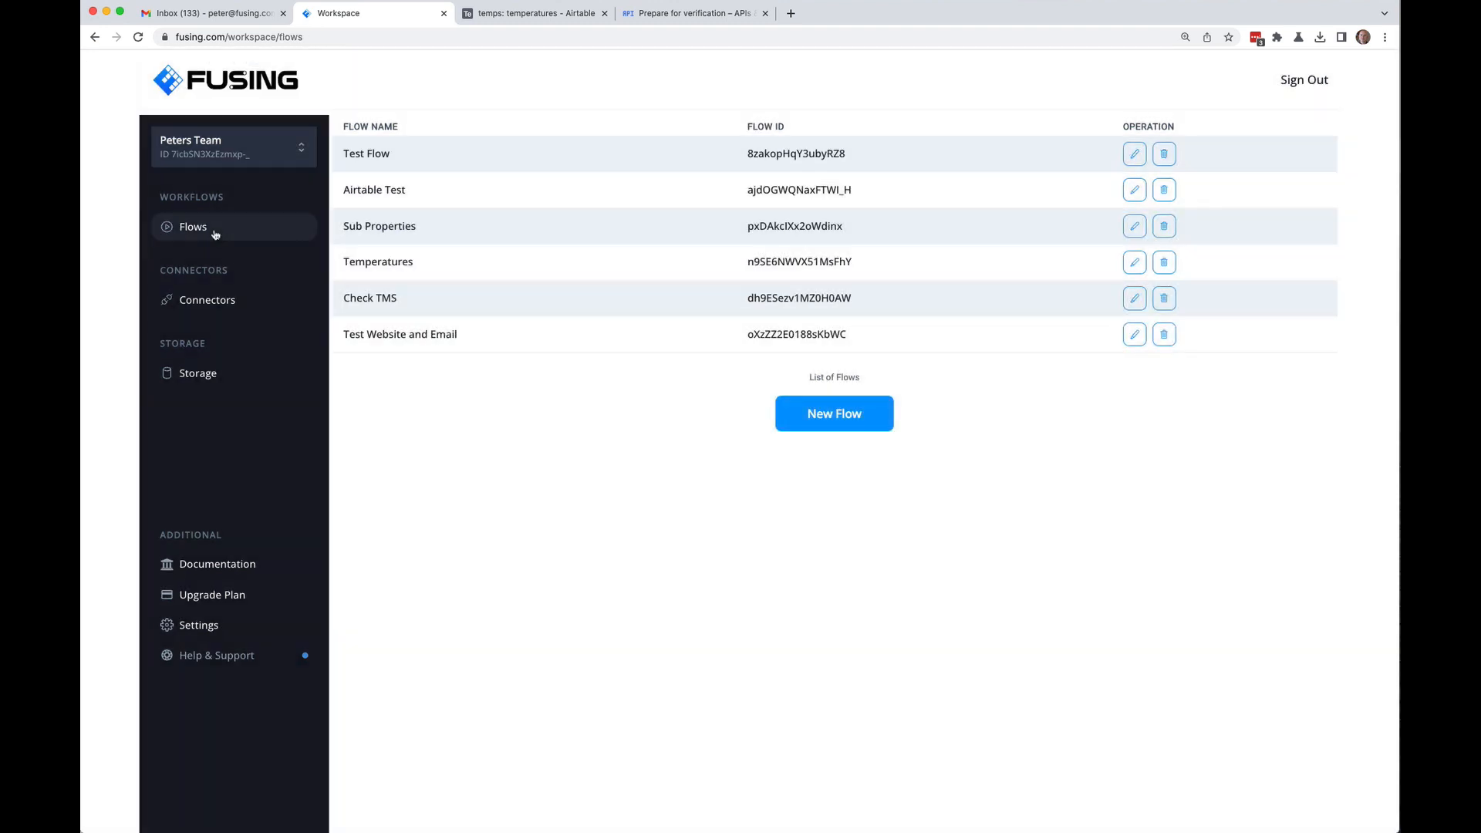
Step: Review the Connectors and Storage pages, then return to the six-flow Flows list
left_click(215, 303)
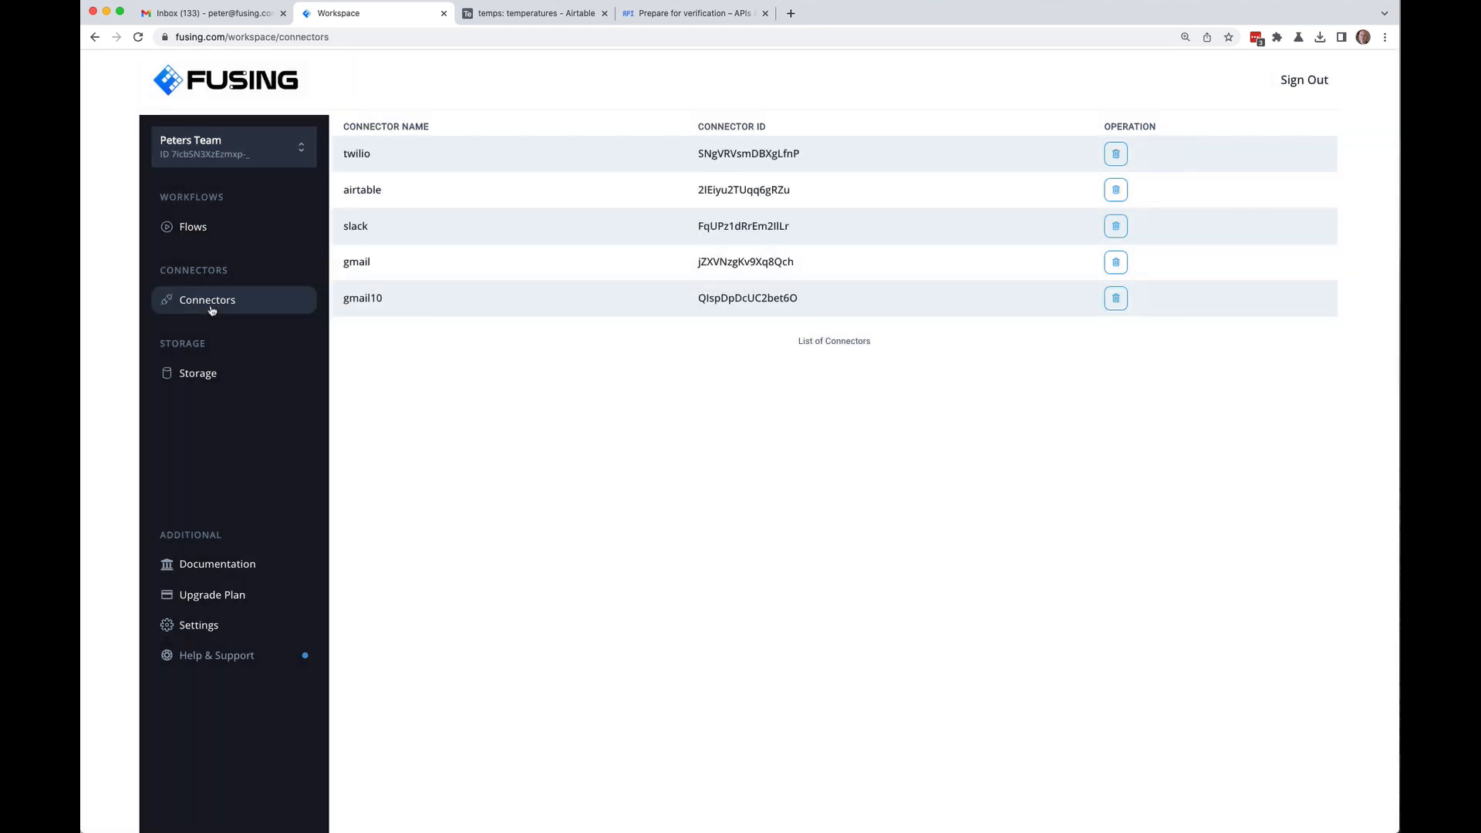
left_click(193, 377)
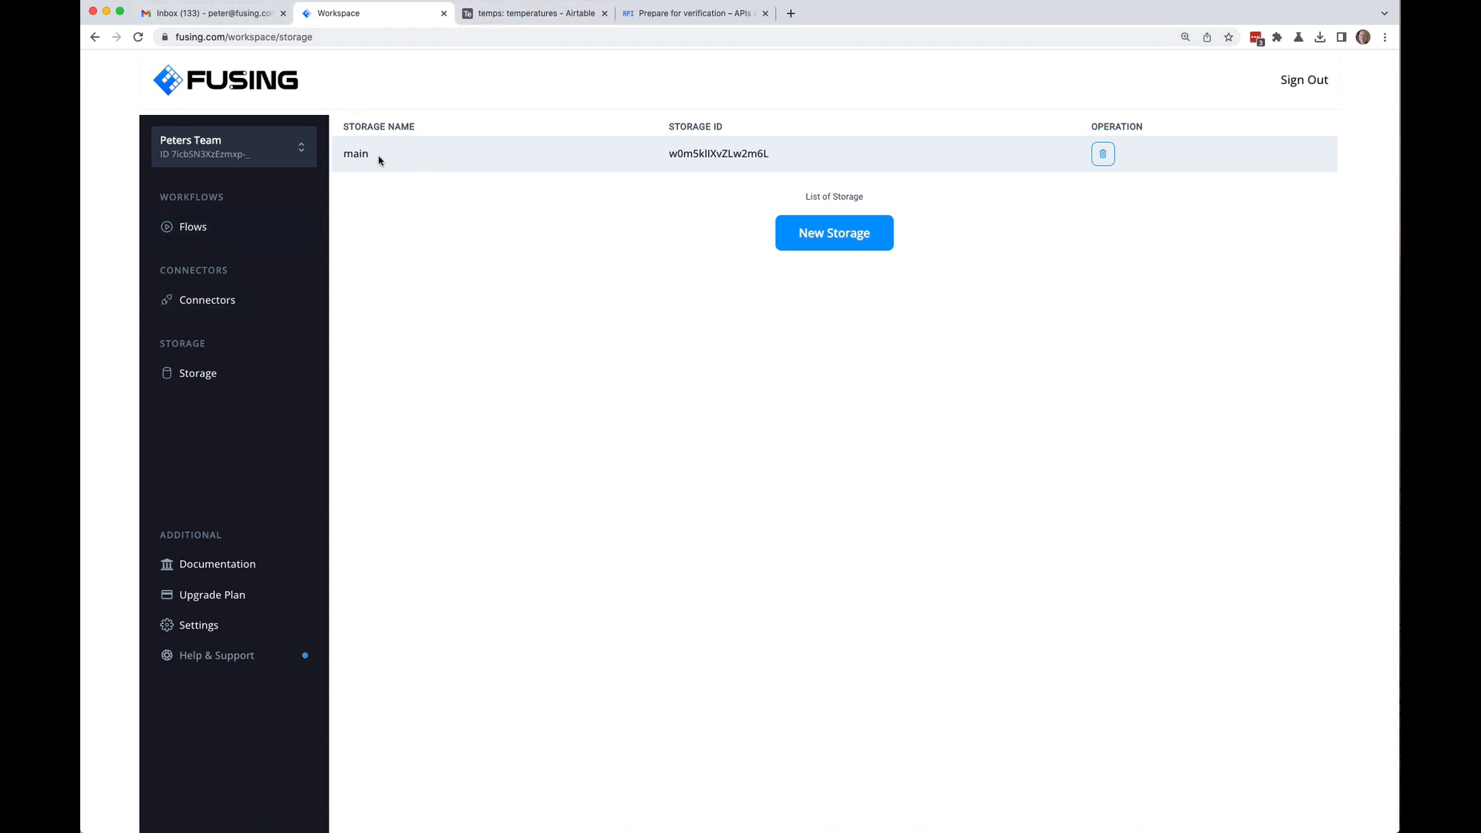
left_click(184, 231)
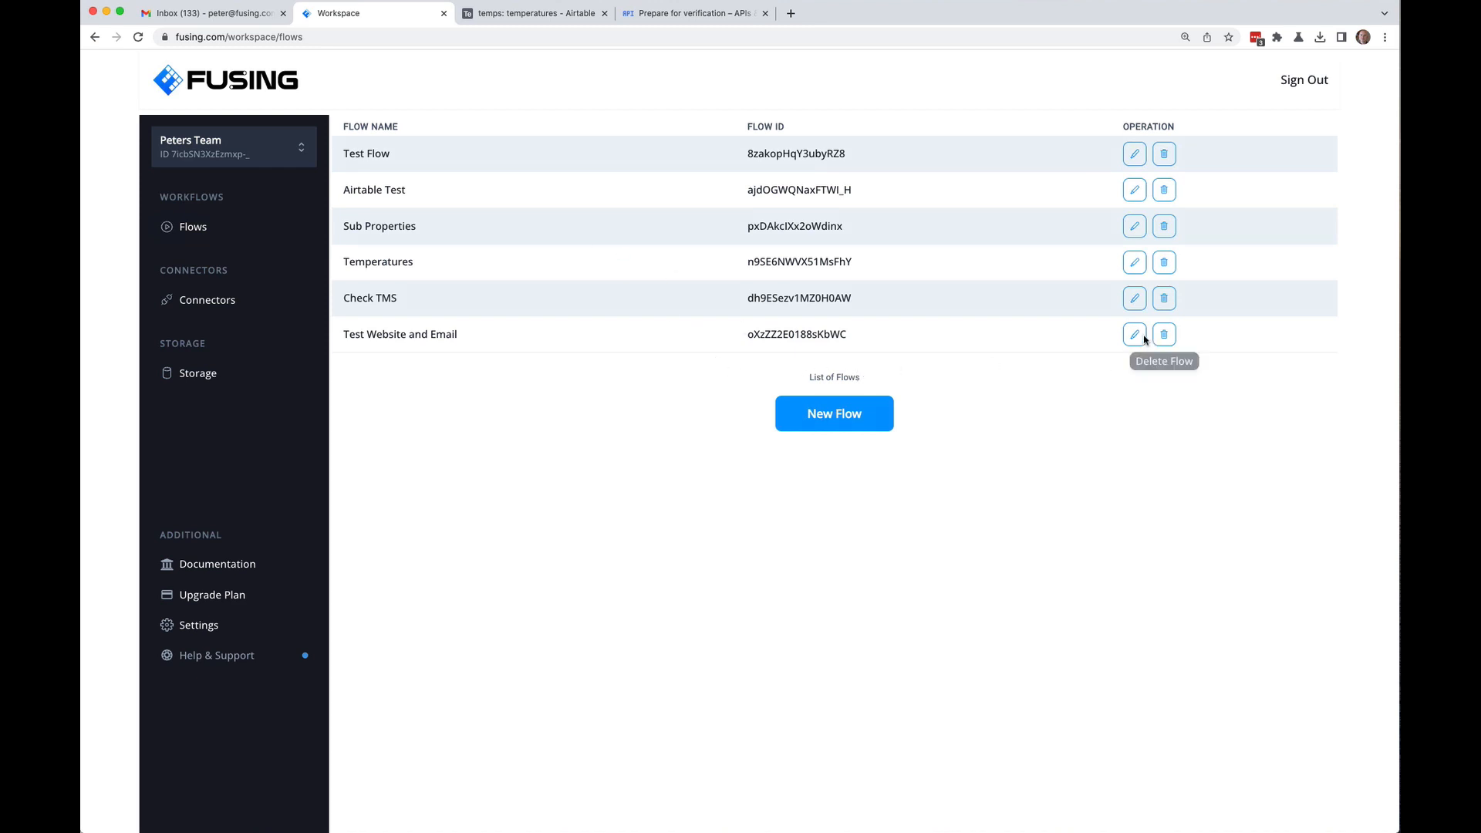
Step: In the Temperatures flow, add a Slack 'Send Message to a Private or Public Channel' block below the Gmail step
left_click(1133, 262)
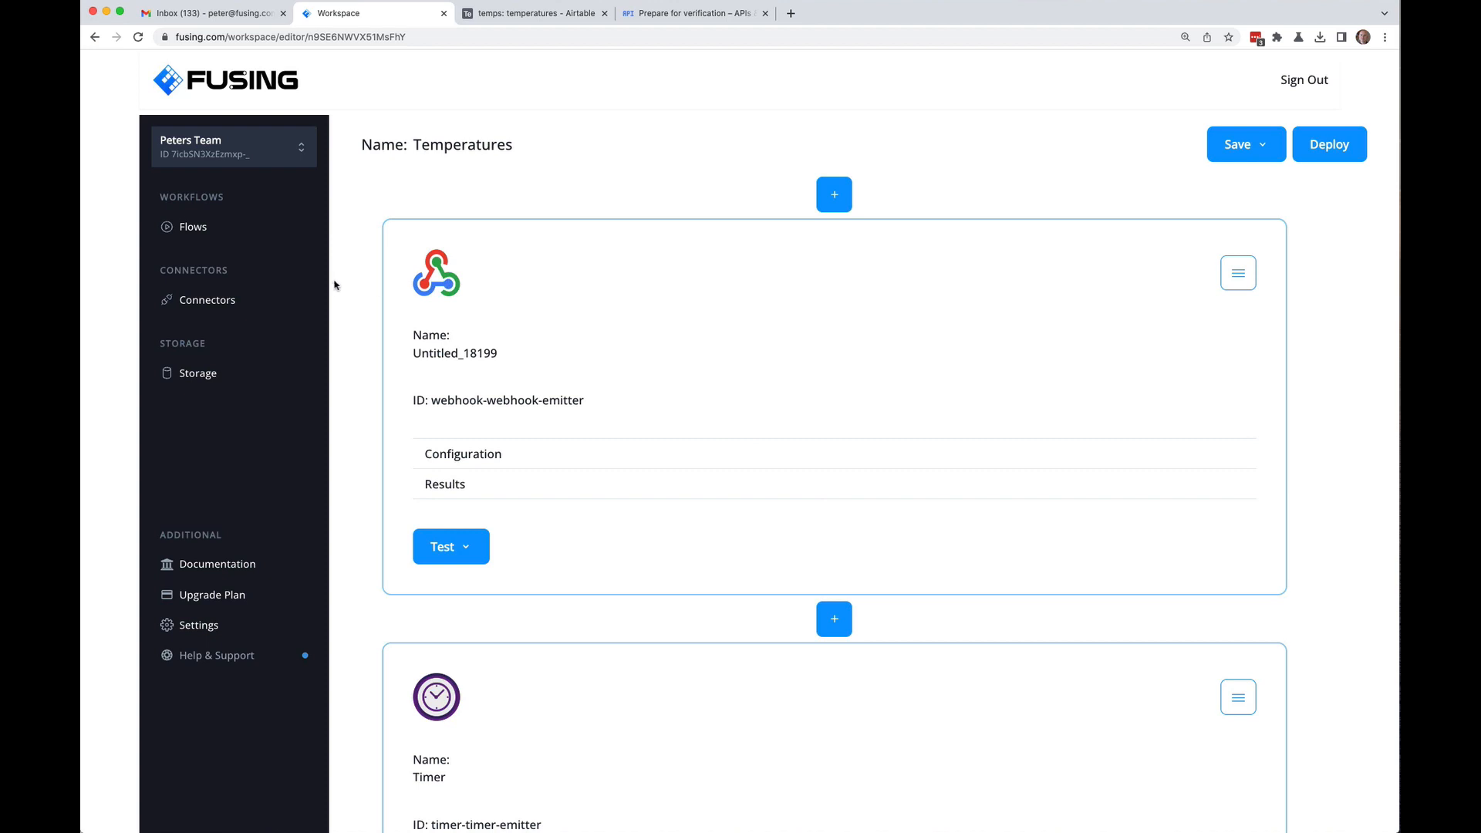
scroll(345, 282, "down", 5)
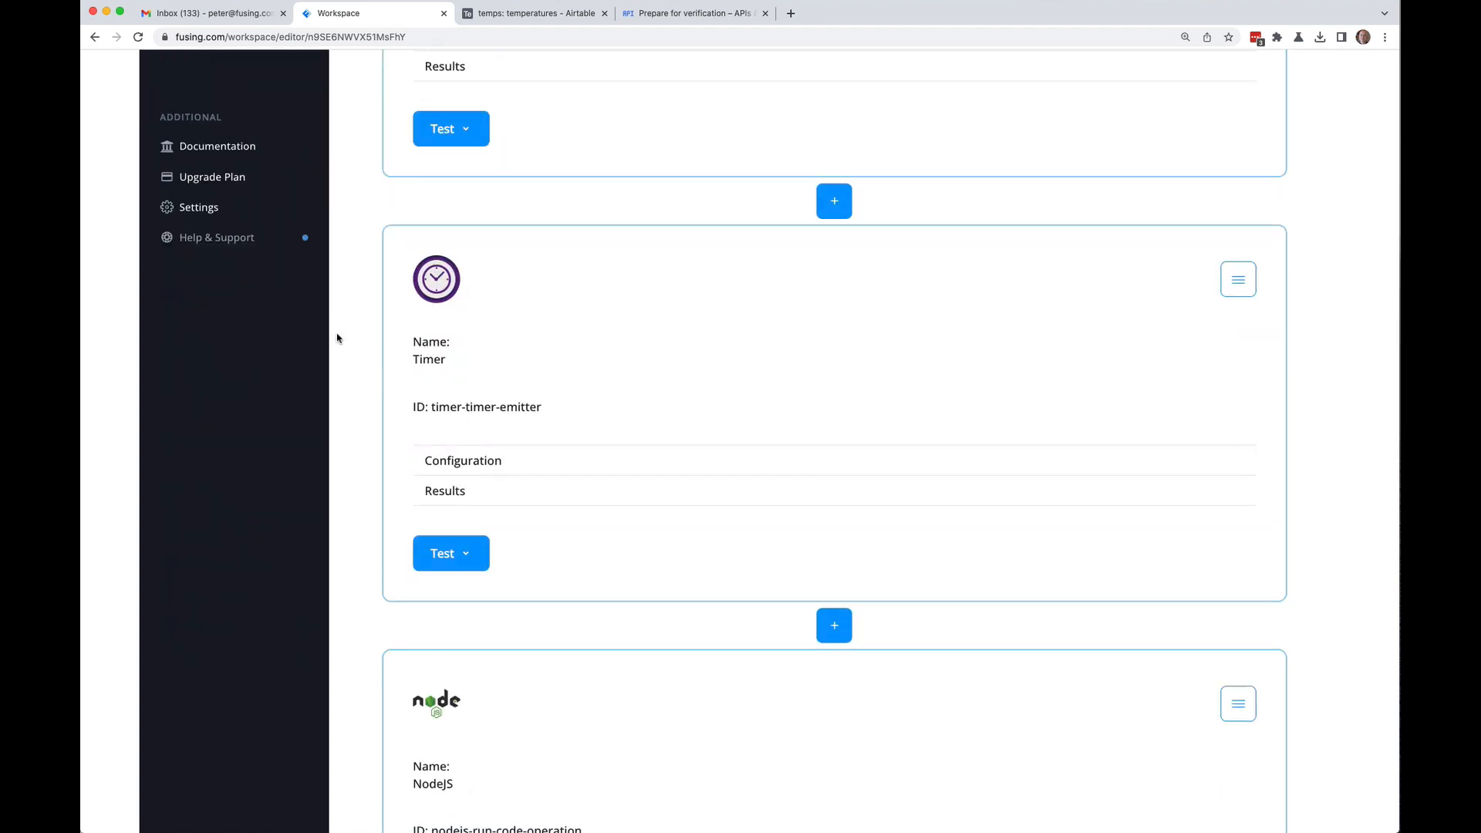
scroll(337, 338, "down", 4)
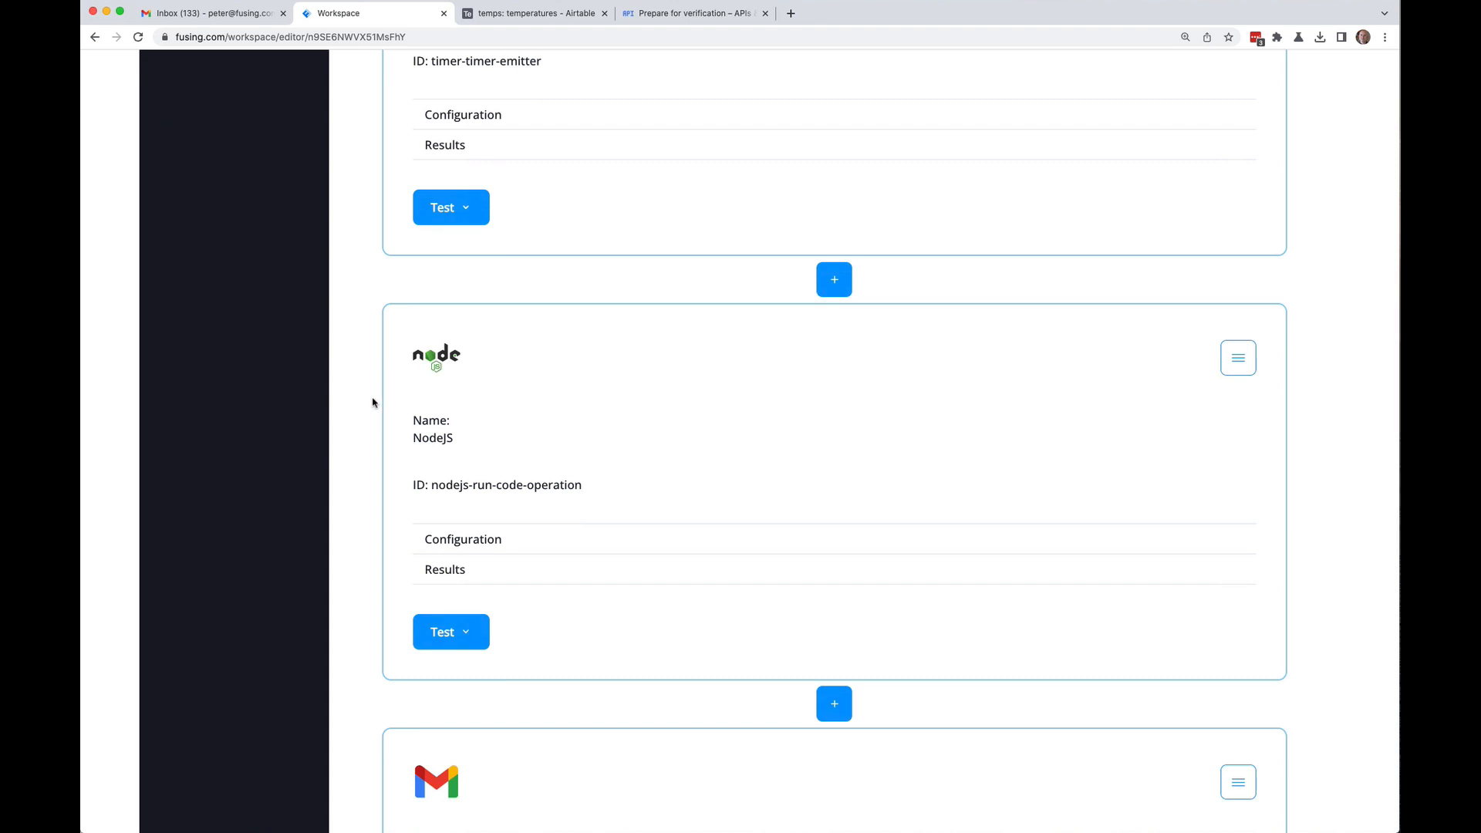
scroll(373, 402, "down", 5)
scroll(373, 402, "up", 5)
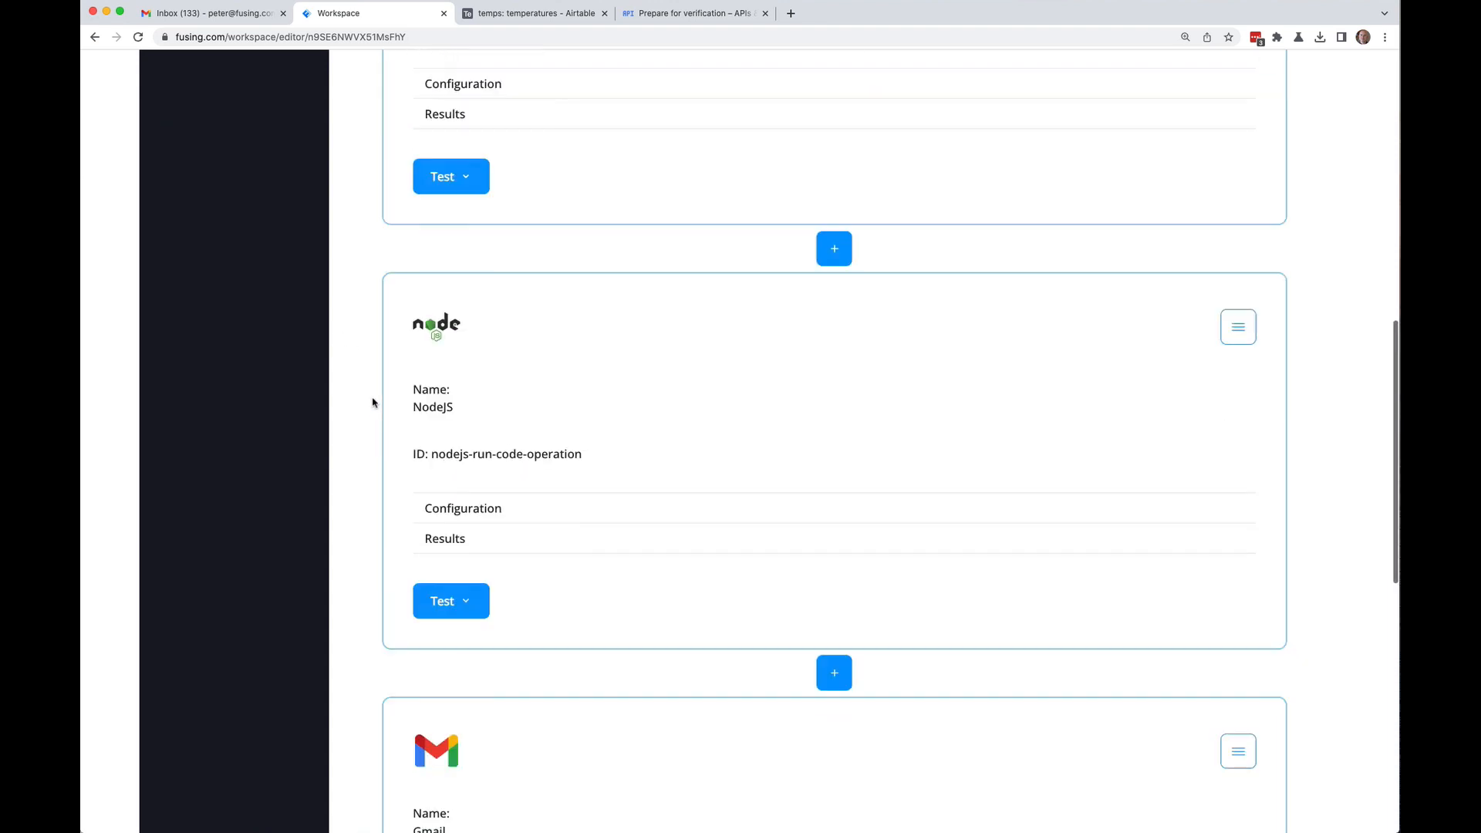
scroll(372, 402, "down", 3)
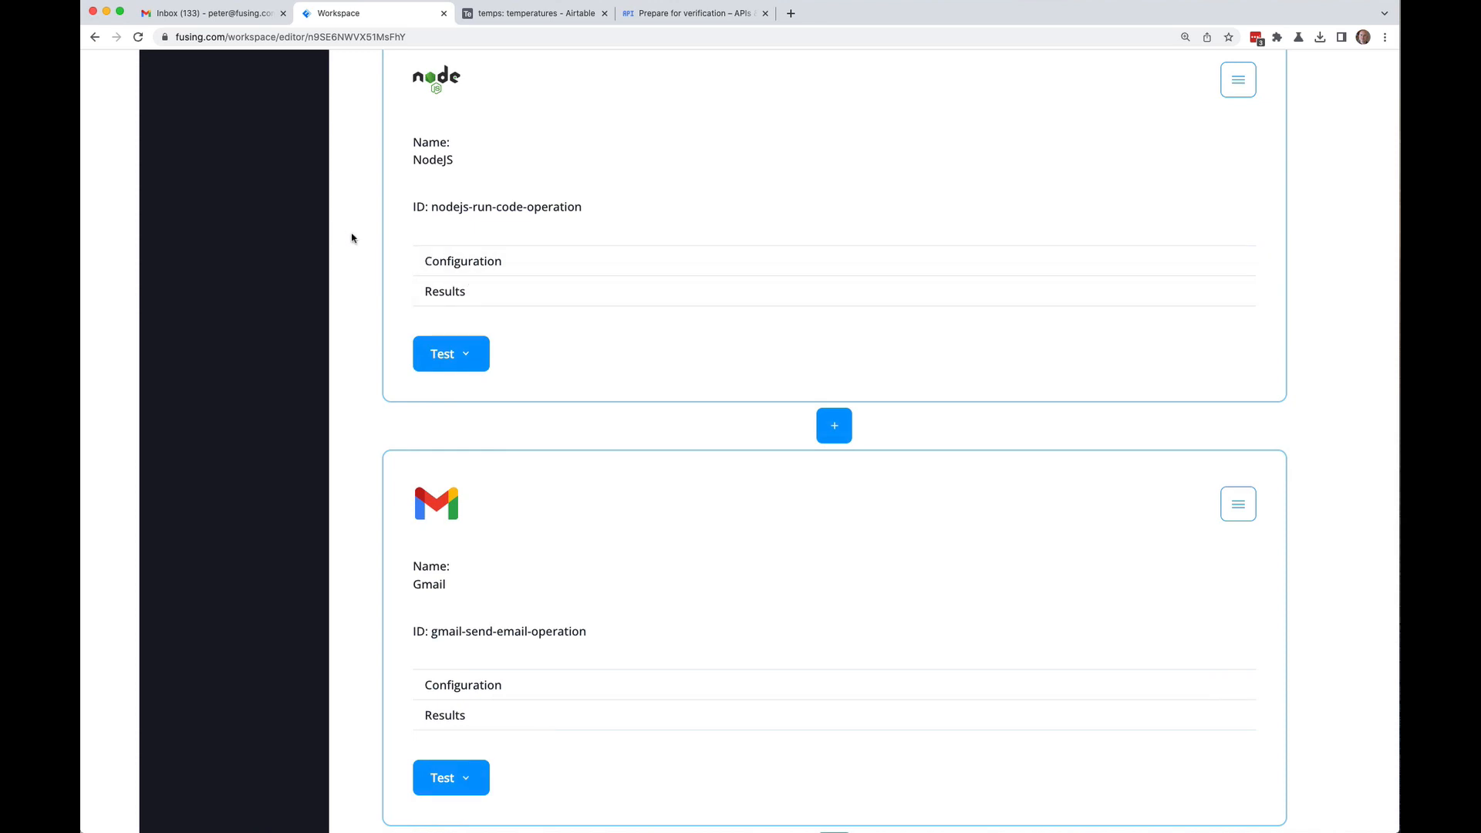
scroll(352, 237, "down", 3)
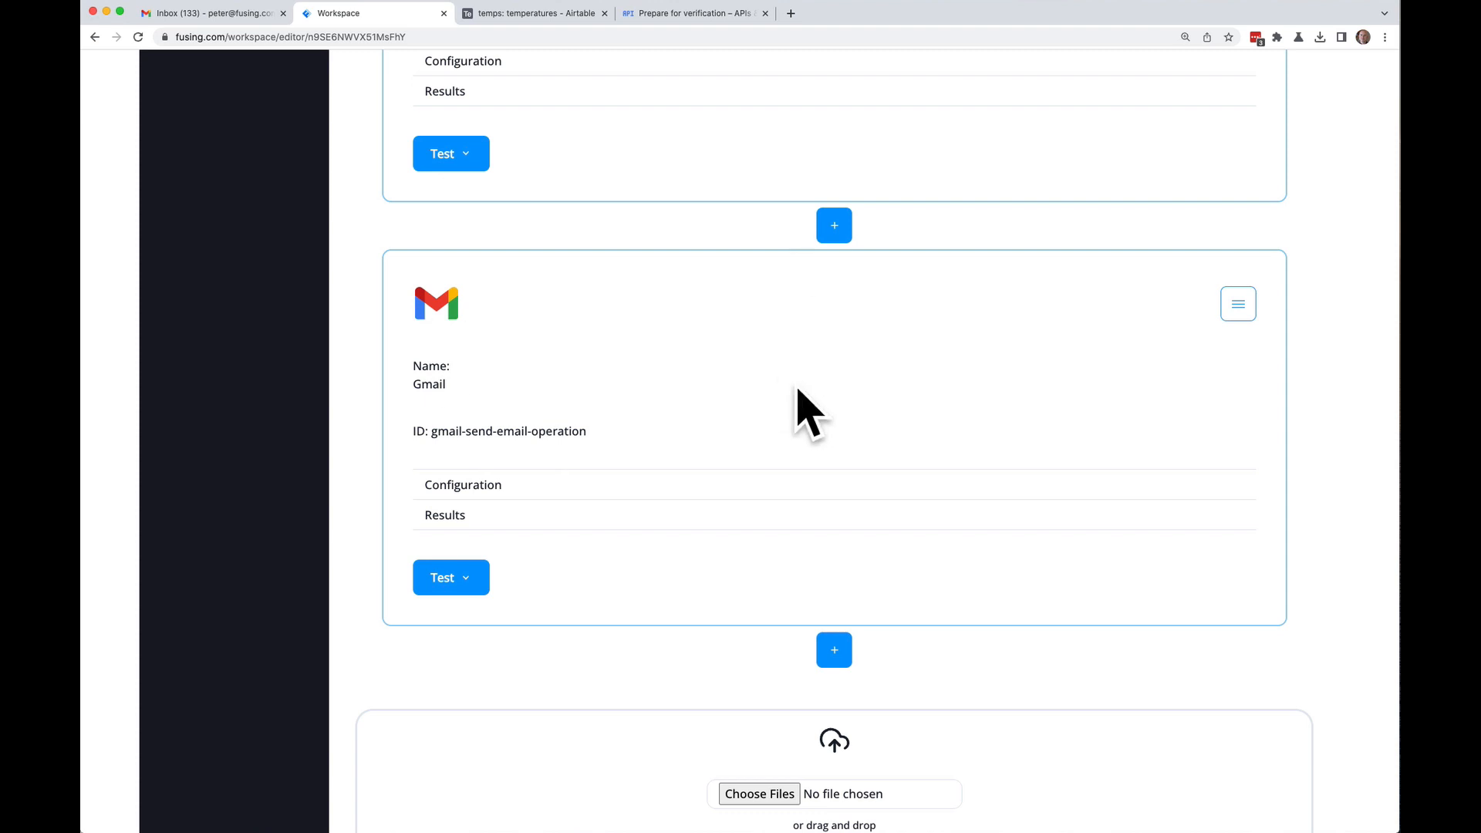
left_click(835, 660)
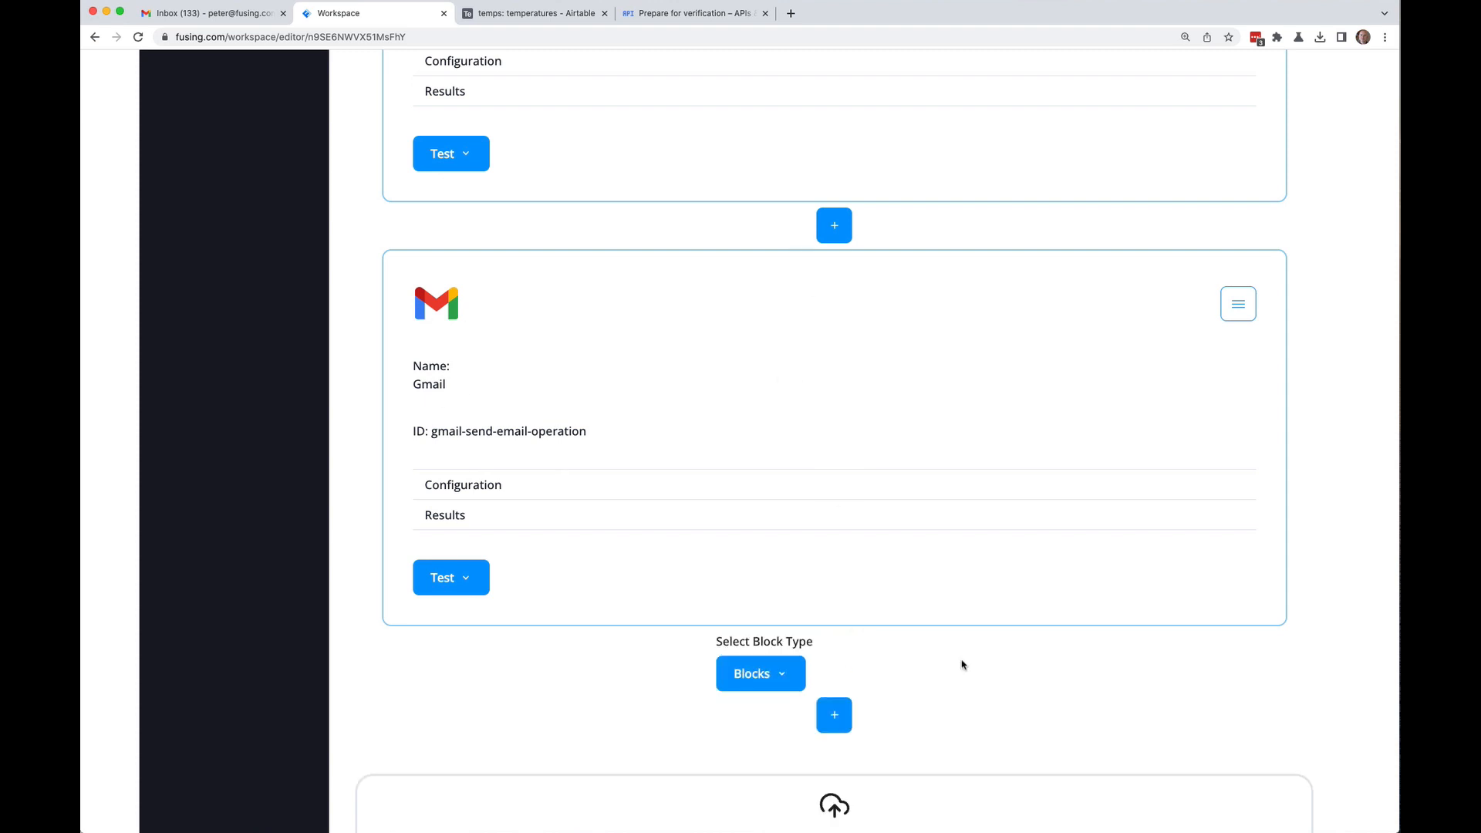
left_click(778, 681)
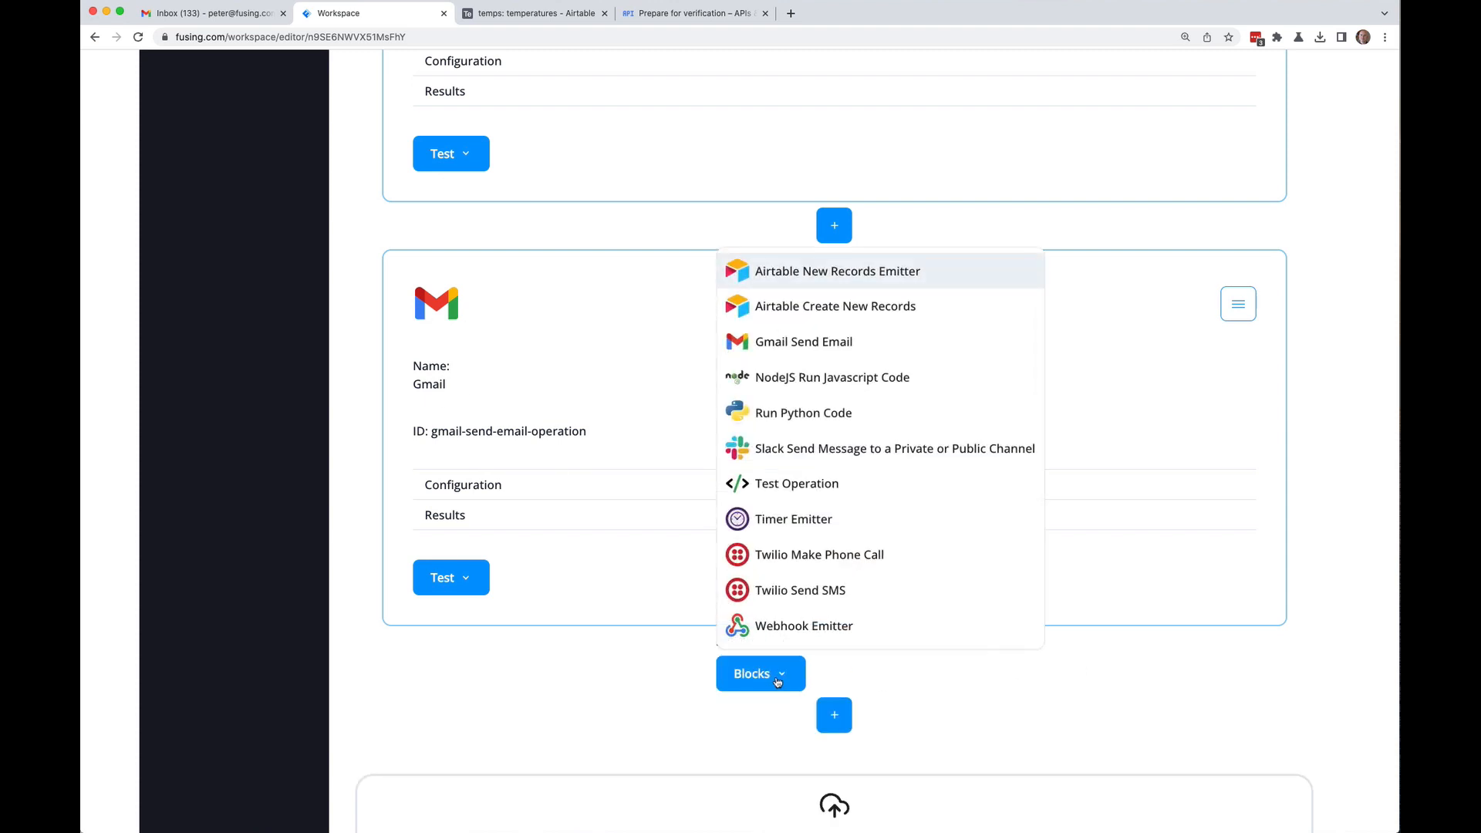
left_click(756, 448)
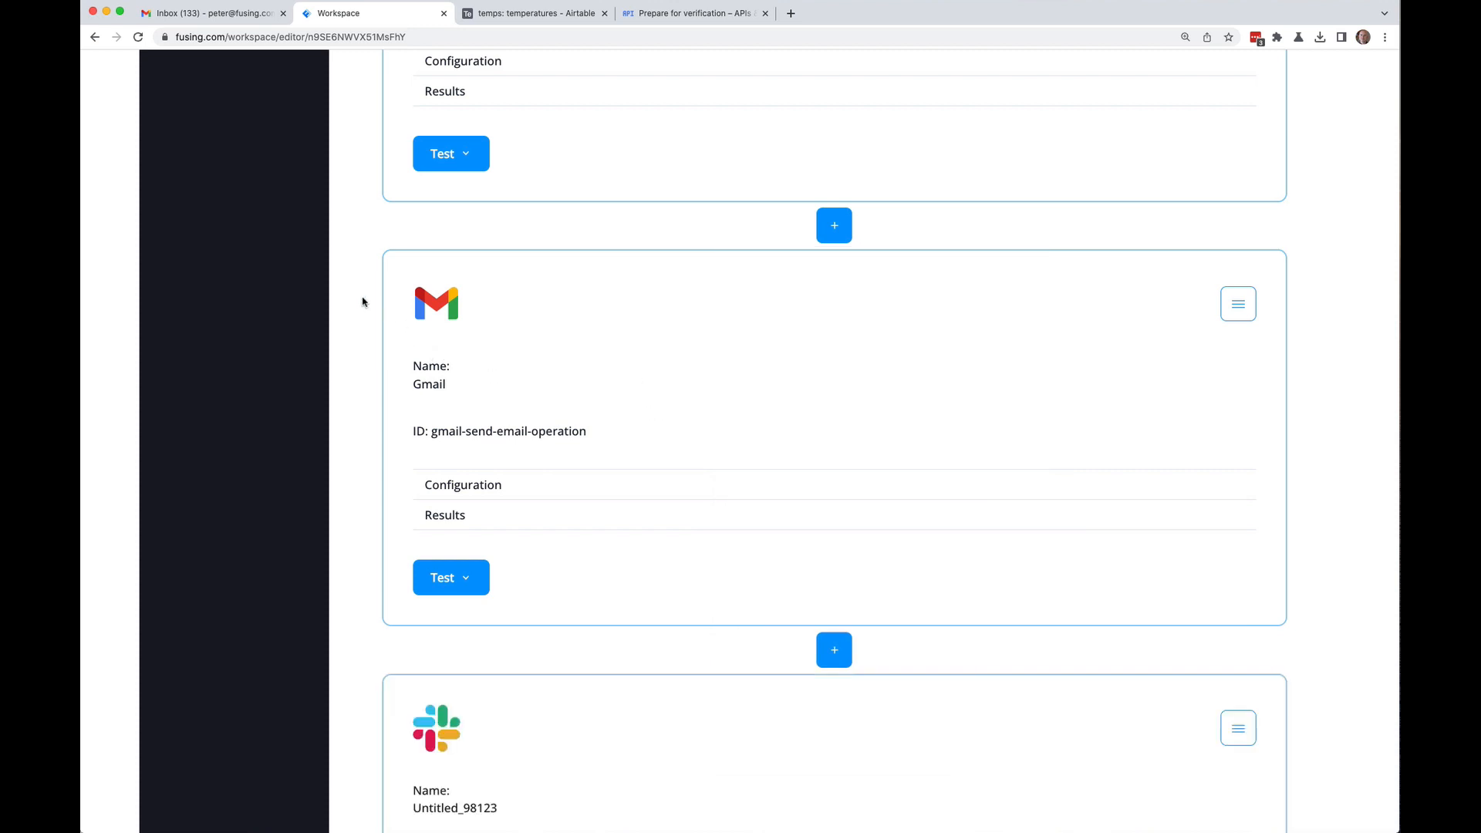
scroll(367, 343, "down", 6)
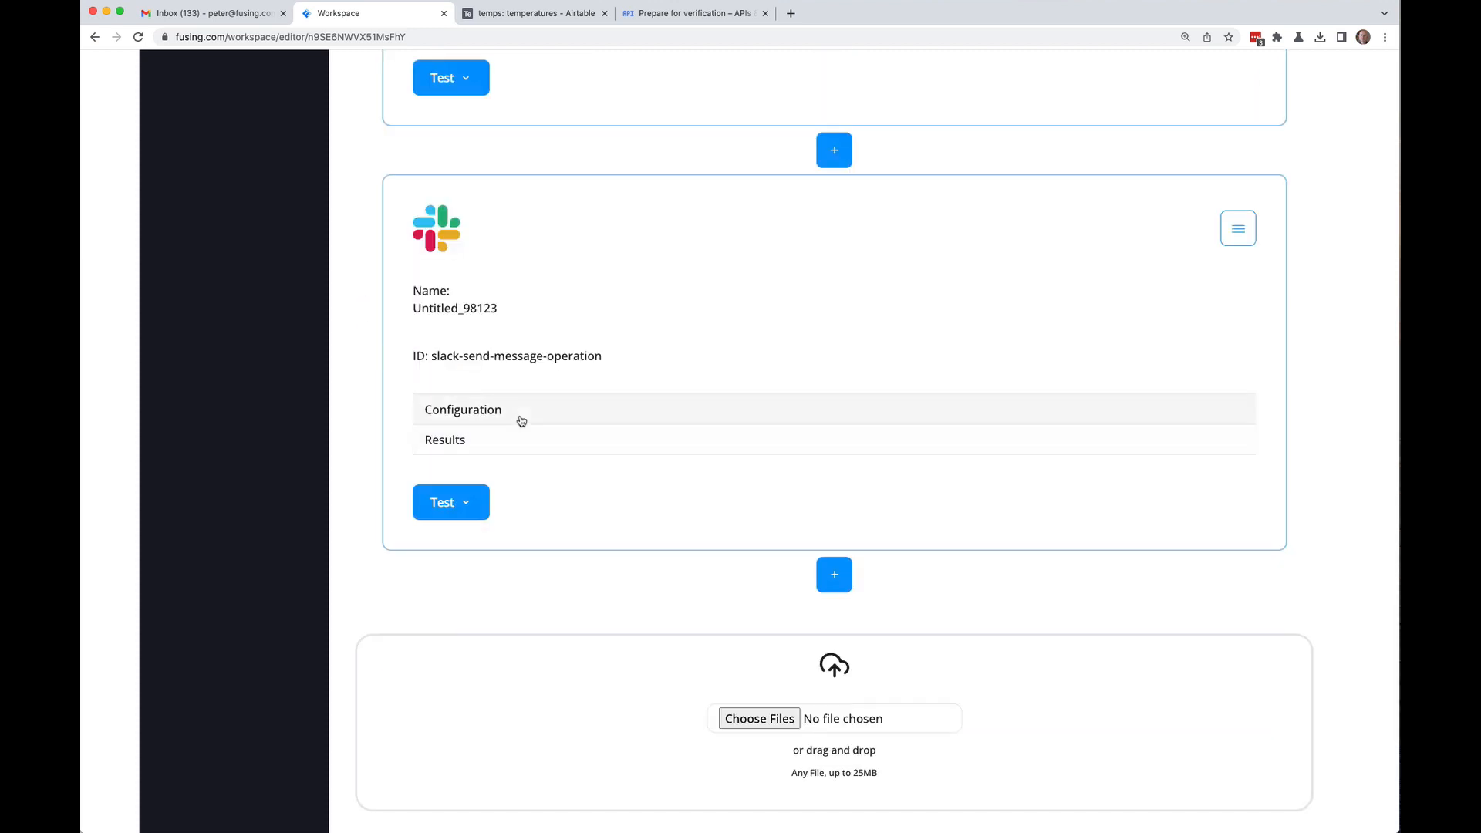
Step: Give the Slack block the existing slack connector and public_channel as the channel type
left_click(532, 411)
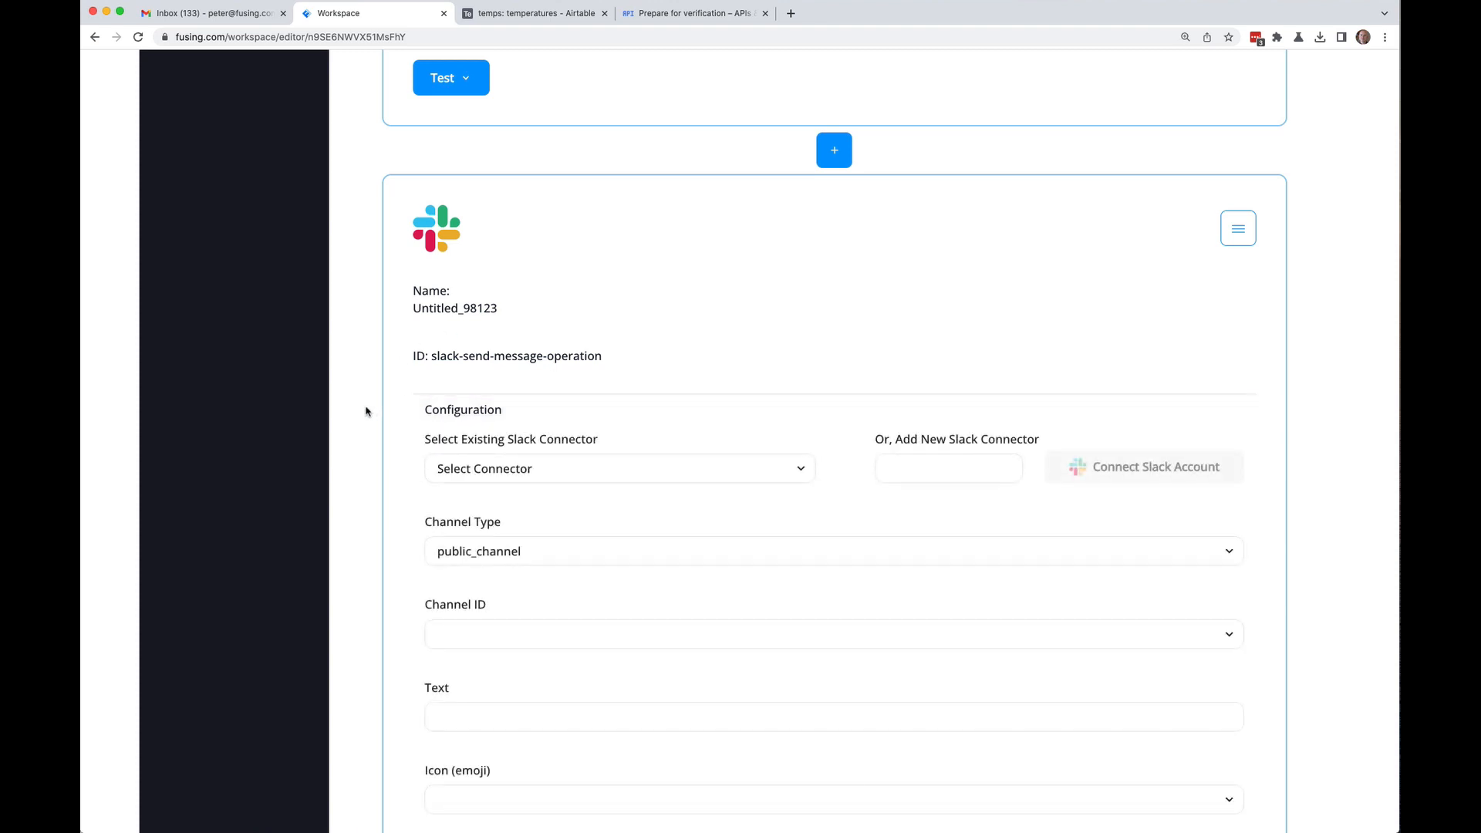
scroll(365, 410, "down", 1)
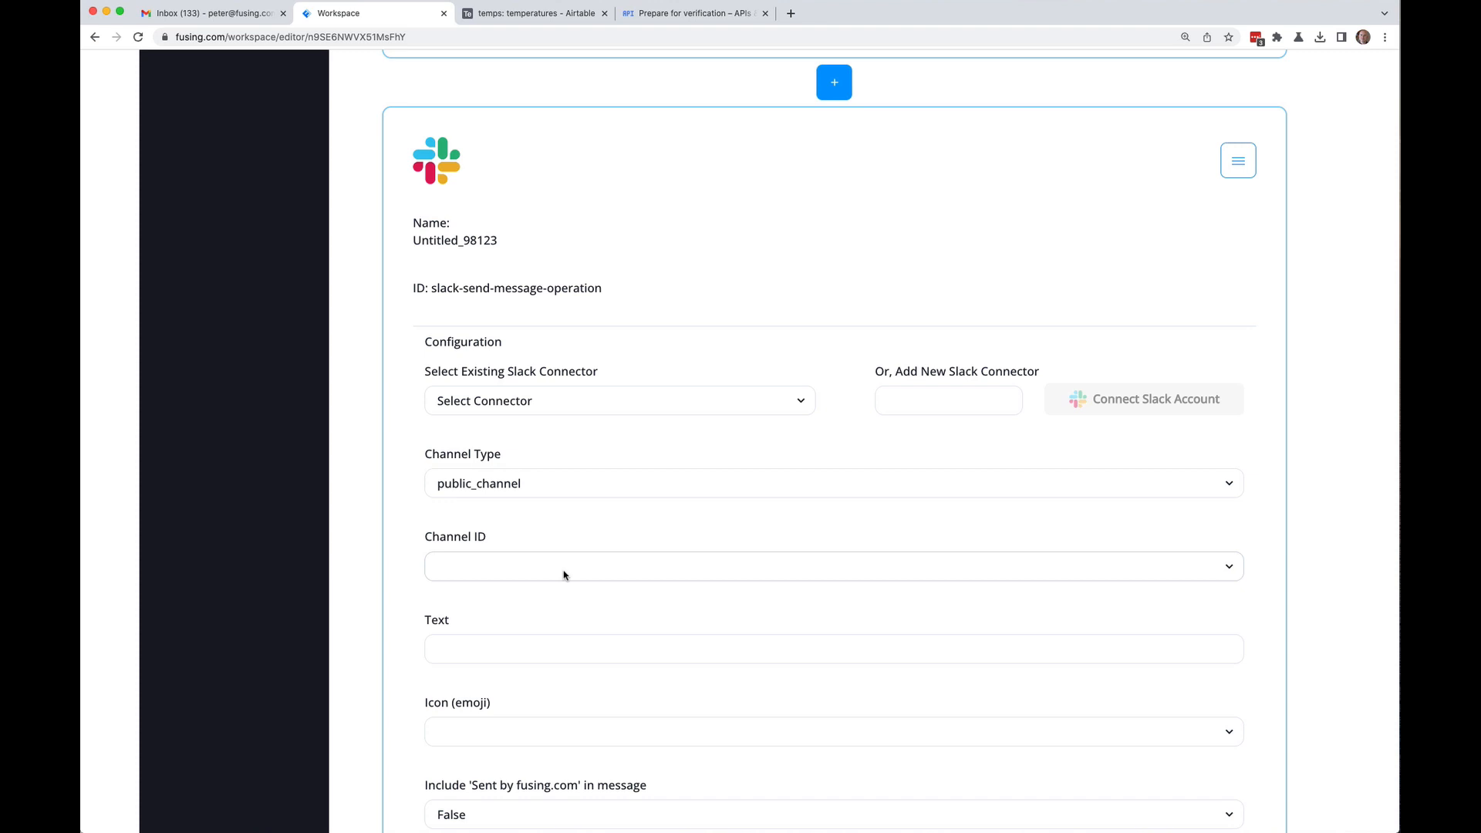
scroll(520, 654, "down", 1)
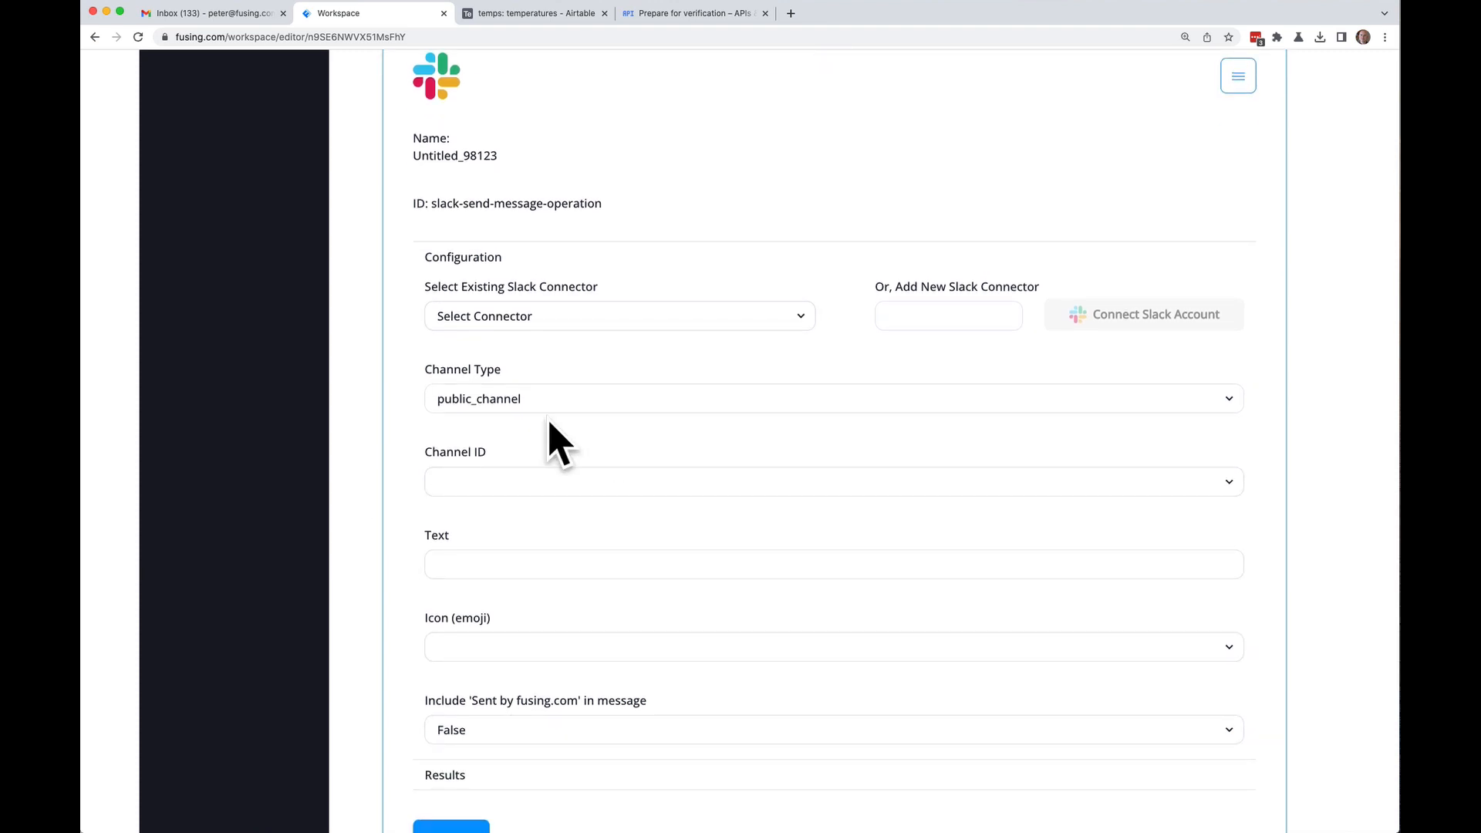
left_click(537, 317)
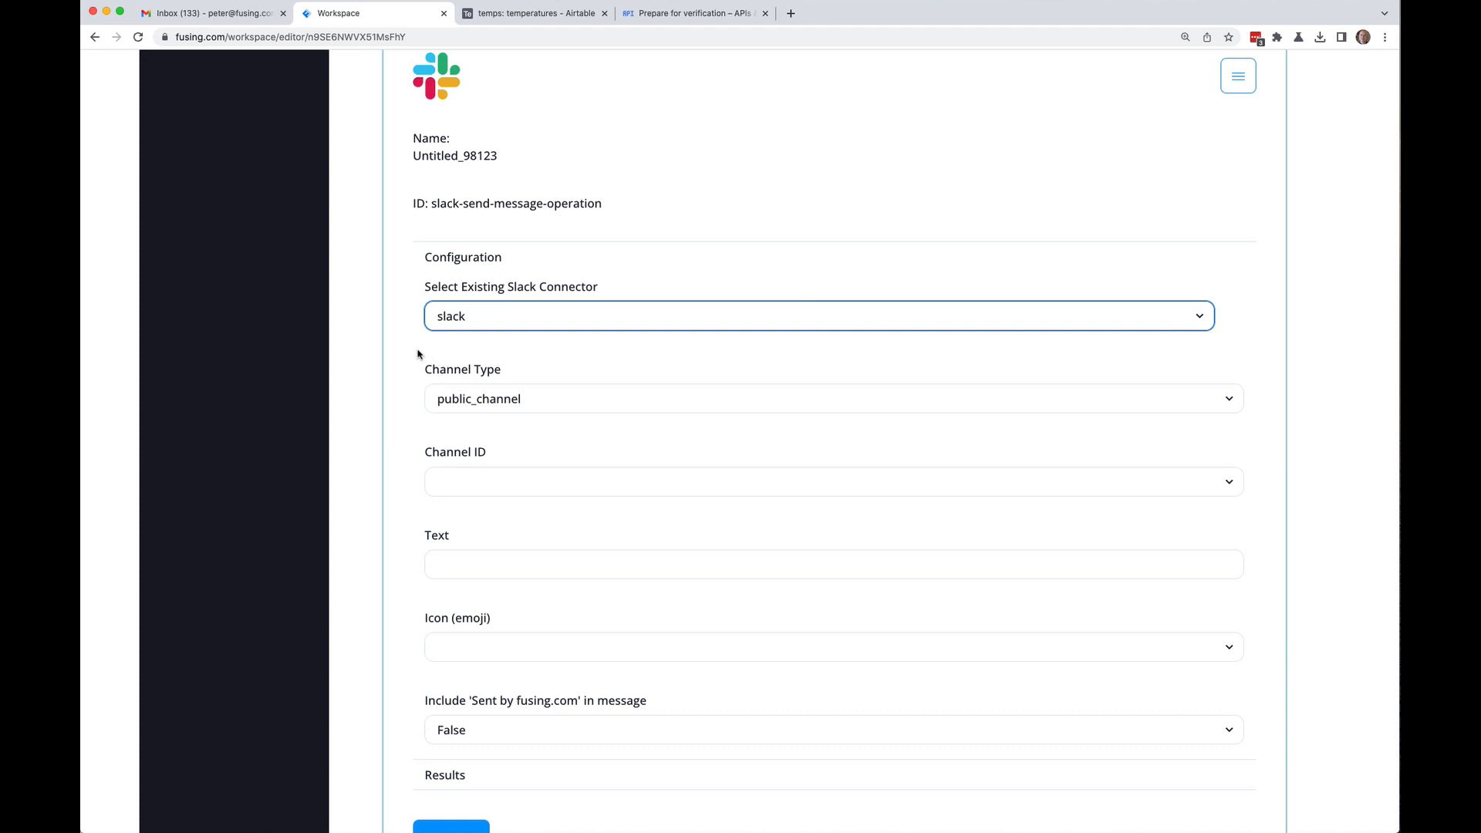
left_click(566, 408)
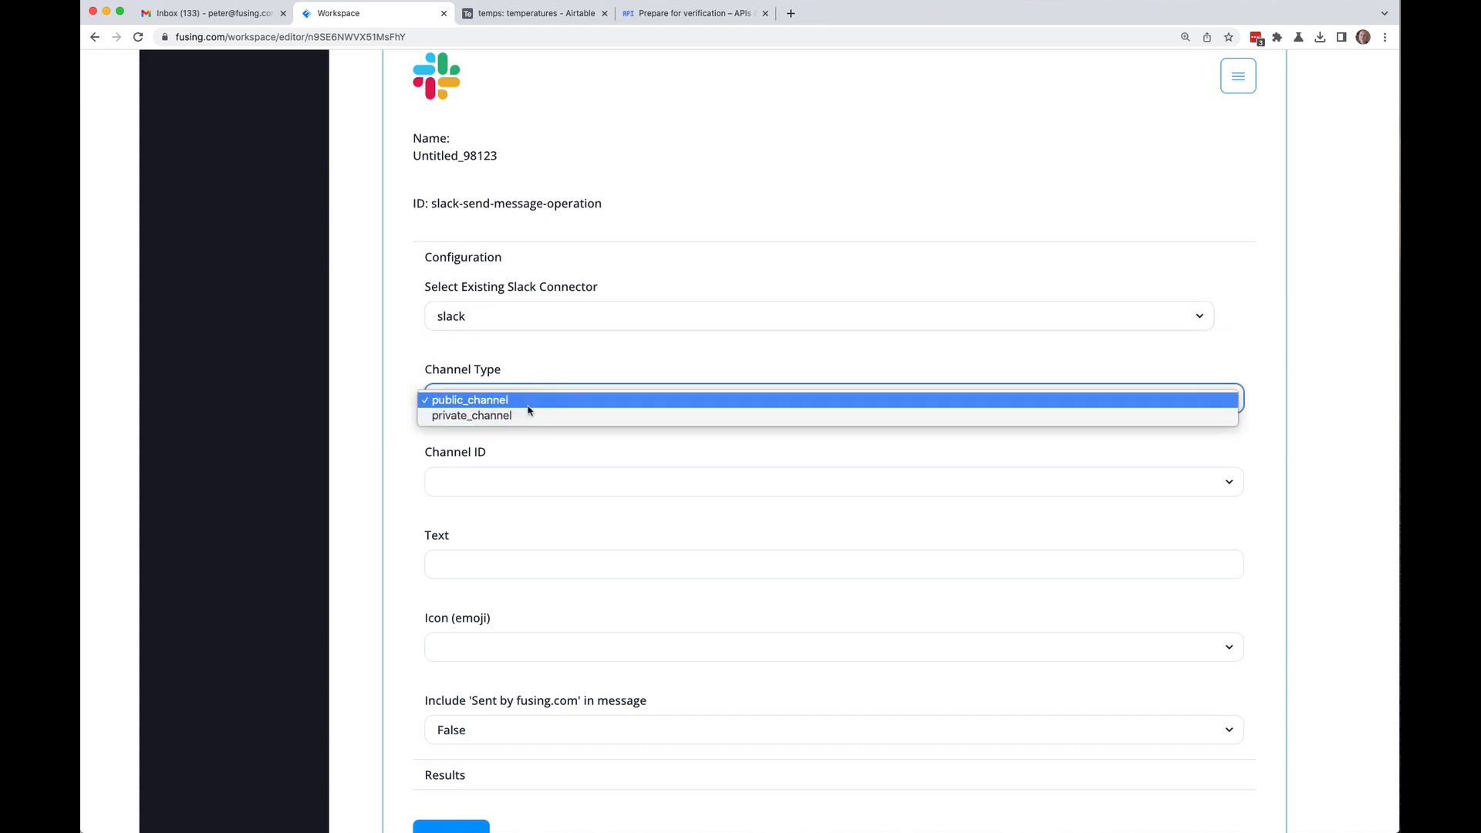
left_click(390, 350)
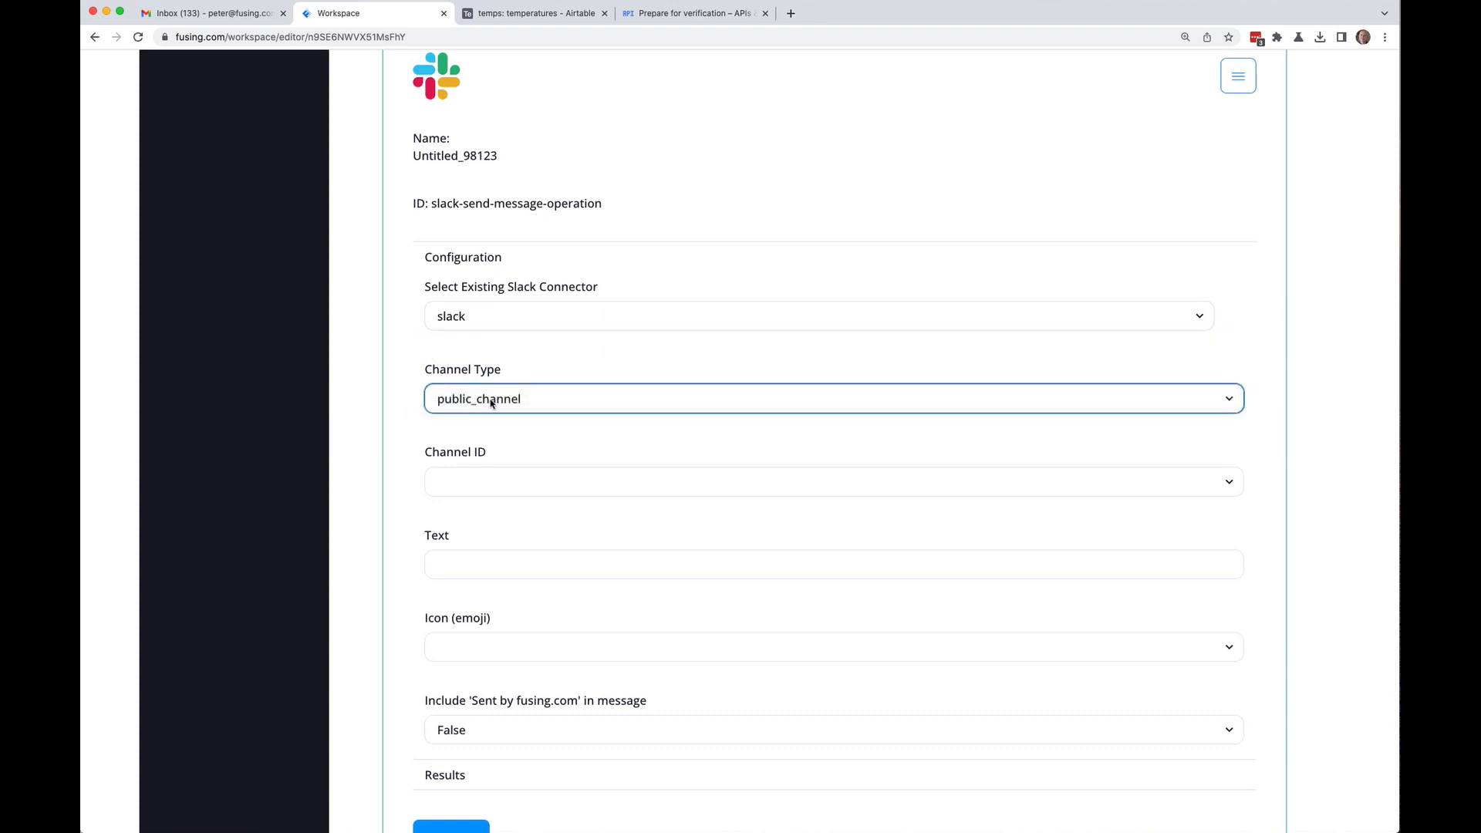
scroll(401, 320, "down", 3)
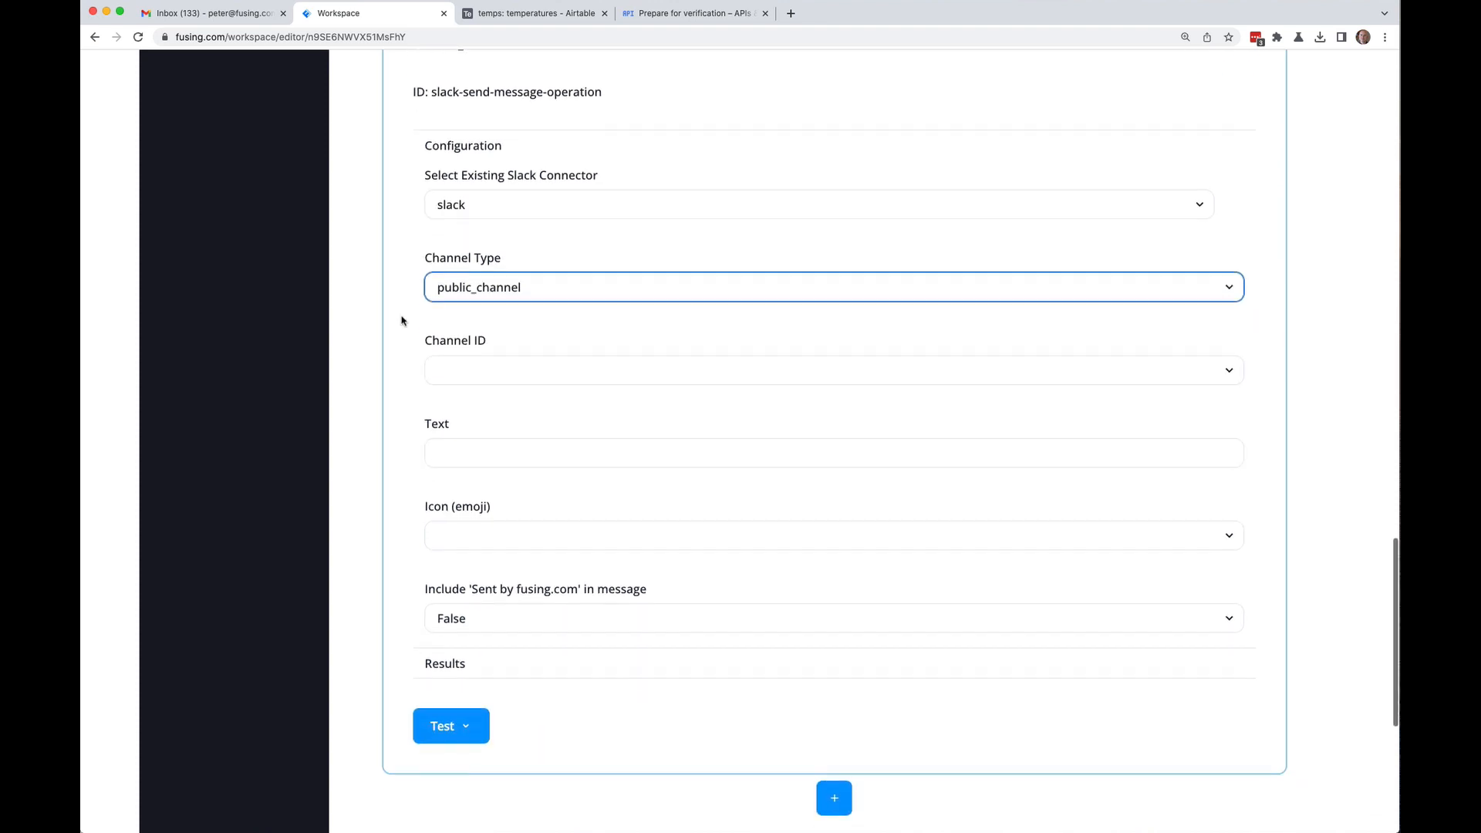
Step: Set the Slack channel ID to #another-channel, cross-checking the channel in the Slack app
left_click(543, 376)
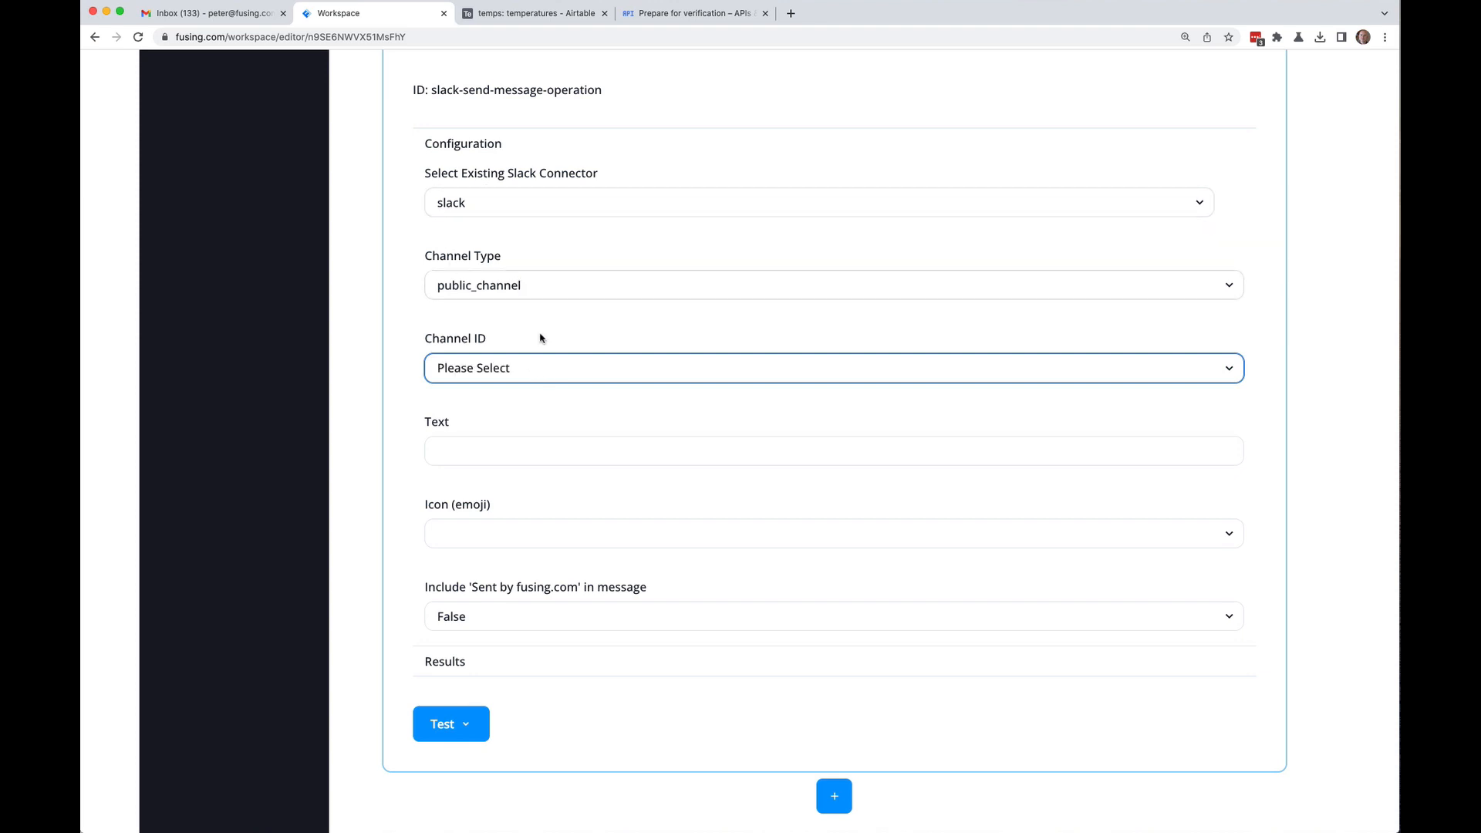
left_click(1157, 374)
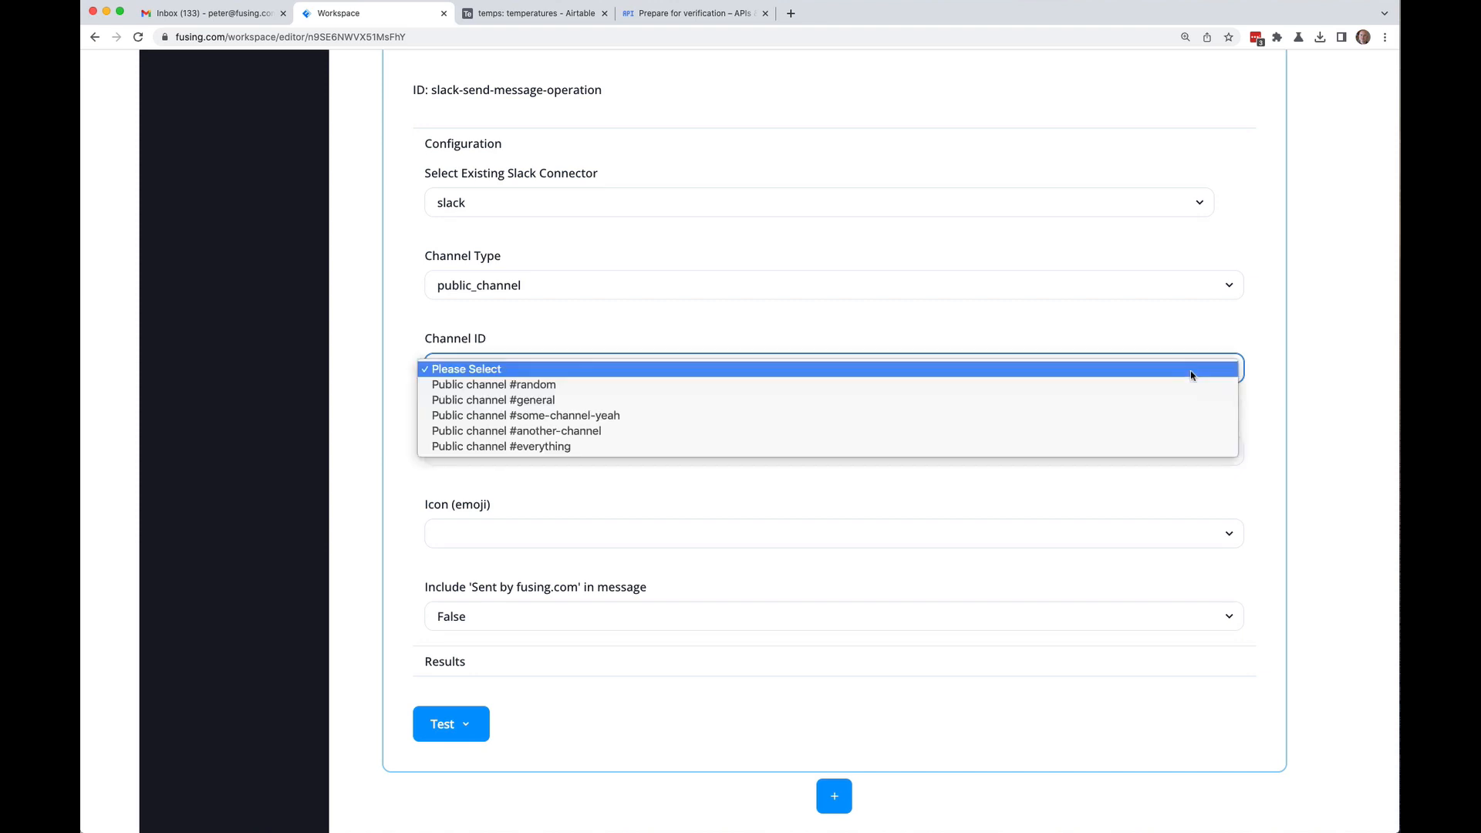
left_click(545, 434)
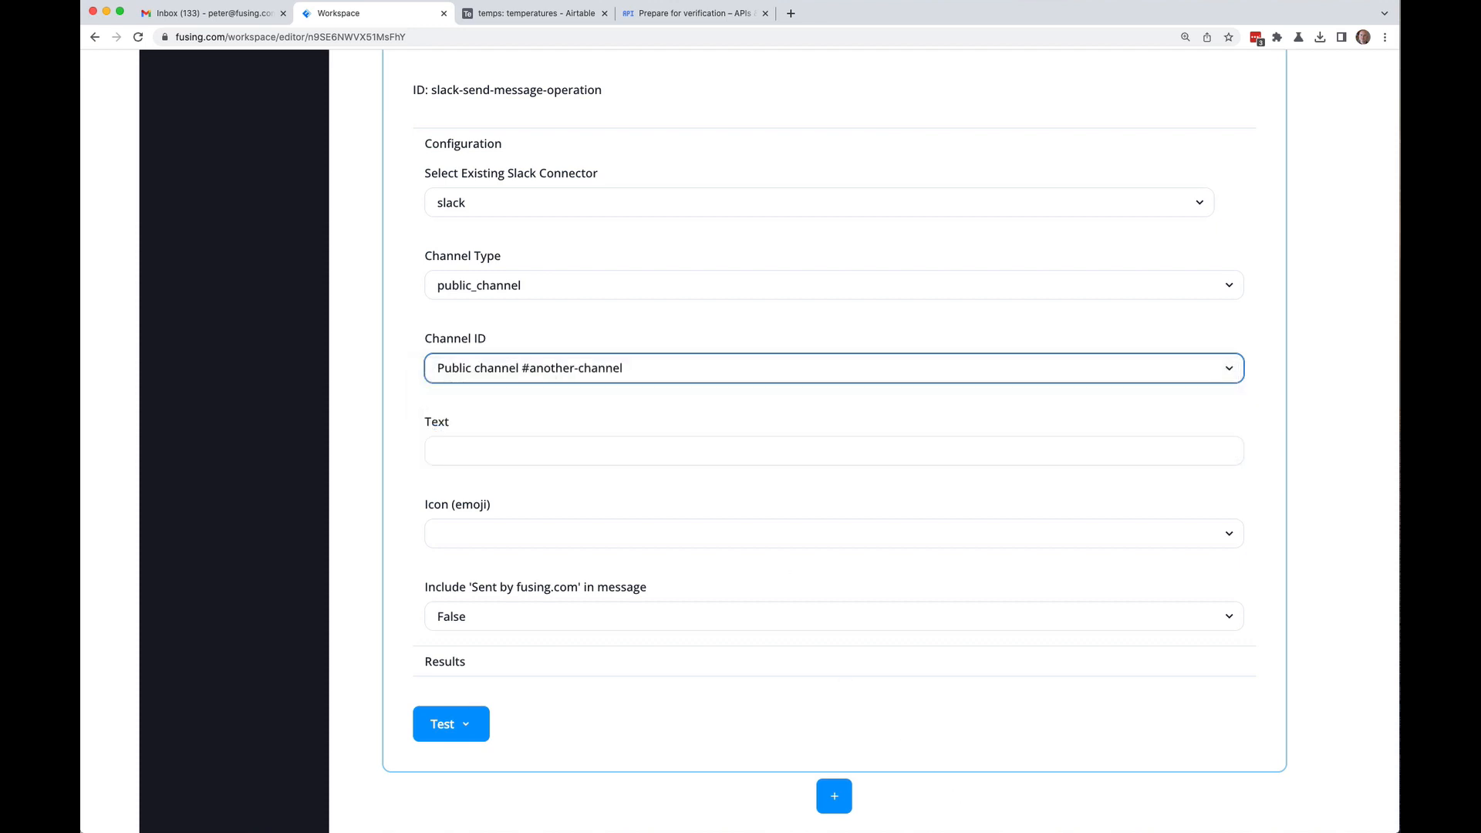
key("super+Tab")
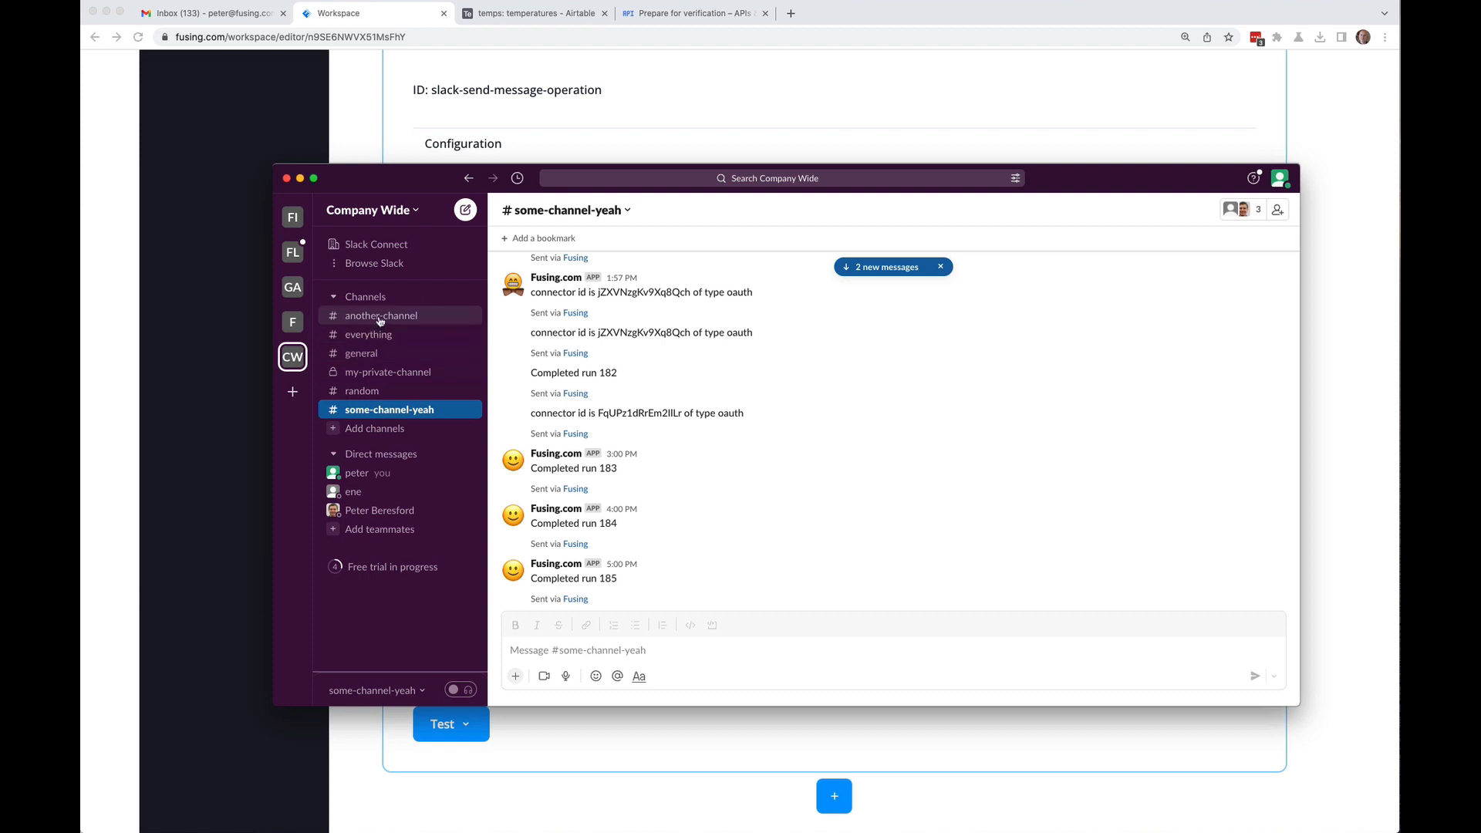
left_click_drag(414, 186, 396, 215)
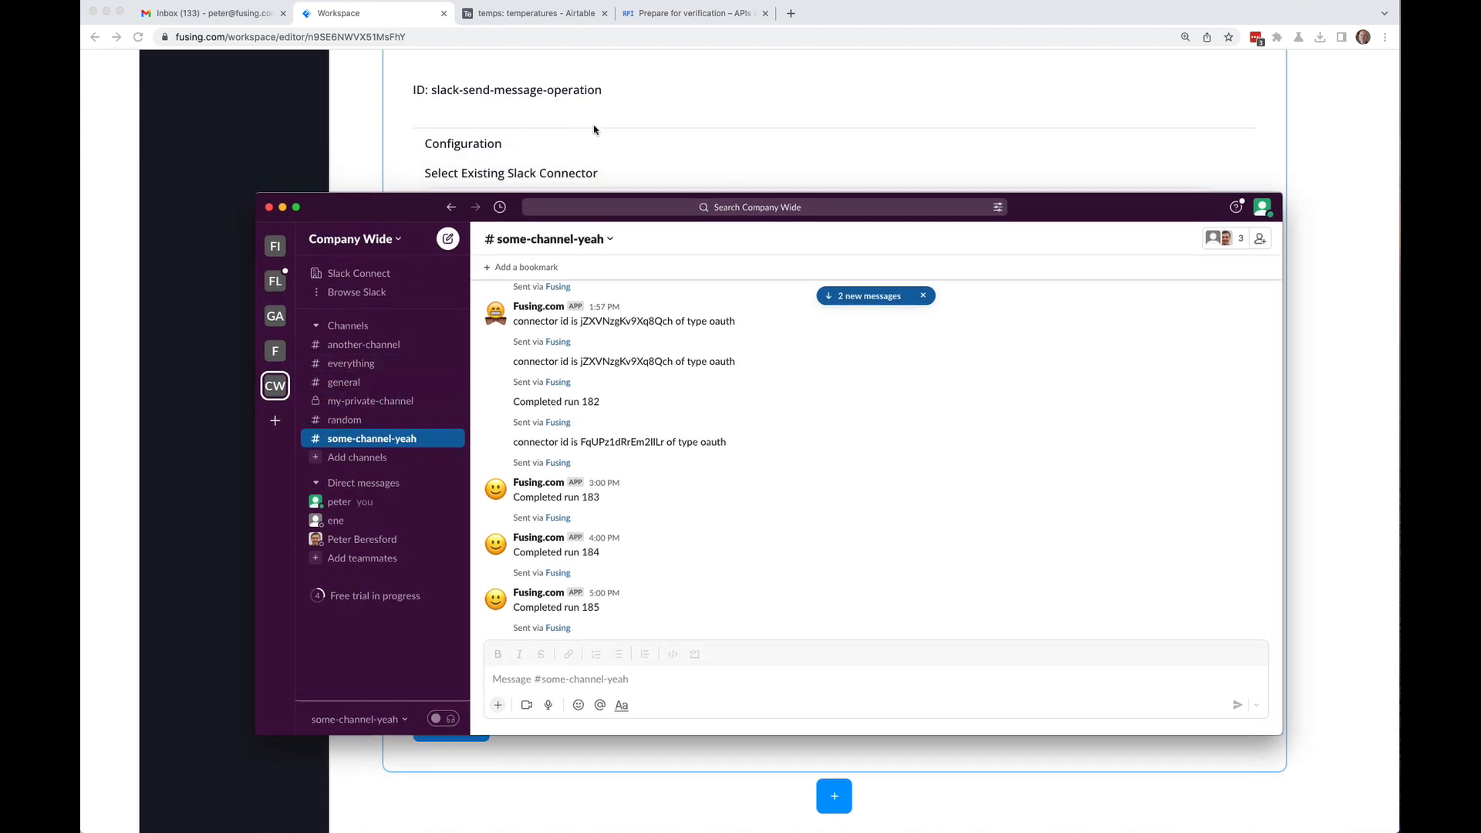
left_click(1324, 246)
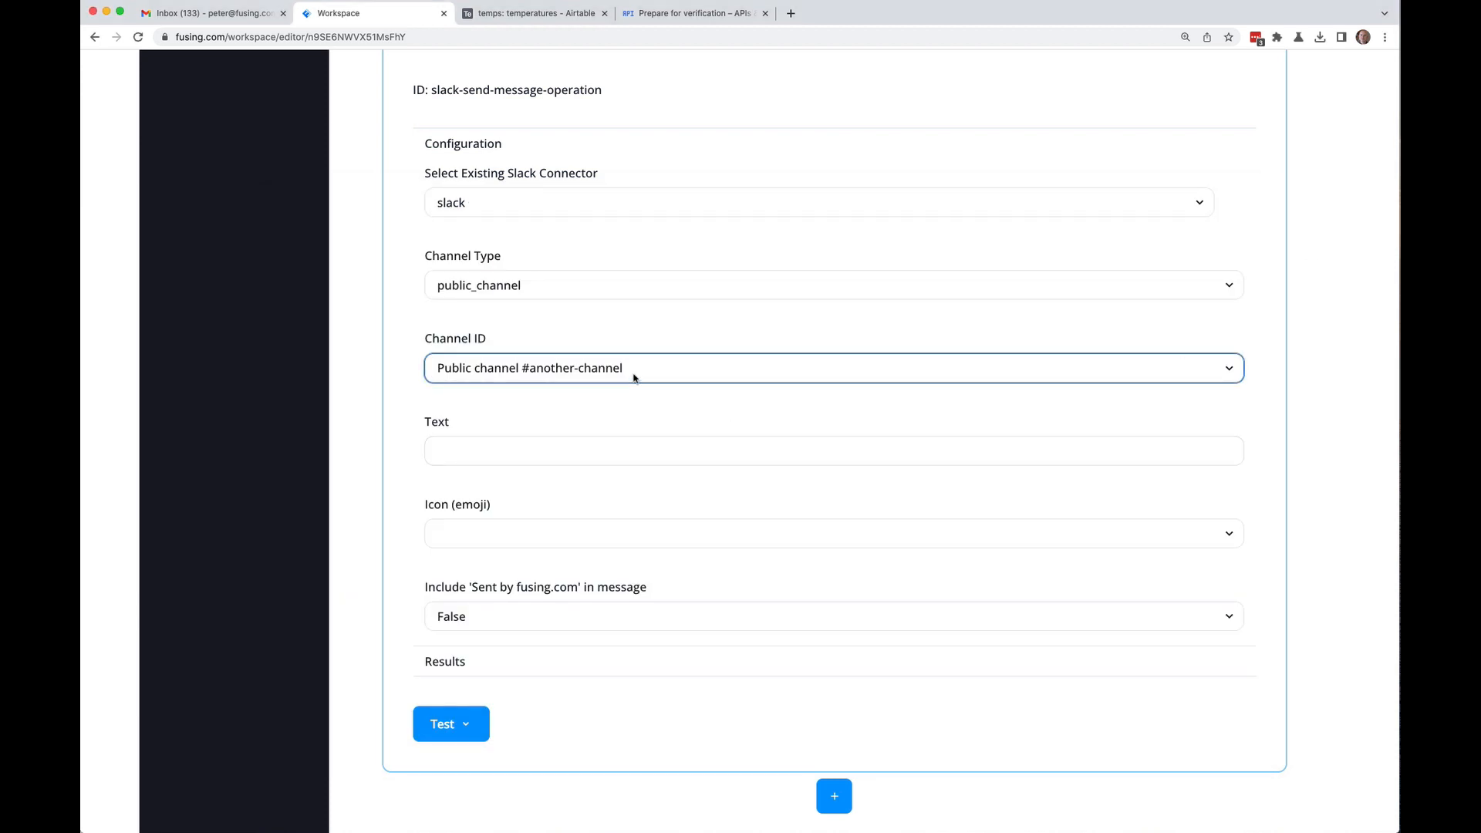
Step: Look over the Gmail step's 'Temperature update' subject text for reference
left_click(580, 459)
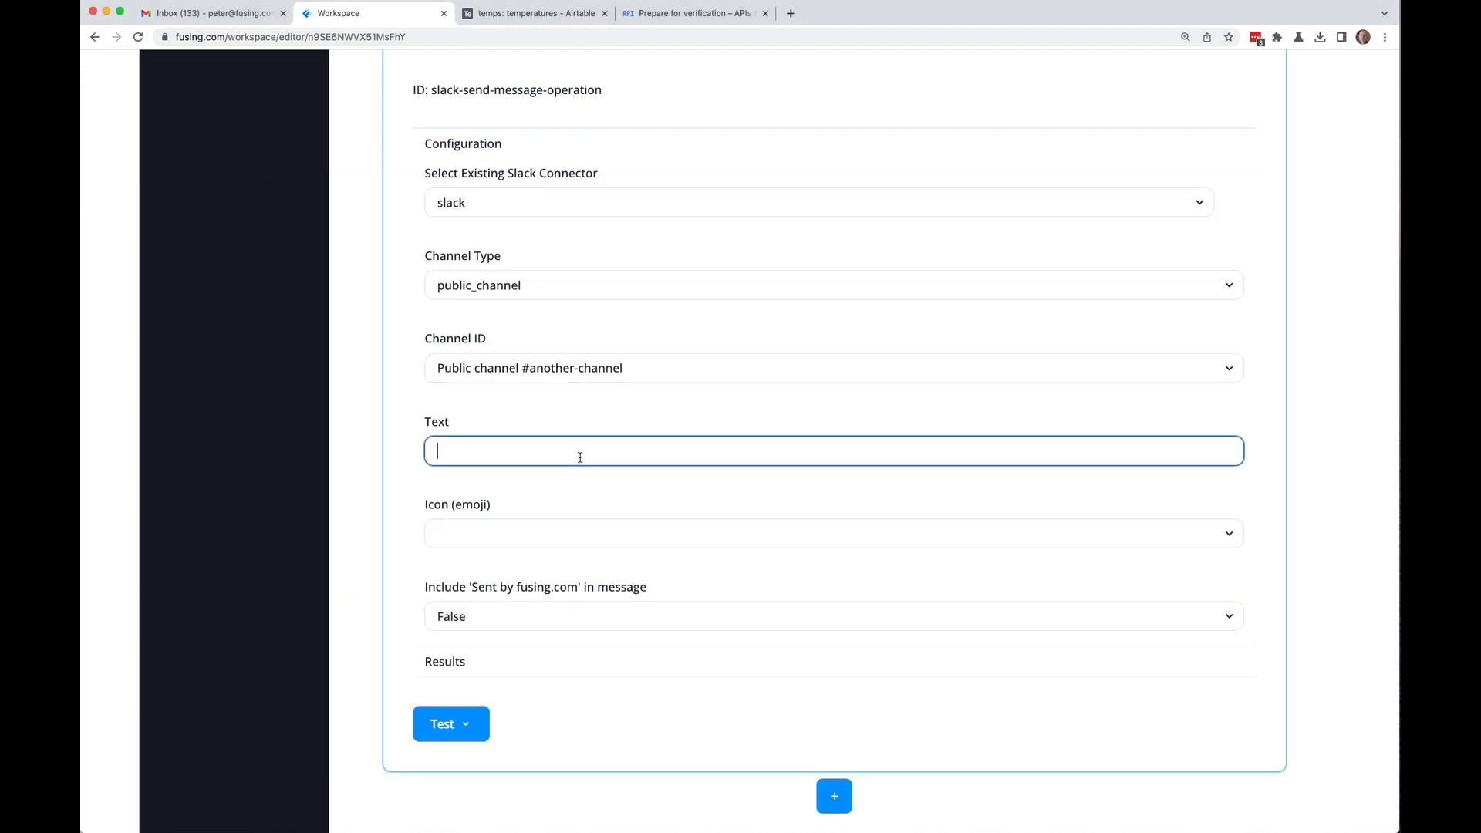
scroll(580, 457, "up", 10)
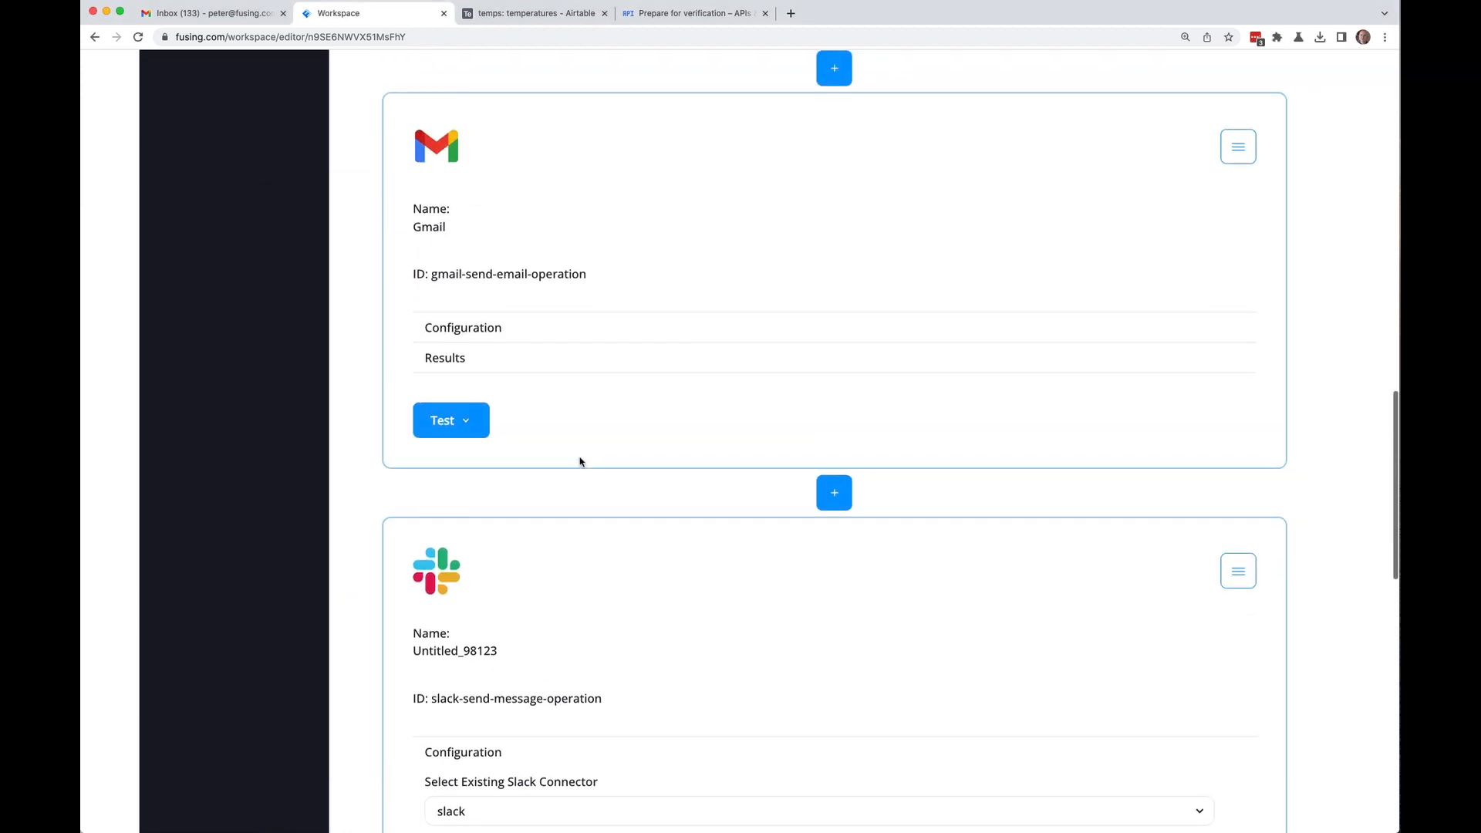
left_click(459, 333)
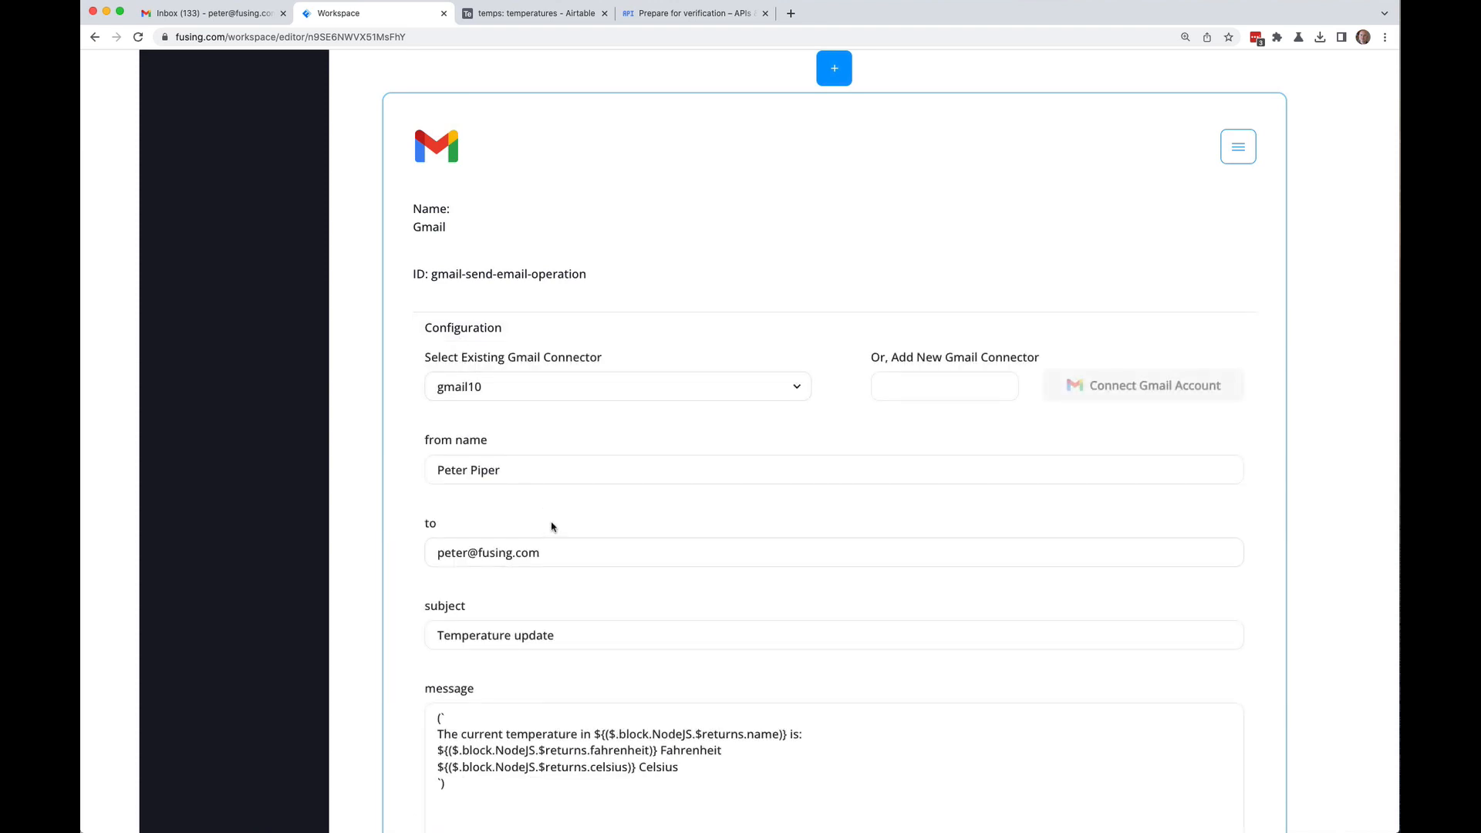
left_click_drag(539, 626, 375, 636)
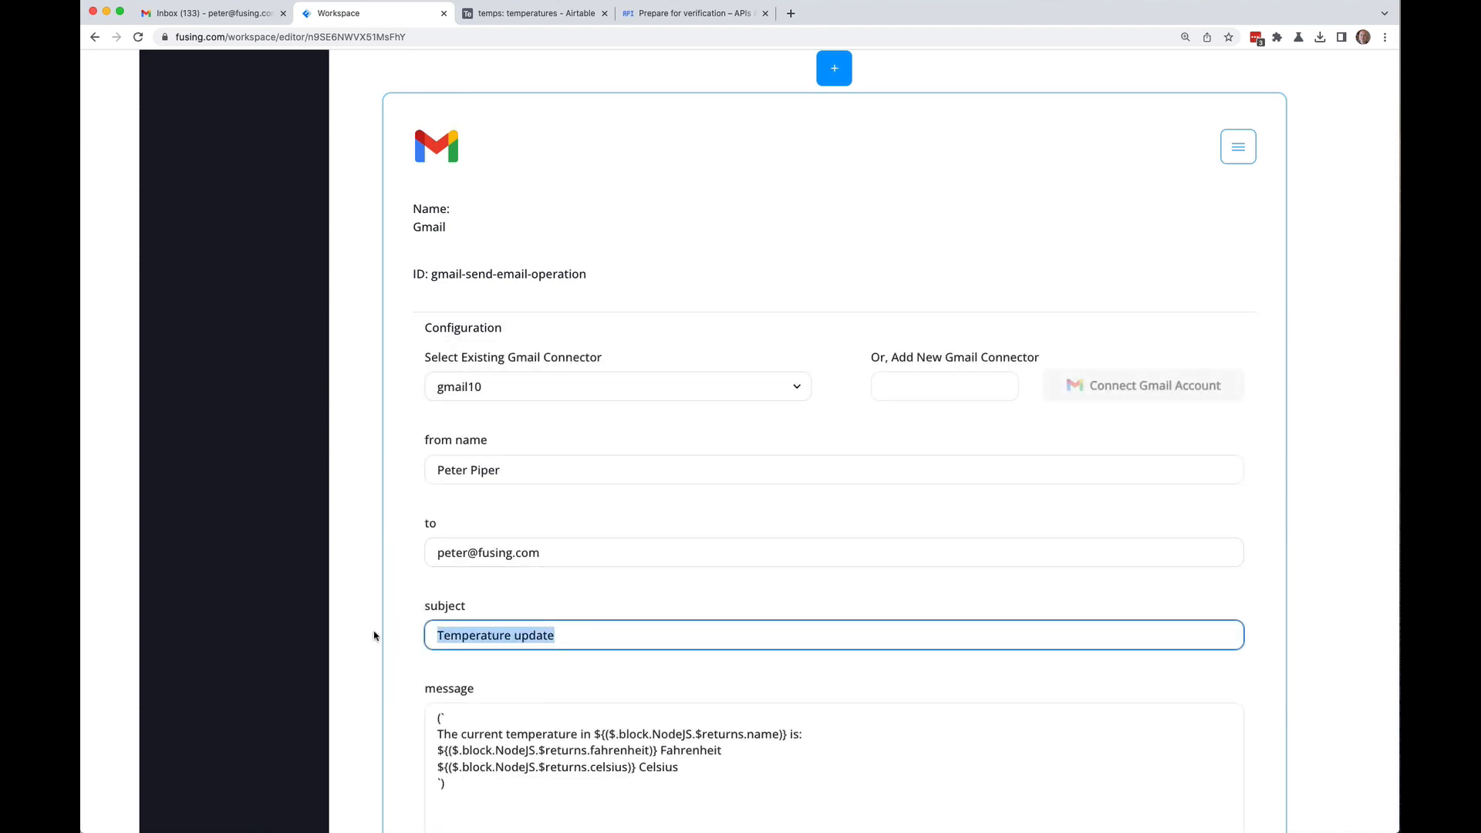
scroll(367, 600, "down", 12)
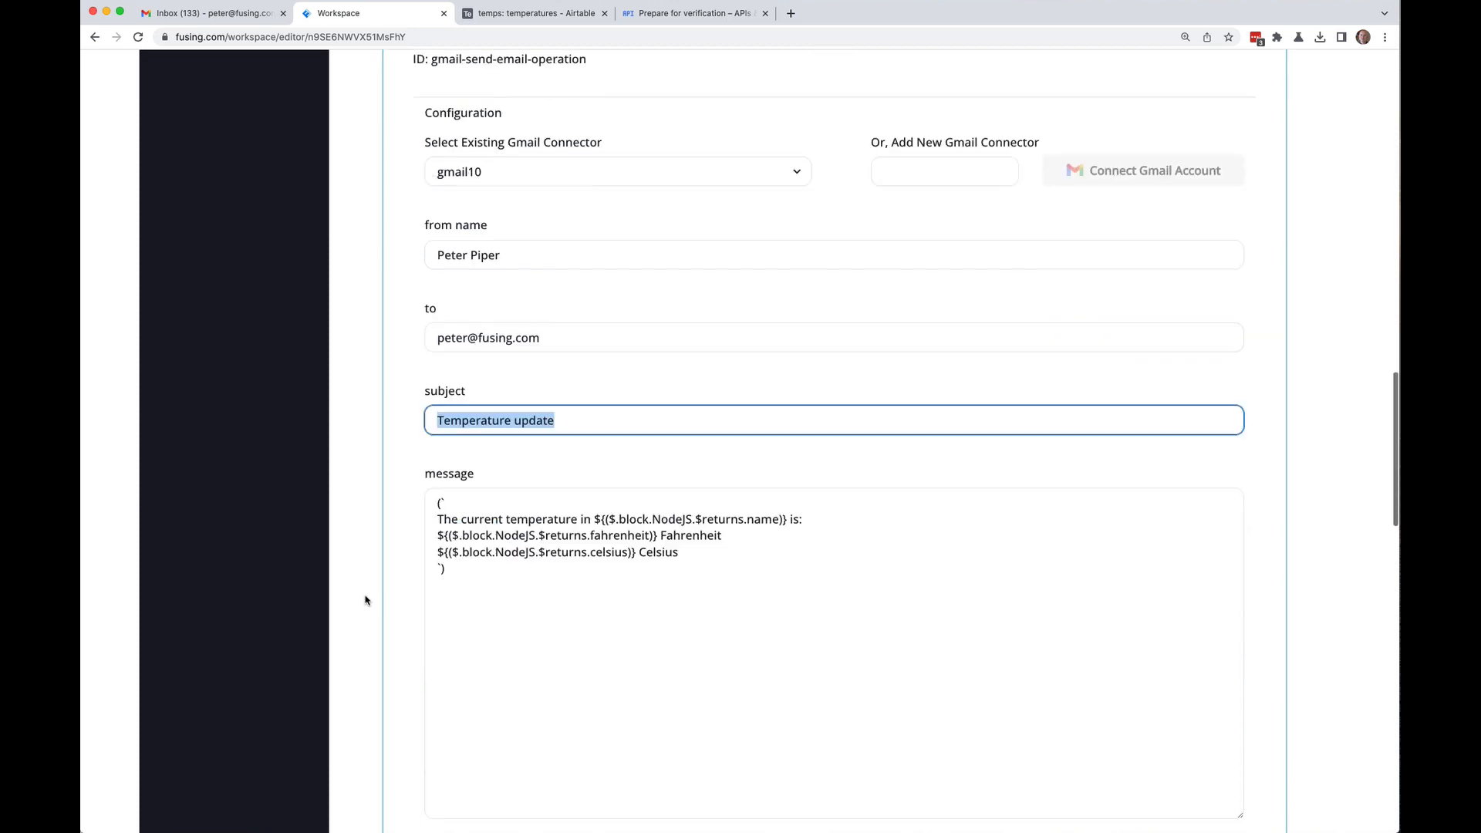
scroll(367, 600, "down", 1)
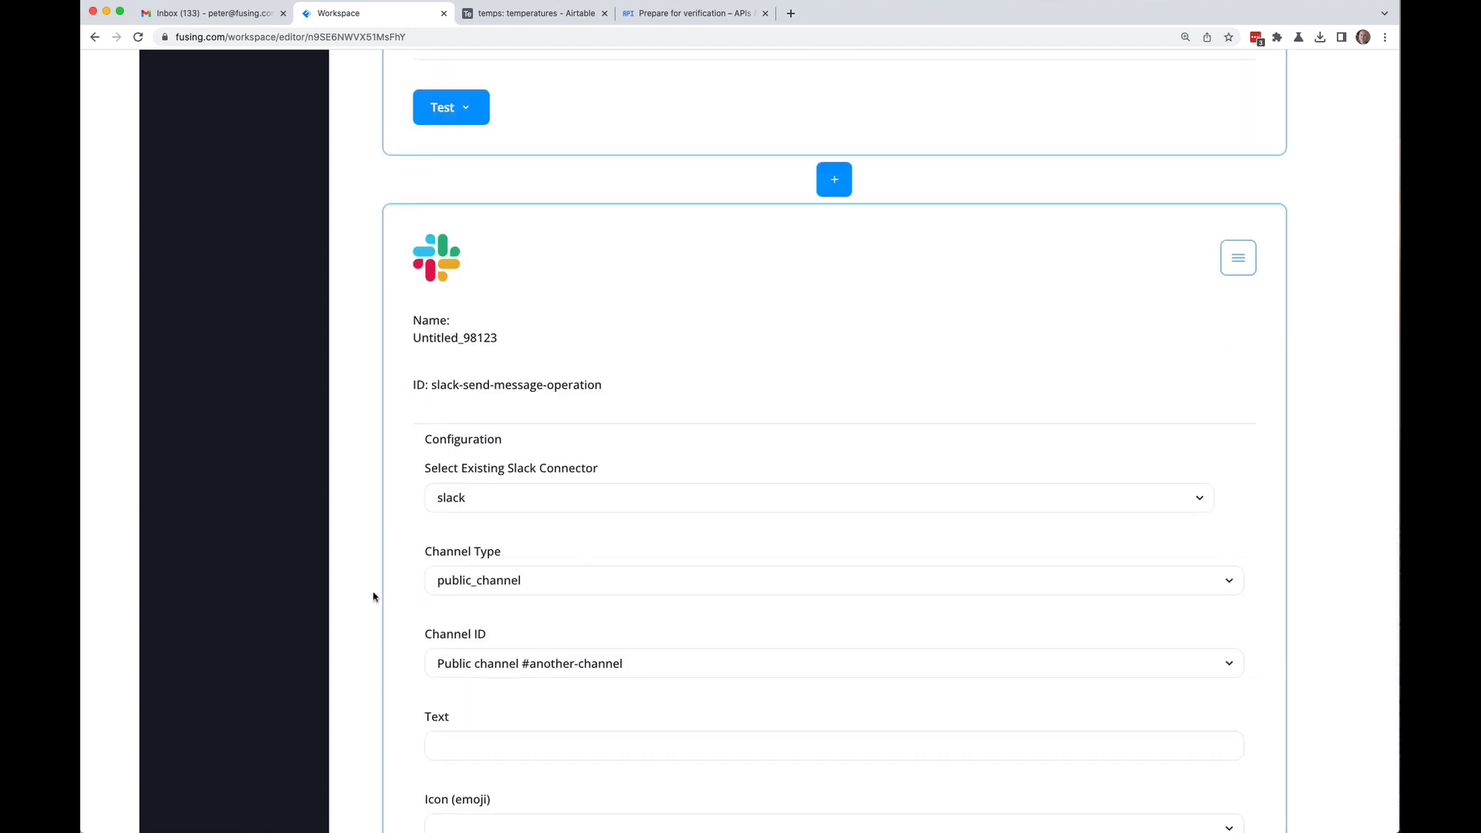
scroll(367, 600, "down", 1)
Step: Enter the Slack message text `Temperature update for ${} is ${}F`
left_click(461, 644)
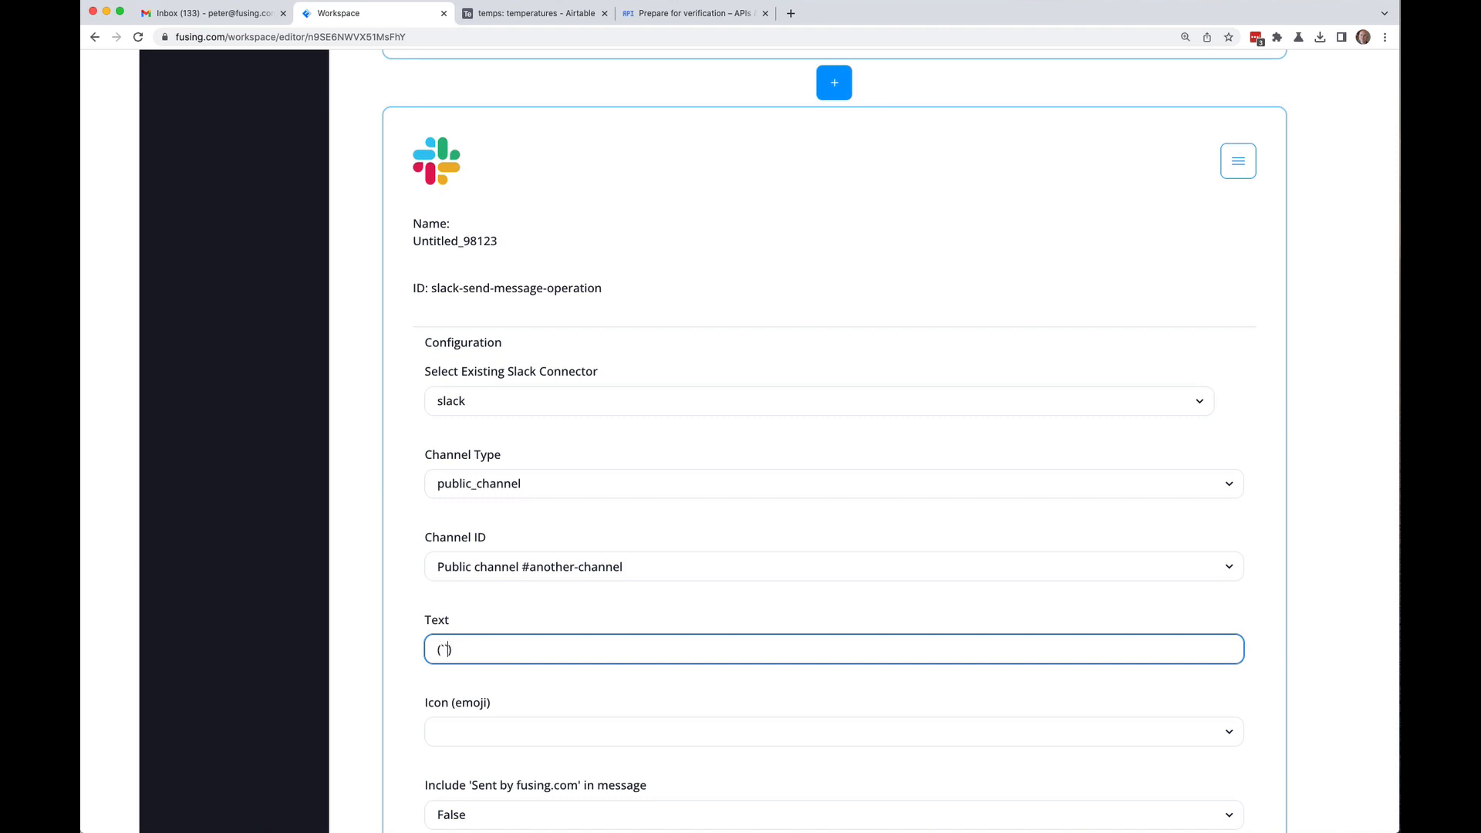
type("(`Temperature update for ")
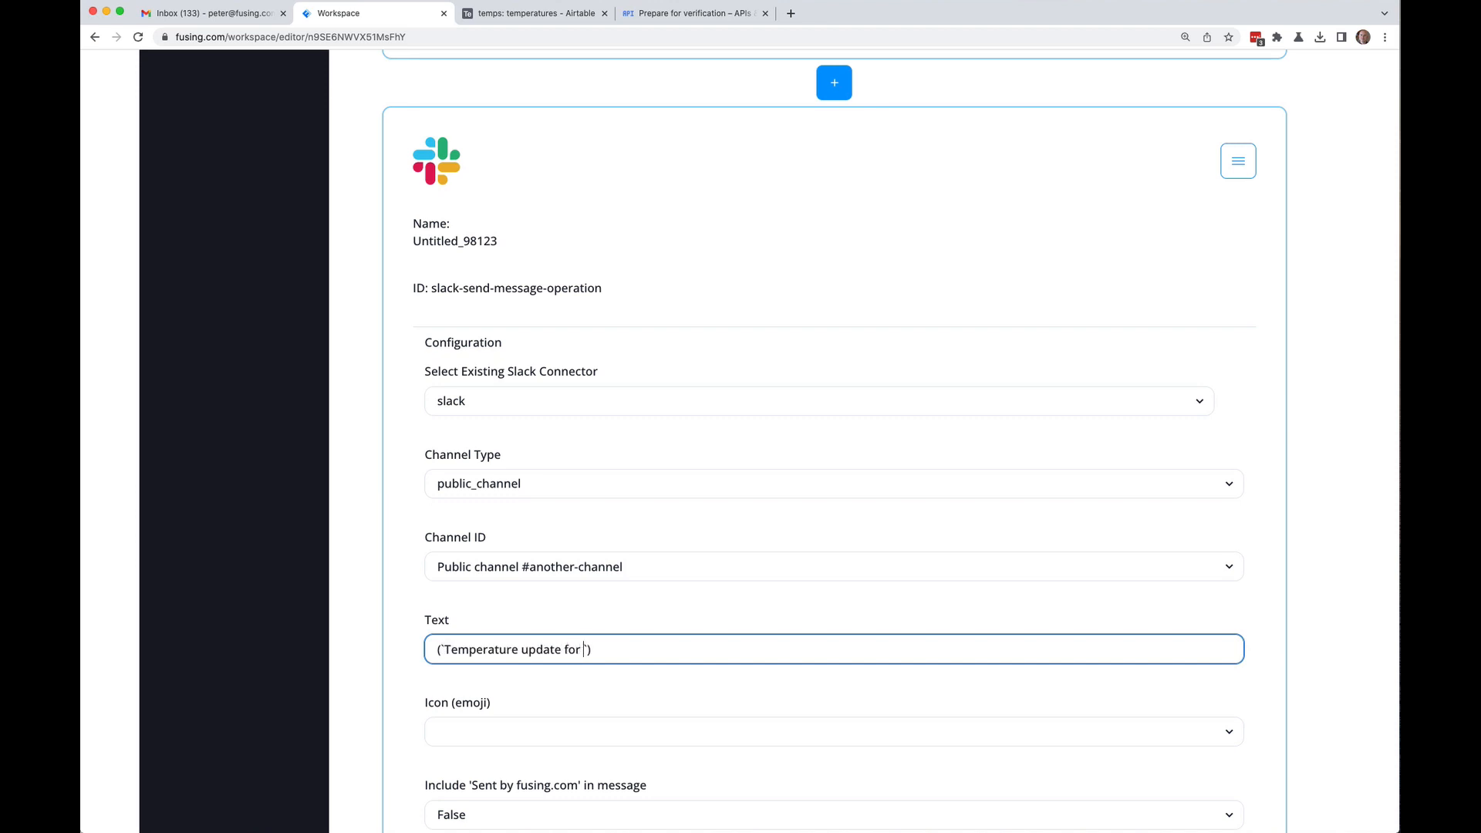
type("${")
key("BackSpace")
key("BackSpace")
type("$P{} is ${}")
scroll(417, 686, "down", 1)
scroll(392, 590, "up", 8)
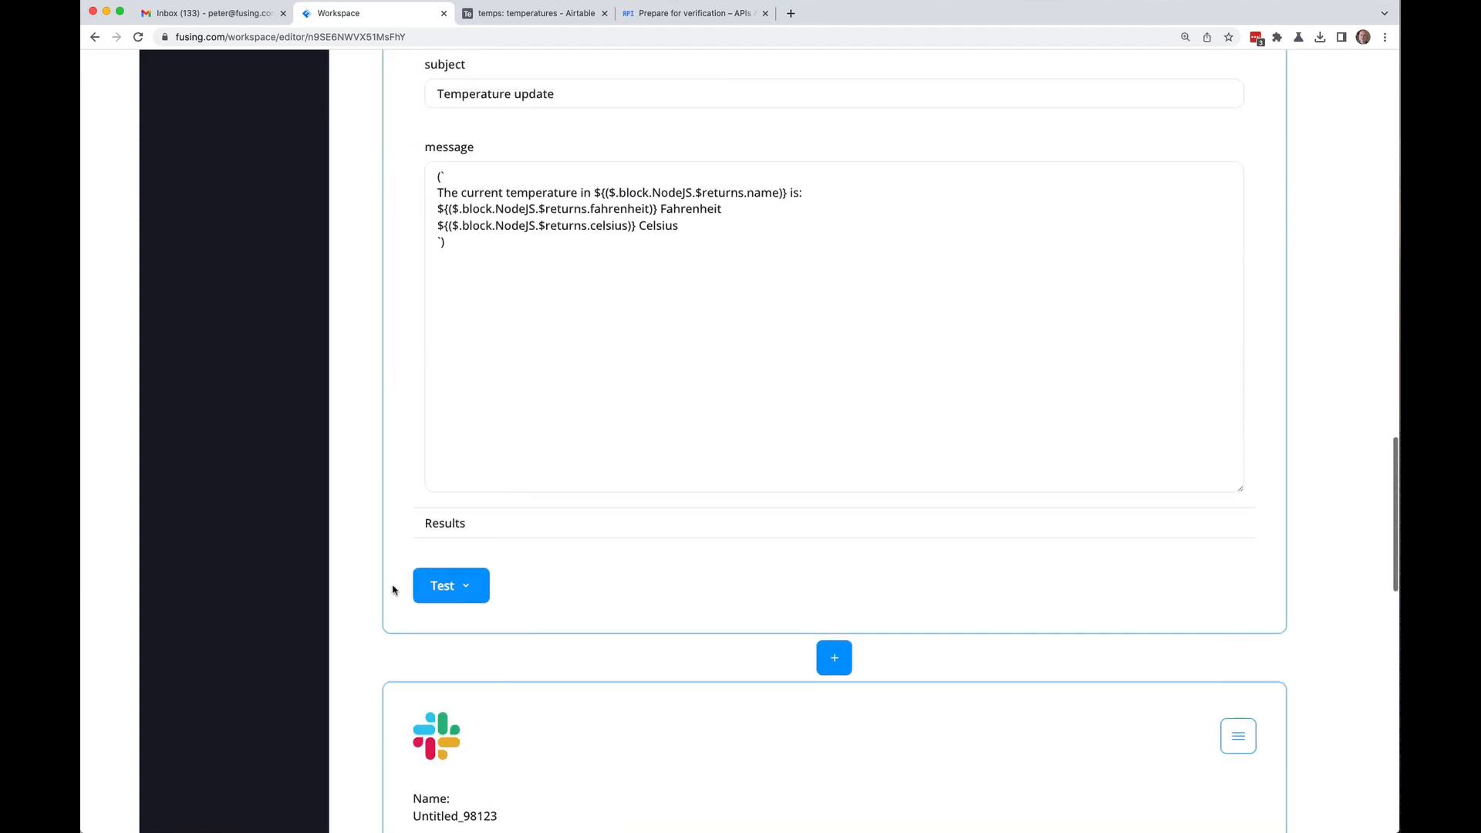
scroll(402, 320, "up", 12)
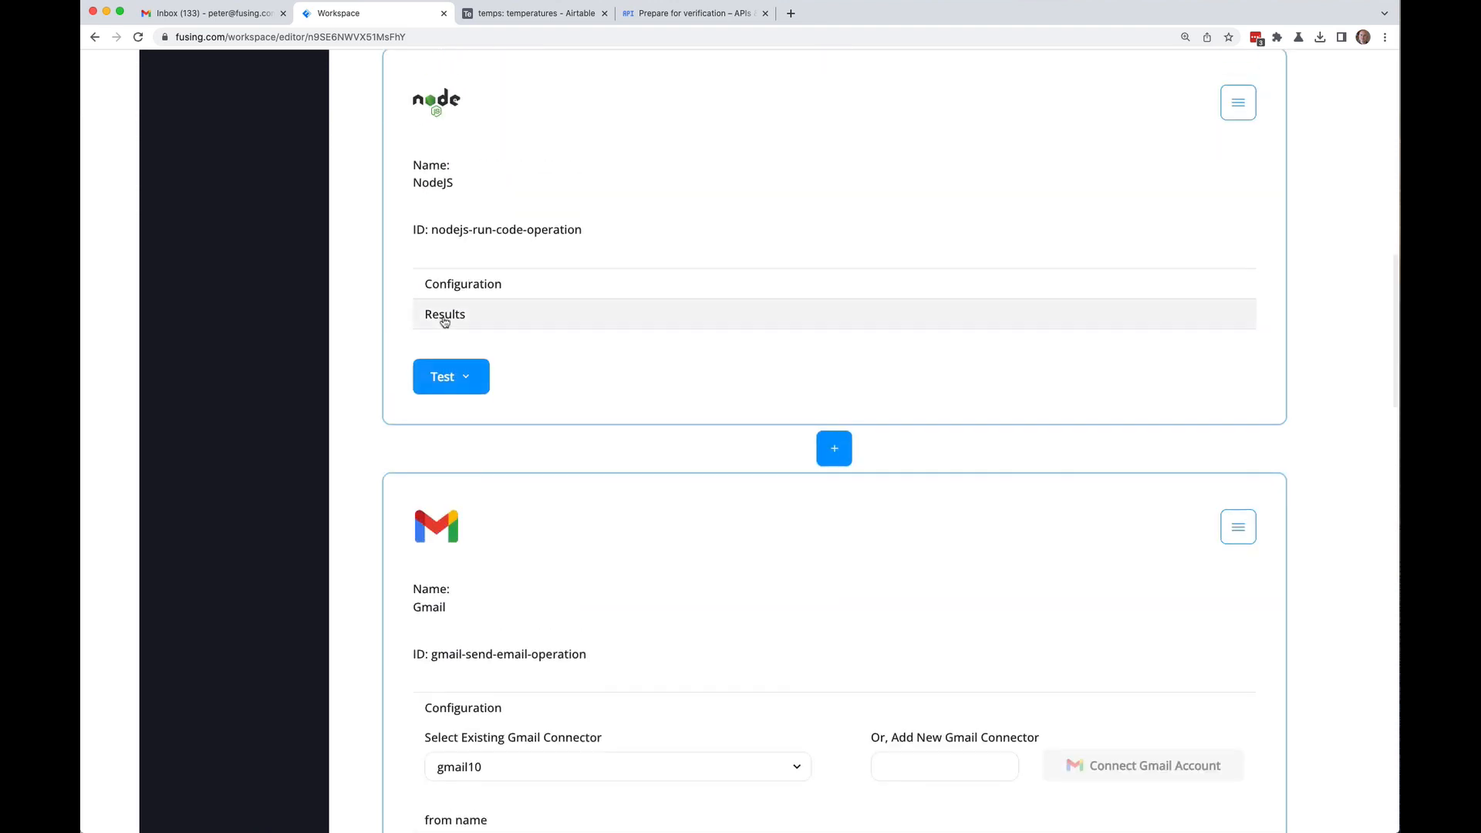
Step: Test the NodeJS step to get sample city and temperature results
left_click(438, 316)
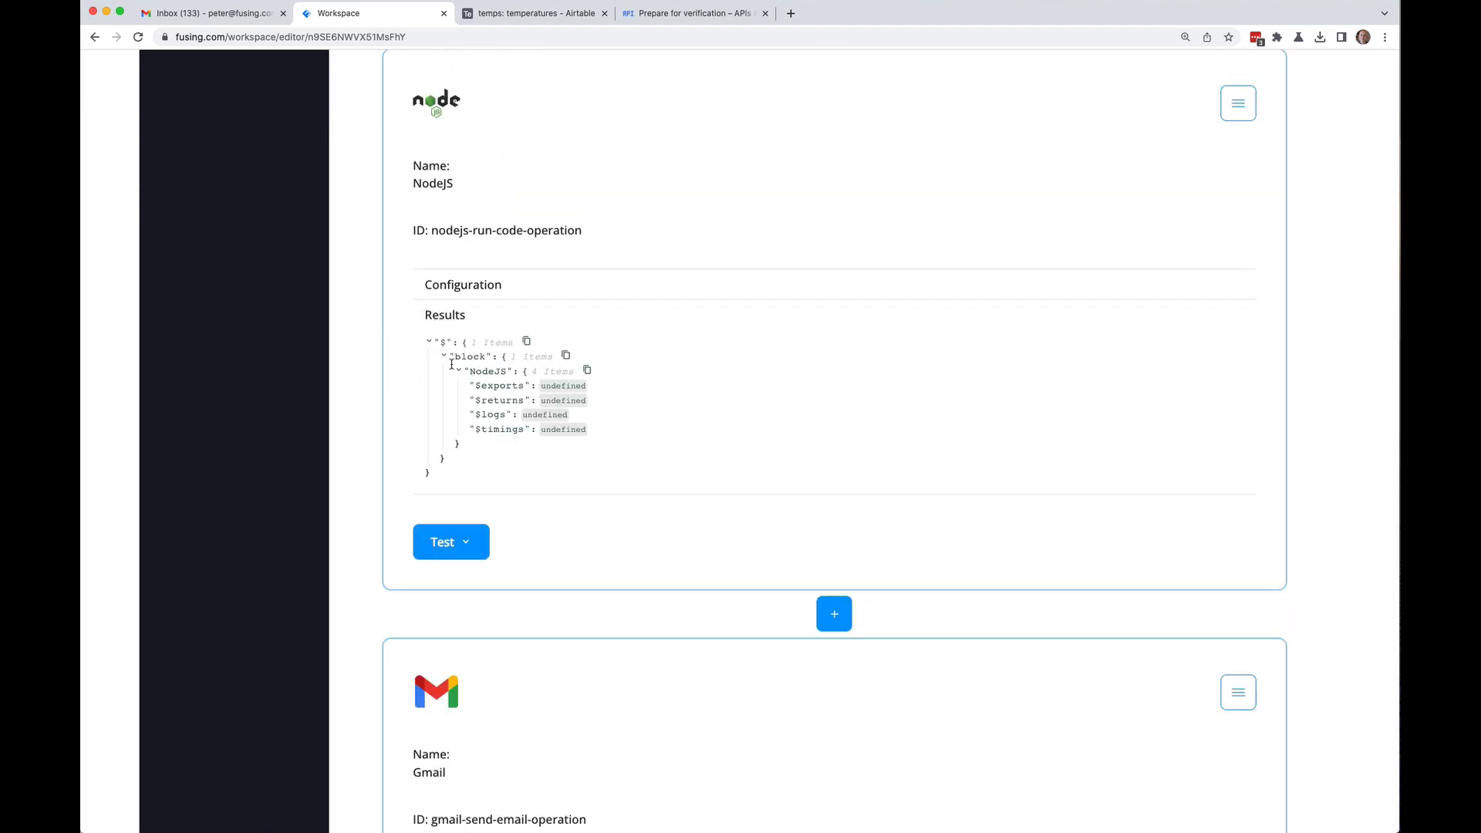
scroll(374, 359, "down", 3)
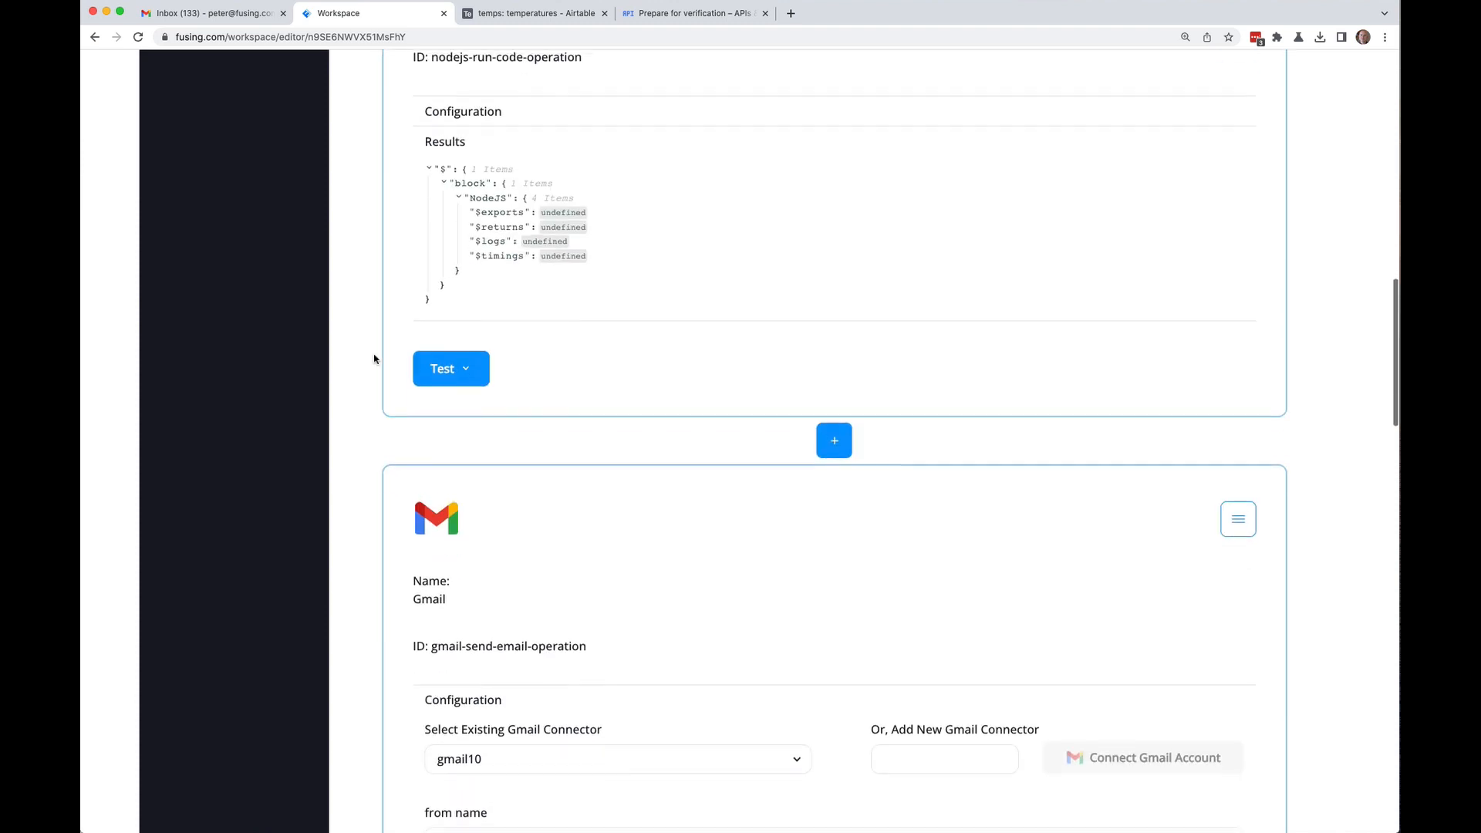
left_click(463, 365)
left_click(461, 410)
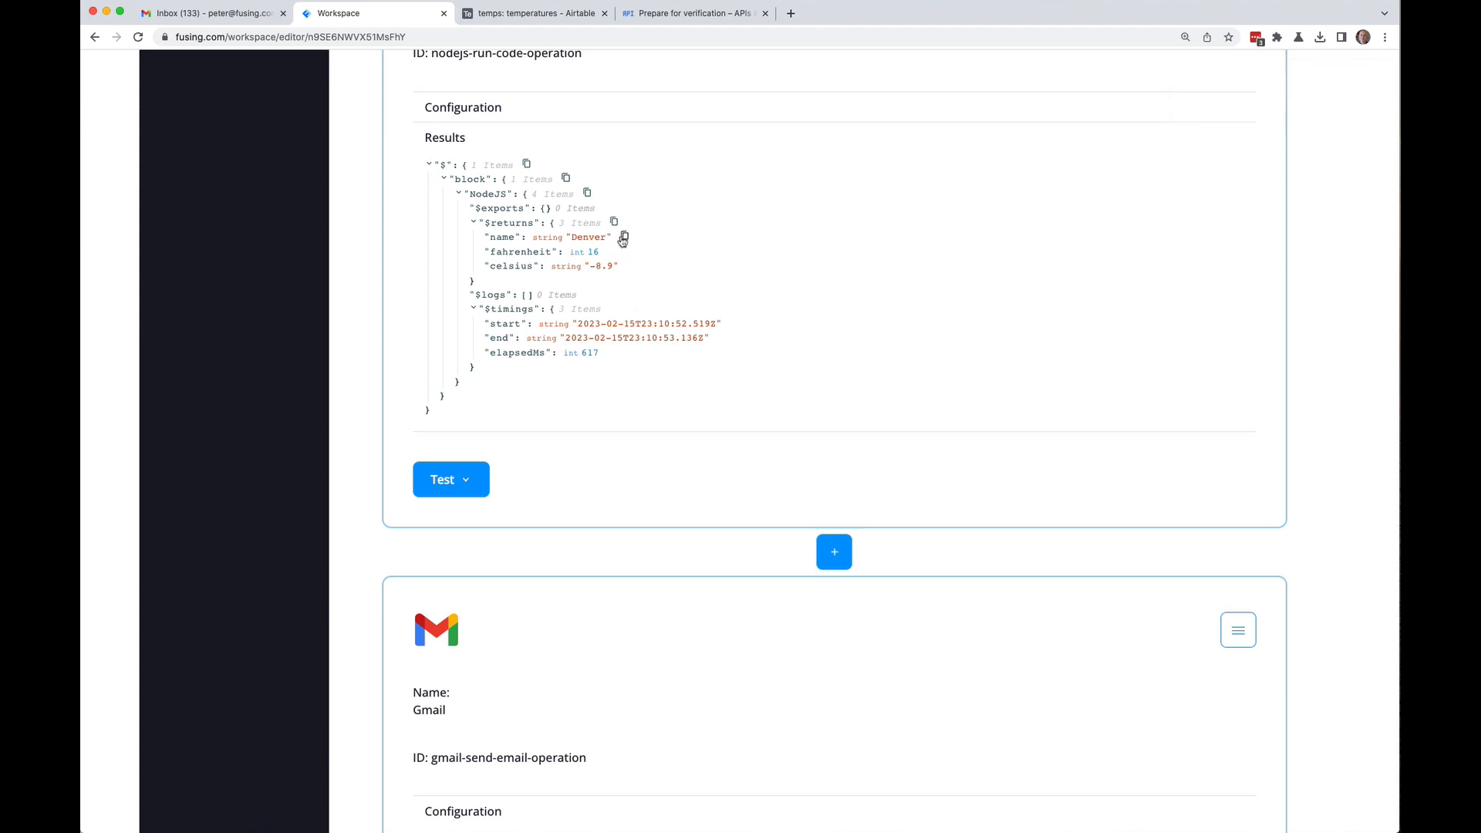
Step: Fill the message placeholders with the NodeJS name and fahrenheit paths
left_click(614, 237)
scroll(373, 226, "down", 3)
scroll(373, 226, "down", 12)
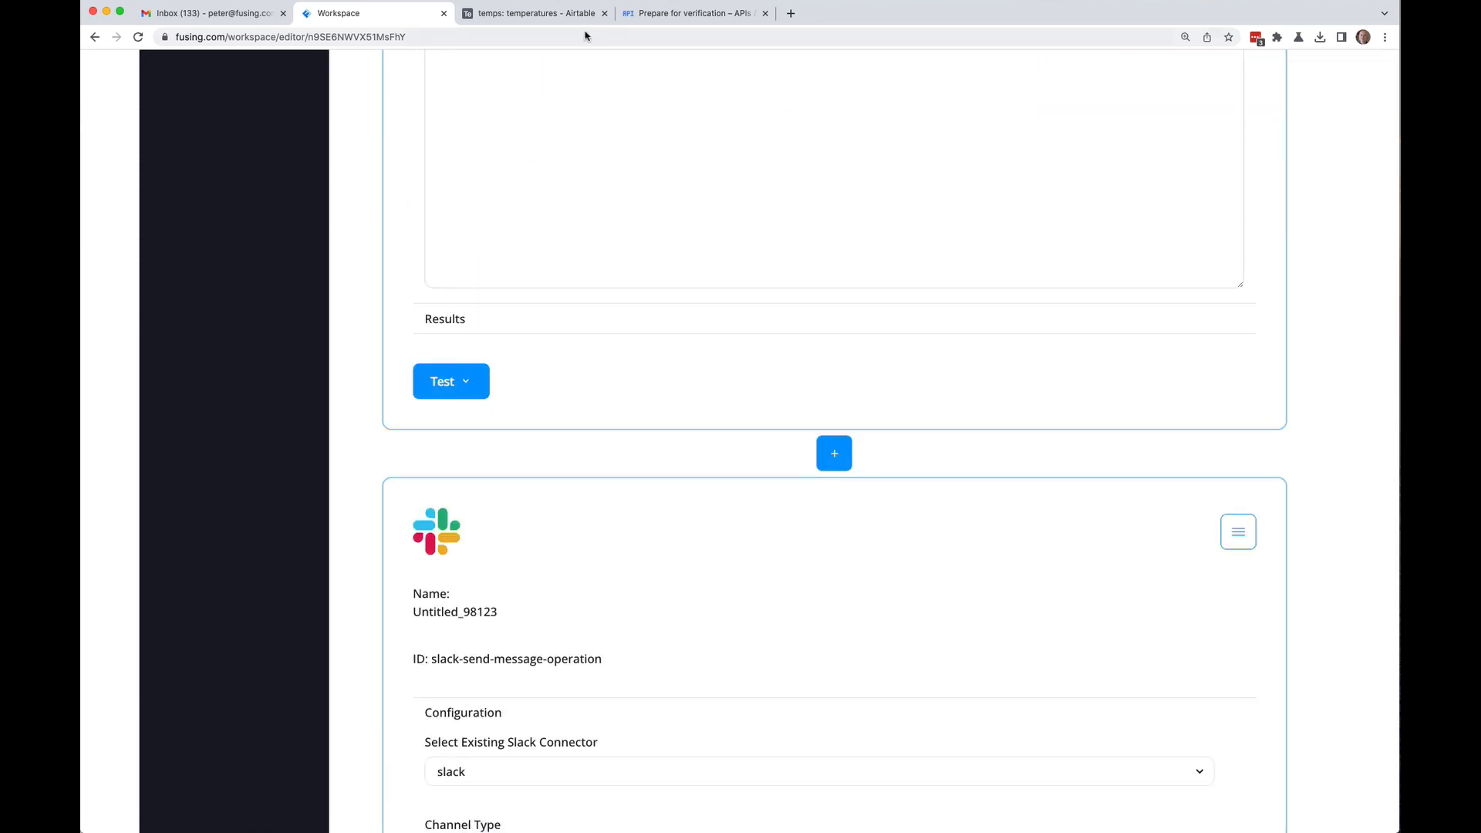
scroll(349, 379, "down", 8)
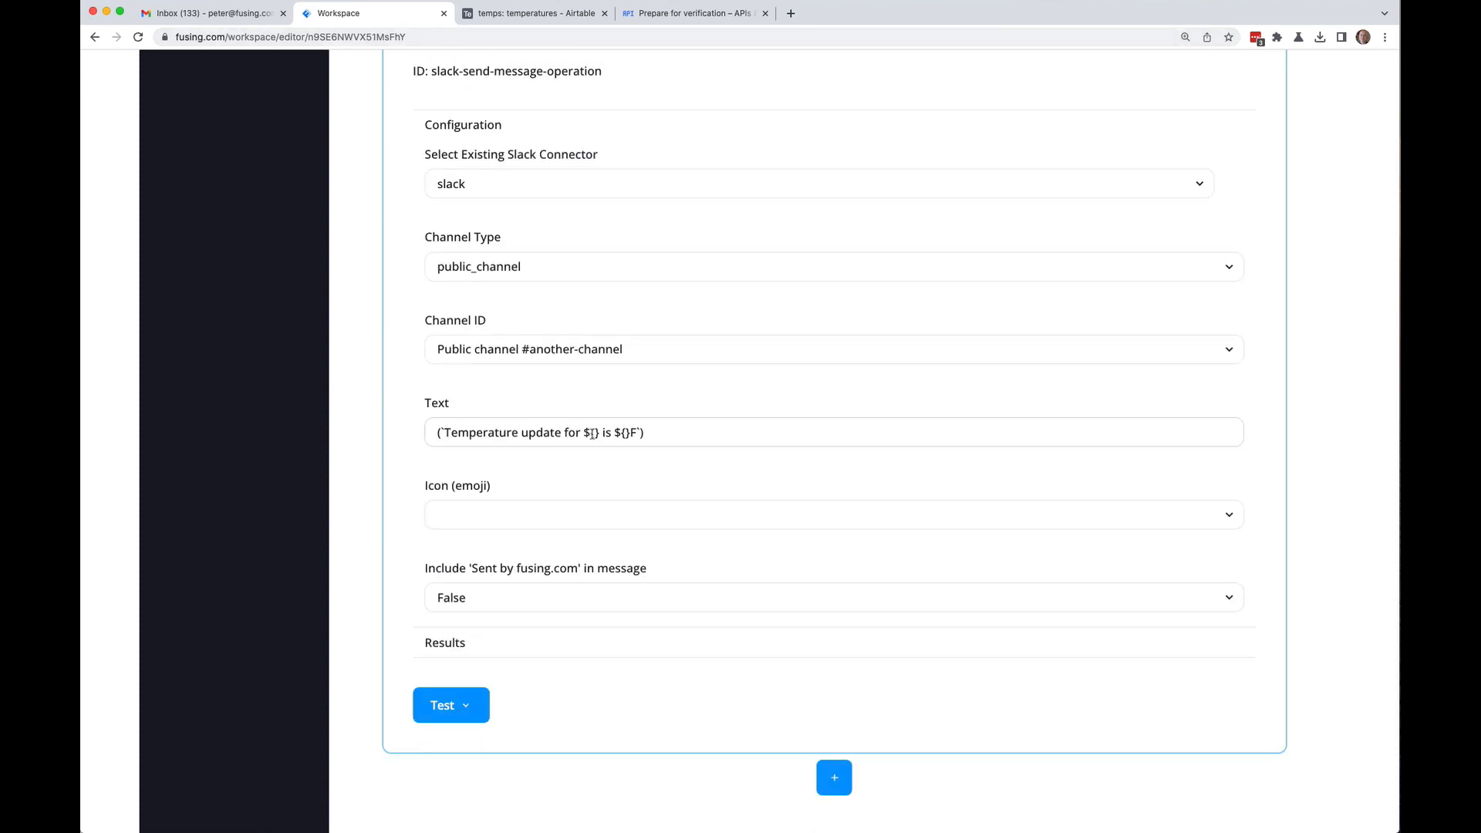
left_click(591, 433)
key("super+v")
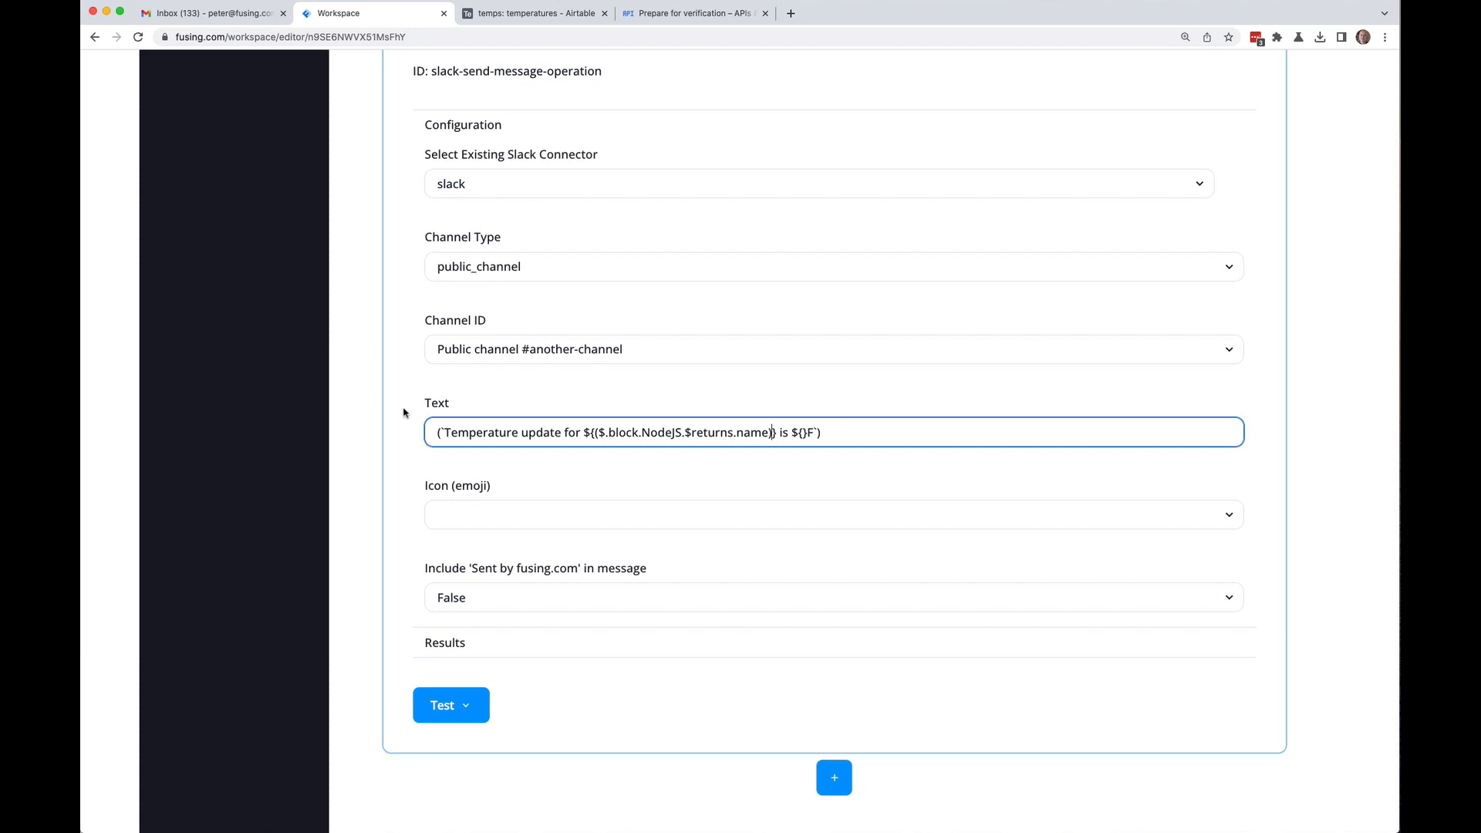
scroll(386, 349, "up", 20)
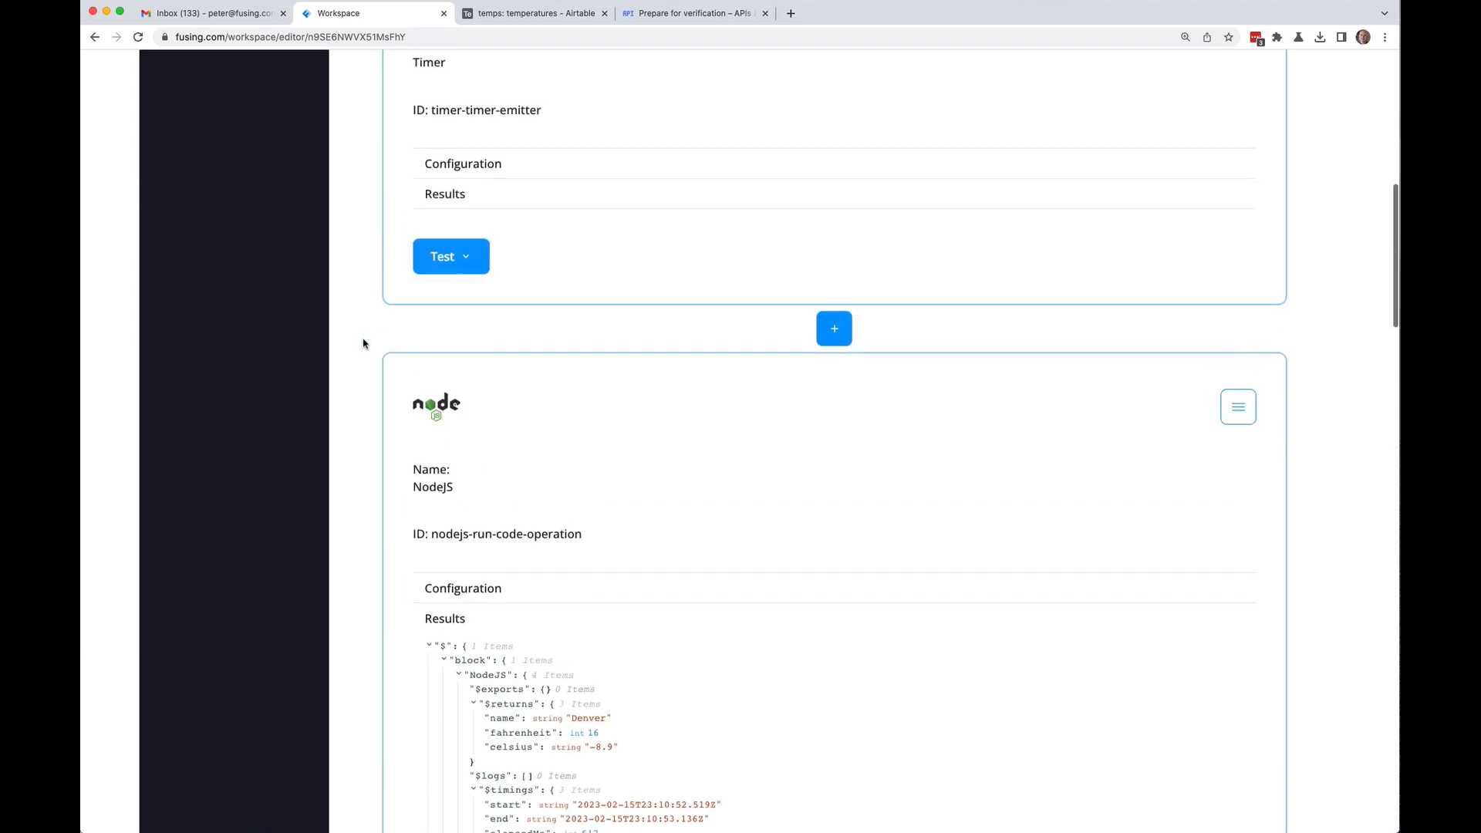
scroll(363, 344, "down", 8)
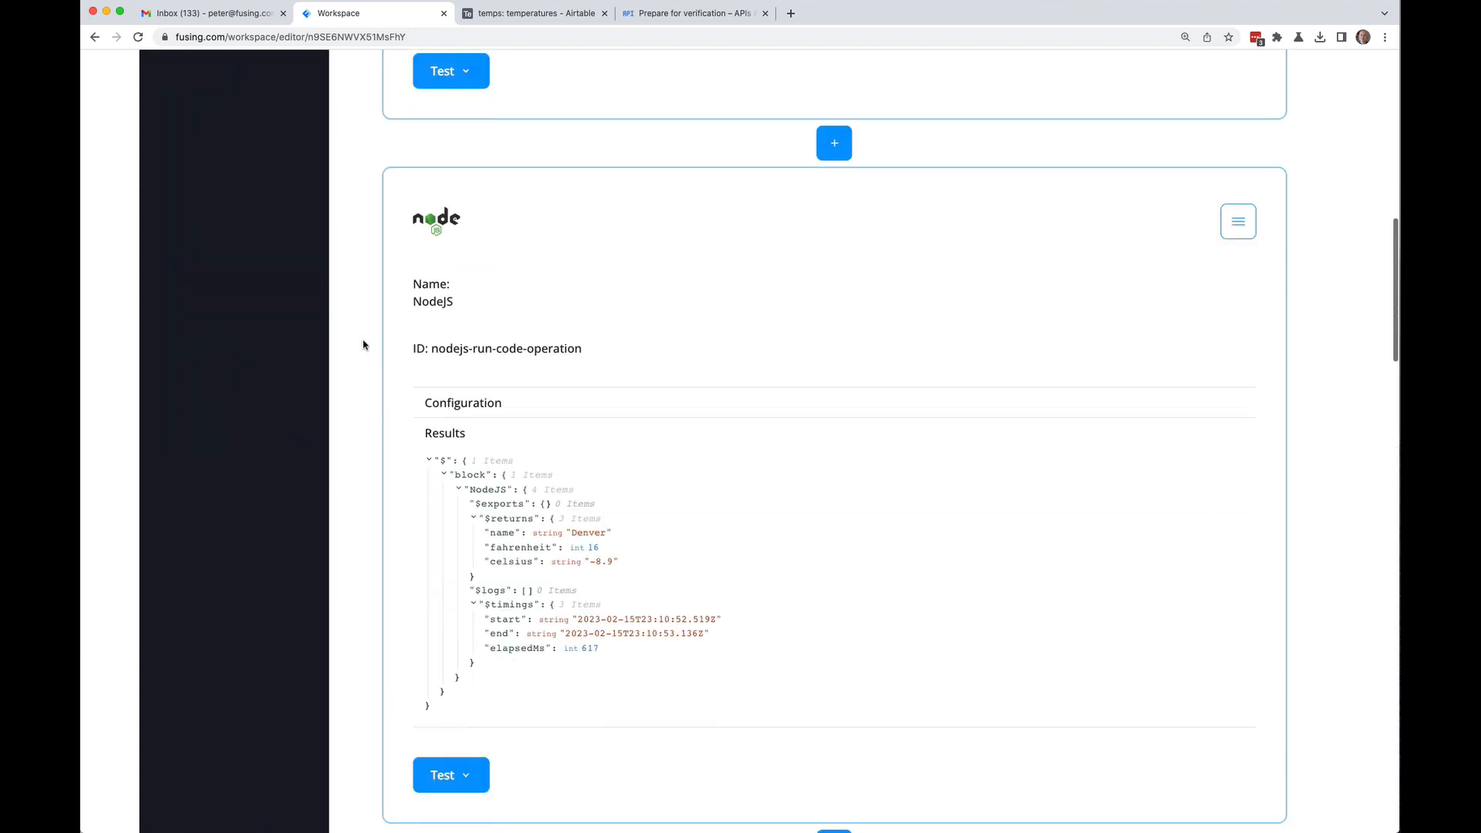
left_click(611, 439)
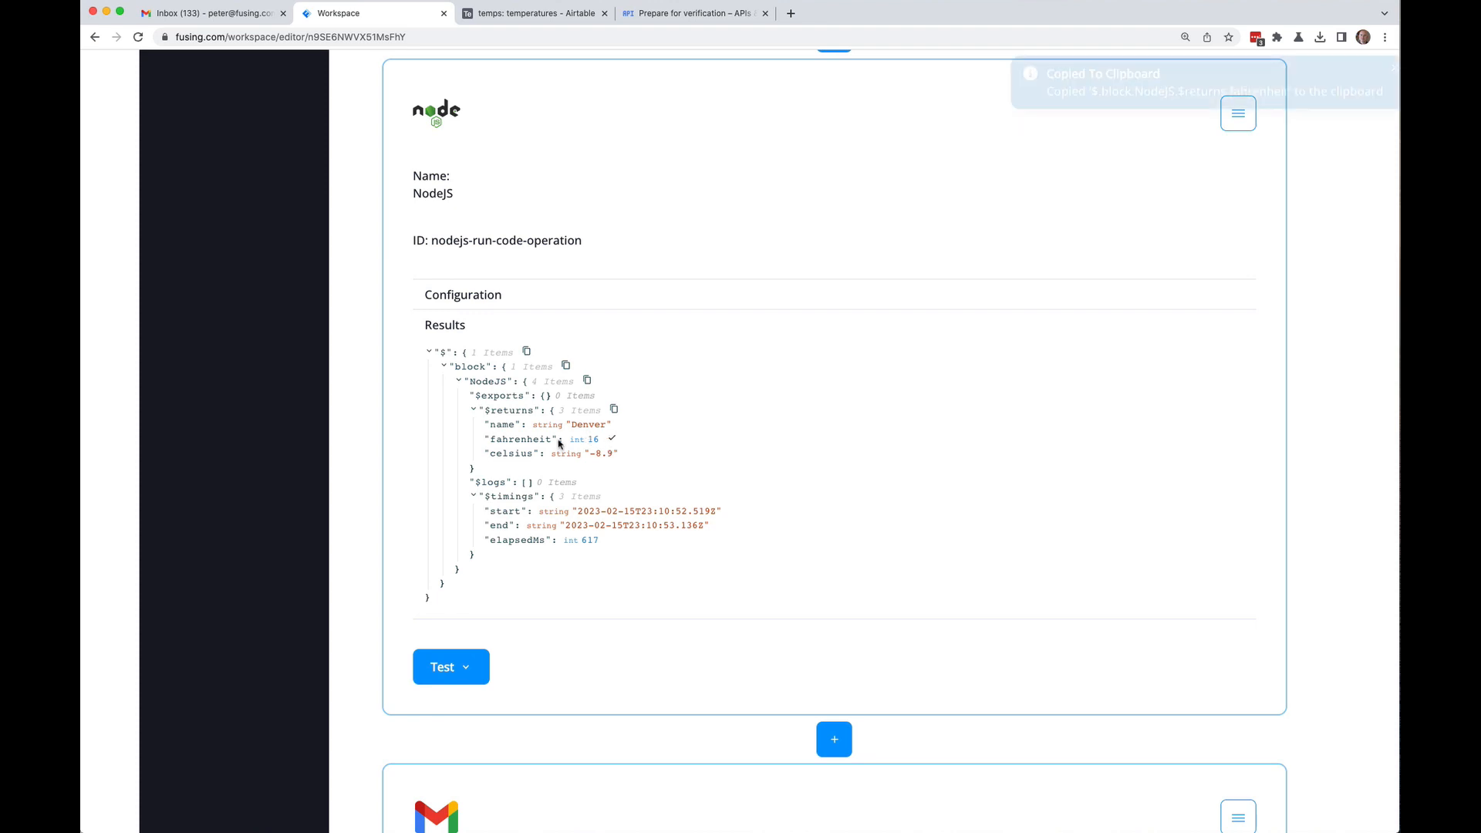
scroll(378, 407, "down", 15)
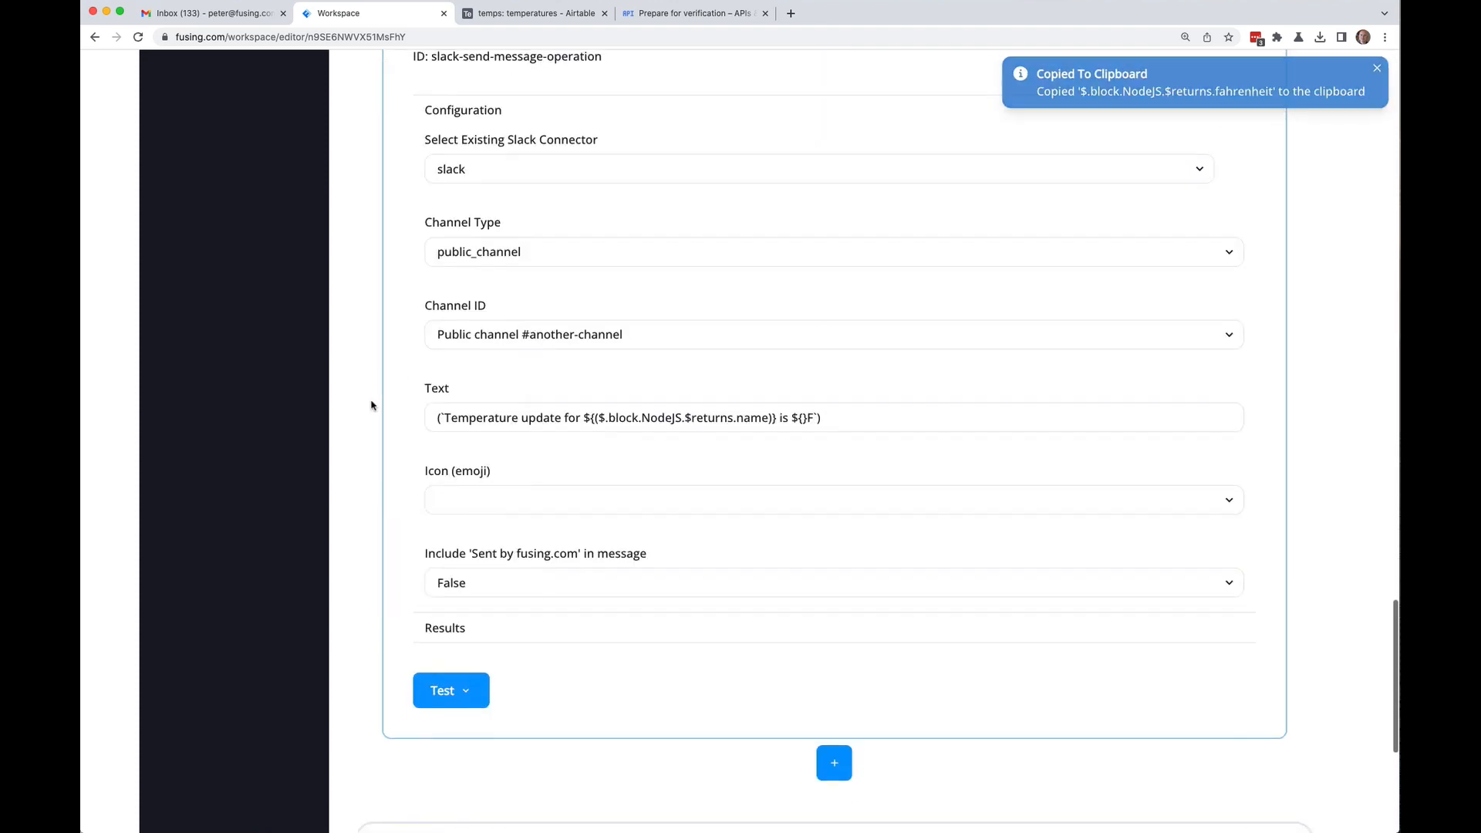
left_click(804, 418)
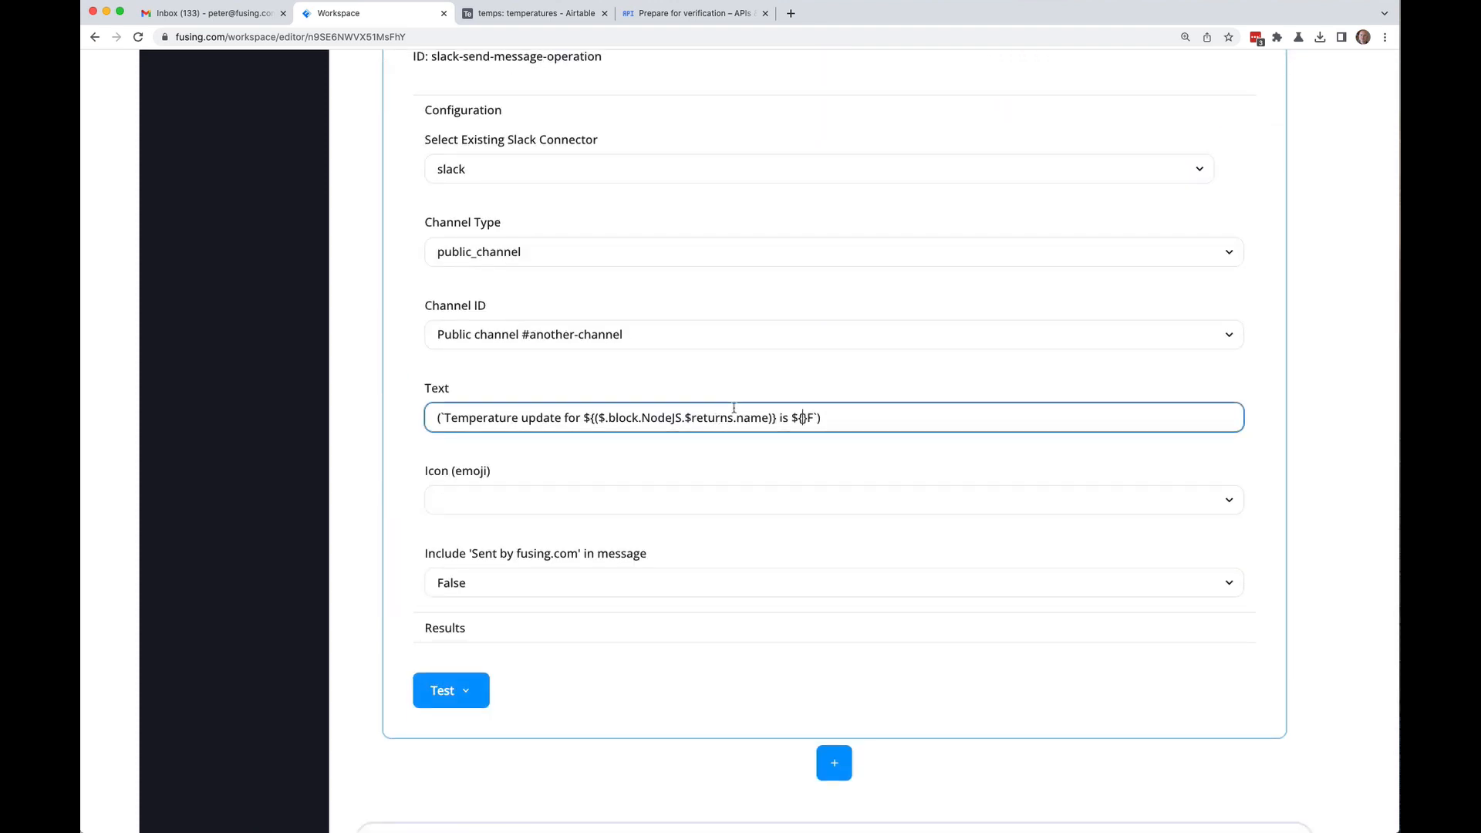
key("super+v")
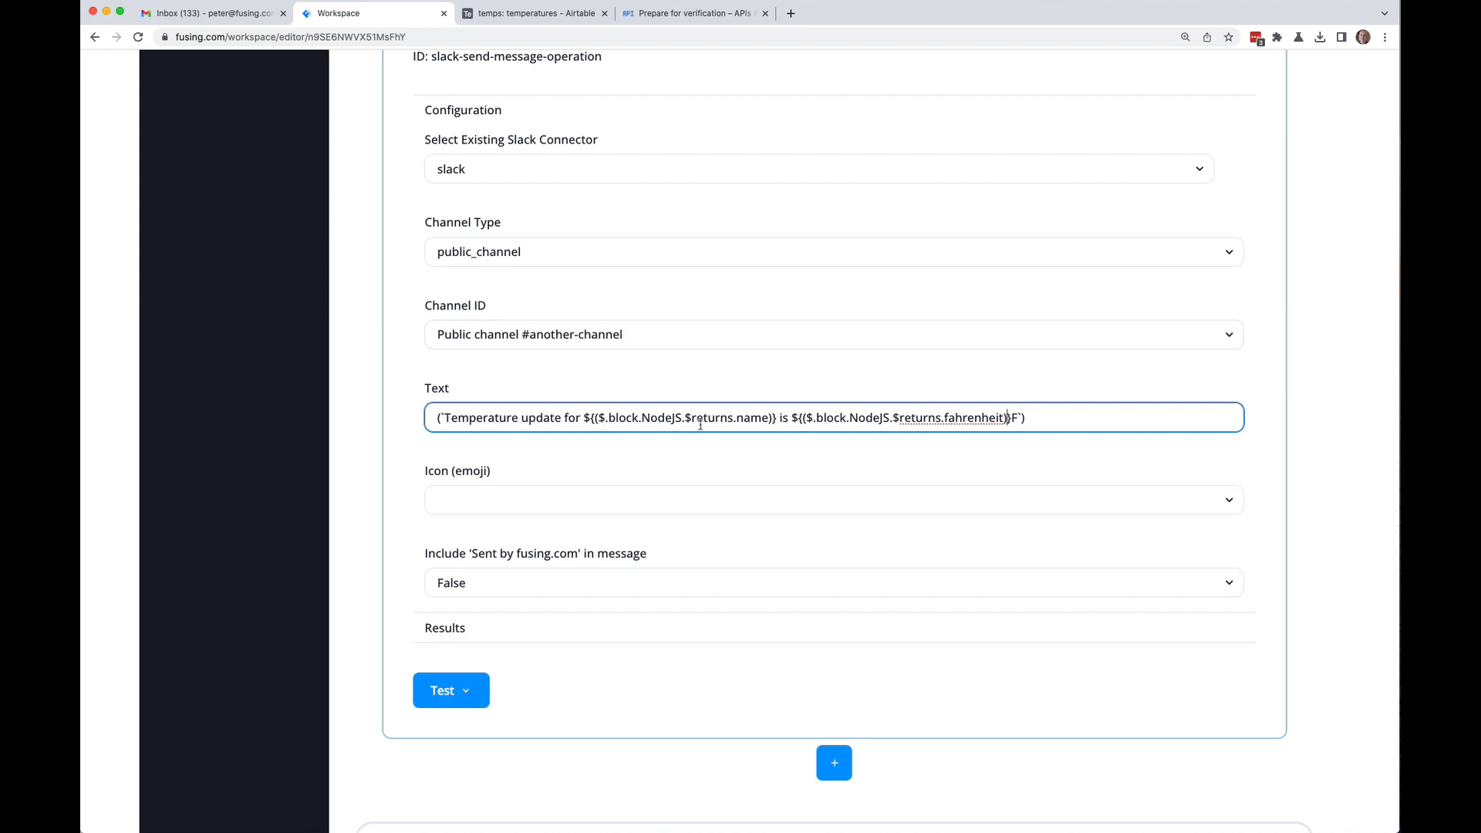
Step: Set the Slack message icon to piggy and include 'Sent by fusing.com' as True
left_click(485, 508)
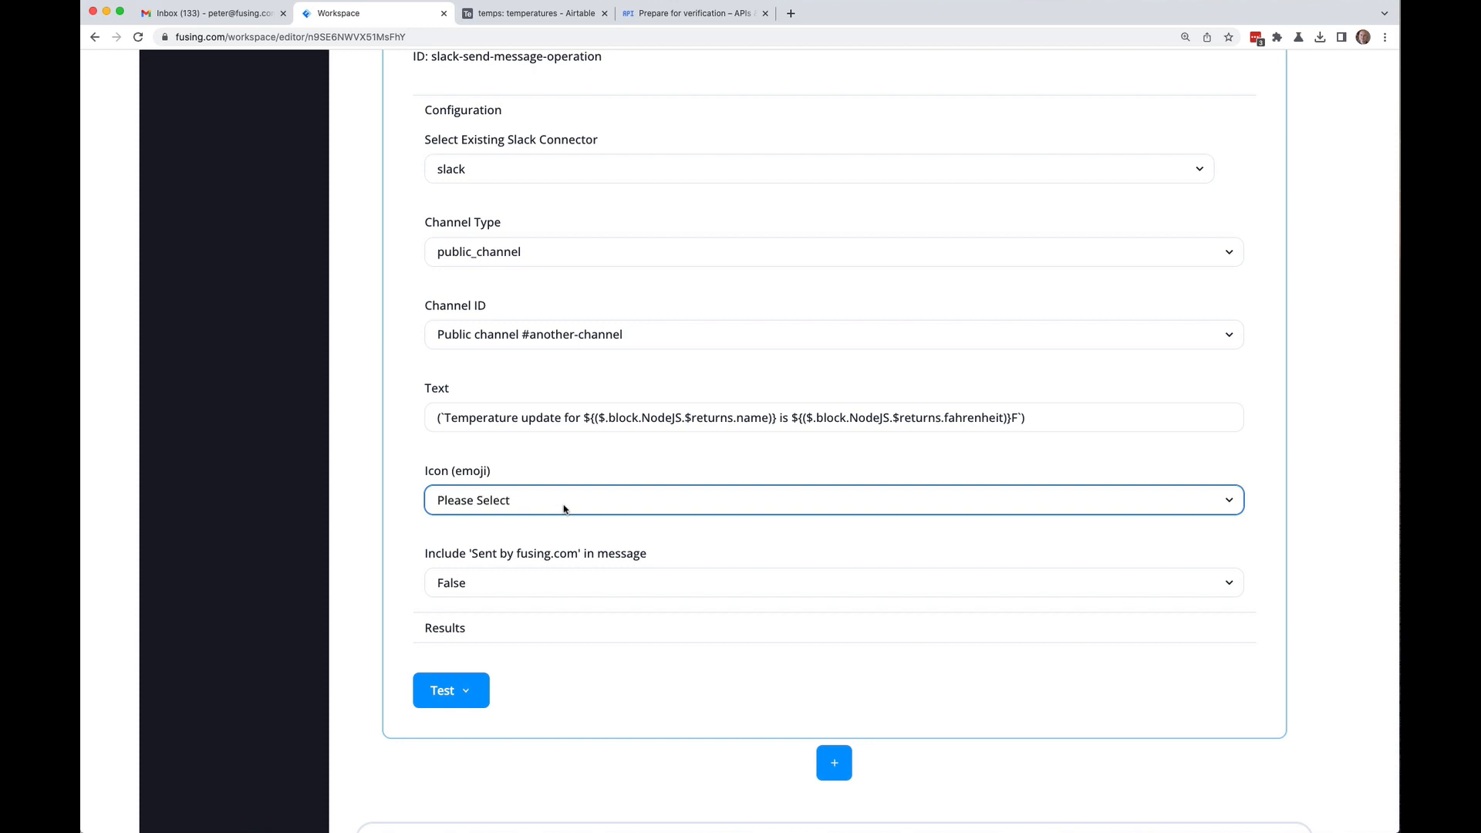
left_click(594, 507)
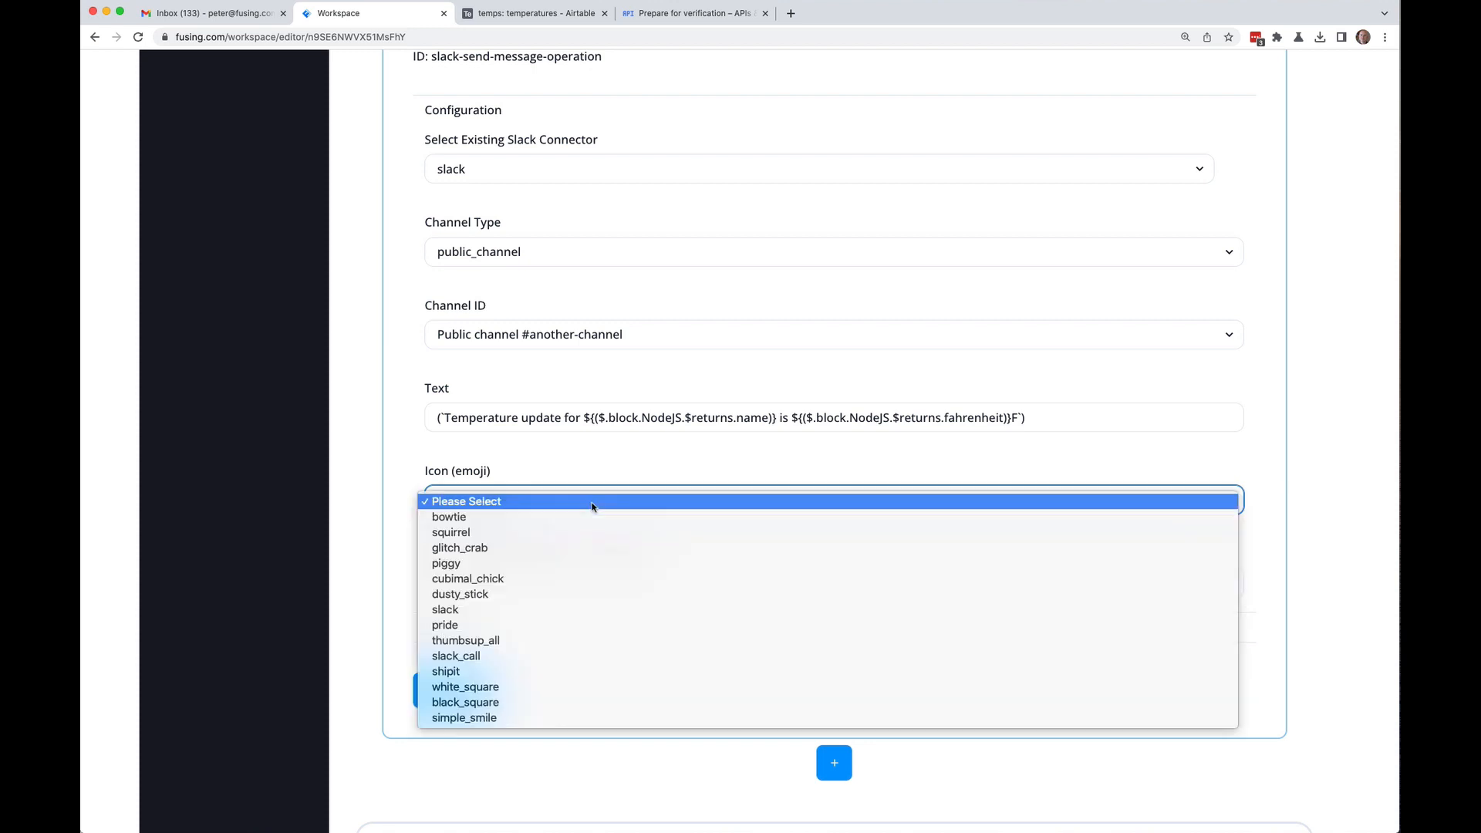
left_click(474, 563)
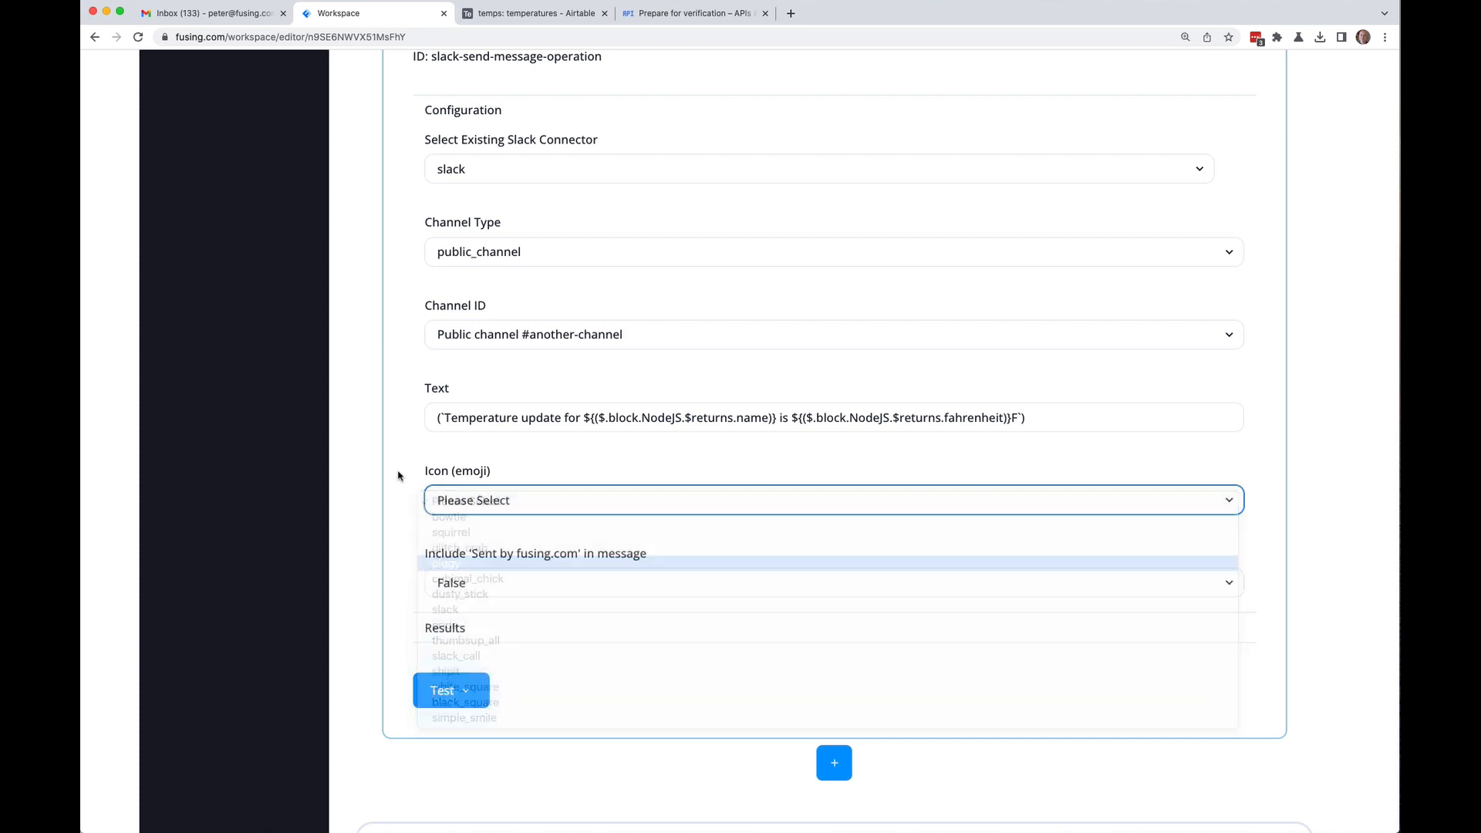
left_click(453, 588)
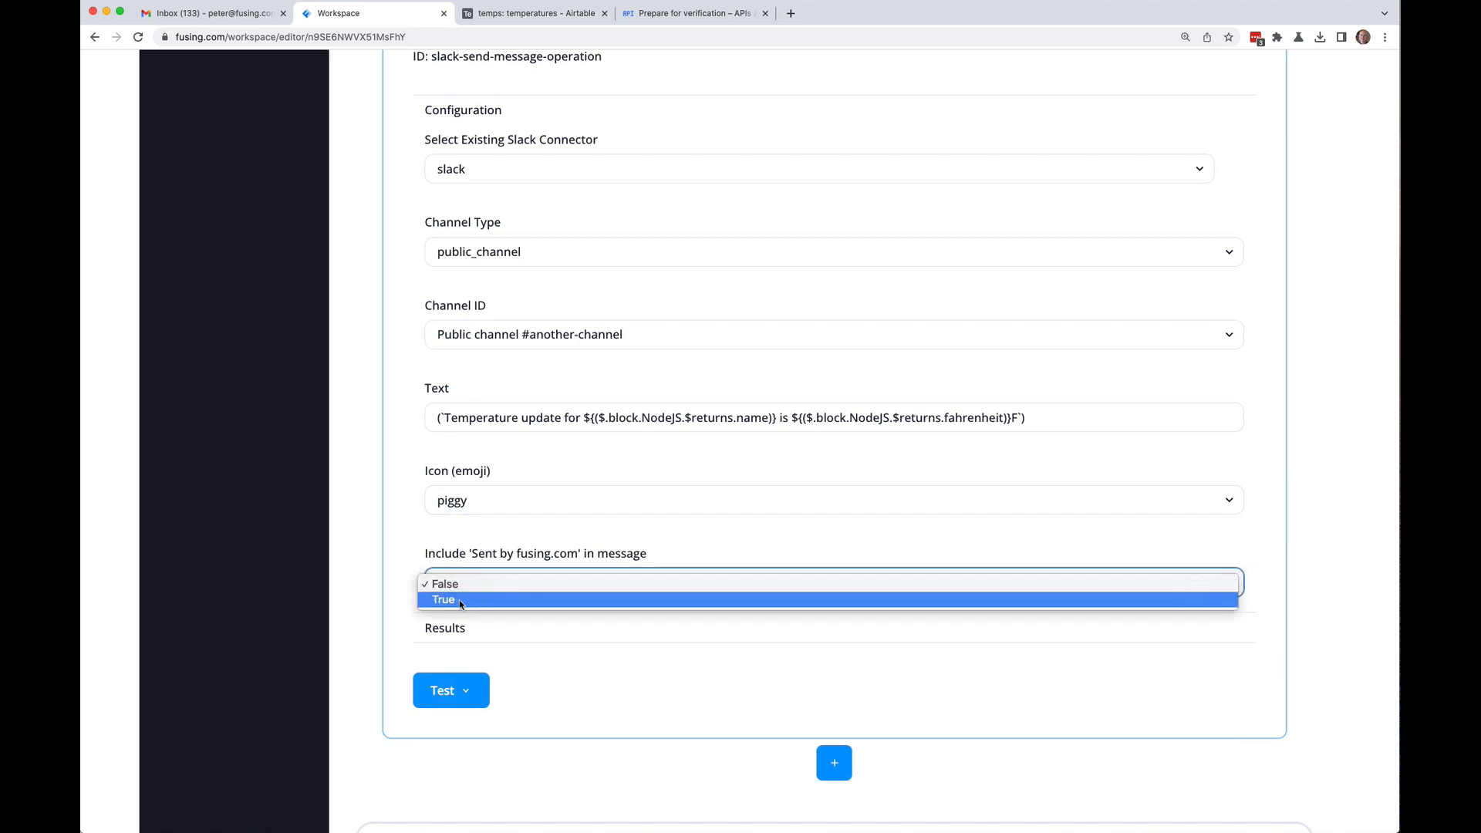
left_click(456, 599)
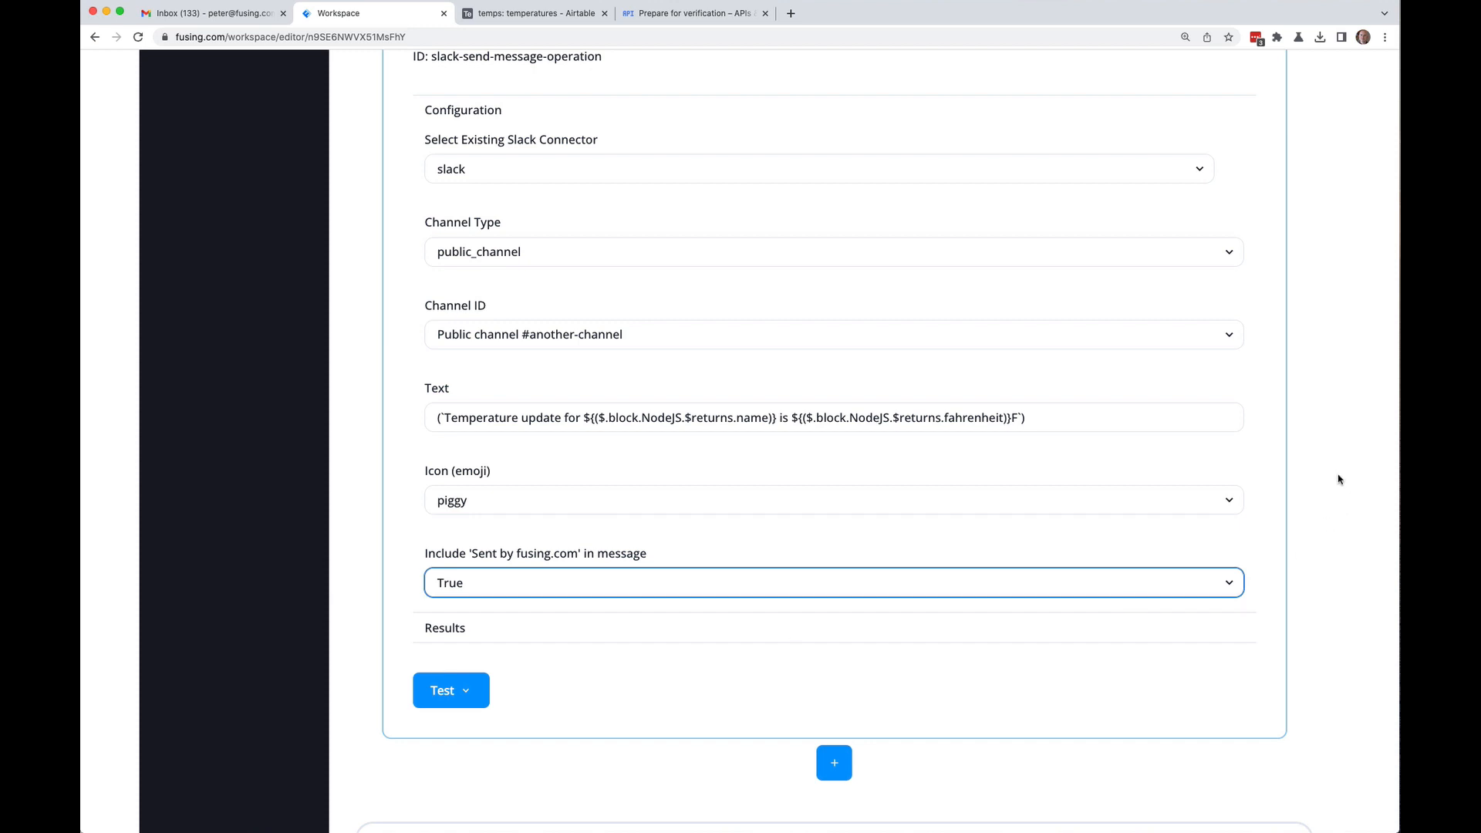
scroll(1339, 480, "down", 10)
left_click(1264, 720)
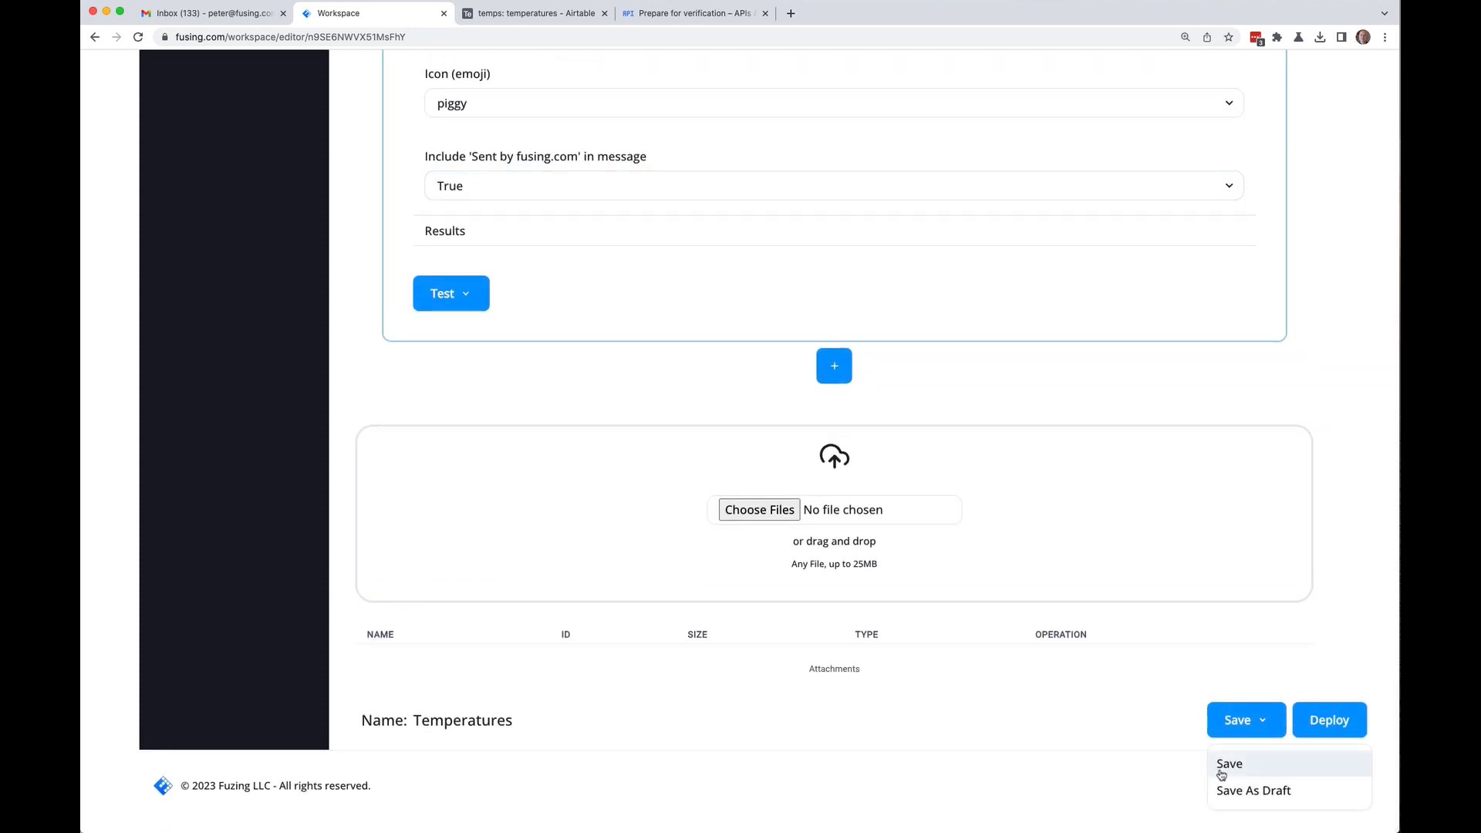
Step: Save the Temperatures flow, then dismiss the Test choices without running anything
left_click(1225, 763)
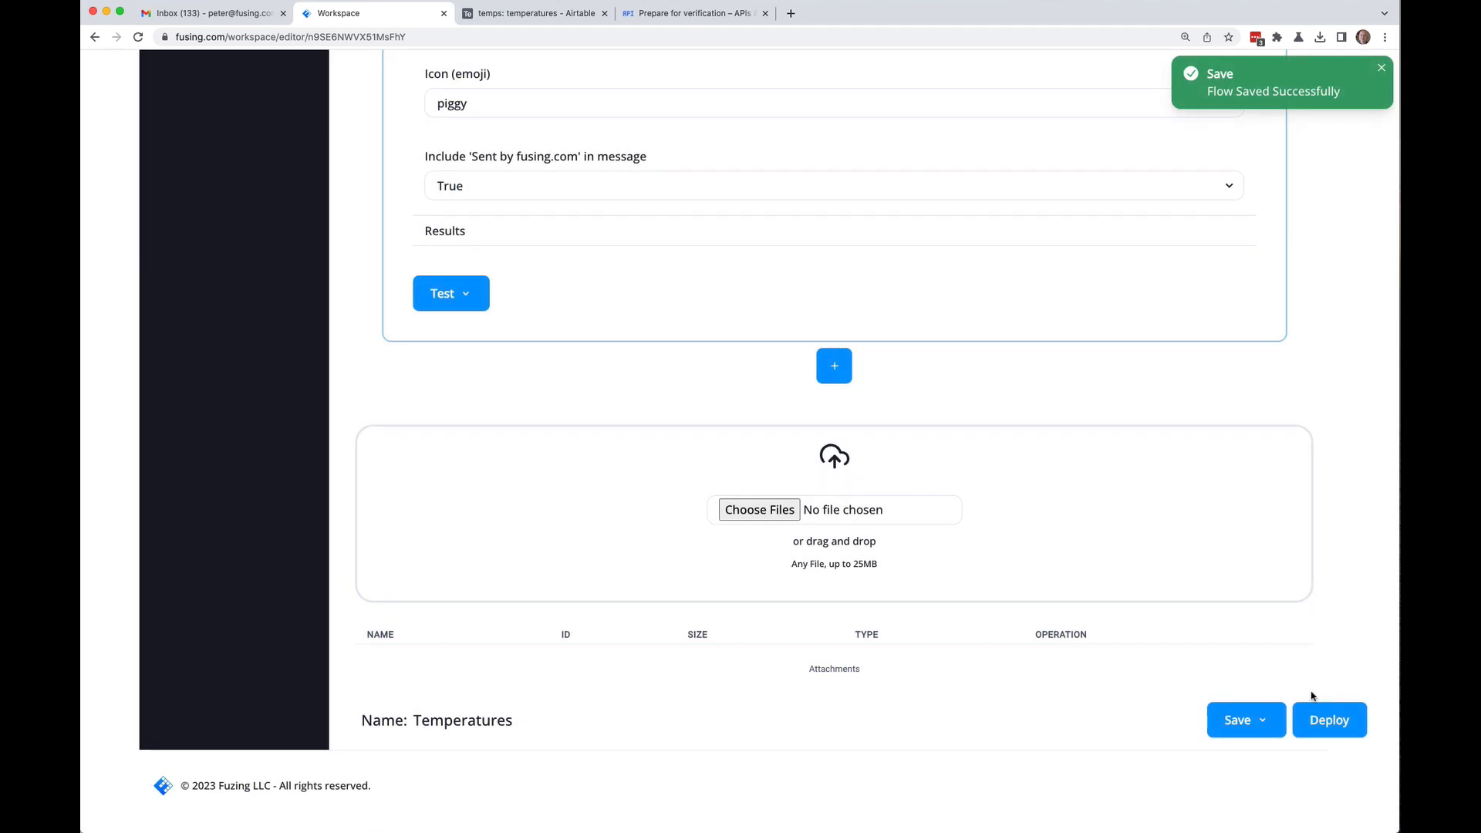
scroll(1343, 611, "up", 1)
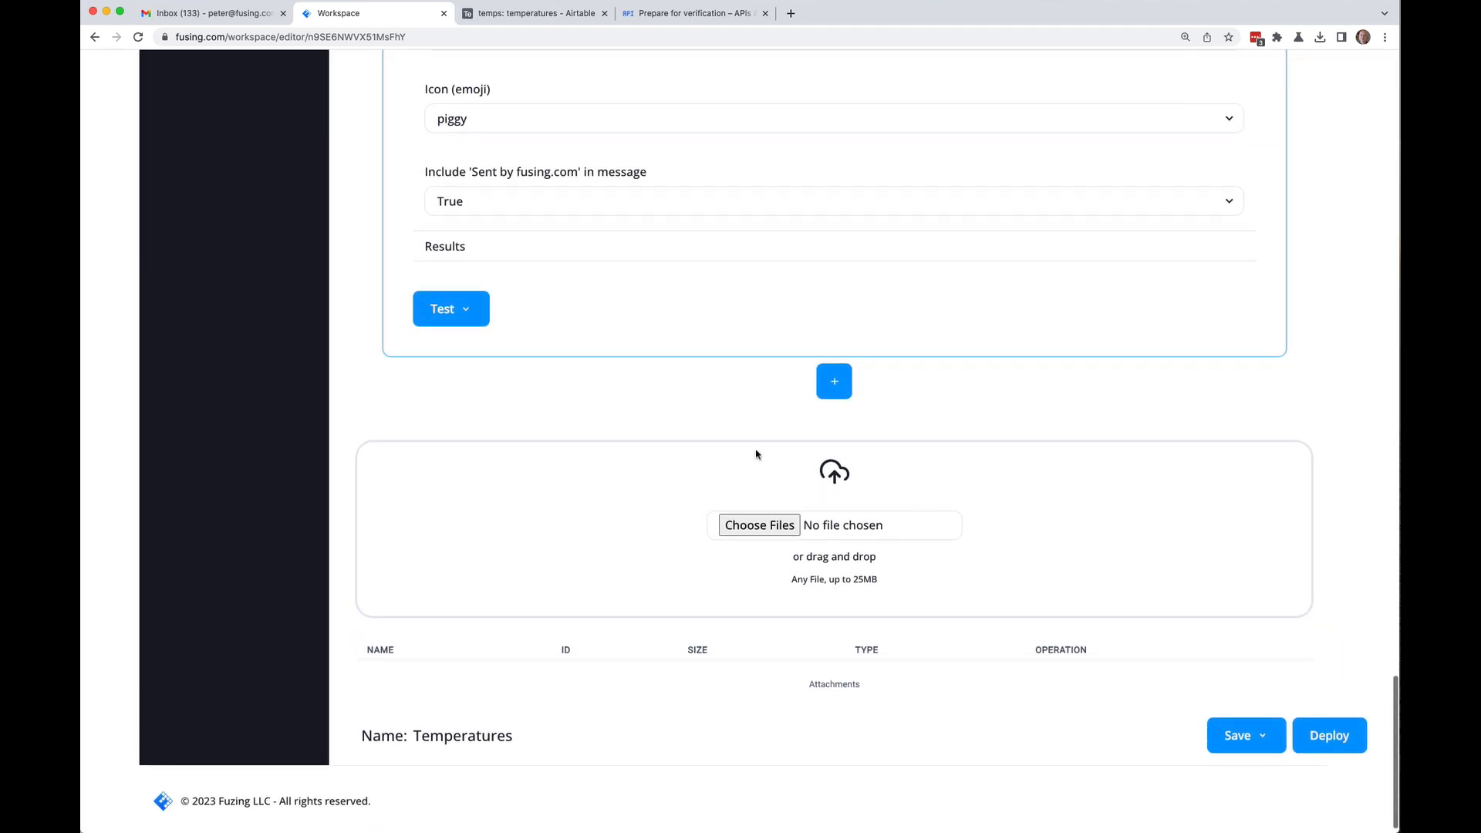
left_click(466, 316)
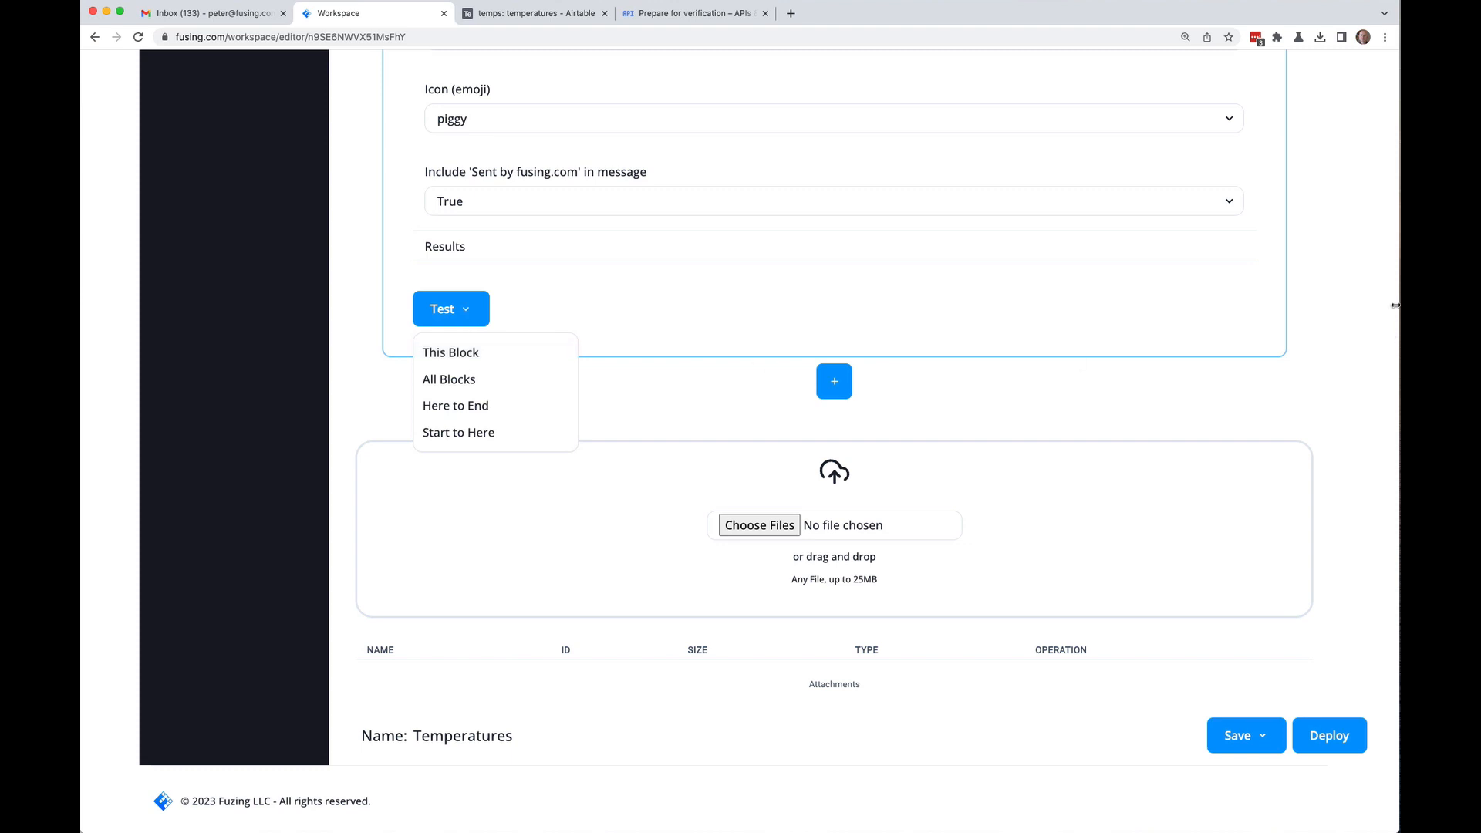
left_click(1355, 319)
scroll(1355, 319, "up", 20)
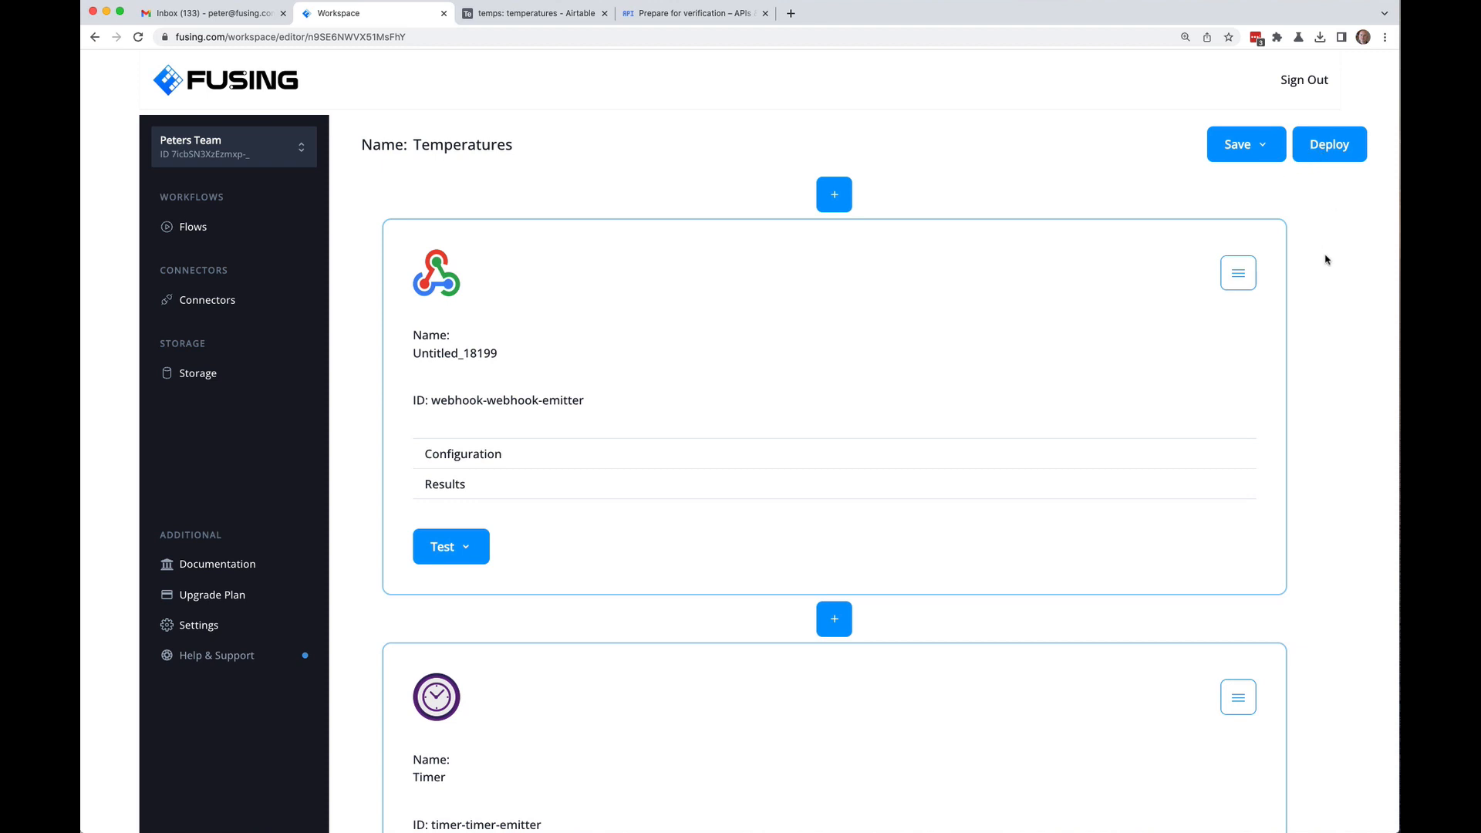
scroll(1326, 254, "down", 5)
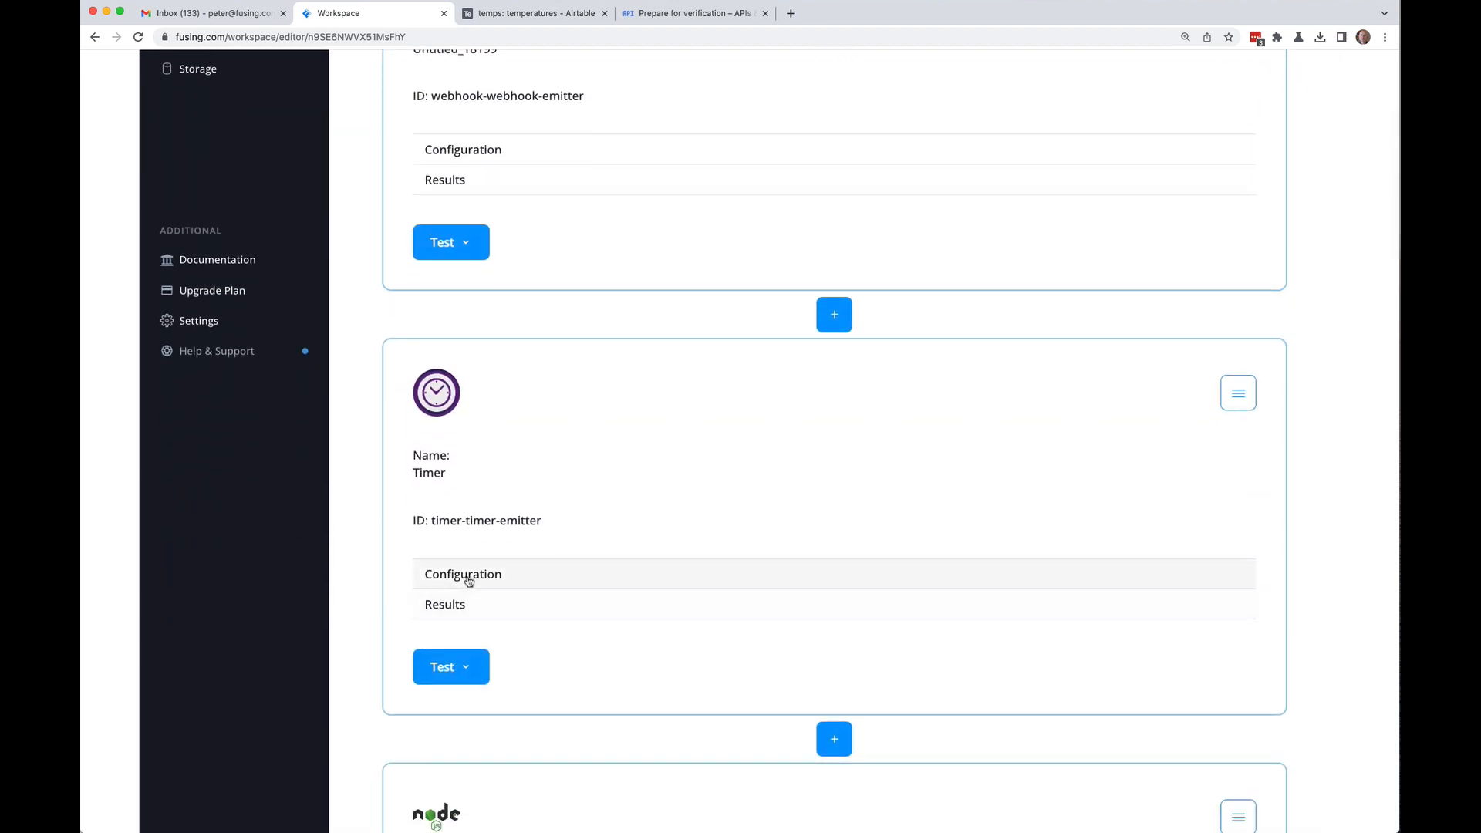
Step: Pull the Terminal window partly on screen, review the flow, and bring Slack forward
left_click(75, 613)
mouse_move(90, 490)
left_mouse_down()
mouse_move(927, 493)
mouse_move(80, 495)
left_mouse_up()
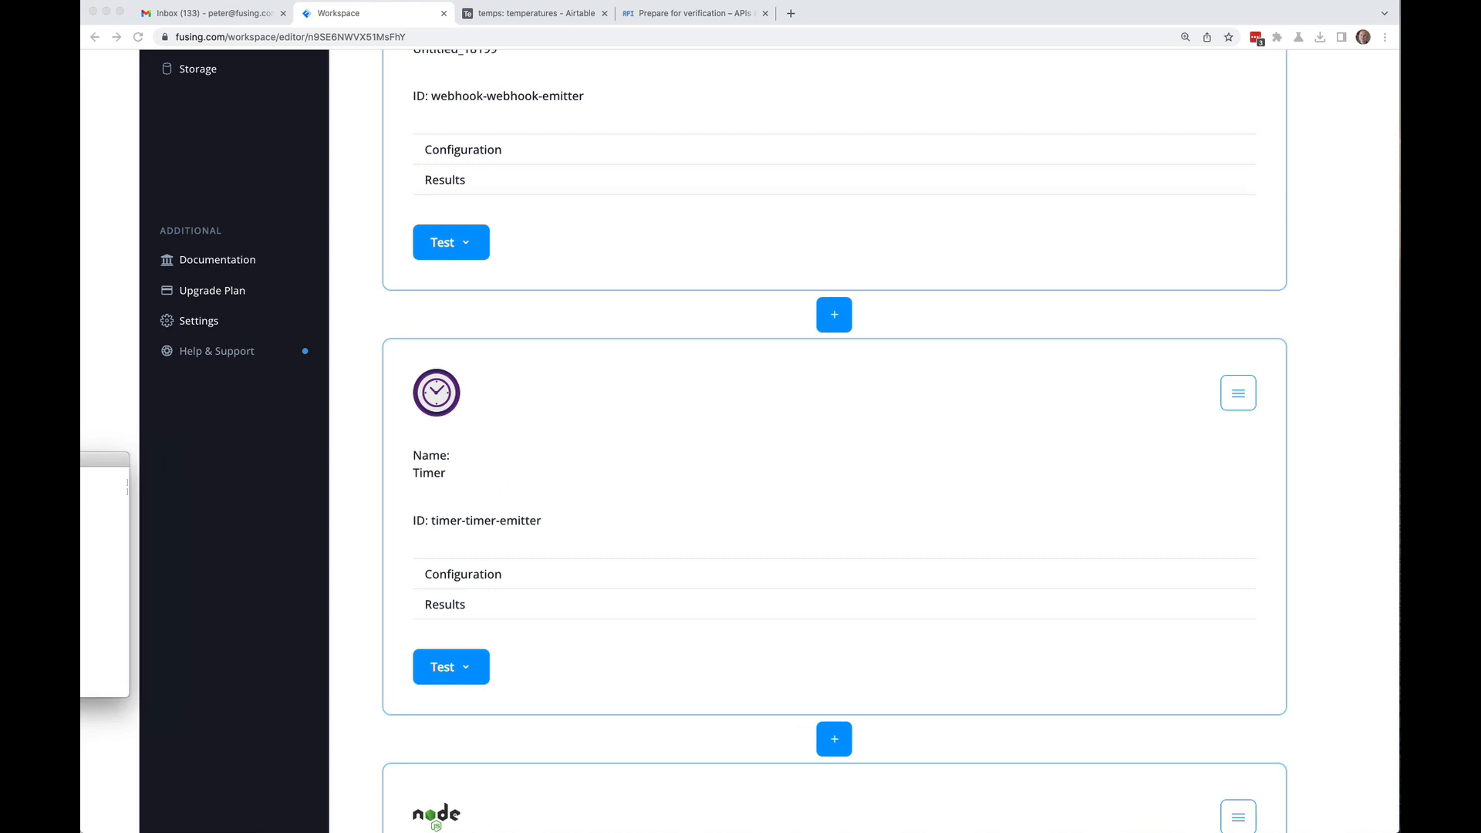
scroll(363, 544, "up", 5)
scroll(361, 547, "down", 15)
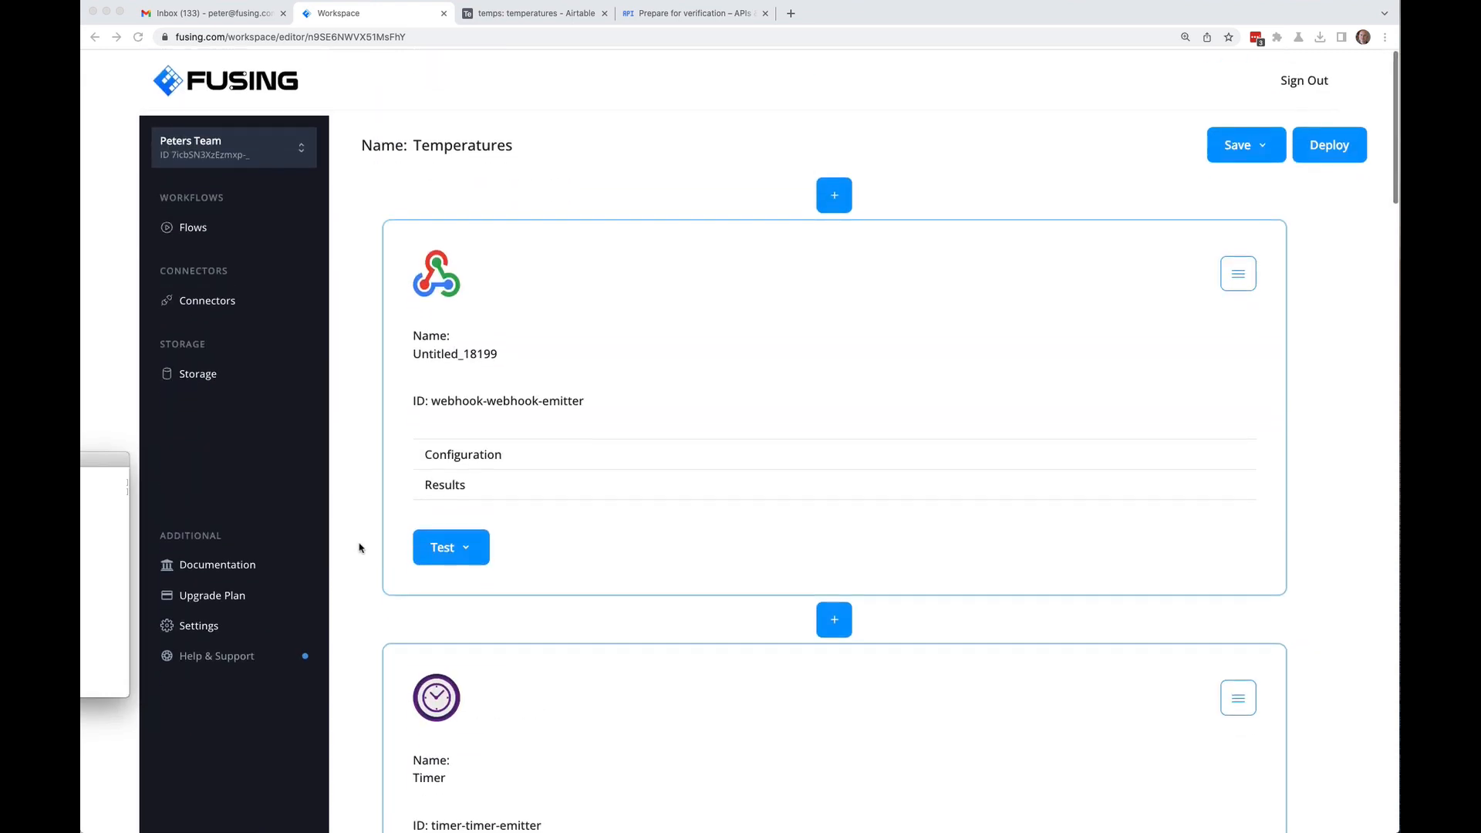
scroll(357, 552, "down", 15)
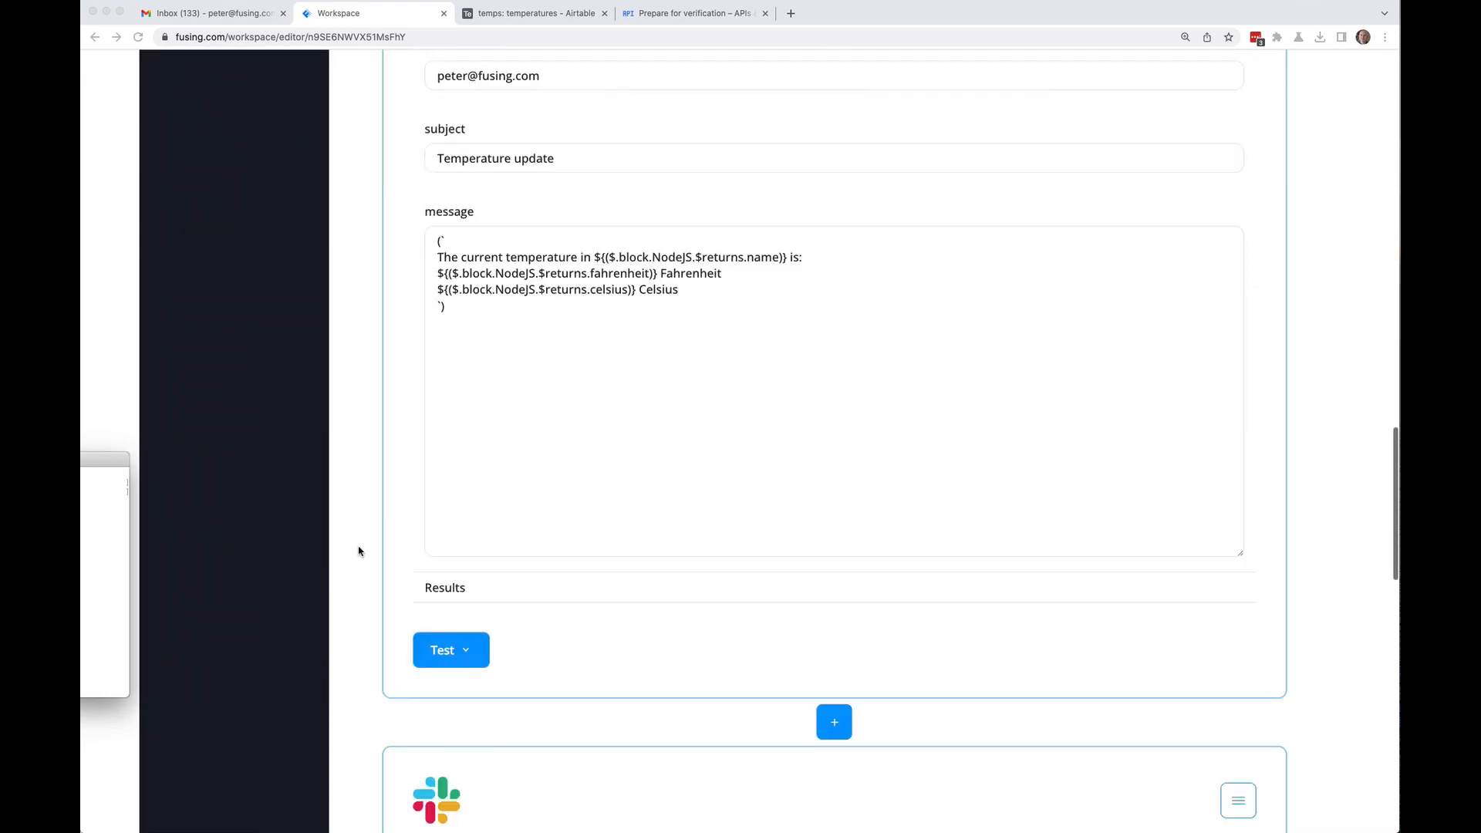
scroll(359, 552, "down", 5)
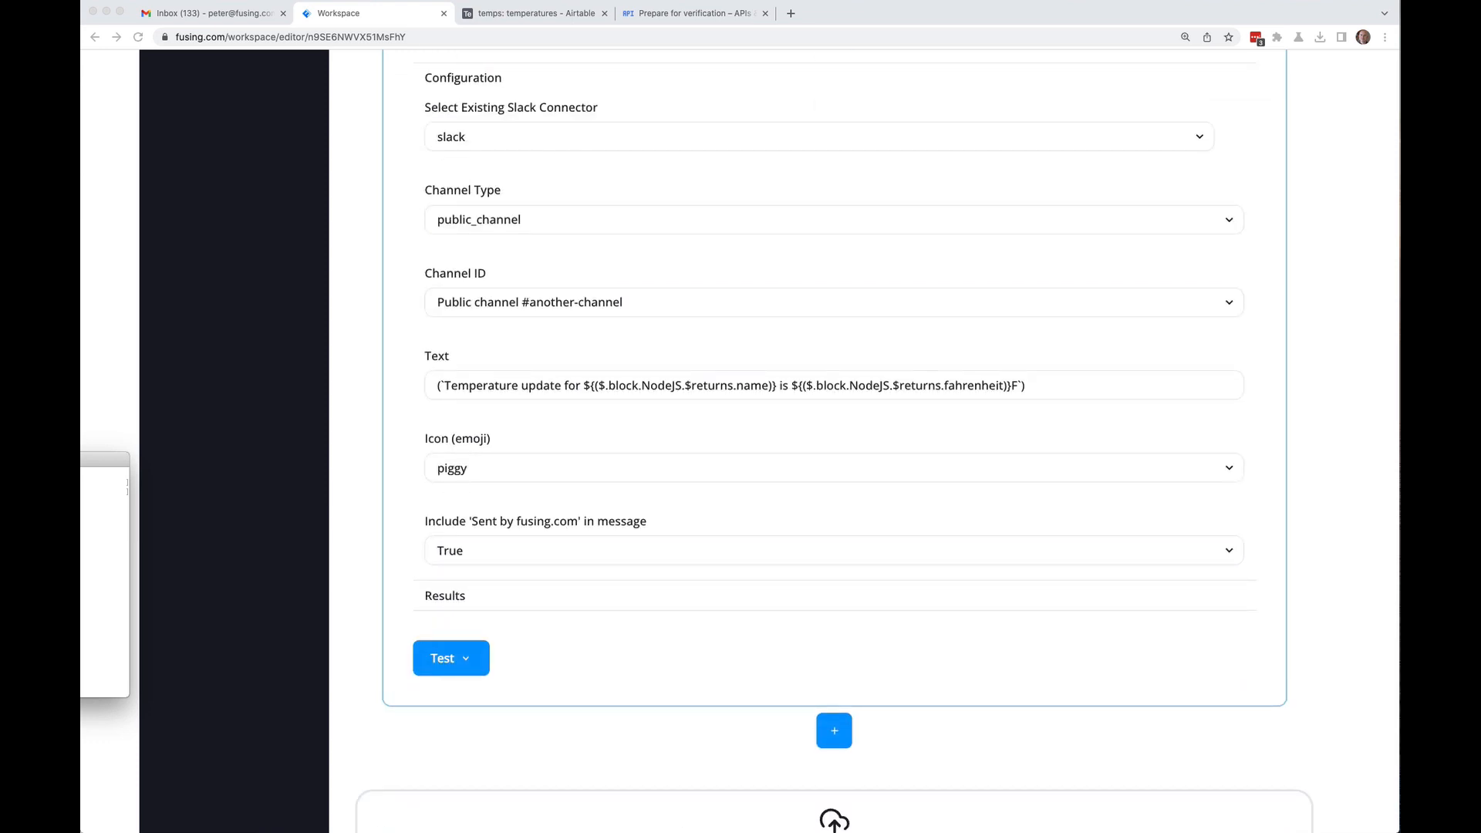
key("super+Tab")
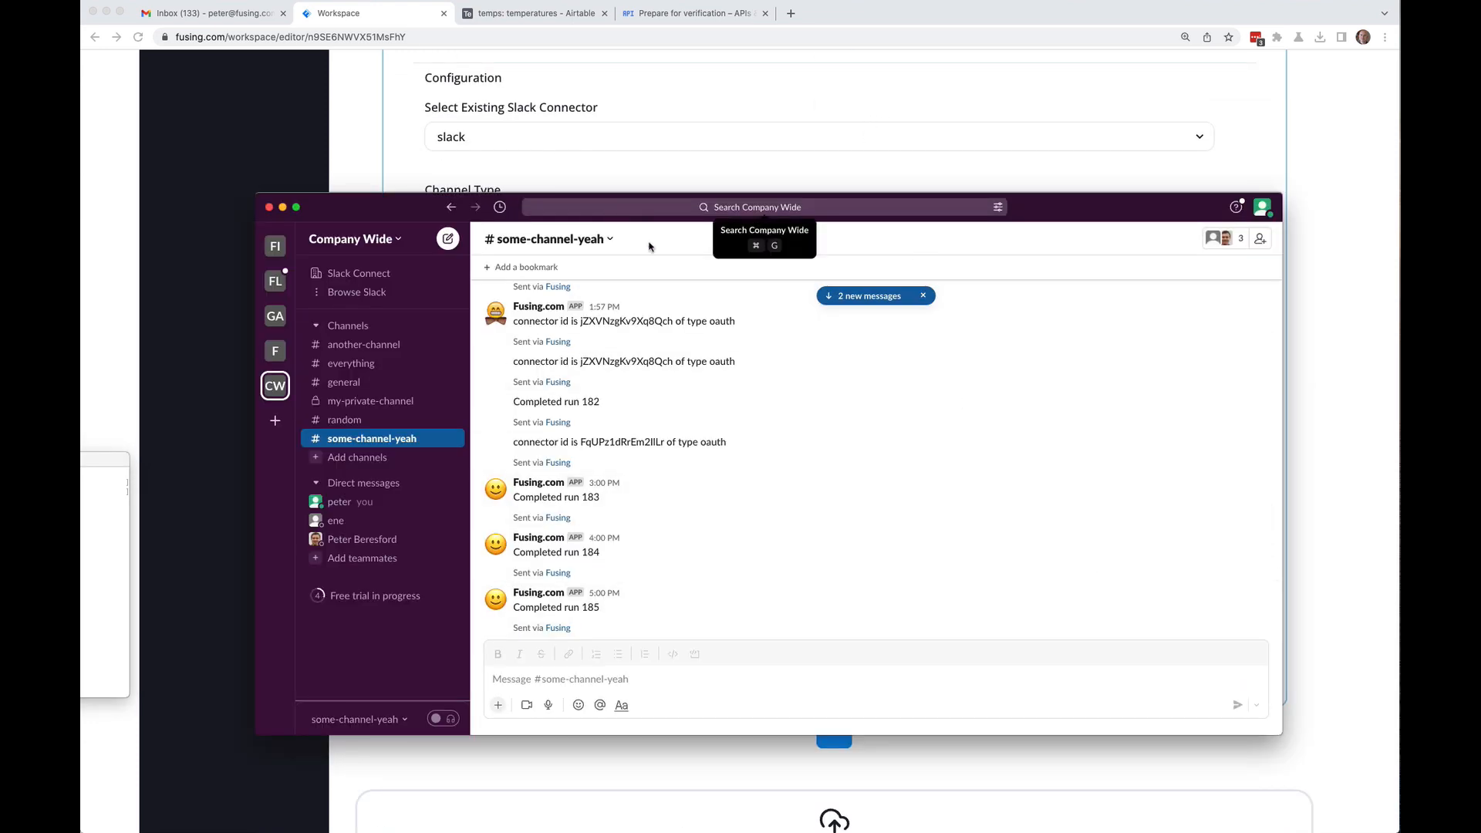
Step: Dismiss the '2 new messages' banner, read the latest Completed run 212 post, and return to Fusing
left_click(923, 295)
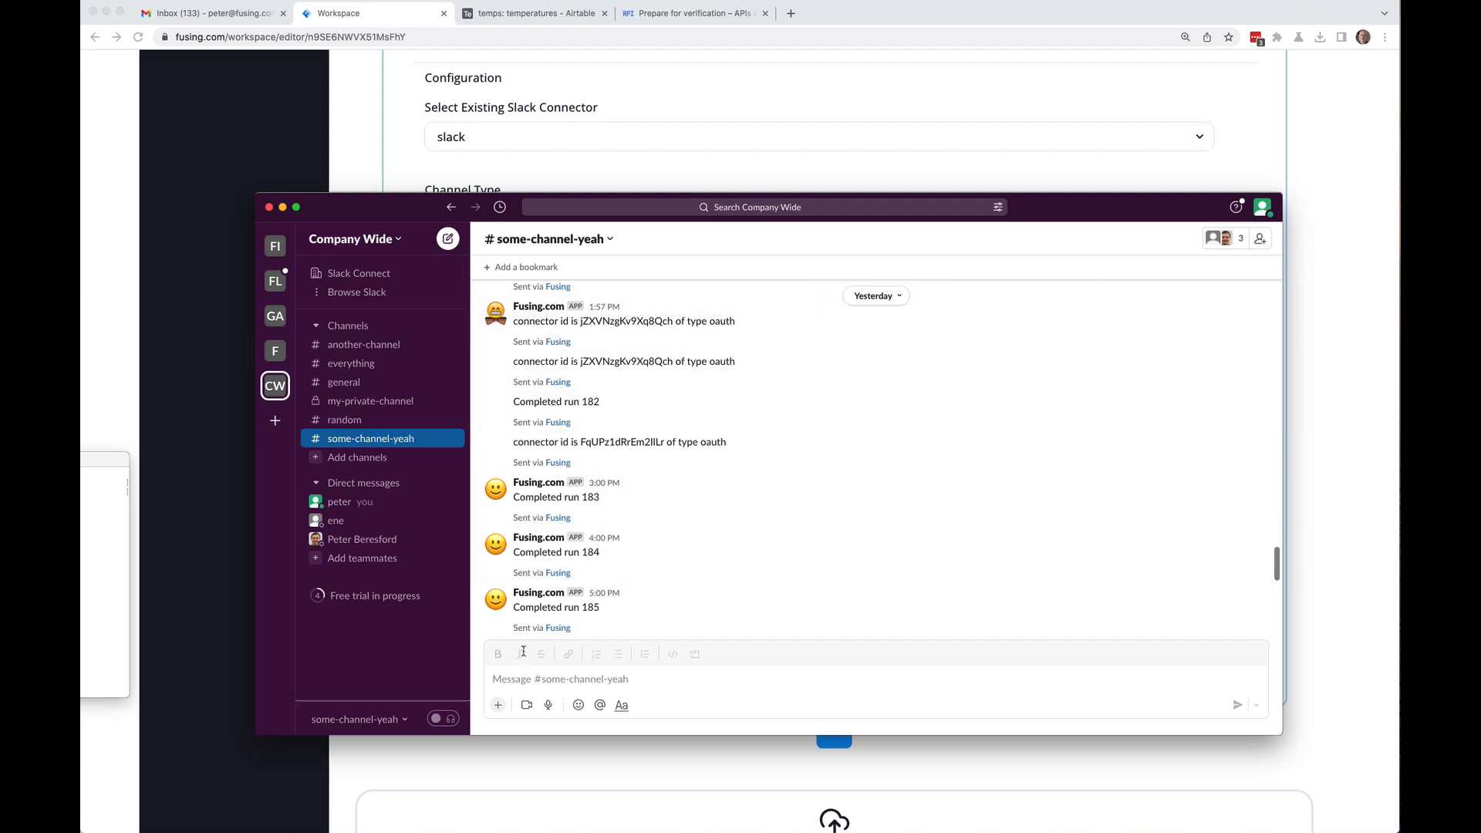
scroll(554, 602, "down", 10)
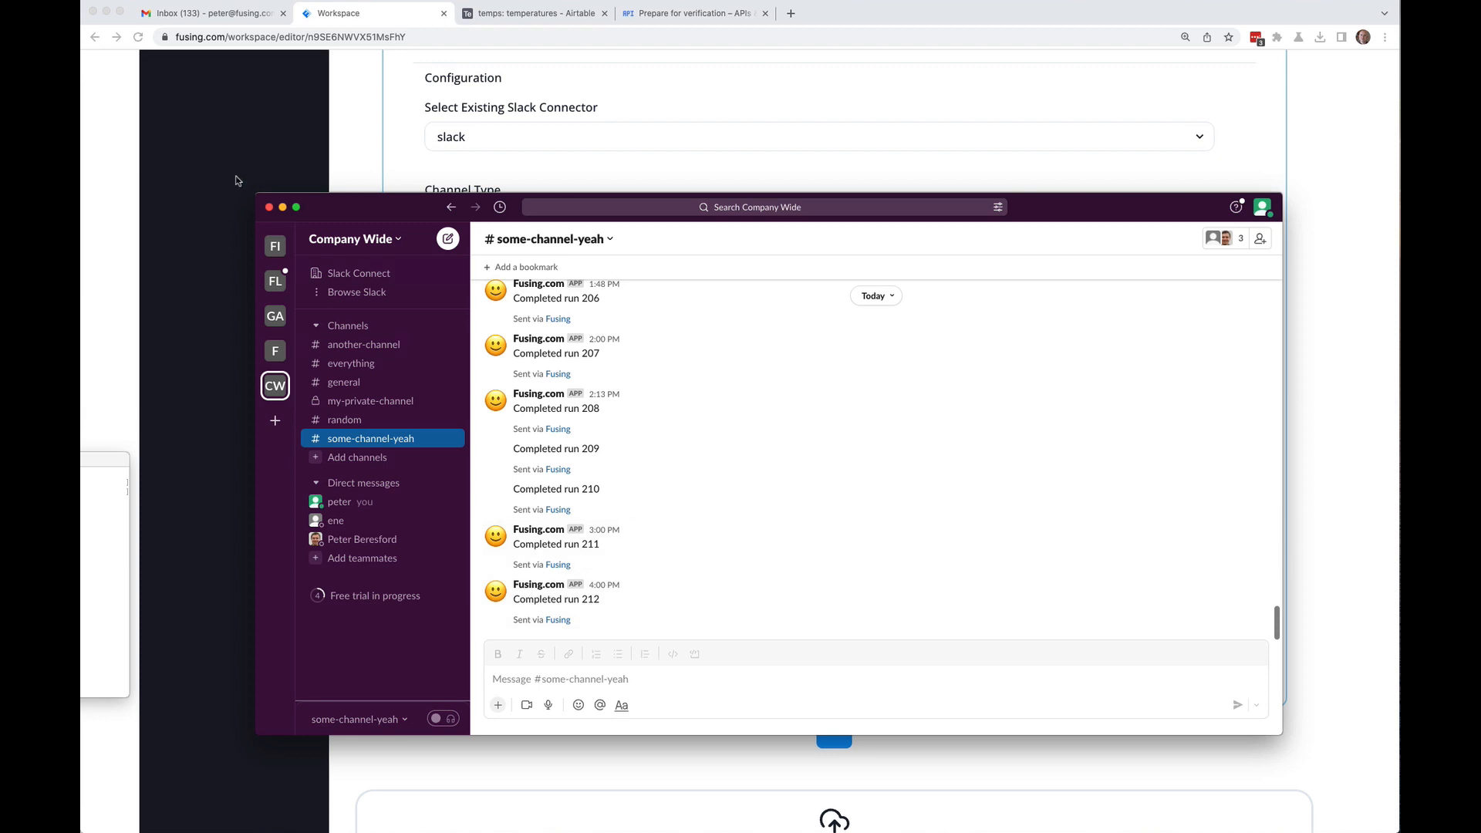
left_click(346, 149)
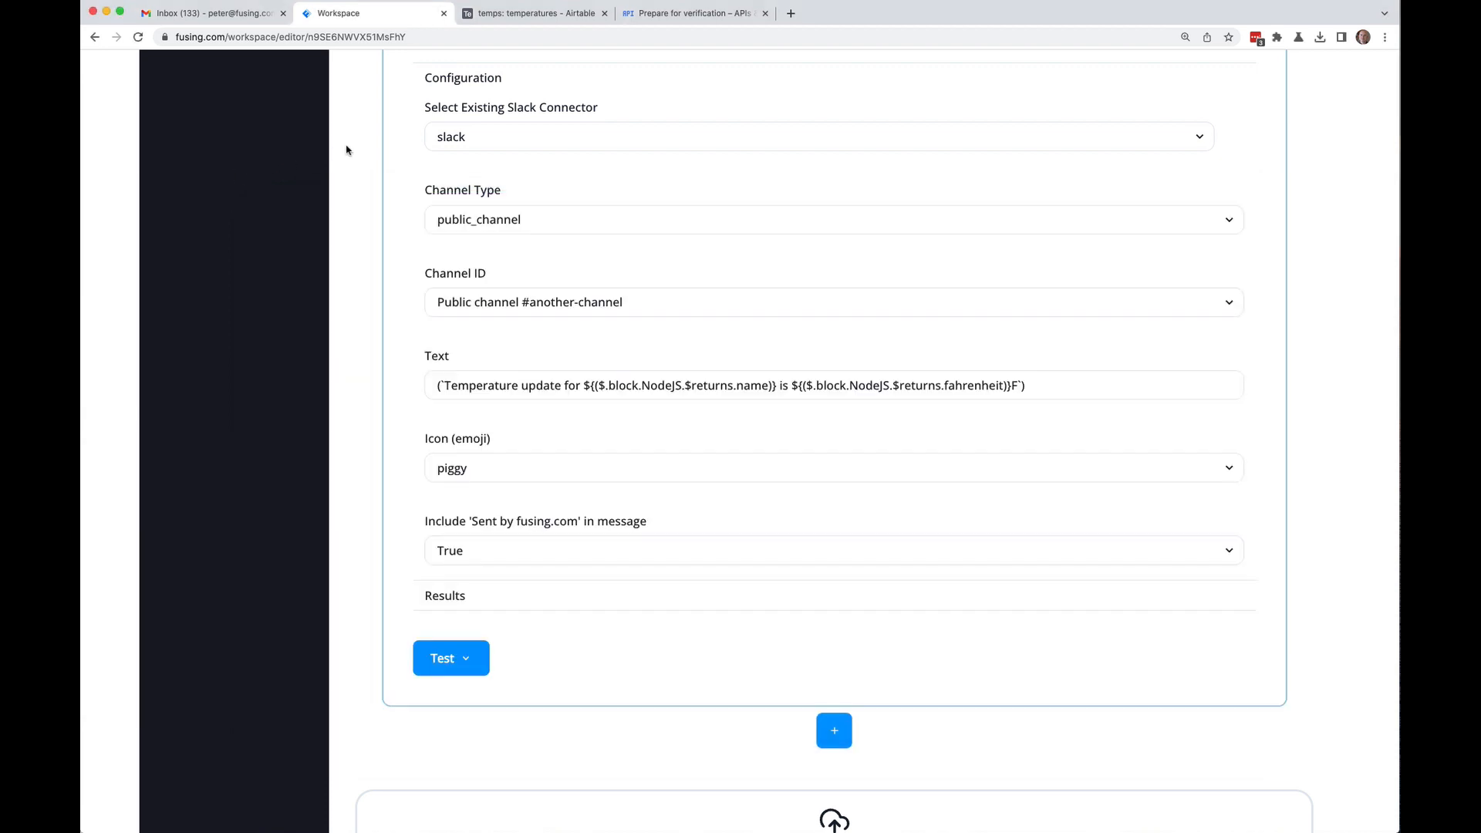
Step: Test all blocks, posting 'Temperature update for Denver is 16F' to #another-channel
left_click(472, 662)
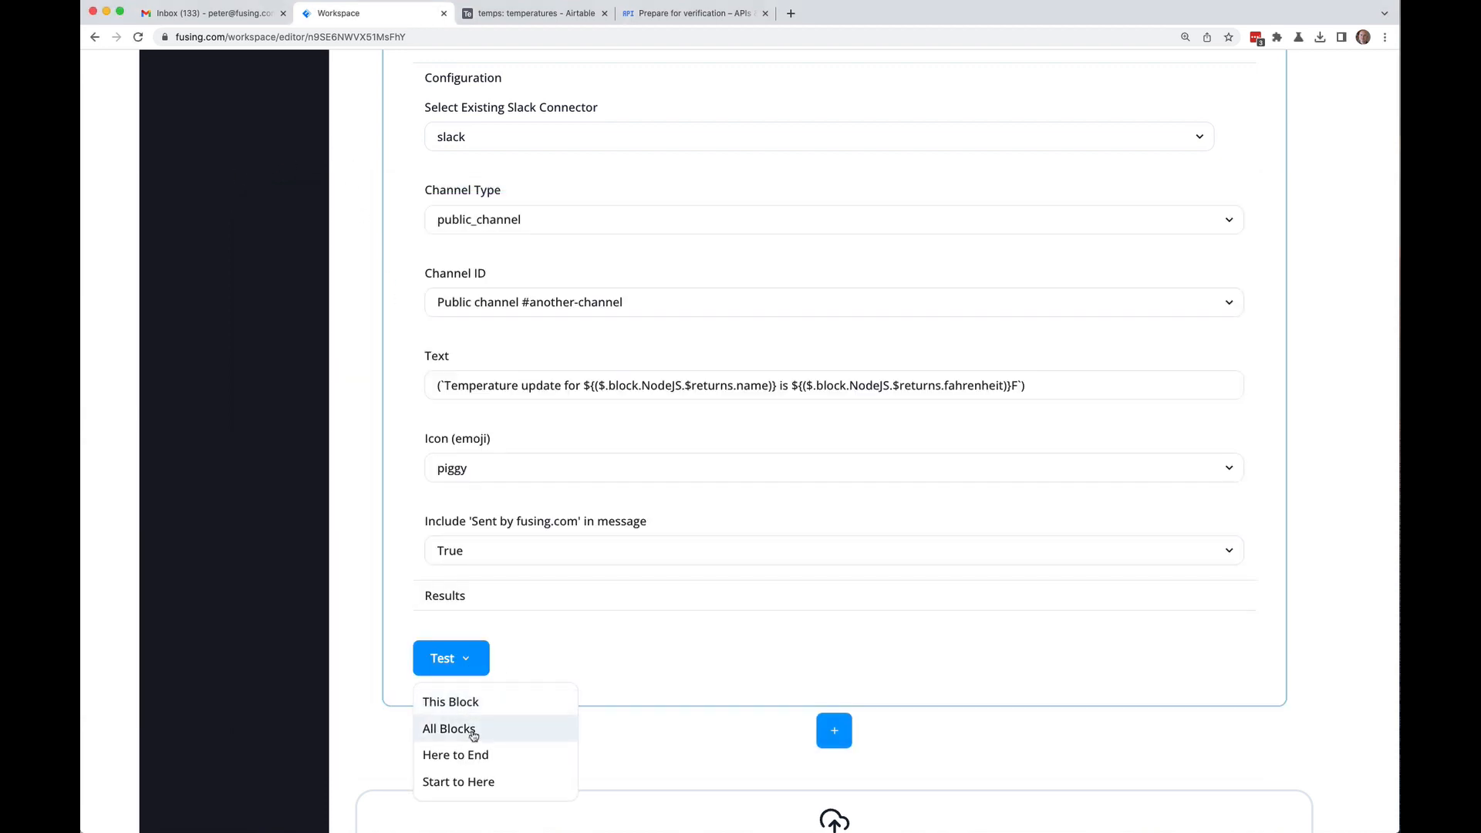
left_click(474, 732)
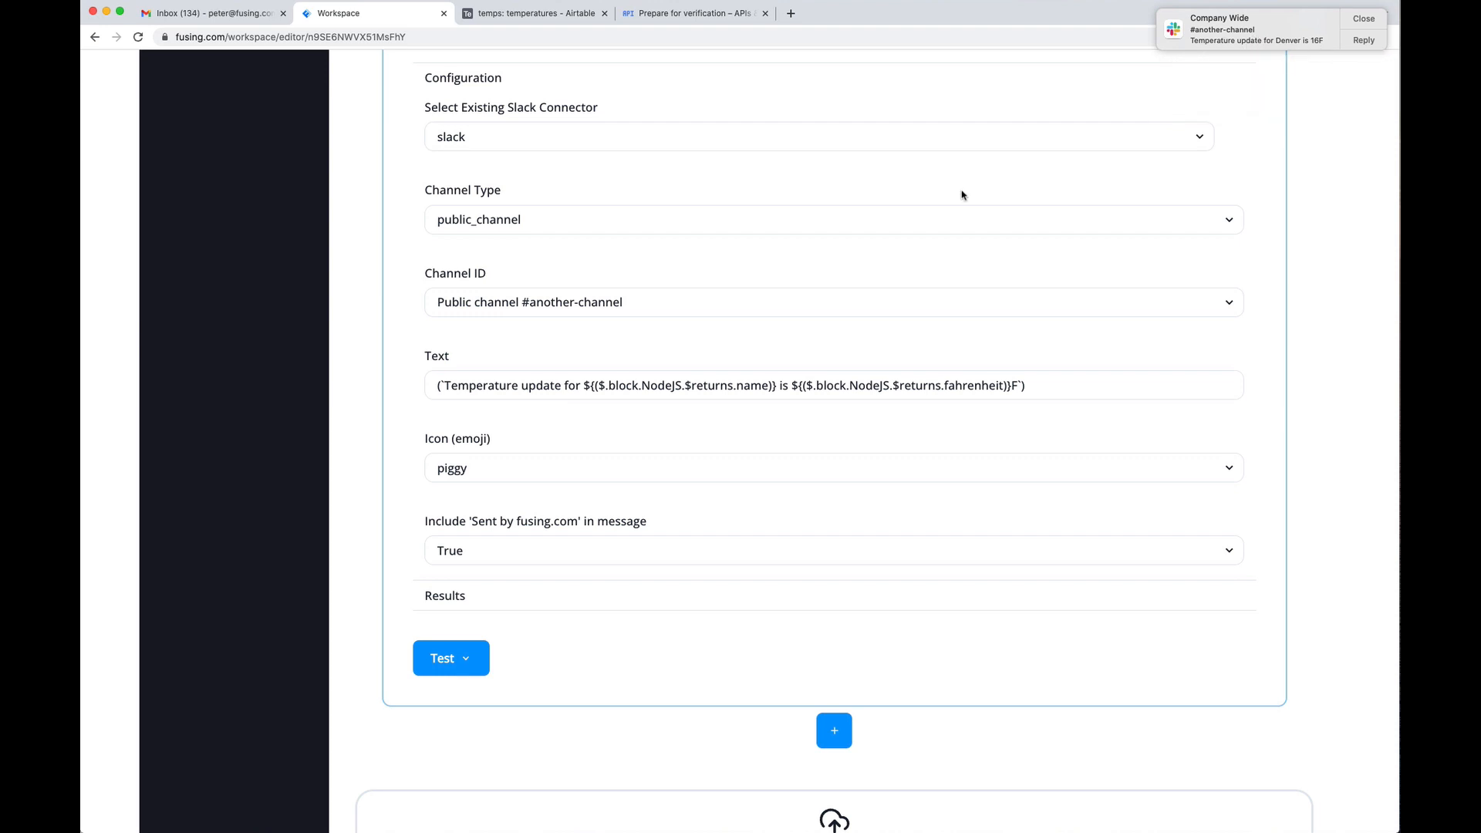
scroll(343, 215, "up", 15)
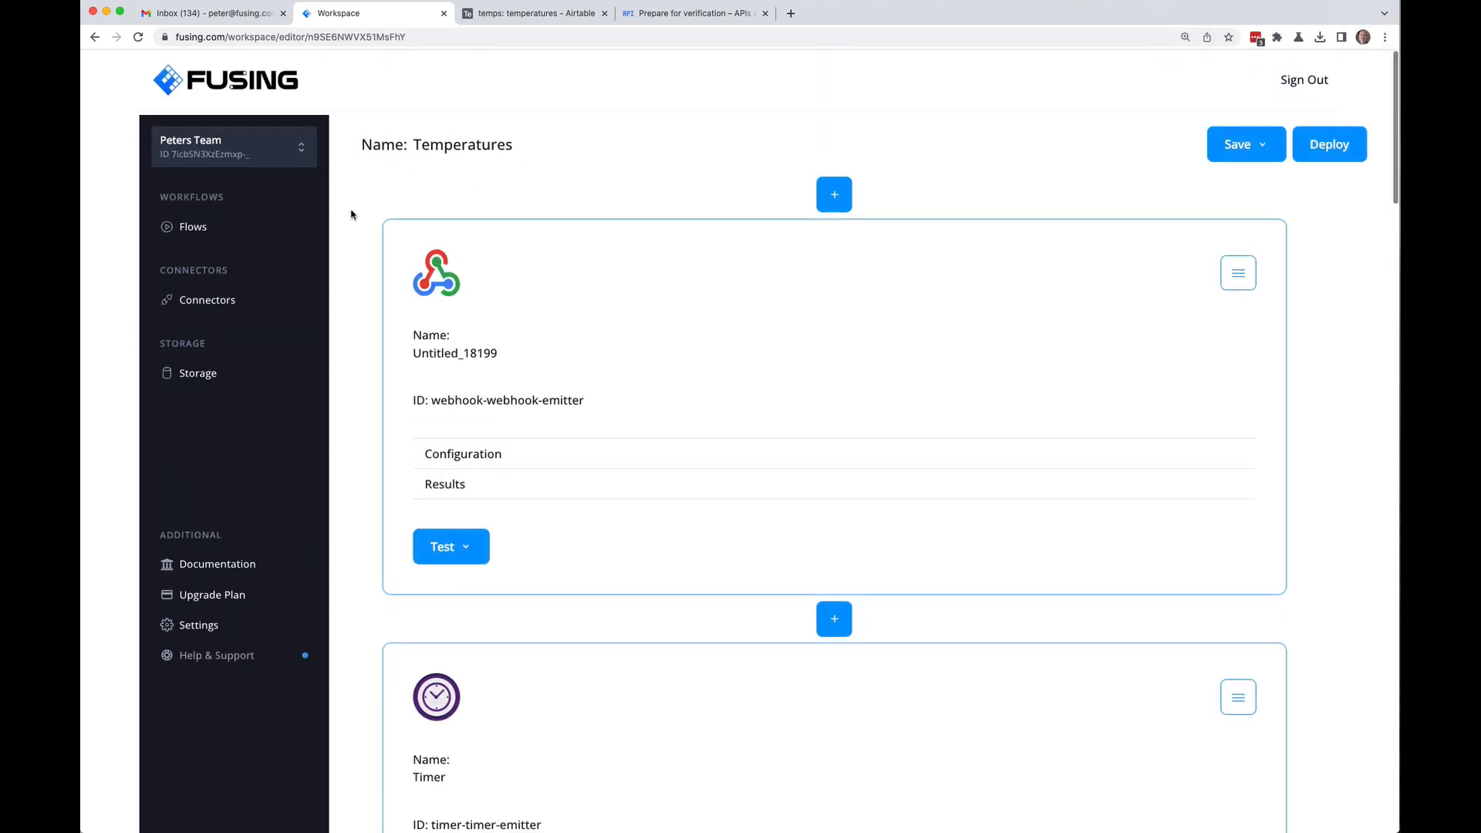
Step: Change the Timer trigger's interval unit to Minutes
scroll(351, 215, "down", 7)
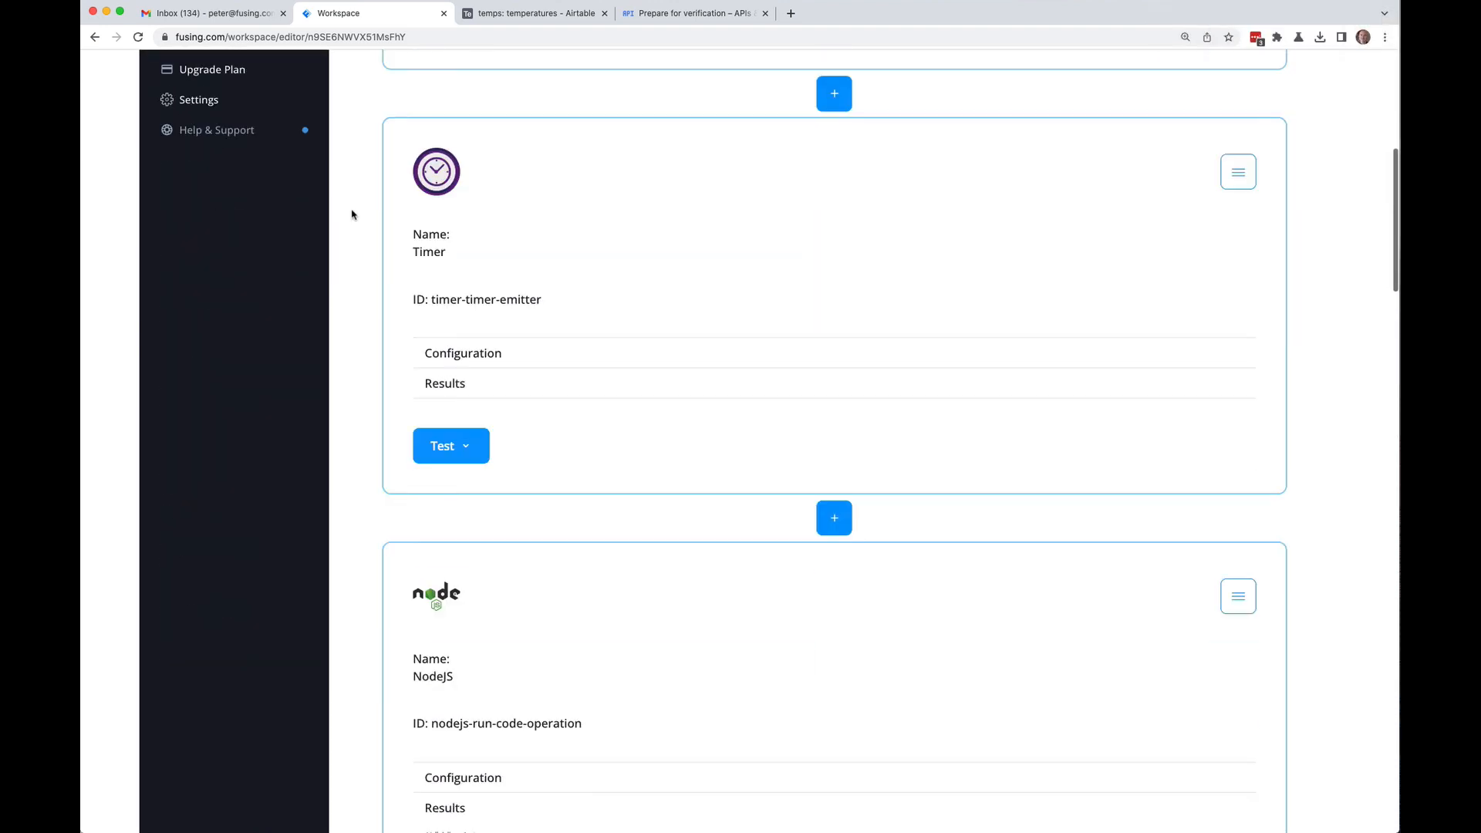
left_click(496, 367)
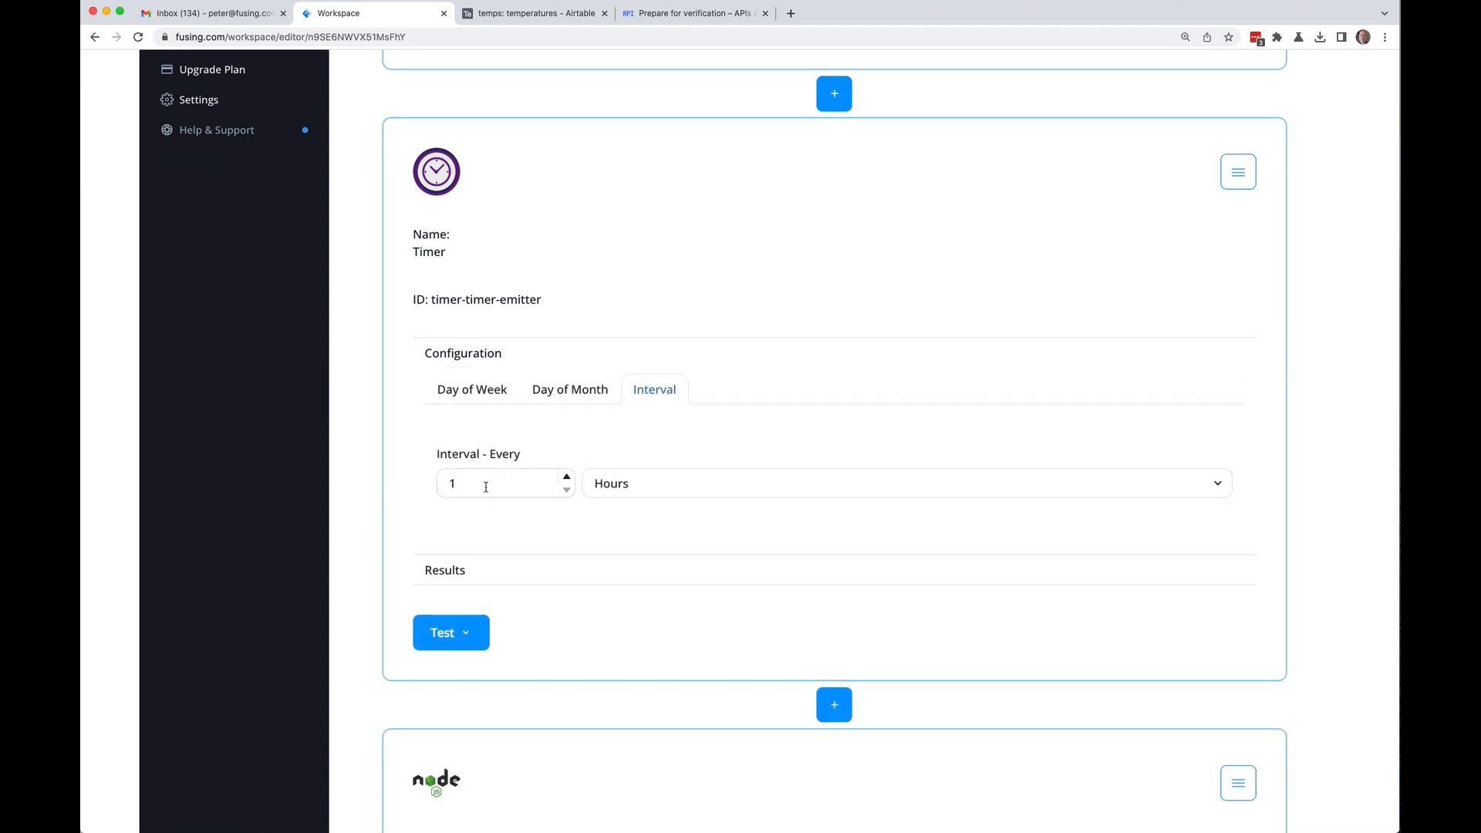
left_click(612, 484)
left_click(620, 502)
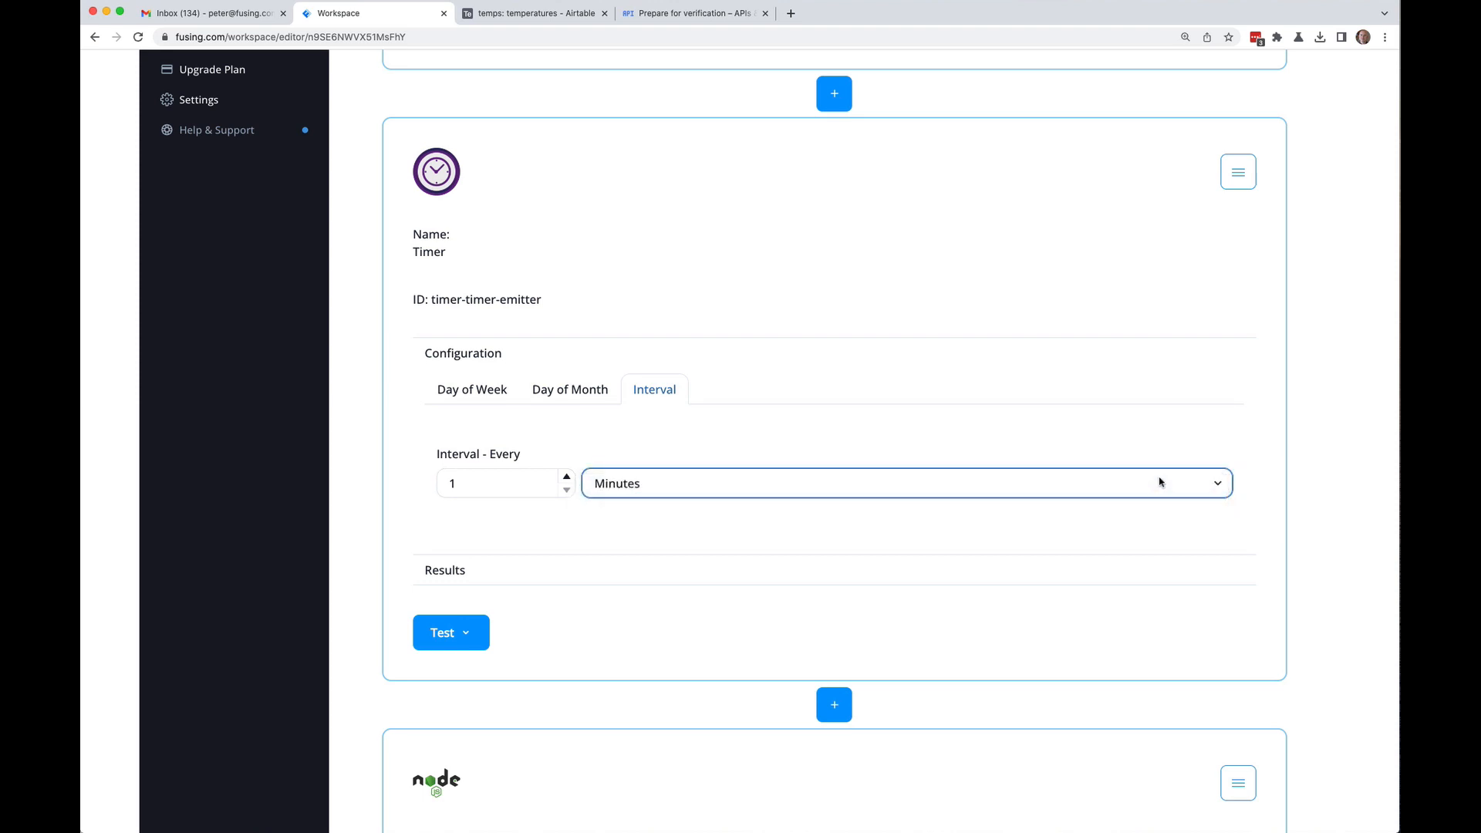
scroll(1303, 455, "up", 7)
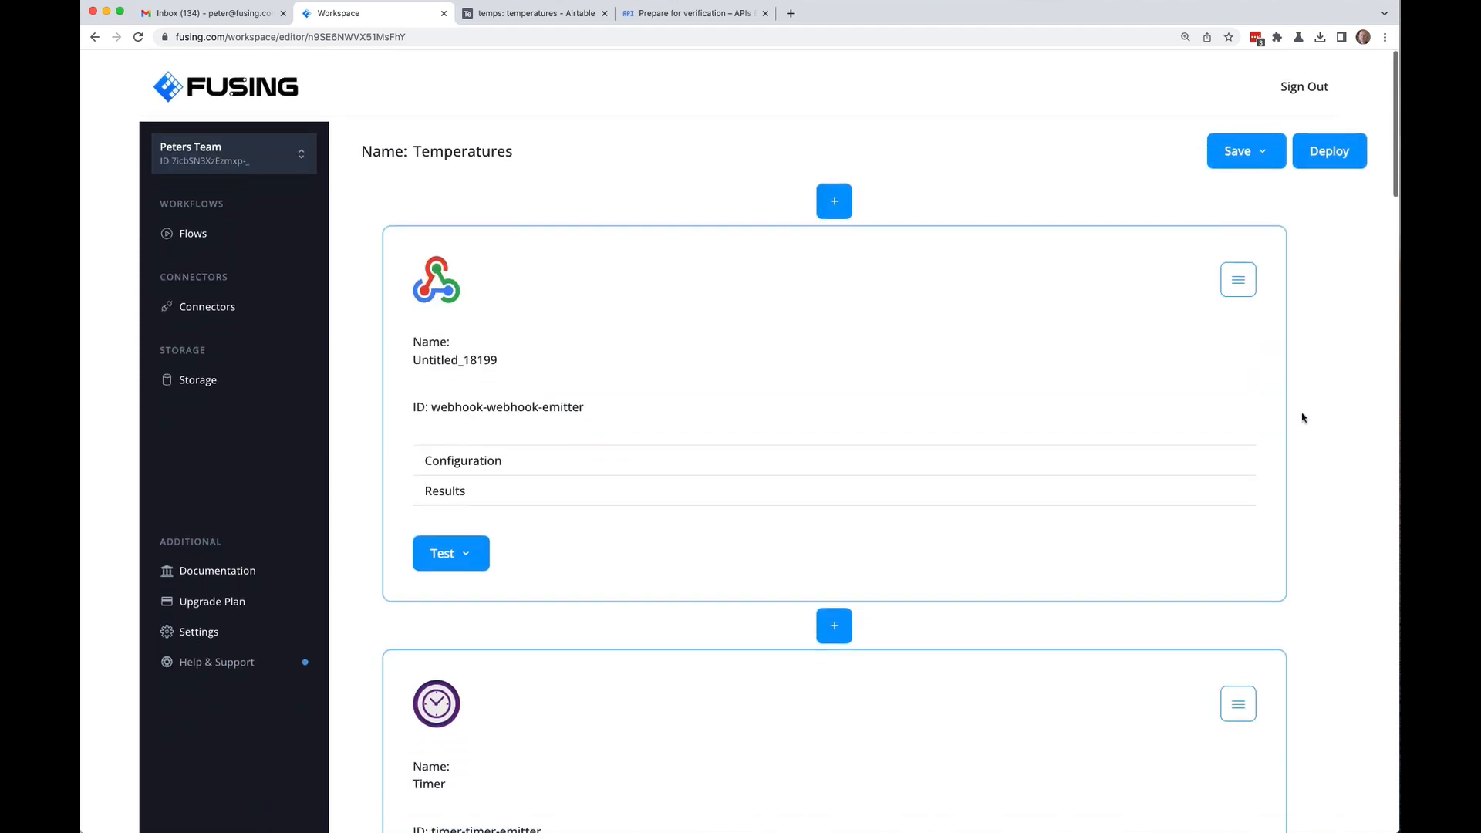
Step: Save and deploy the Temperatures flow, then check the Gmail inbox
left_click(1268, 154)
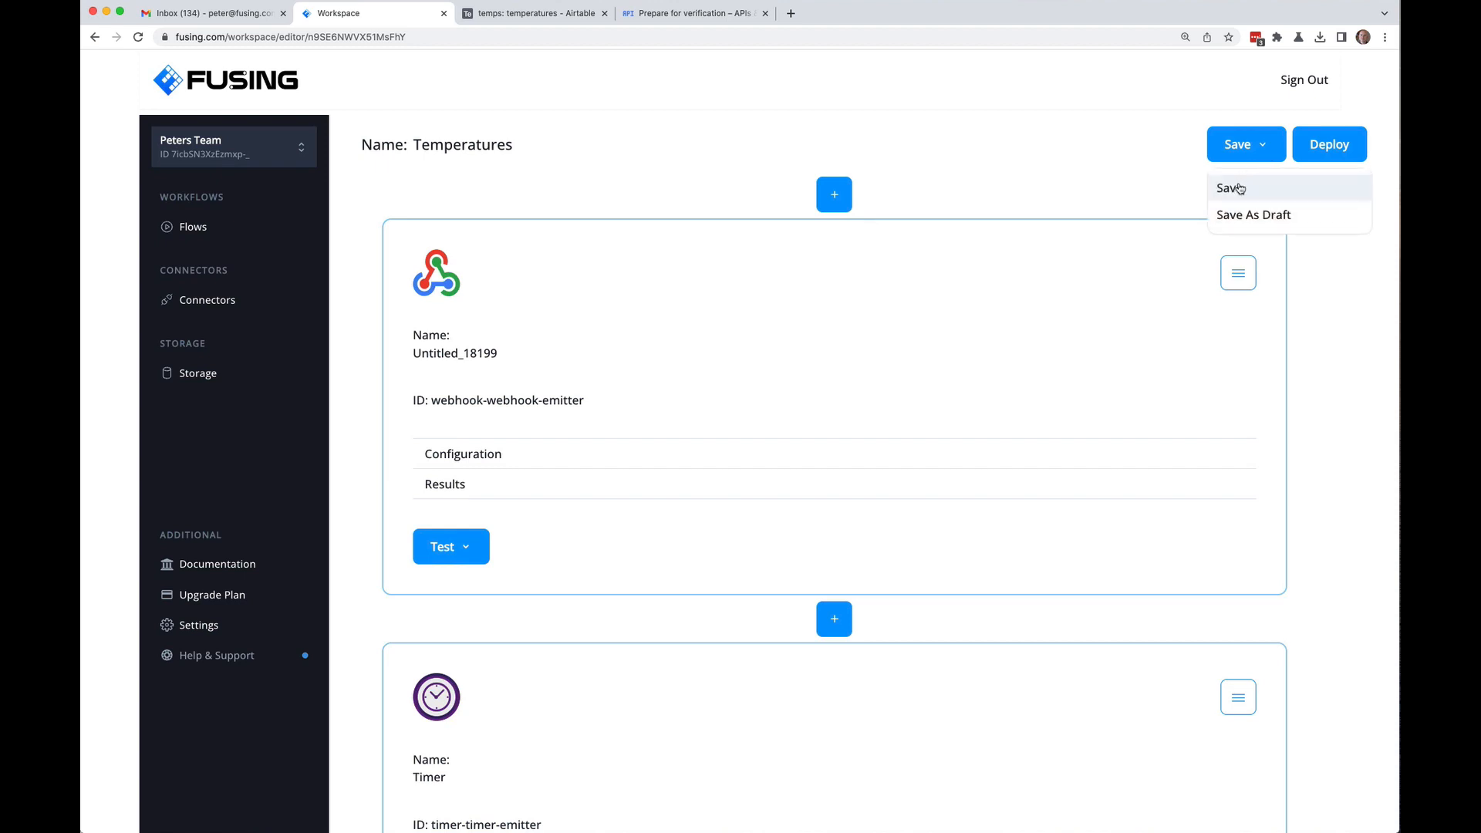
left_click(1257, 185)
left_click(1331, 151)
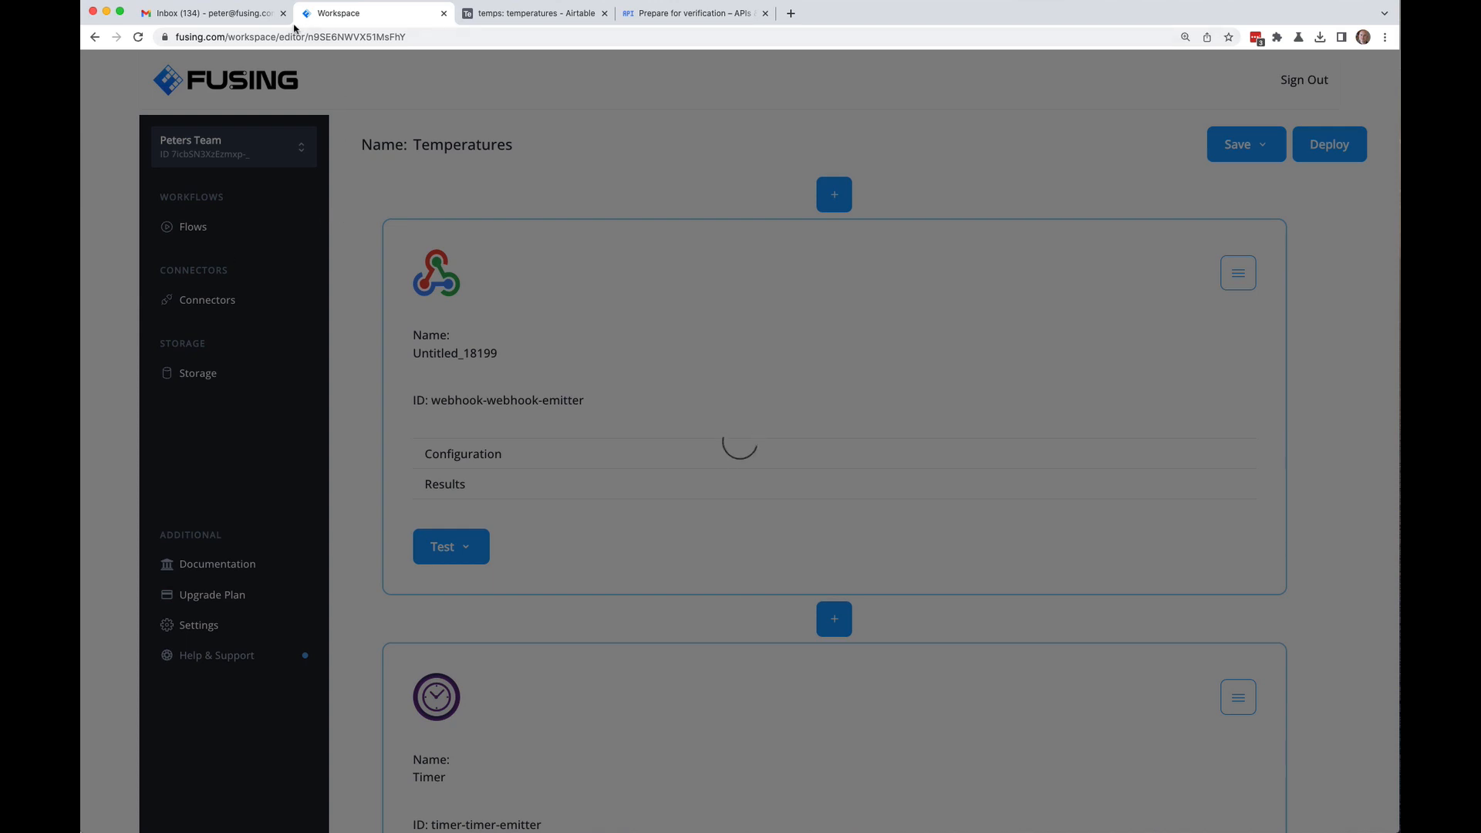
left_click(205, 16)
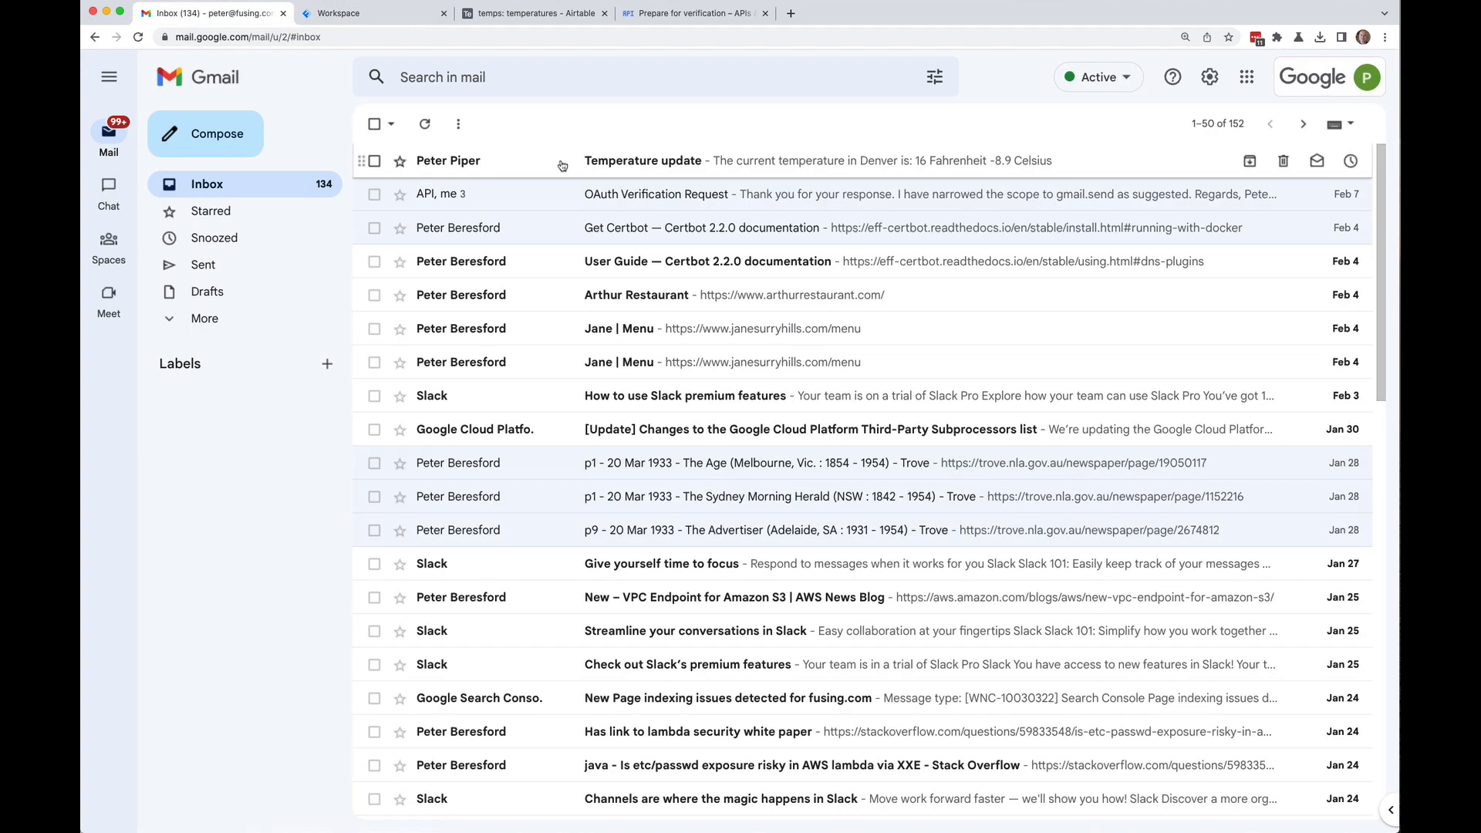
Step: Return to the Fusing workspace after seeing the Denver temperature email
left_click(371, 14)
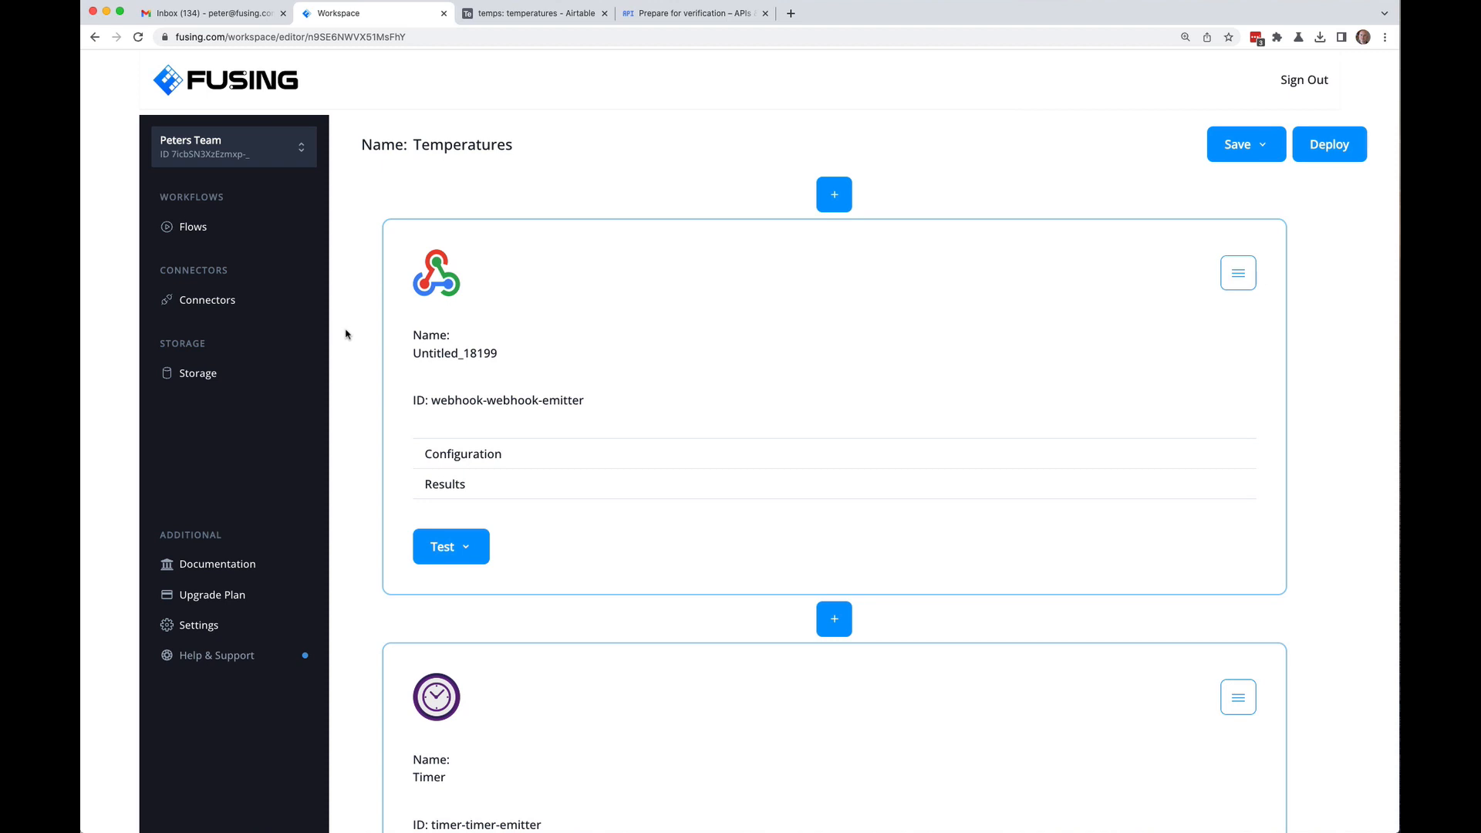
scroll(365, 366, "down", 5)
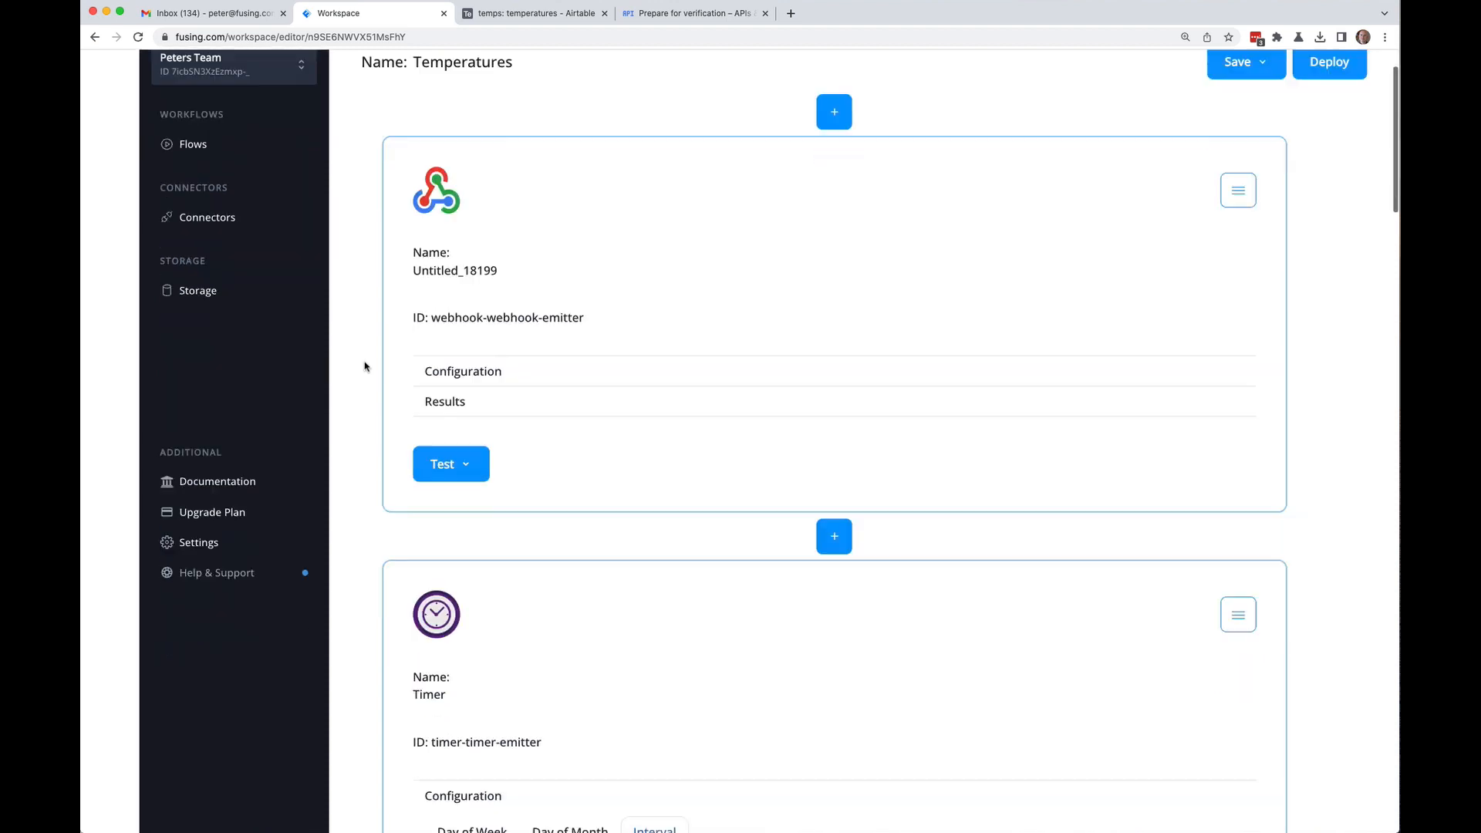
scroll(365, 366, "up", 3)
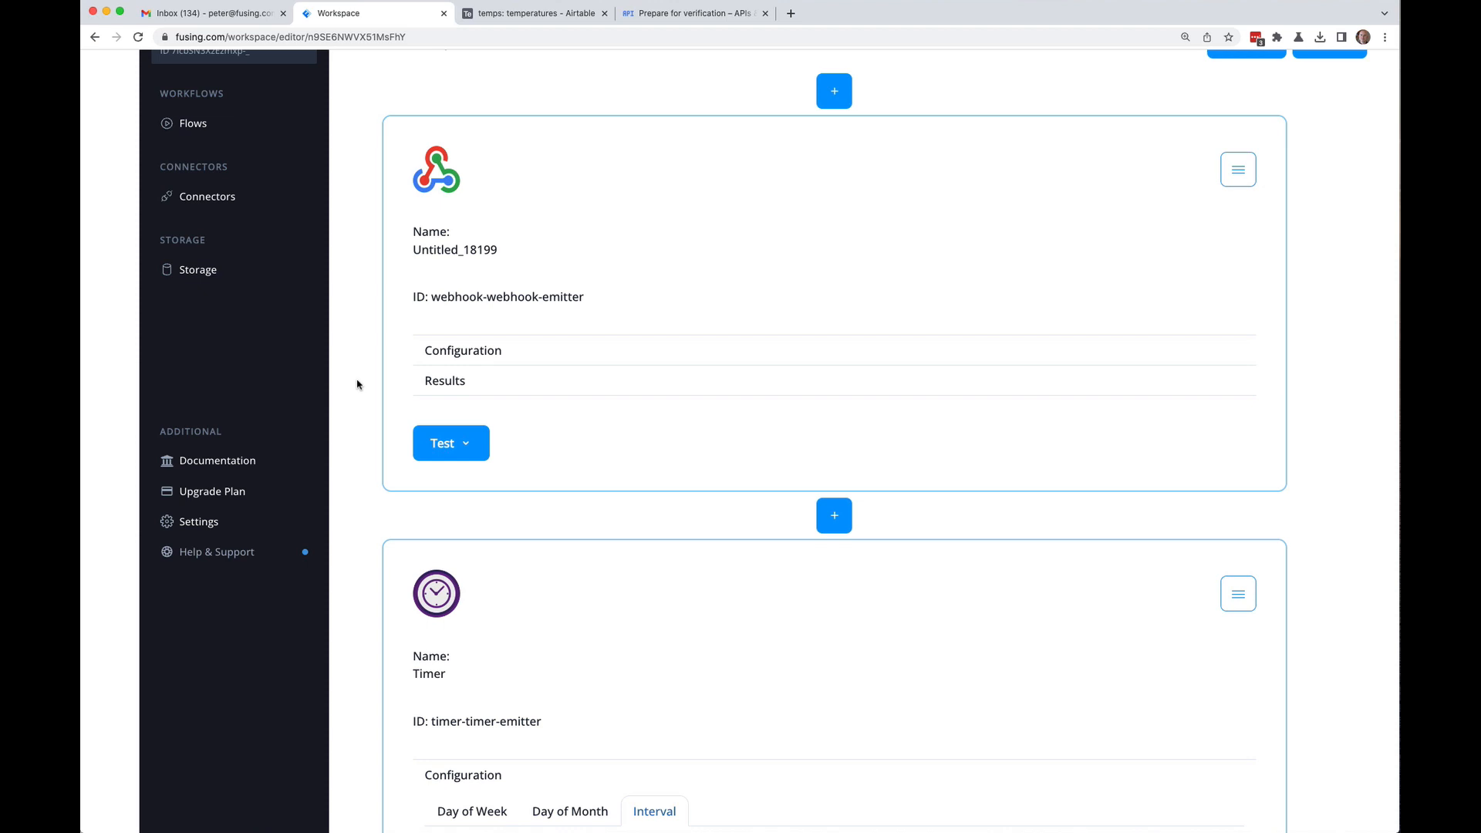
scroll(357, 384, "down", 5)
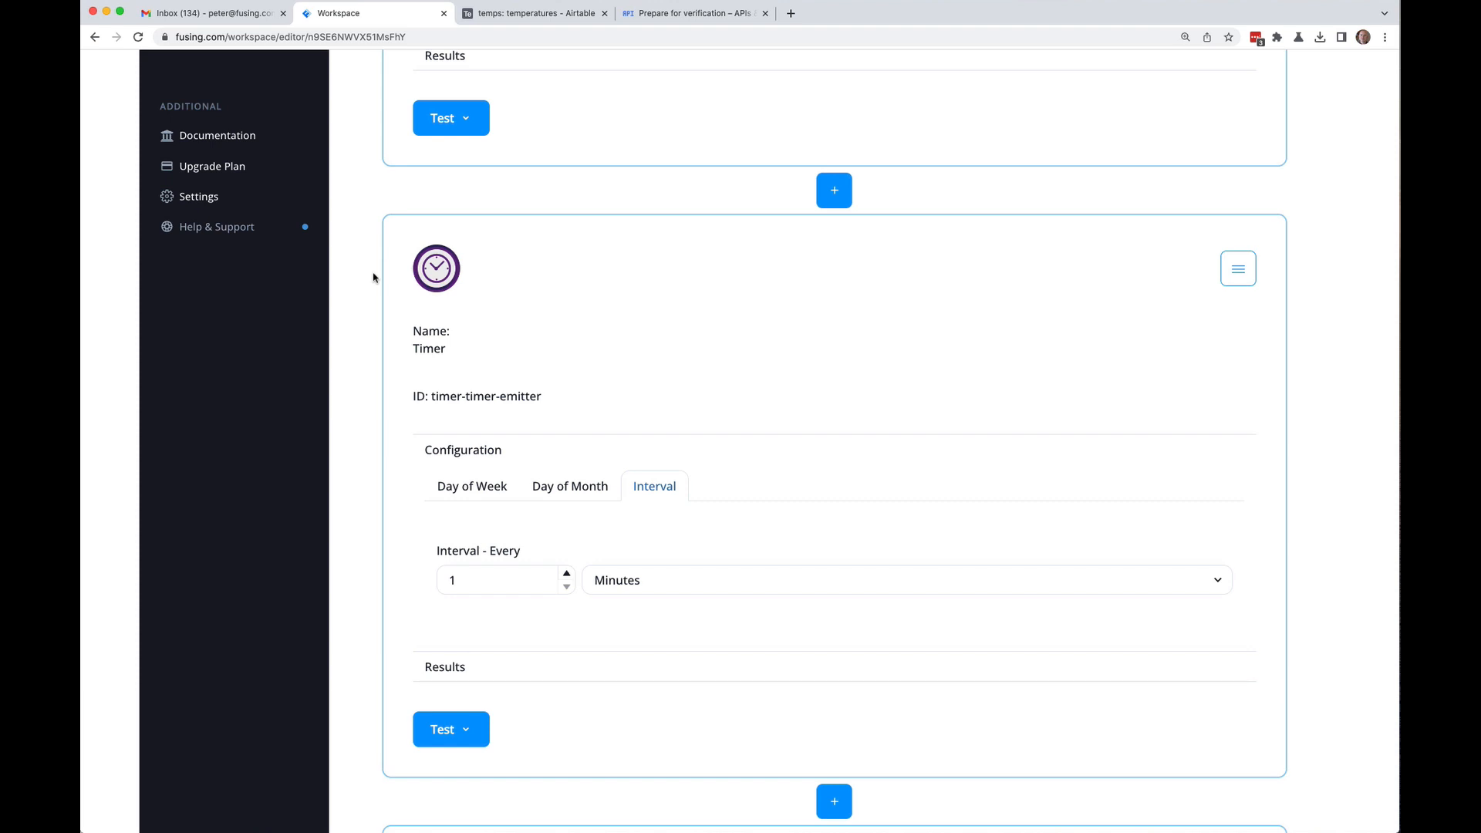
scroll(373, 277, "up", 6)
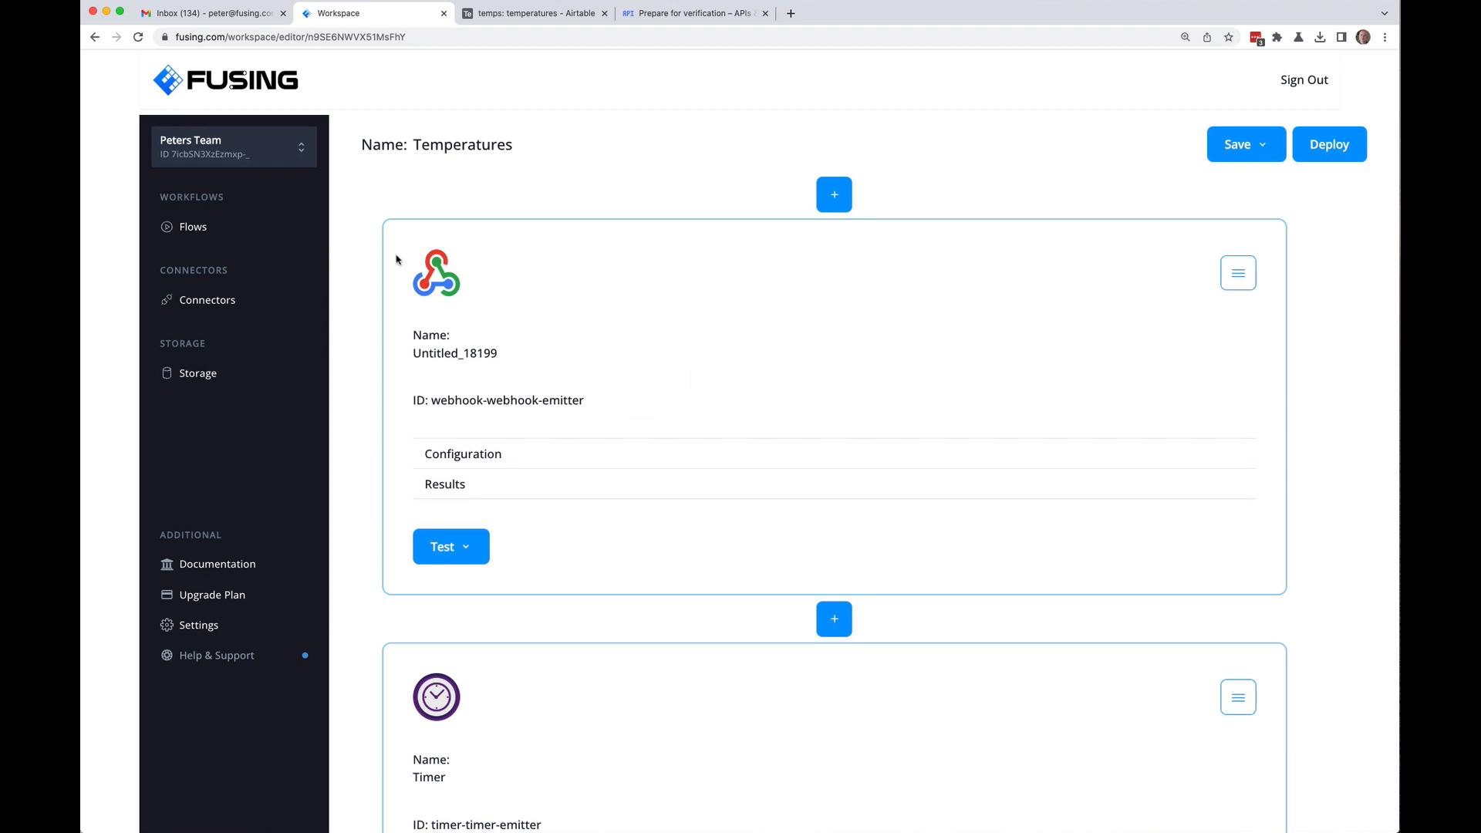
scroll(375, 249, "down", 20)
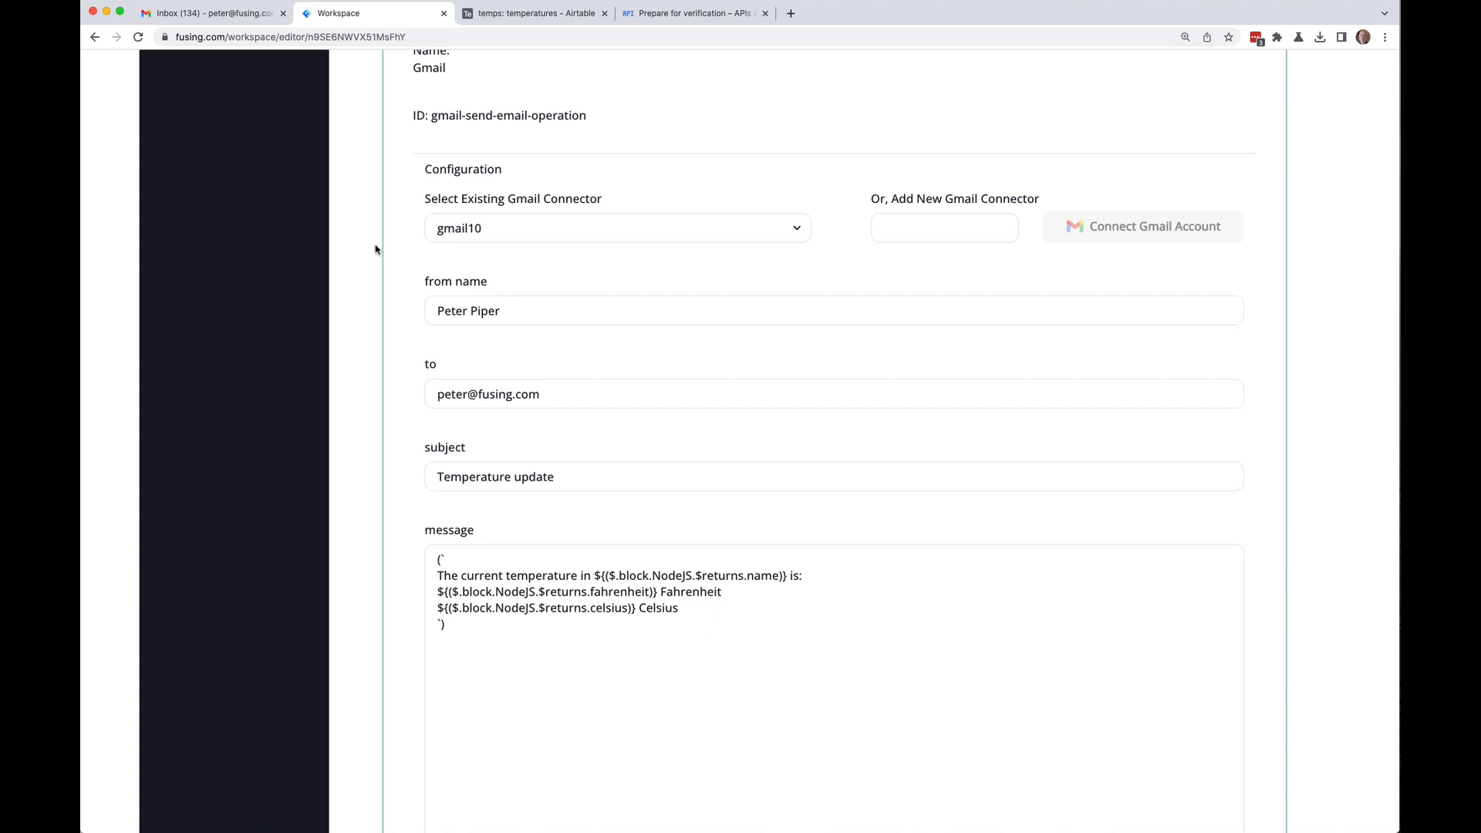
scroll(375, 249, "down", 15)
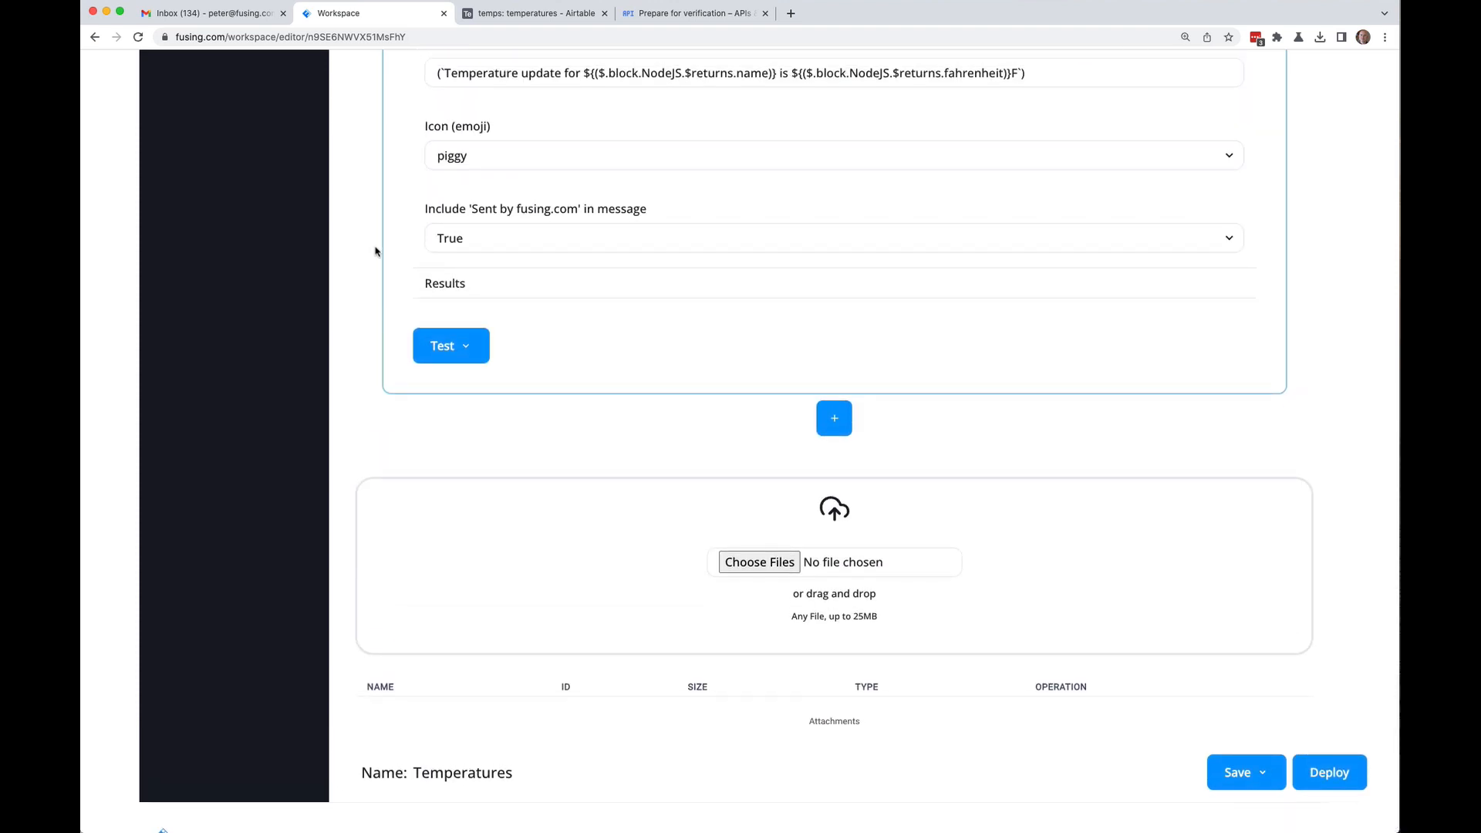
scroll(375, 251, "up", 6)
scroll(375, 251, "down", 7)
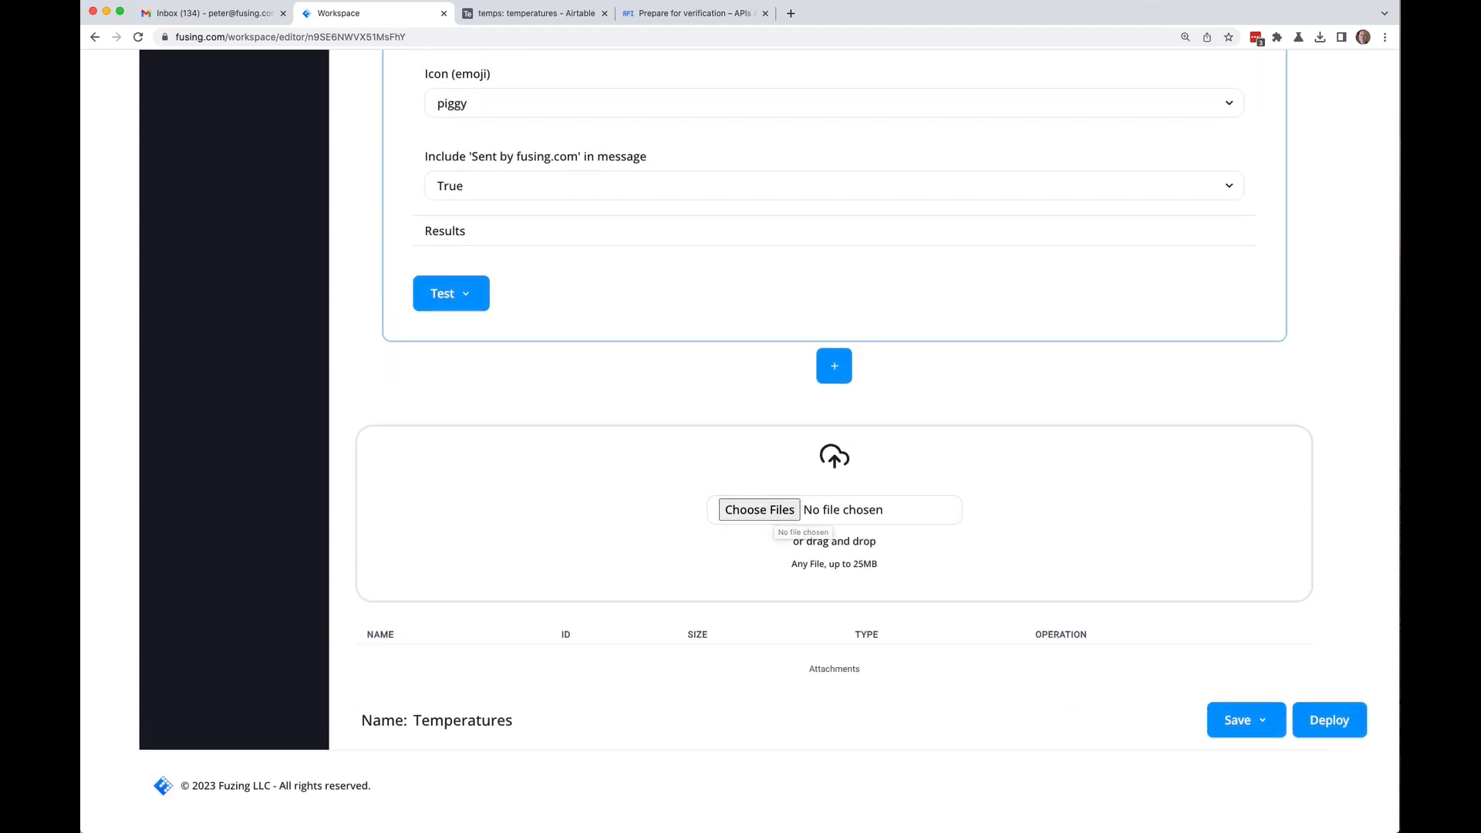
key("super+Tab")
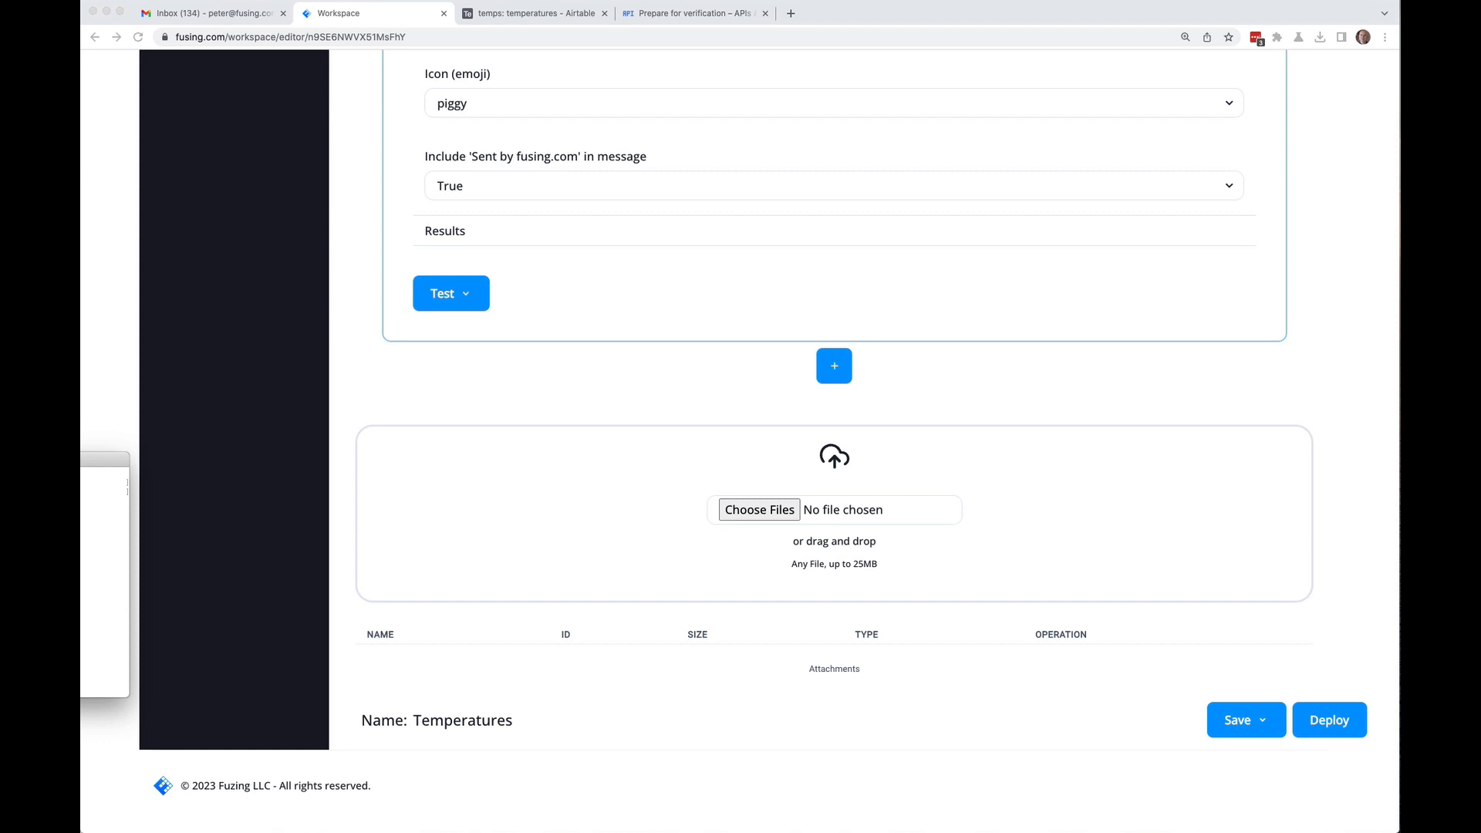
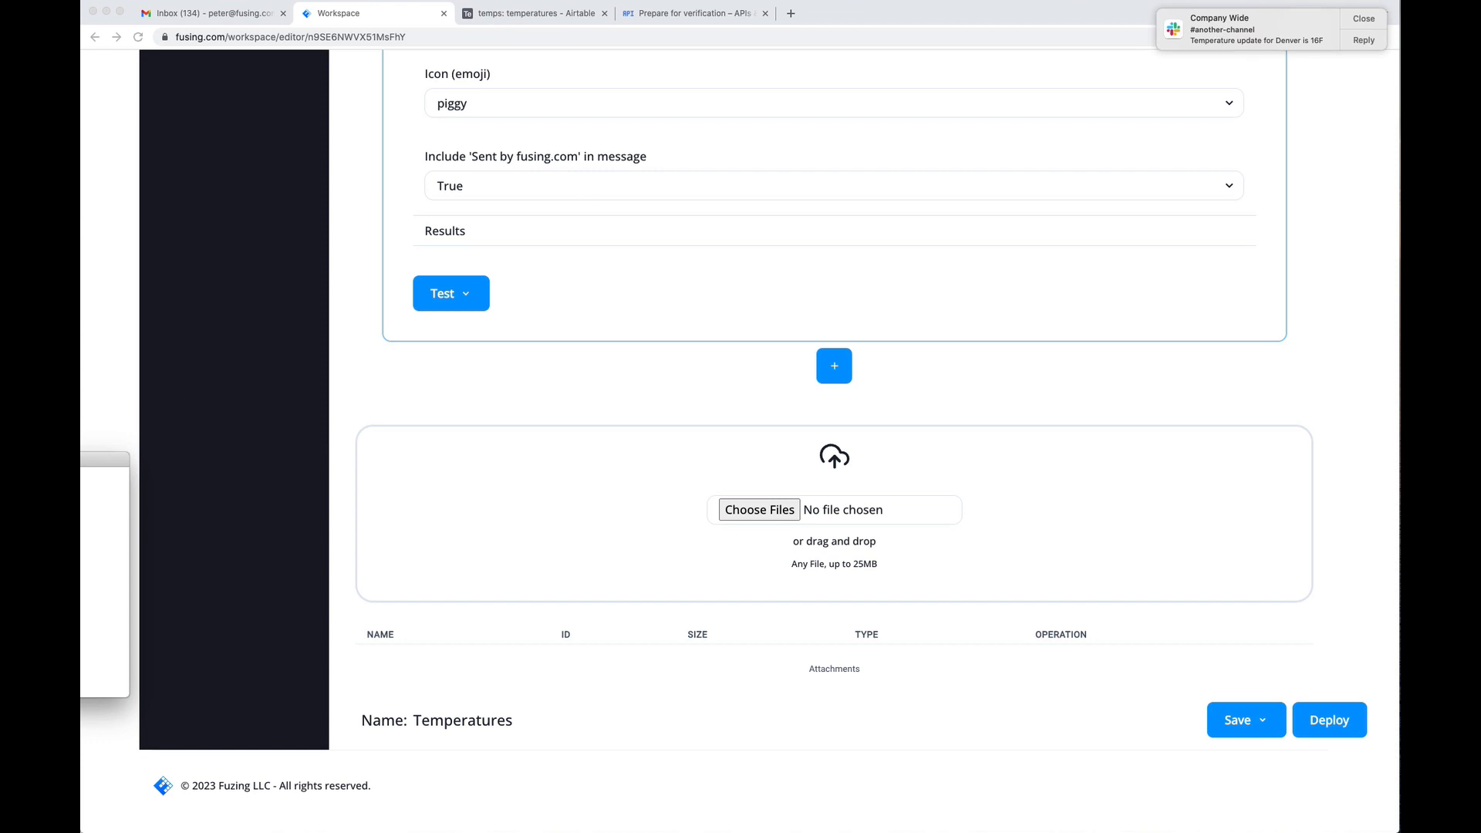
Step: Quit vi on hello.txt with :q and close the Terminal window
left_click_drag(104, 458, 904, 258)
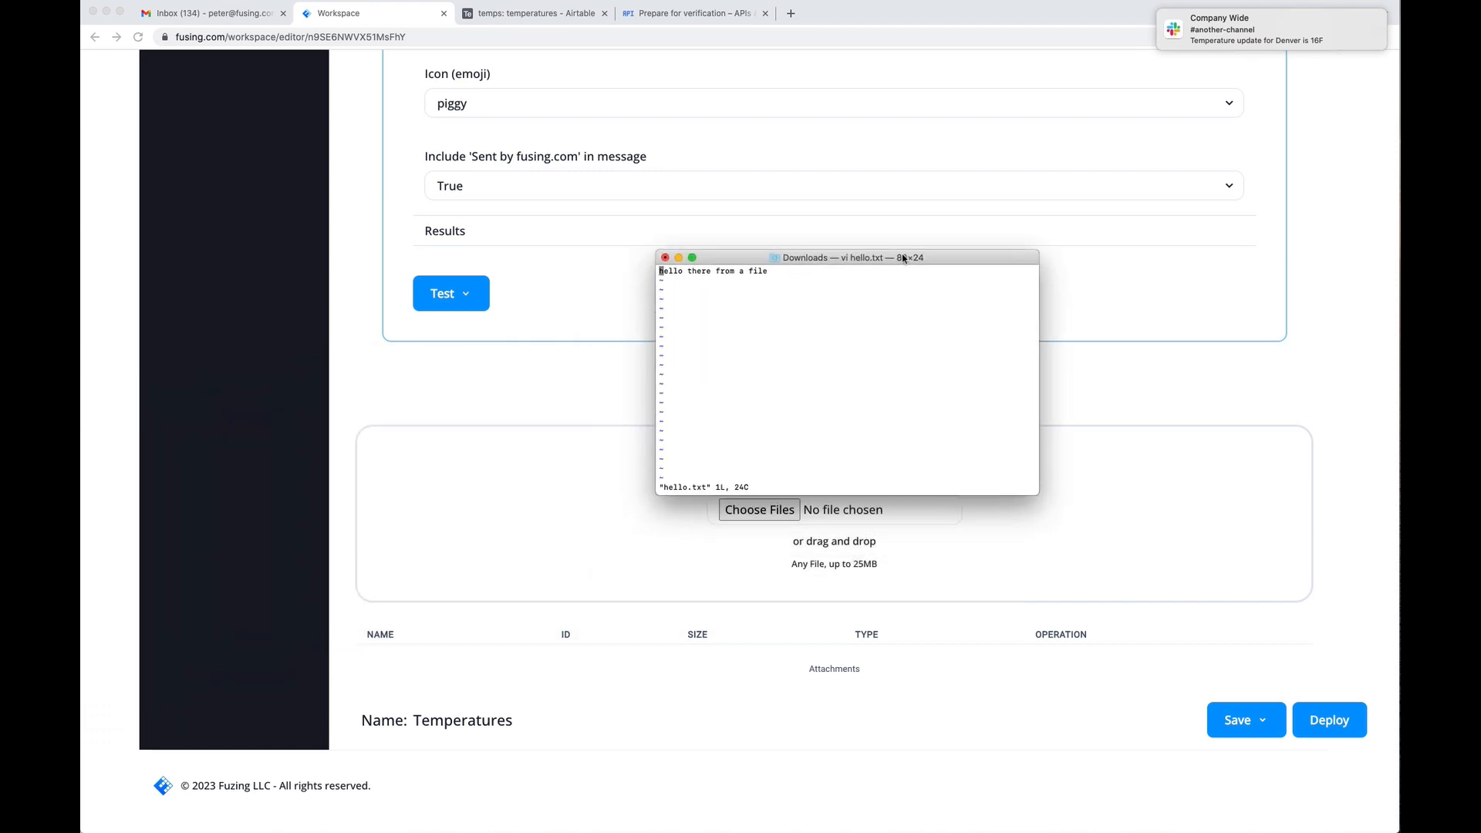
left_click(666, 259)
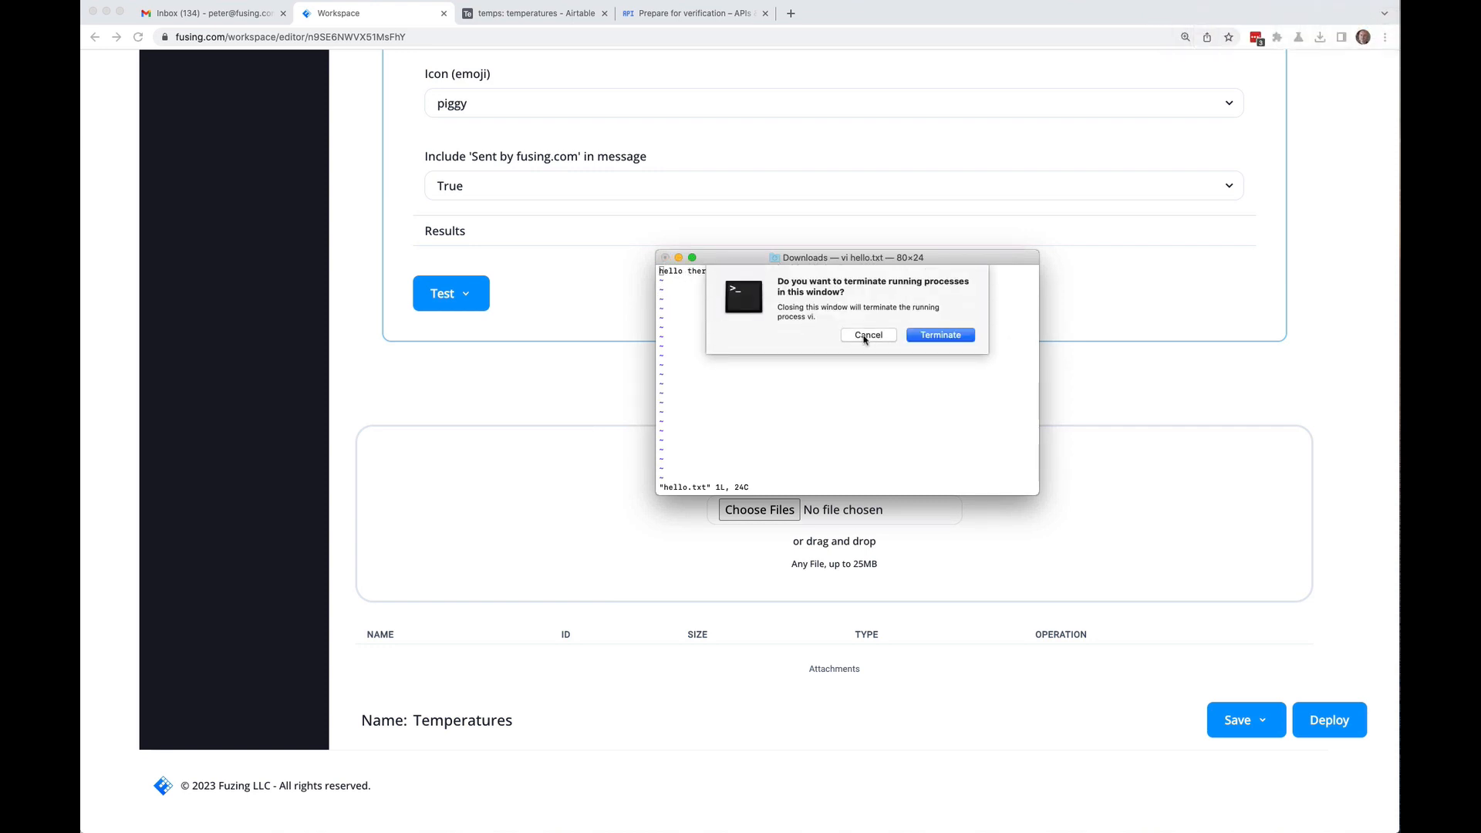
type(":q")
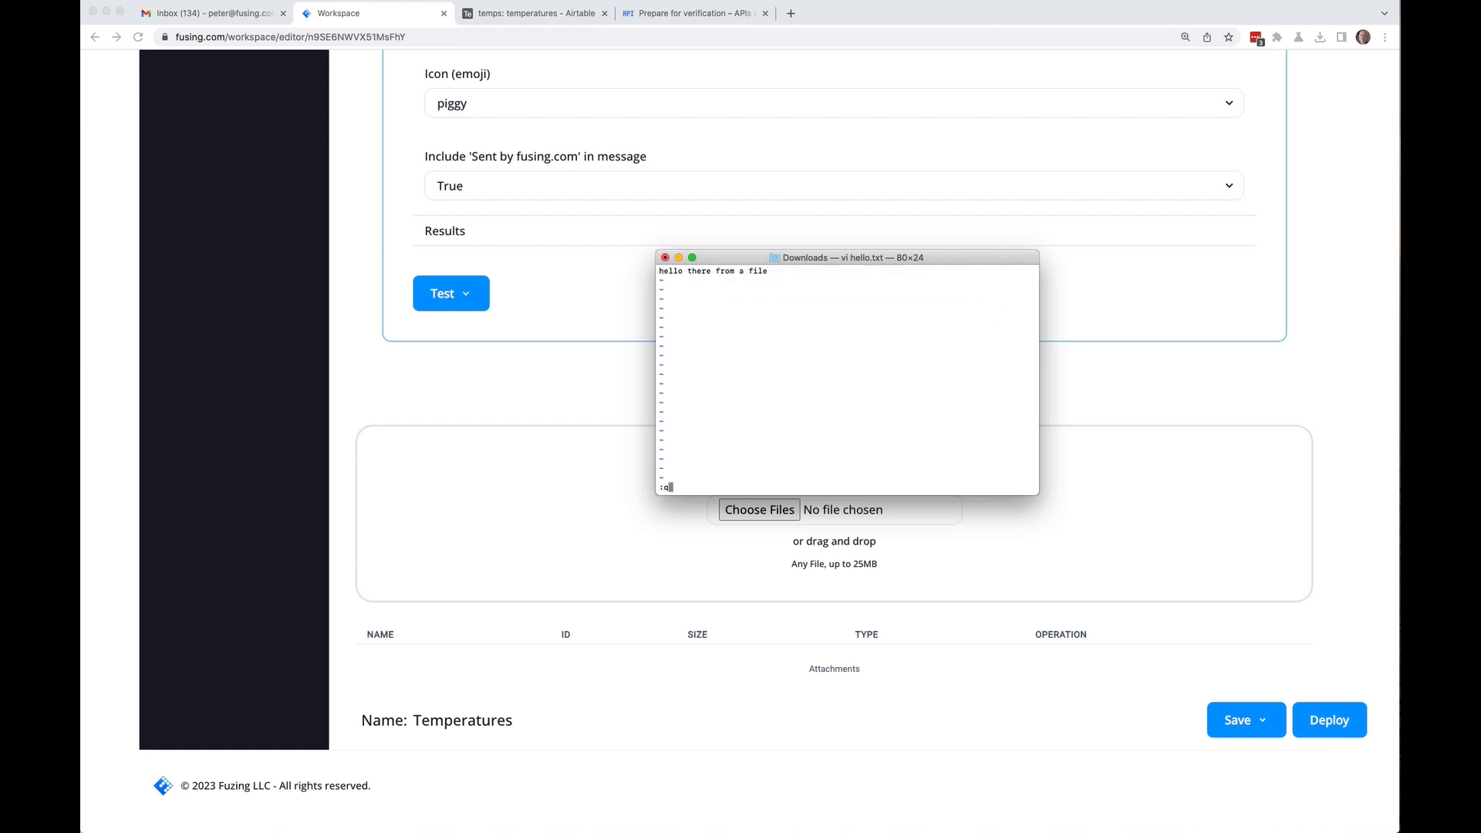
key("Return")
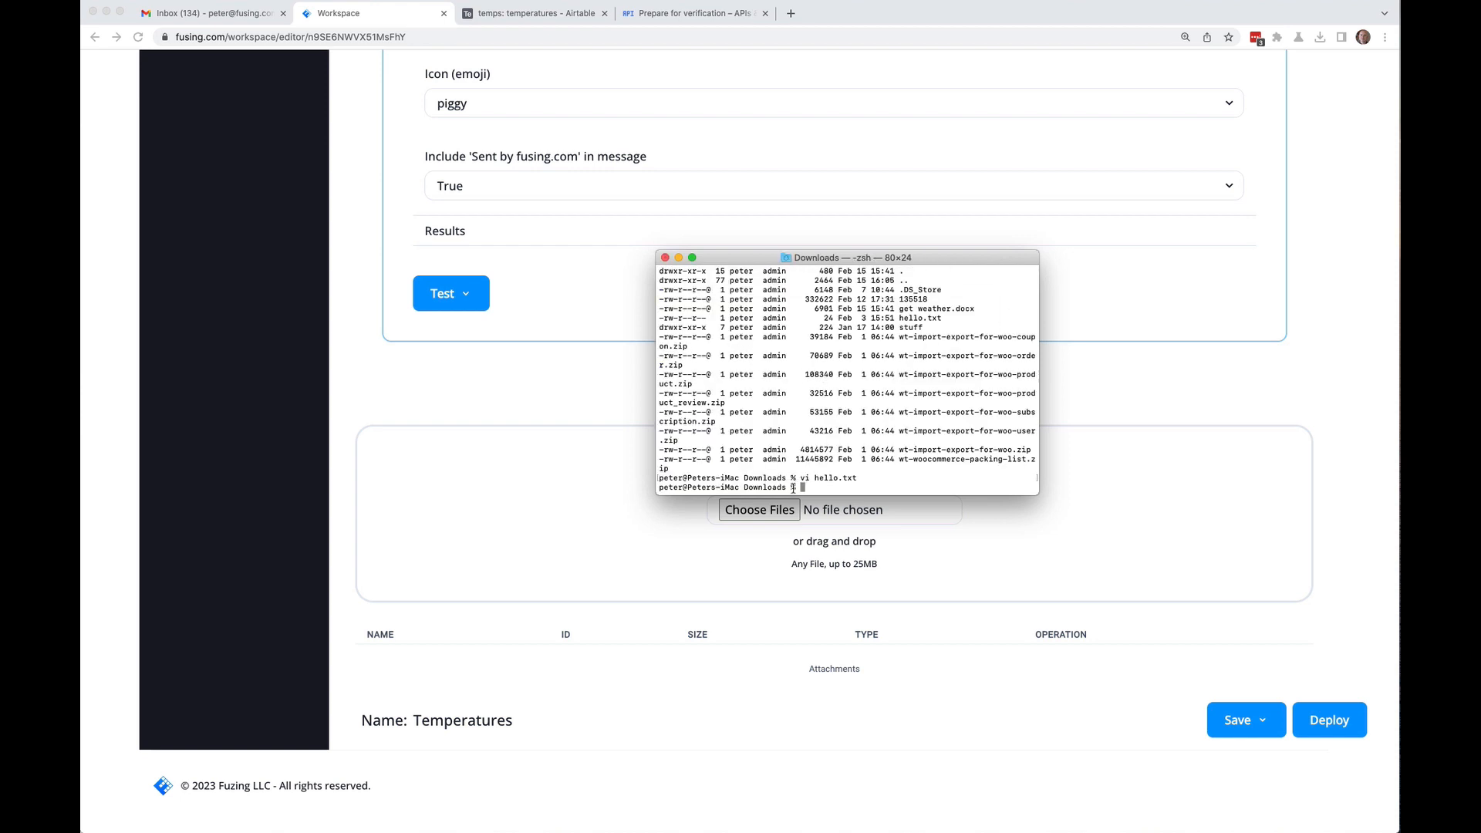
left_click(664, 257)
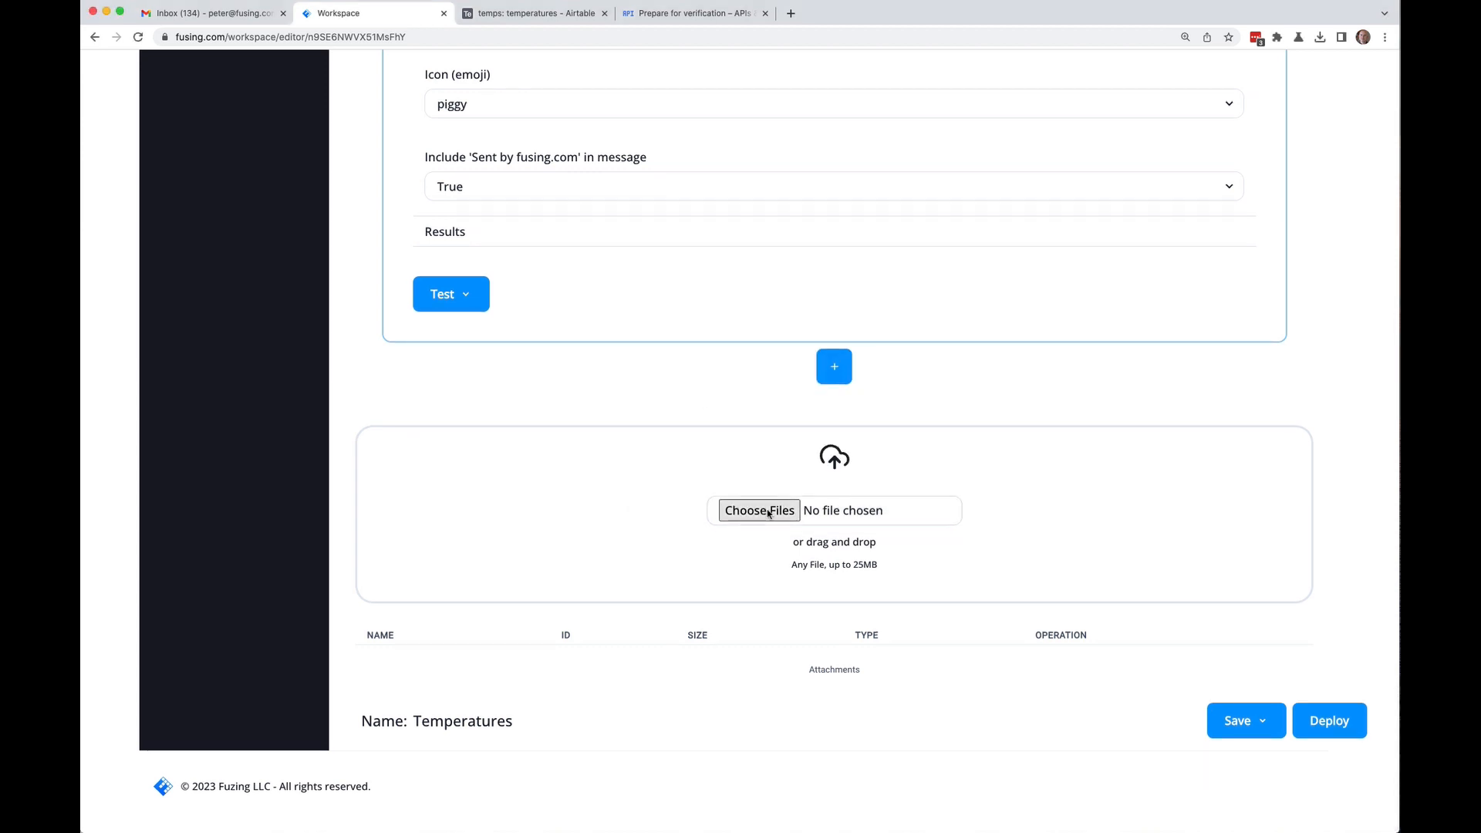
Step: Attach hello.txt from Downloads to the Temperatures flow and save the flow
left_click(643, 434)
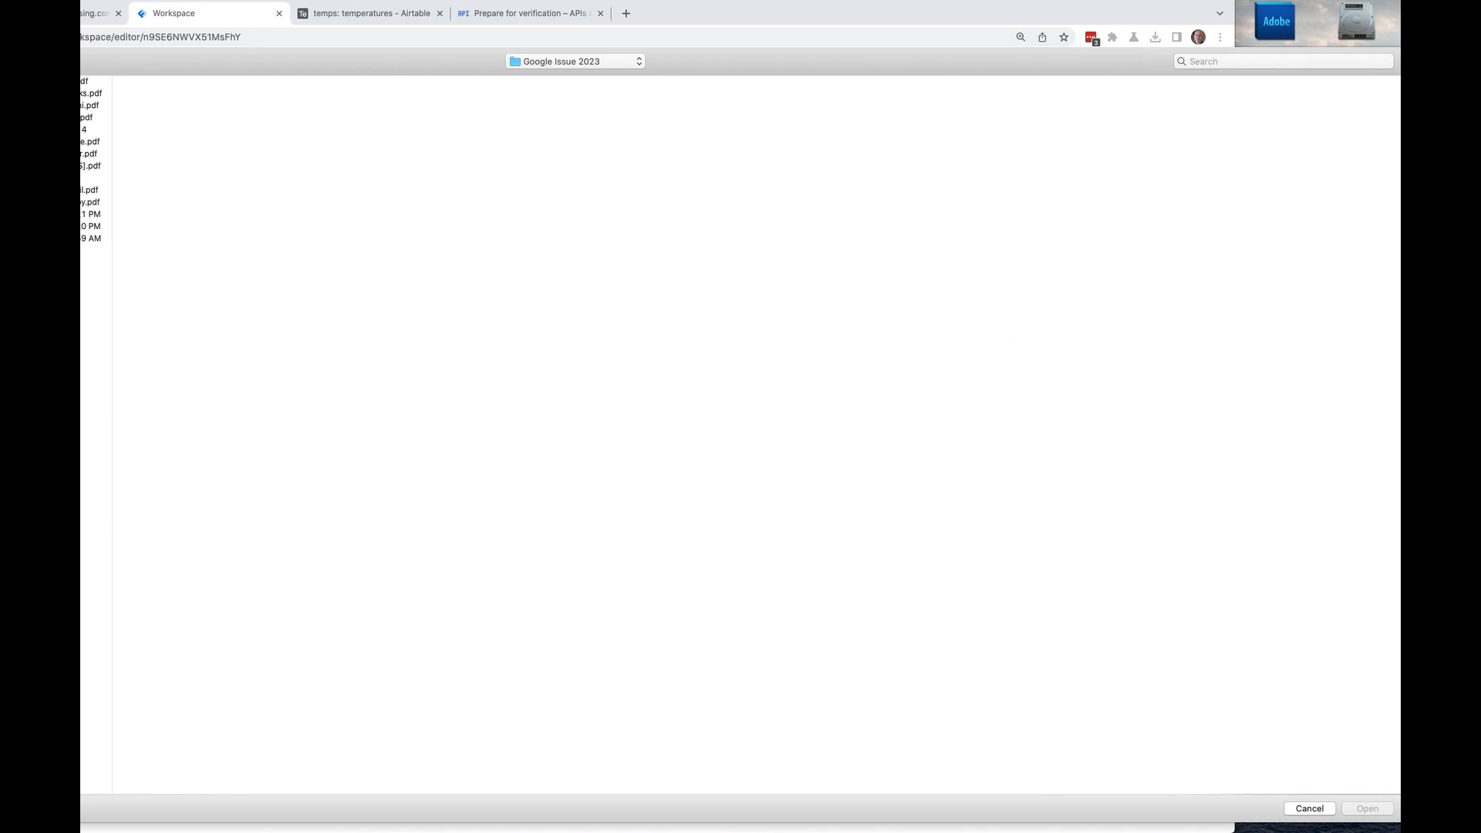
key("super+alt+l")
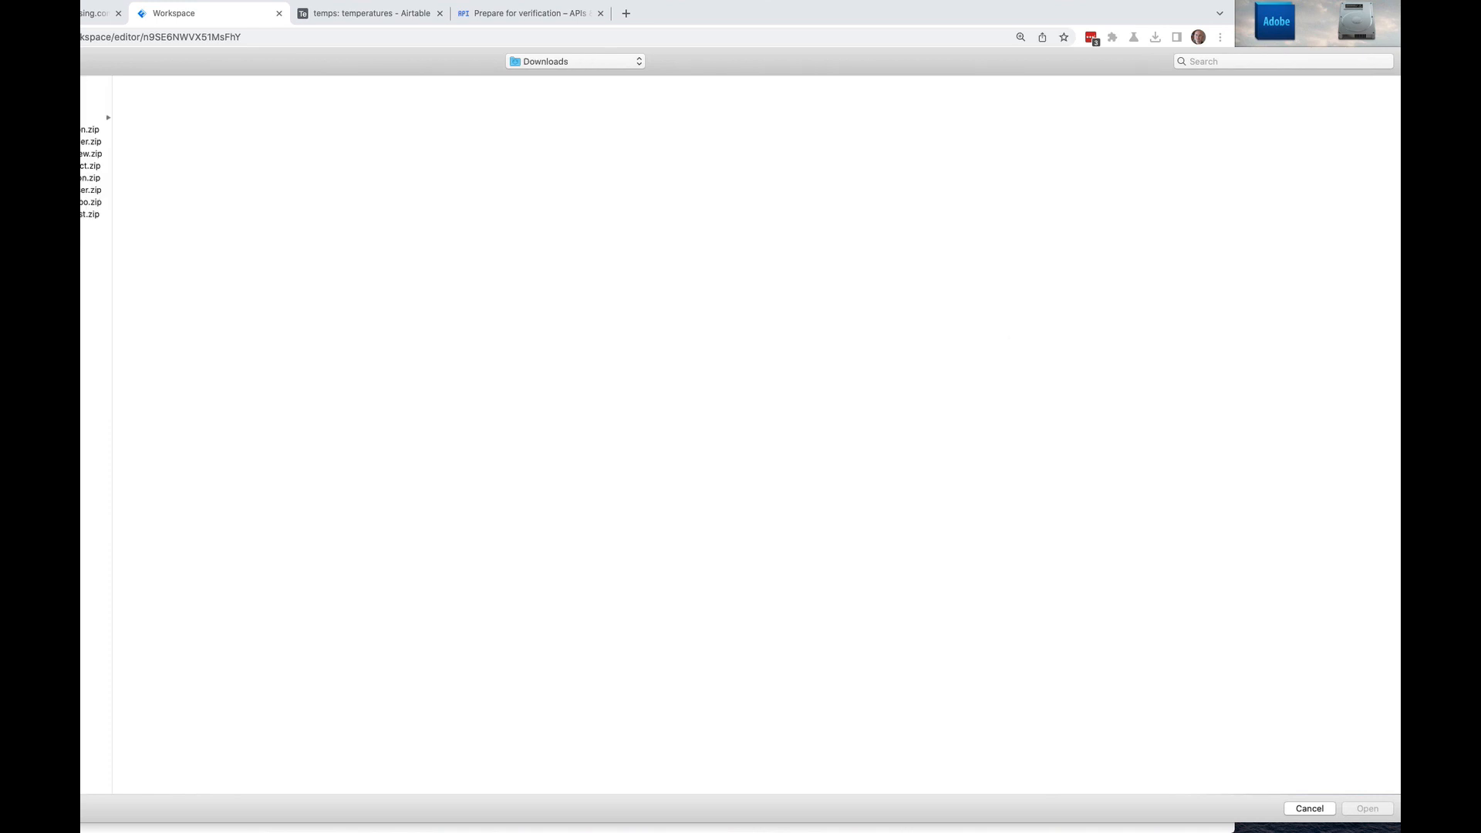
double_click(82, 93)
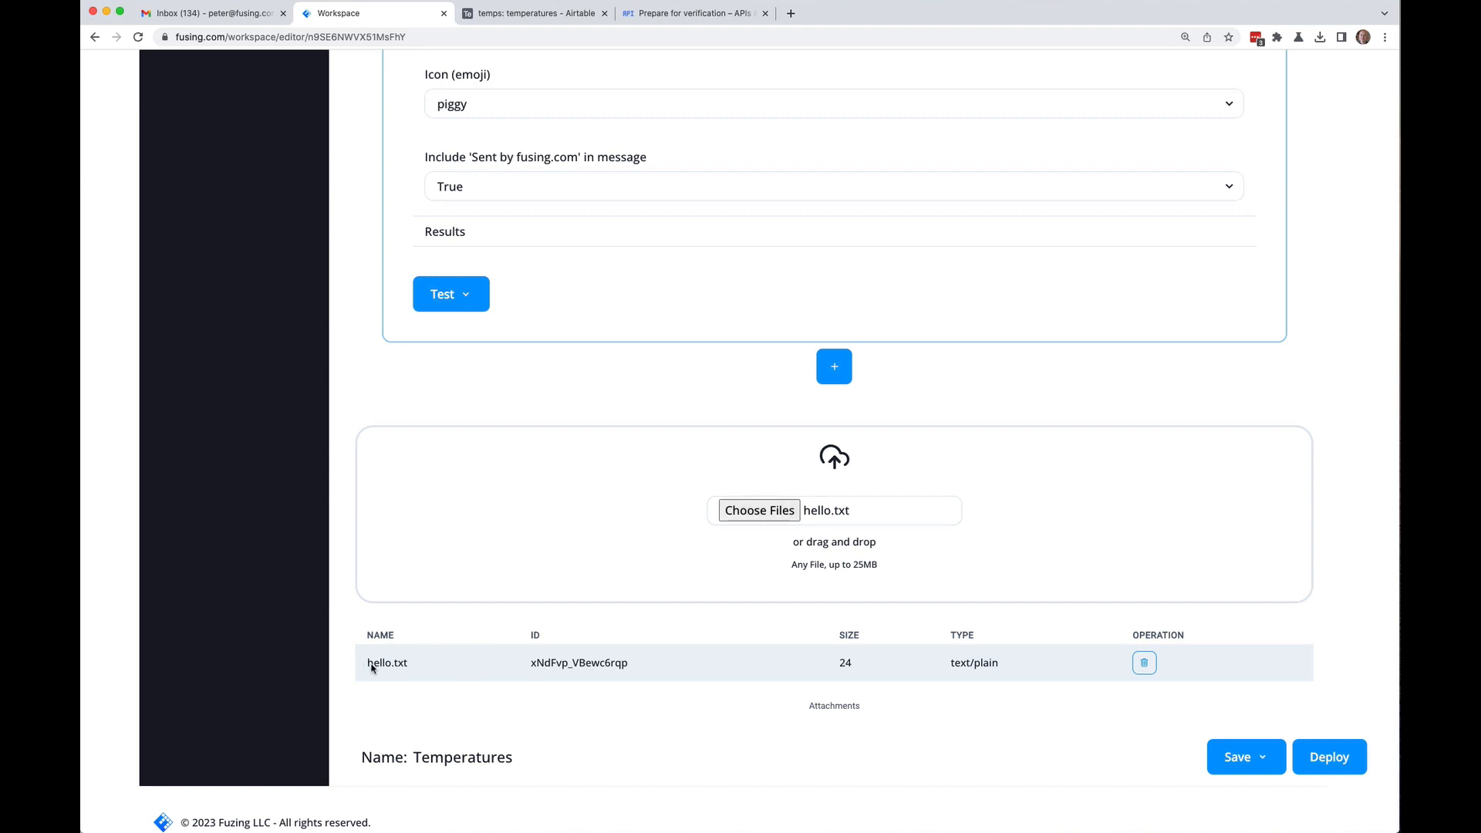
mouse_move(1272, 762)
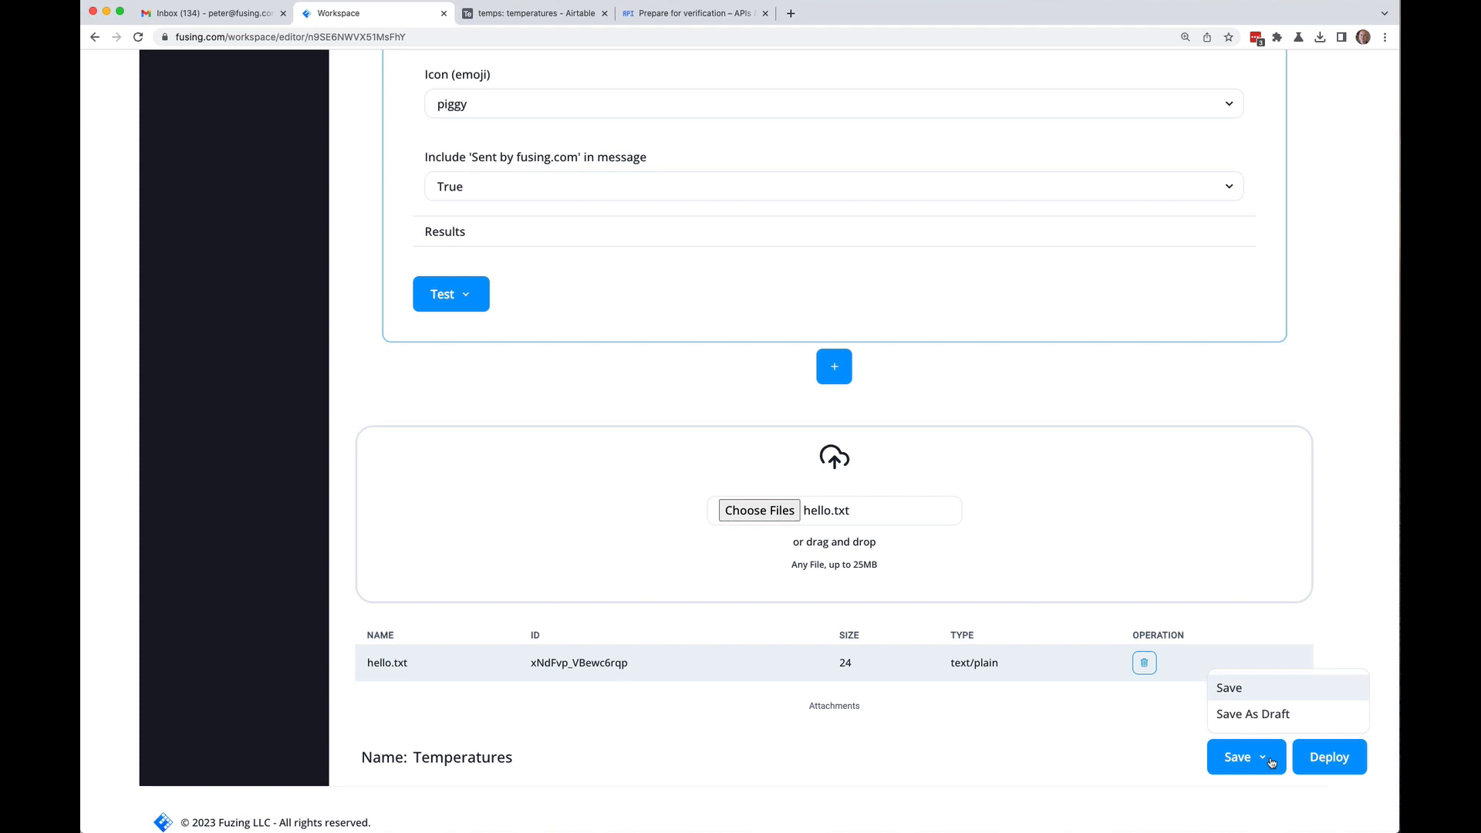
left_click(1251, 696)
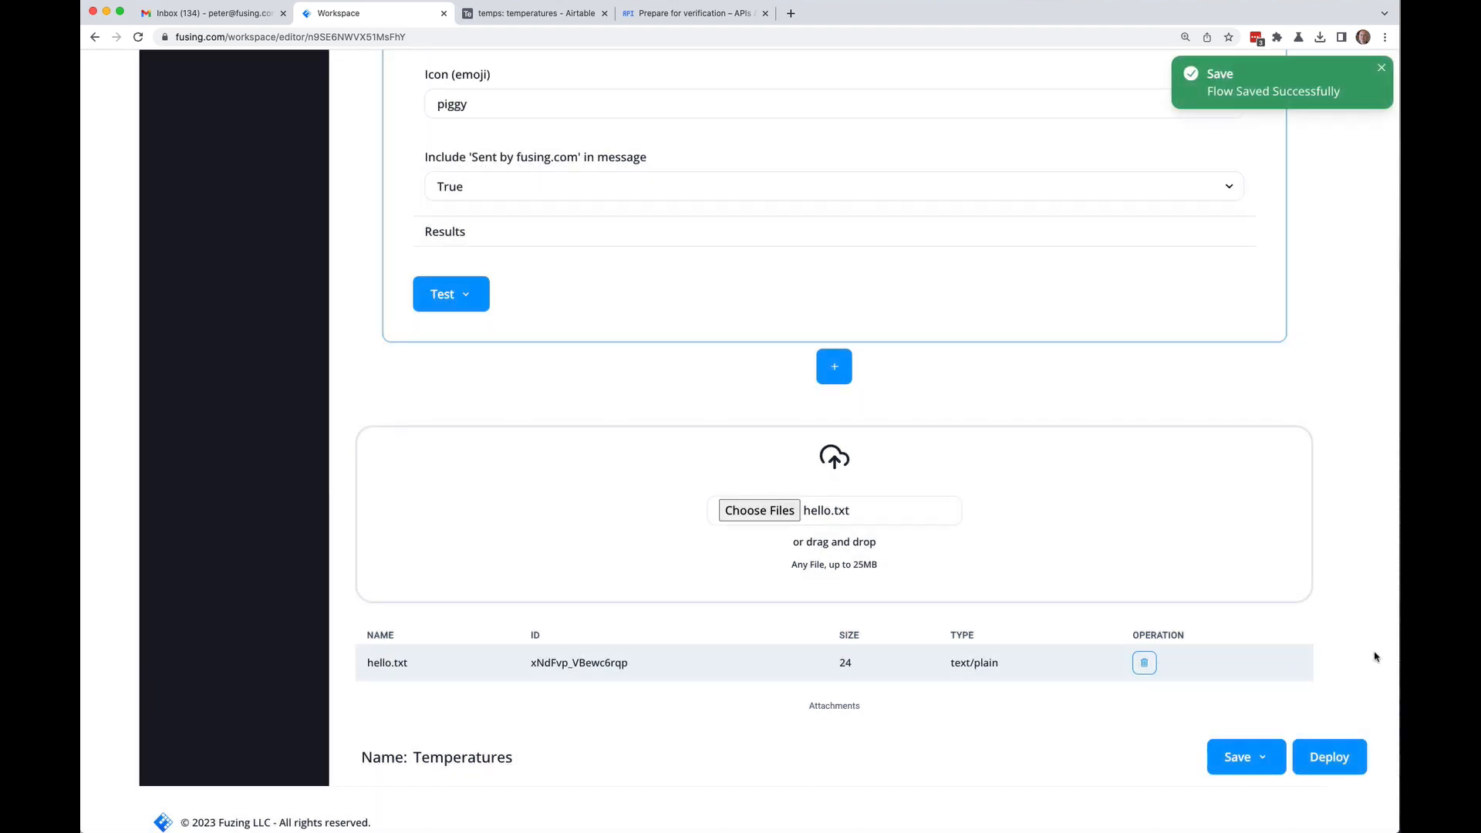
Step: Expand the NodeJS block's Configuration and scroll its code down to the return statement
scroll(337, 513, "up", 3)
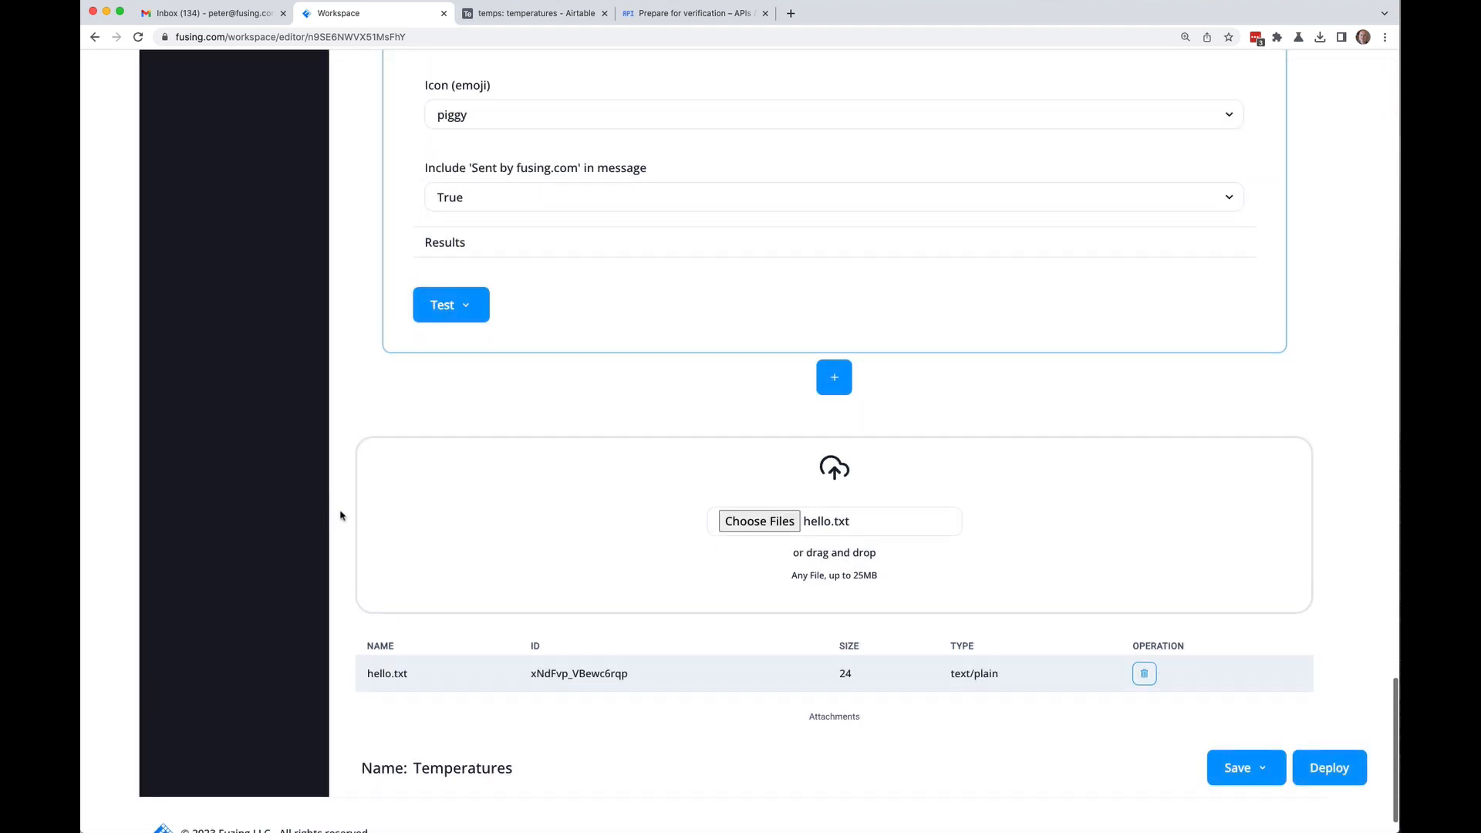
scroll(340, 515, "up", 3)
scroll(340, 515, "down", 5)
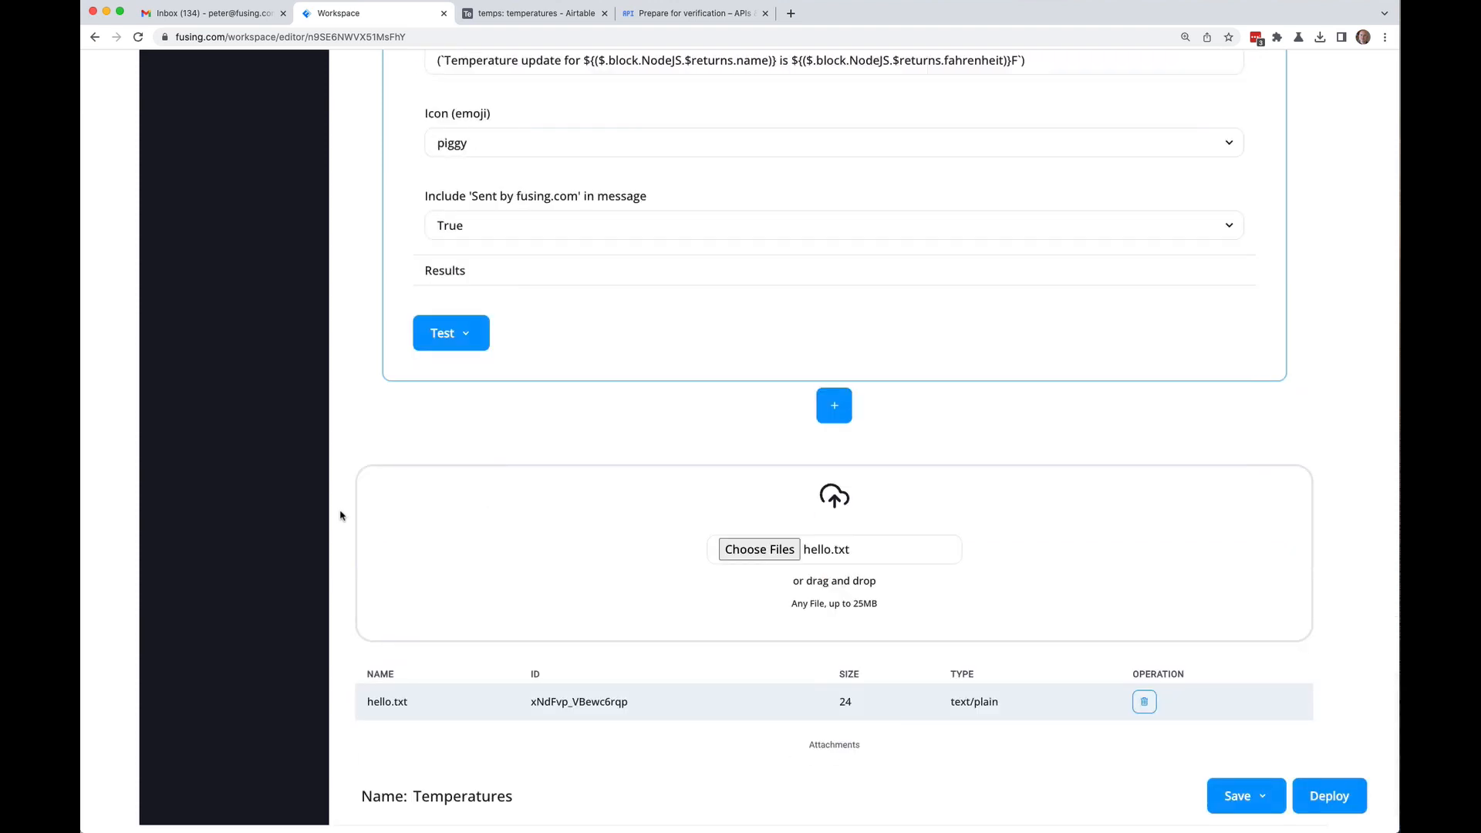
scroll(340, 515, "up", 7)
scroll(340, 515, "up", 15)
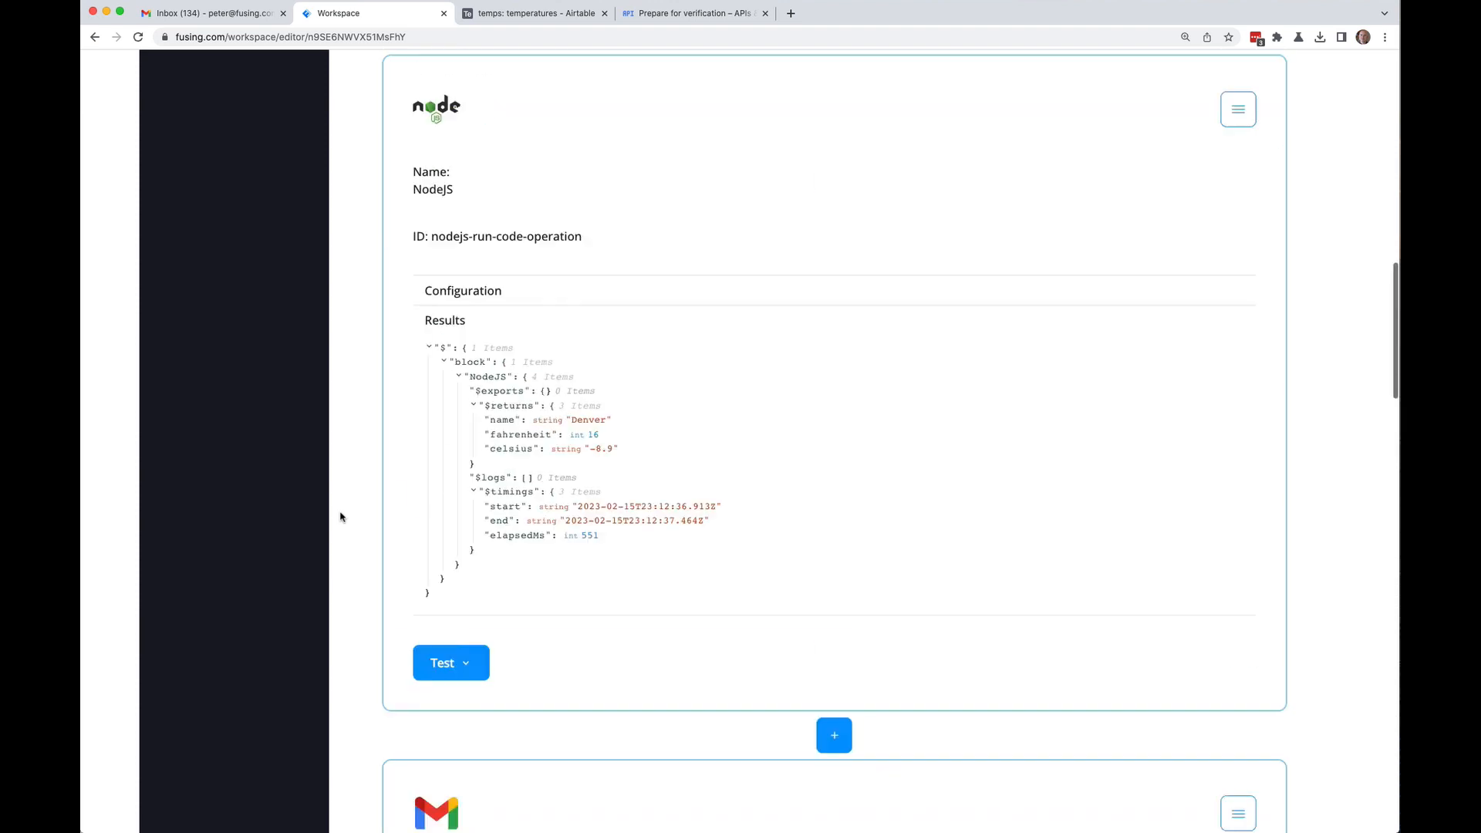
scroll(341, 515, "down", 3)
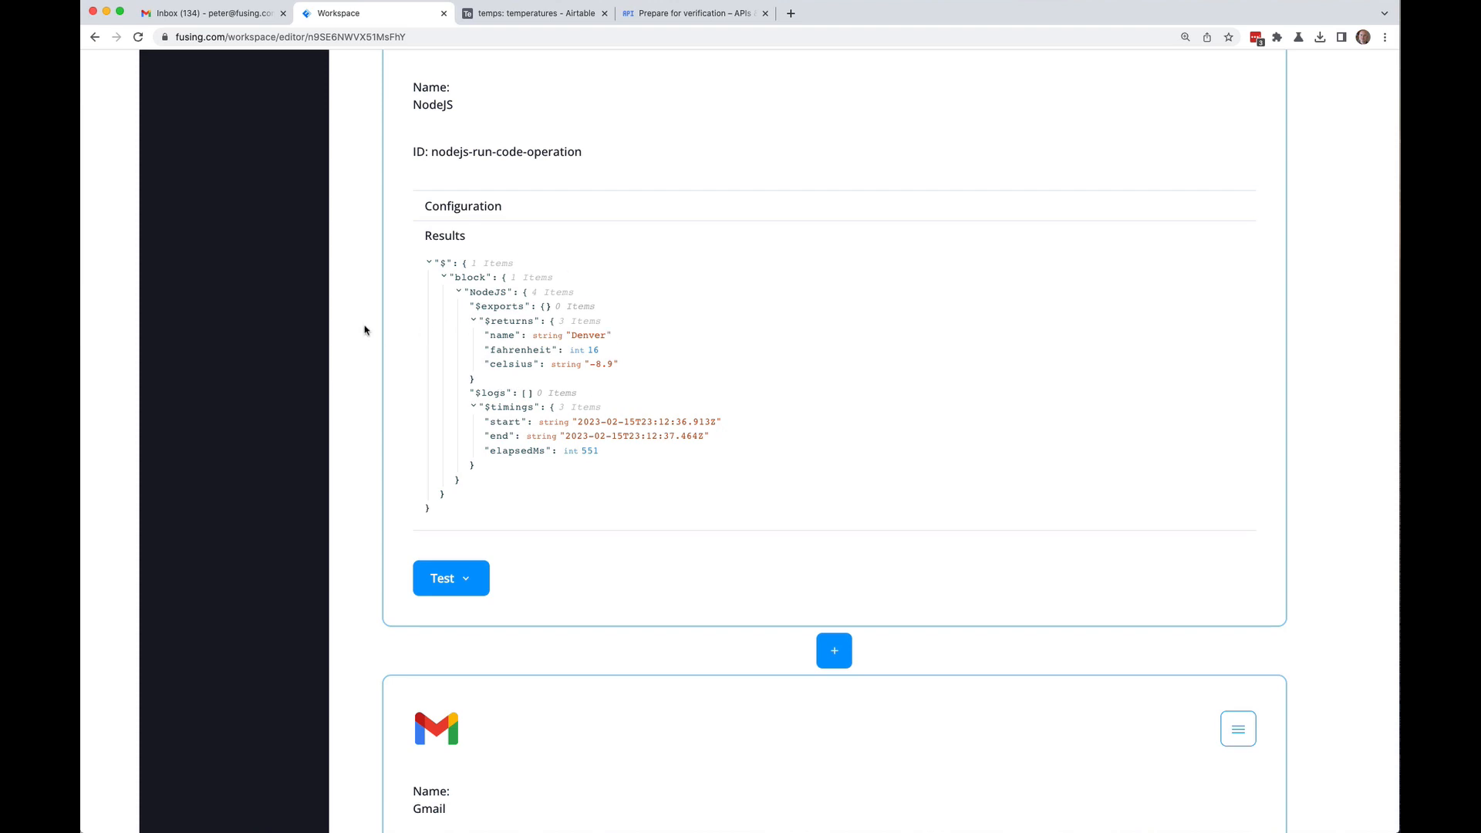
scroll(364, 330, "up", 3)
left_click(489, 339)
scroll(541, 515, "down", 1)
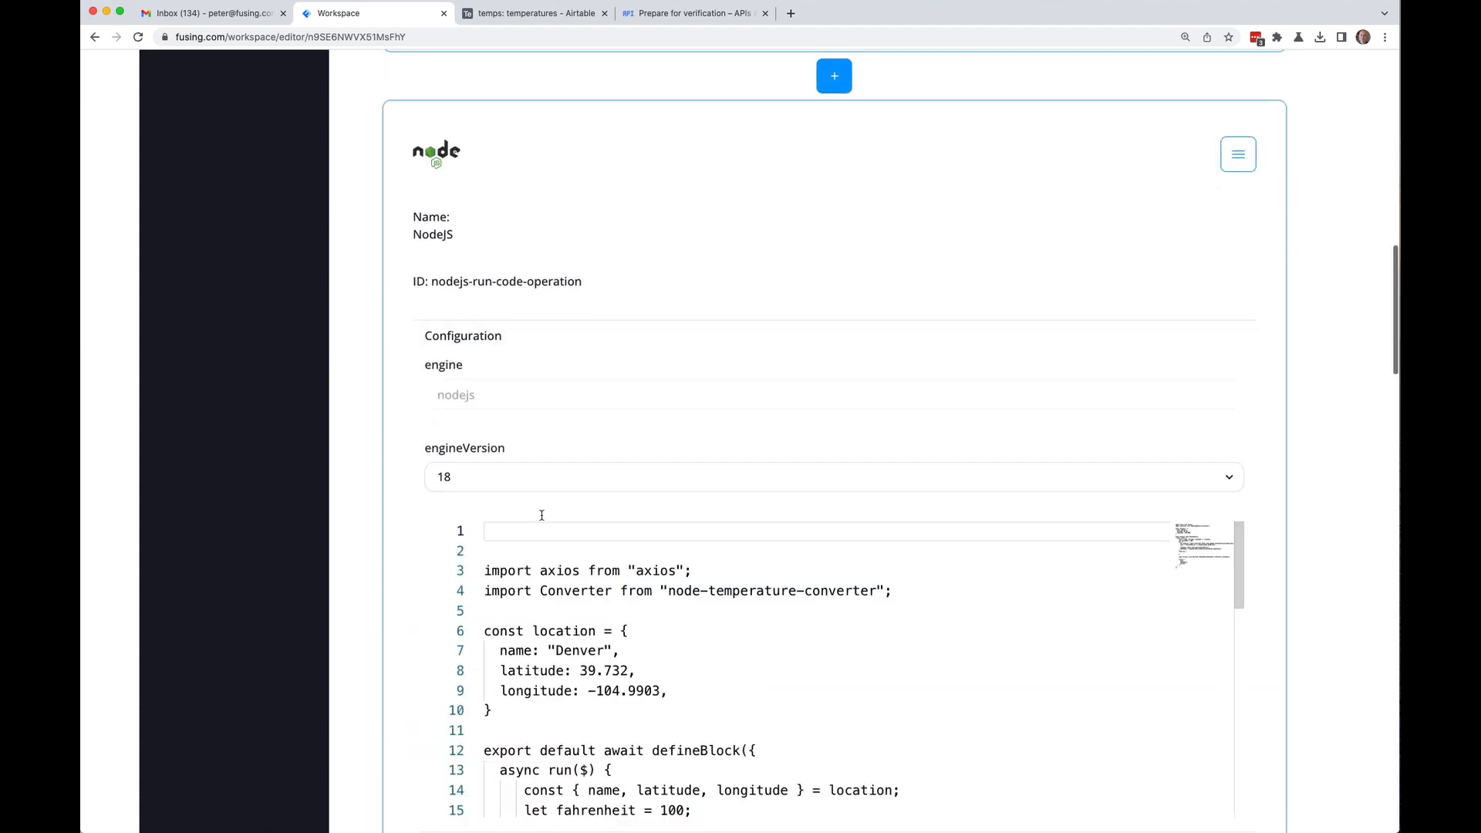
scroll(541, 514, "down", 5)
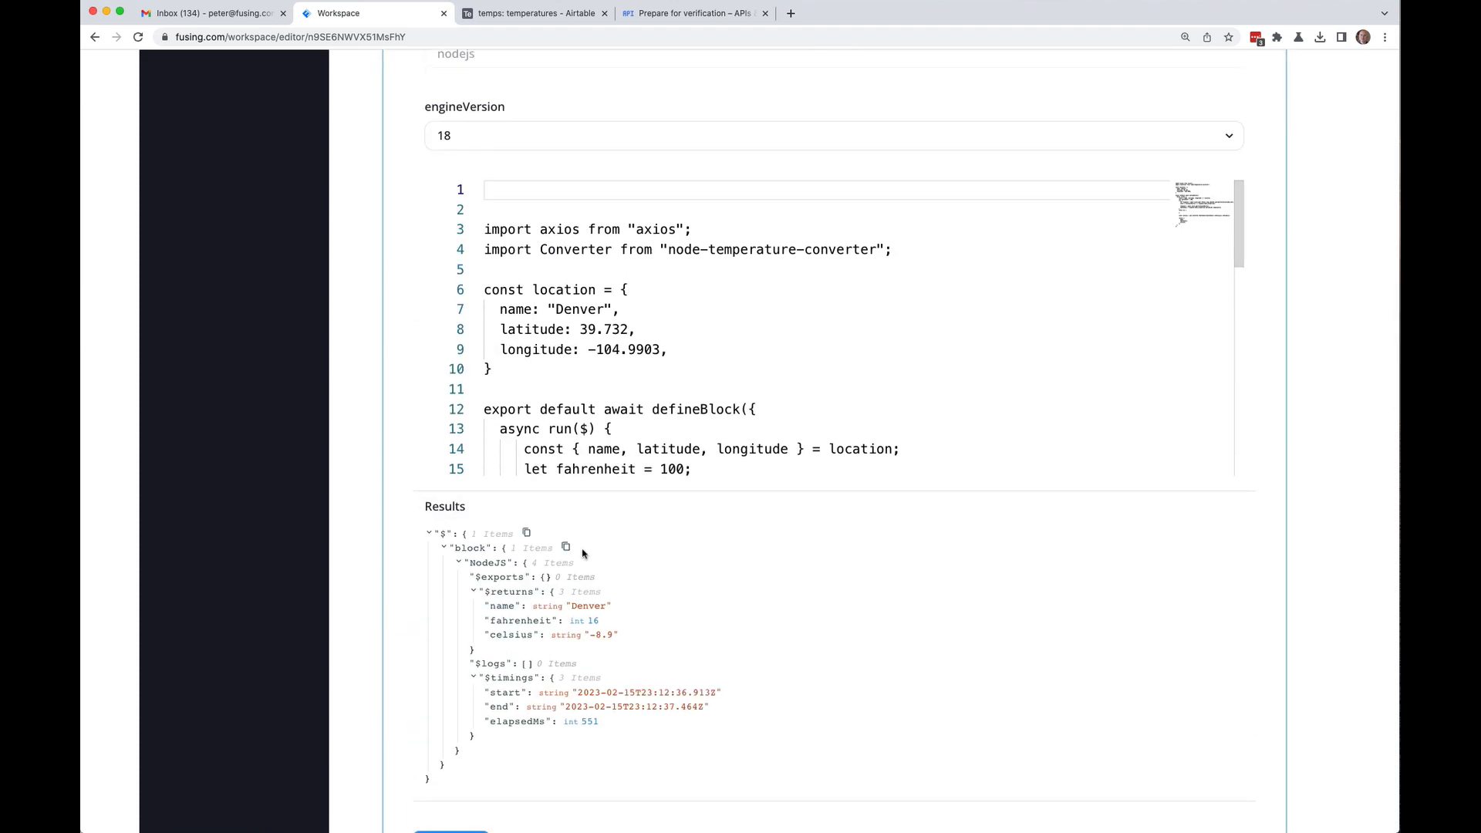
scroll(629, 431, "down", 5)
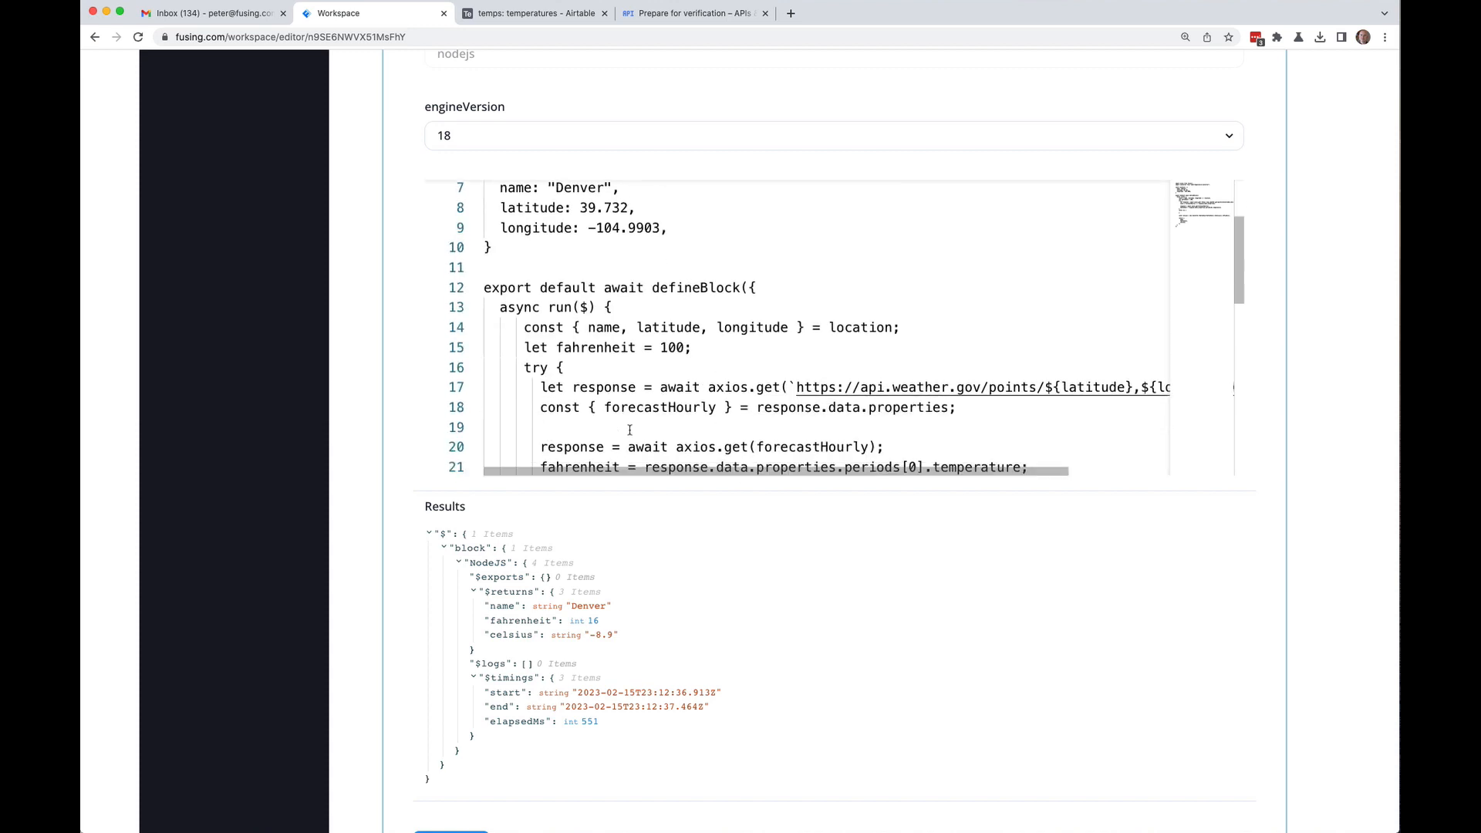
scroll(629, 433, "up", 2)
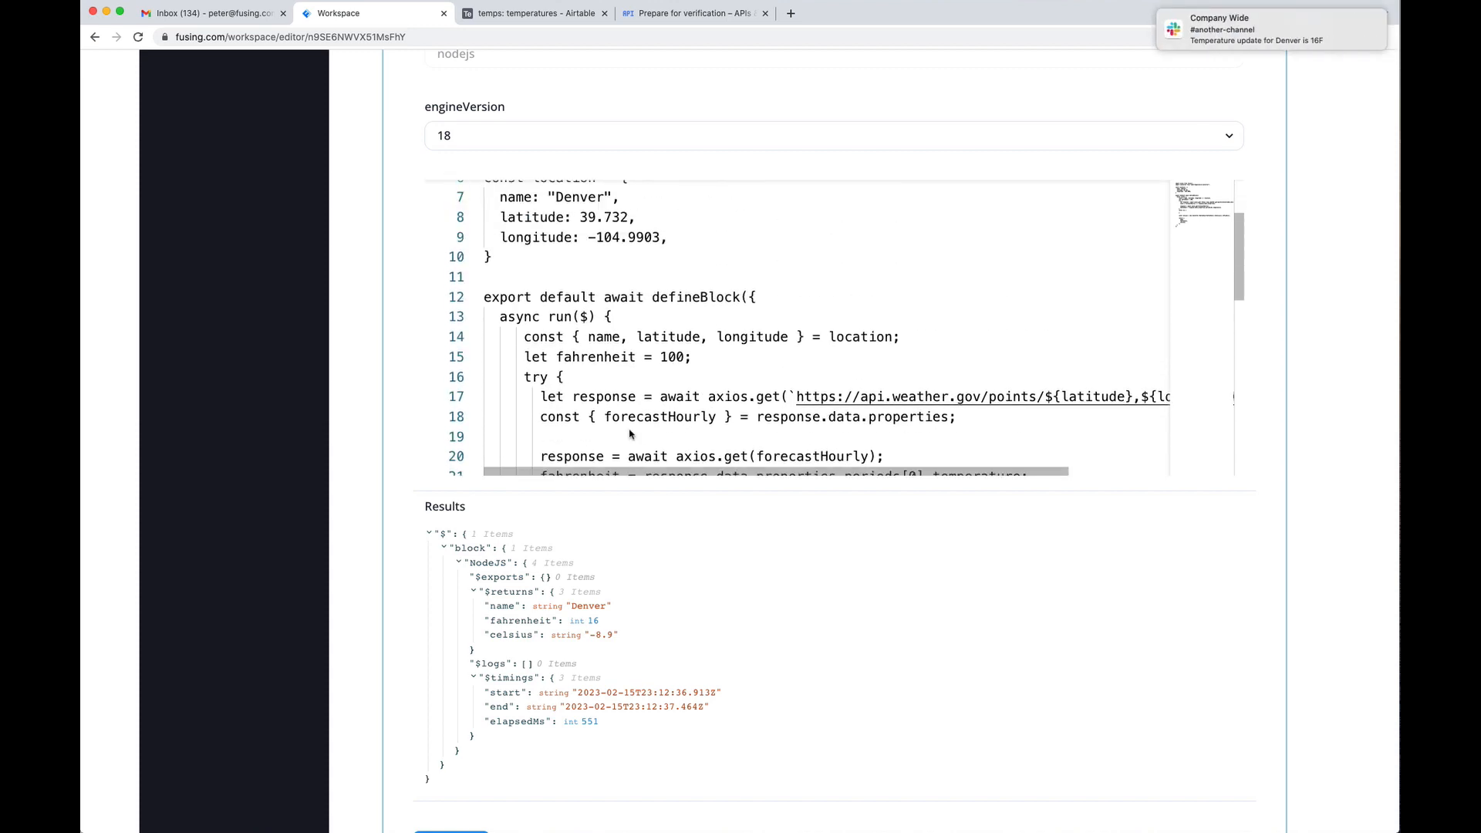
scroll(897, 297, "up", 1)
scroll(897, 298, "down", 2)
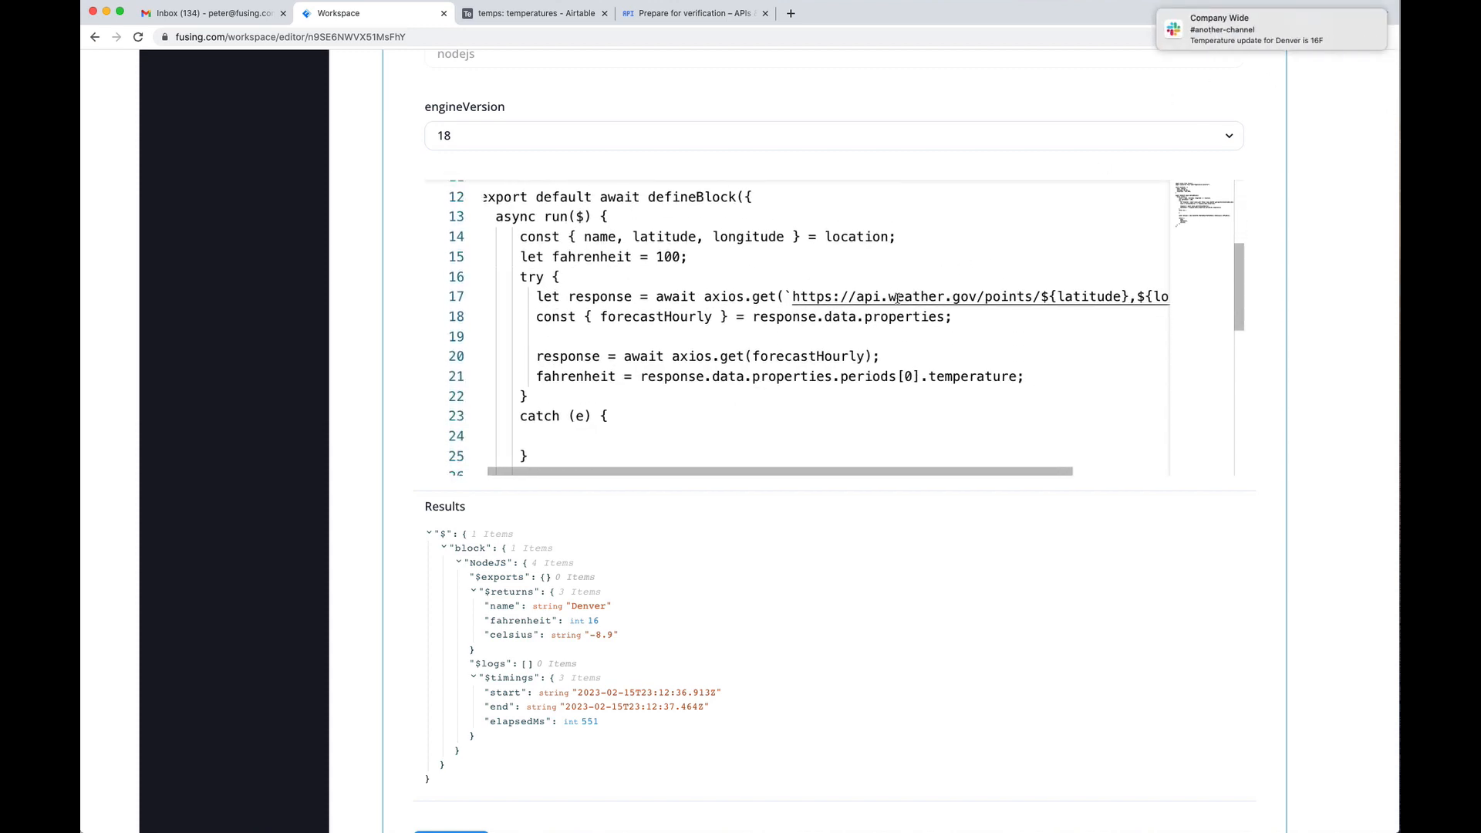
scroll(897, 298, "down", 4)
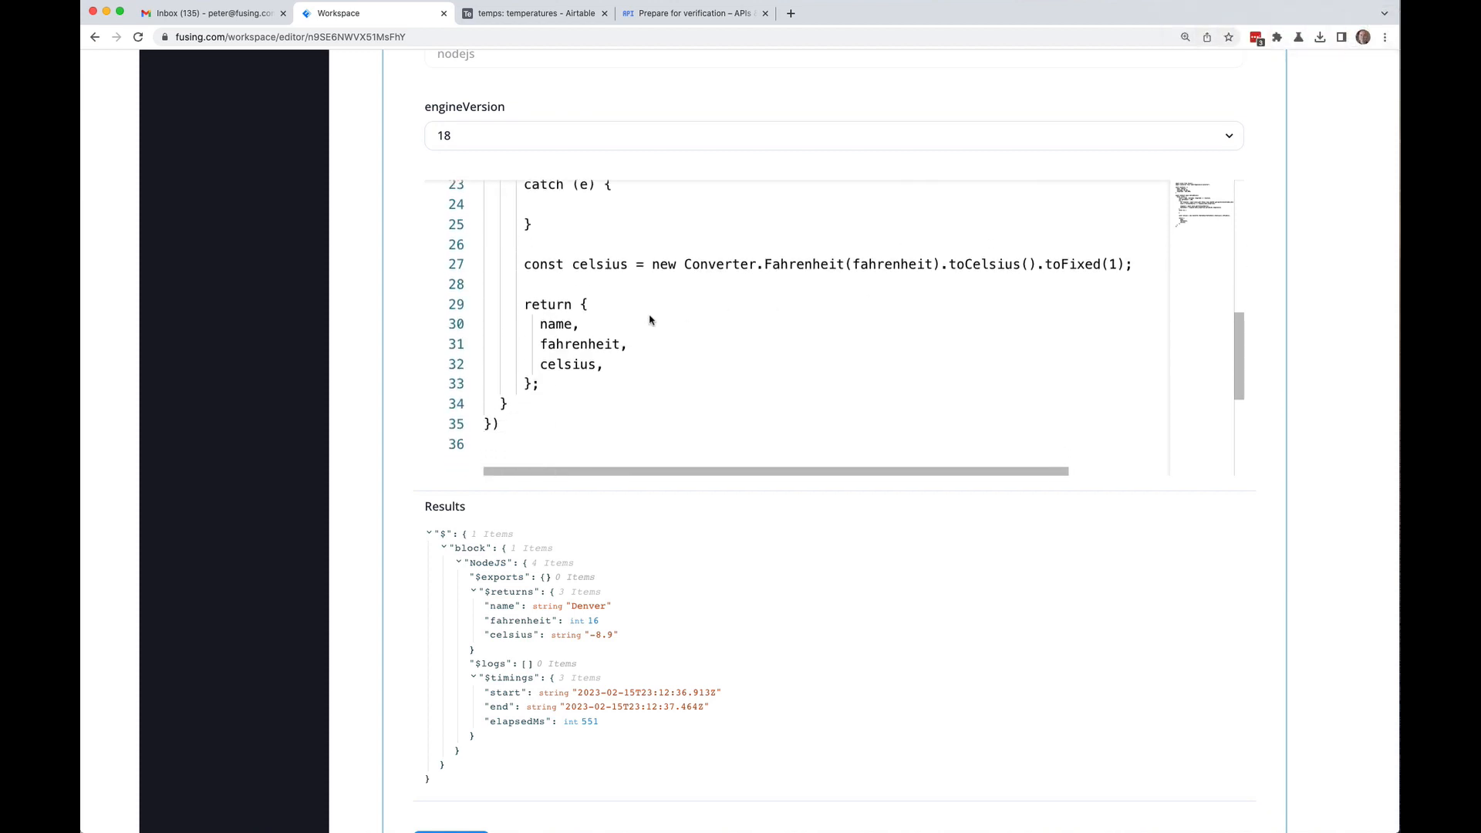
scroll(620, 316, "up", 6)
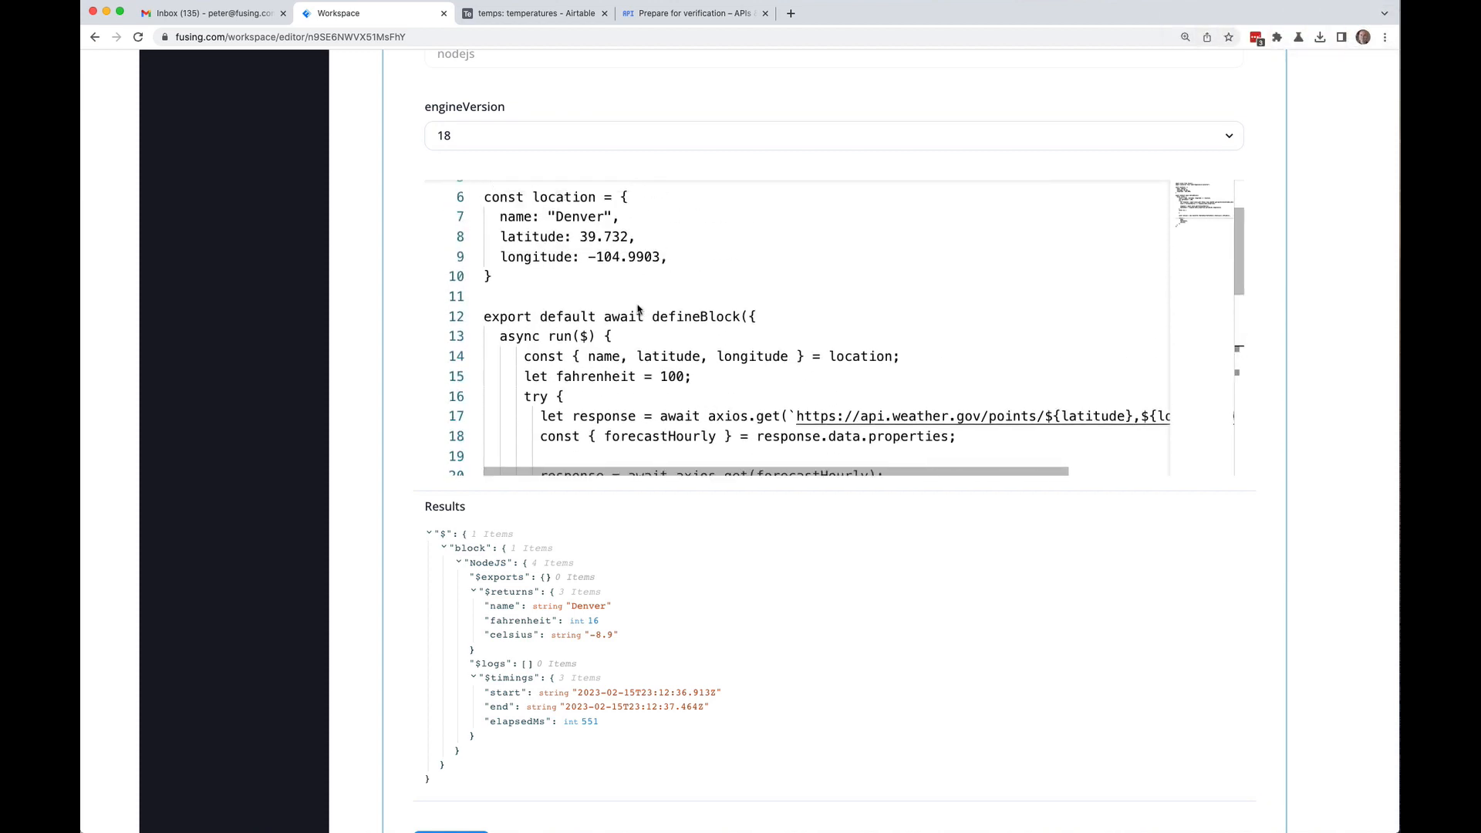
scroll(586, 339, "down", 6)
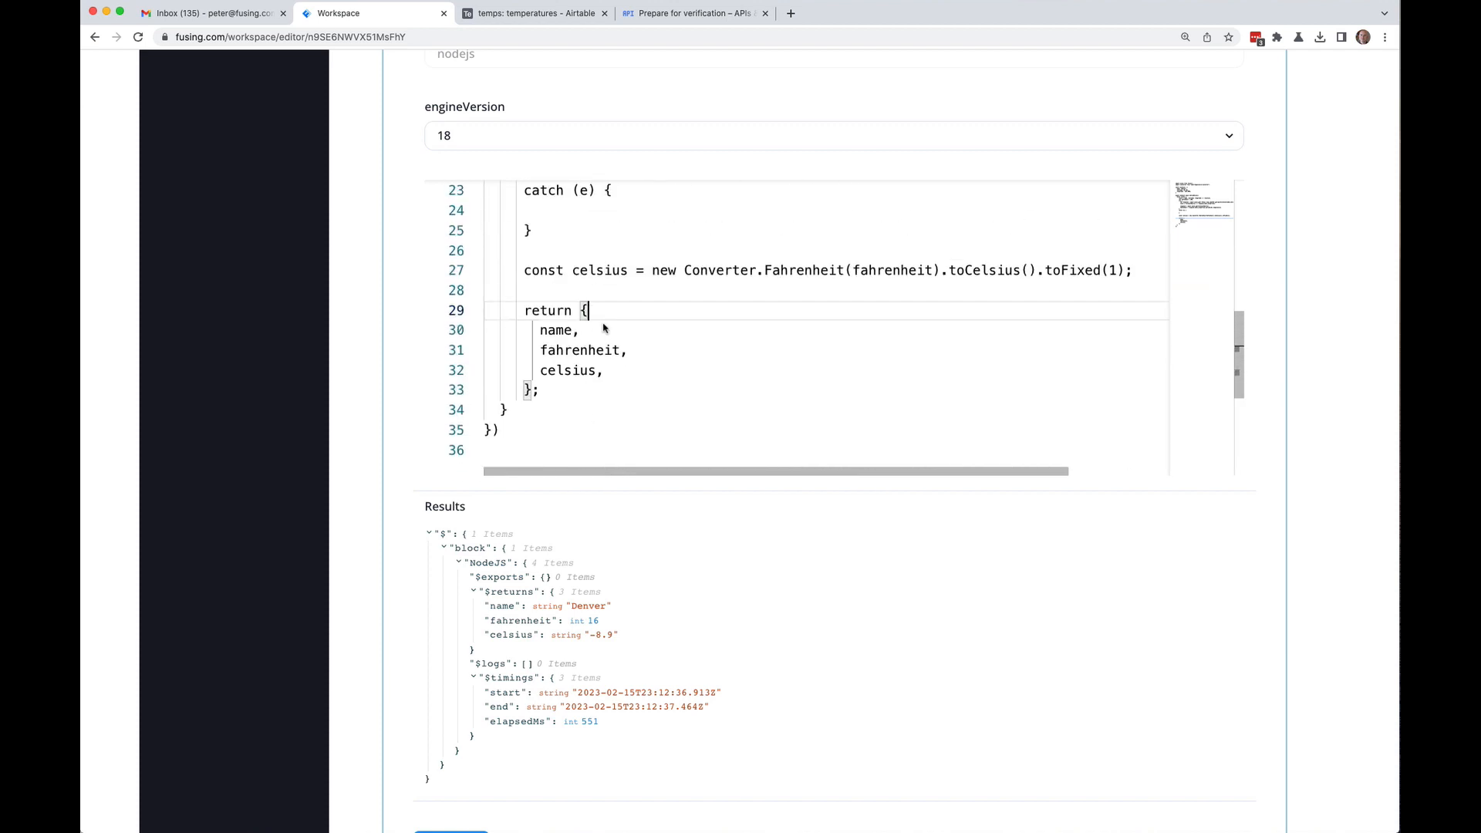
Step: Add $ to the NodeJS return object and test only the NodeJS block
key("Return")
type("$,")
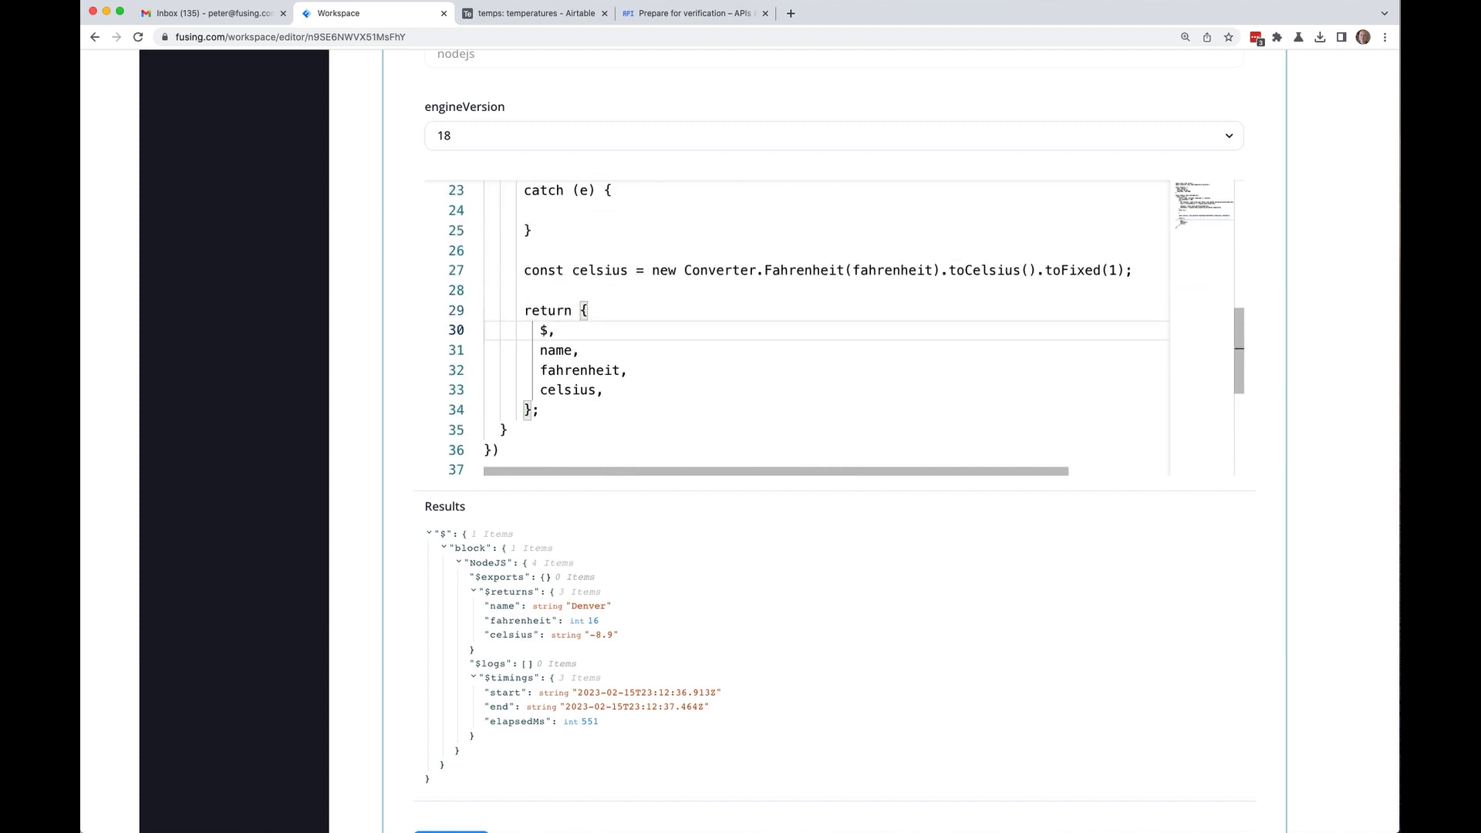
left_click(485, 350)
scroll(429, 311, "down", 1)
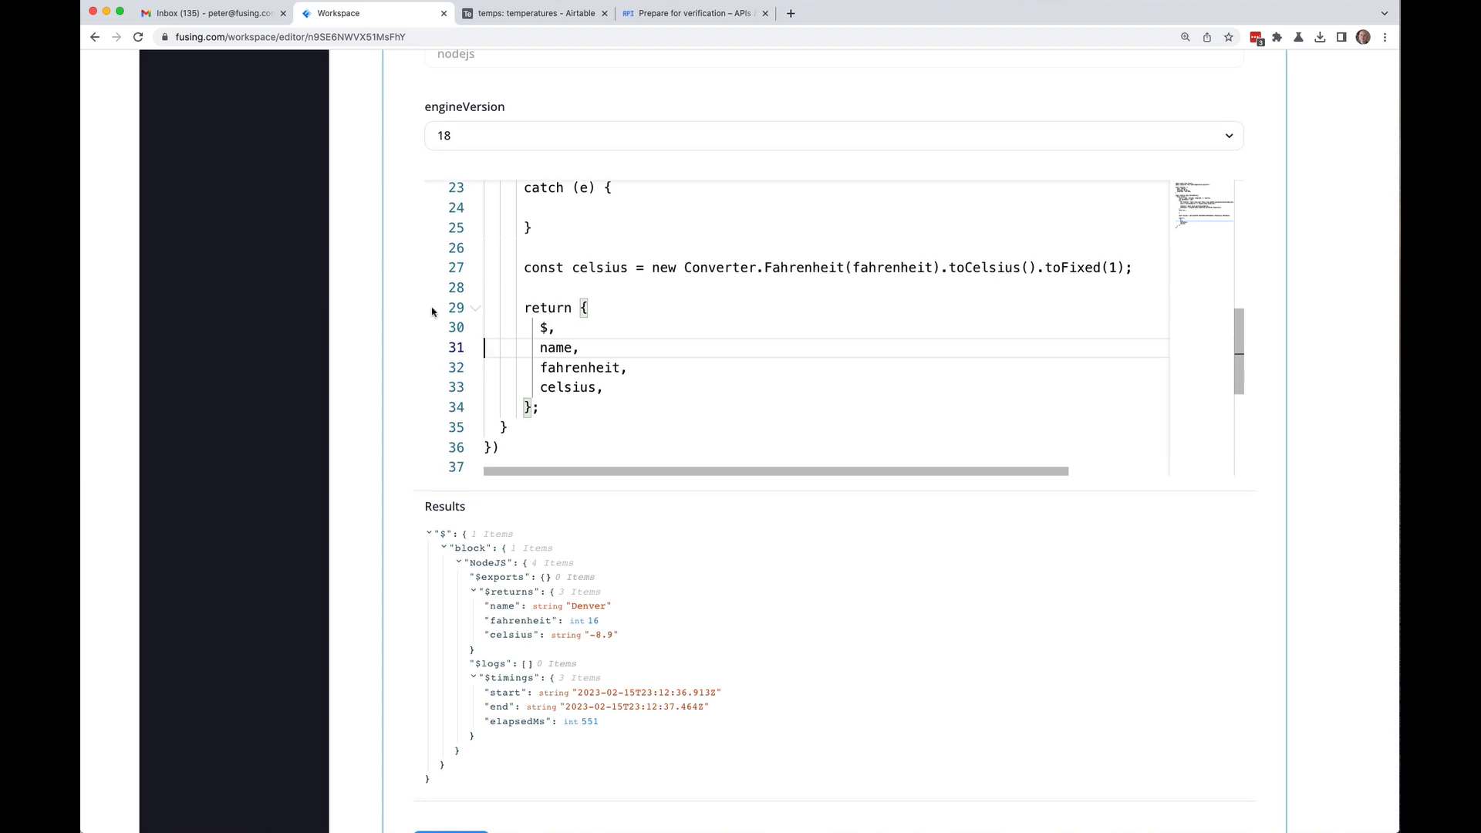
scroll(427, 312, "down", 5)
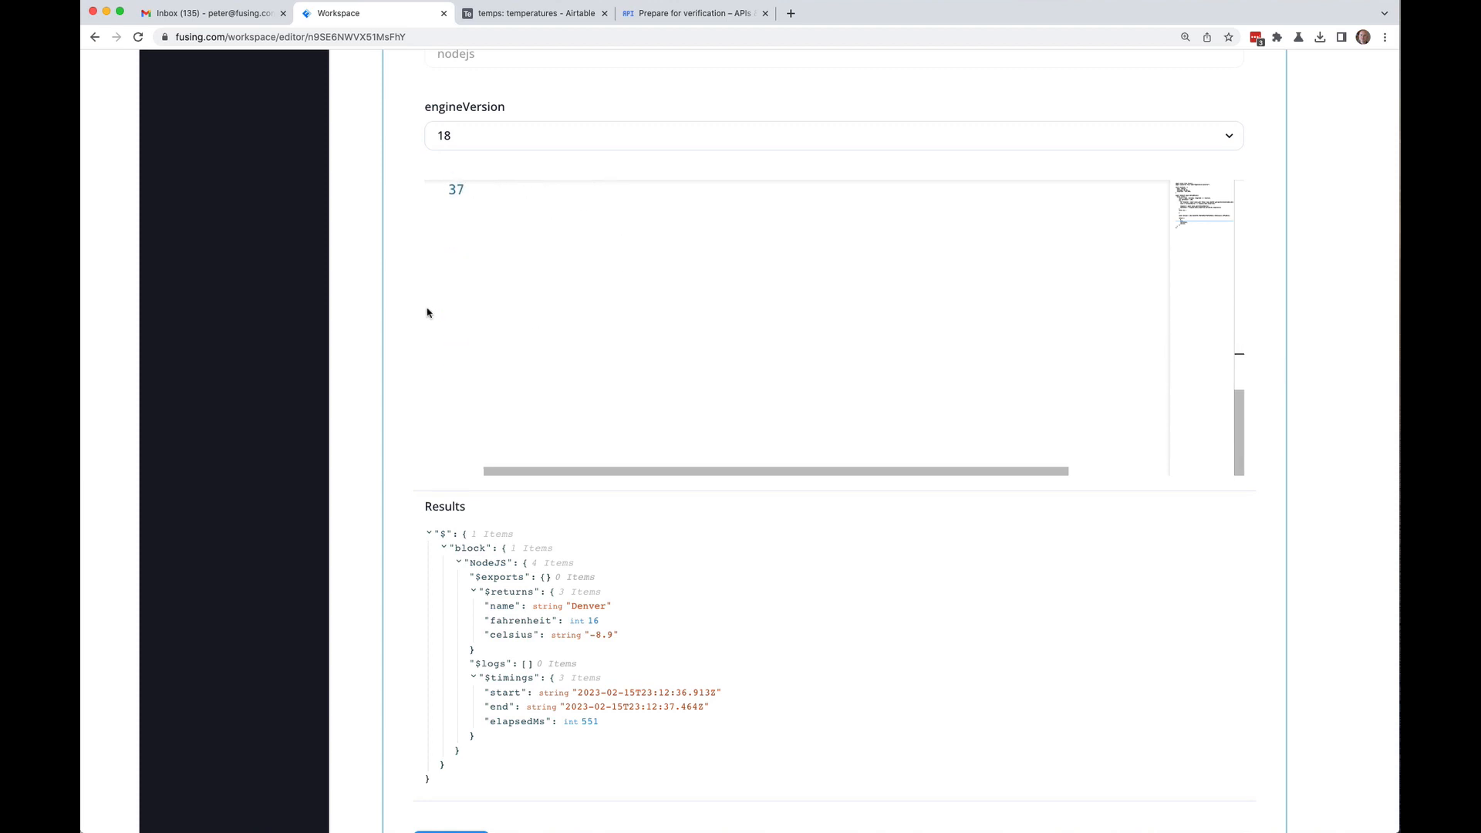
scroll(426, 314, "up", 6)
scroll(353, 333, "down", 5)
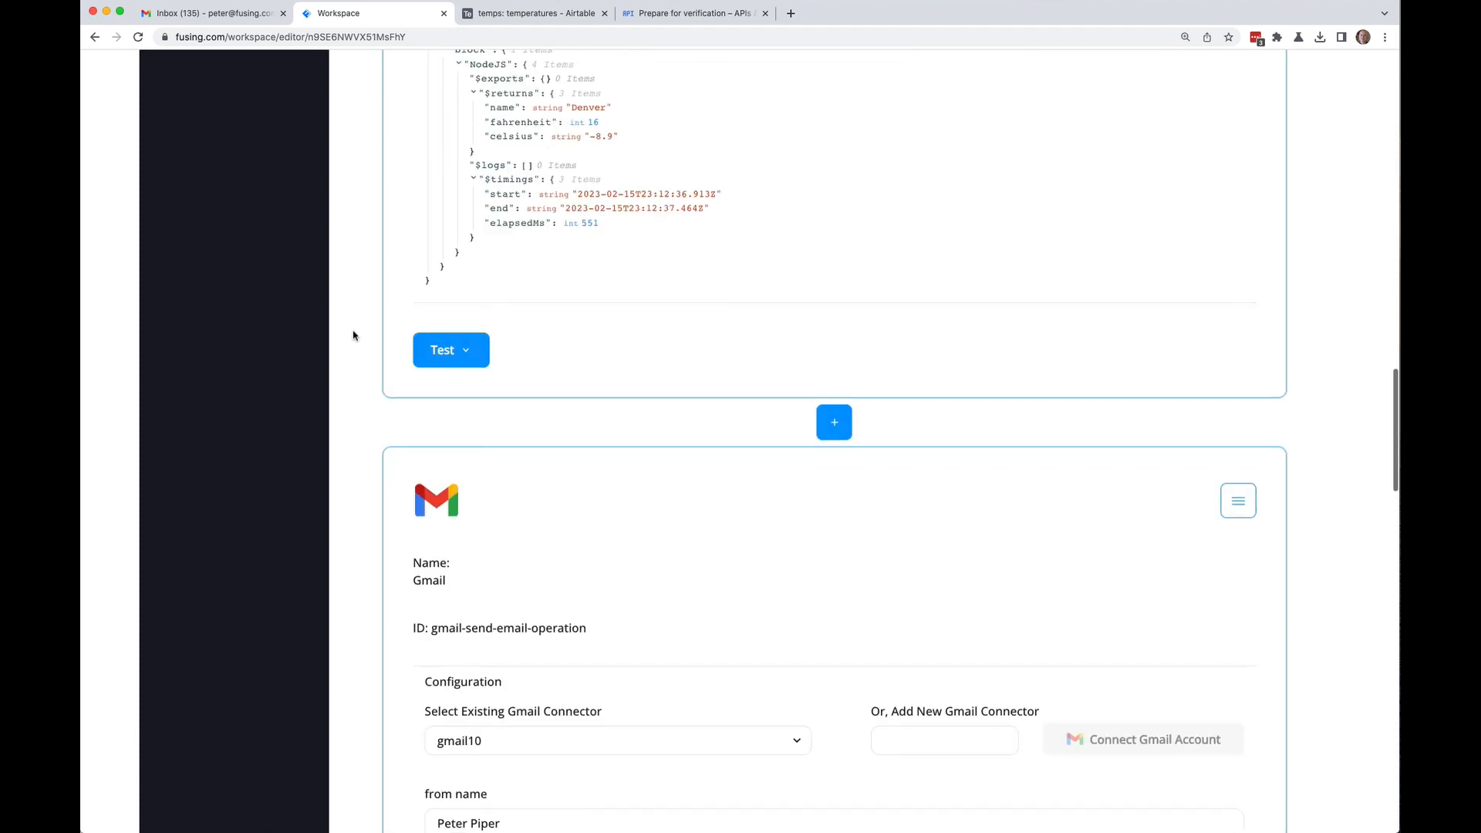
left_click(453, 352)
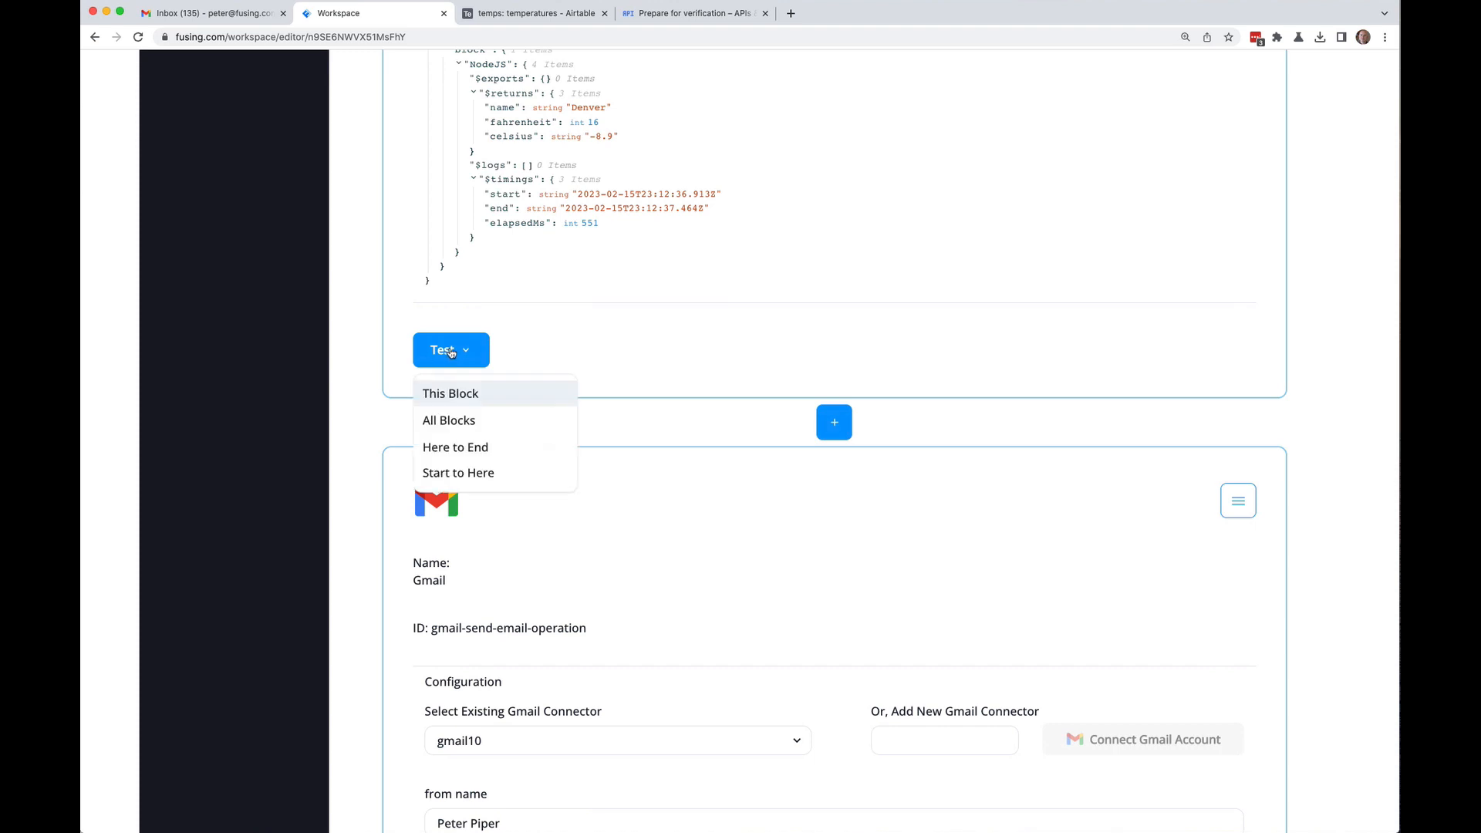
left_click(459, 395)
scroll(365, 155, "up", 5)
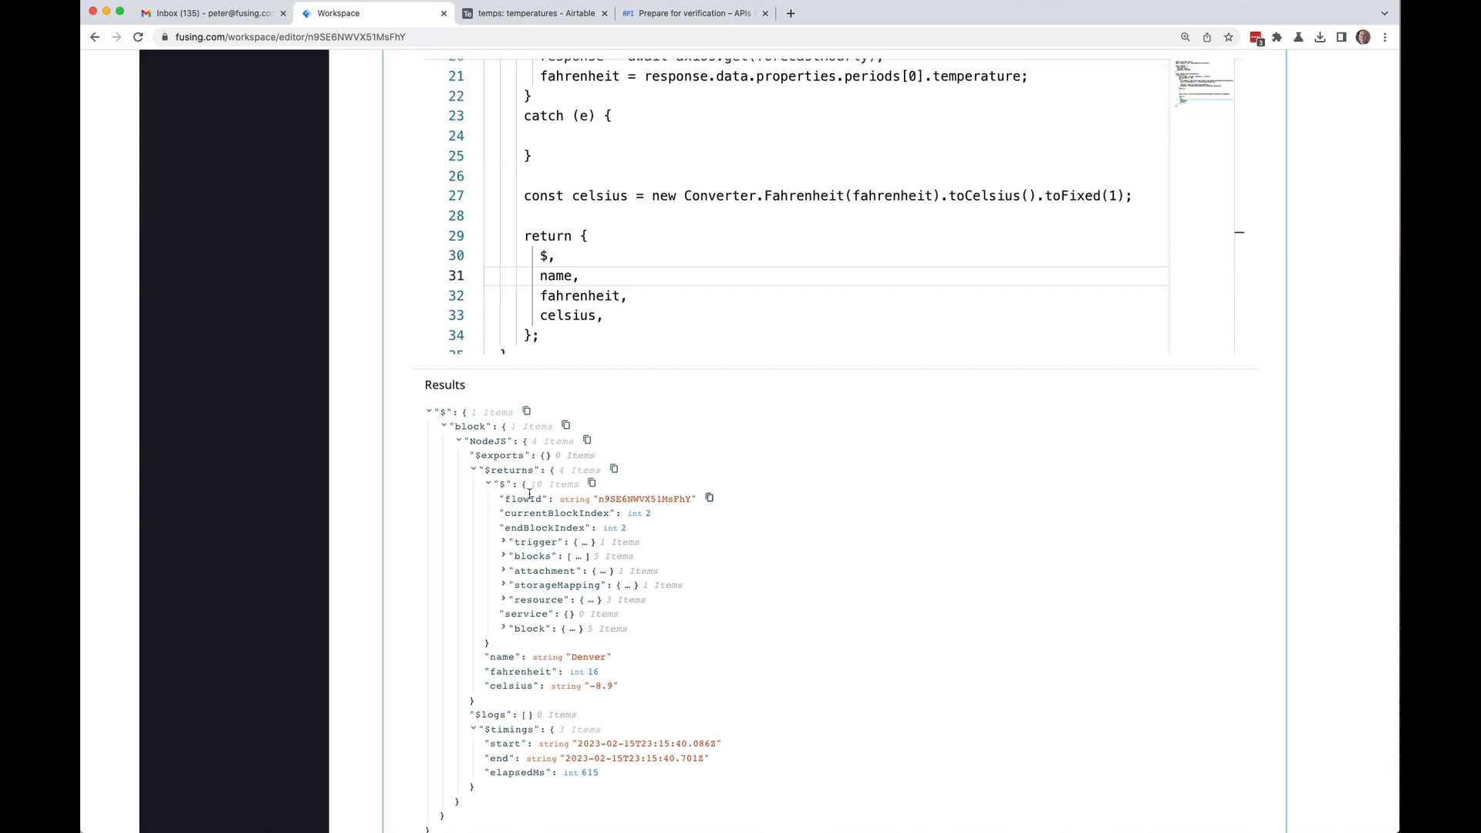
Step: Browse the Results tree, expanding attachment > hello.txt to show its mimeType, mode and path
left_click(504, 543)
left_click(518, 557)
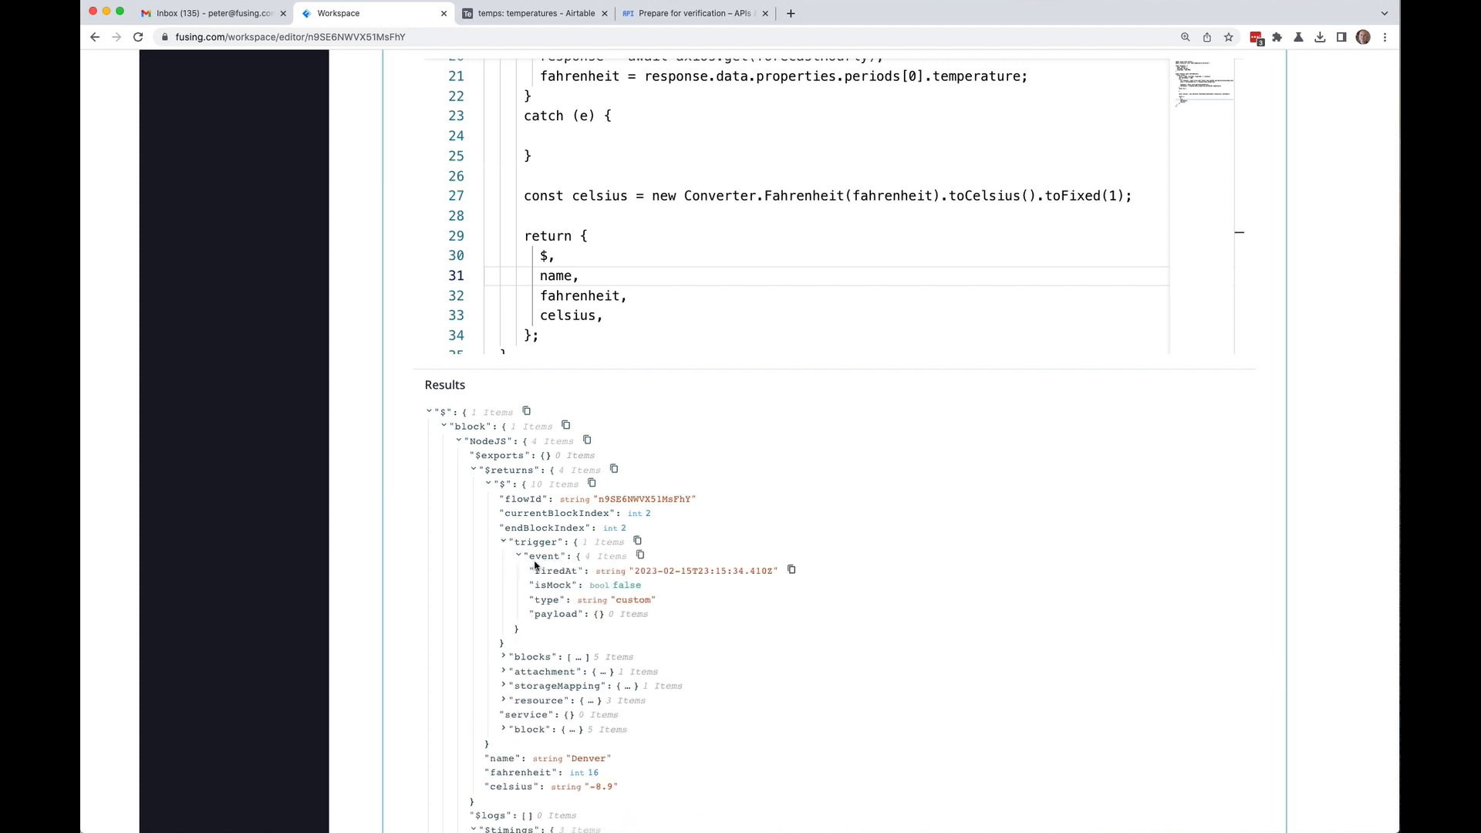
left_click(519, 556)
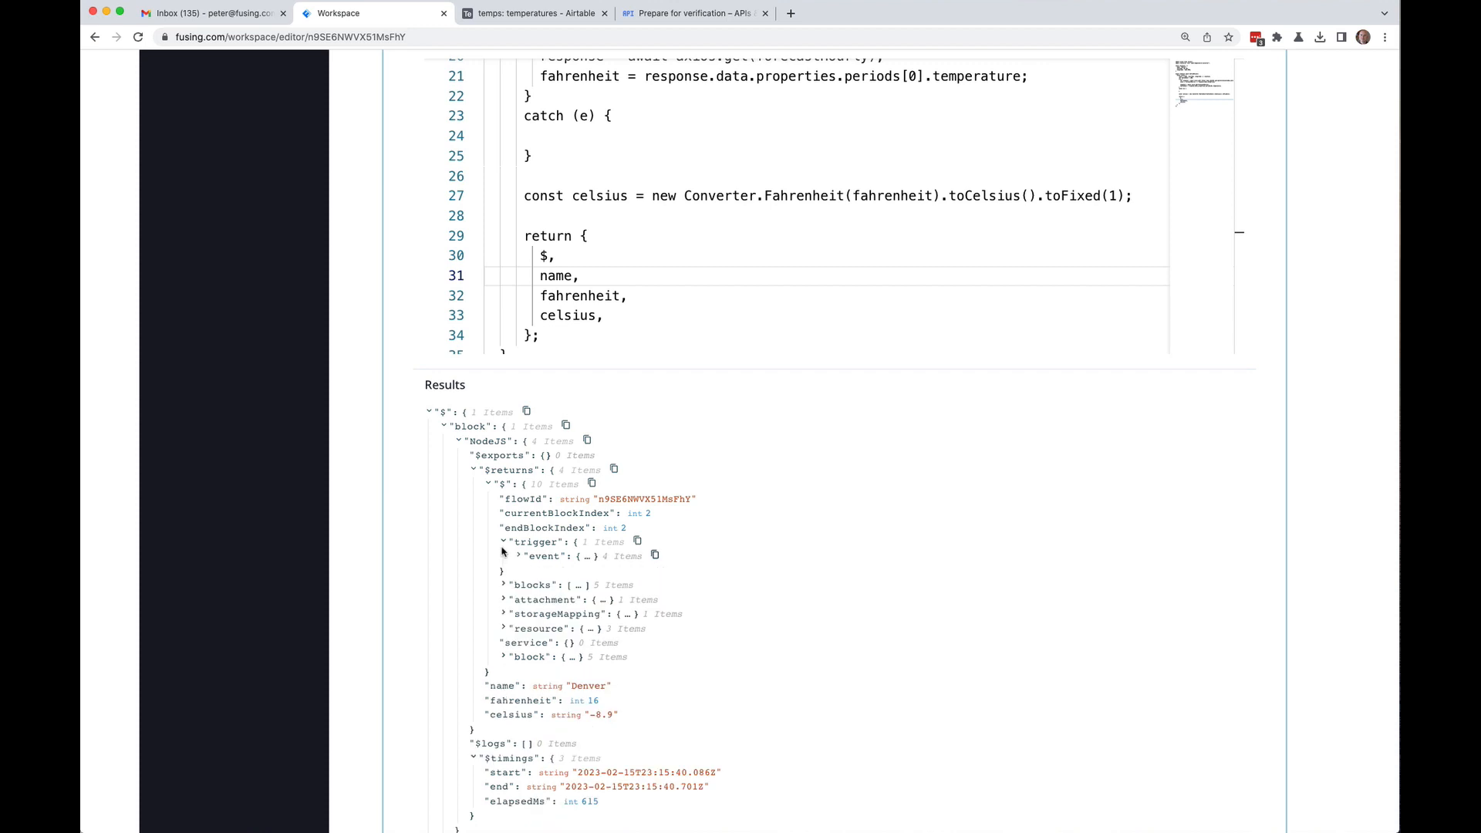
left_click(503, 543)
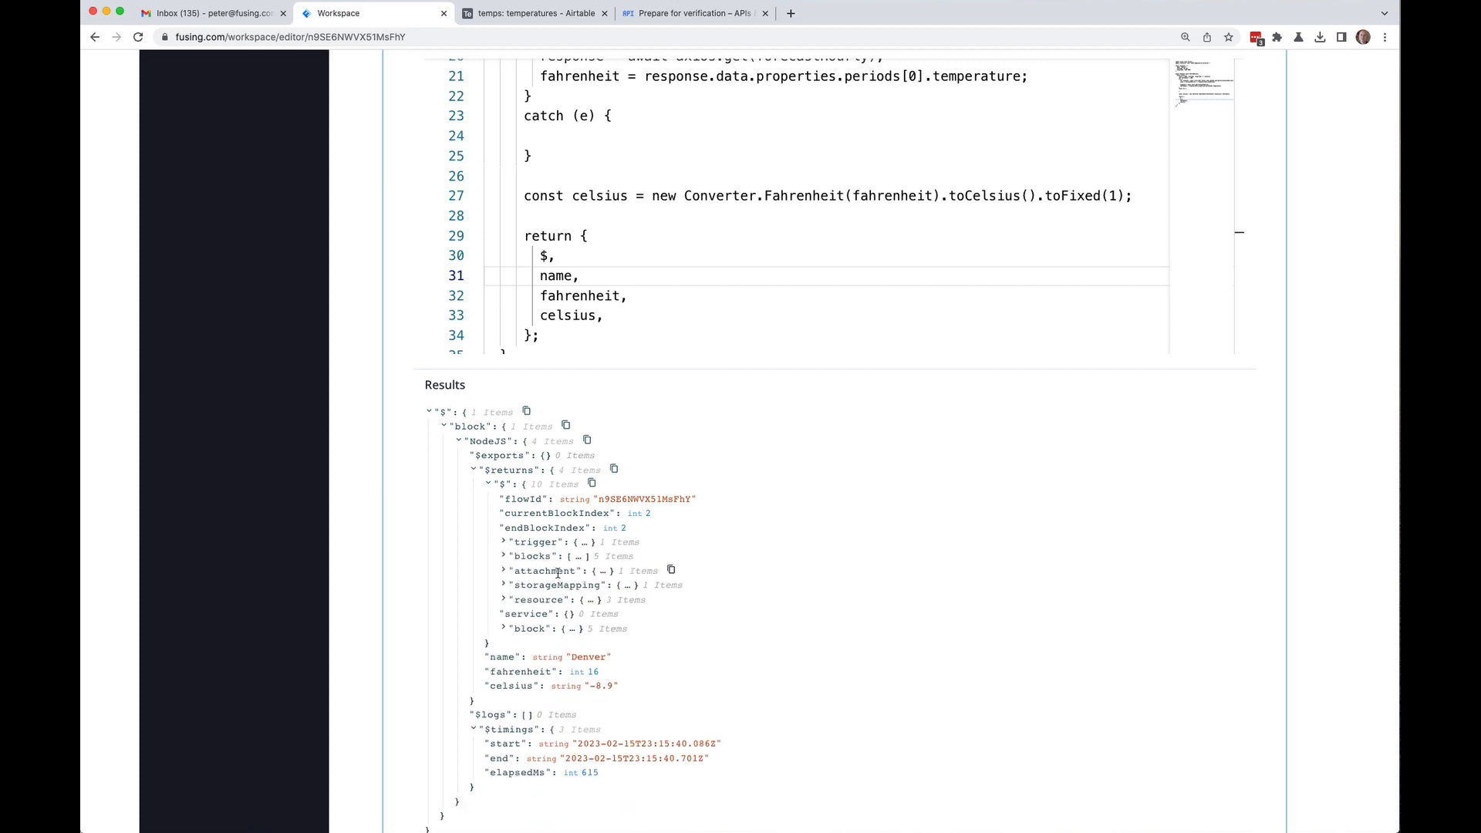
left_click(505, 572)
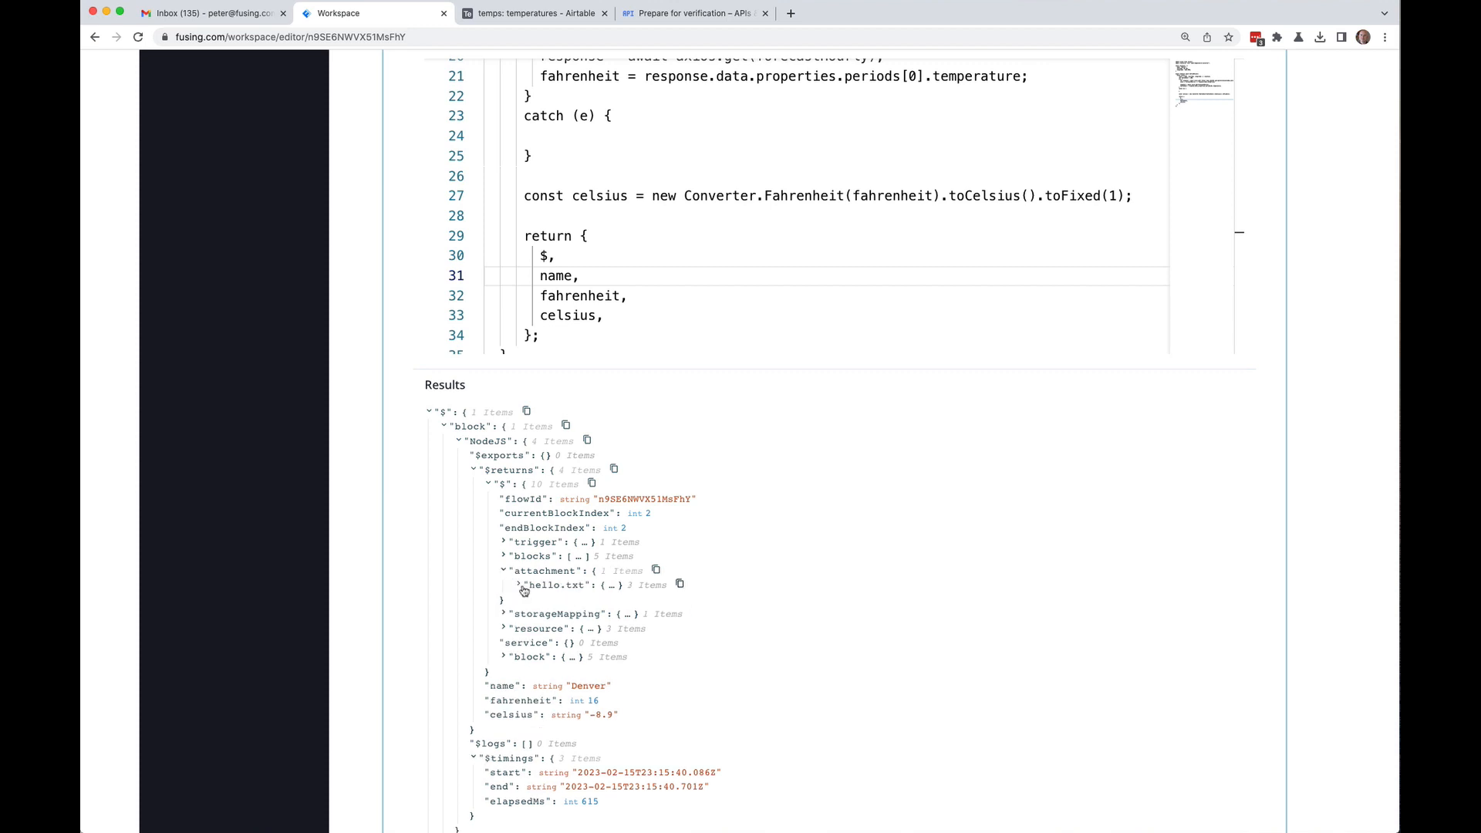
left_click(518, 586)
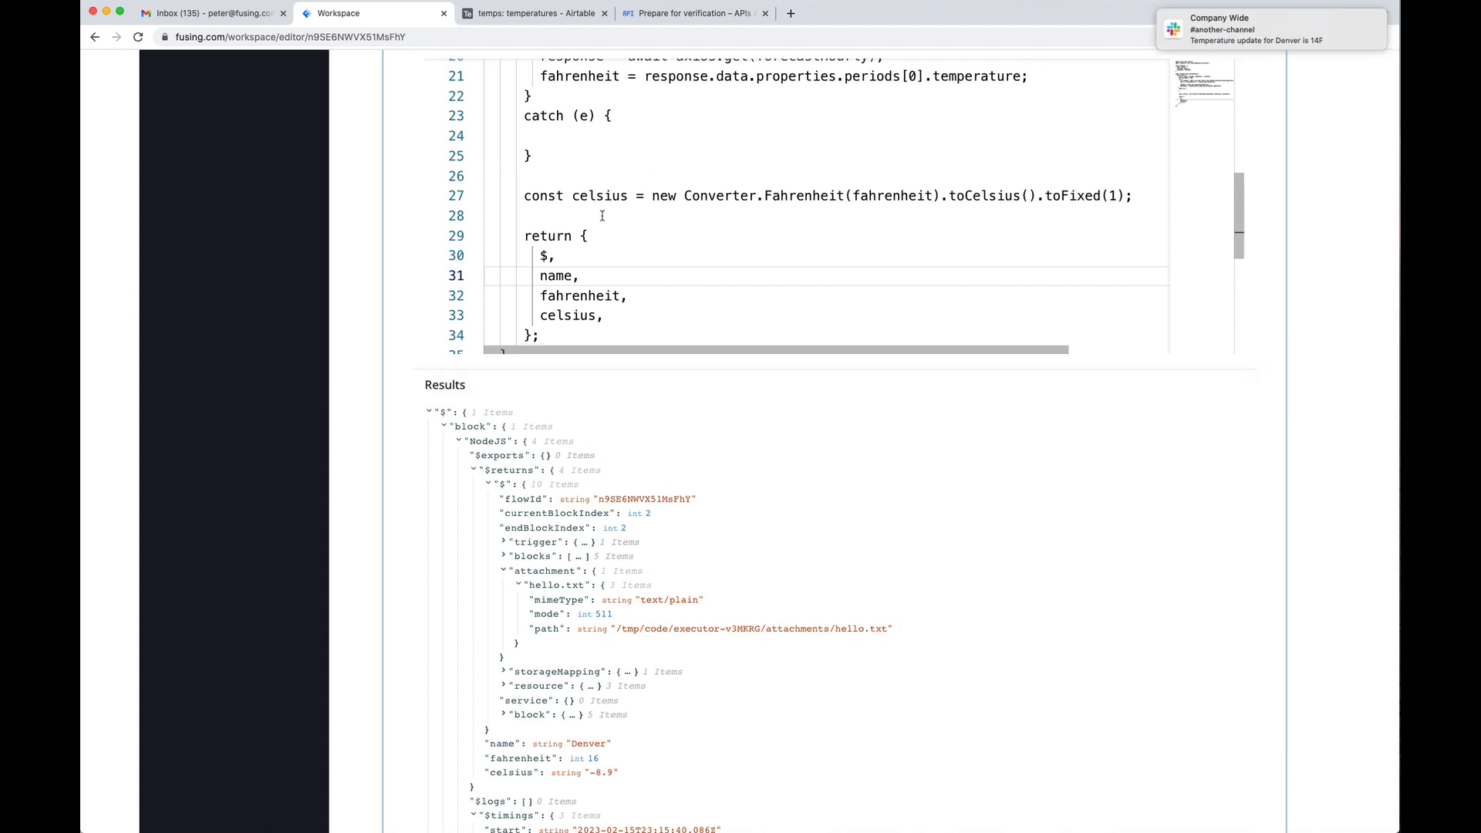
Step: Add import fs from "node:fs"; as a new line below the converter import
scroll(602, 215, "up", 5)
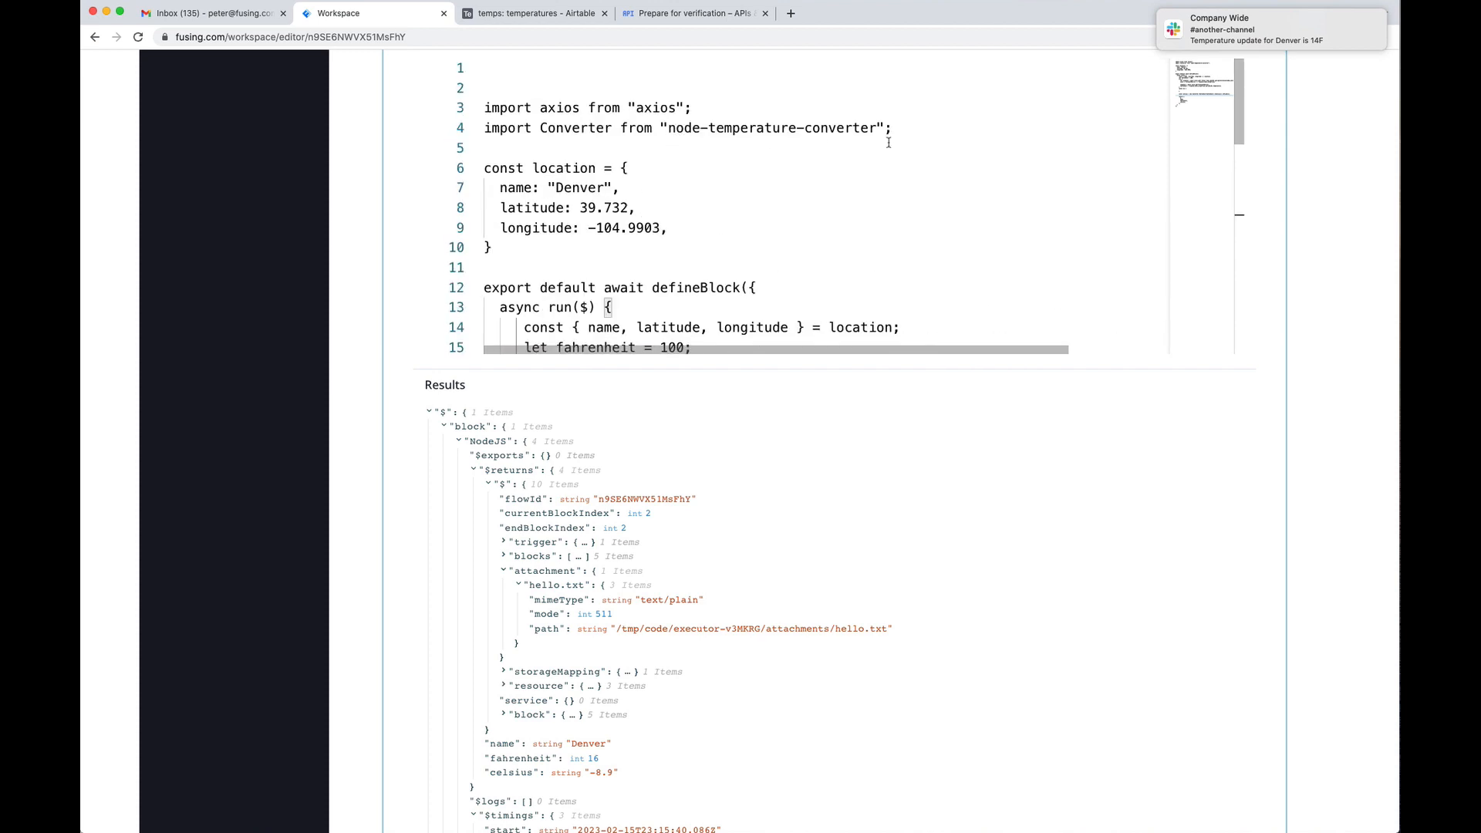
left_click(929, 131)
key("Return")
type("impor")
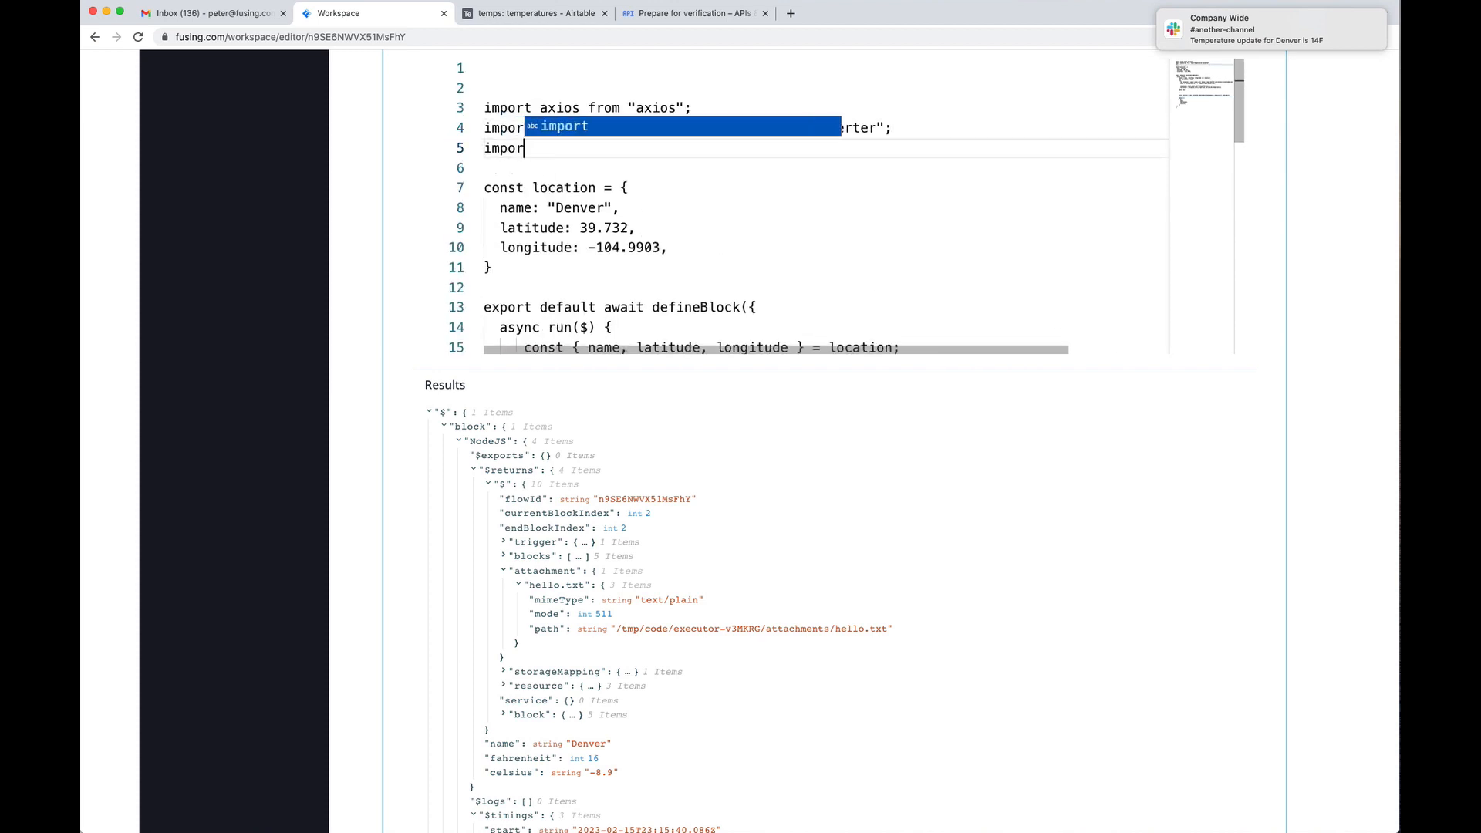
type("t fs from ")
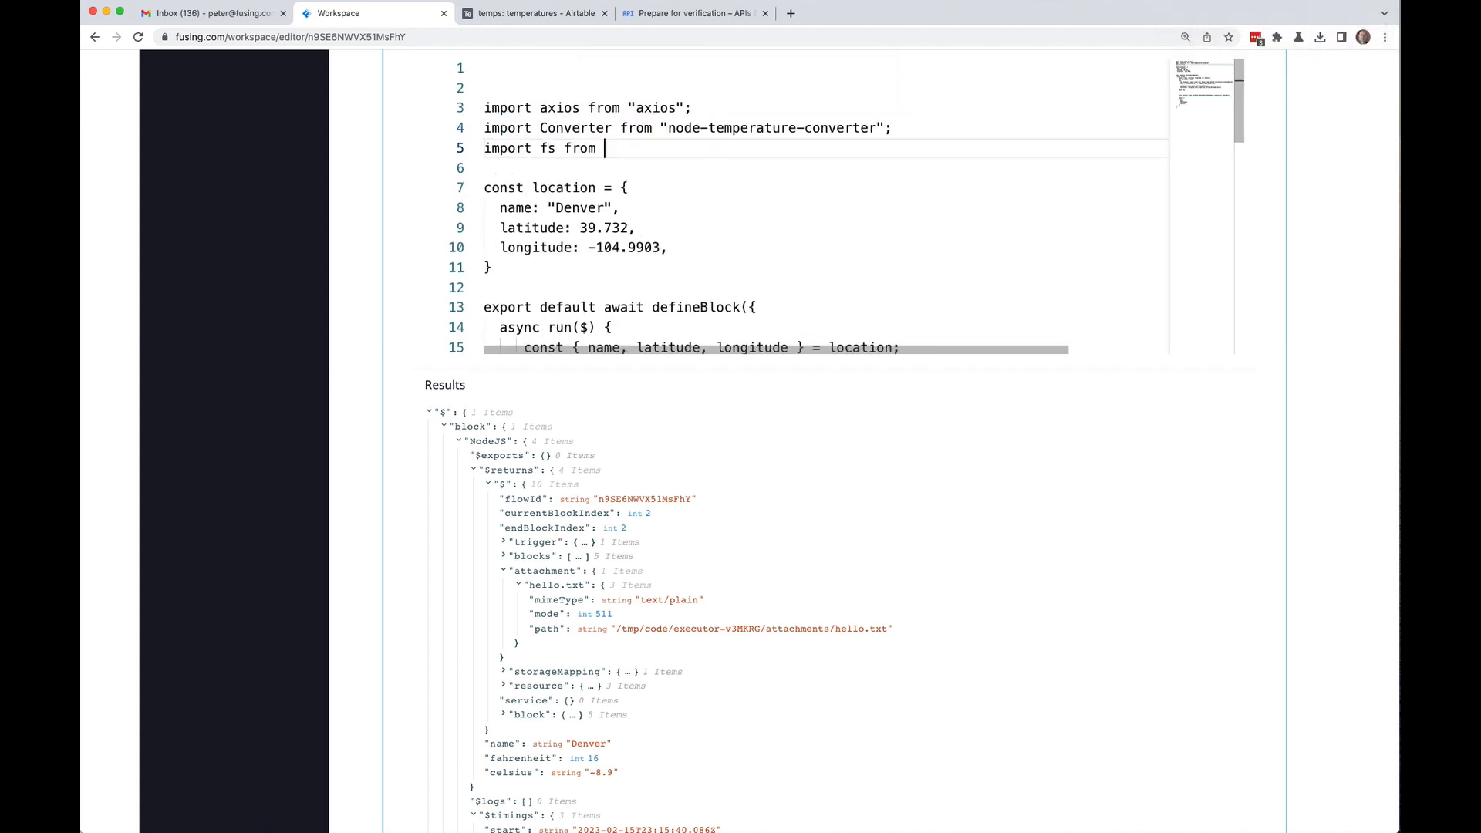
type("\"node:fs")
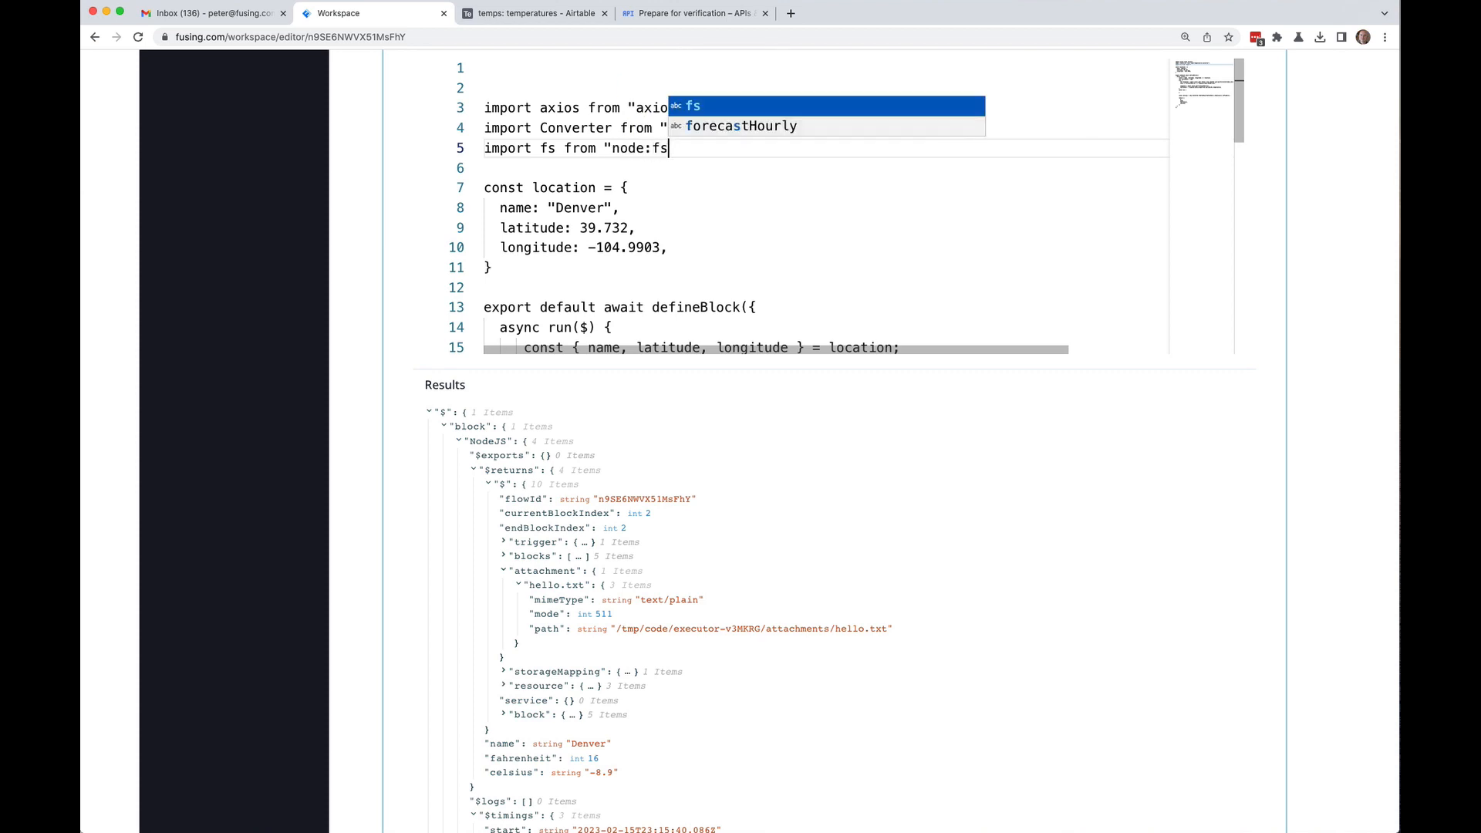
type("\";")
Step: Below the fahrenheit declaration, add const fileContents = await fs.promises.readFile(...) with a utf8 encoding option
key("Down")
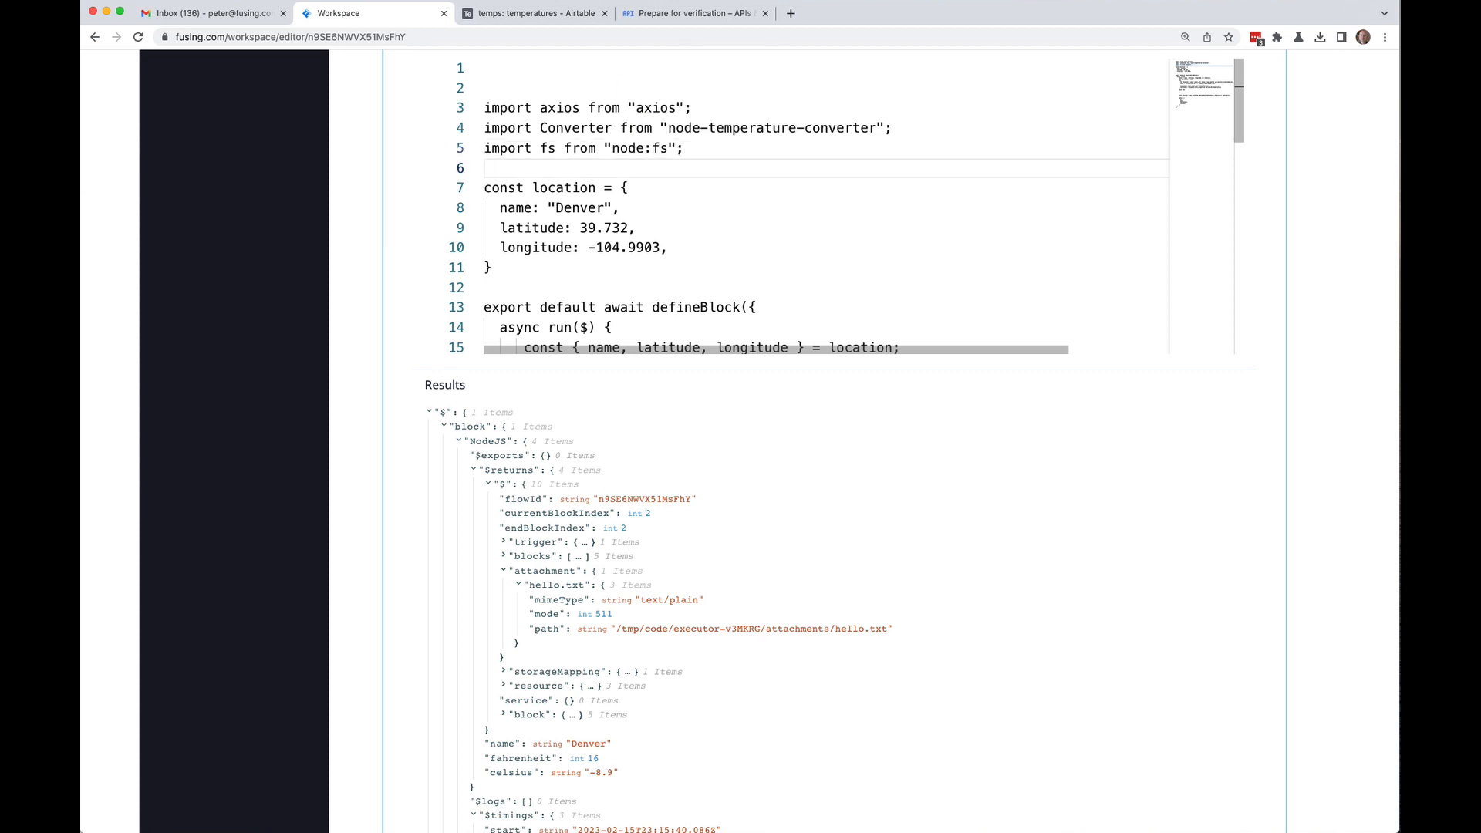
scroll(1003, 166, "down", 5)
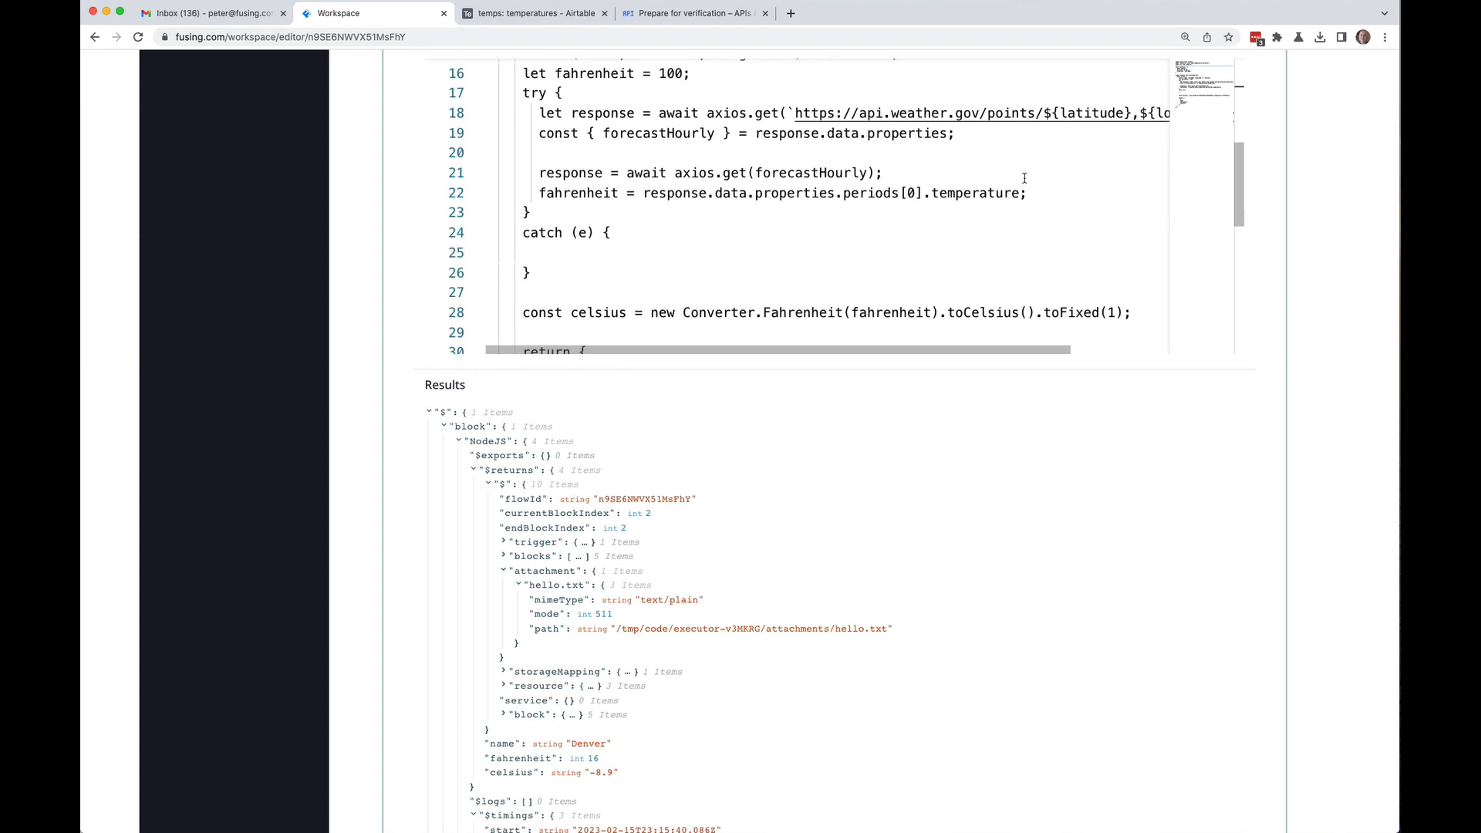
scroll(1024, 178, "up", 1)
scroll(1024, 178, "left", 1)
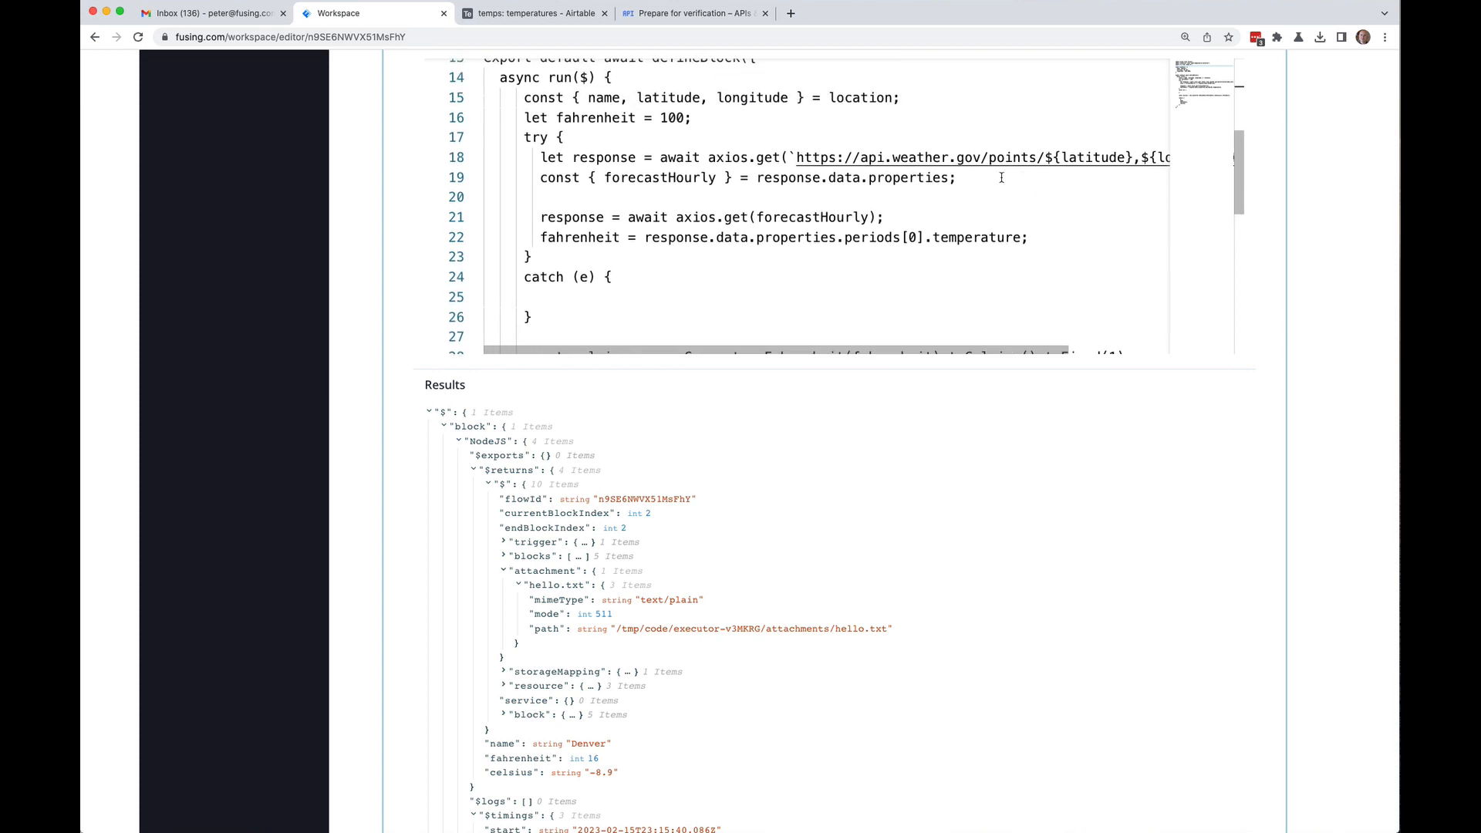
left_click(705, 119)
key("Return")
key("Return")
key("Up")
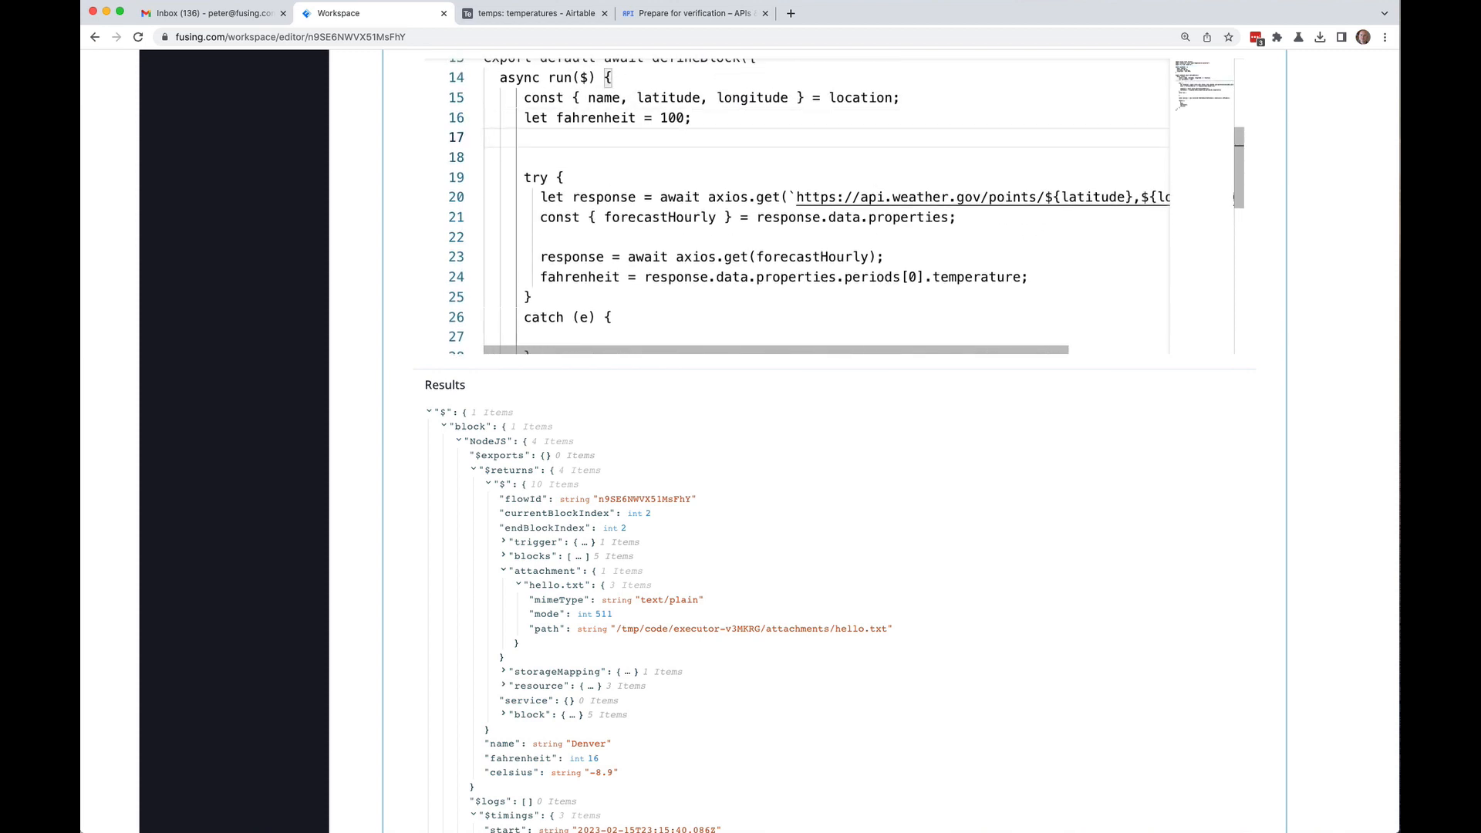
key("Return")
type("co")
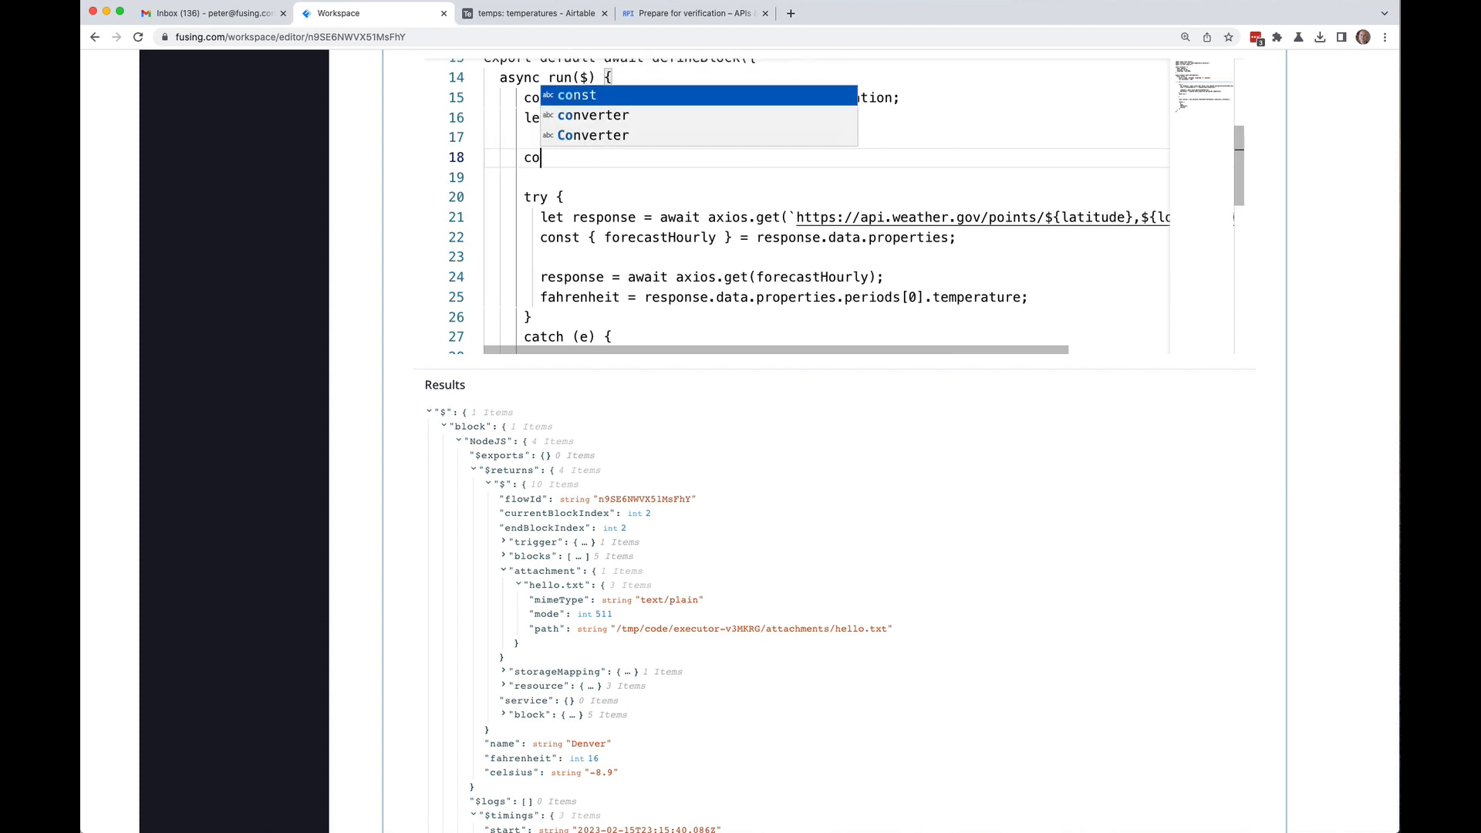
type("nst fileContents = ")
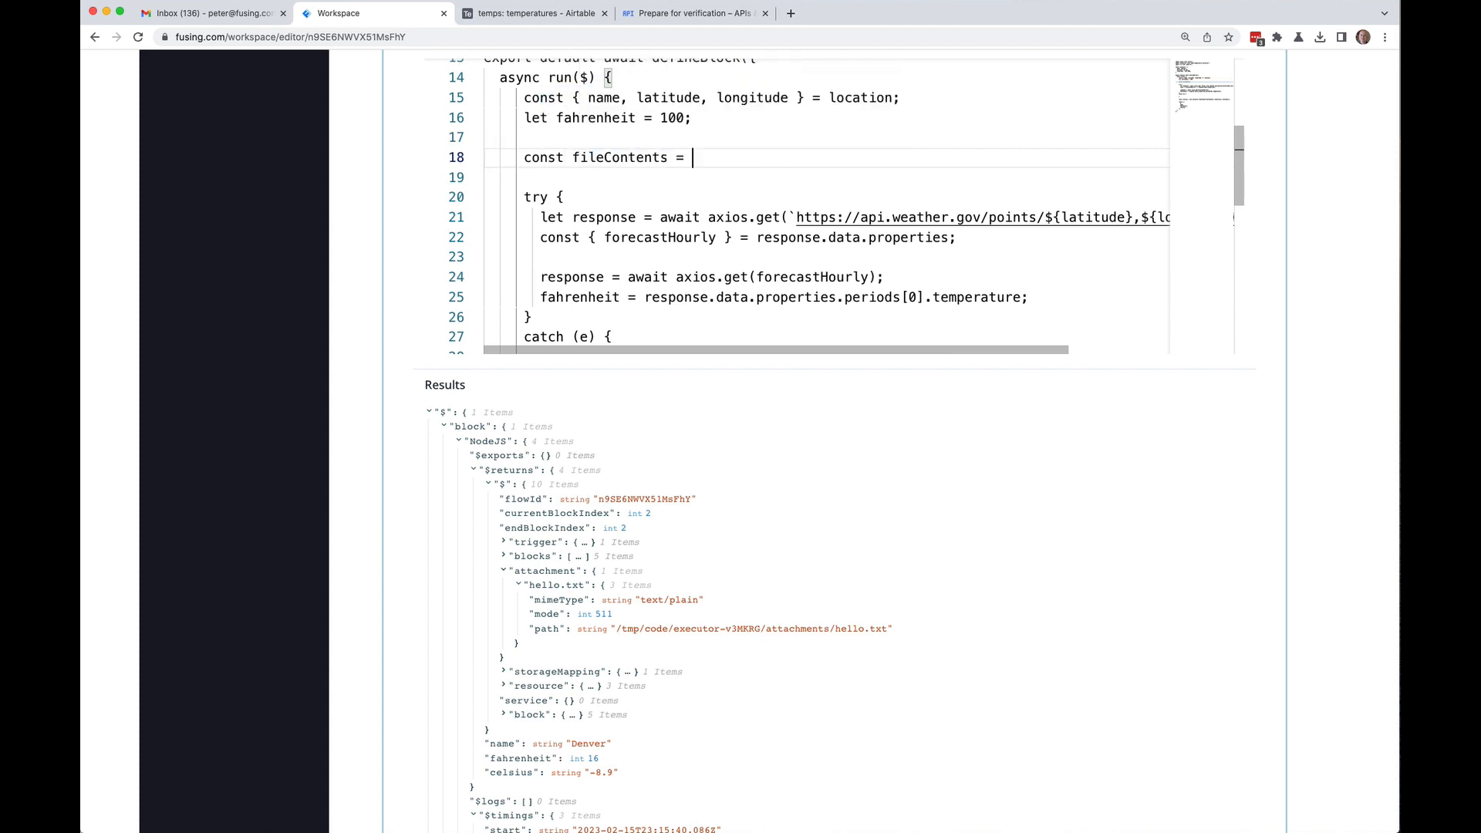
type("await fs.promises.readFile(")
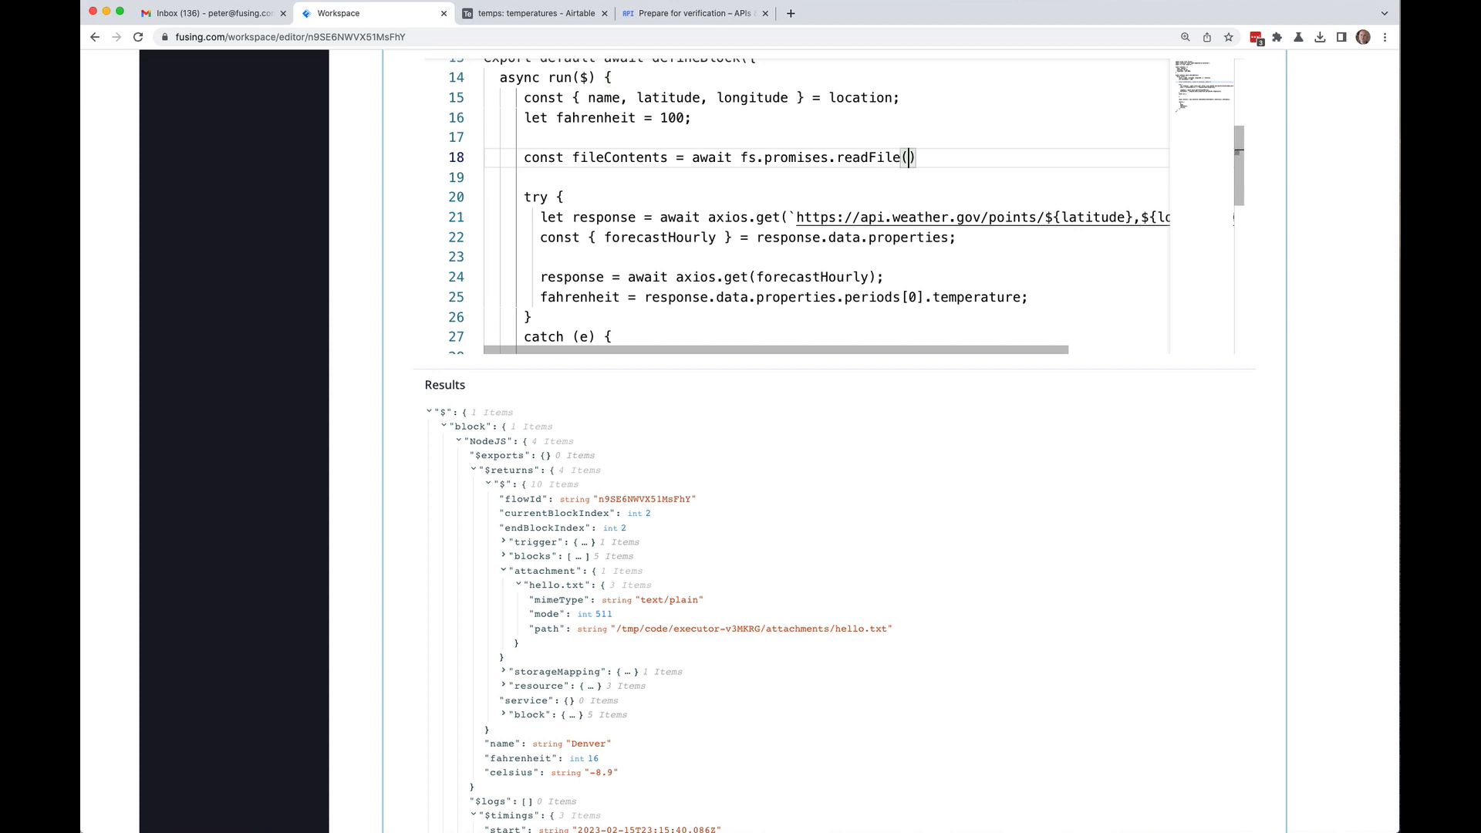
type(", {end")
type("oding:")
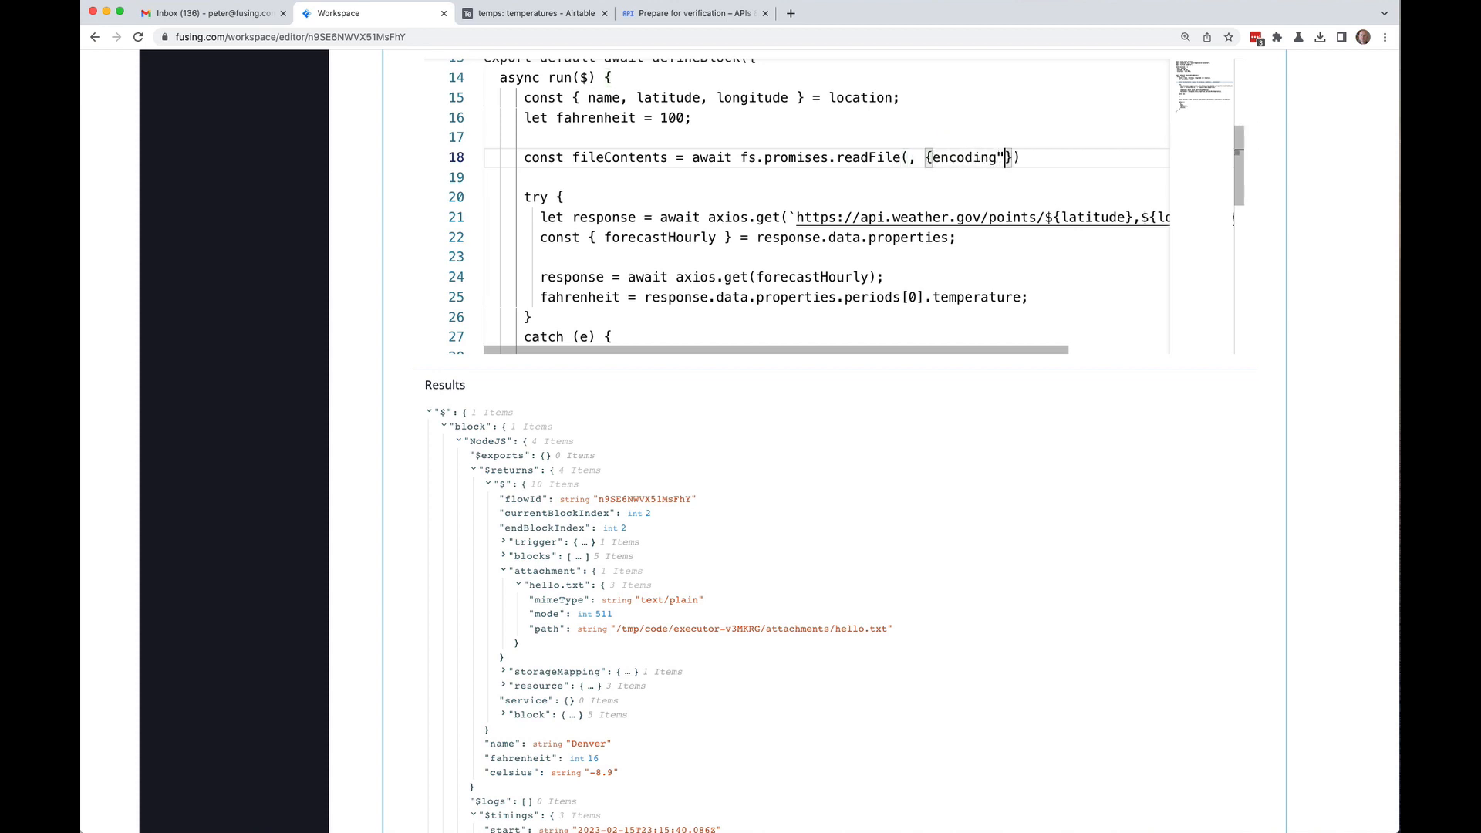
type(" \"utf8\"}")
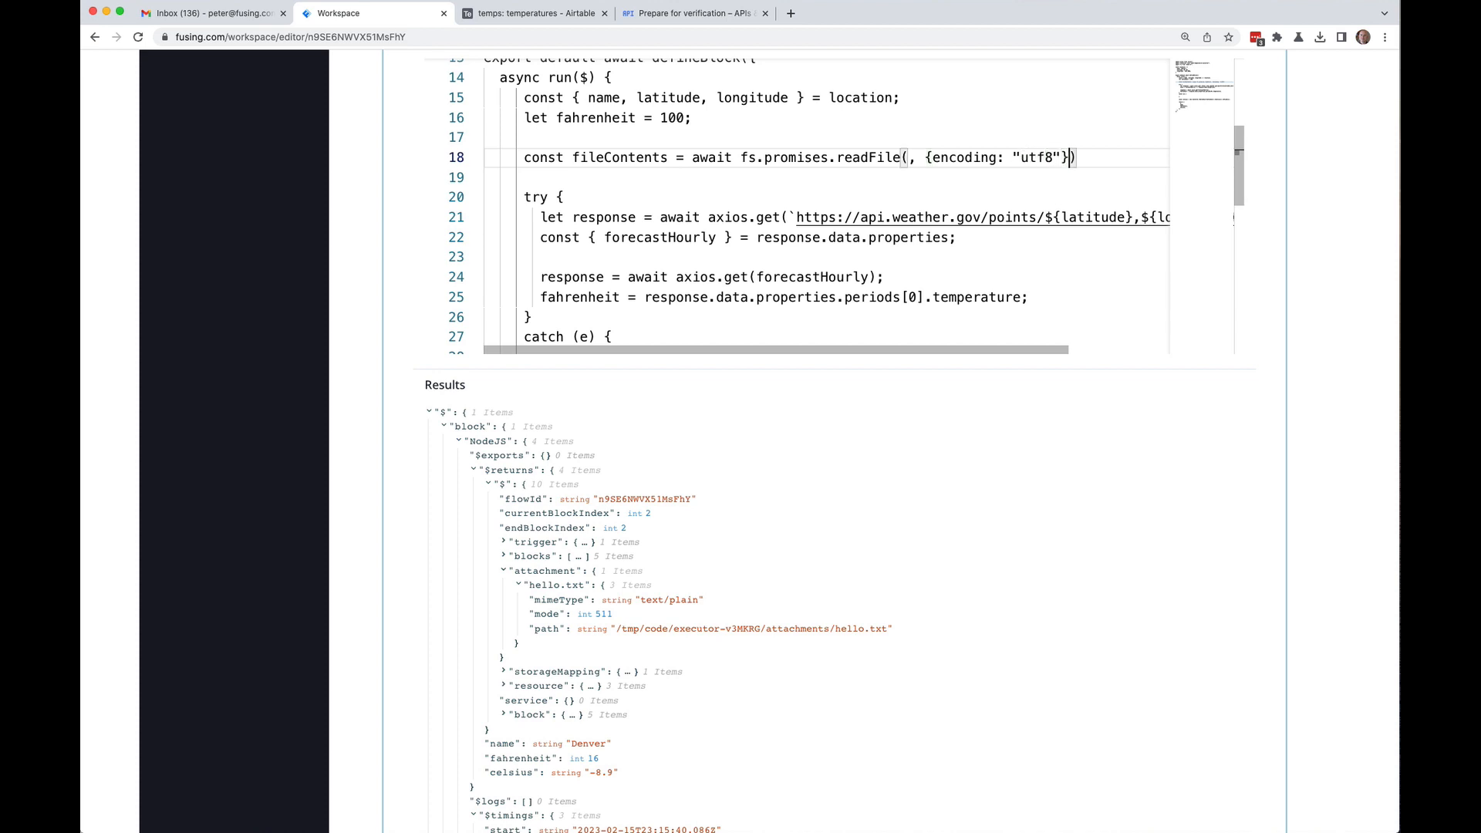
type(")l")
key("BackSpace")
type(";")
Step: Fill the readFile path argument with $.attachment["hello.txt"].path
key("Left")
key("Left")
key("Left")
left_click(914, 157)
type("$.")
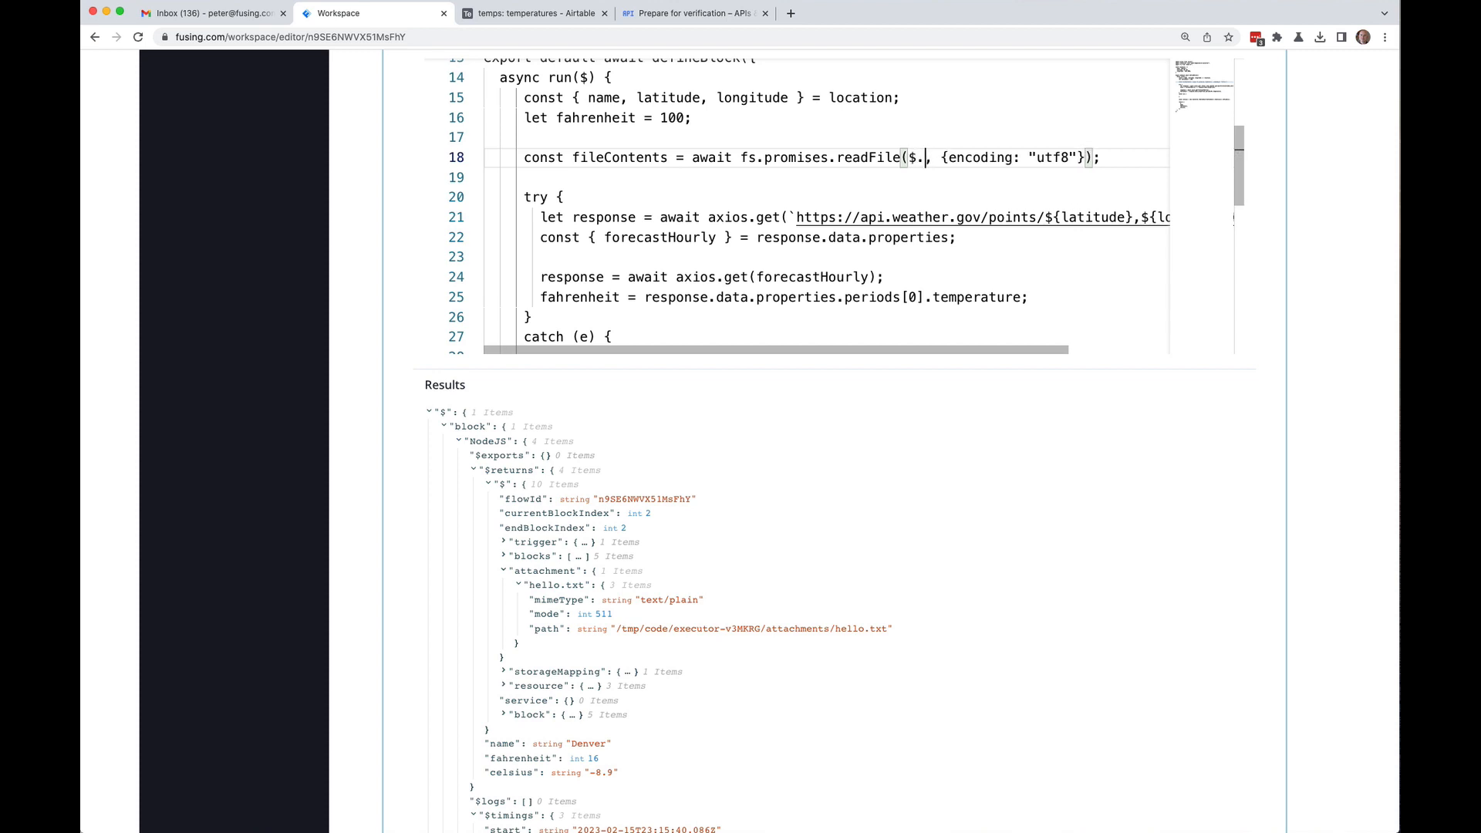
type("att")
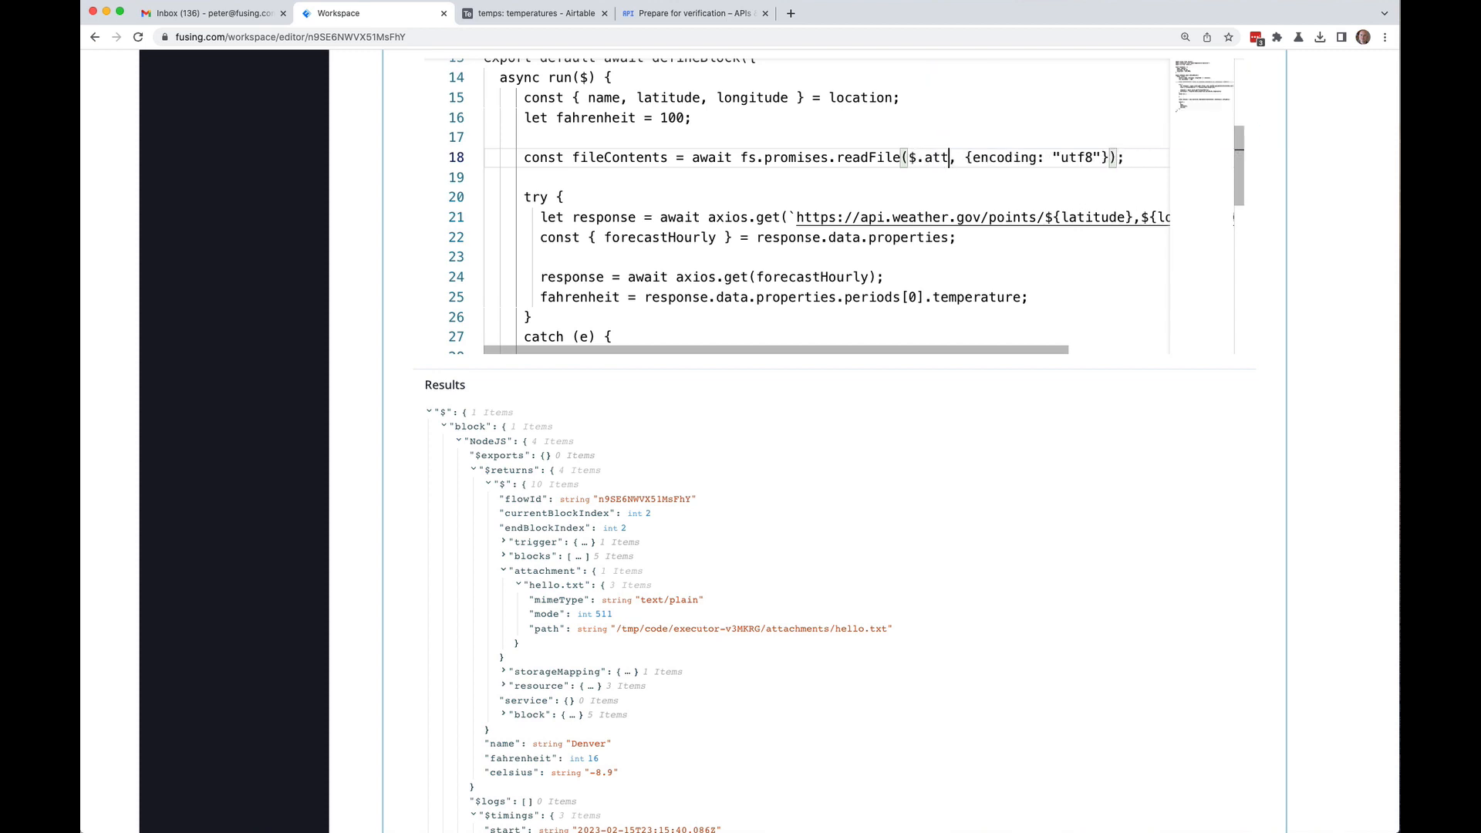
type("achment")
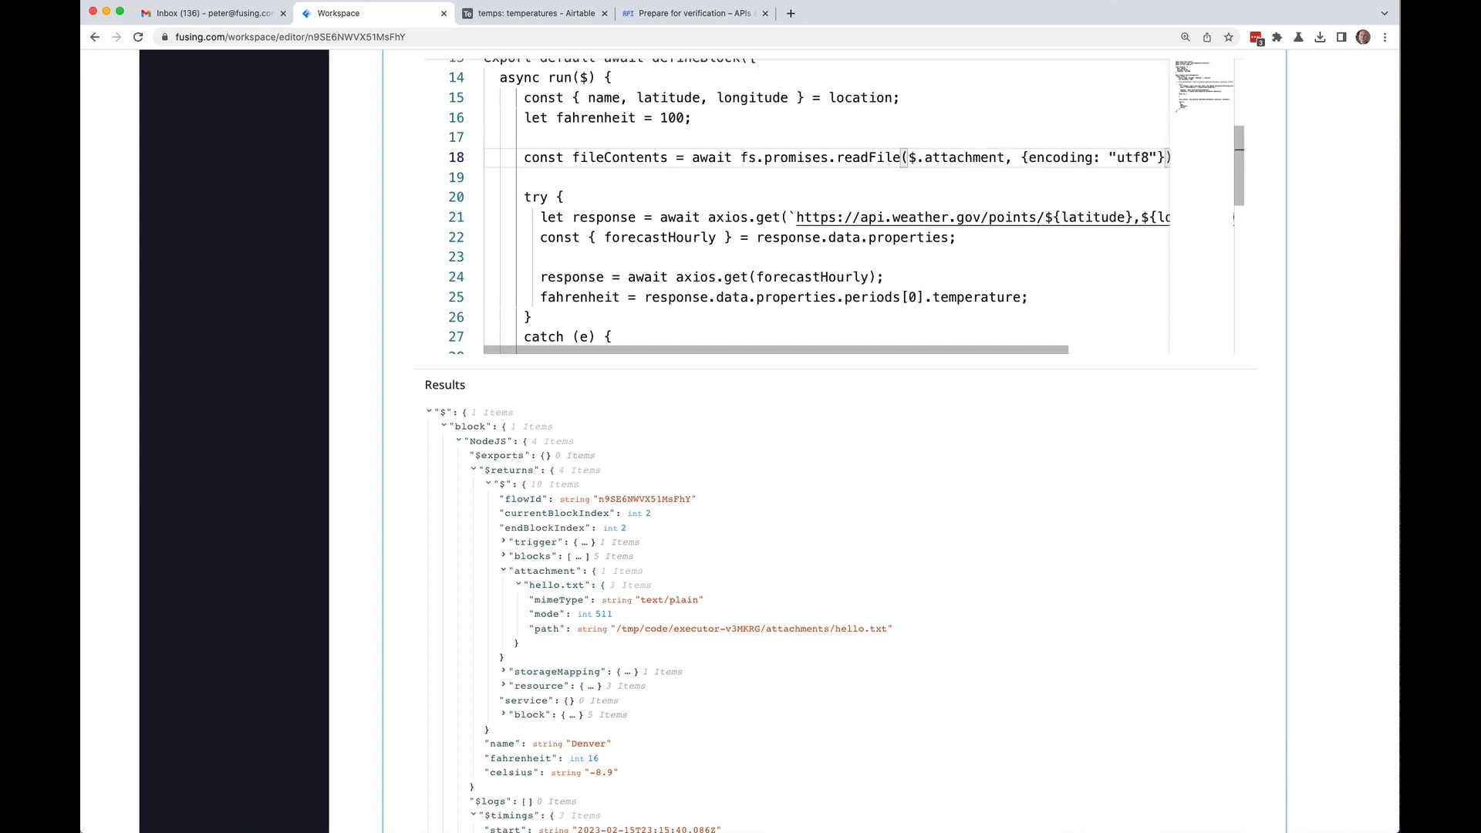
type("[]\"hello.t")
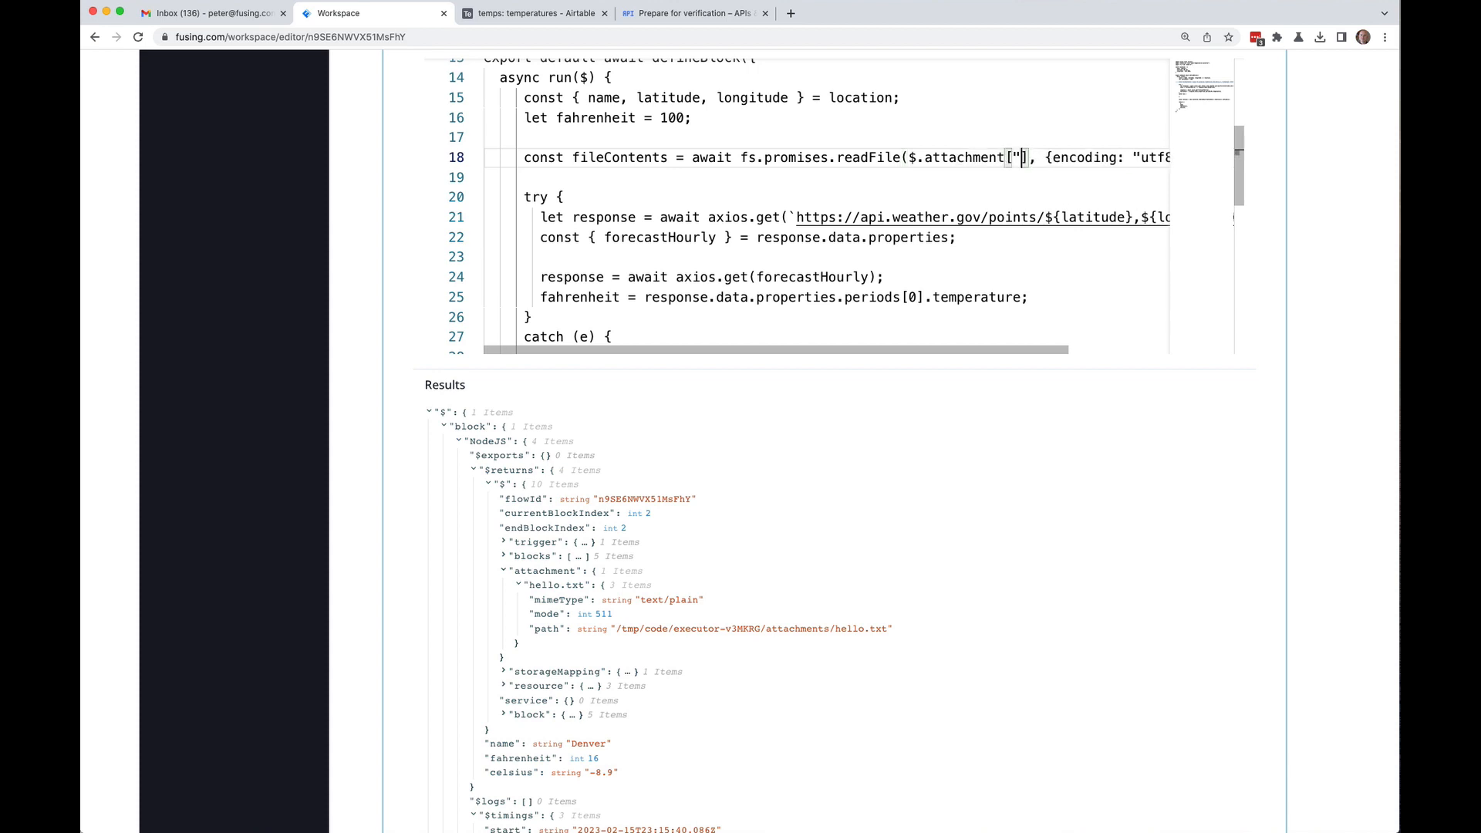
type("xt\"")
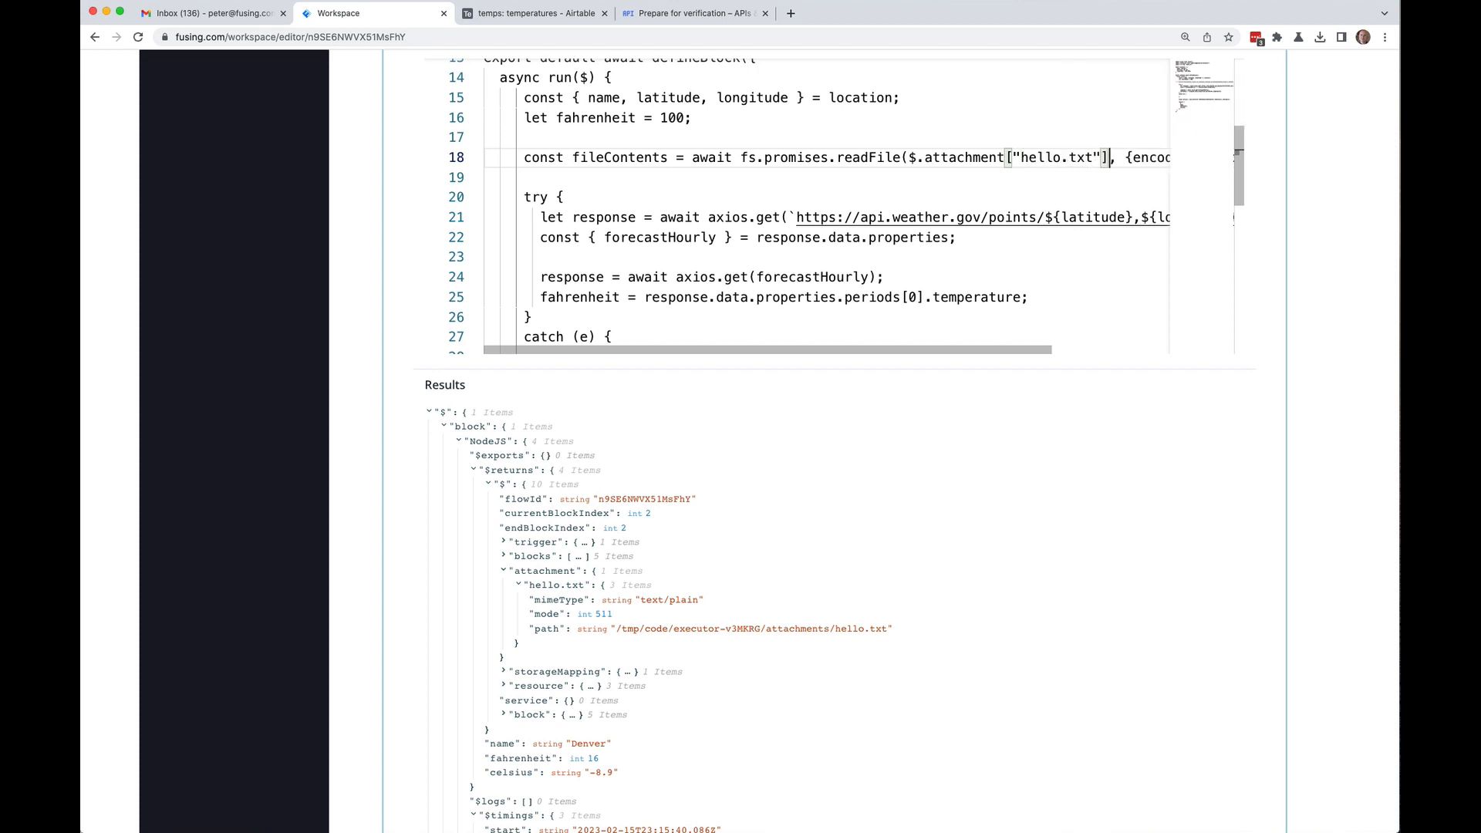
type(".pat")
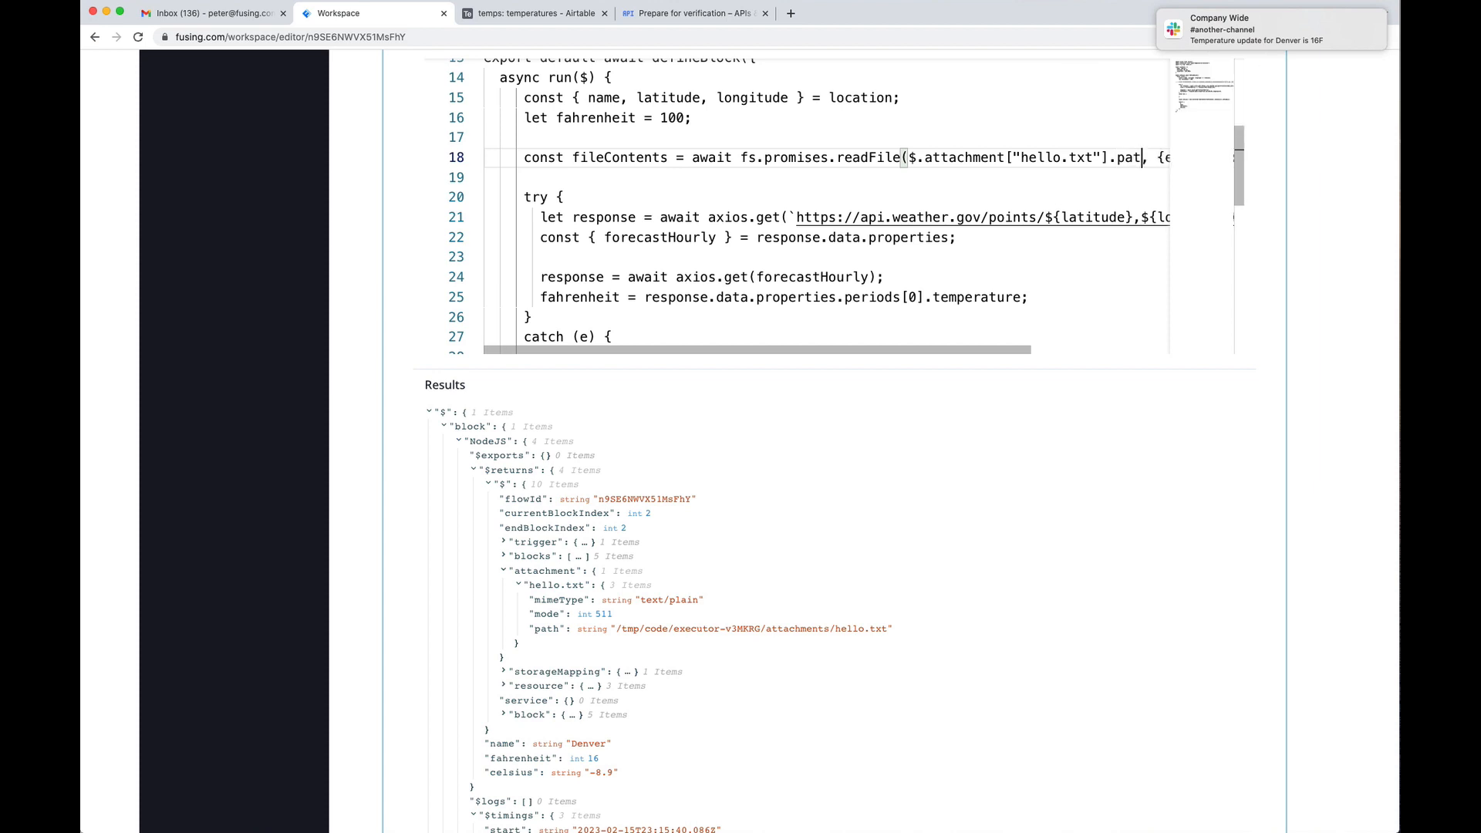
type("h")
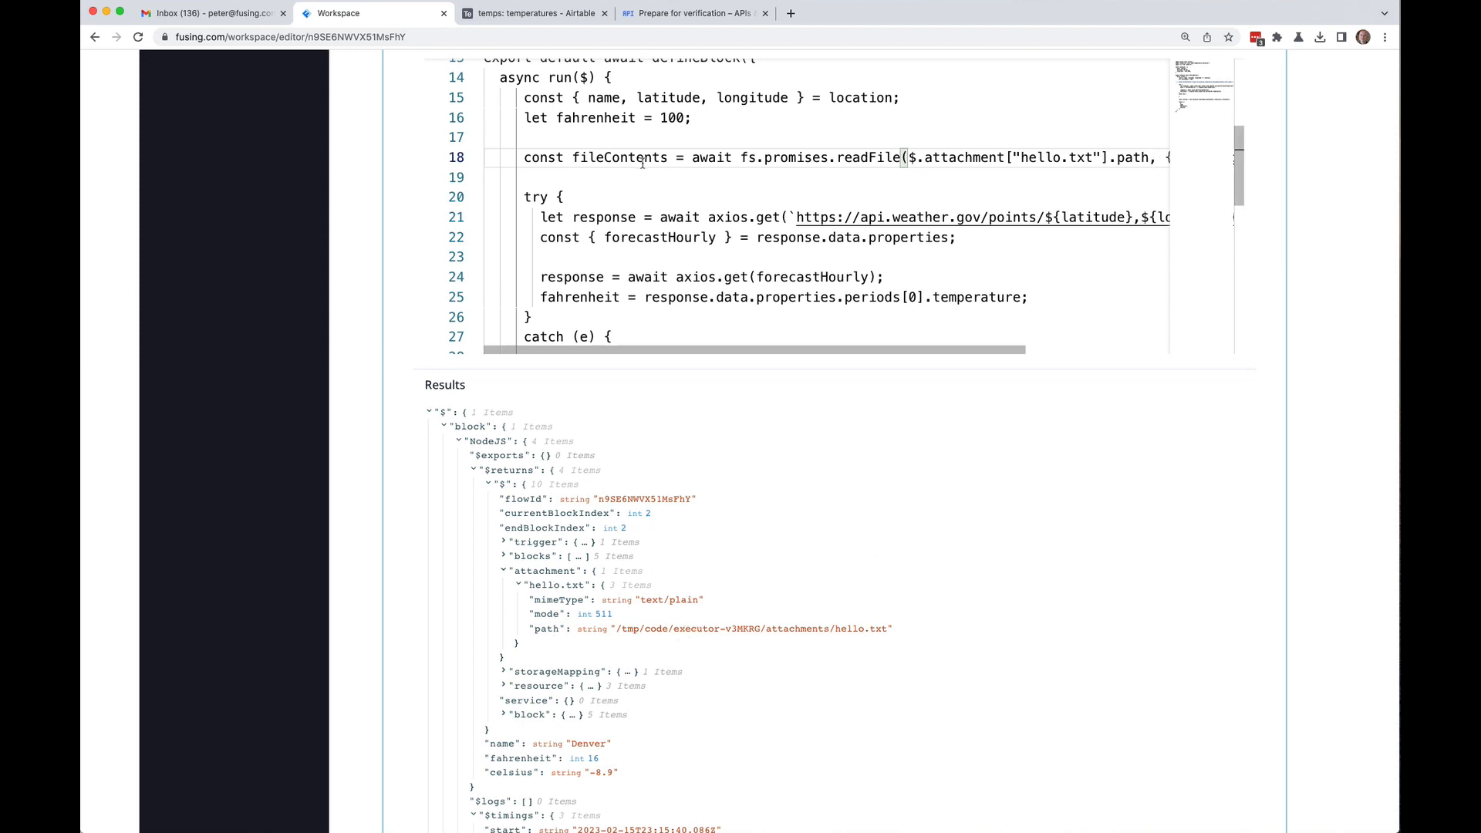
scroll(642, 162, "down", 5)
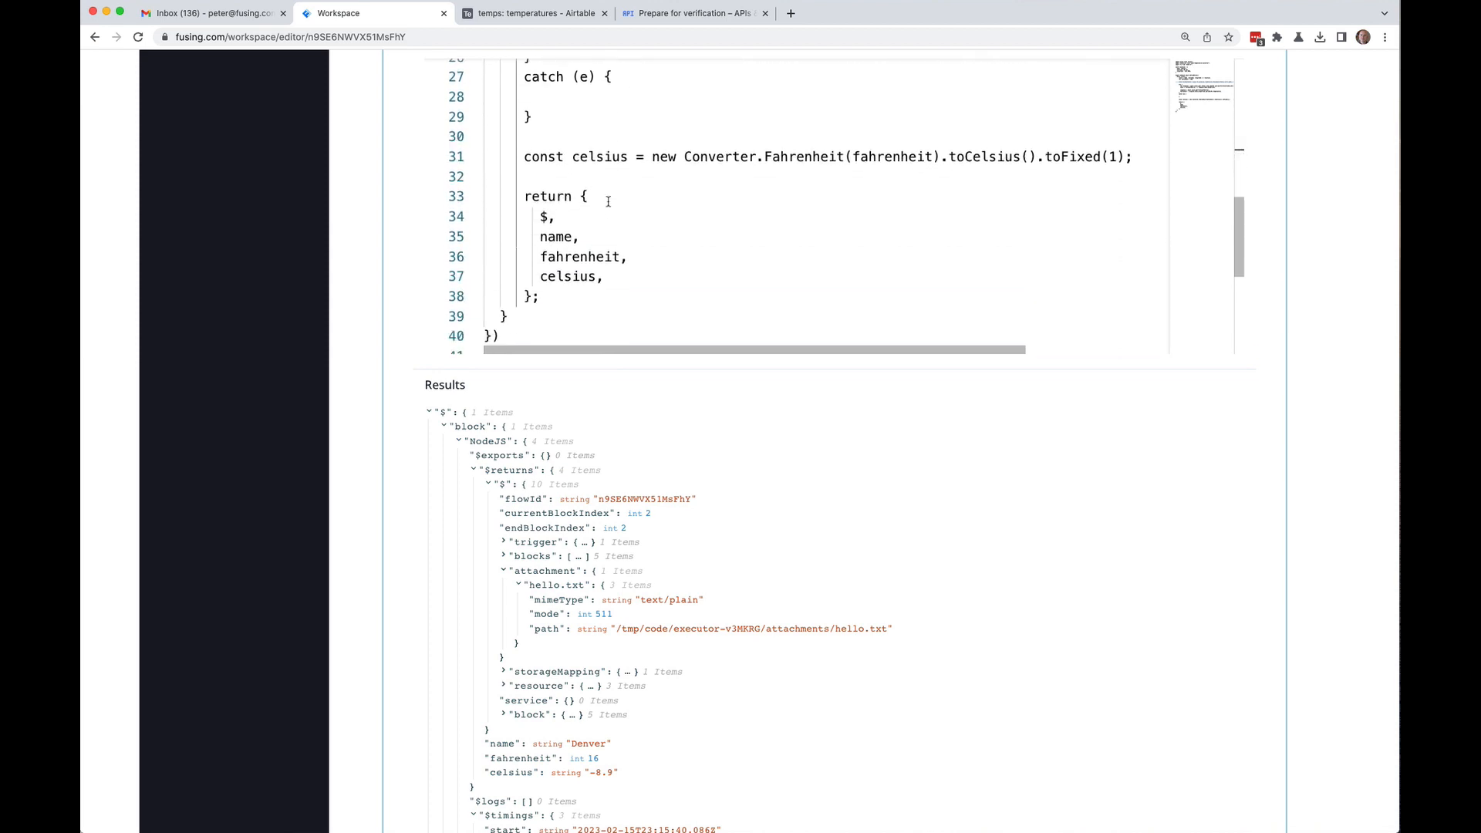
Step: Comment out the $ entry as //$ and add fileContents to the returned object
left_click(542, 219)
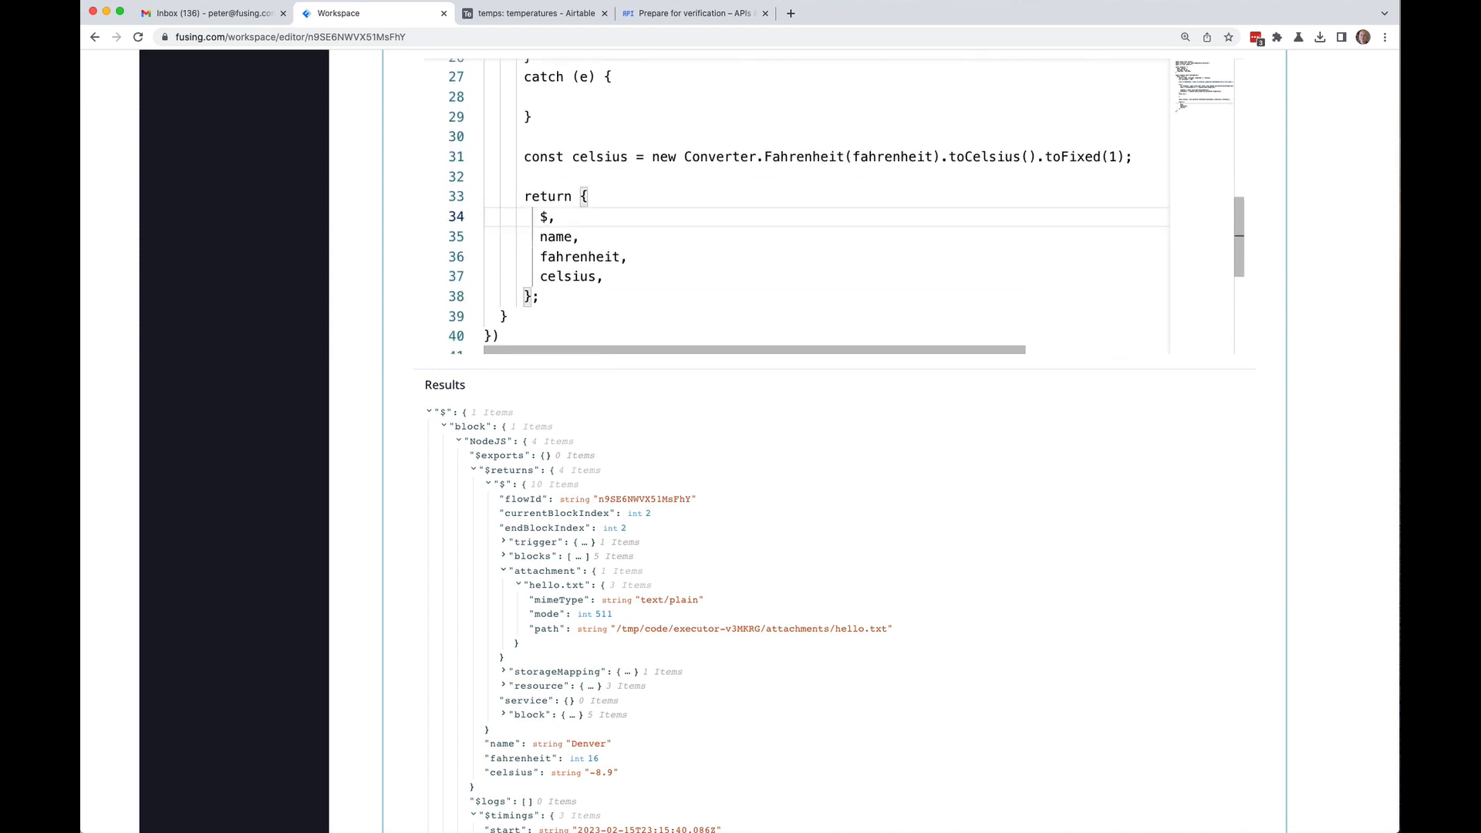
type("//")
key("Up")
key("End")
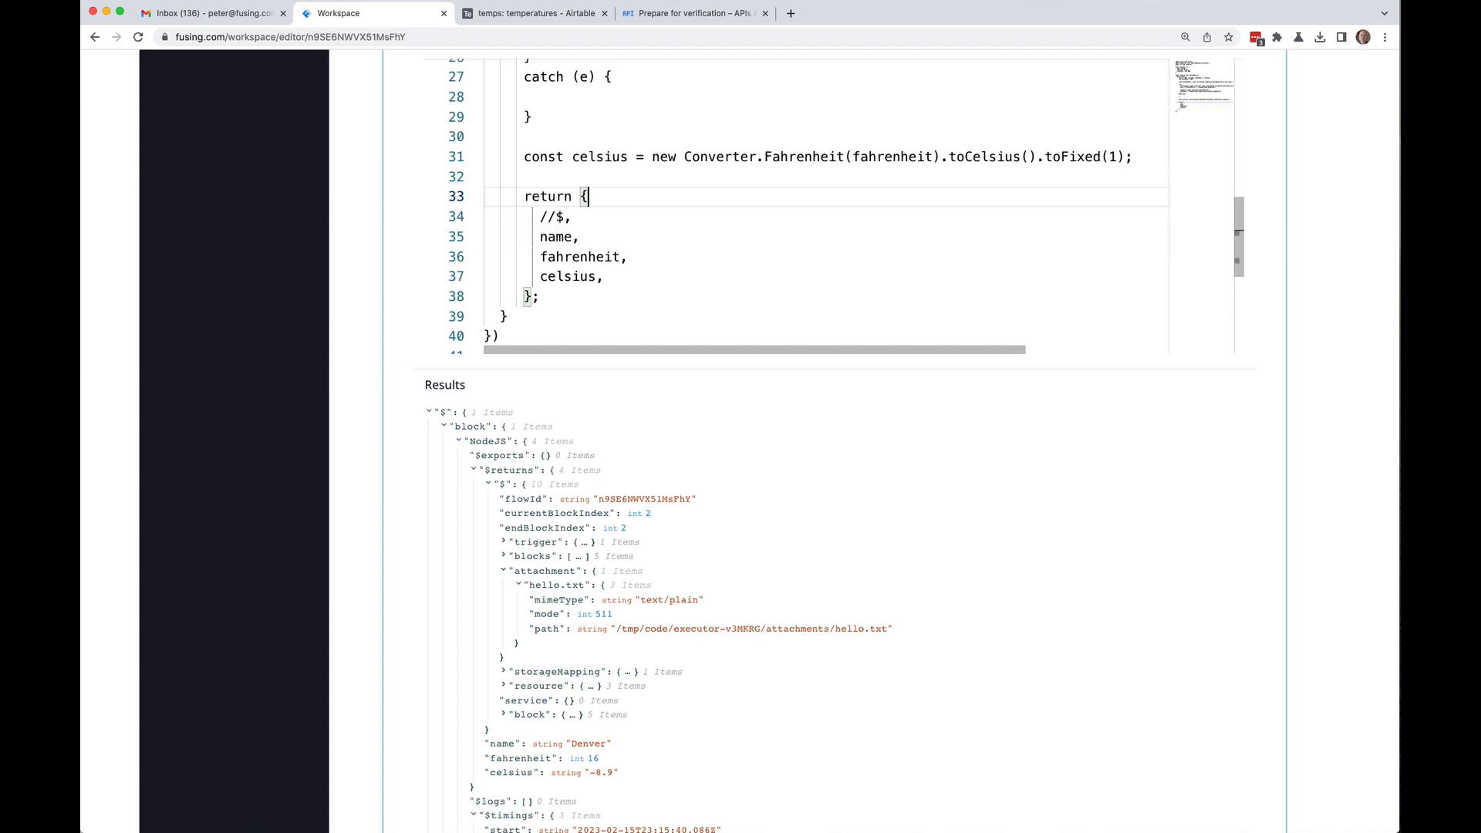
key("Return")
type("fileContents,")
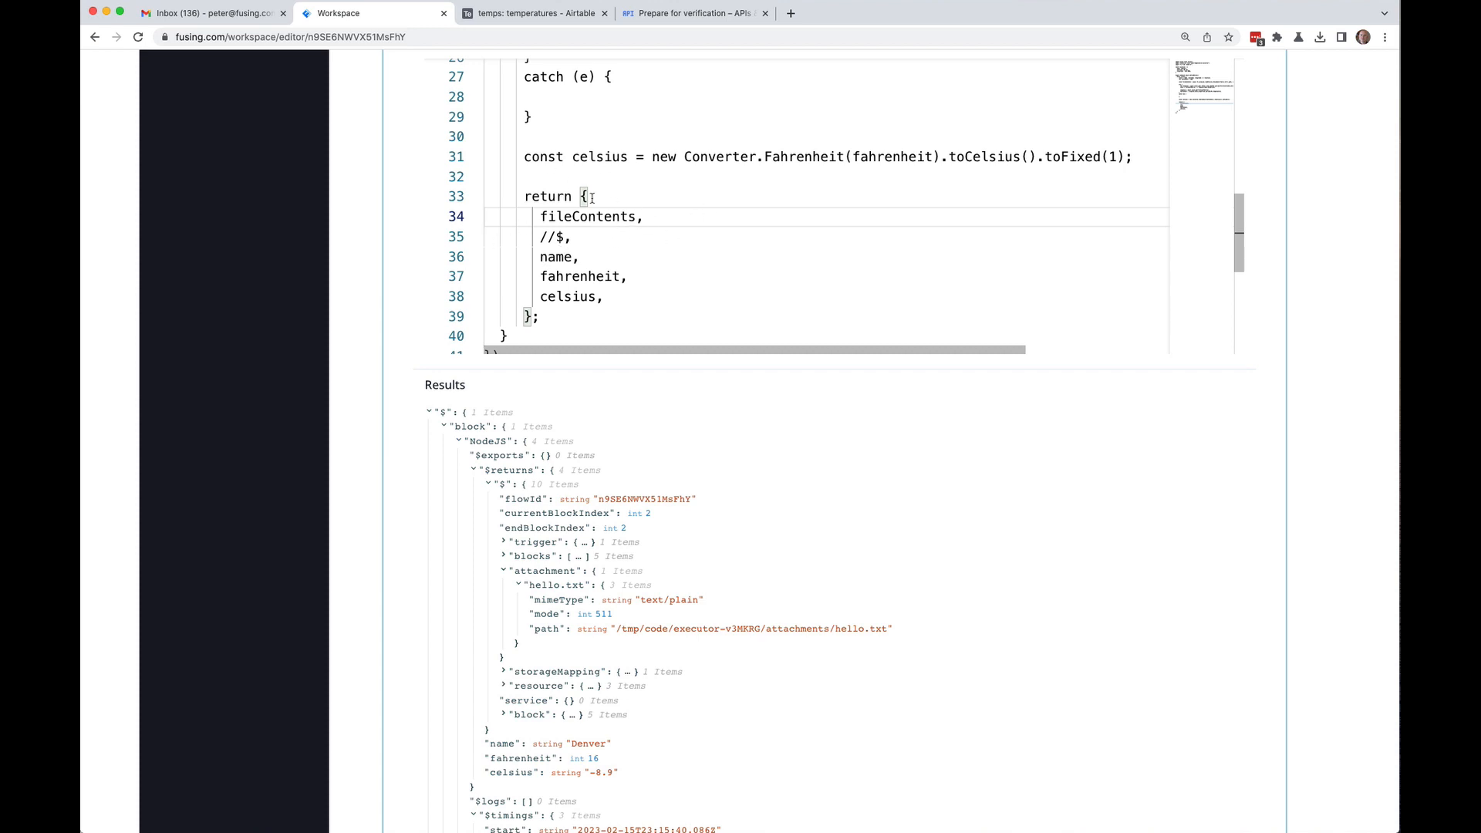
scroll(994, 215, "down", 3)
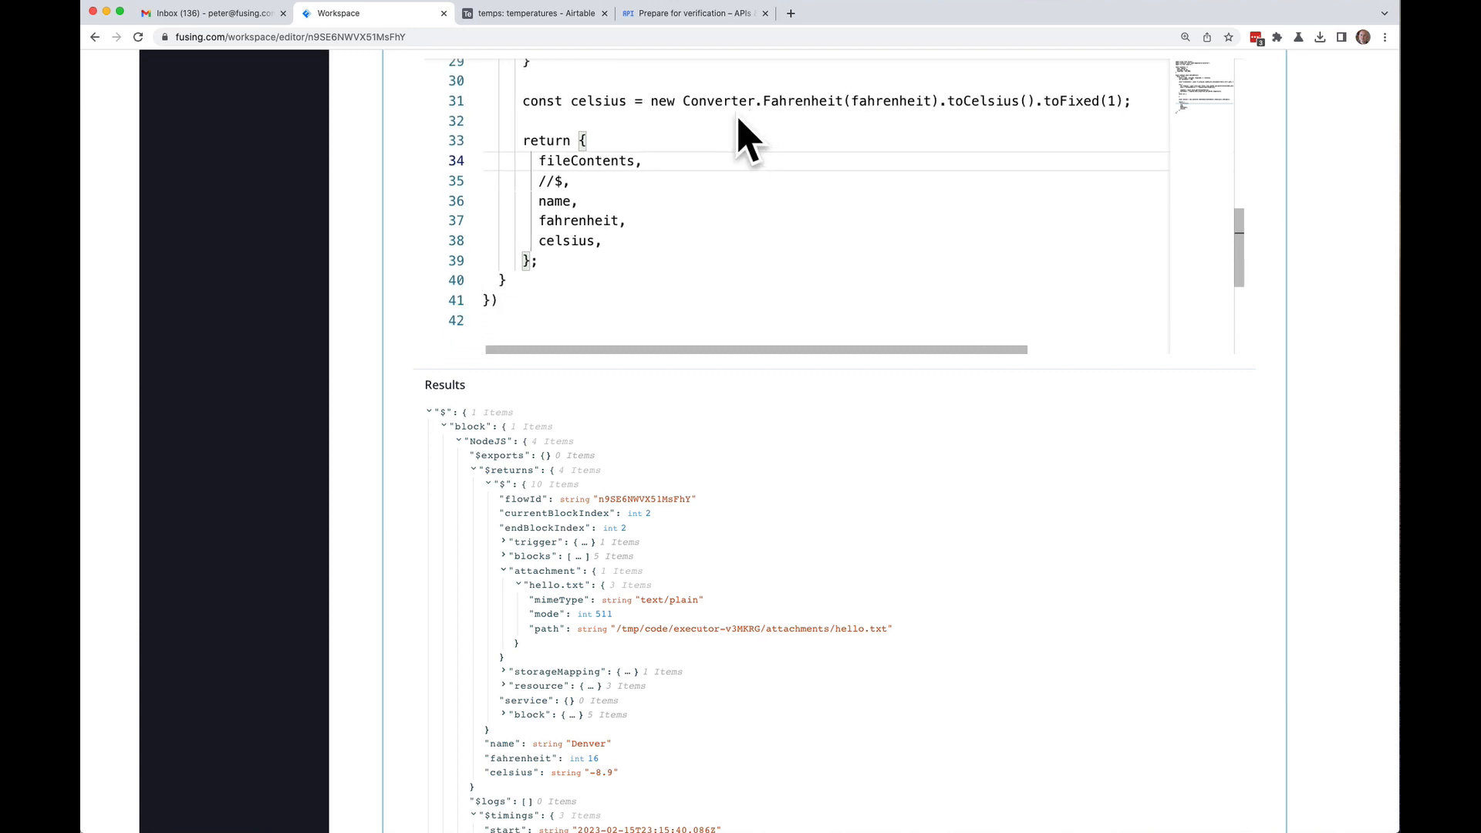
Step: Save the Temperatures flow
scroll(1299, 185, "up", 20)
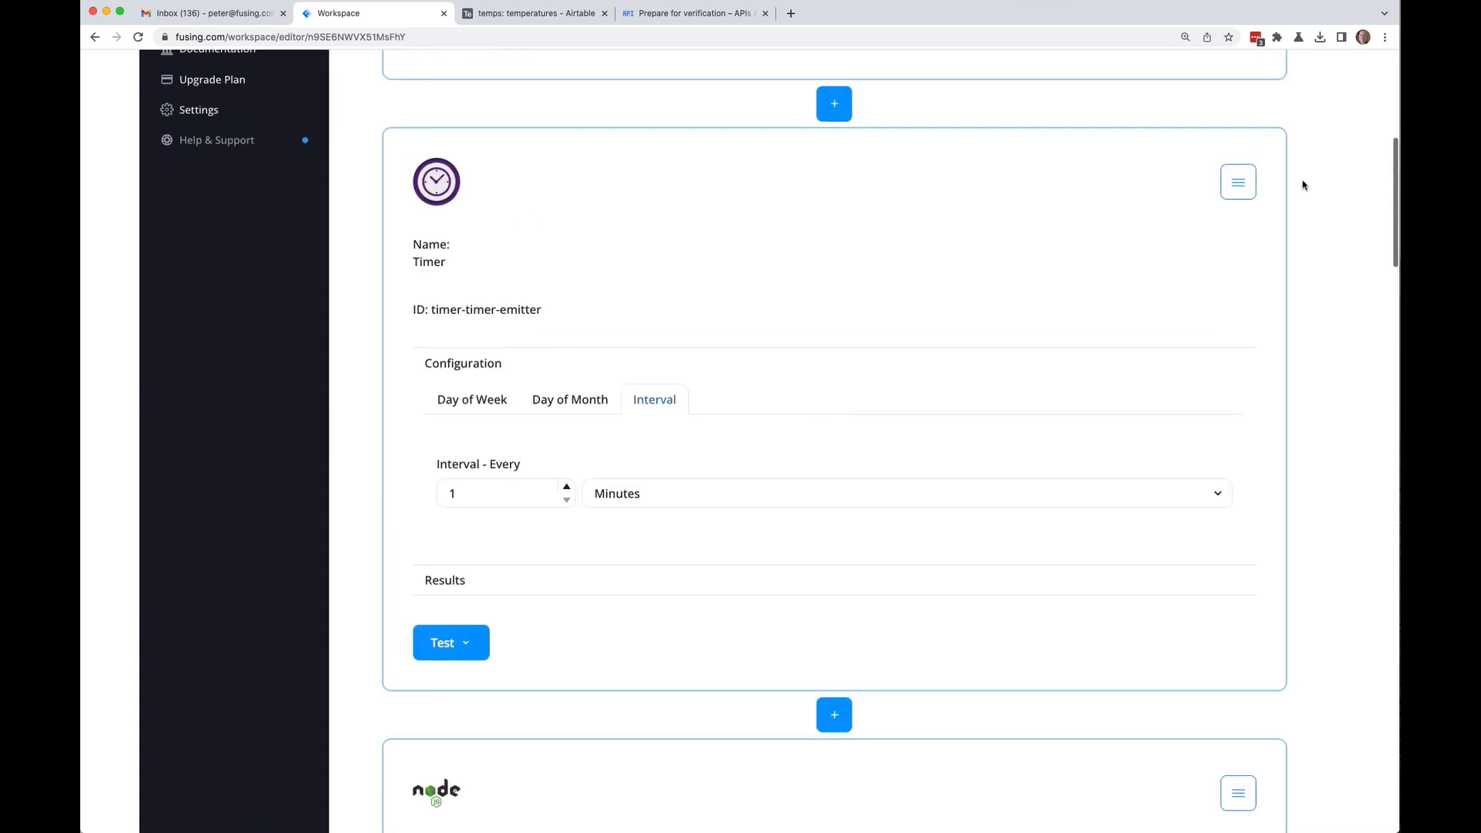
left_click(1262, 151)
left_click(1232, 189)
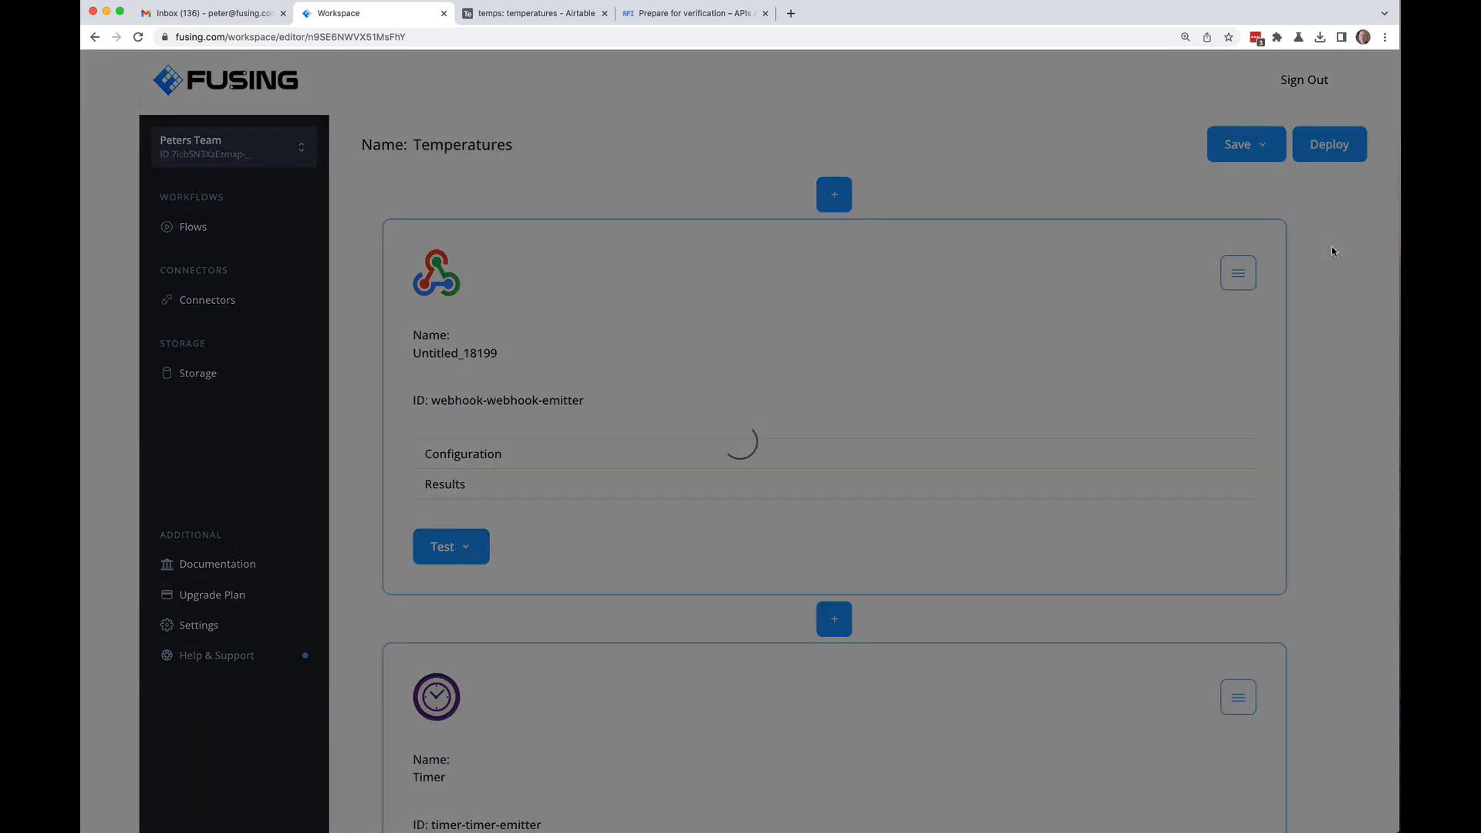
Step: Test only the NodeJS block and check fileContents "hello there from a file" alongside Denver, 16, -8.9
scroll(1331, 253, "down", 20)
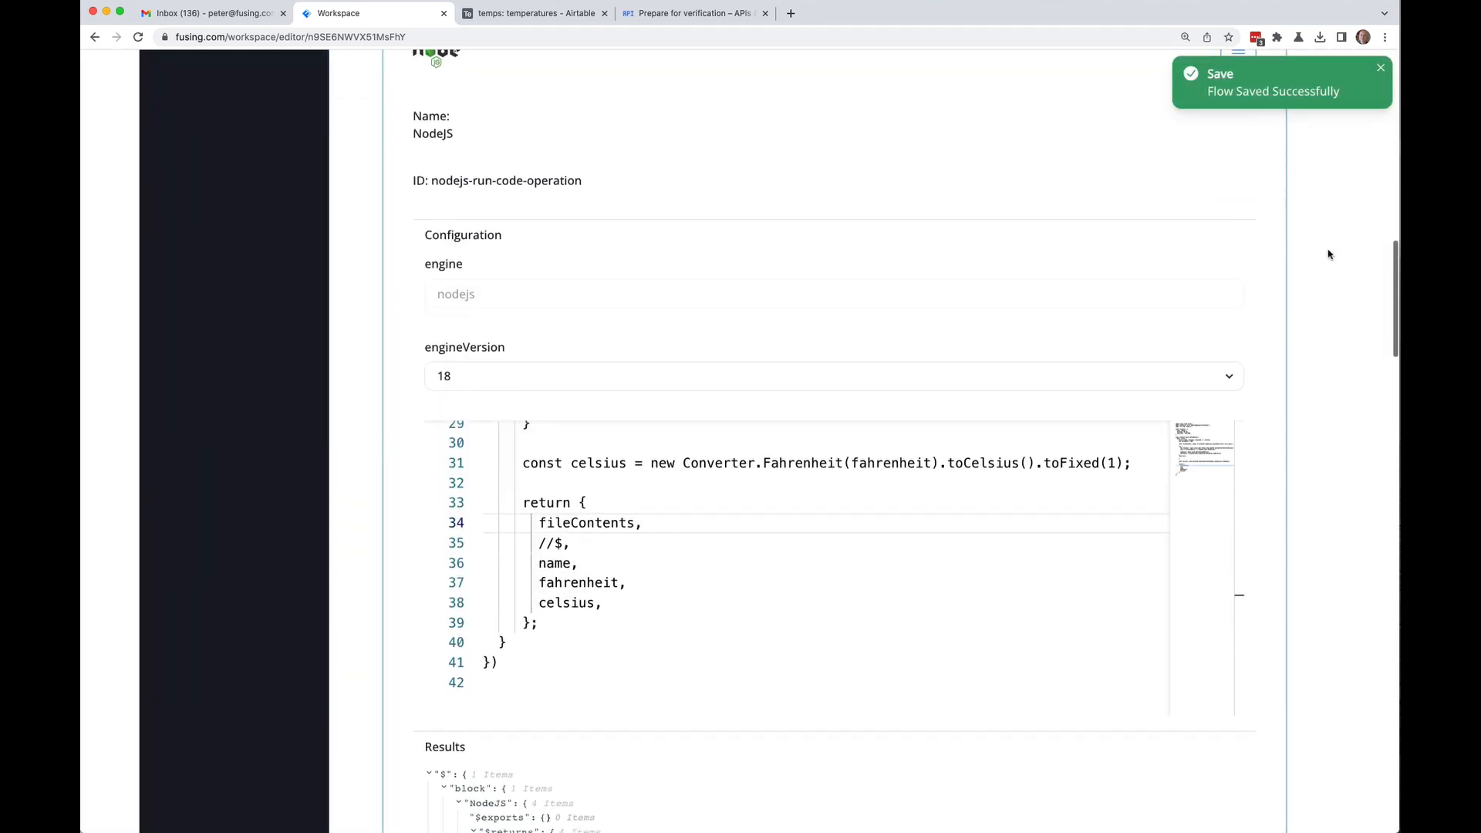
scroll(1328, 254, "down", 1)
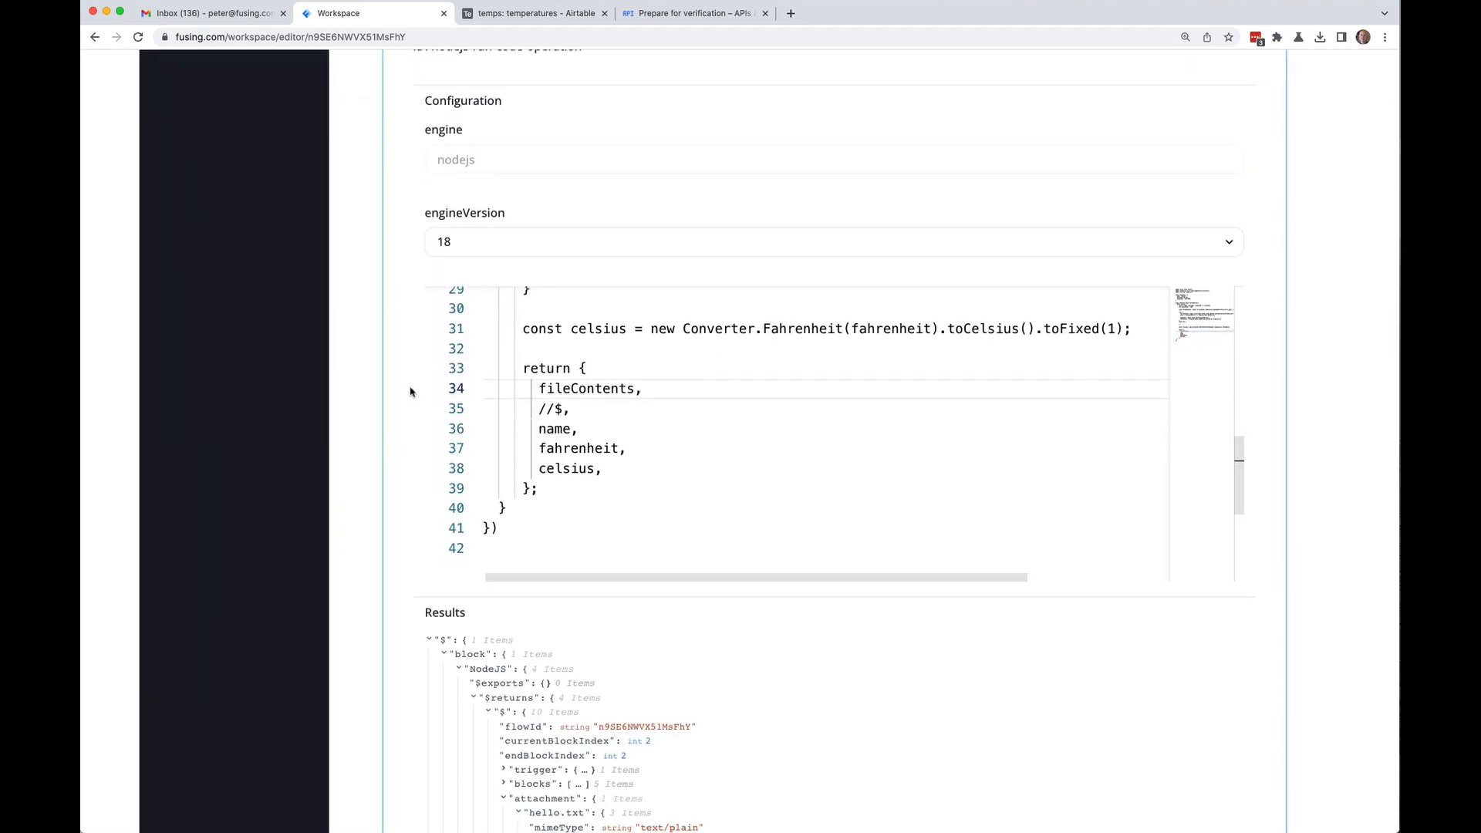
scroll(429, 424, "down", 3)
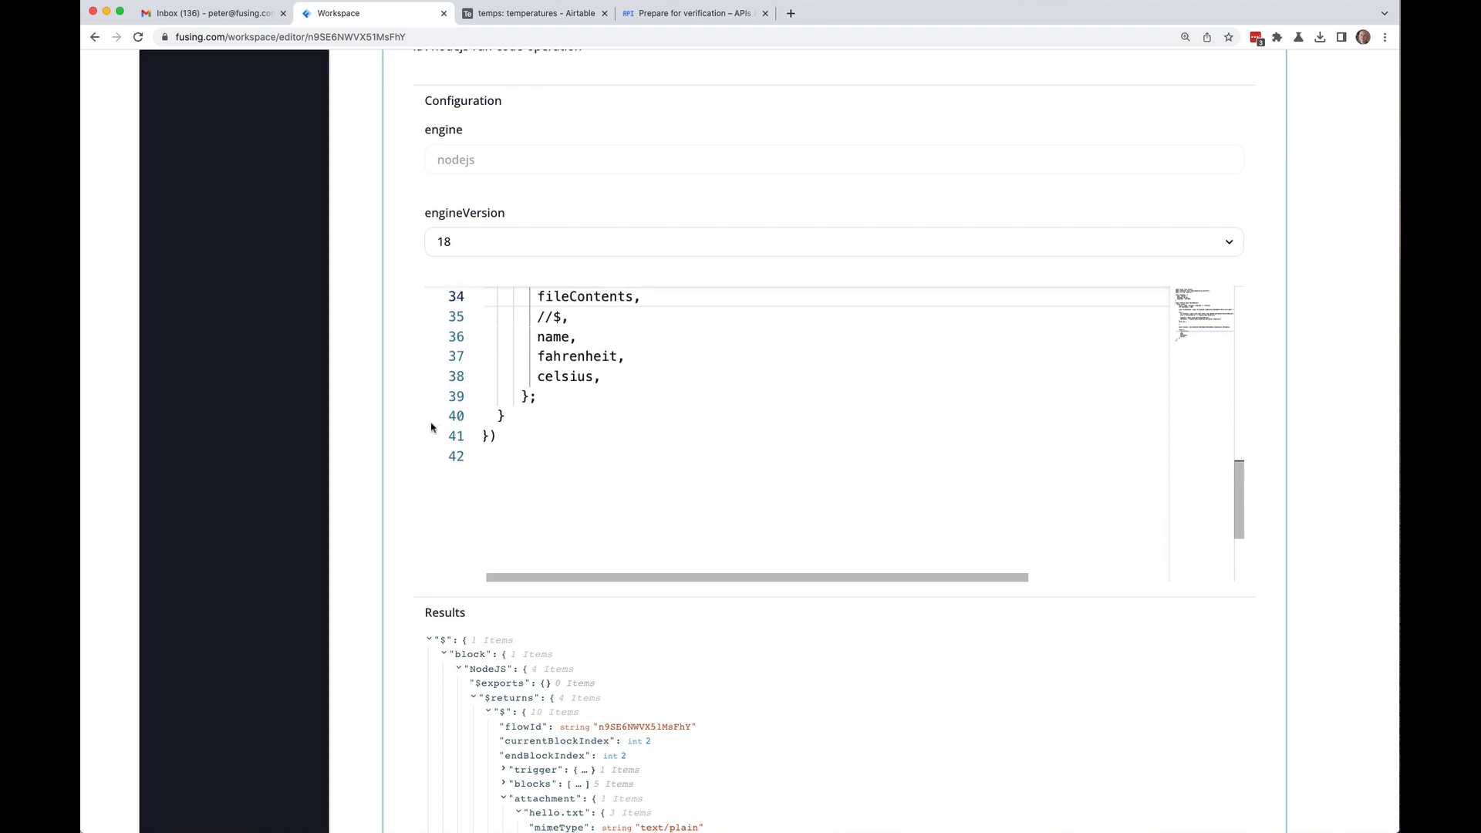
scroll(429, 426, "up", 3)
scroll(337, 420, "down", 10)
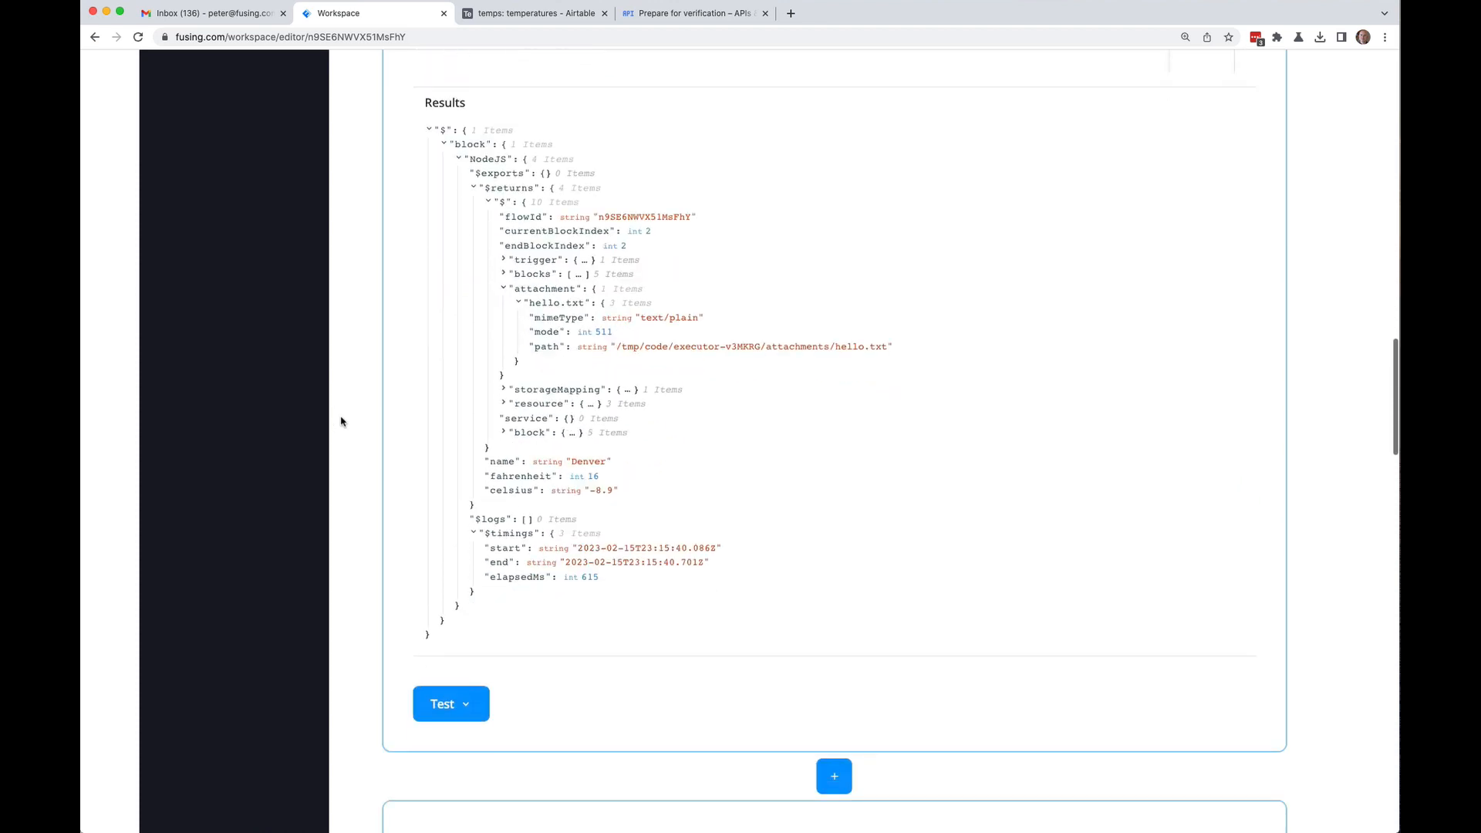
left_click(468, 674)
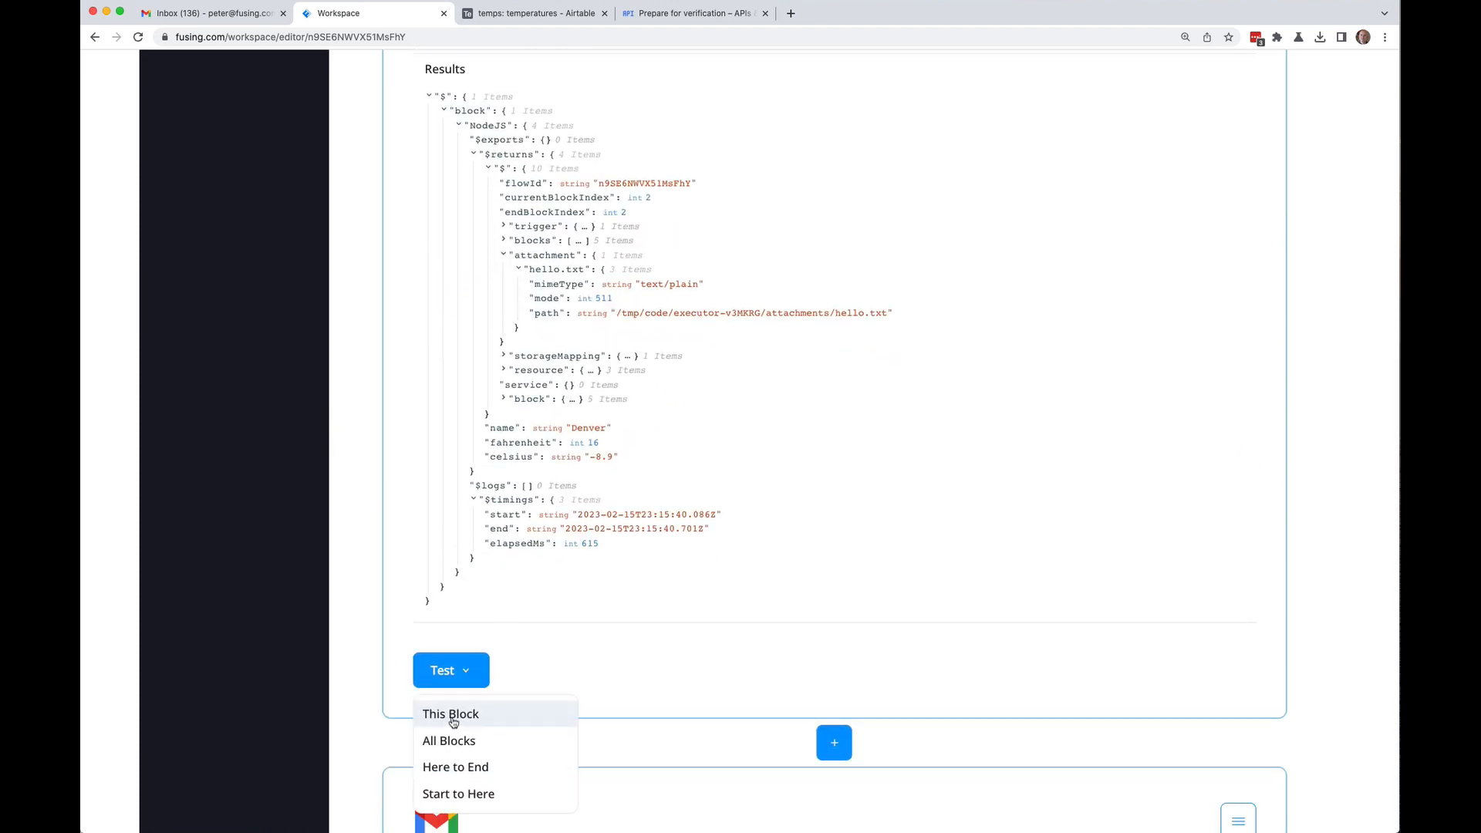
left_click(447, 714)
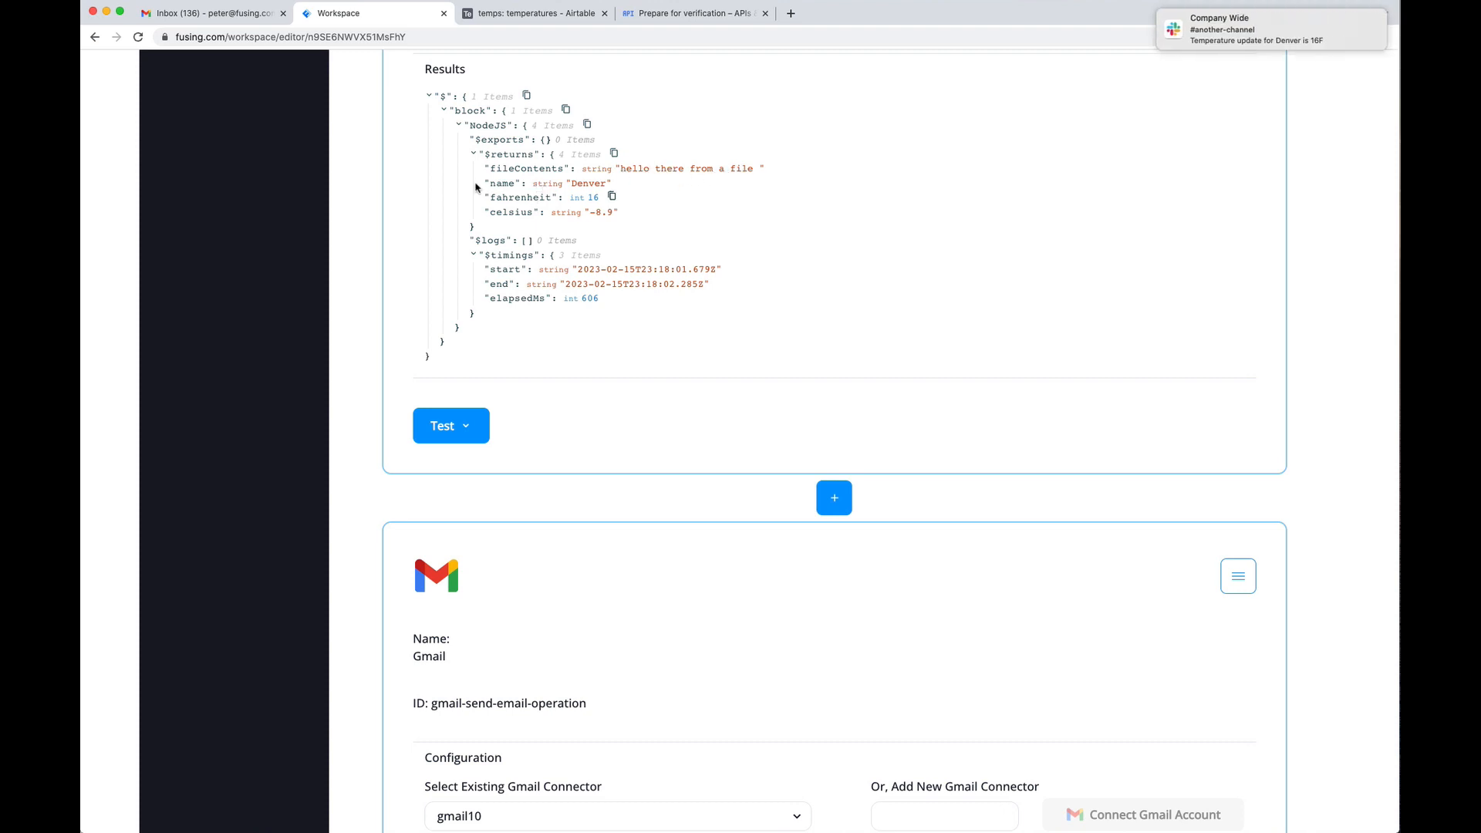
scroll(399, 215, "up", 5)
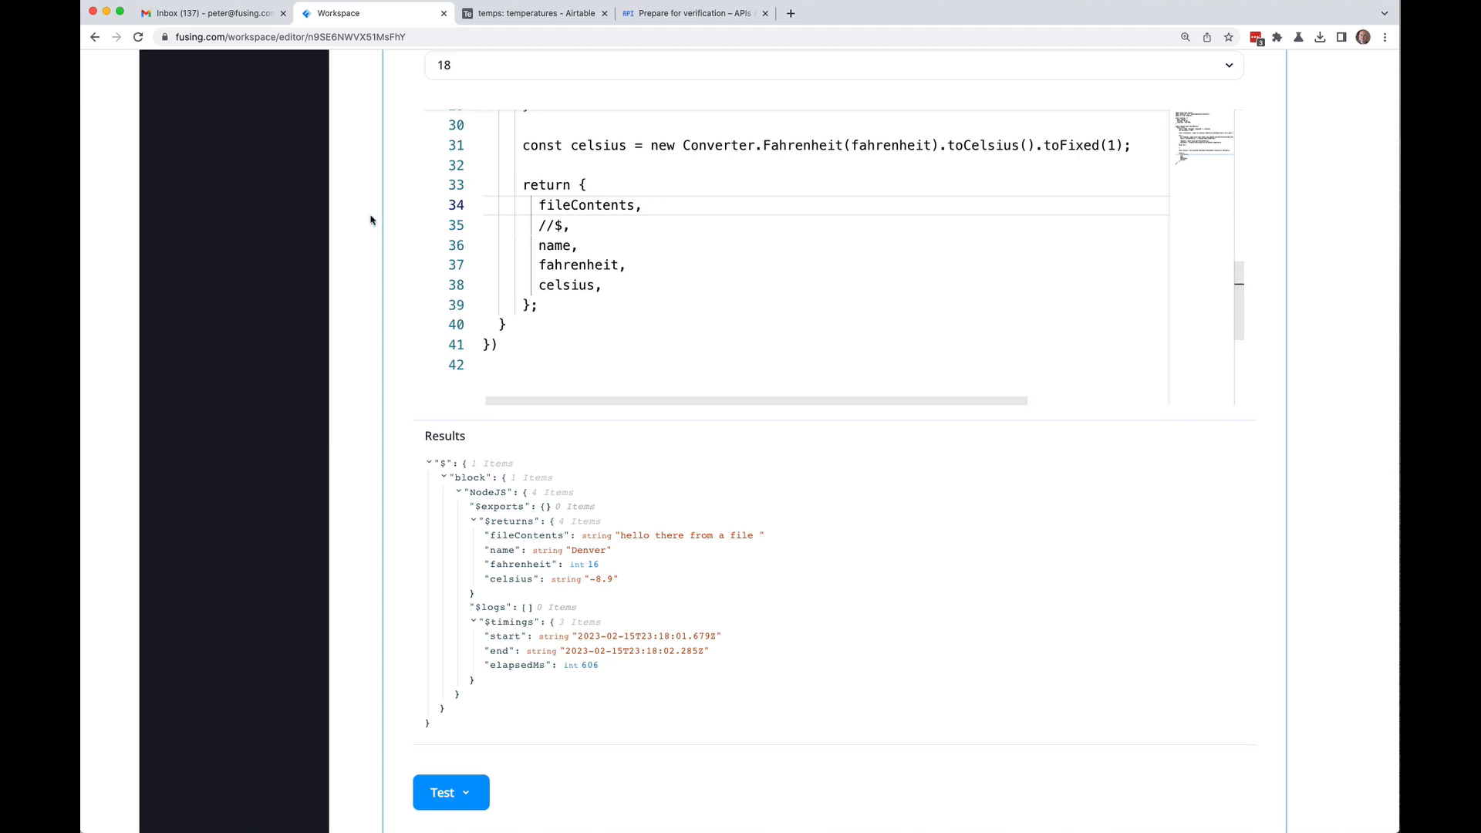
scroll(370, 220, "down", 3)
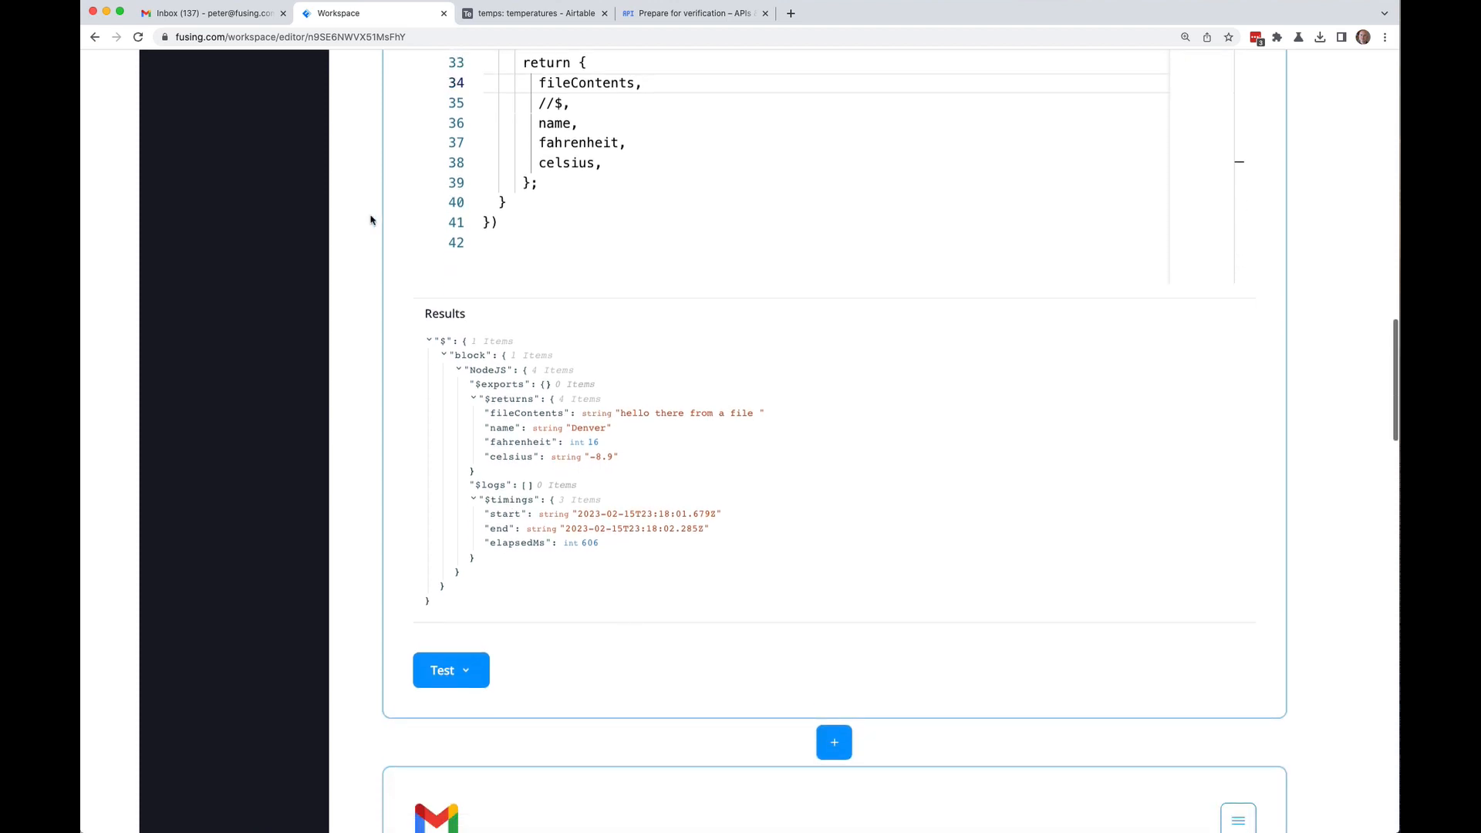
scroll(374, 216, "up", 1)
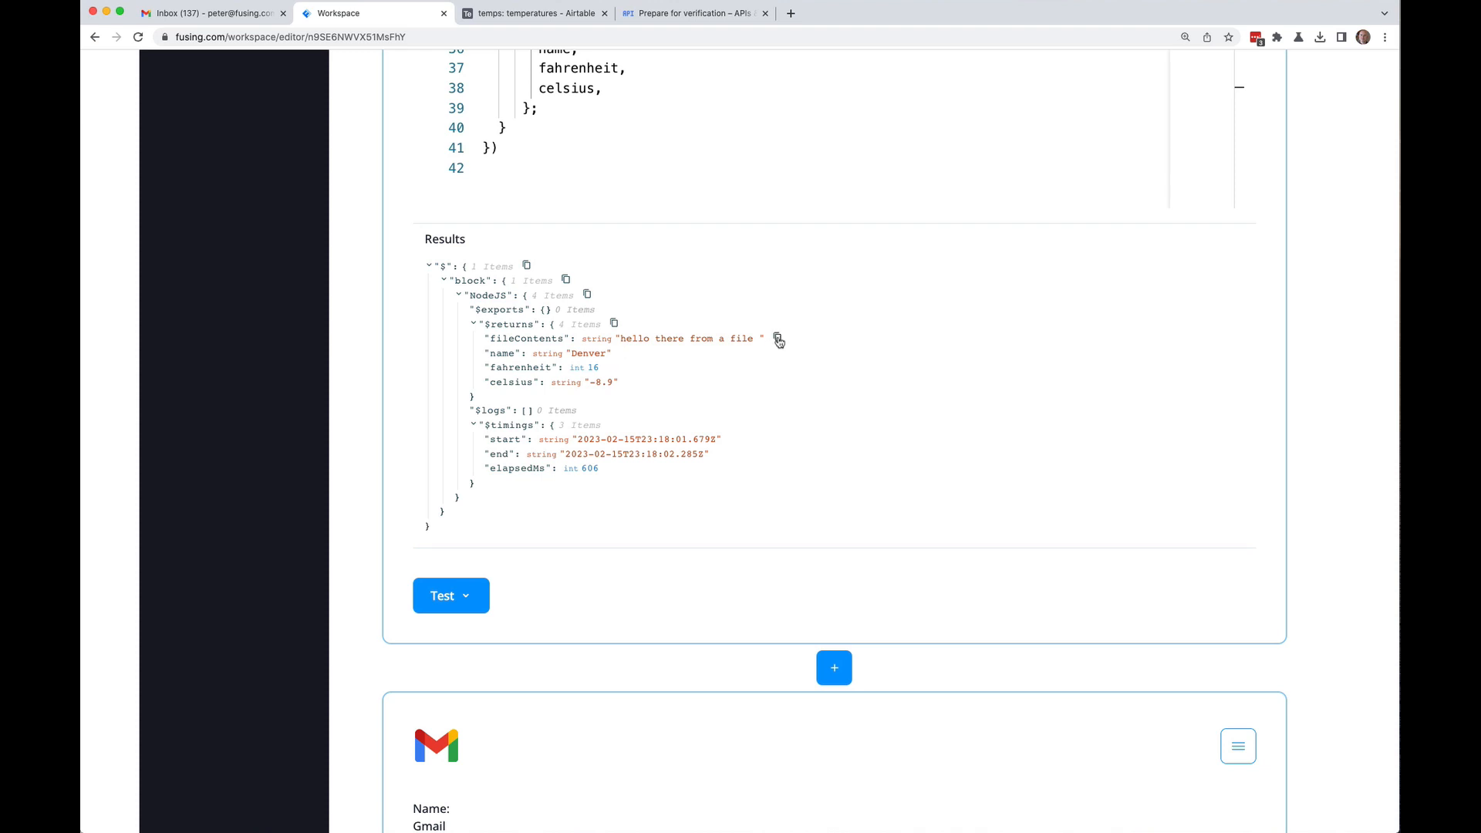
Step: End the Gmail message with 'BTW - the contents of your file is ${{$.block.NodeJS.$returns.fileContents}}'
left_click(778, 340)
scroll(337, 398, "down", 1)
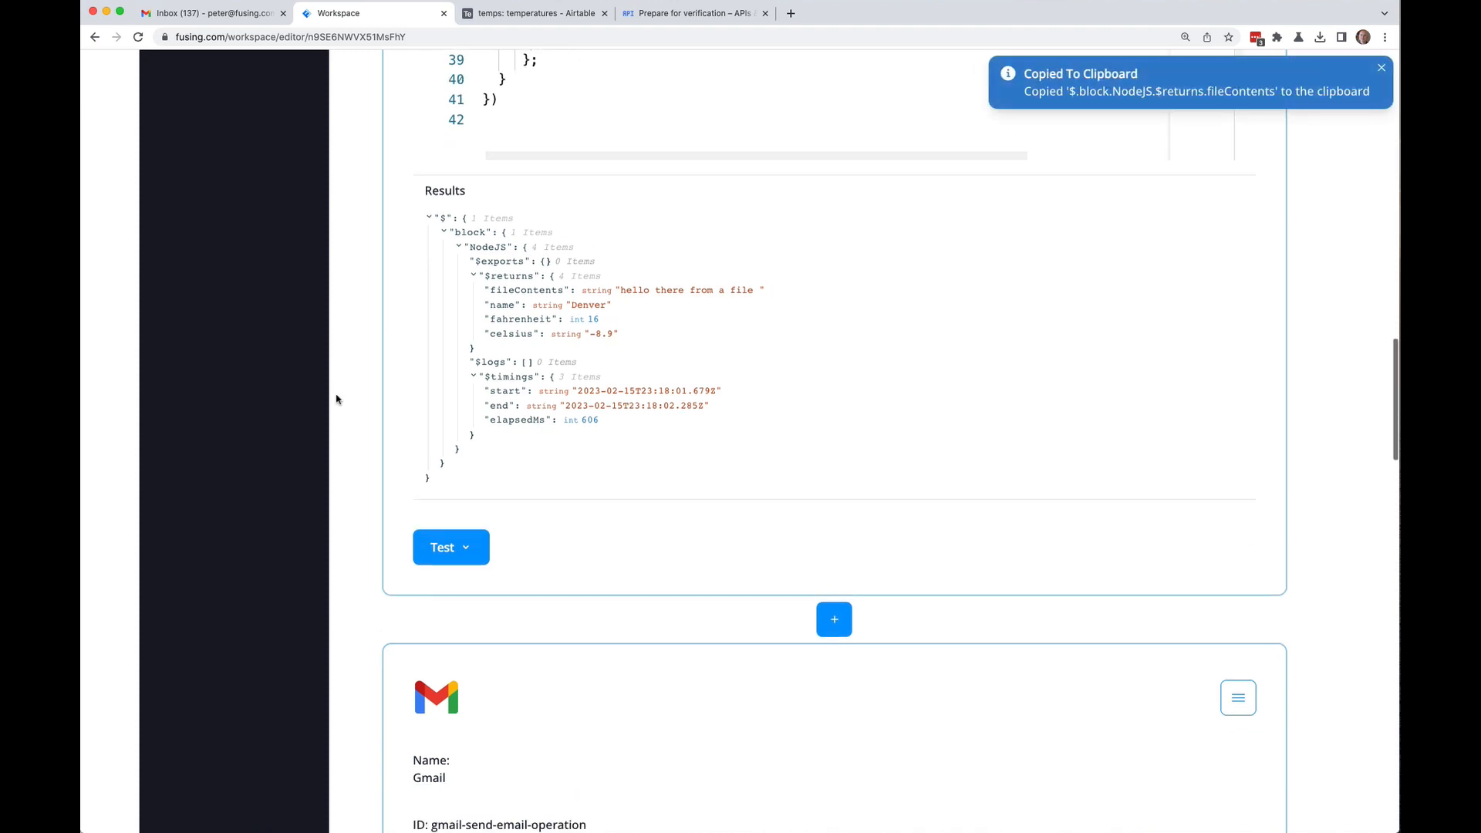
scroll(337, 399, "down", 10)
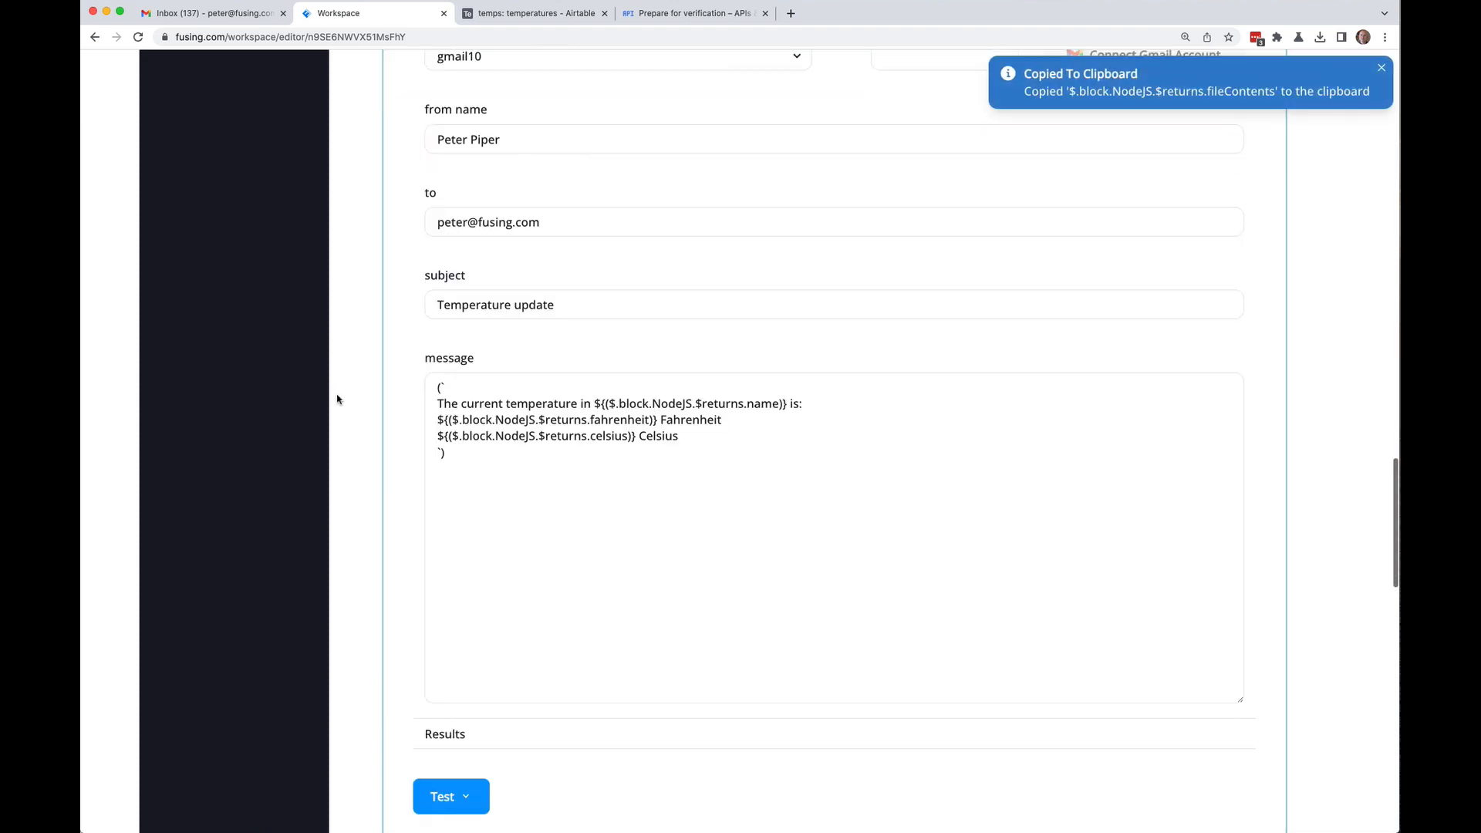
left_click(728, 444)
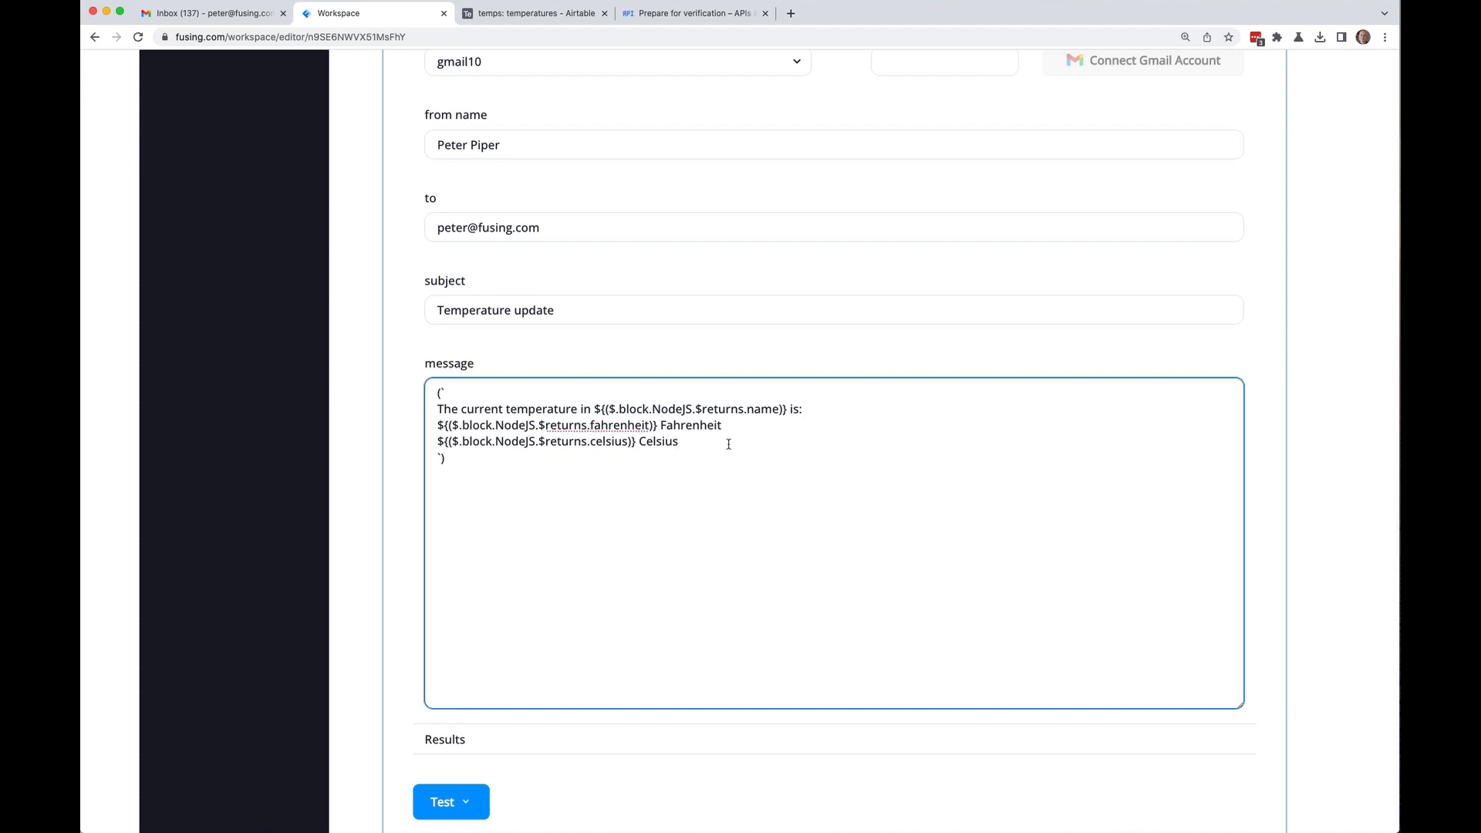
key("Return")
key("Return")
type("BTW - the contents of your file ")
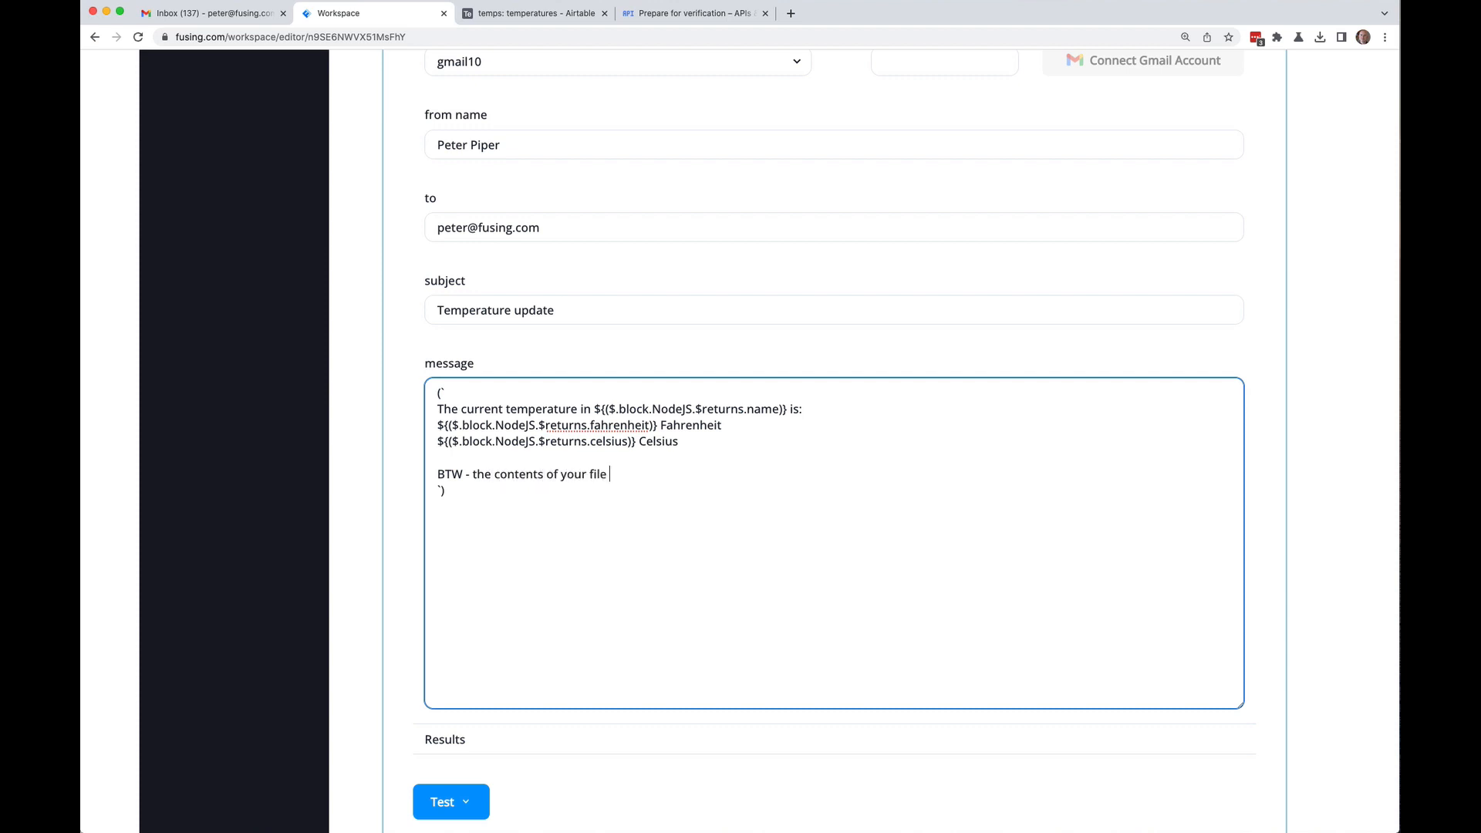
type("is ${}")
key("super+v")
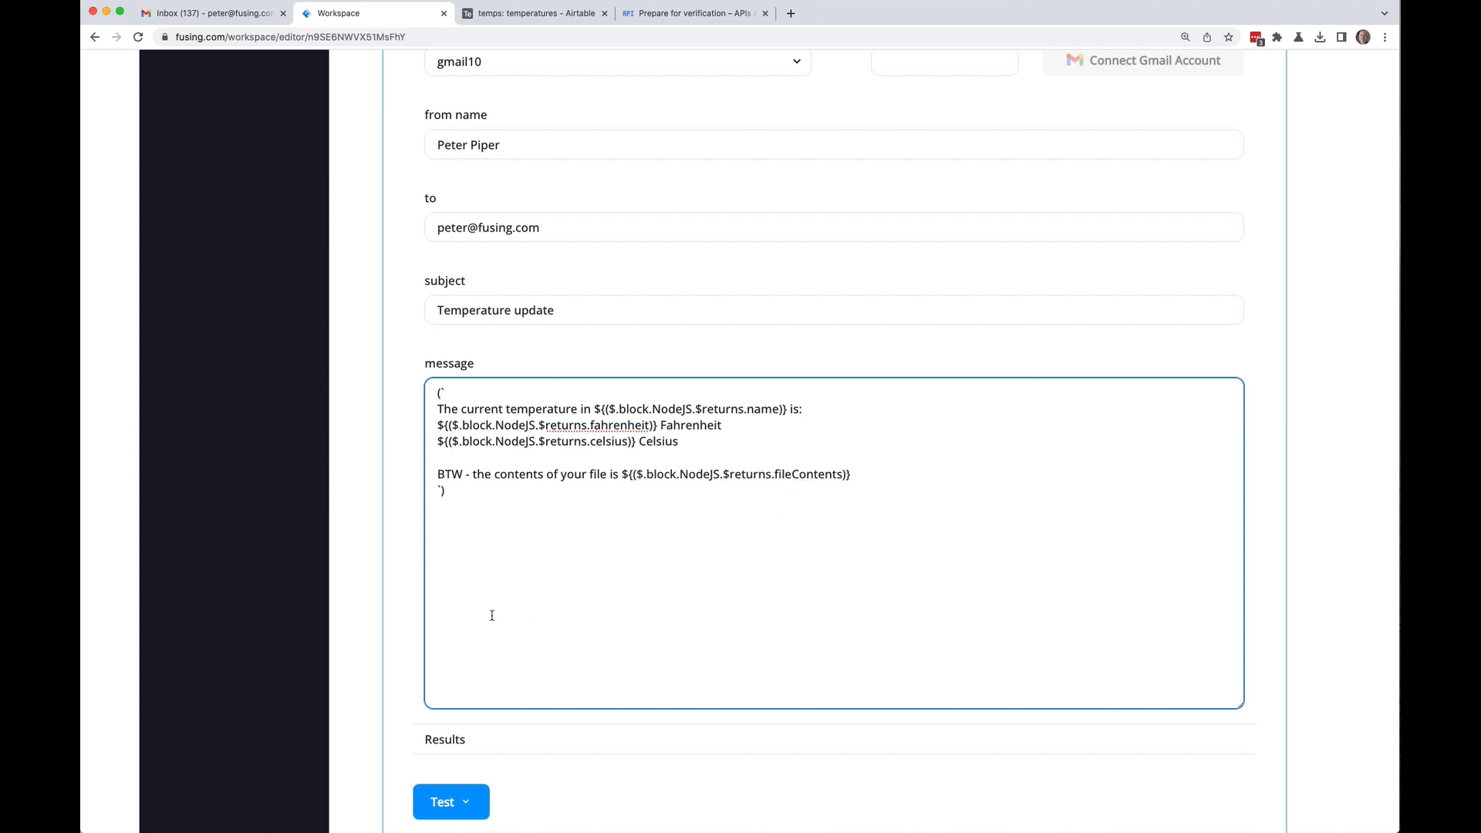
scroll(401, 540, "down", 3)
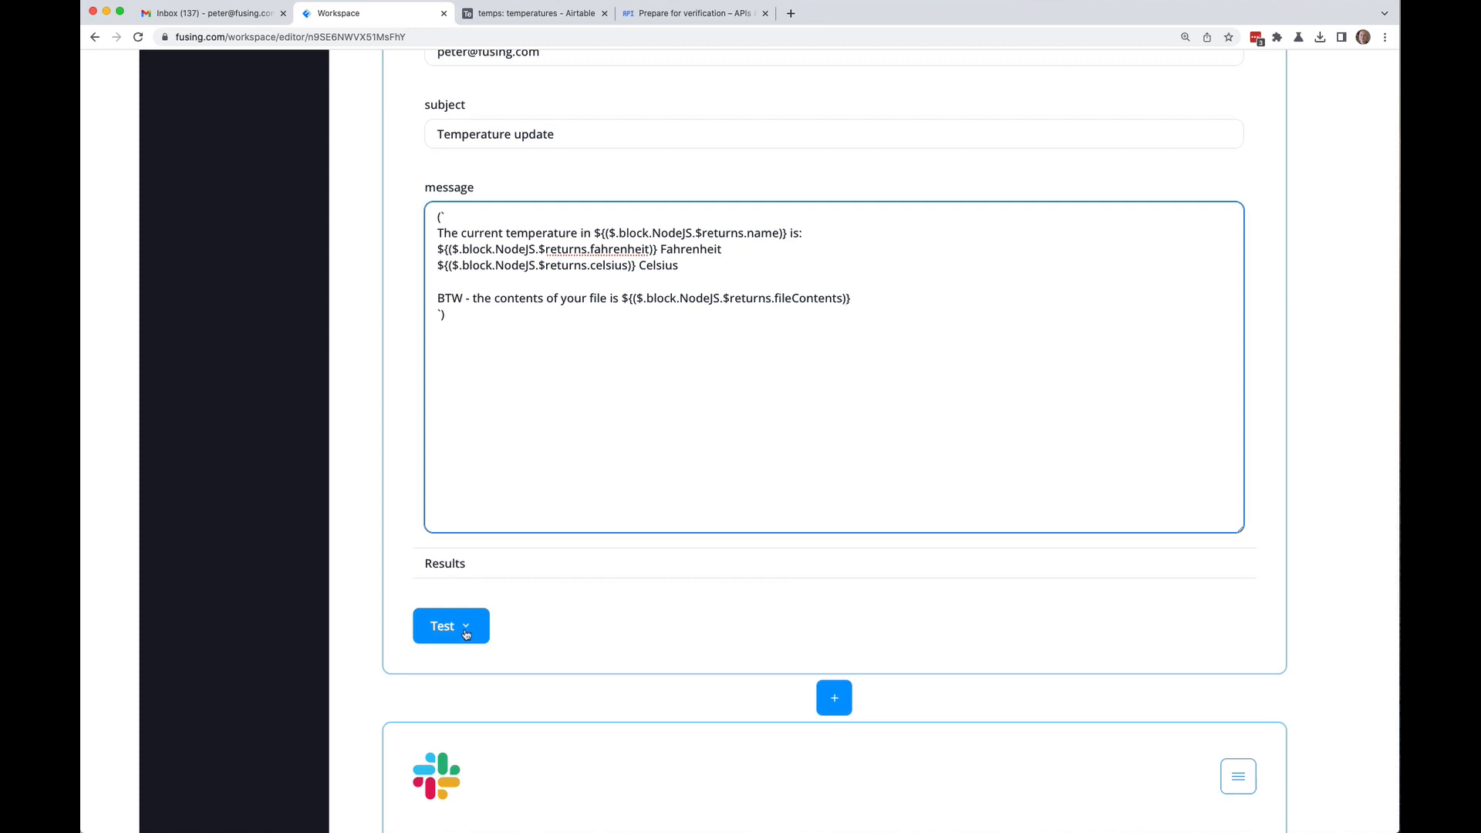
Step: Save the updated Temperatures flow
scroll(1319, 479, "up", 20)
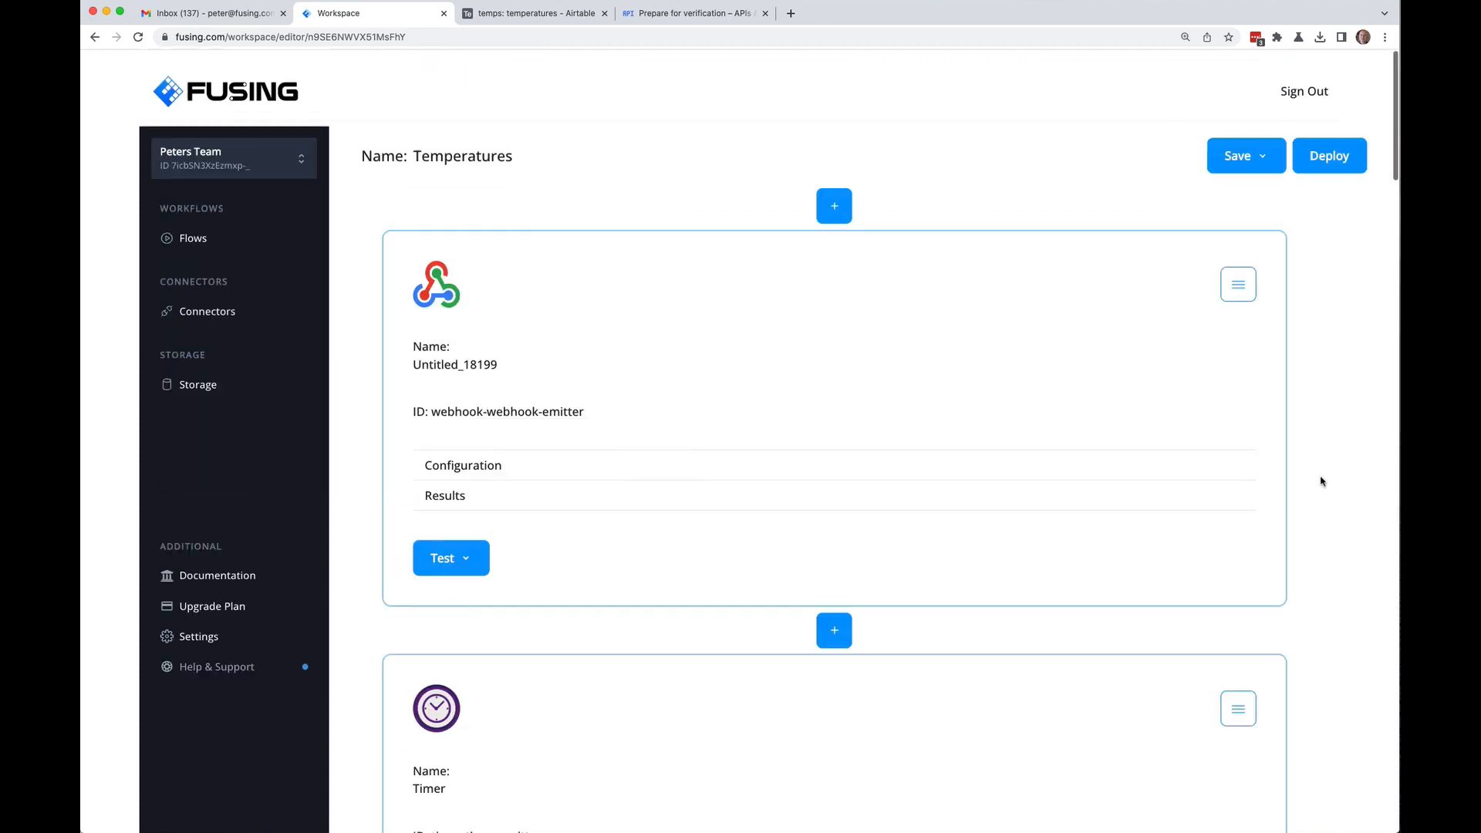
left_click(1262, 147)
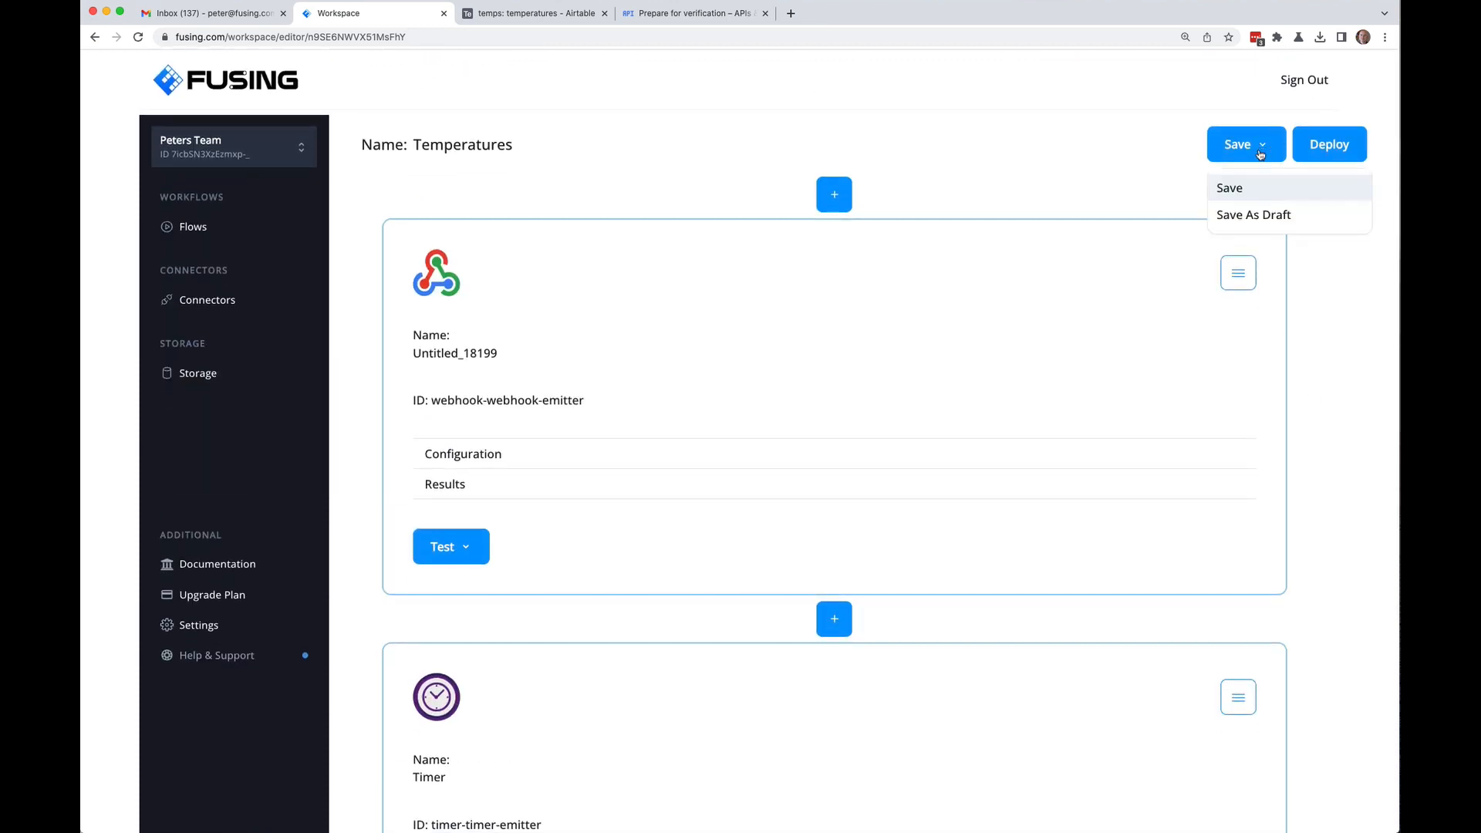
left_click(1238, 189)
Step: Run a test of all blocks from the Timer block and go to the Gmail inbox
scroll(1320, 228, "down", 10)
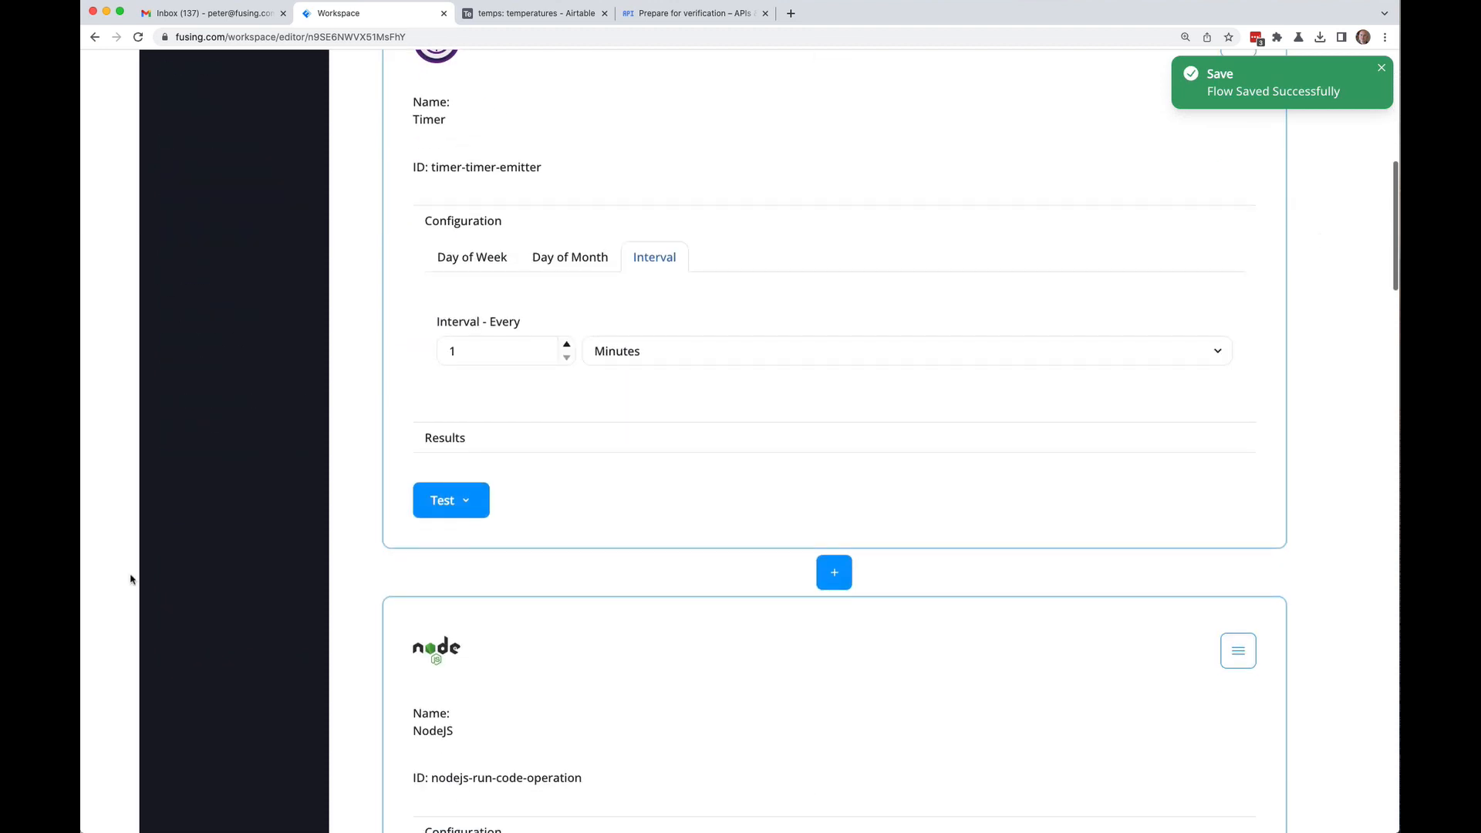
left_click(463, 509)
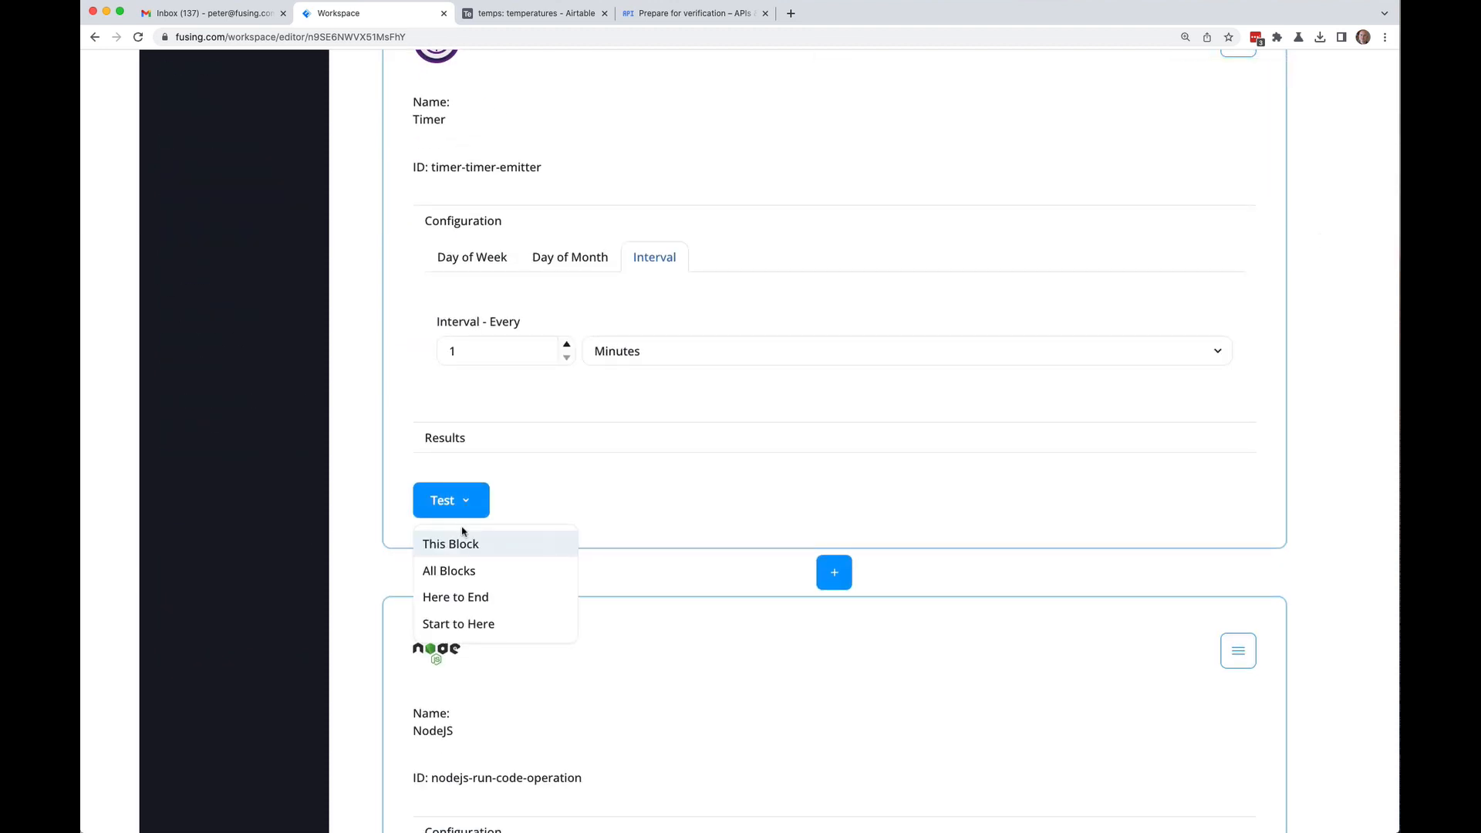
left_click(458, 569)
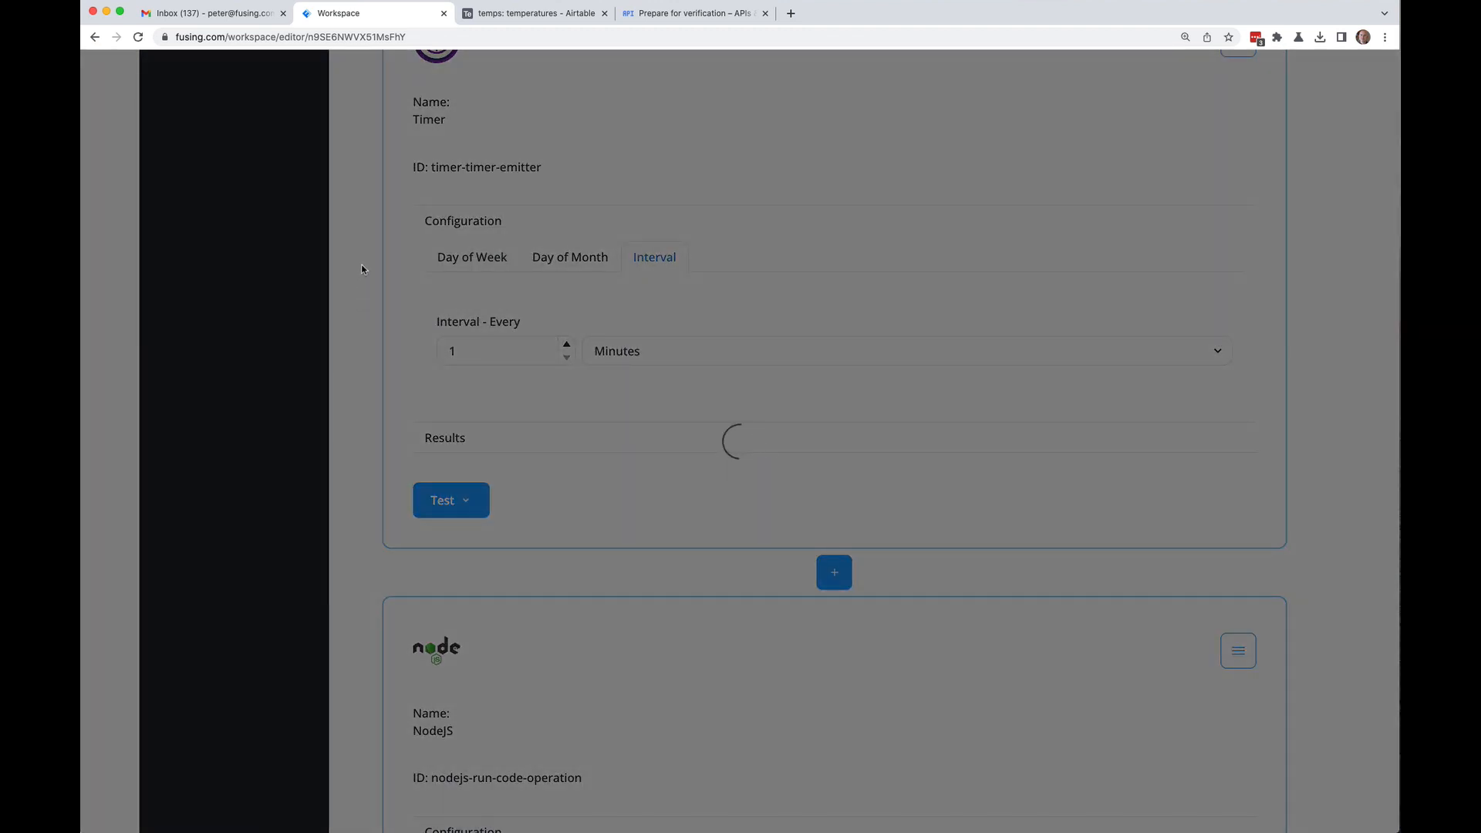
left_click(273, 17)
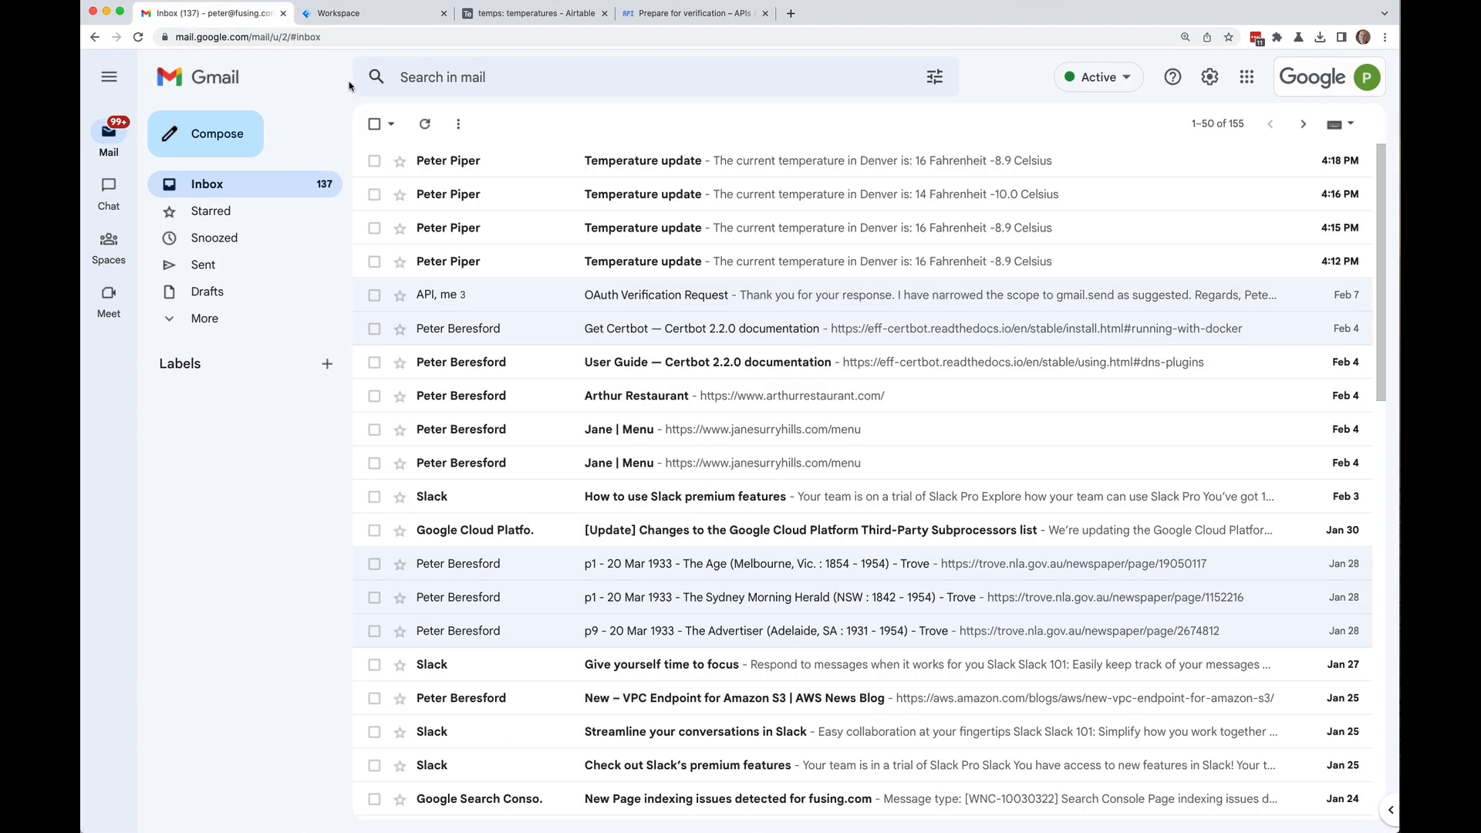
Step: Delete the four old Temperature update emails, read the new one ending 'hello there from a file', return to Fusing
left_click(373, 160)
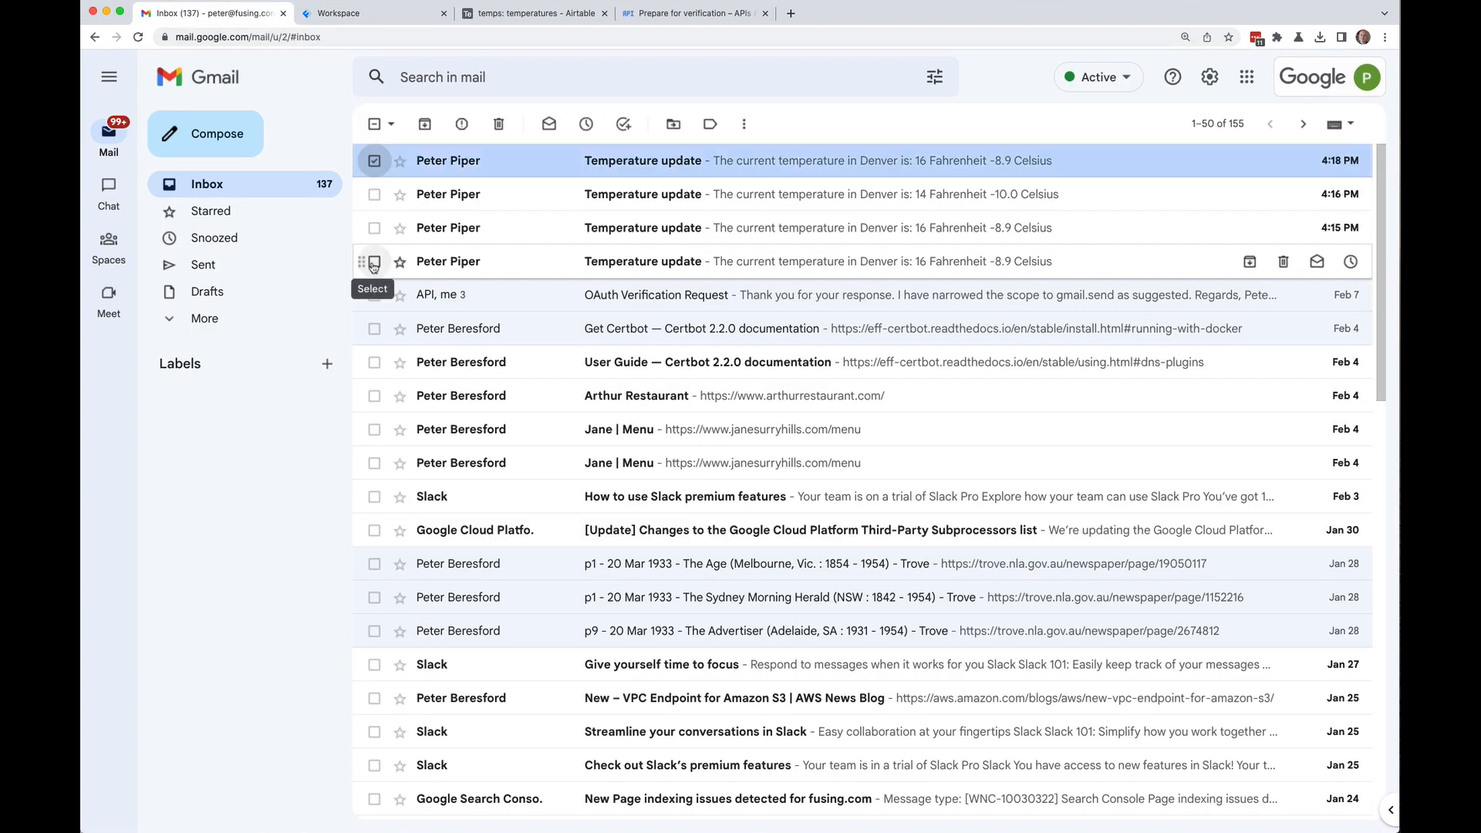
left_click(373, 262, "shift")
left_click(499, 123)
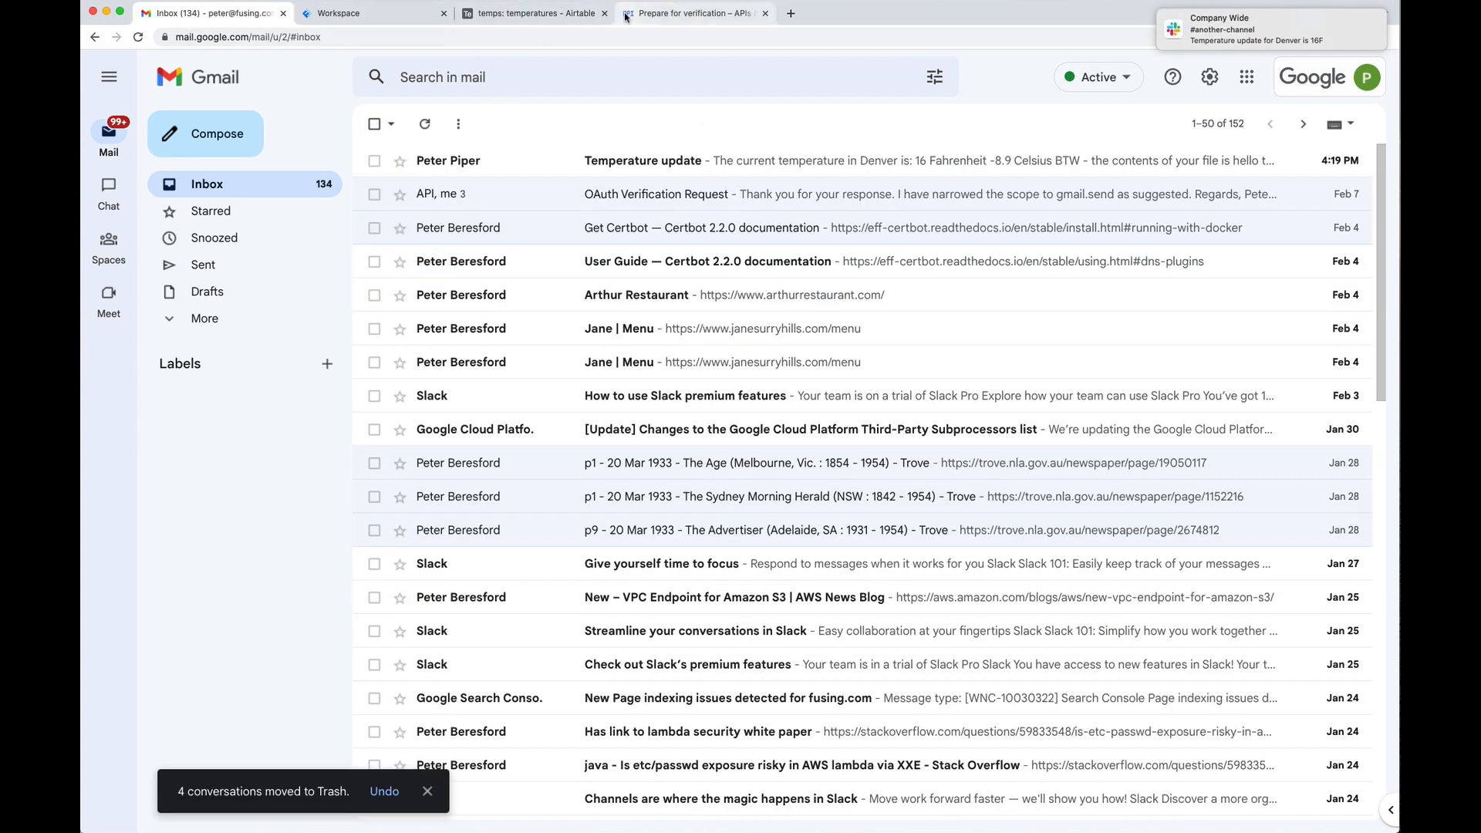
left_click(809, 162)
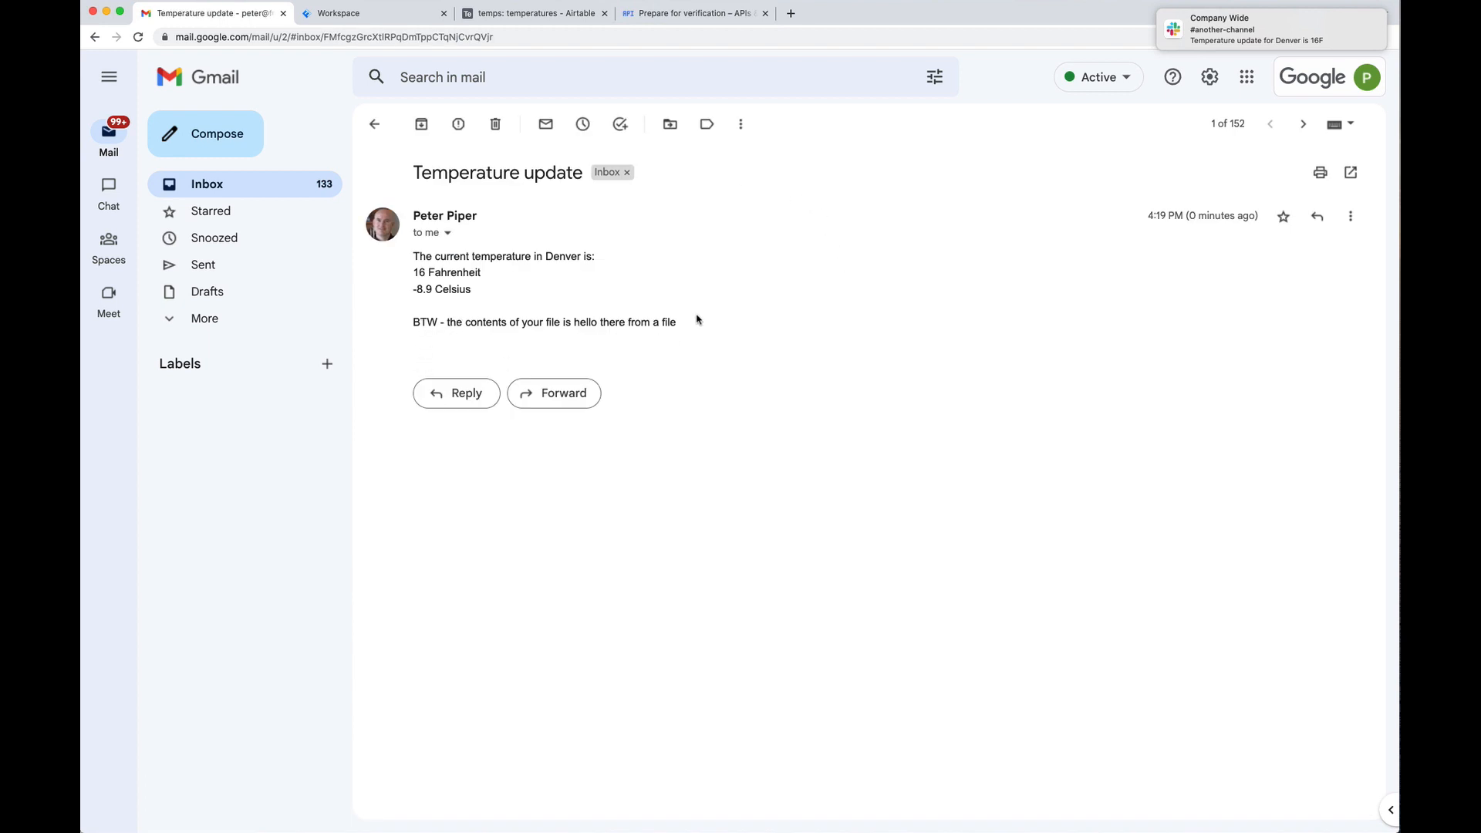
left_click(330, 16)
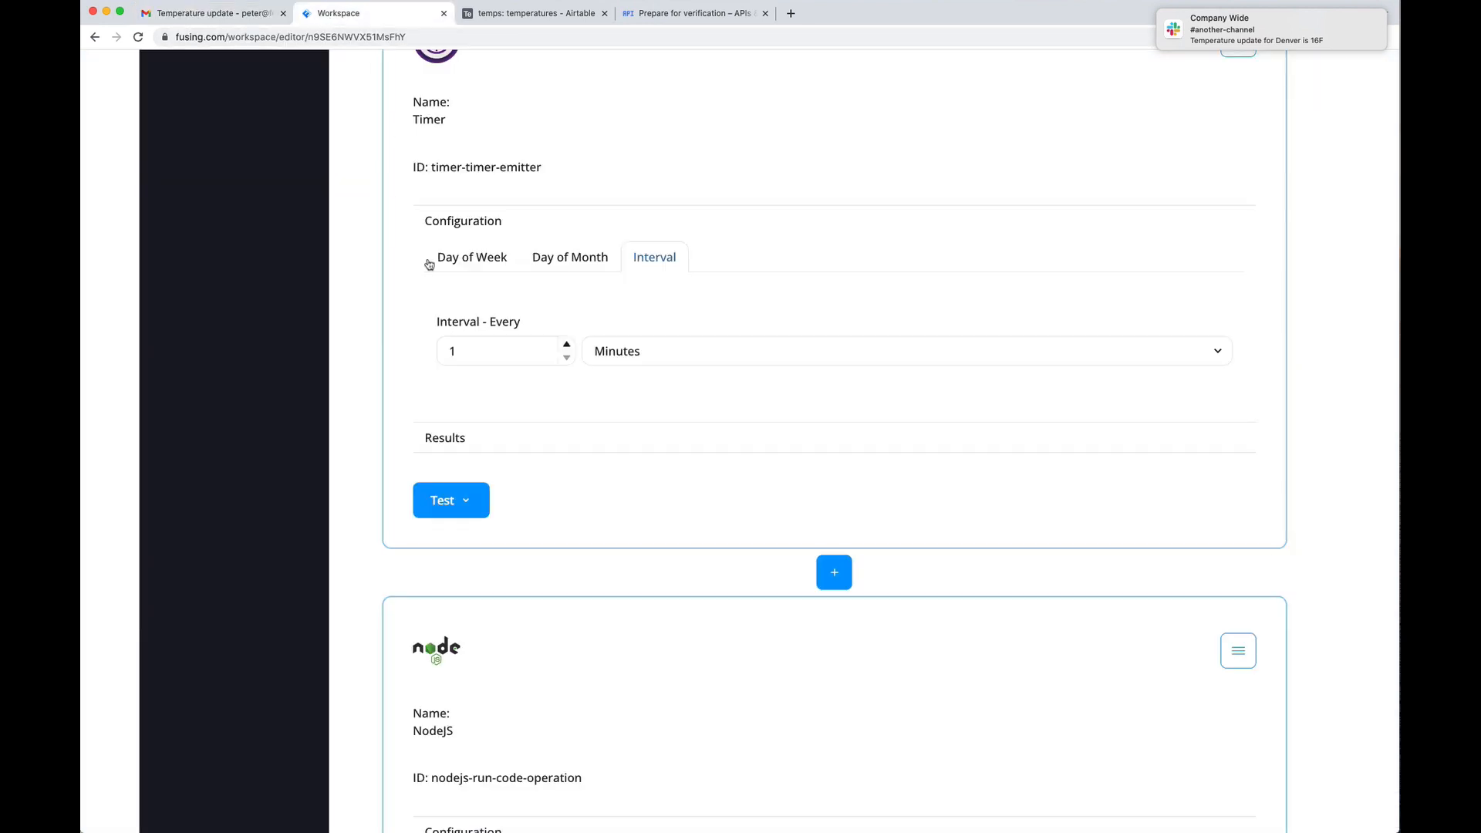
Step: View the Storage page listing the 'main' storage, then reopen the Temperatures flow from Flows
scroll(361, 258, "down", 15)
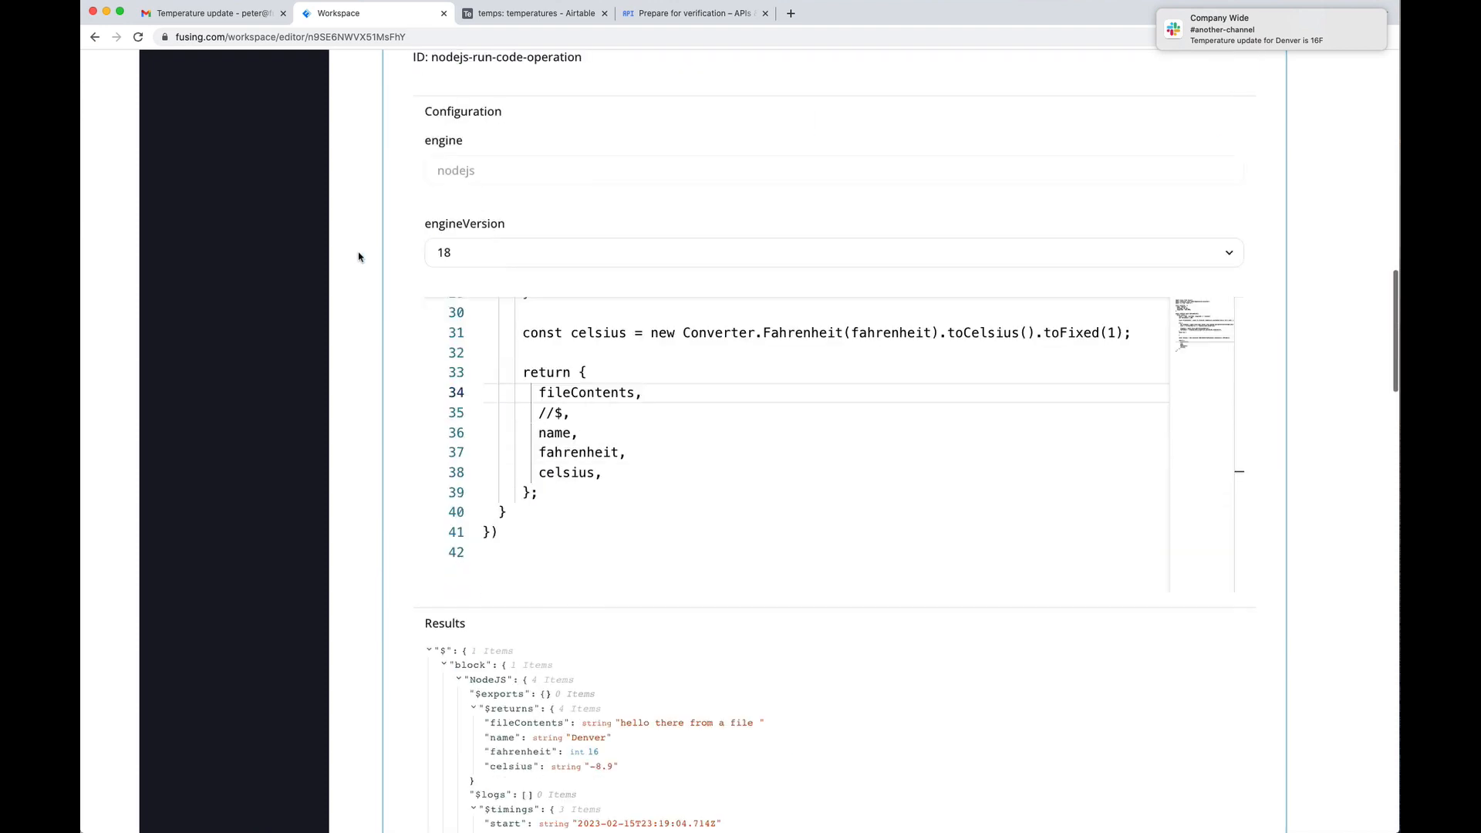
scroll(359, 257, "up", 15)
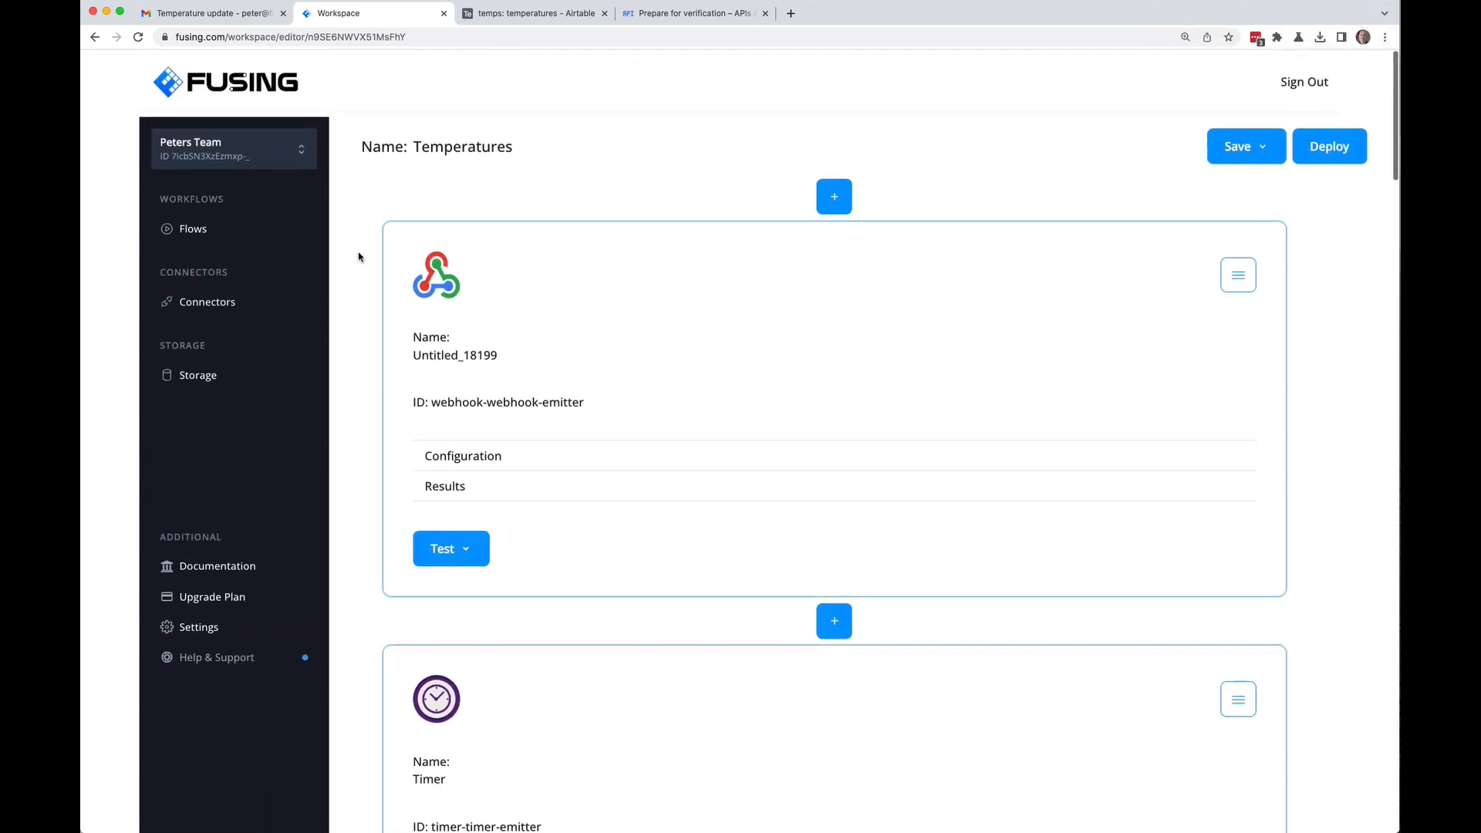
left_click(219, 378)
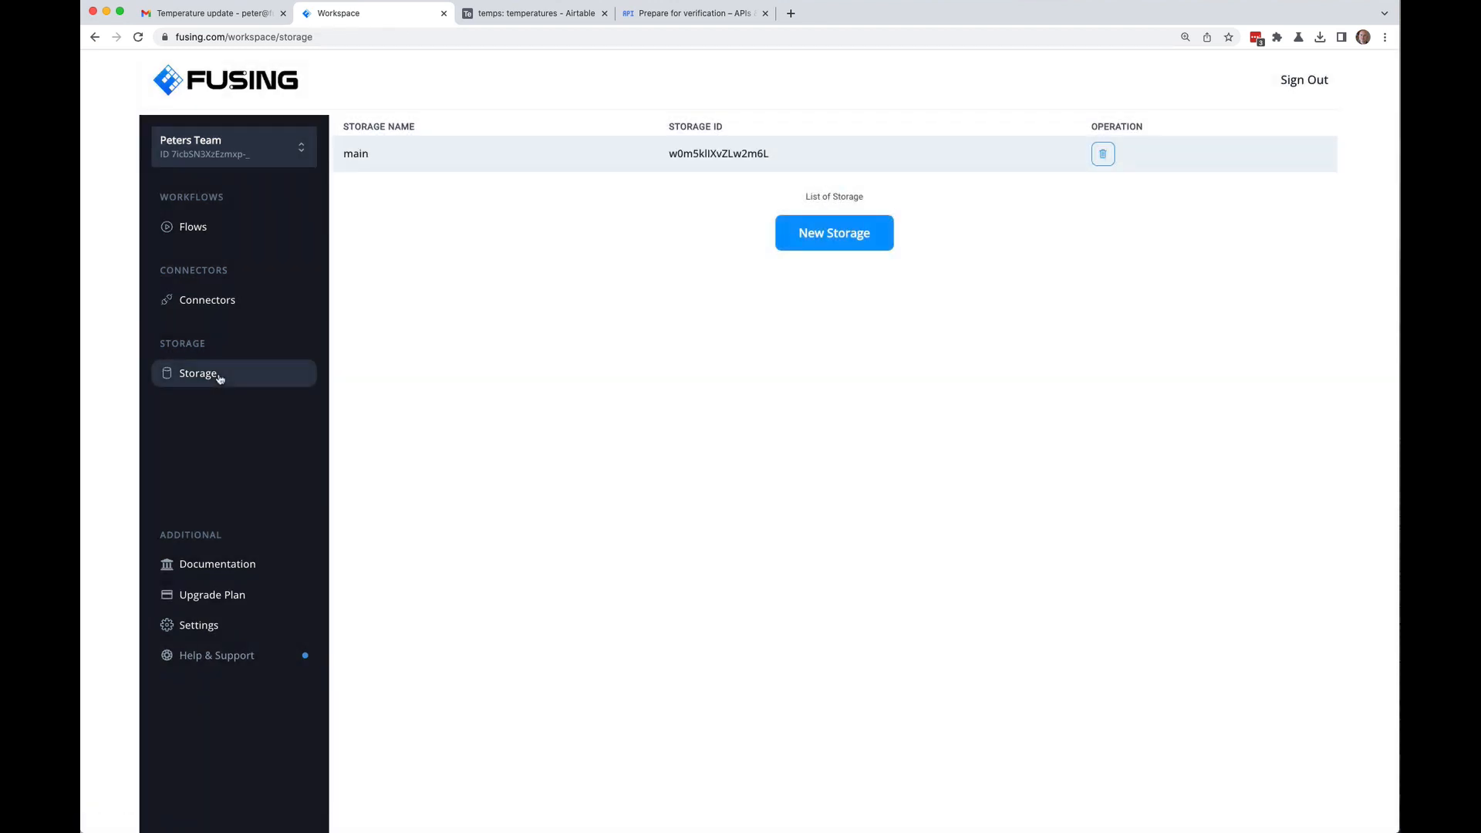
left_click(204, 231)
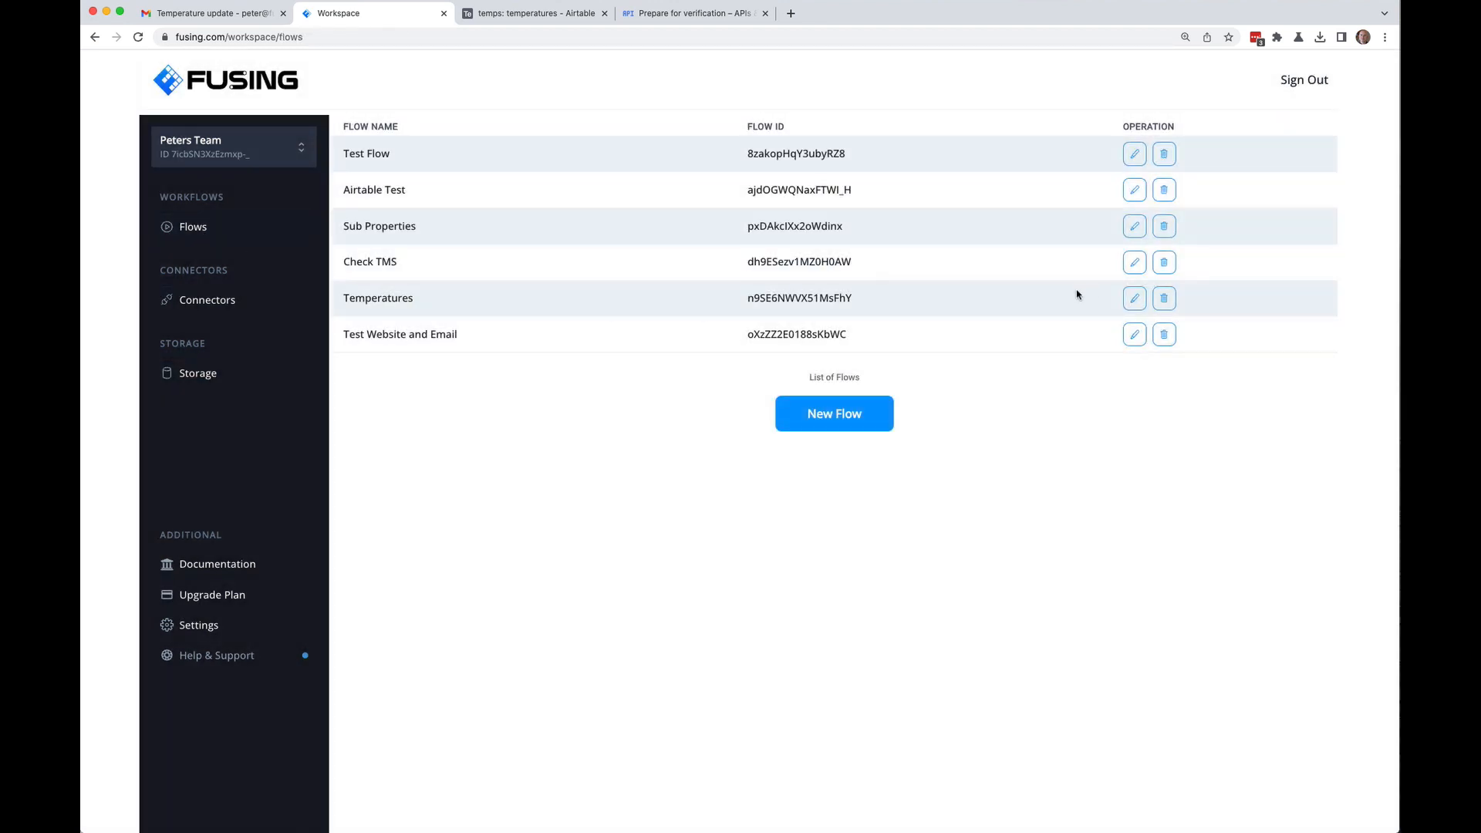
left_click(1134, 297)
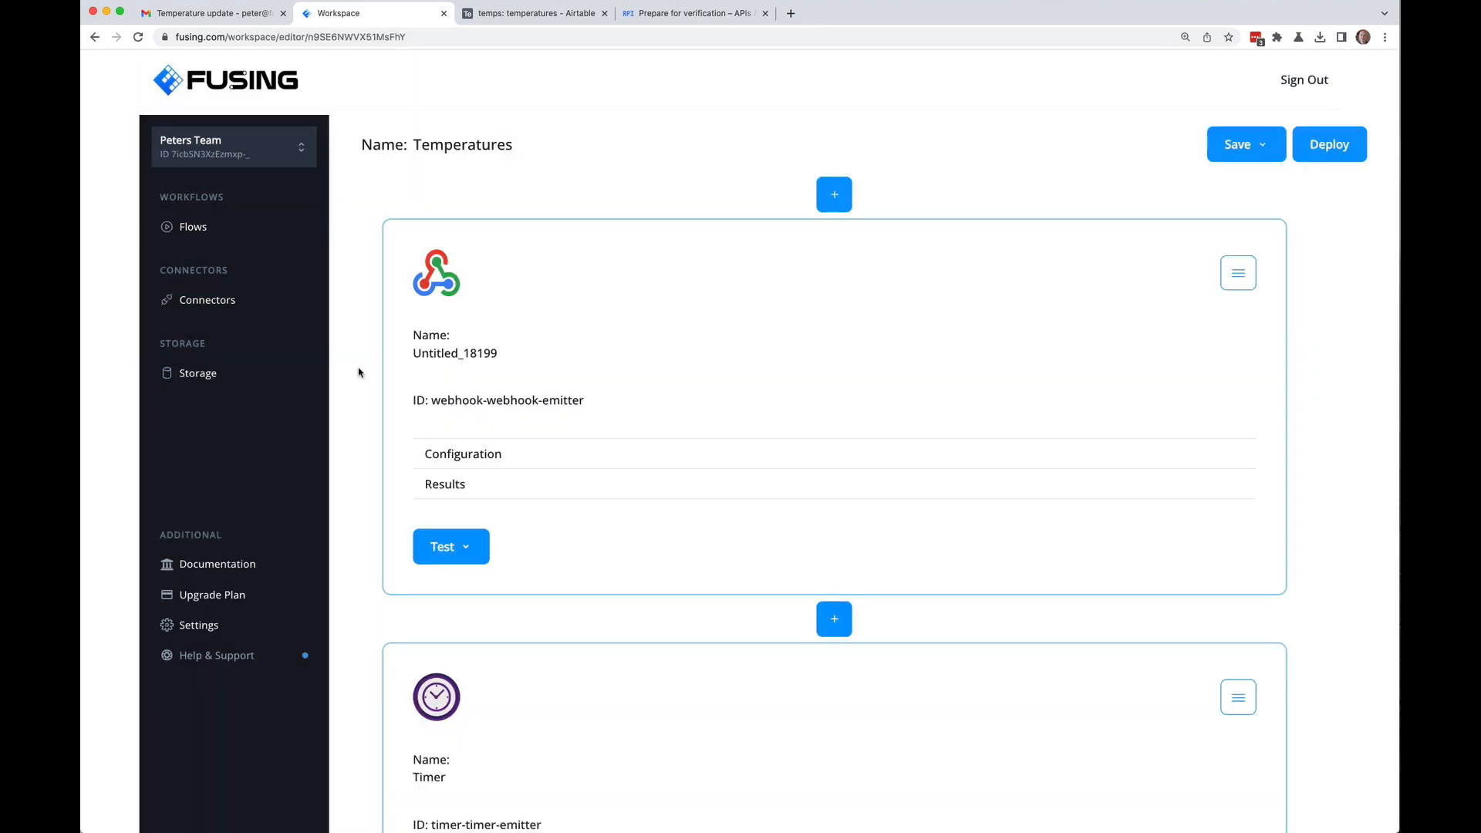
Step: Test all blocks of the Temperatures flow from the webhook block
scroll(358, 372, "down", 10)
scroll(358, 372, "up", 7)
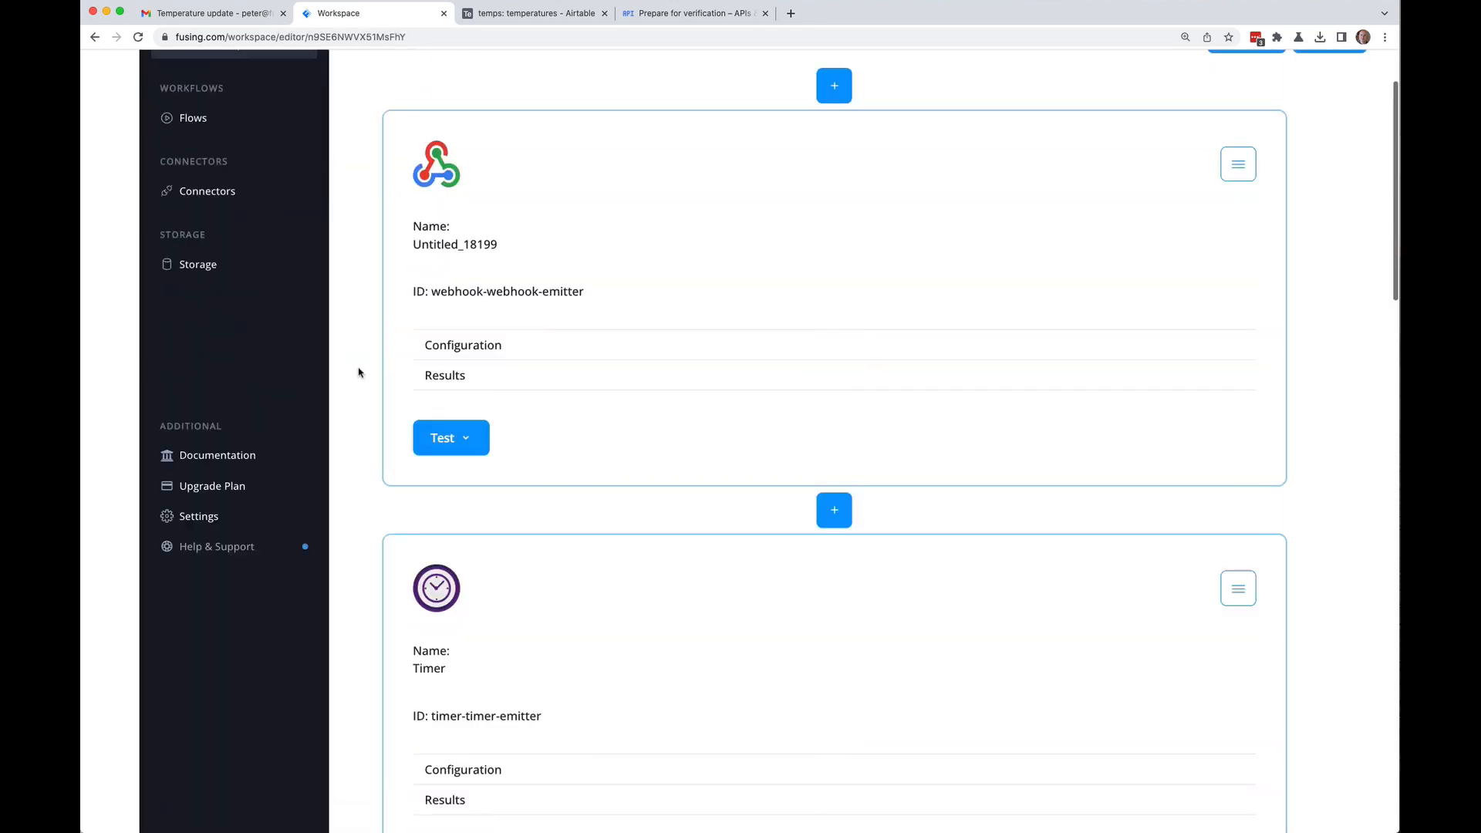
left_click(466, 438)
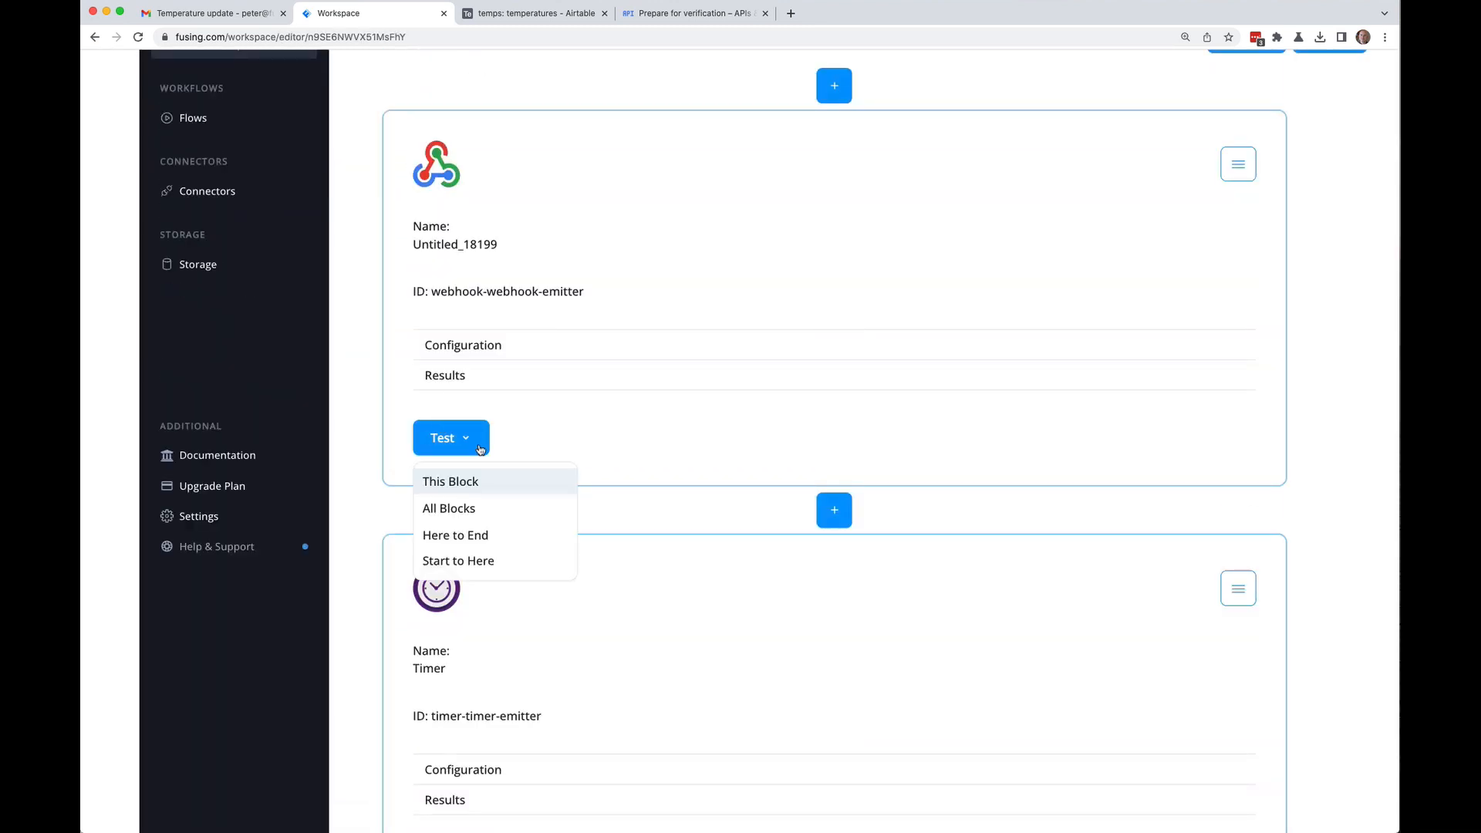
left_click(453, 510)
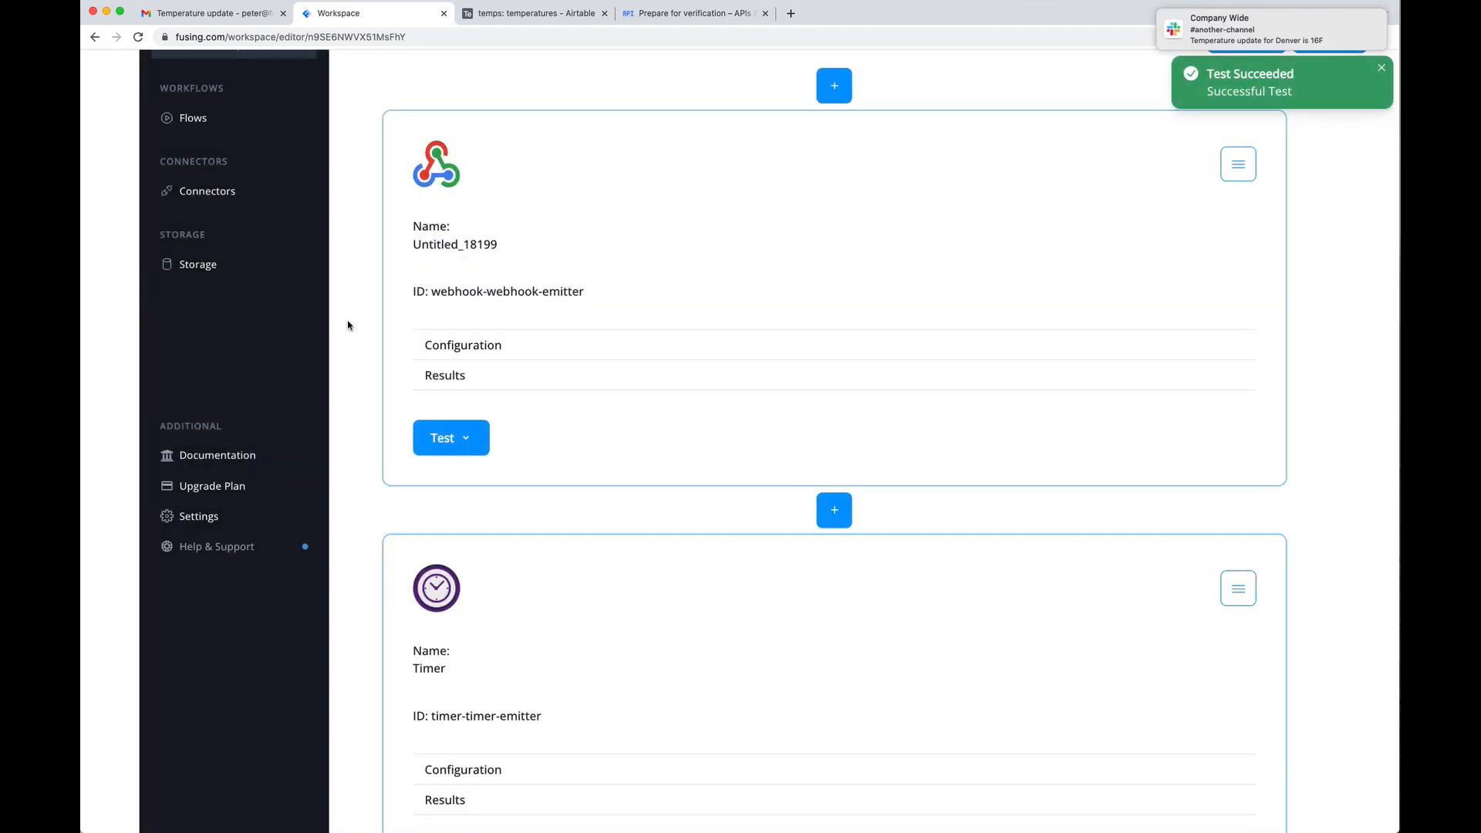
Step: Expand the NodeJS block's configuration to show engine nodejs, version 18 and its code
scroll(348, 326, "down", 5)
scroll(348, 325, "down", 5)
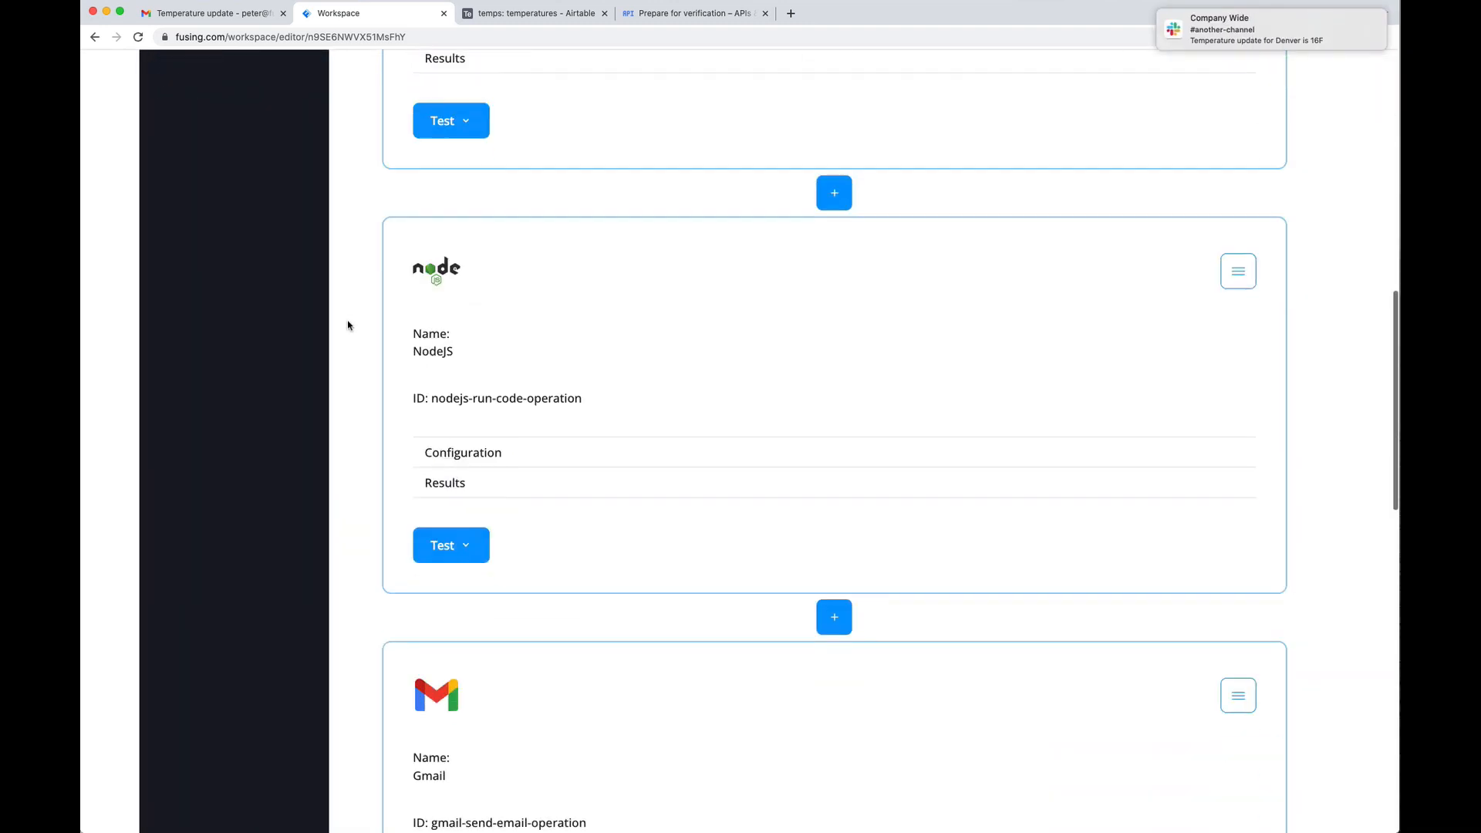
scroll(348, 325, "down", 5)
scroll(348, 325, "up", 8)
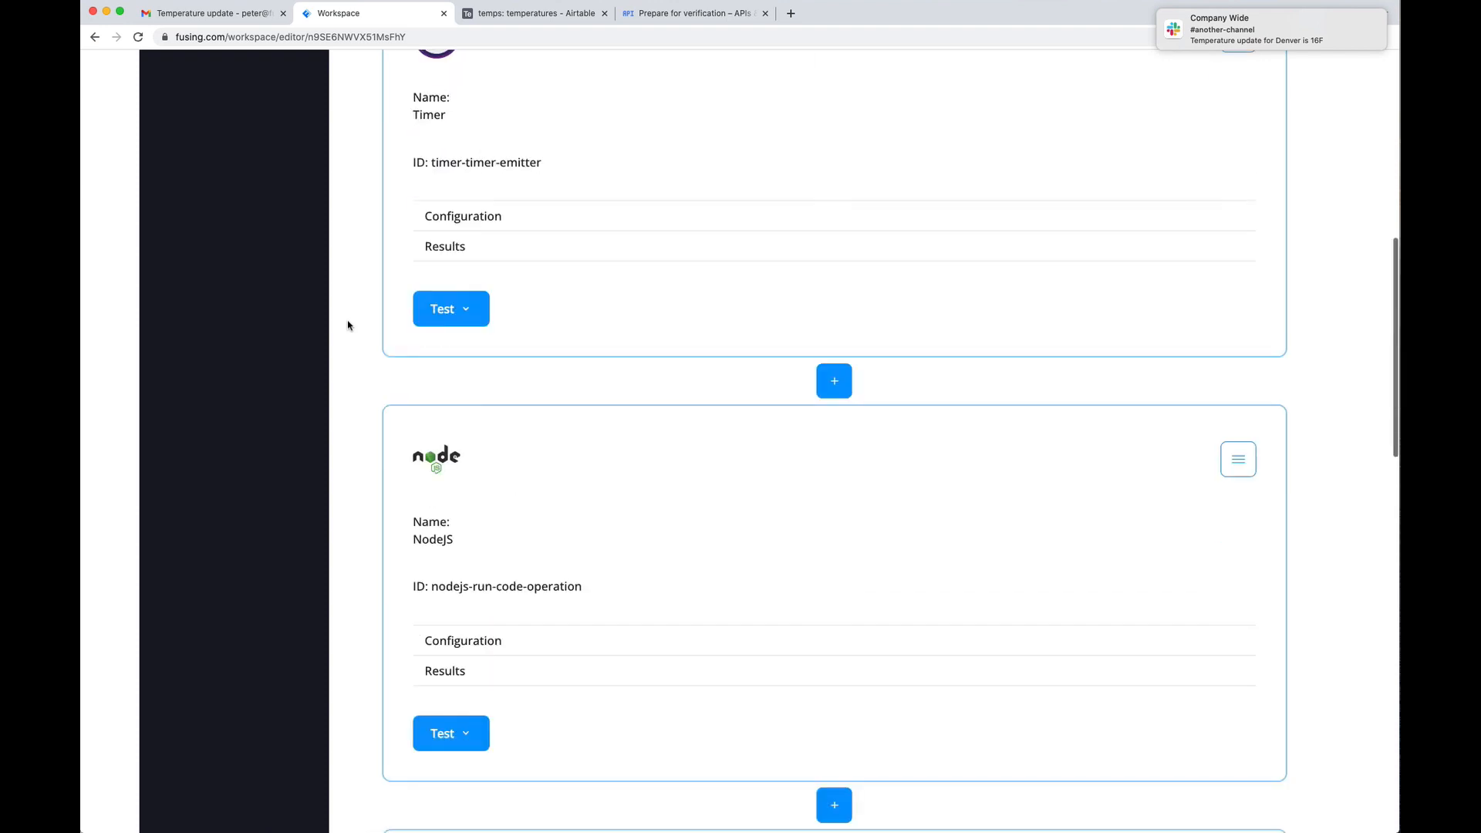
scroll(347, 325, "down", 3)
left_click(486, 527)
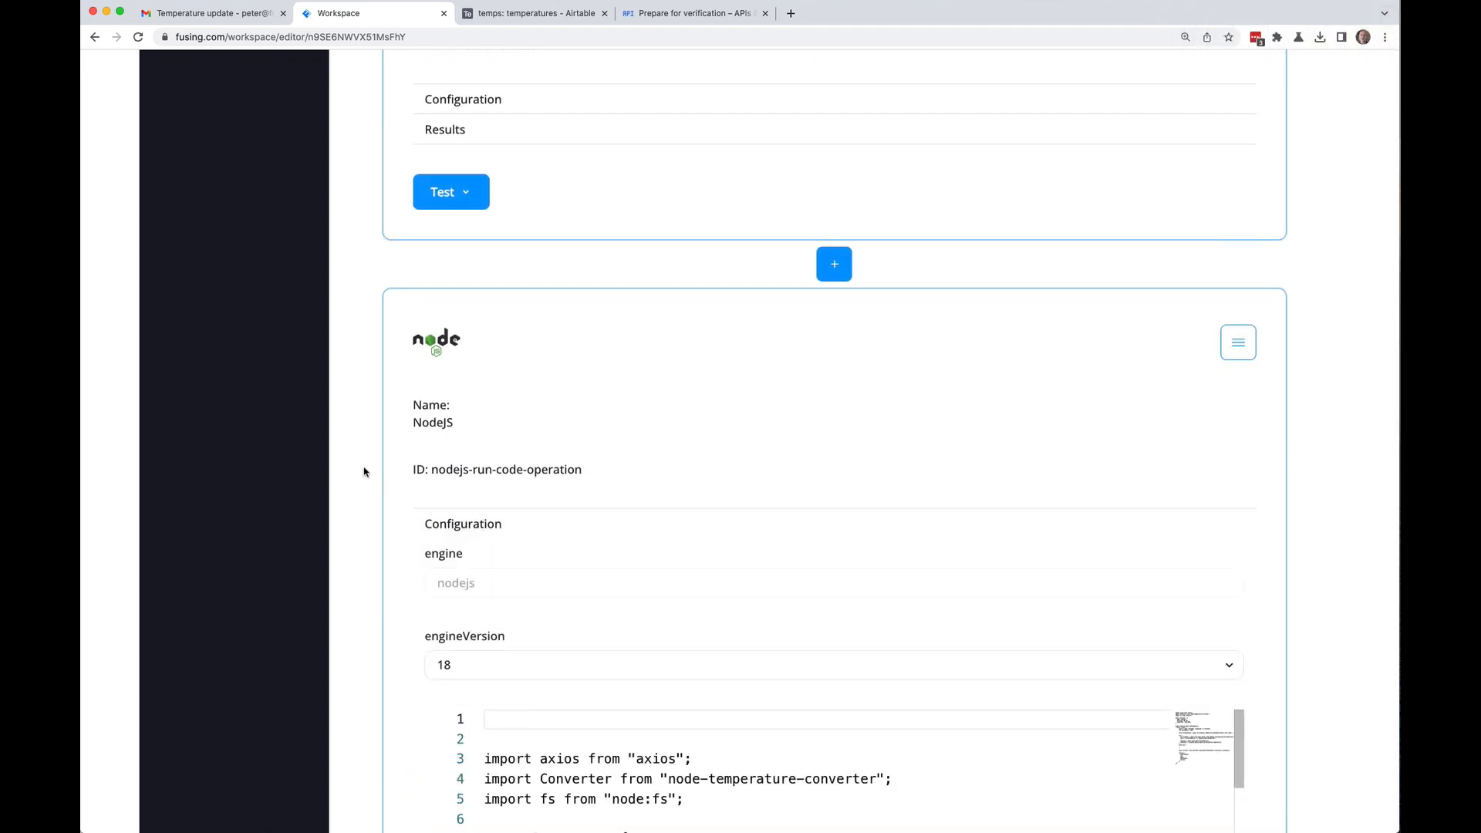
Step: Uncomment $ in the NodeJS block's return on line 35, then test just that block
scroll(363, 466, "down", 4)
scroll(347, 455, "down", 2)
scroll(621, 493, "down", 2)
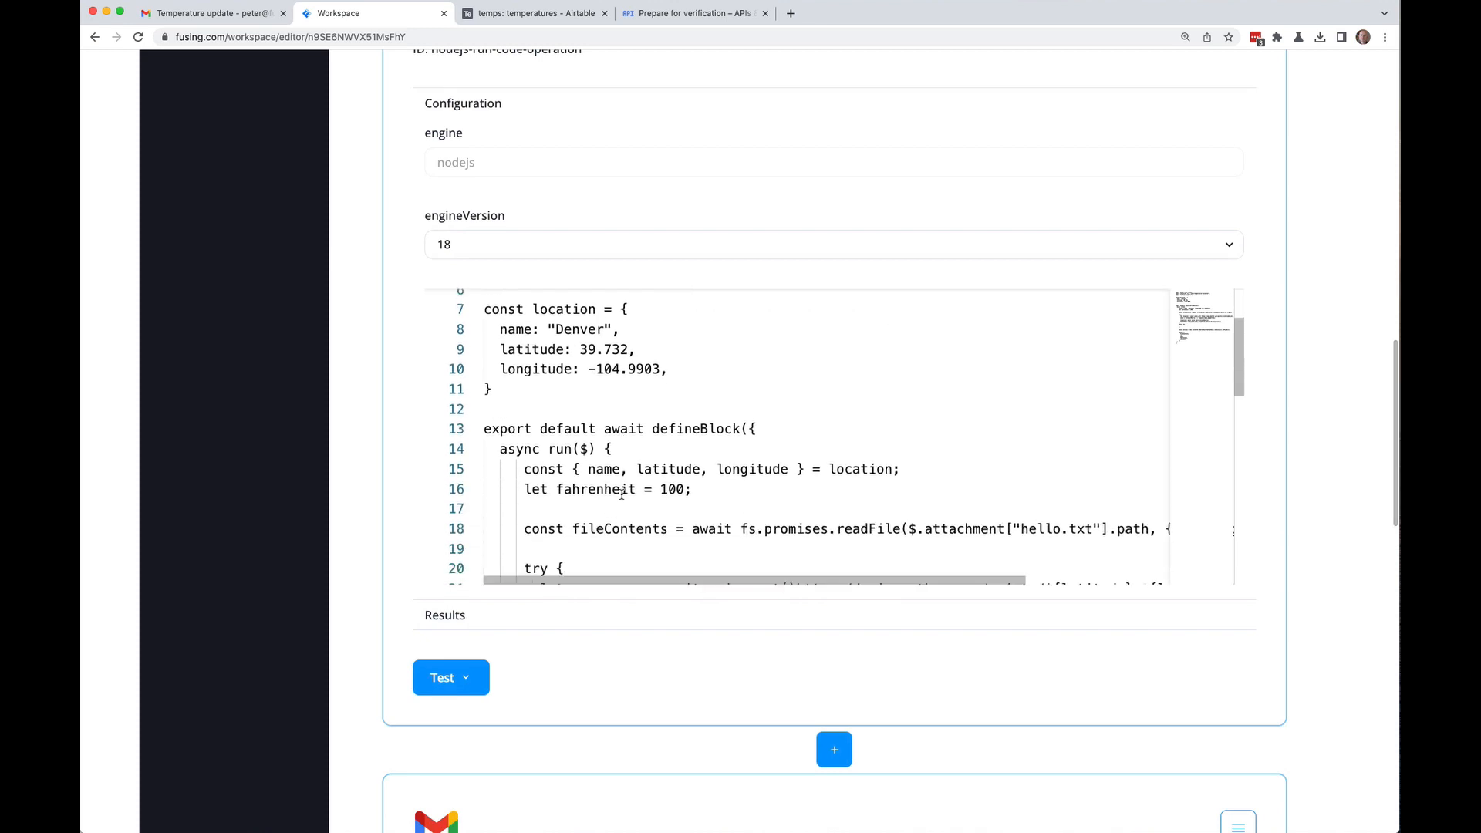
scroll(621, 494, "down", 8)
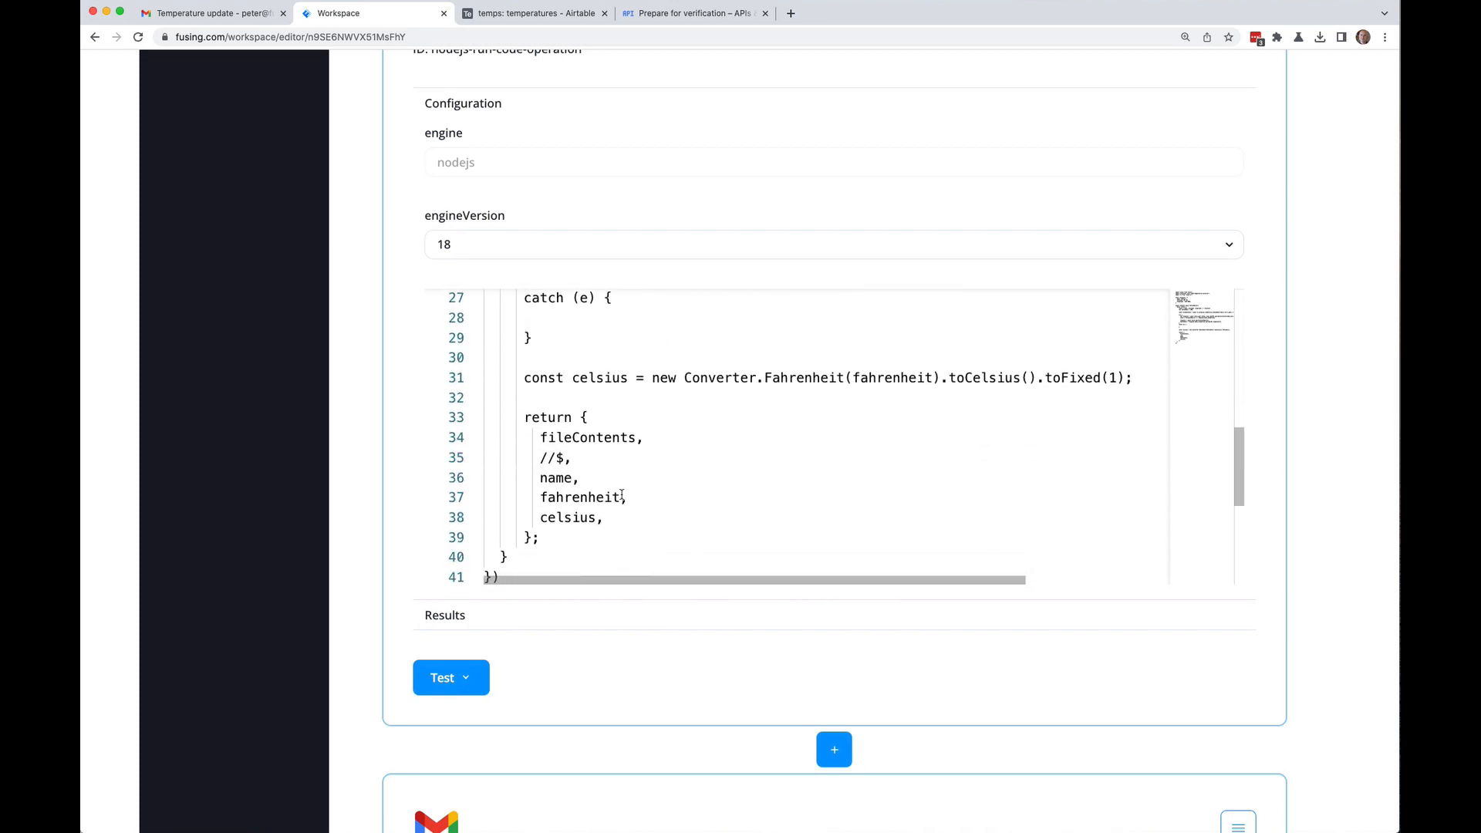
left_click(556, 458)
key("BackSpace")
key("BackSpace")
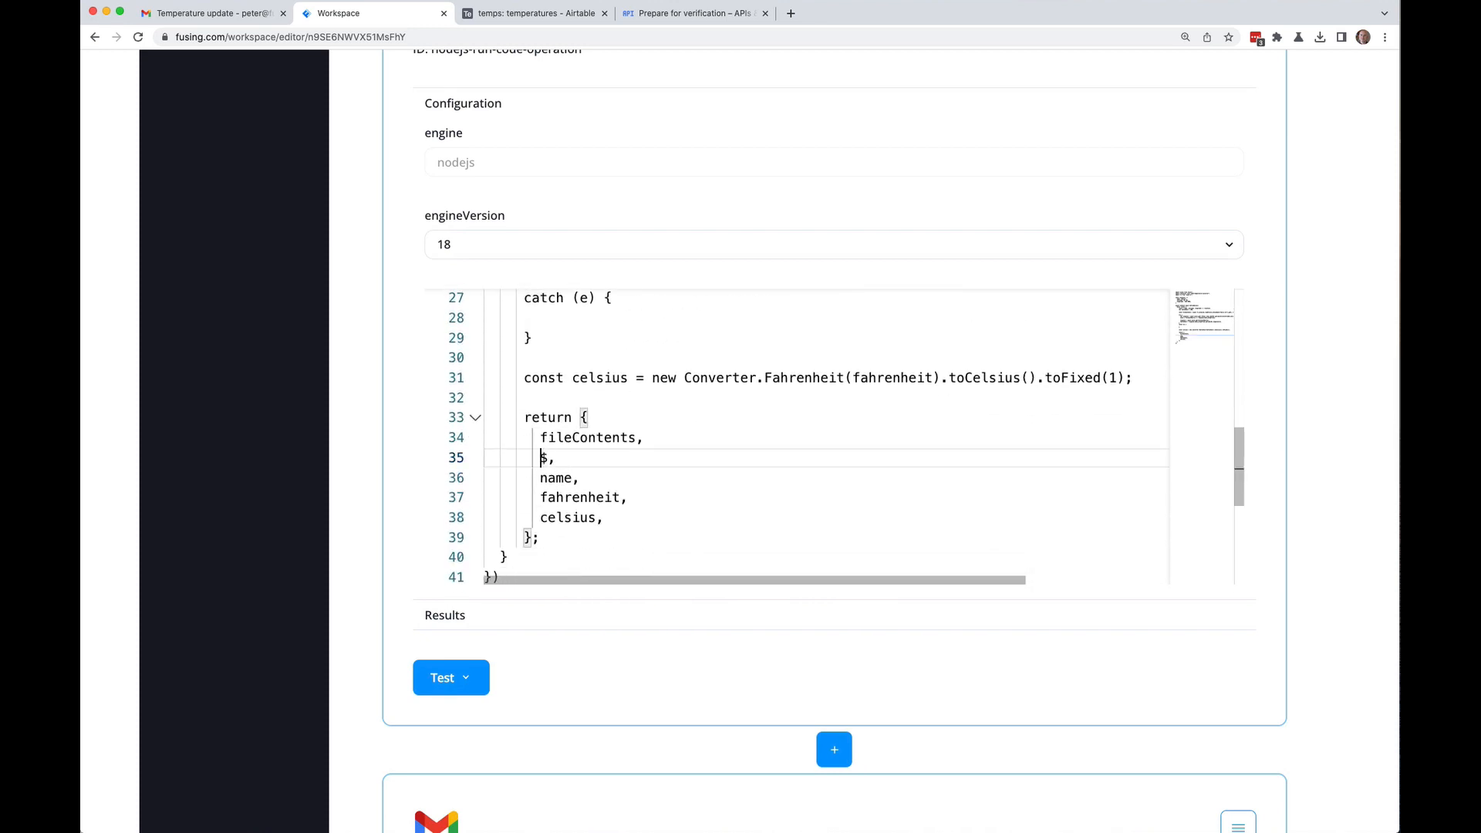
left_click(451, 678)
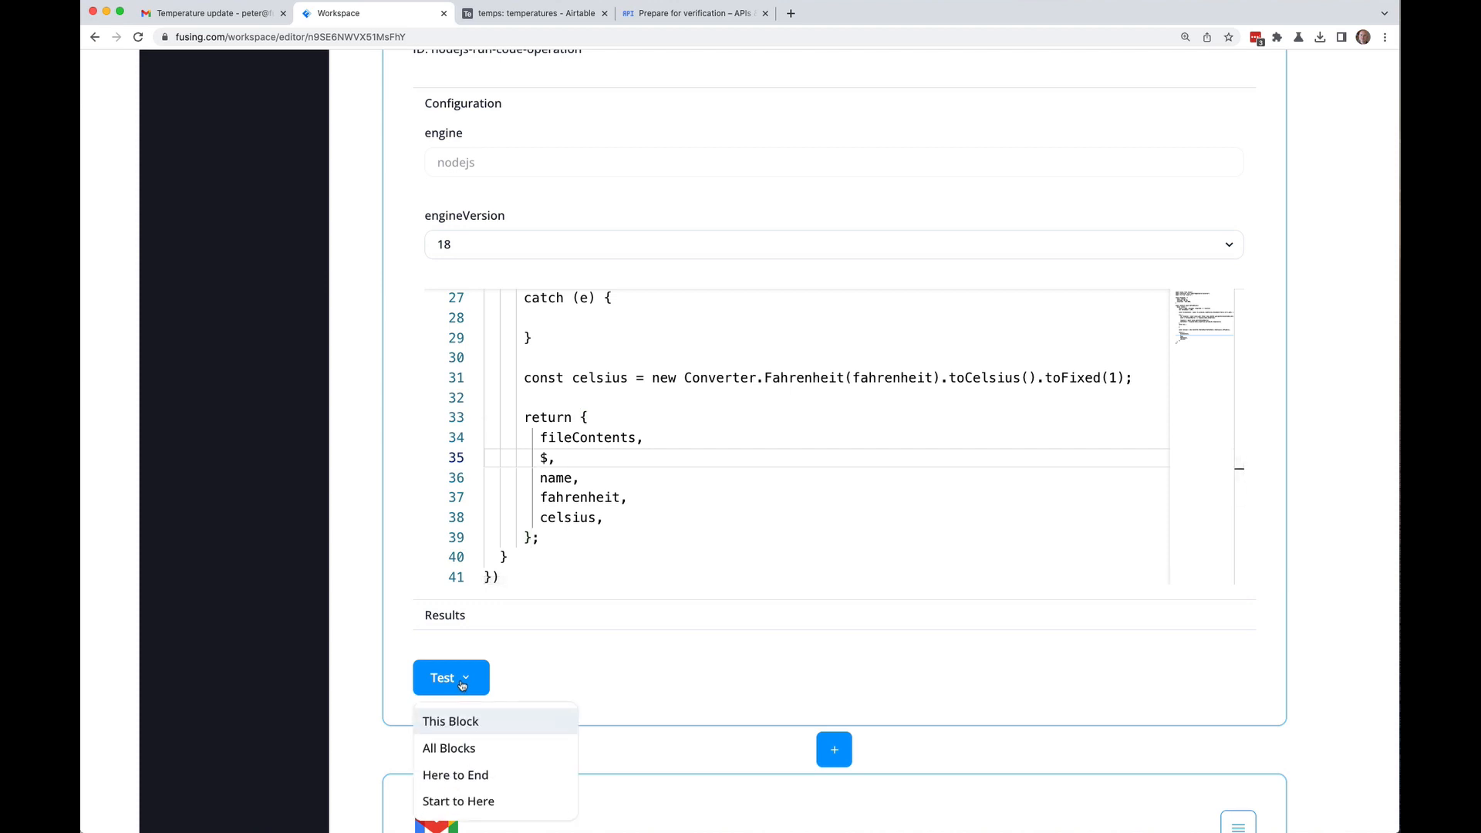
left_click(473, 723)
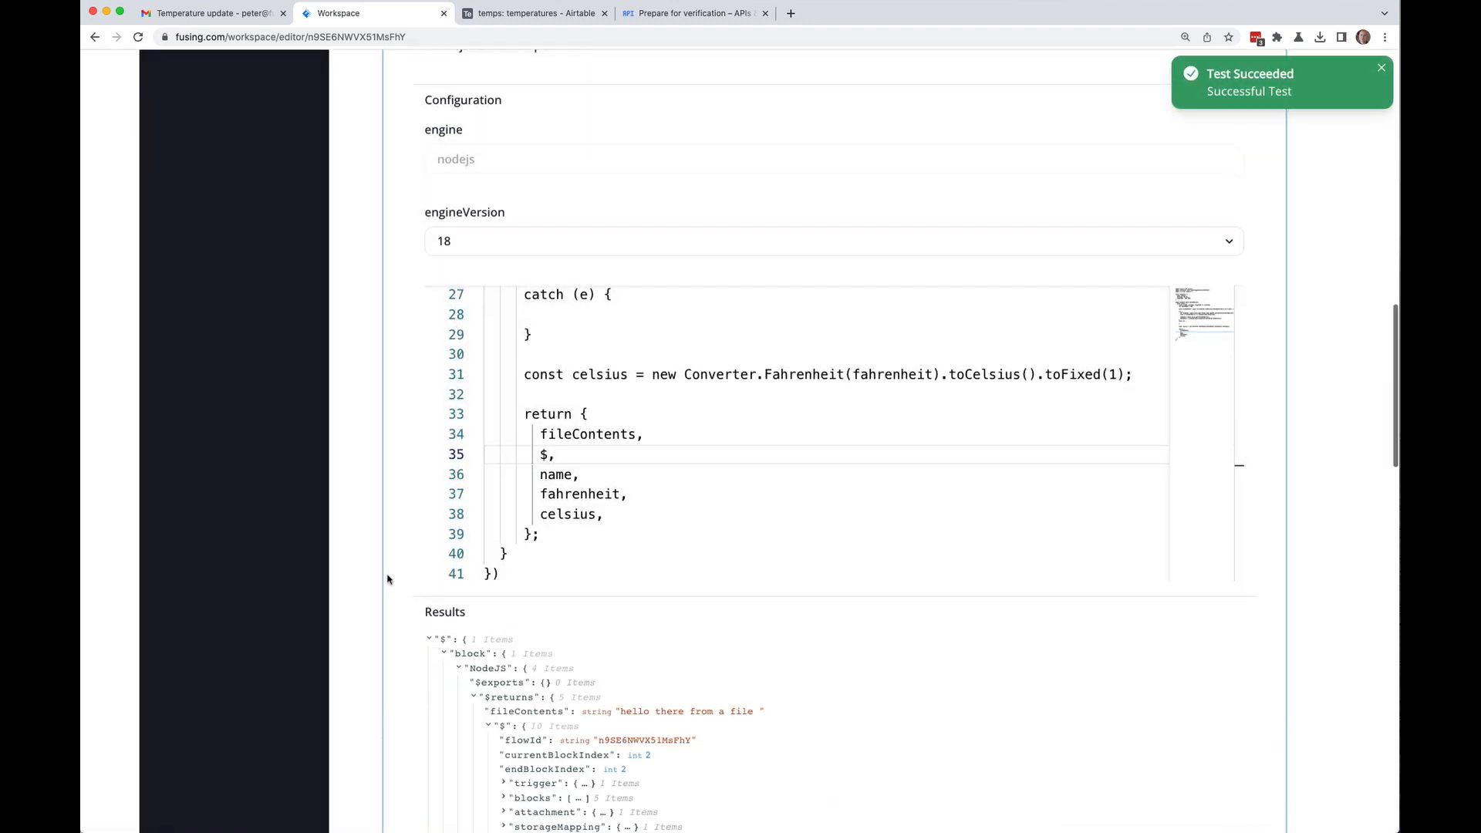
Step: Expand storageMapping in the NodeJS test results and select the 'main' storage ID value
scroll(389, 580, "down", 3)
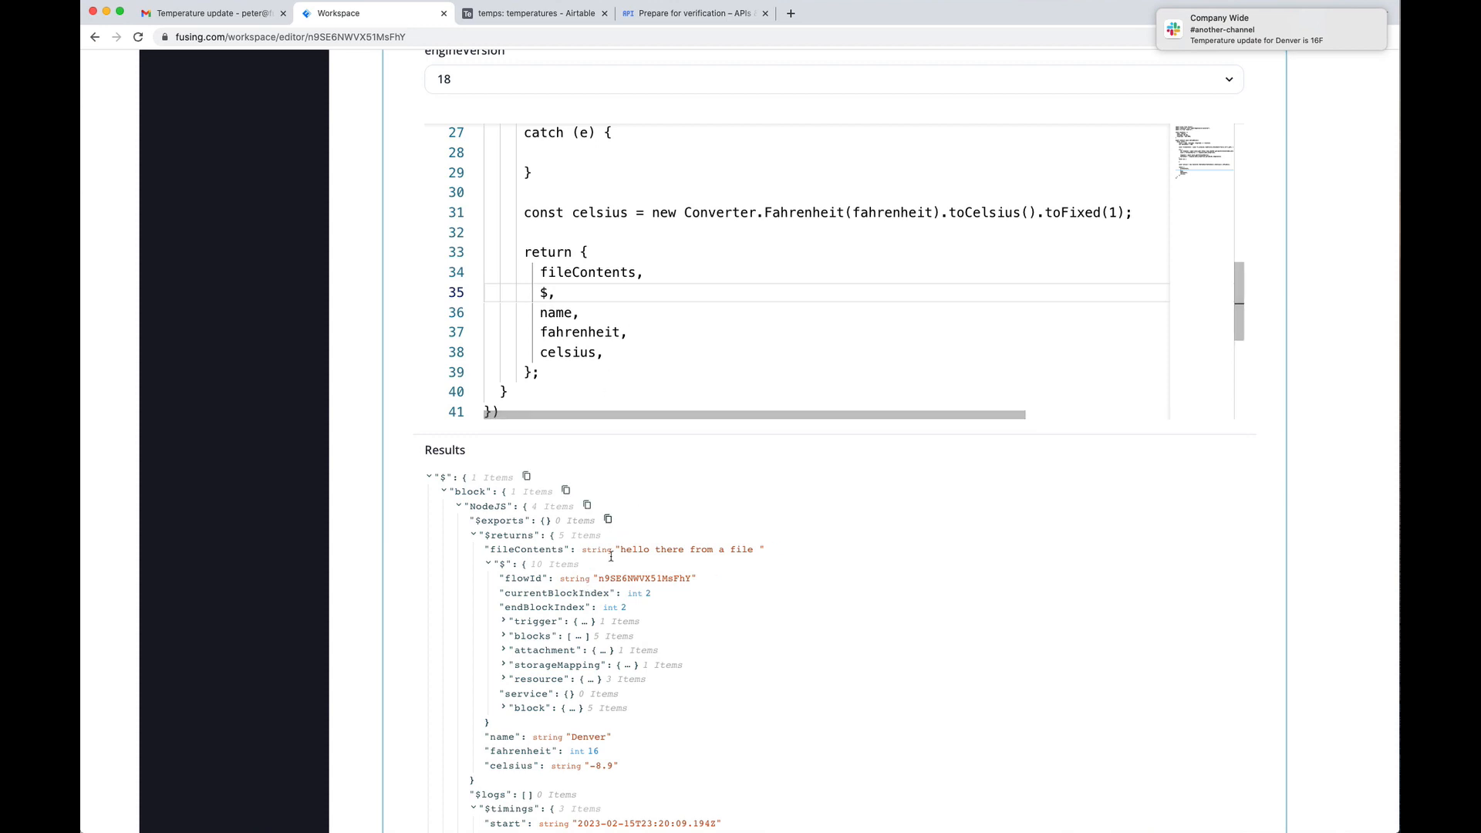
scroll(529, 621, "down", 1)
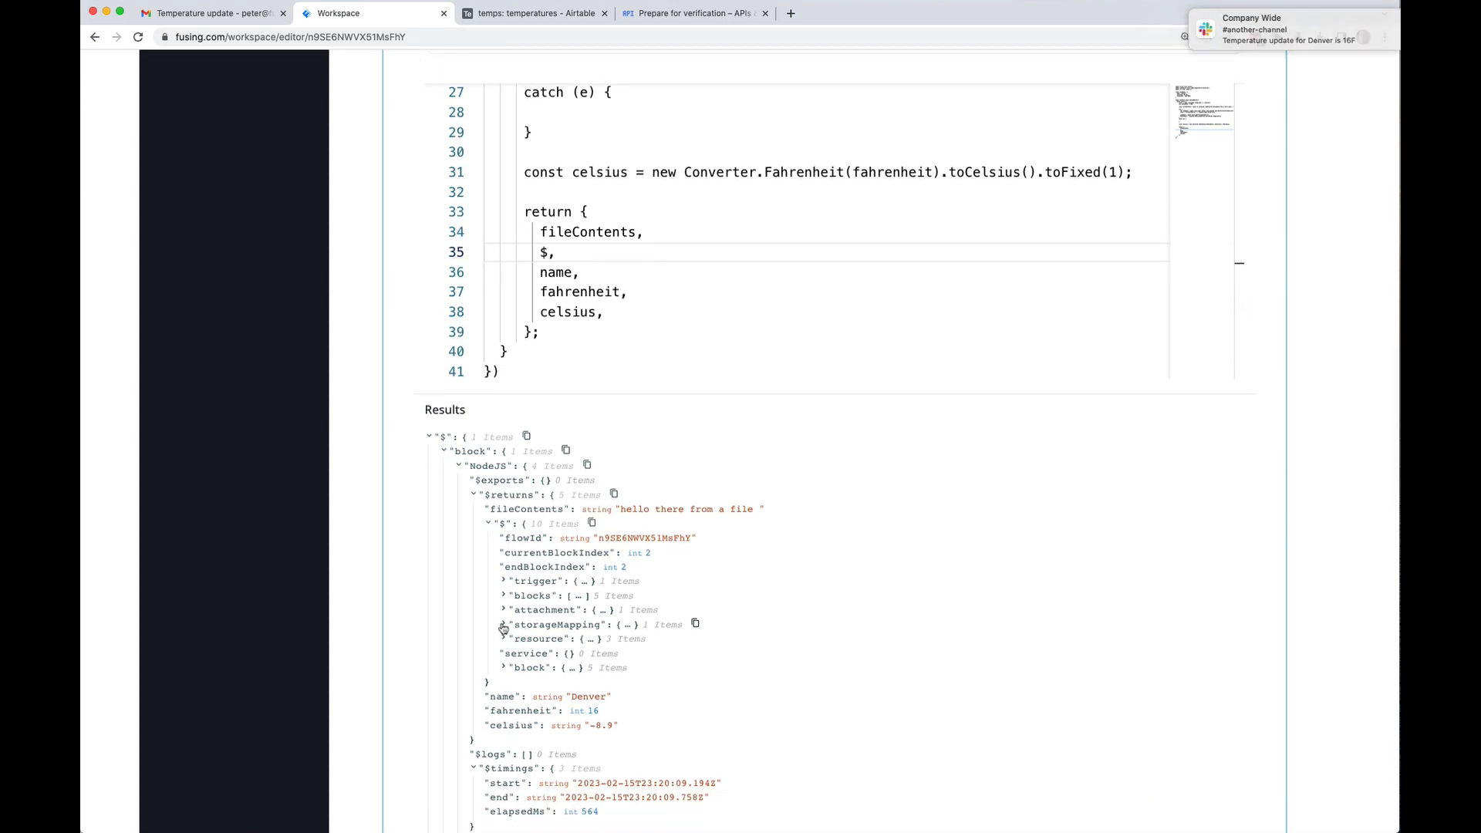
left_click(503, 626)
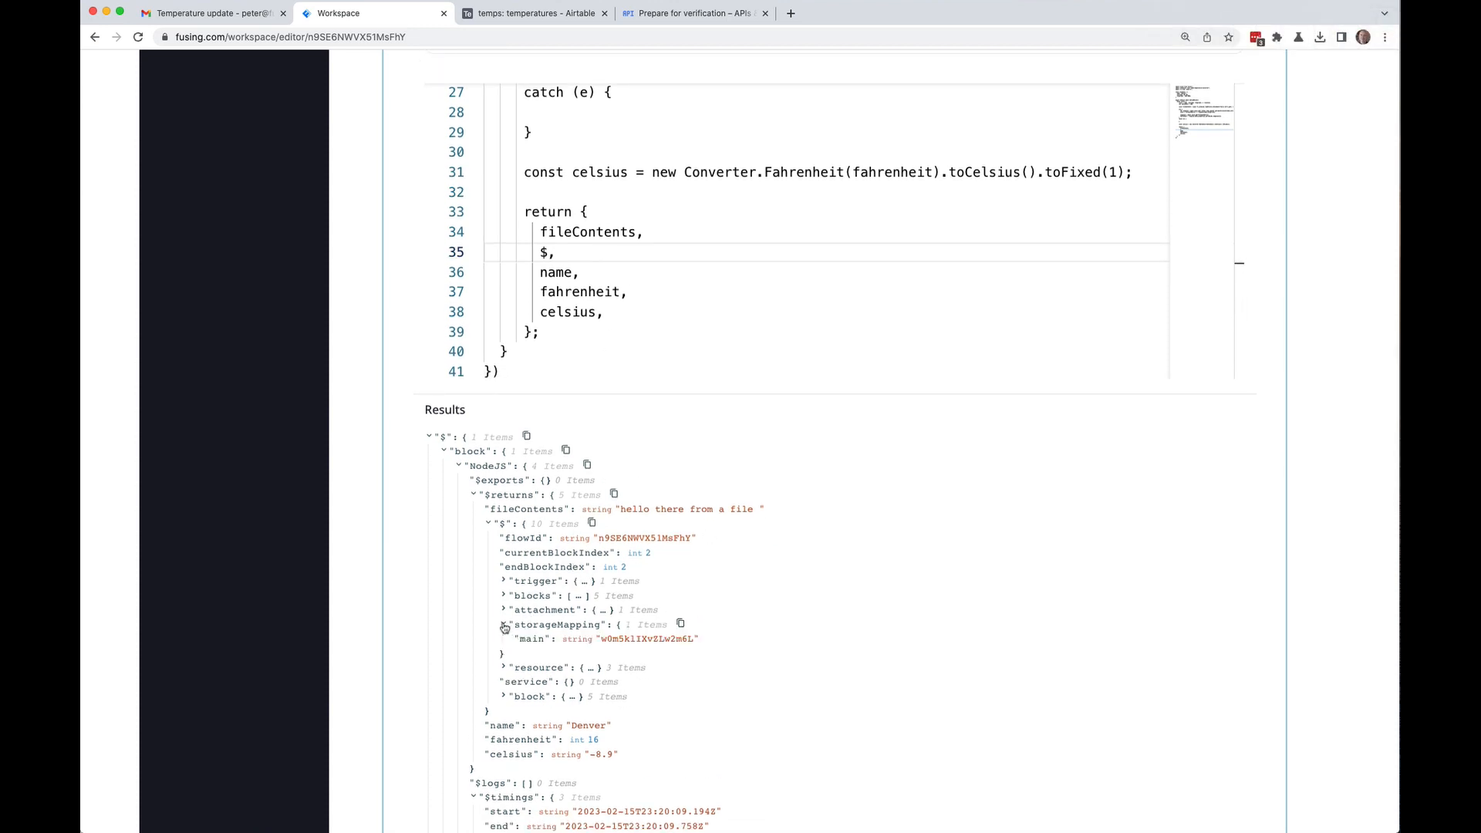
double_click(624, 640)
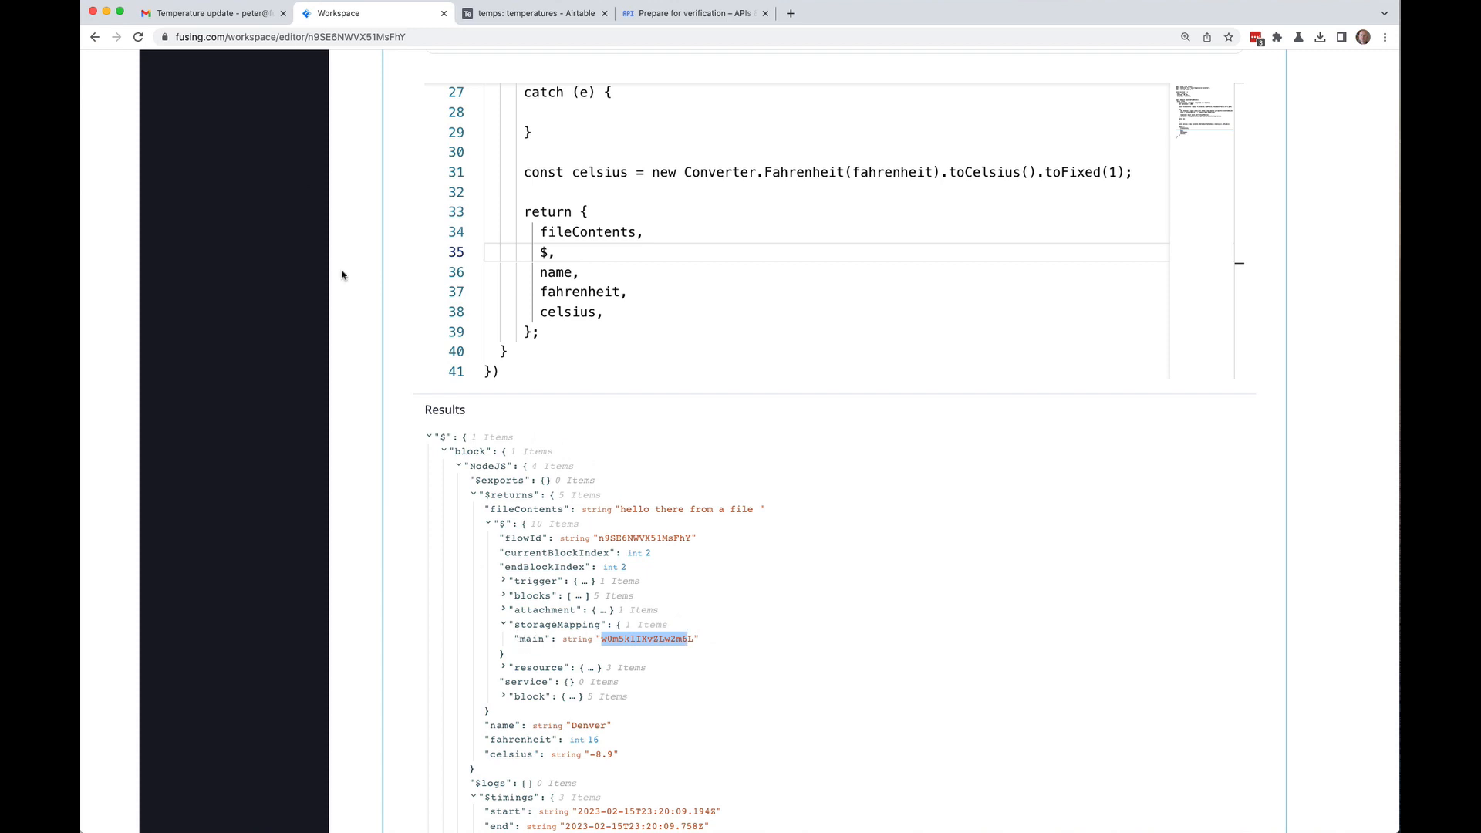
scroll(346, 445, "up", 20)
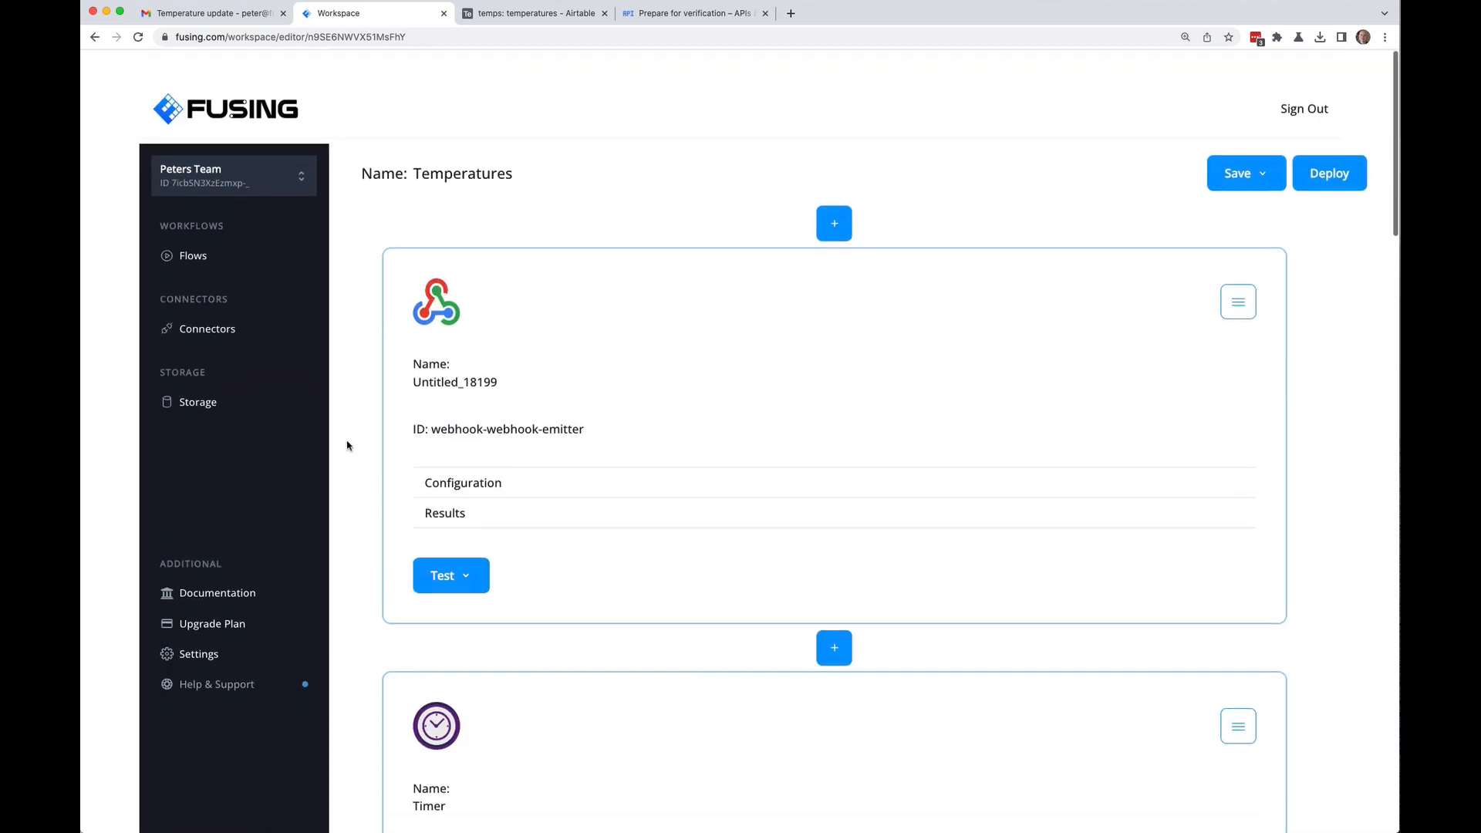
Step: Save the Temperatures flow, view the storage list, then switch to Google Cloud's verification tab
left_click(204, 376)
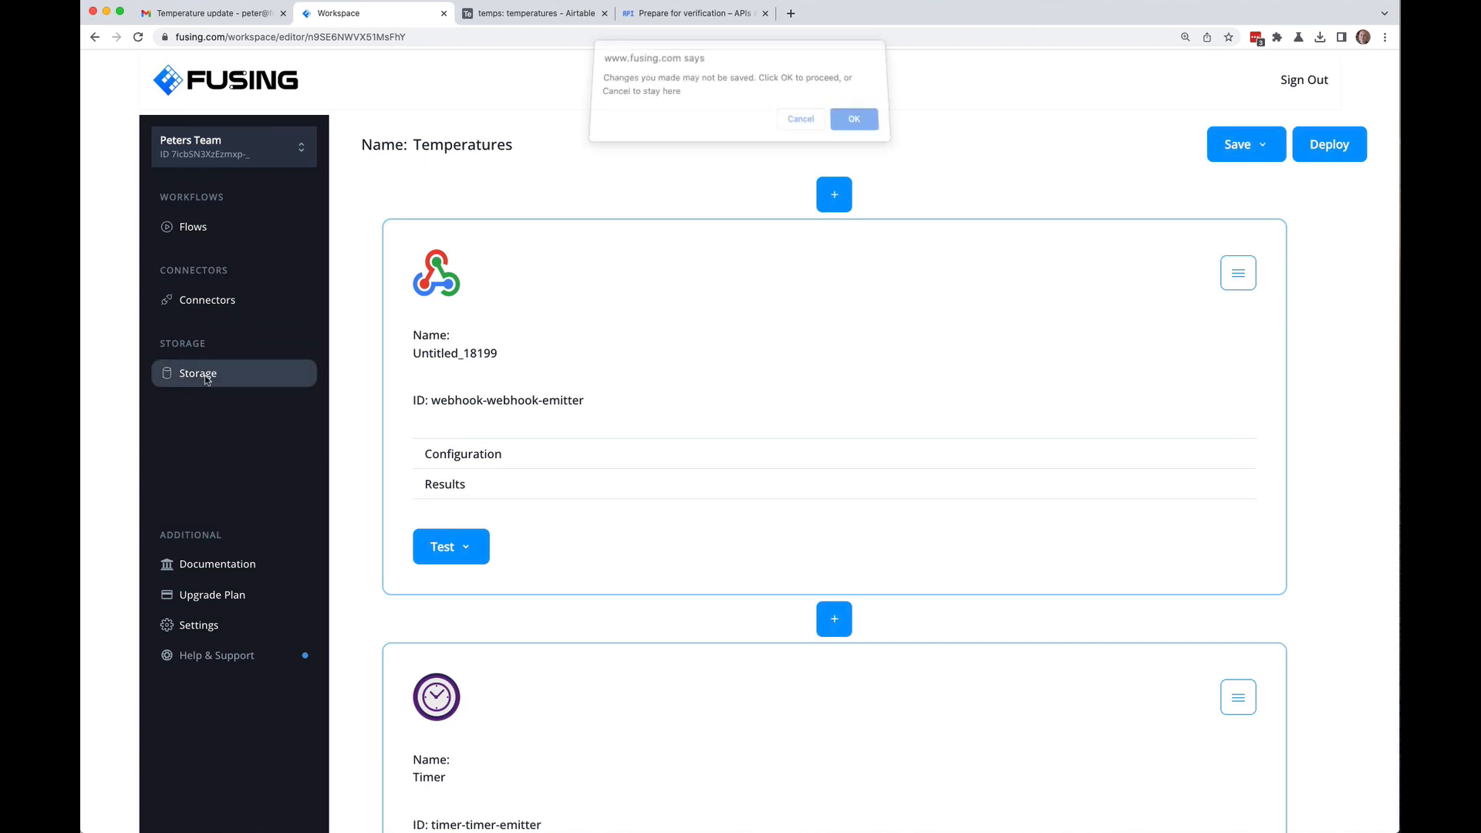
left_click(806, 128)
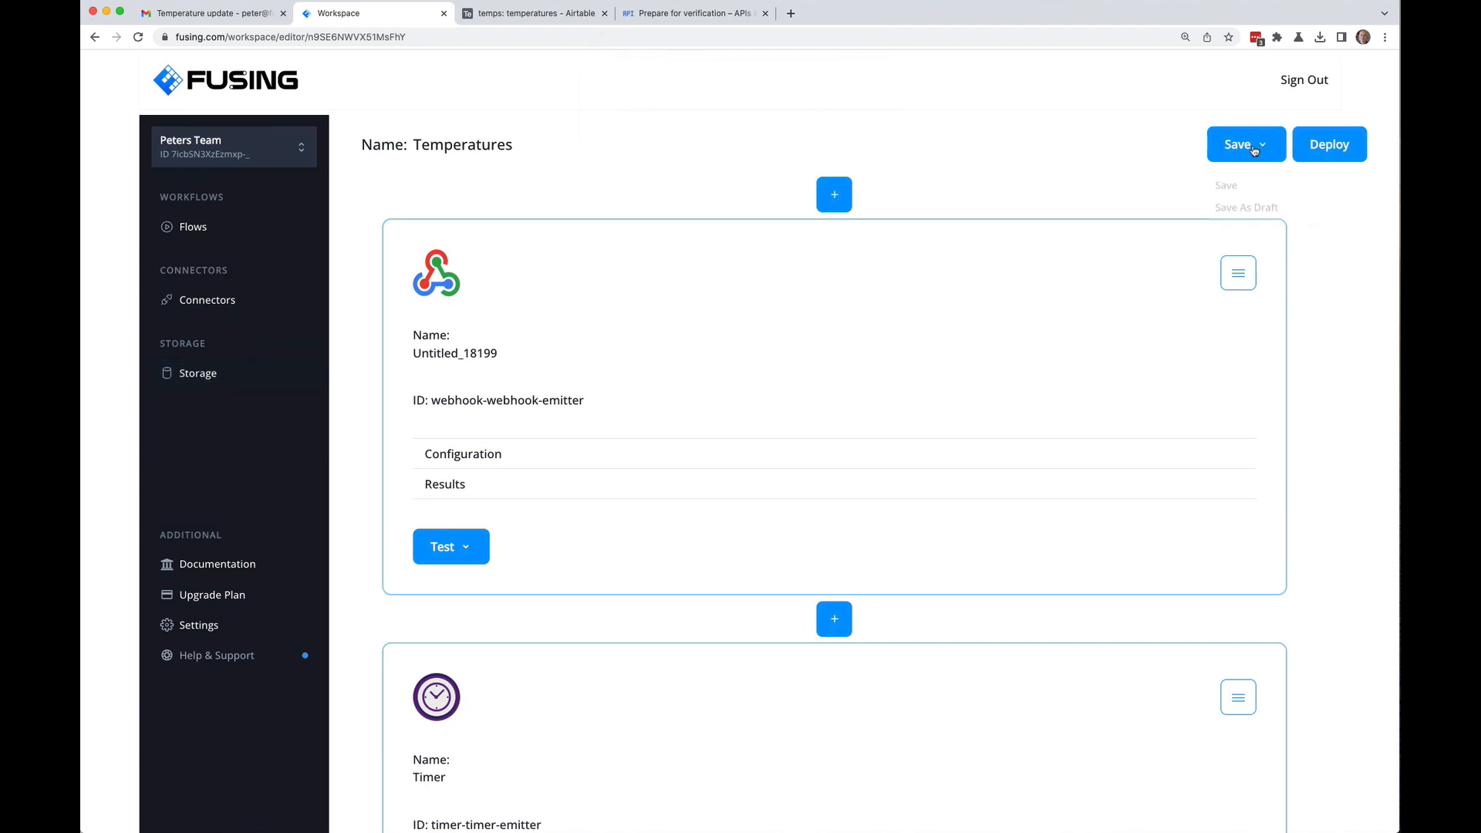
left_click(1245, 145)
left_click(1230, 188)
left_click(192, 375)
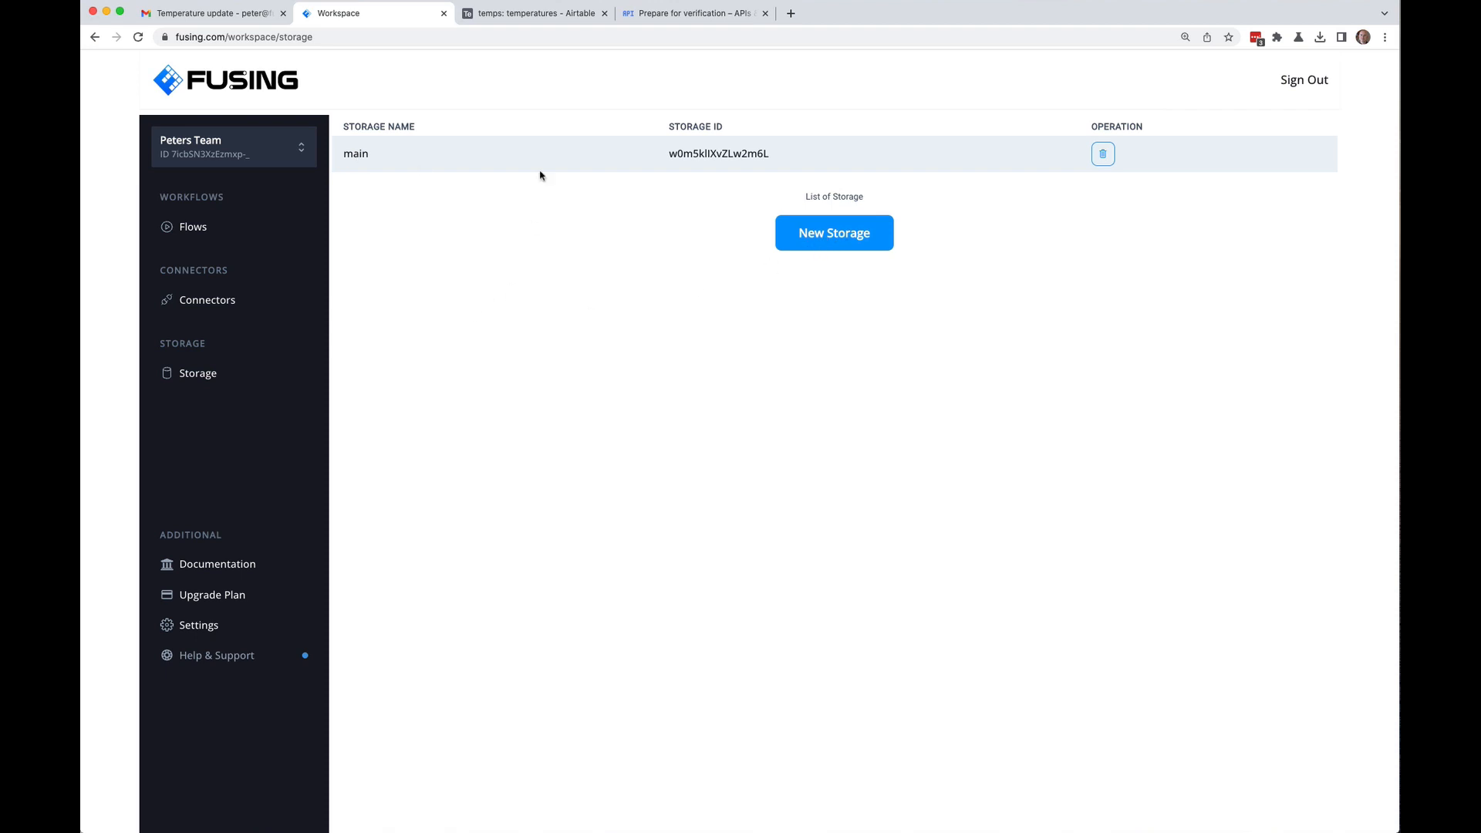
left_click(705, 16)
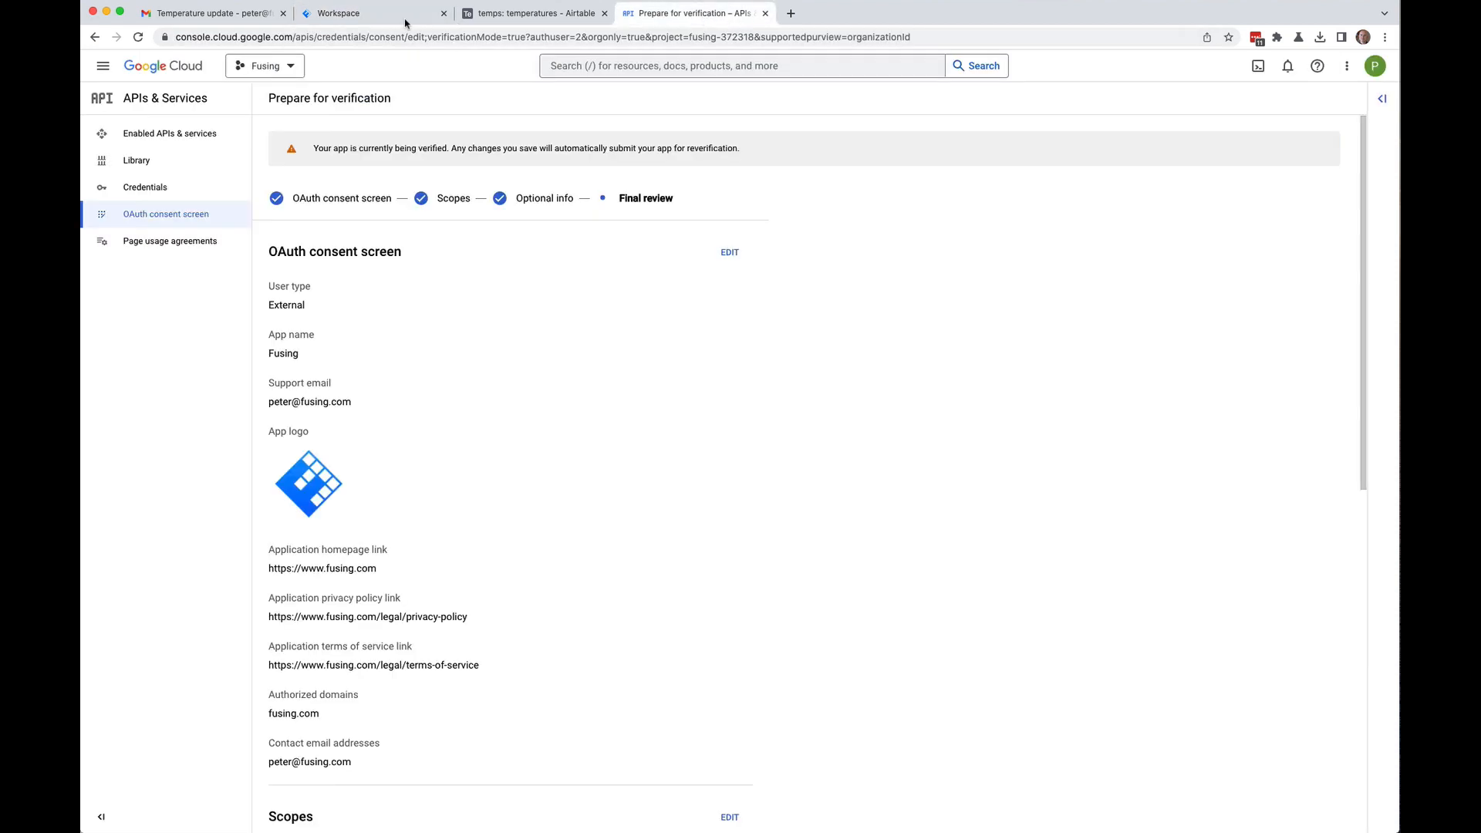
Step: Return from the Gmail tab to the Fusing Storage page and nudge the browser window left
left_click(205, 13)
left_click(362, 13)
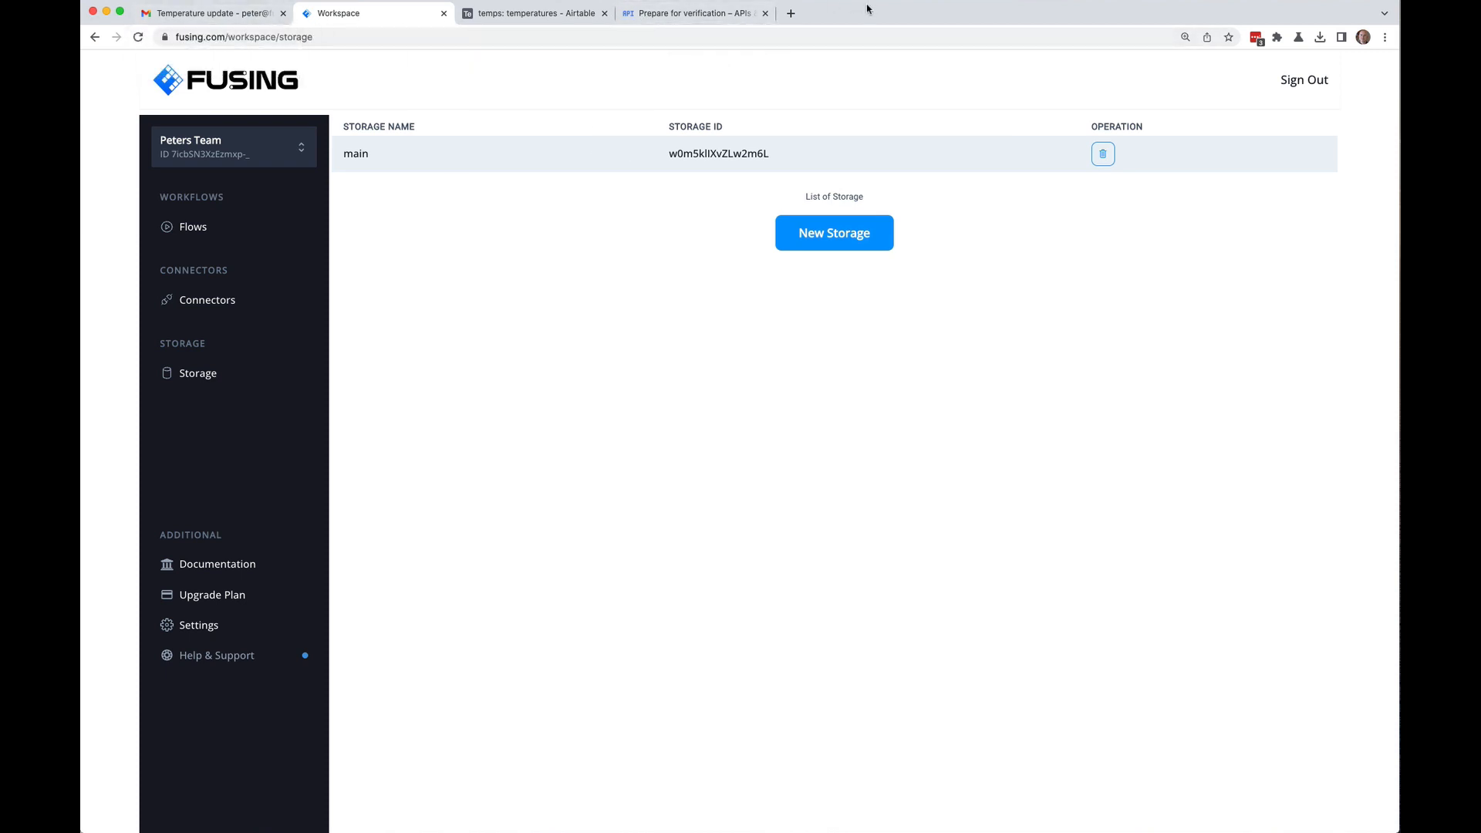
mouse_move(862, 12)
left_mouse_down()
mouse_move(815, 18)
mouse_move(875, 10)
left_mouse_up()
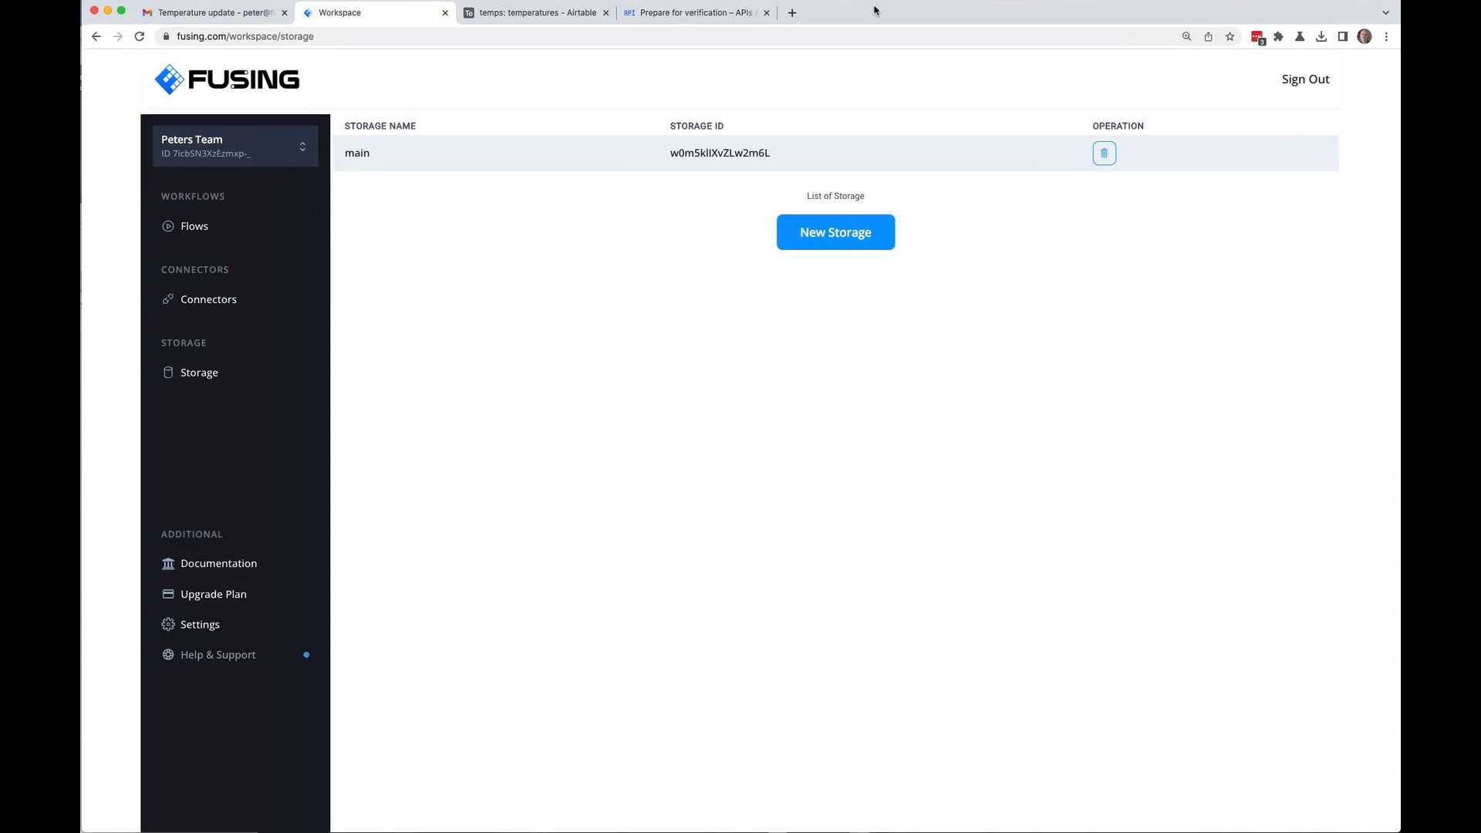